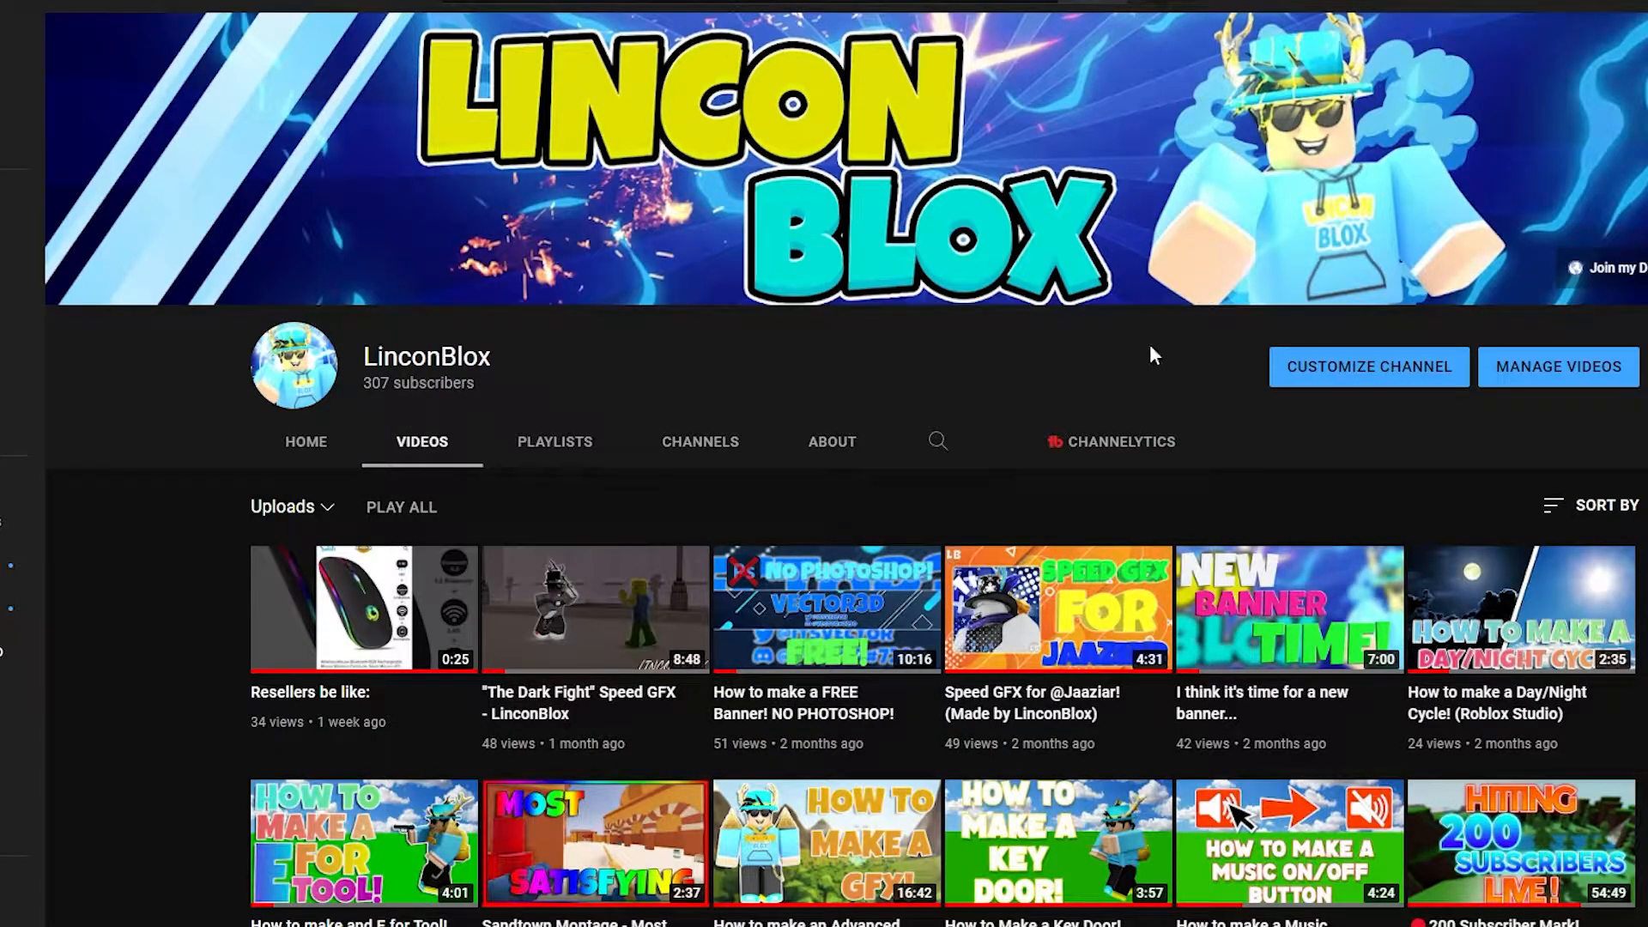
{"action": "scroll", "coordinate": [577, 541], "scroll_direction": "down", "scroll_amount": 3}
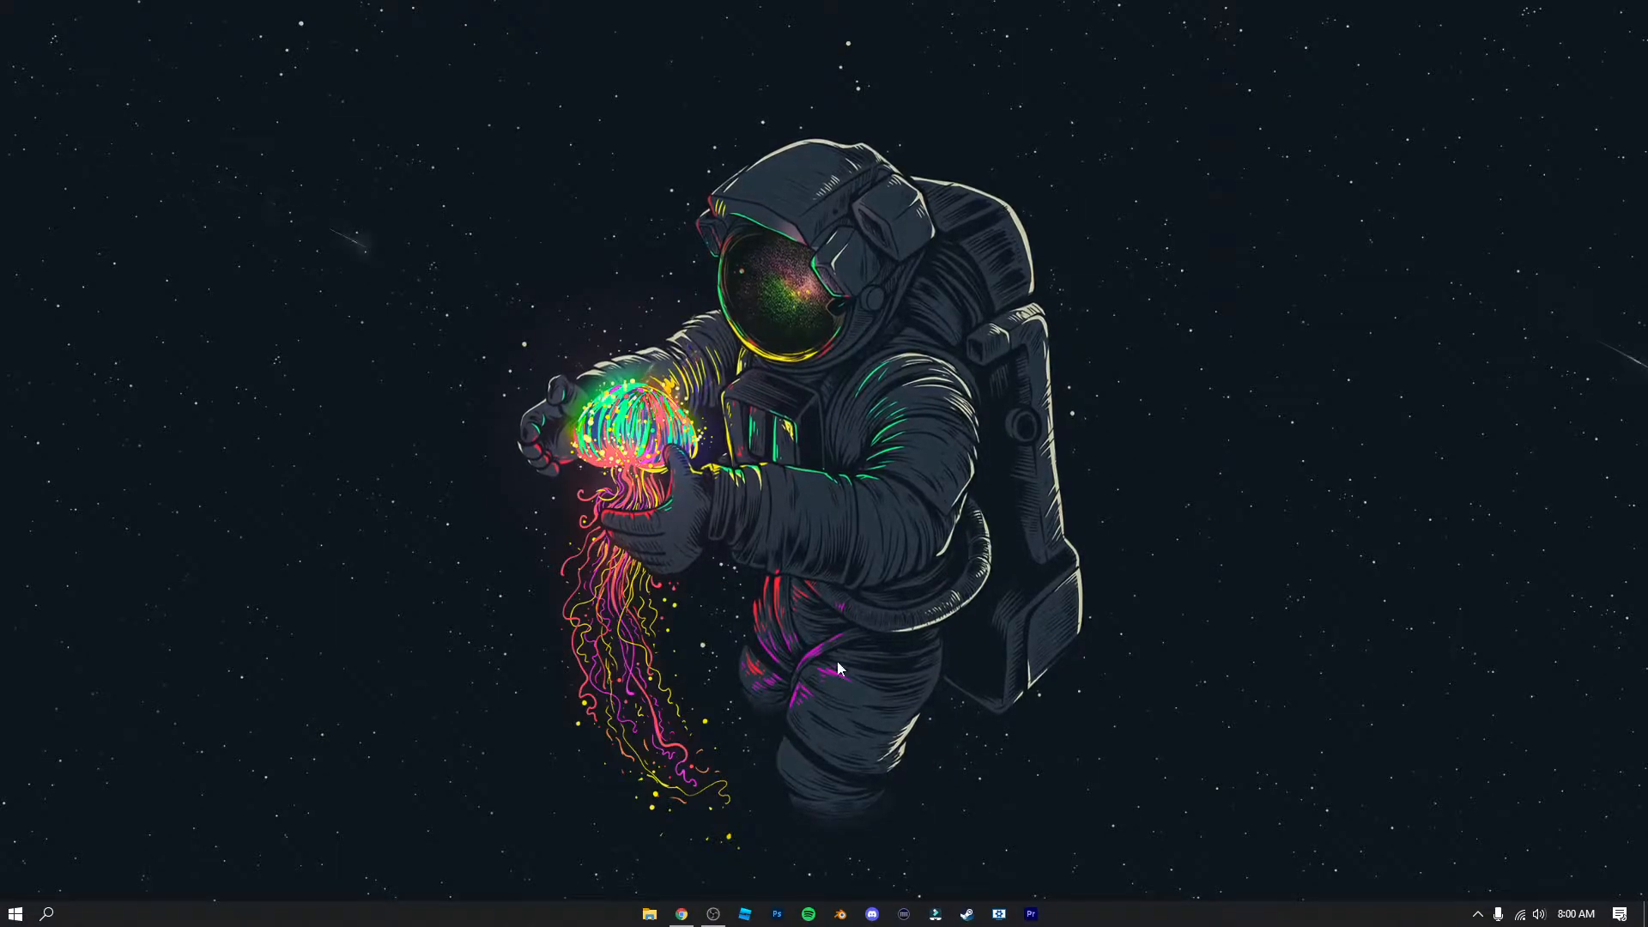
Step: Switch to Roblox Studio, ignore the auto-recovered file and create a place from the Classic Baseplate template
{"action": "left_click", "coordinate": [740, 917]}
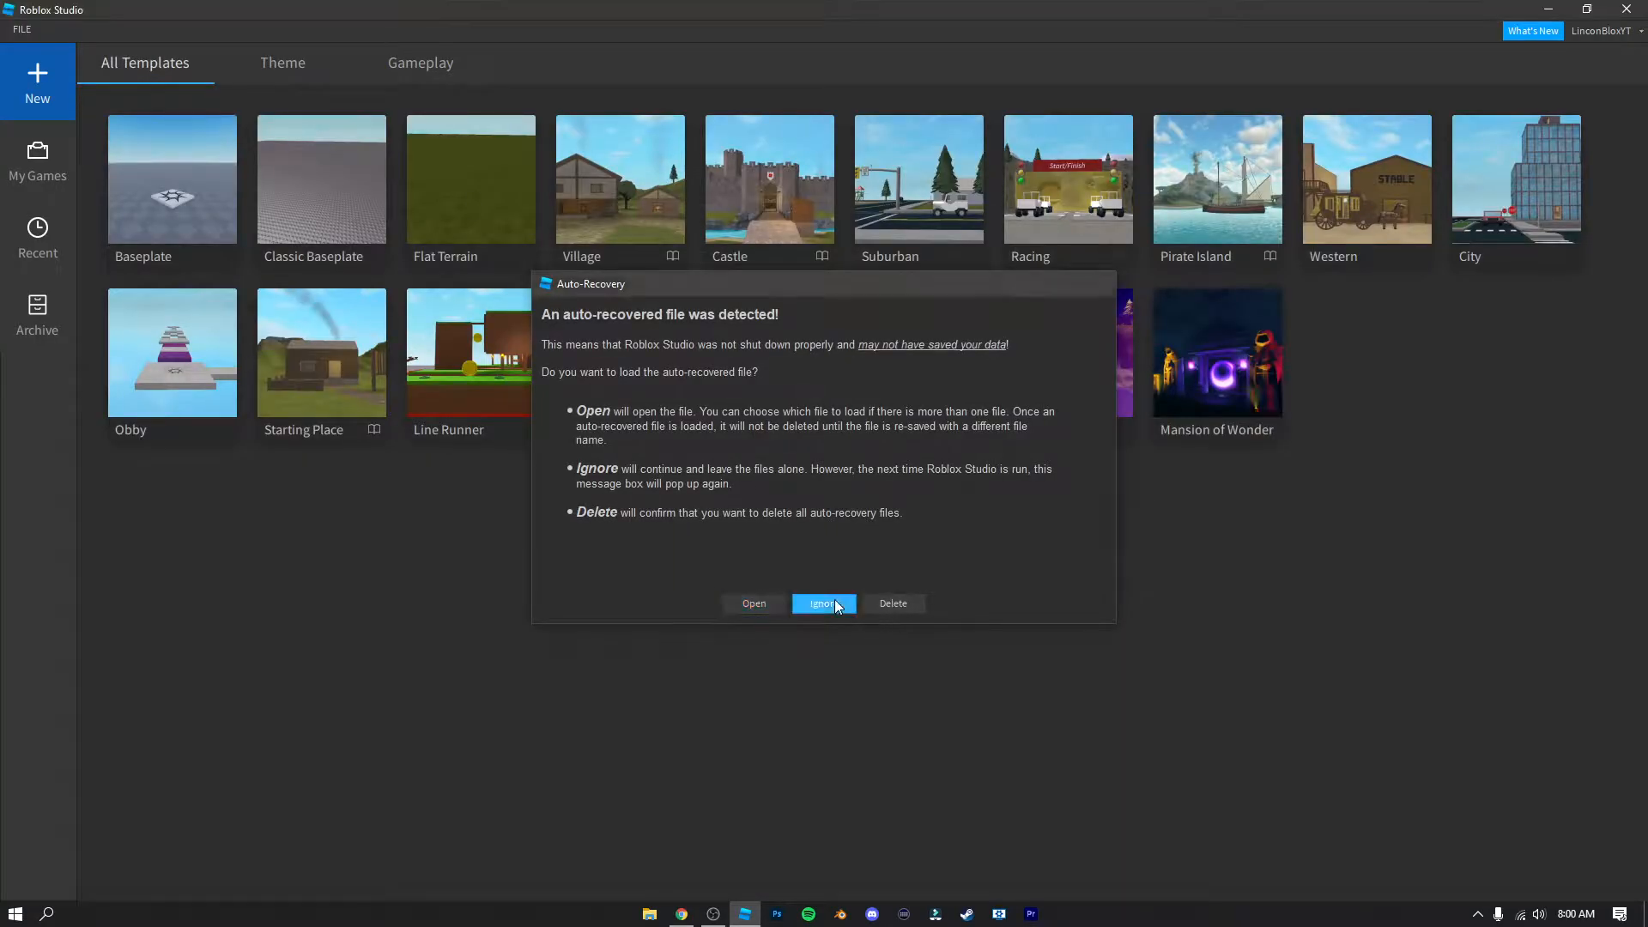
{"action": "left_click", "coordinate": [829, 600]}
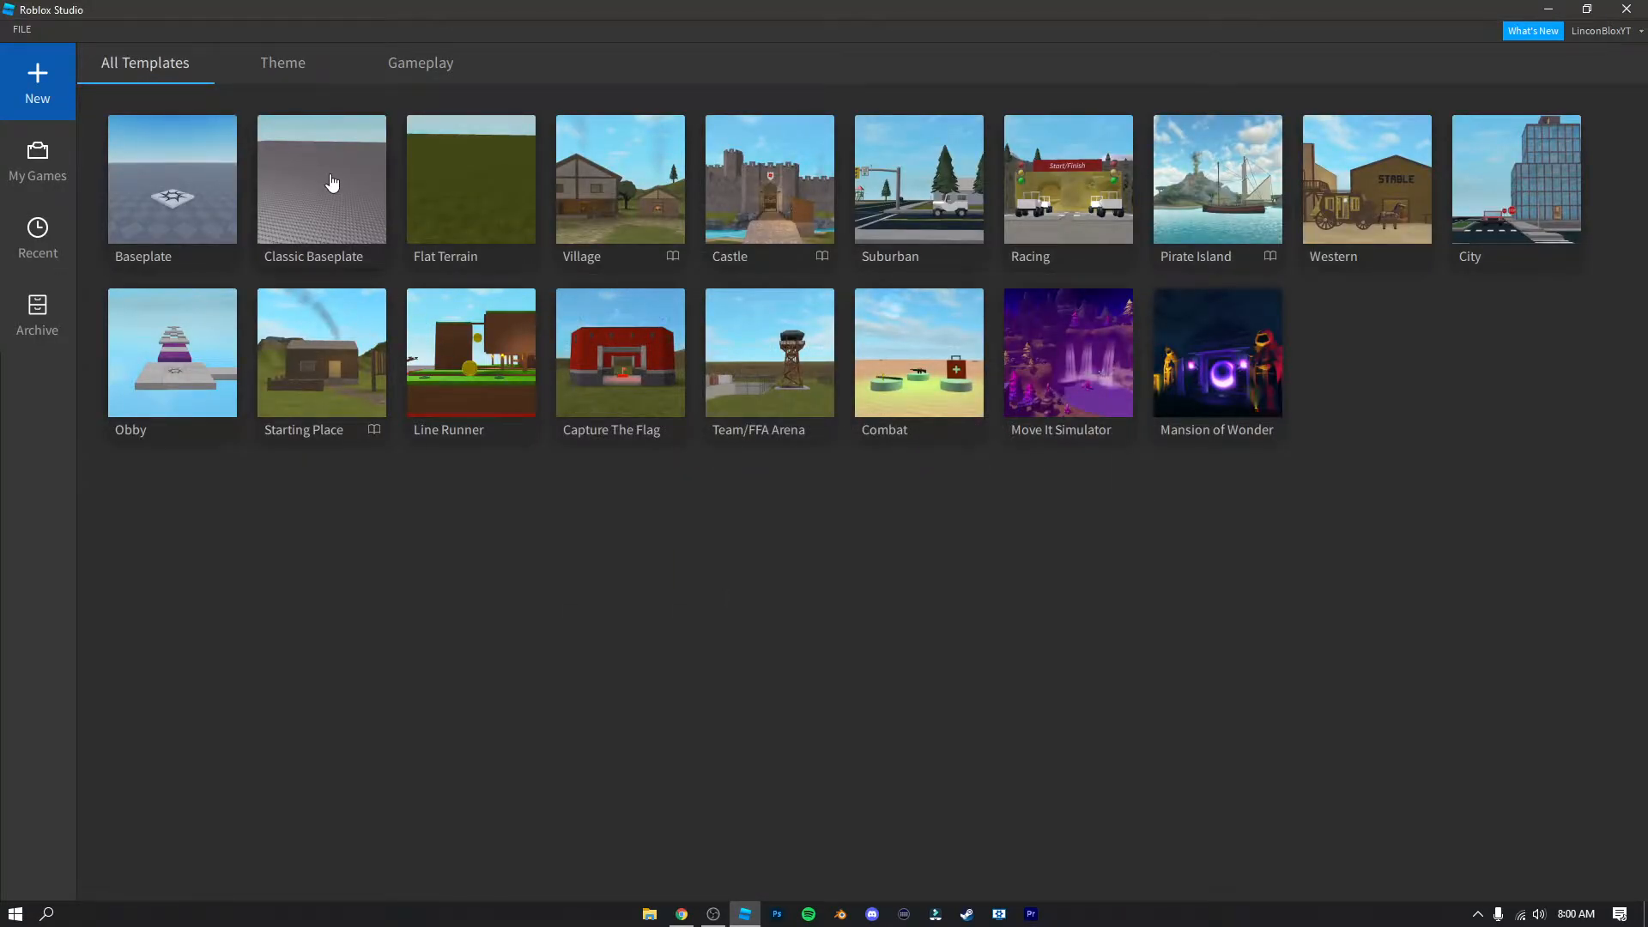
{"action": "left_click", "coordinate": [331, 180]}
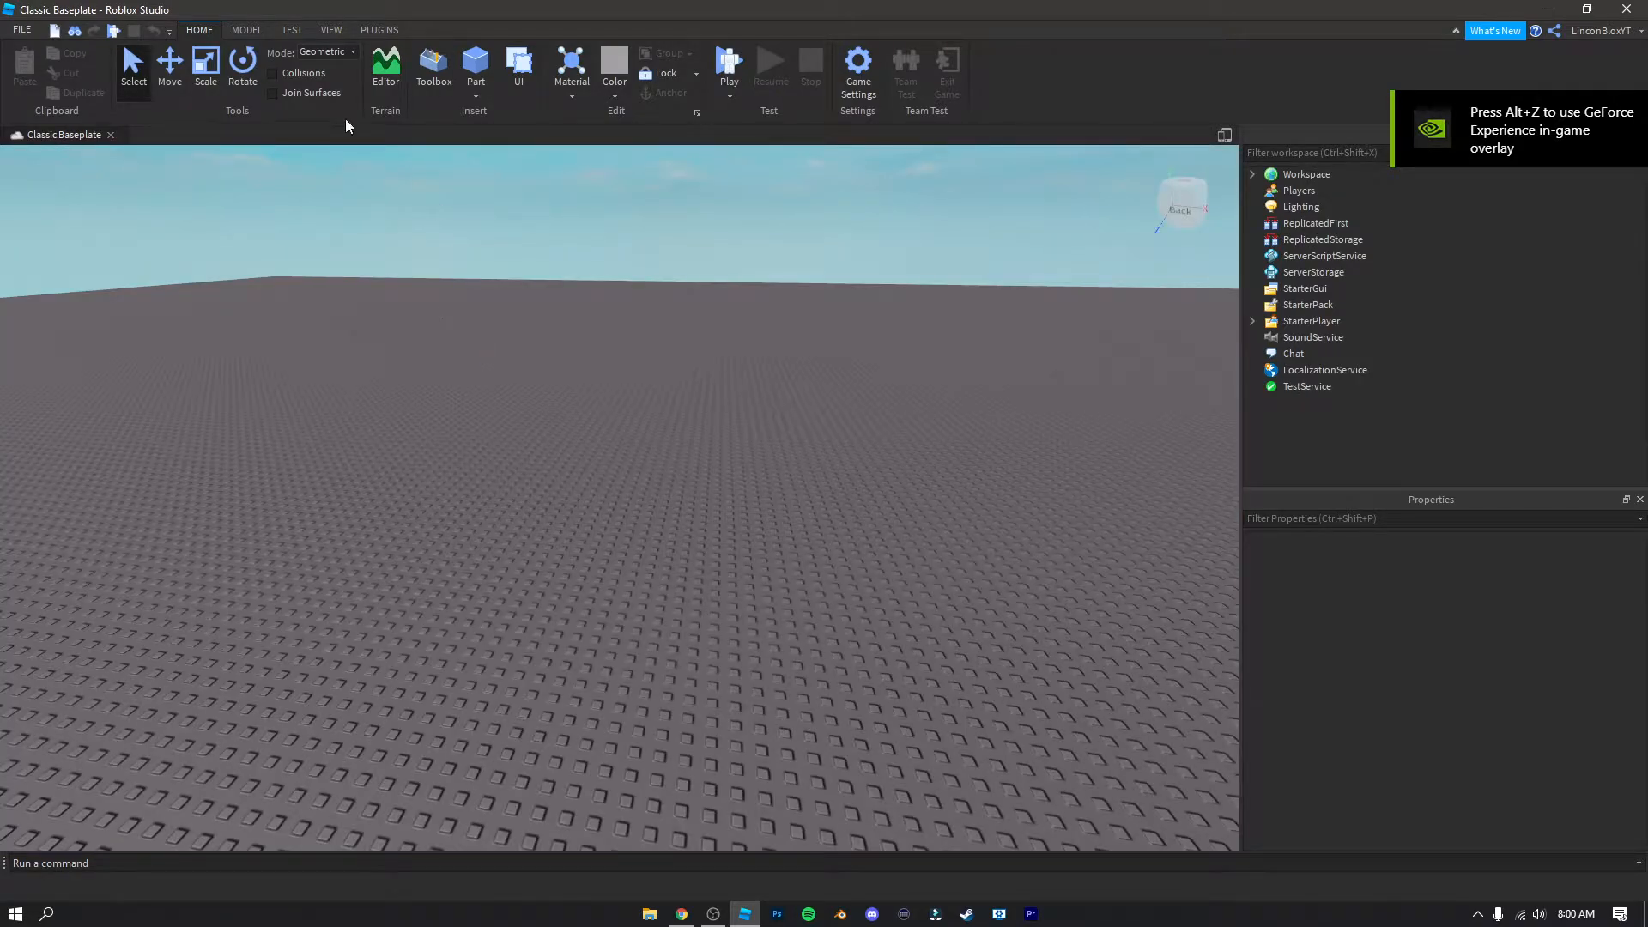
Step: Open the Load Character Pro plugin and move its window over the viewport
{"action": "left_click", "coordinate": [379, 34]}
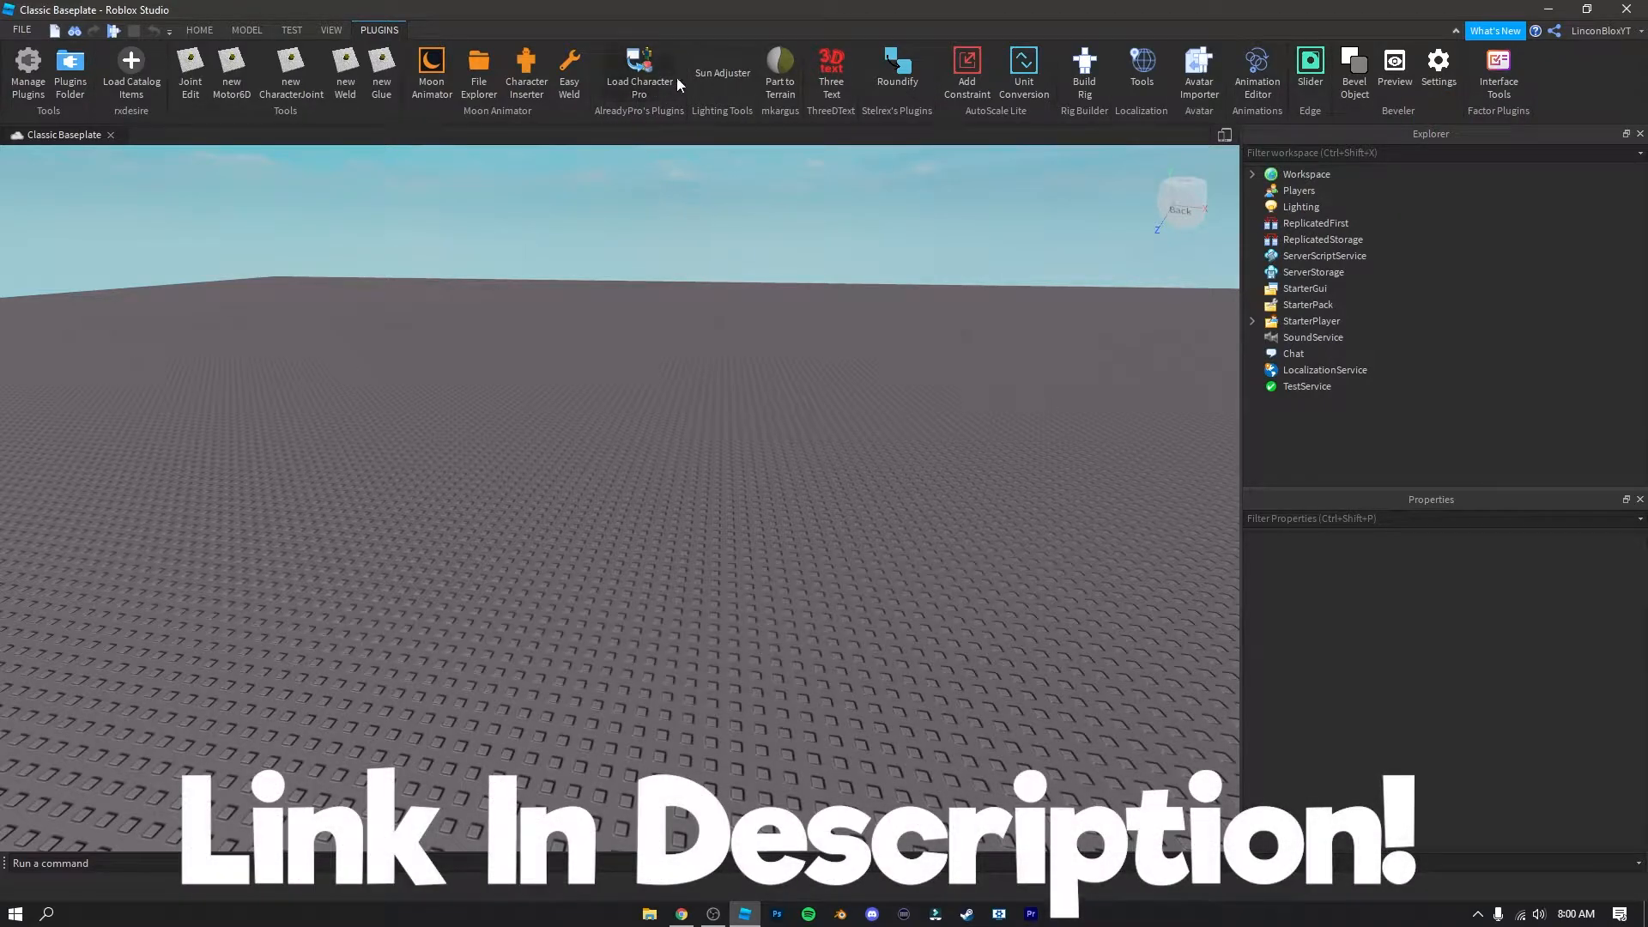
{"action": "left_click", "coordinate": [631, 83]}
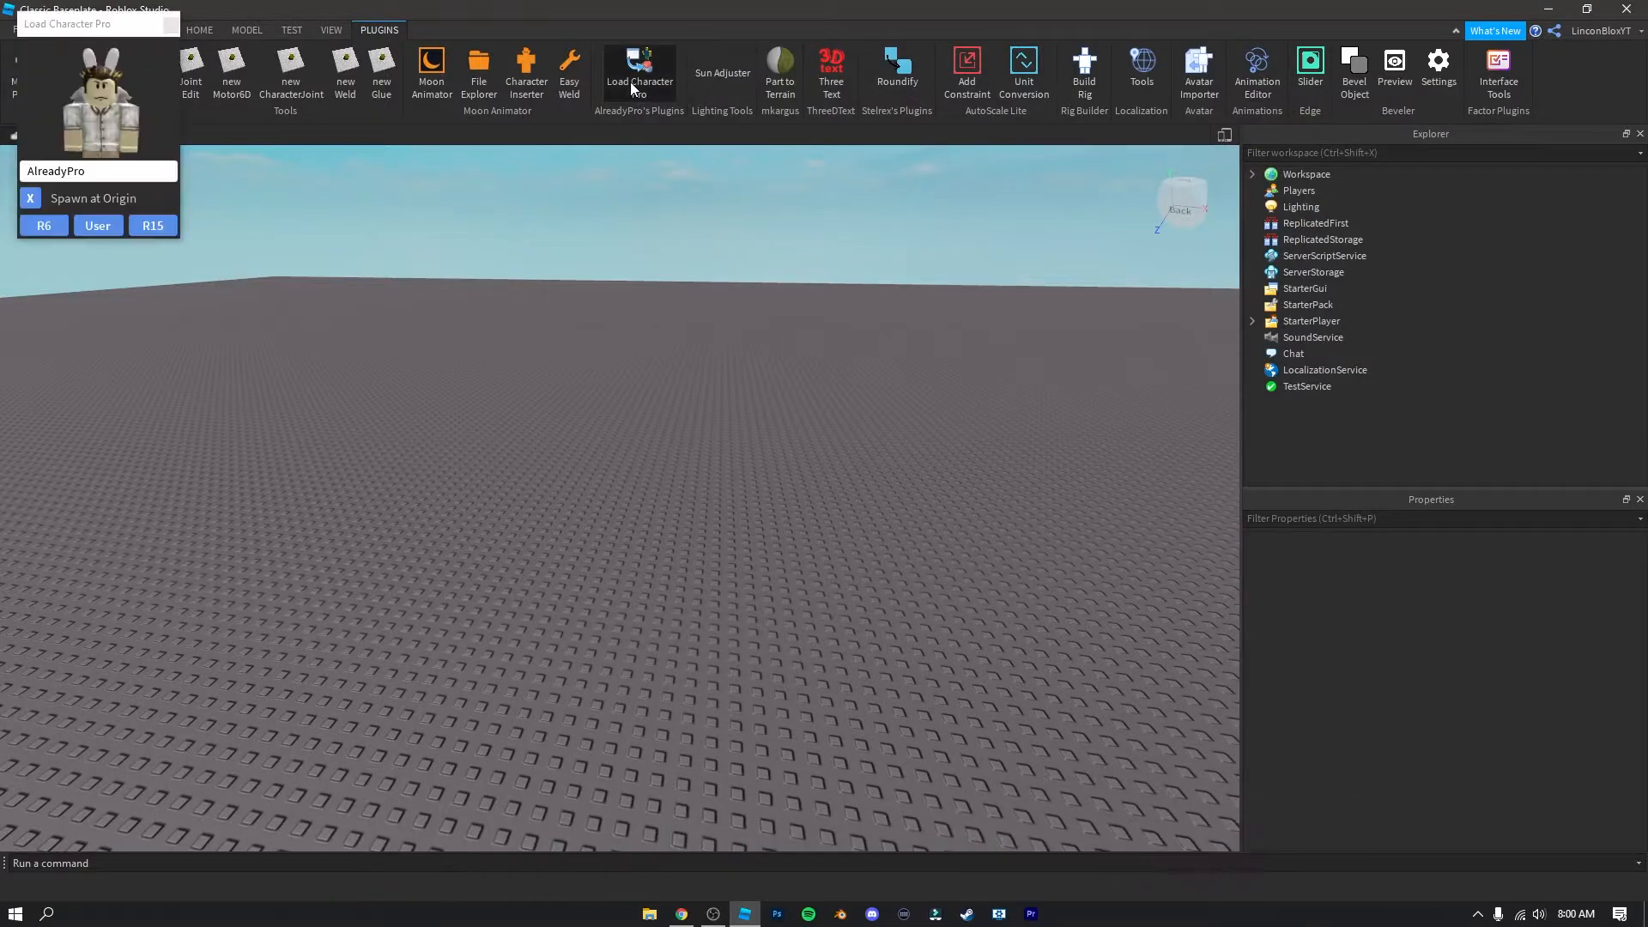
{"action": "left_click", "coordinate": [107, 28]}
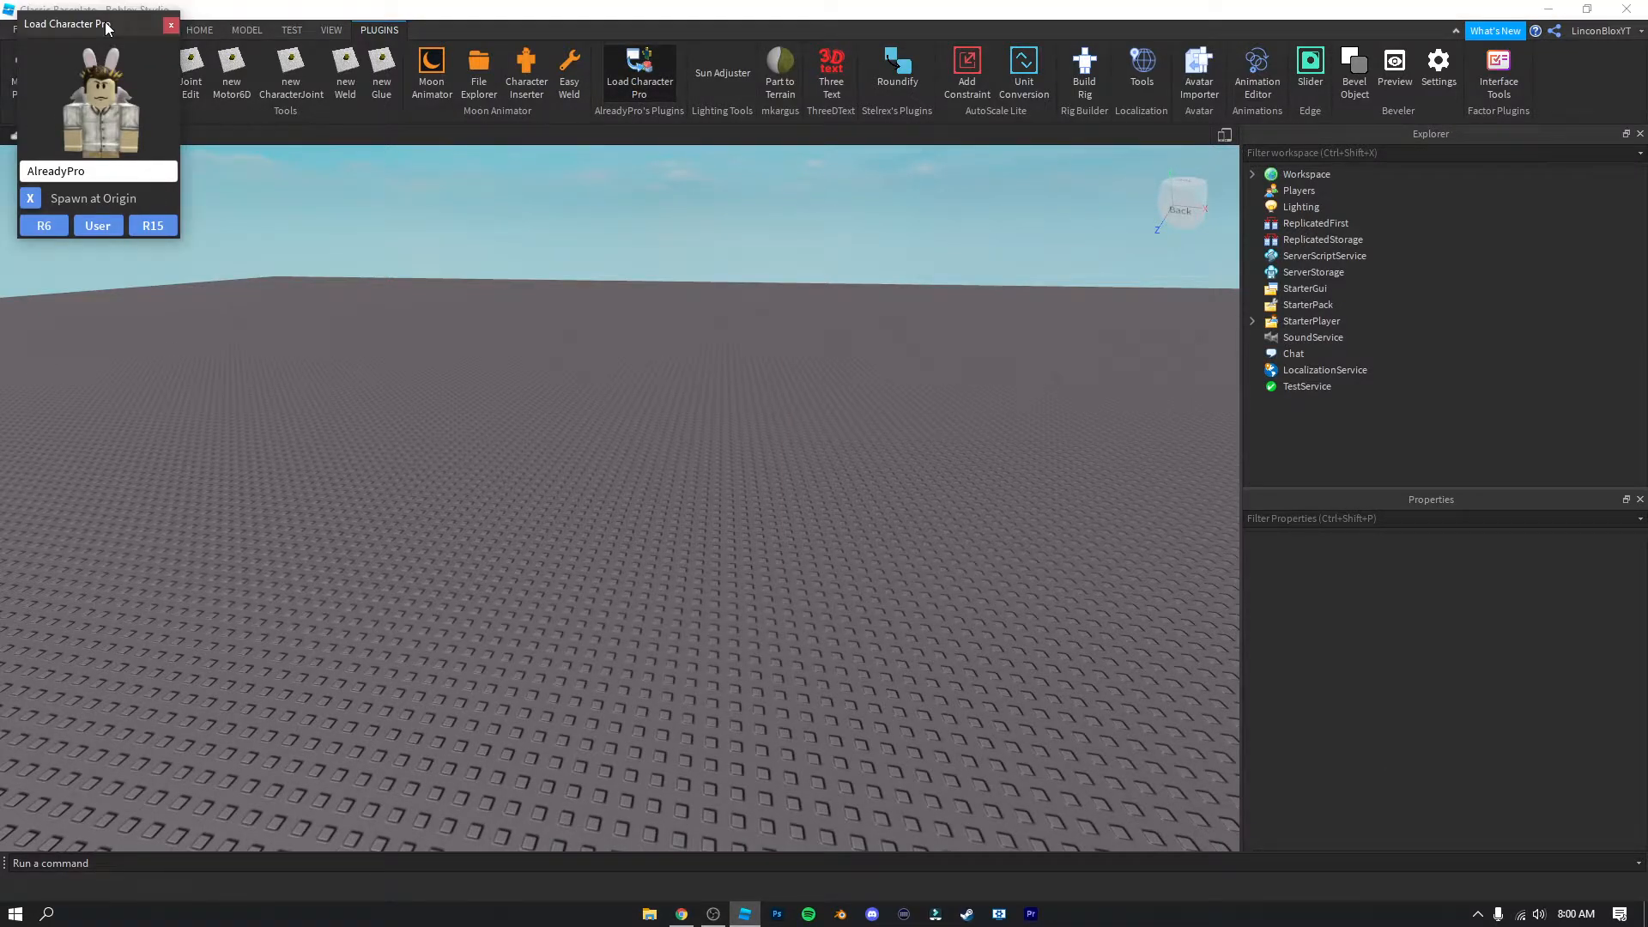
{"action": "left_click_drag", "start_coordinate": [107, 28], "coordinate": [332, 272]}
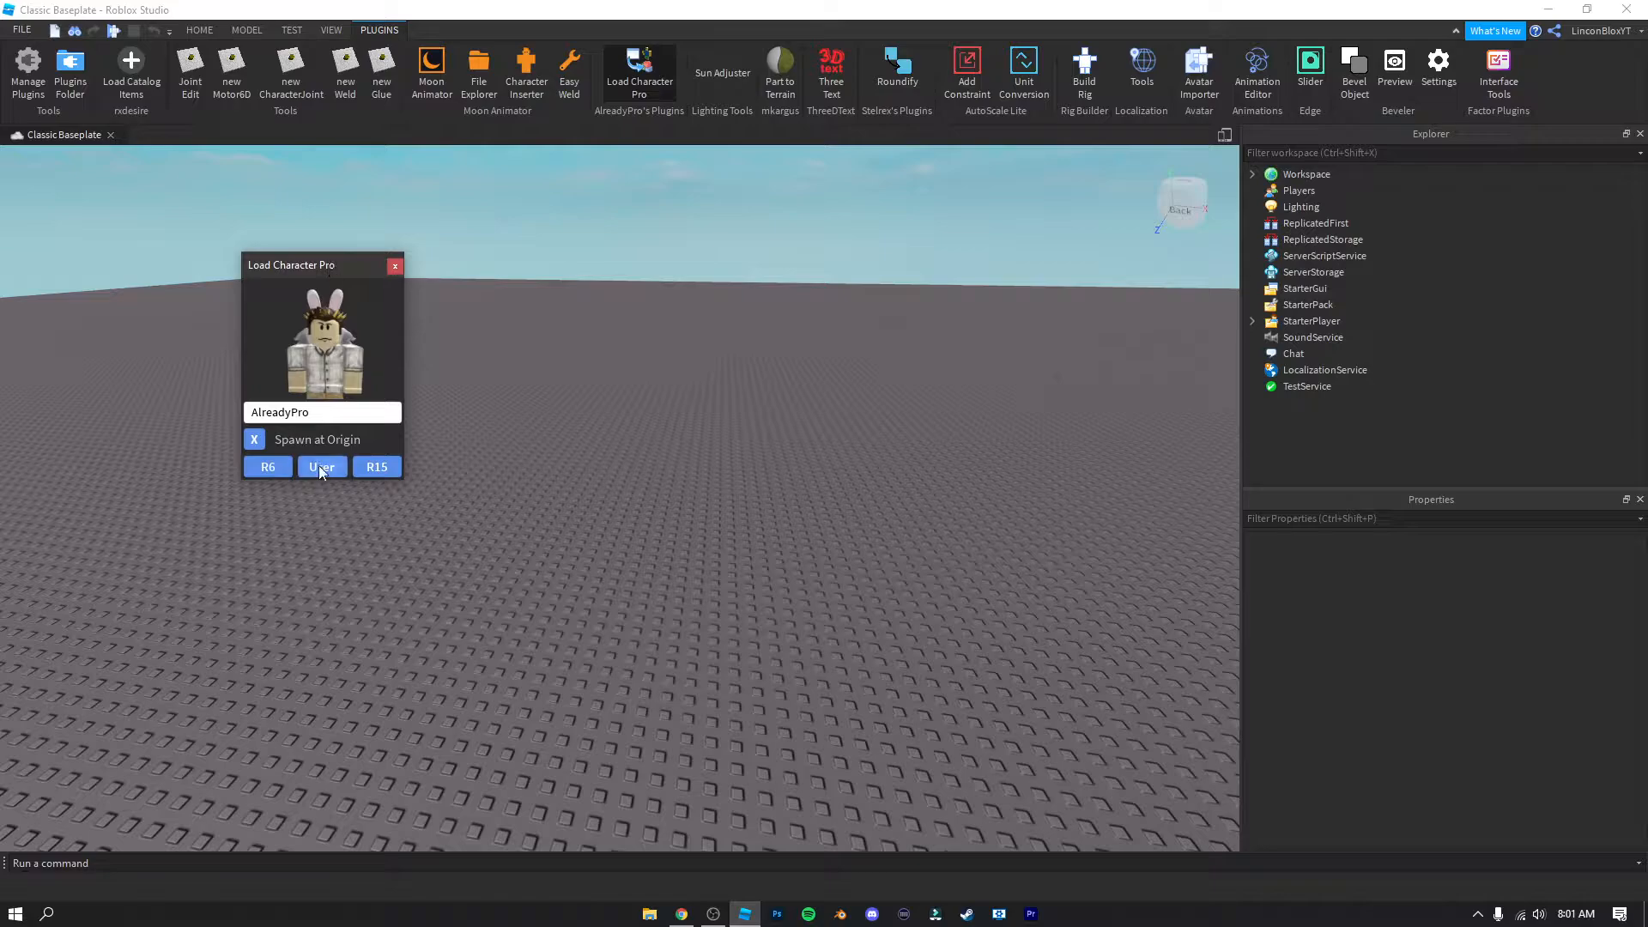
Step: Spawn the avatar of the user LinconBloxYT as an R6 character at the origin, and close the plugin window
{"action": "left_click_drag", "start_coordinate": [331, 413], "coordinate": [151, 421]}
{"action": "type", "text": "ItsLinconBlox"}
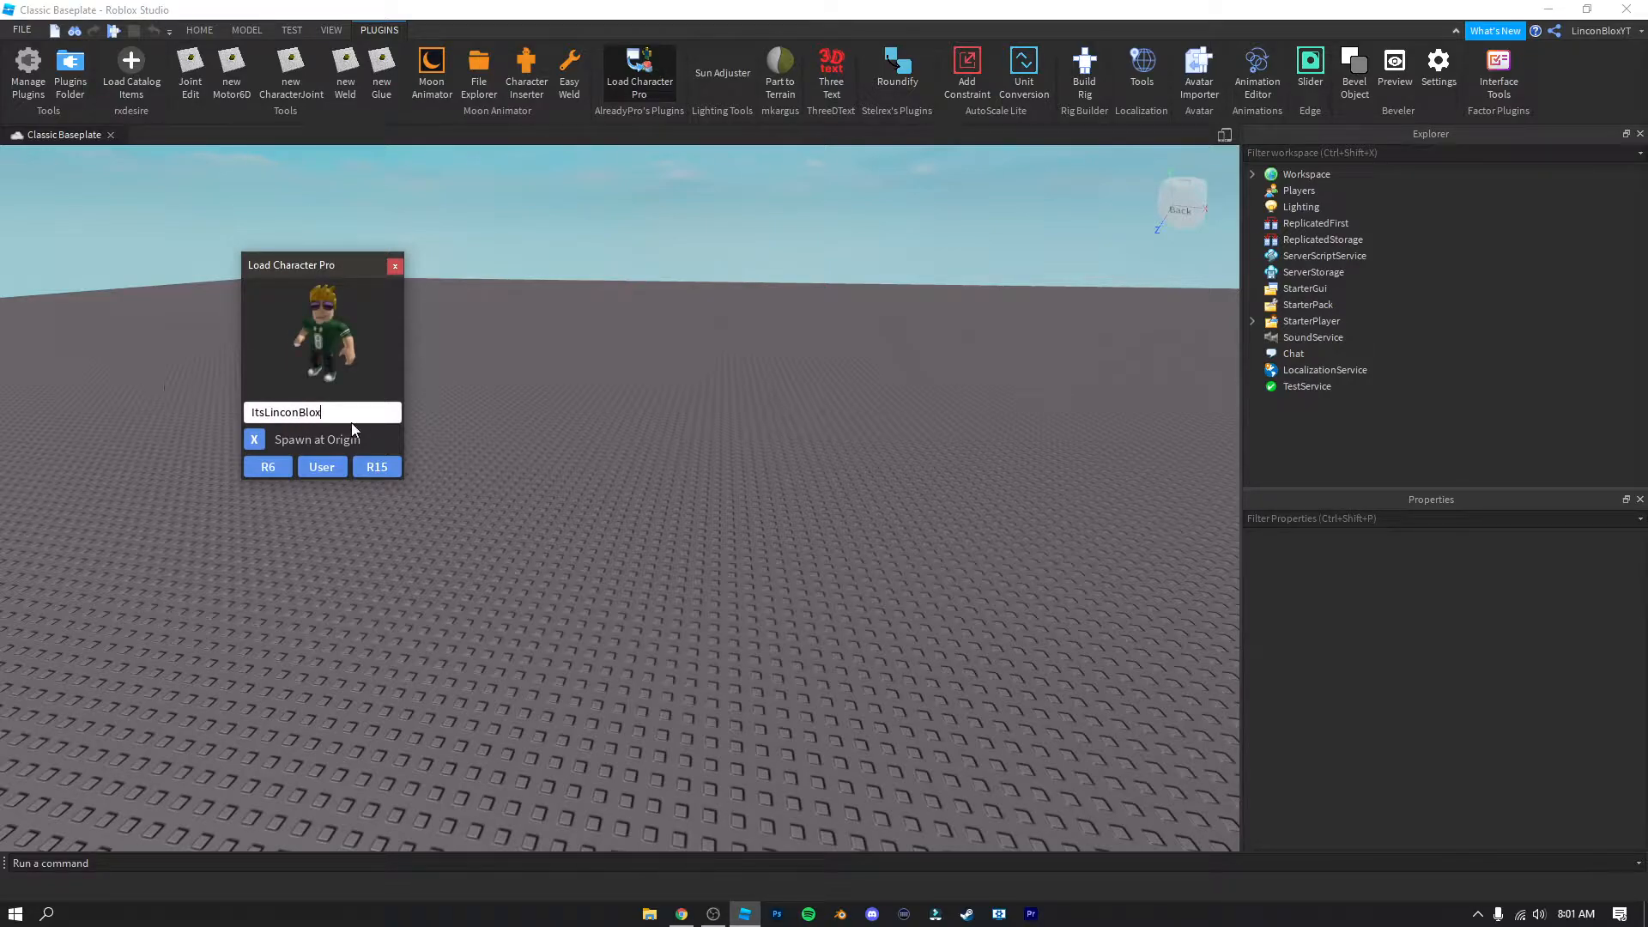
{"action": "left_click_drag", "start_coordinate": [333, 415], "coordinate": [24, 410]}
{"action": "type", "text": "LinconBloxYT"}
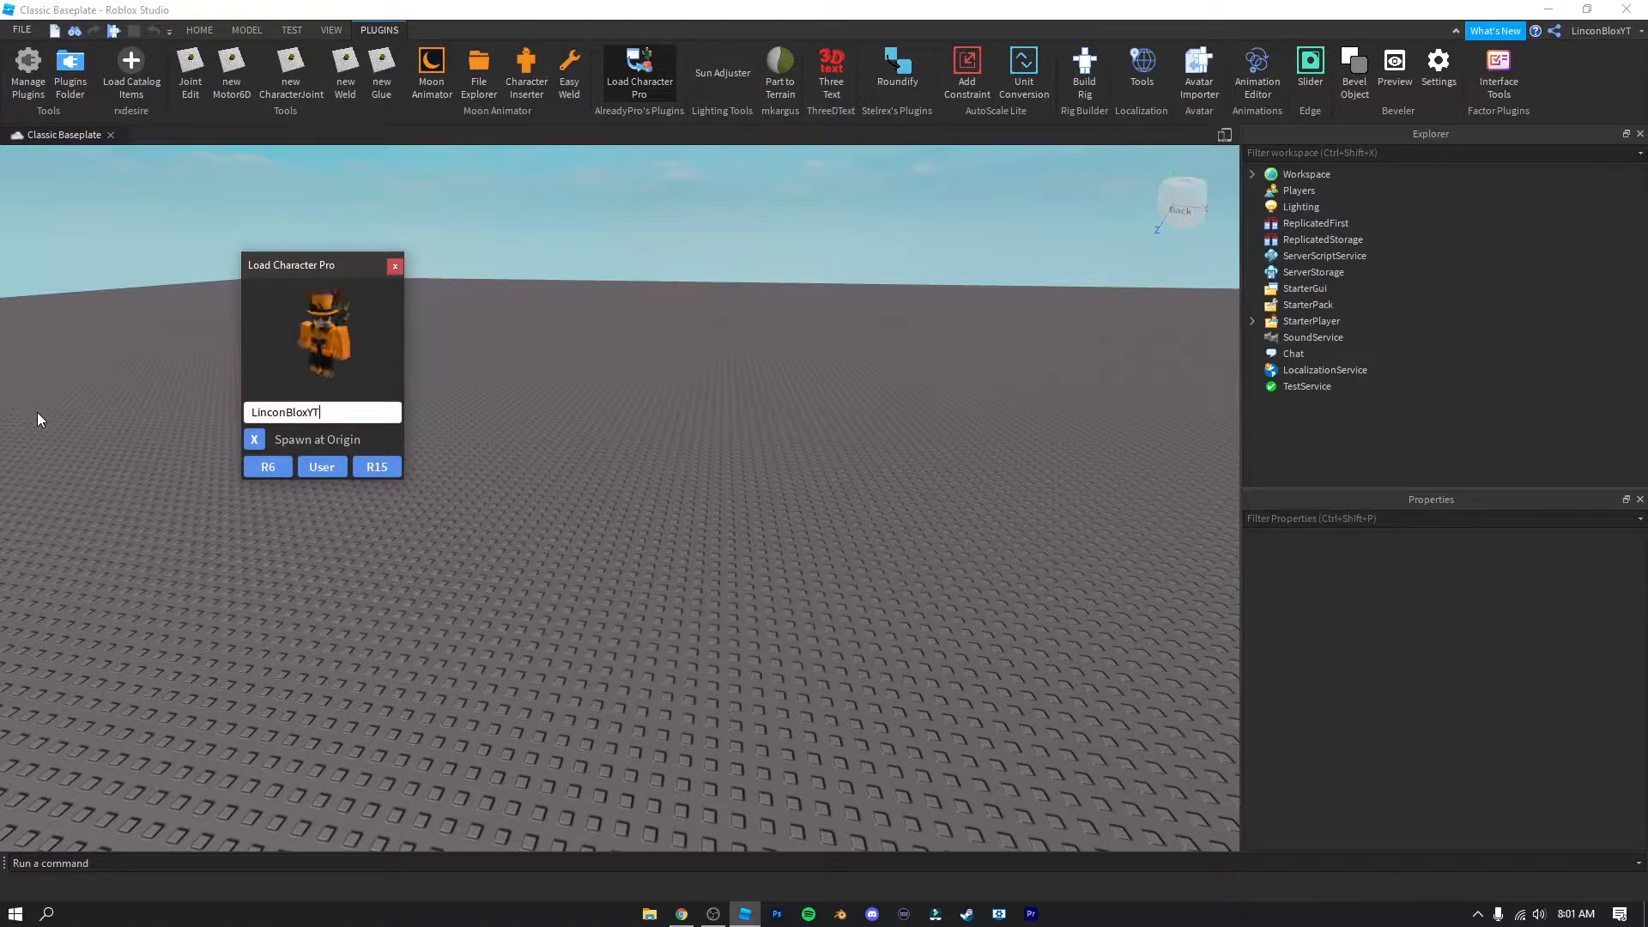
{"action": "left_click", "coordinate": [258, 471]}
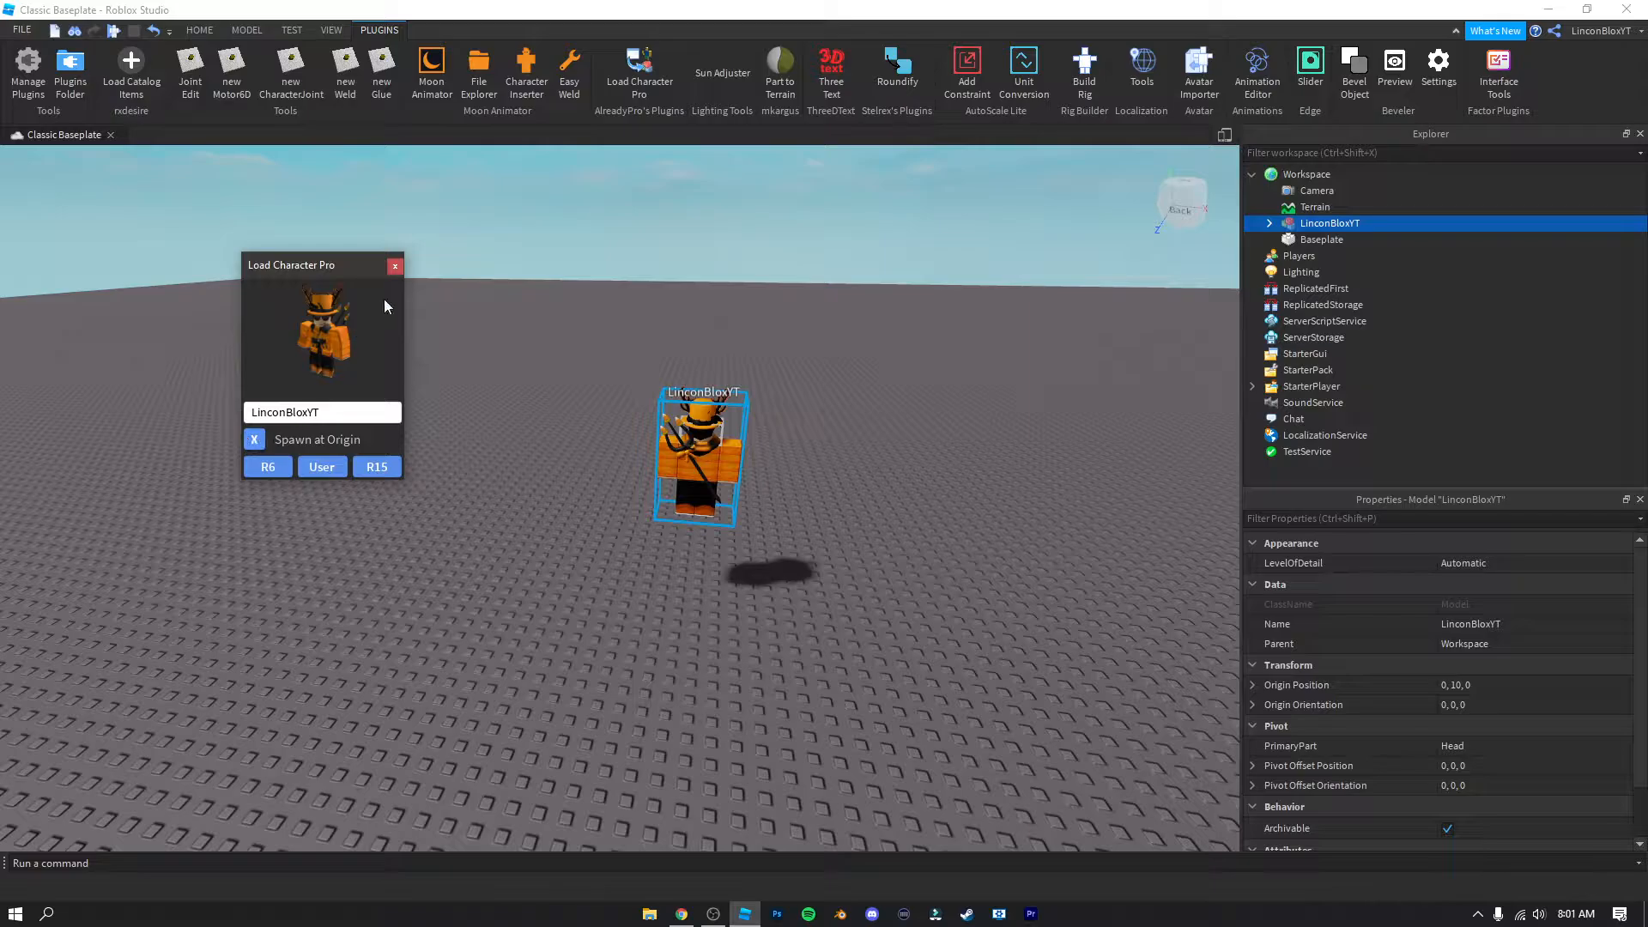
{"action": "left_click", "coordinate": [395, 266]}
Step: Examine the spawned character up close from the back and from the front
{"action": "left_click", "coordinate": [480, 301]}
{"action": "key", "text": "w"}
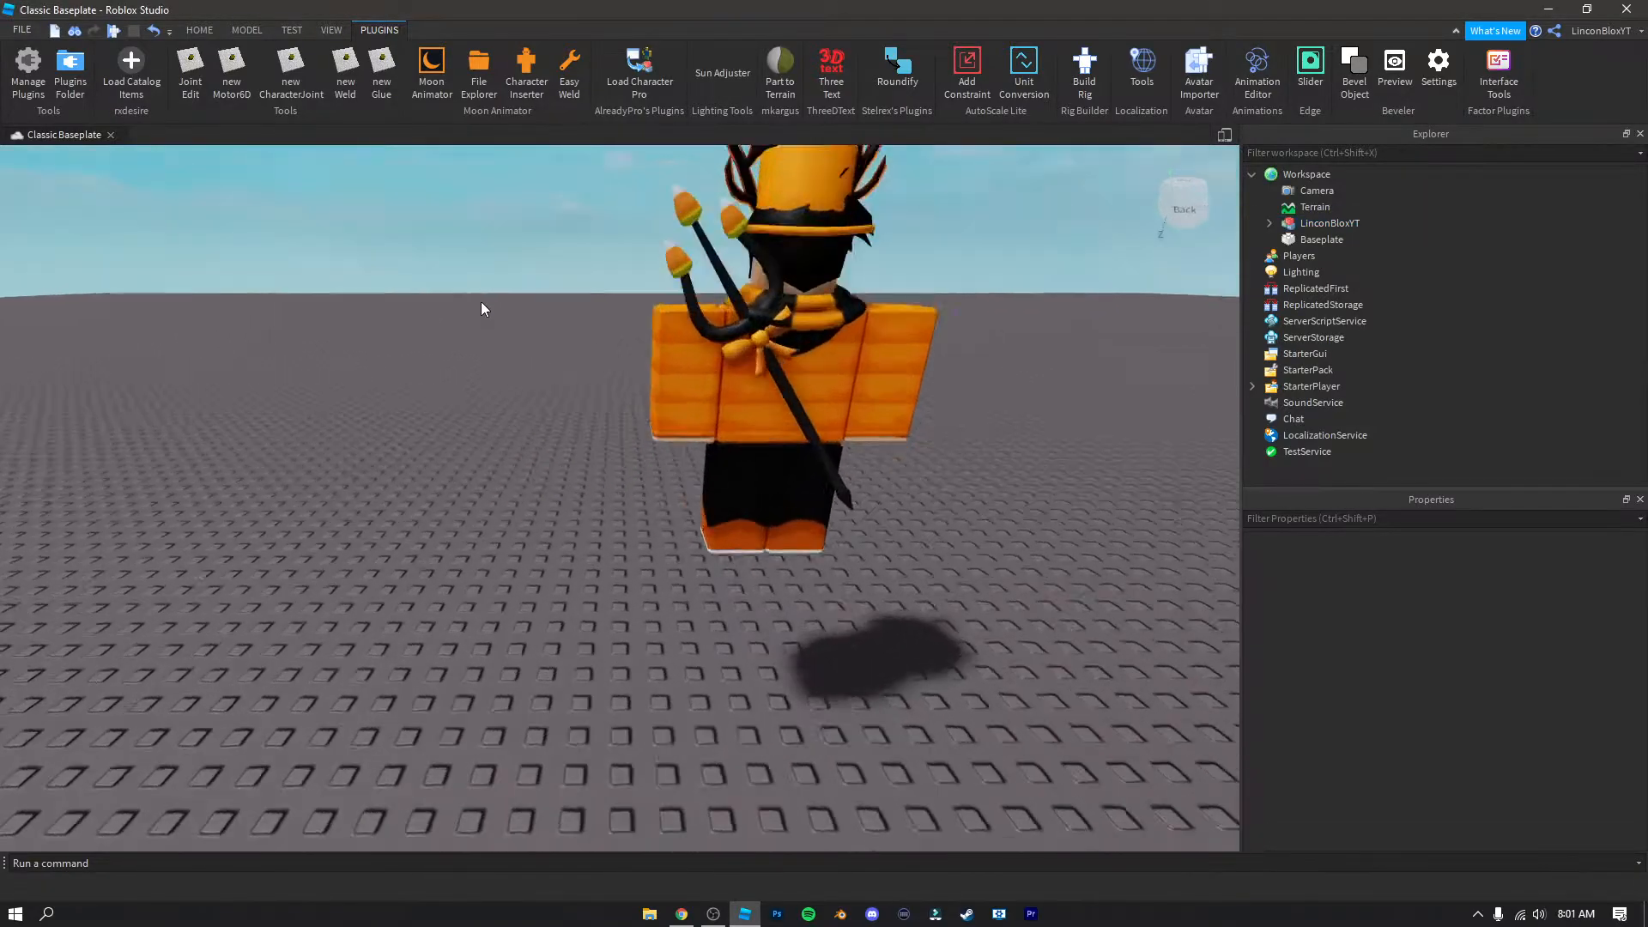
{"action": "right_click_drag", "start_coordinate": [481, 302], "coordinate": [481, 301]}
{"action": "key", "text": "s"}
{"action": "key", "text": "w"}
{"action": "key", "text": "s"}
{"action": "right_click_drag", "start_coordinate": [538, 642], "coordinate": [538, 642]}
{"action": "key", "text": "s"}
{"action": "right_click_drag", "start_coordinate": [566, 714], "coordinate": [567, 713]}
{"action": "key", "text": "w"}
{"action": "key", "text": "s"}
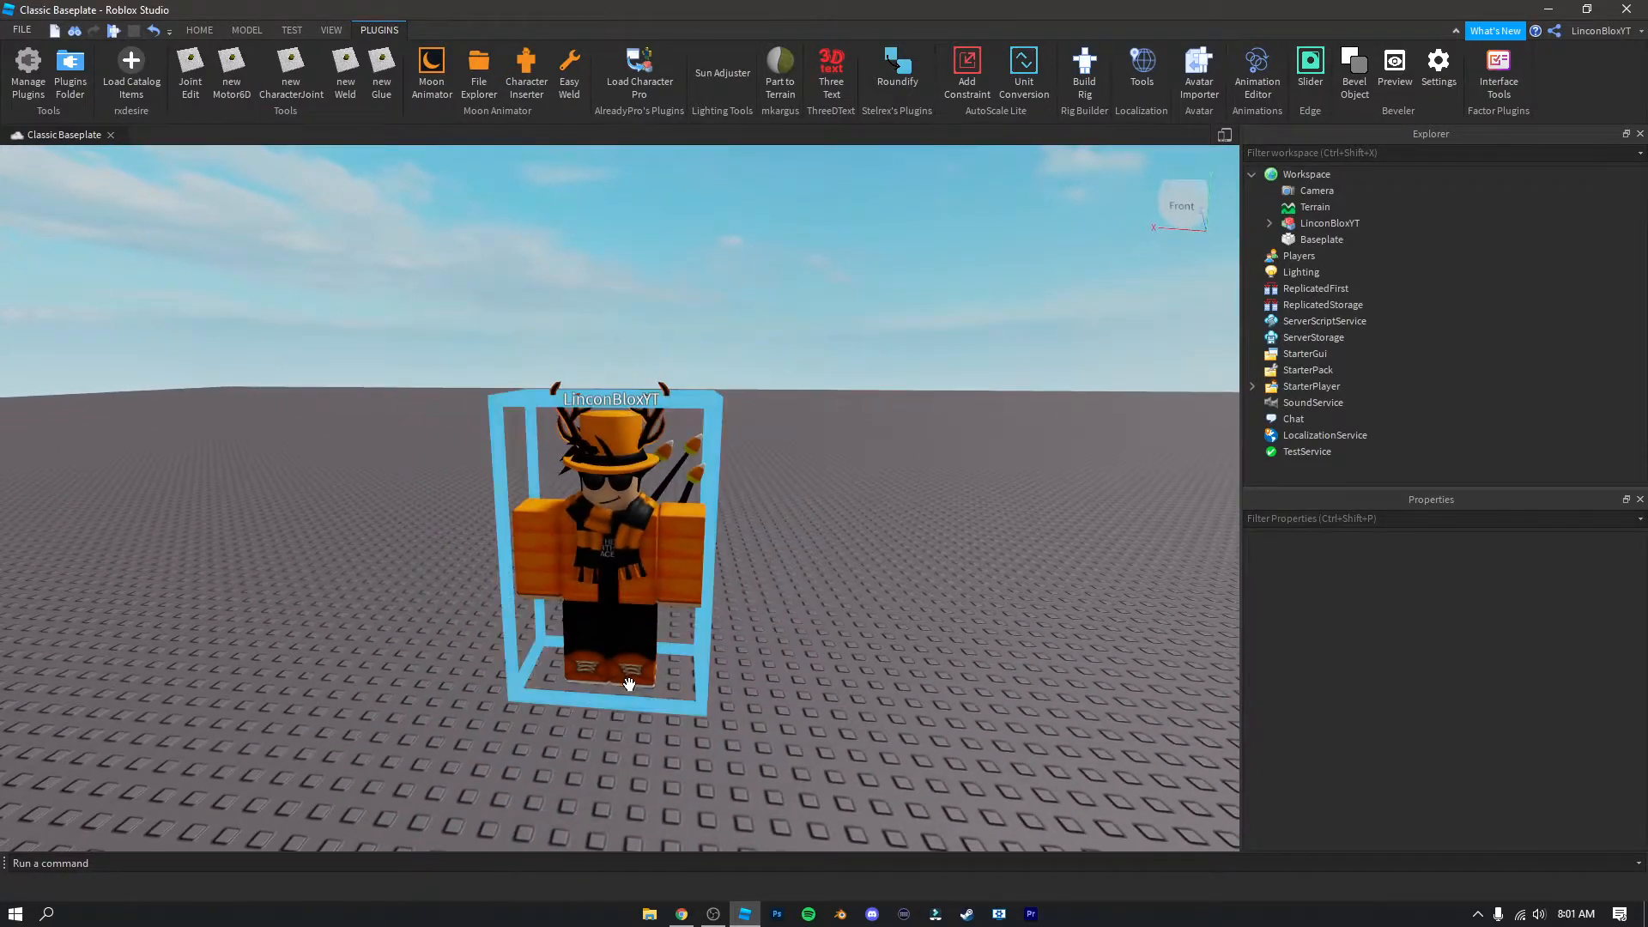
Step: Set the position of the character's HumanoidRootPart to 0, 3, 0
{"action": "left_click", "coordinate": [644, 485]}
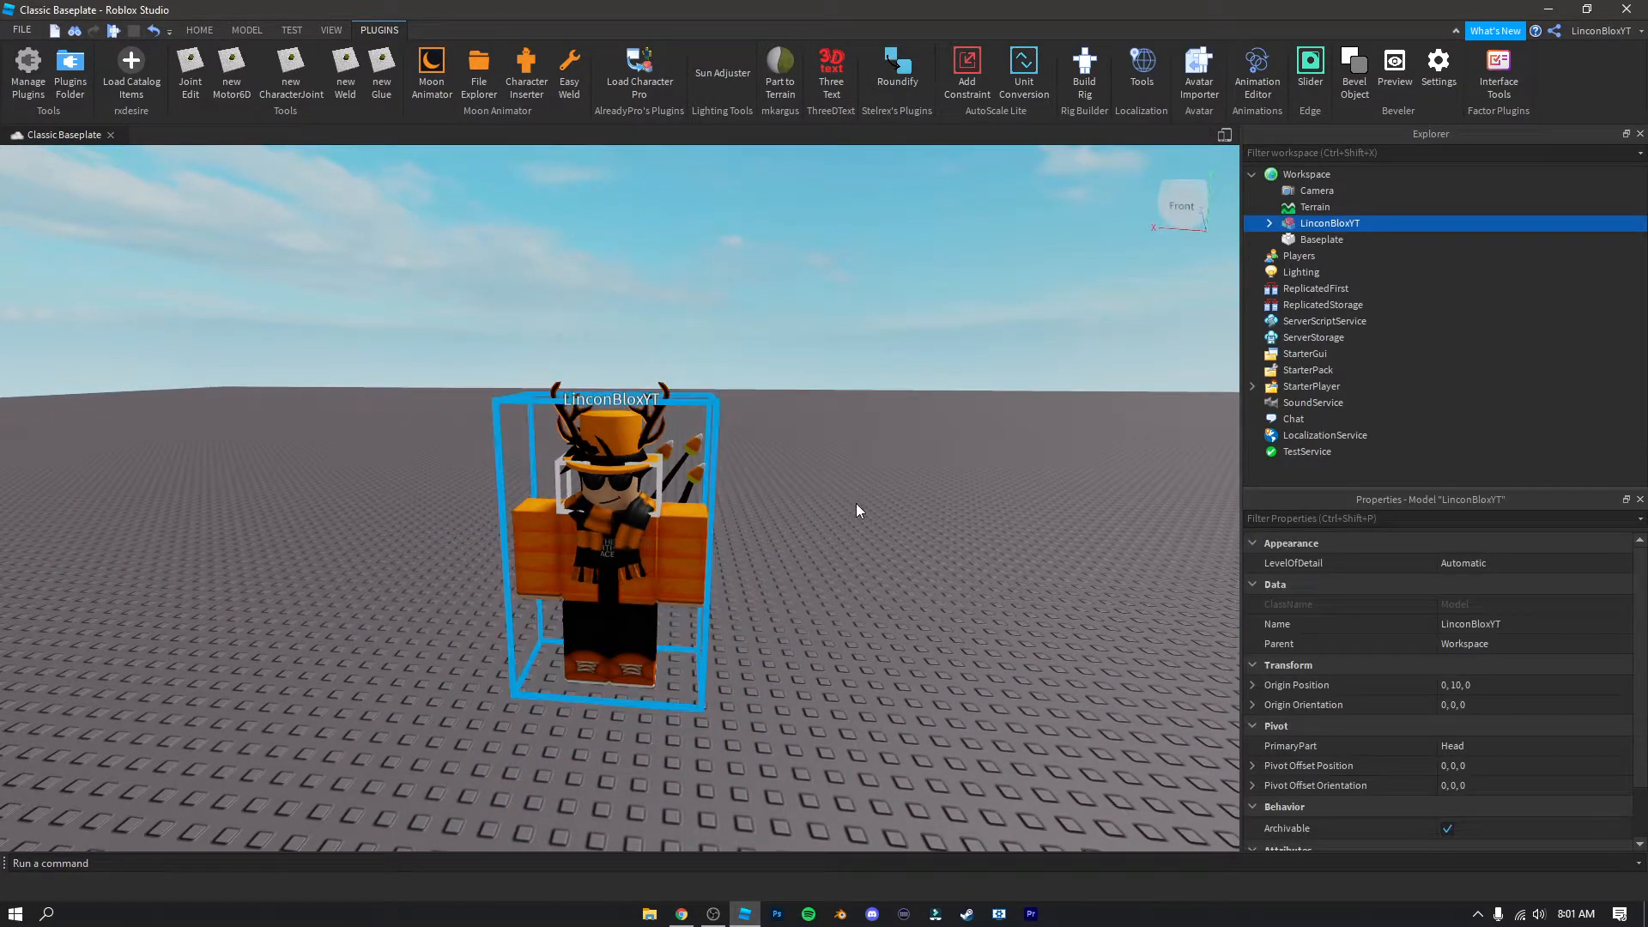
{"action": "left_click", "coordinate": [1271, 230]}
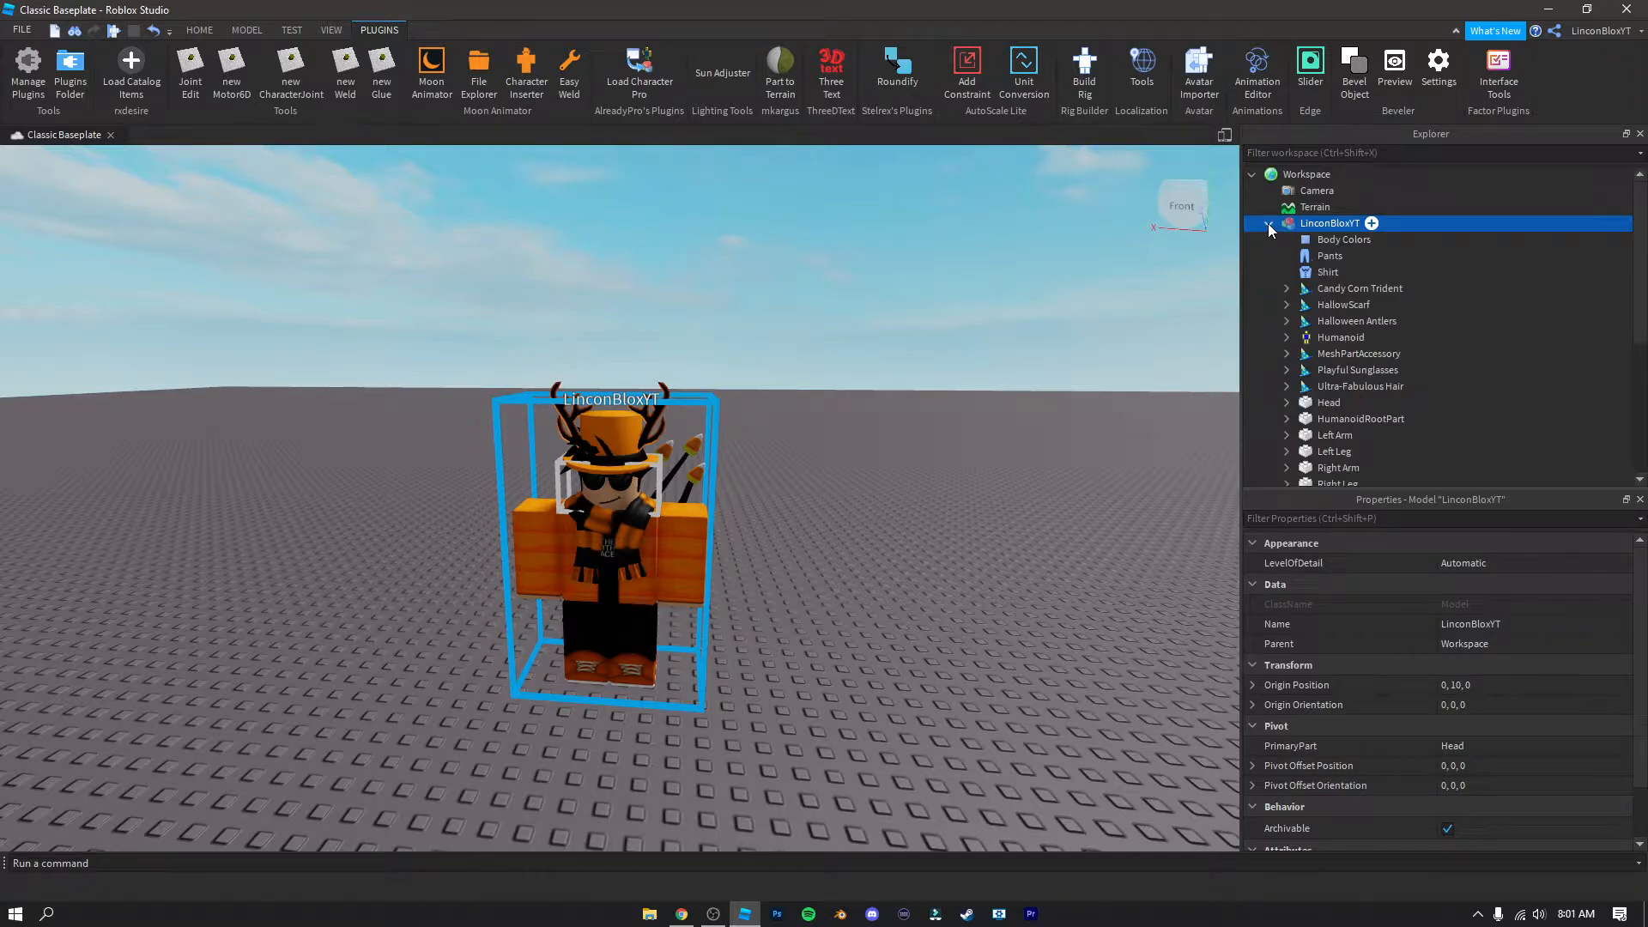
{"action": "scroll", "coordinate": [1354, 425], "scroll_direction": "down", "scroll_amount": 3}
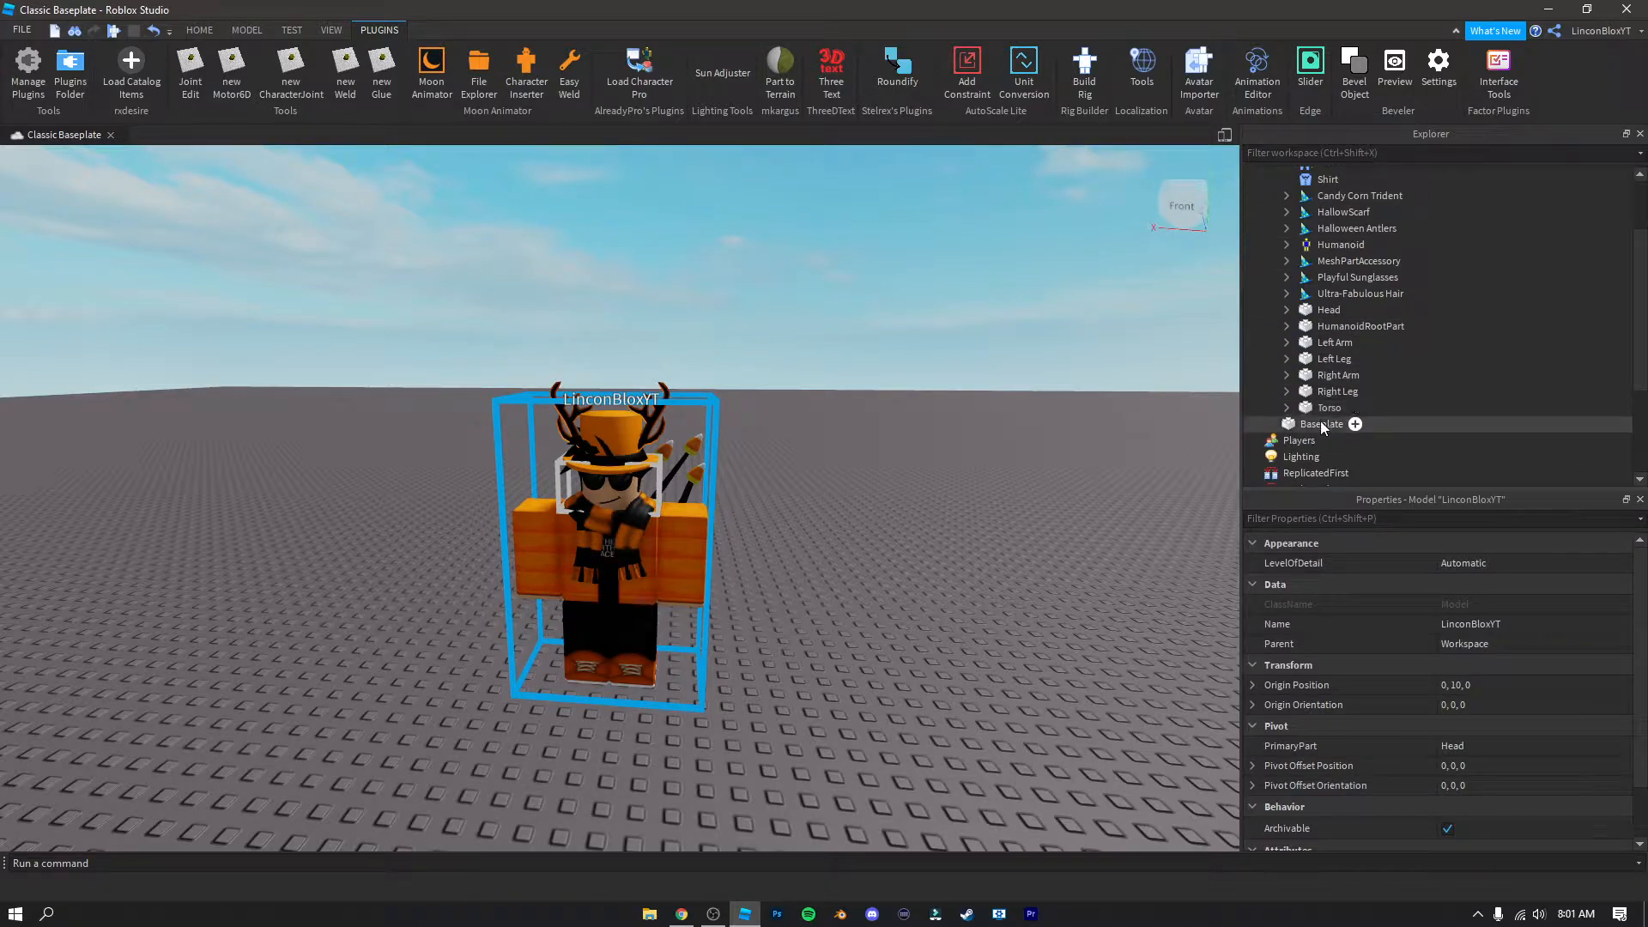
{"action": "left_click", "coordinate": [1352, 322]}
{"action": "scroll", "coordinate": [1507, 702], "scroll_direction": "down", "scroll_amount": 3}
{"action": "scroll", "coordinate": [1508, 702], "scroll_direction": "down", "scroll_amount": 1}
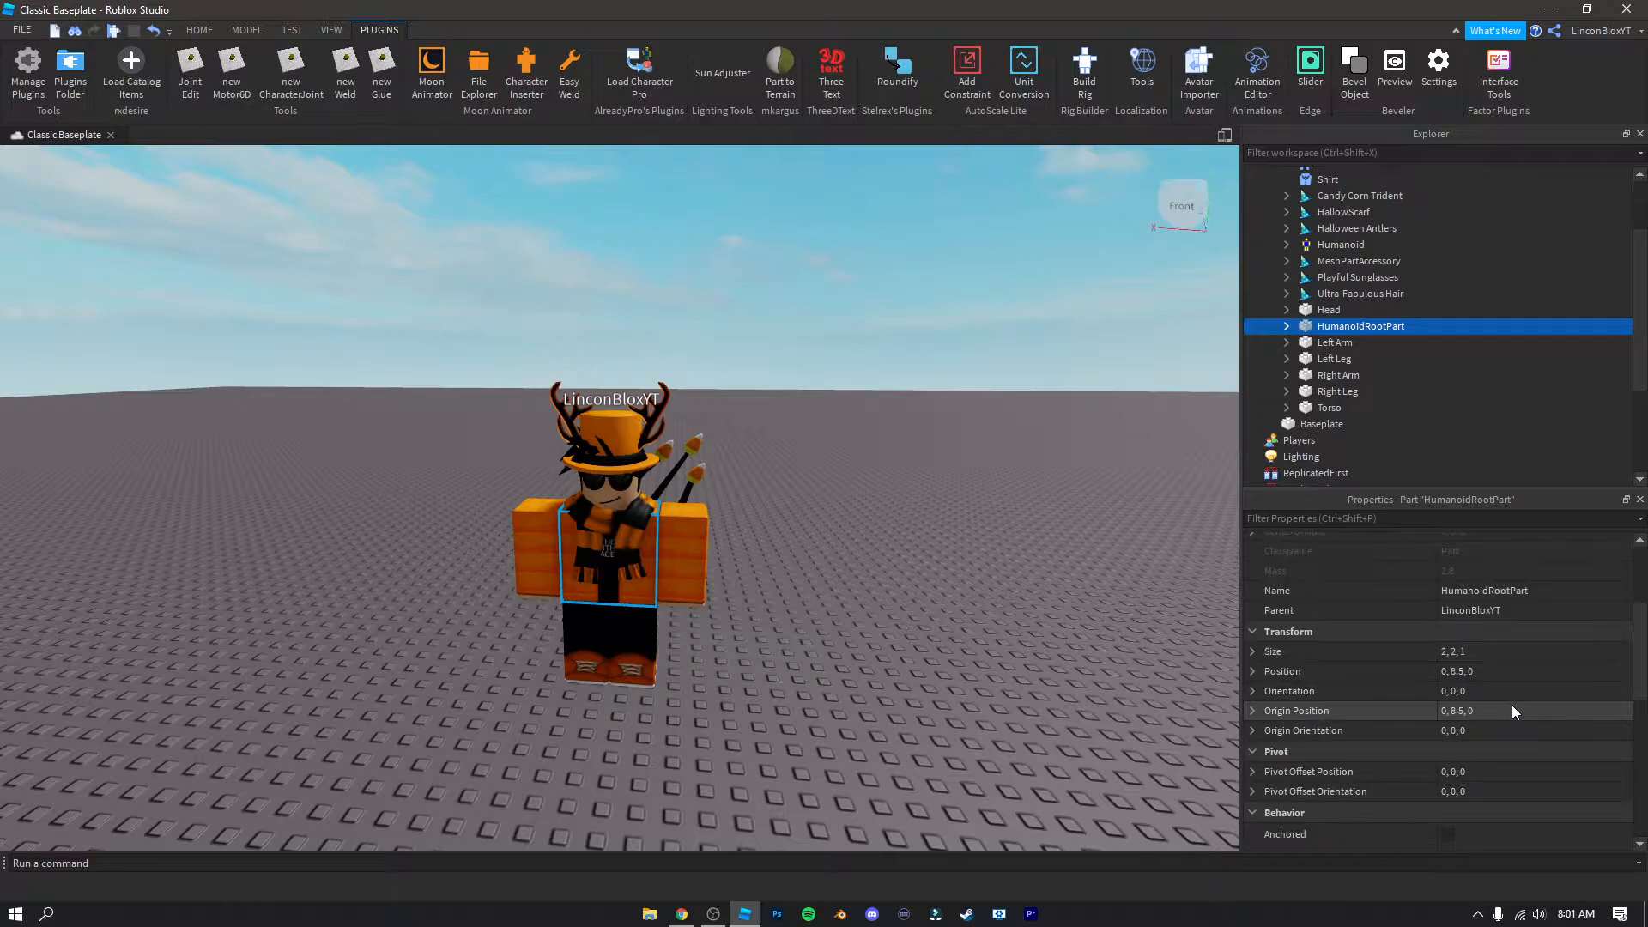
{"action": "left_click", "coordinate": [1513, 670]}
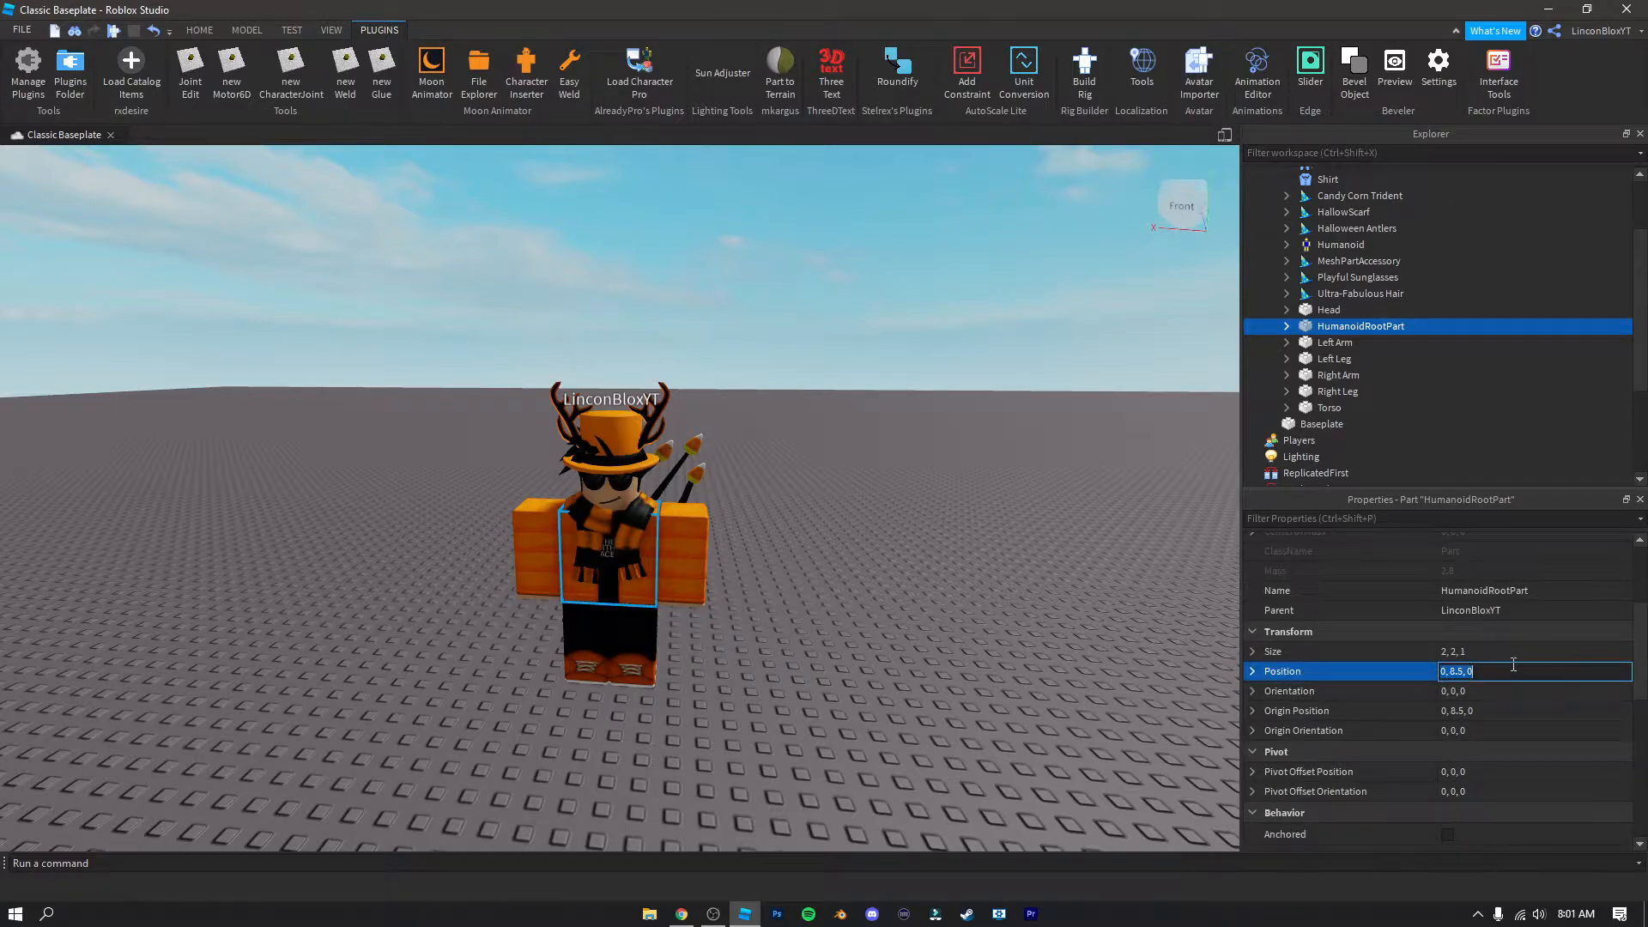
{"action": "type", "text": "0, 3, 0"}
{"action": "key", "text": "Return"}
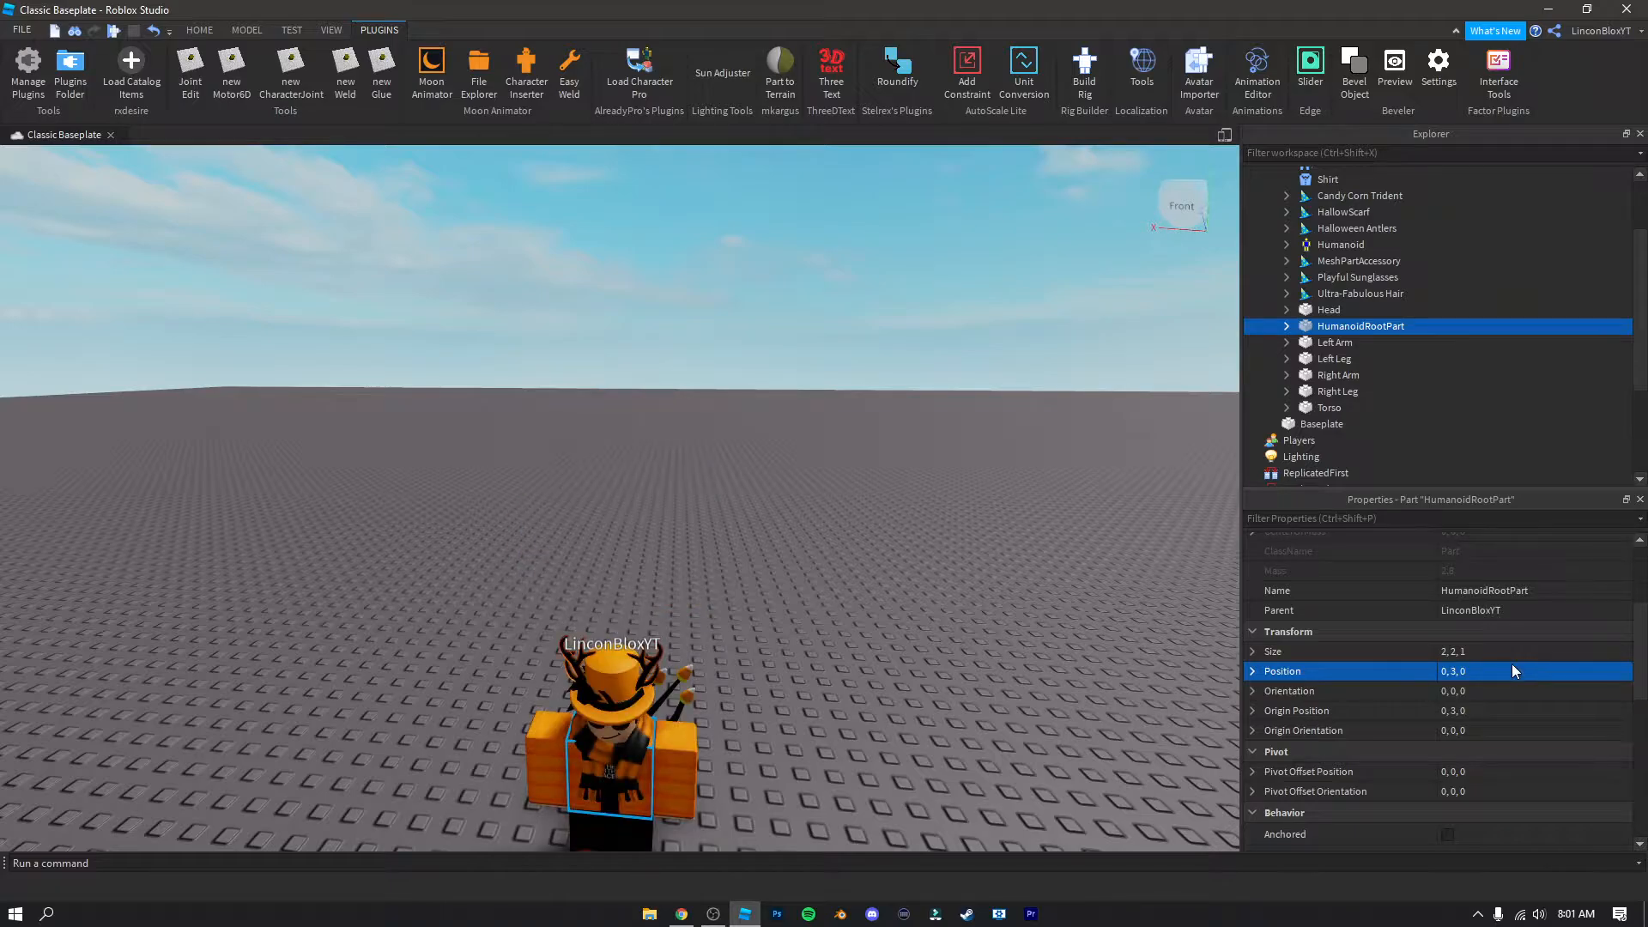
Step: Start exporting the whole LinconBloxYT character model with Export Selection
{"action": "left_click", "coordinate": [760, 564]}
{"action": "scroll", "coordinate": [760, 564], "scroll_direction": "down", "scroll_amount": 3}
{"action": "right_click_drag", "start_coordinate": [760, 564], "coordinate": [760, 564]}
{"action": "scroll", "coordinate": [760, 564], "scroll_direction": "up", "scroll_amount": 5}
{"action": "scroll", "coordinate": [1356, 230], "scroll_direction": "up", "scroll_amount": 3}
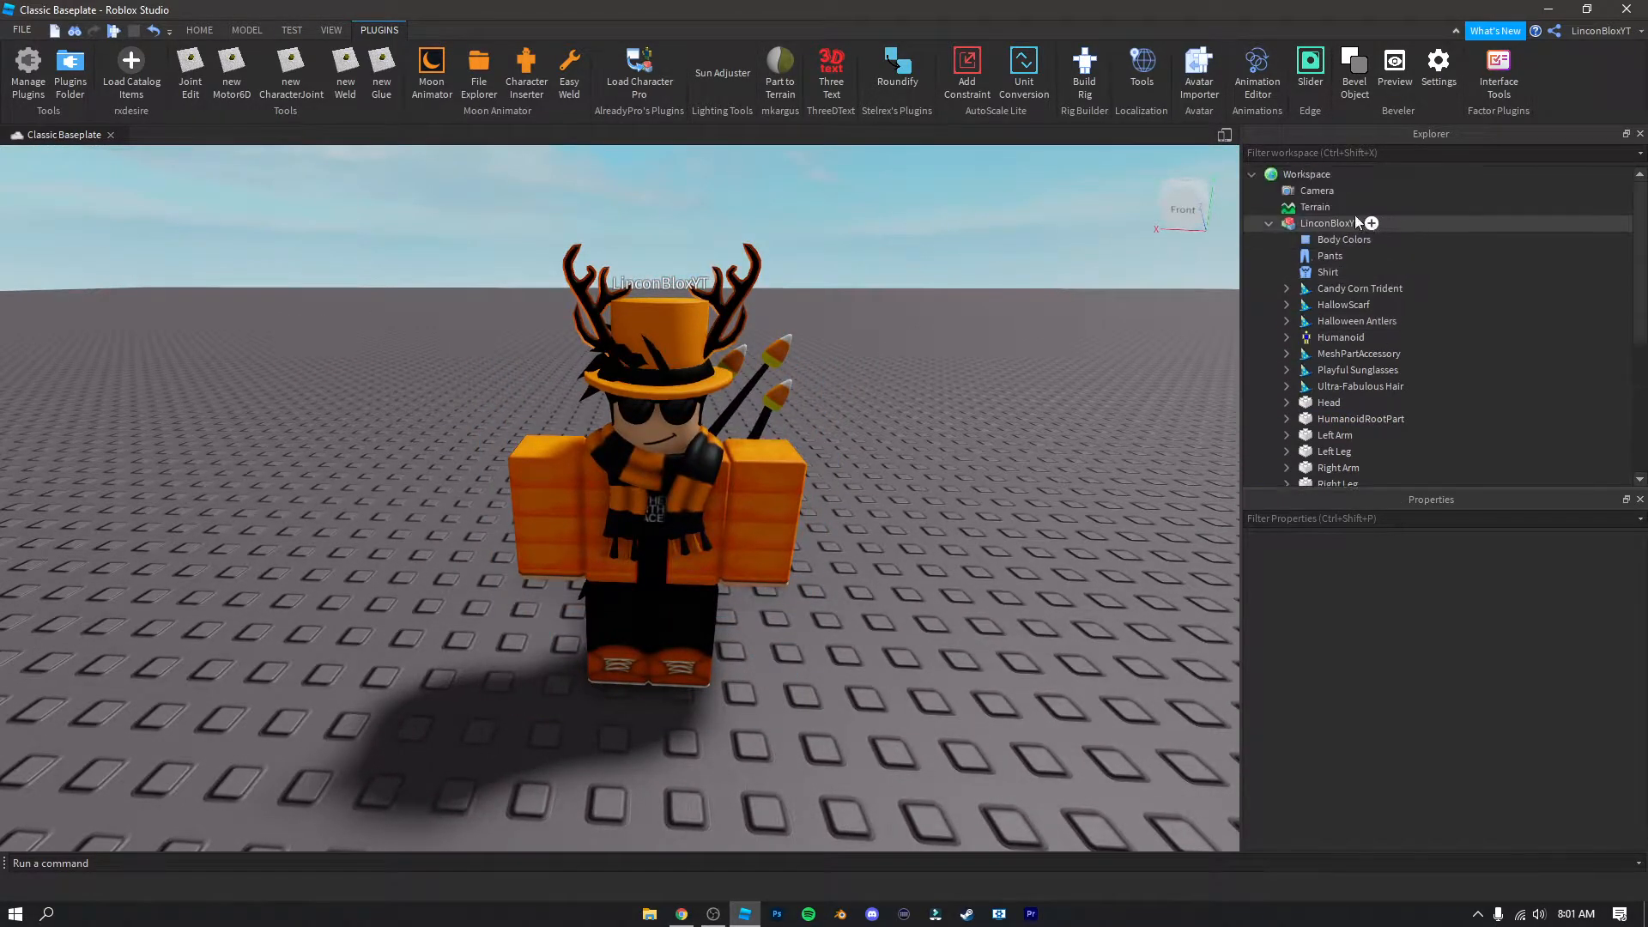
{"action": "left_click", "coordinate": [1330, 223]}
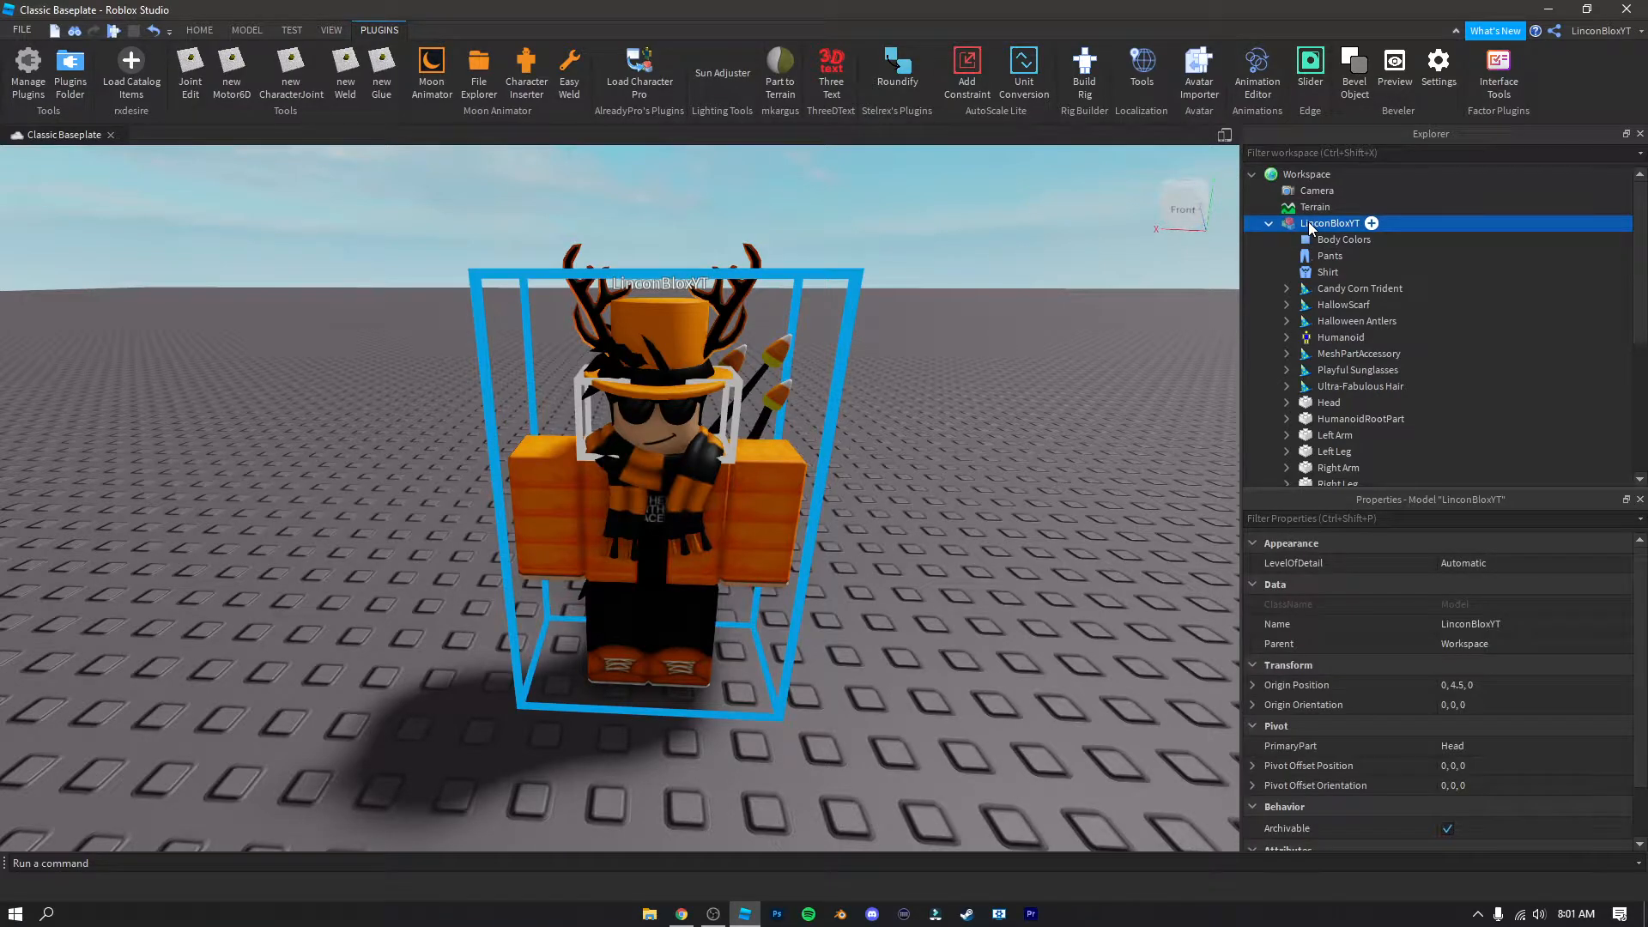
{"action": "right_click", "coordinate": [1311, 225]}
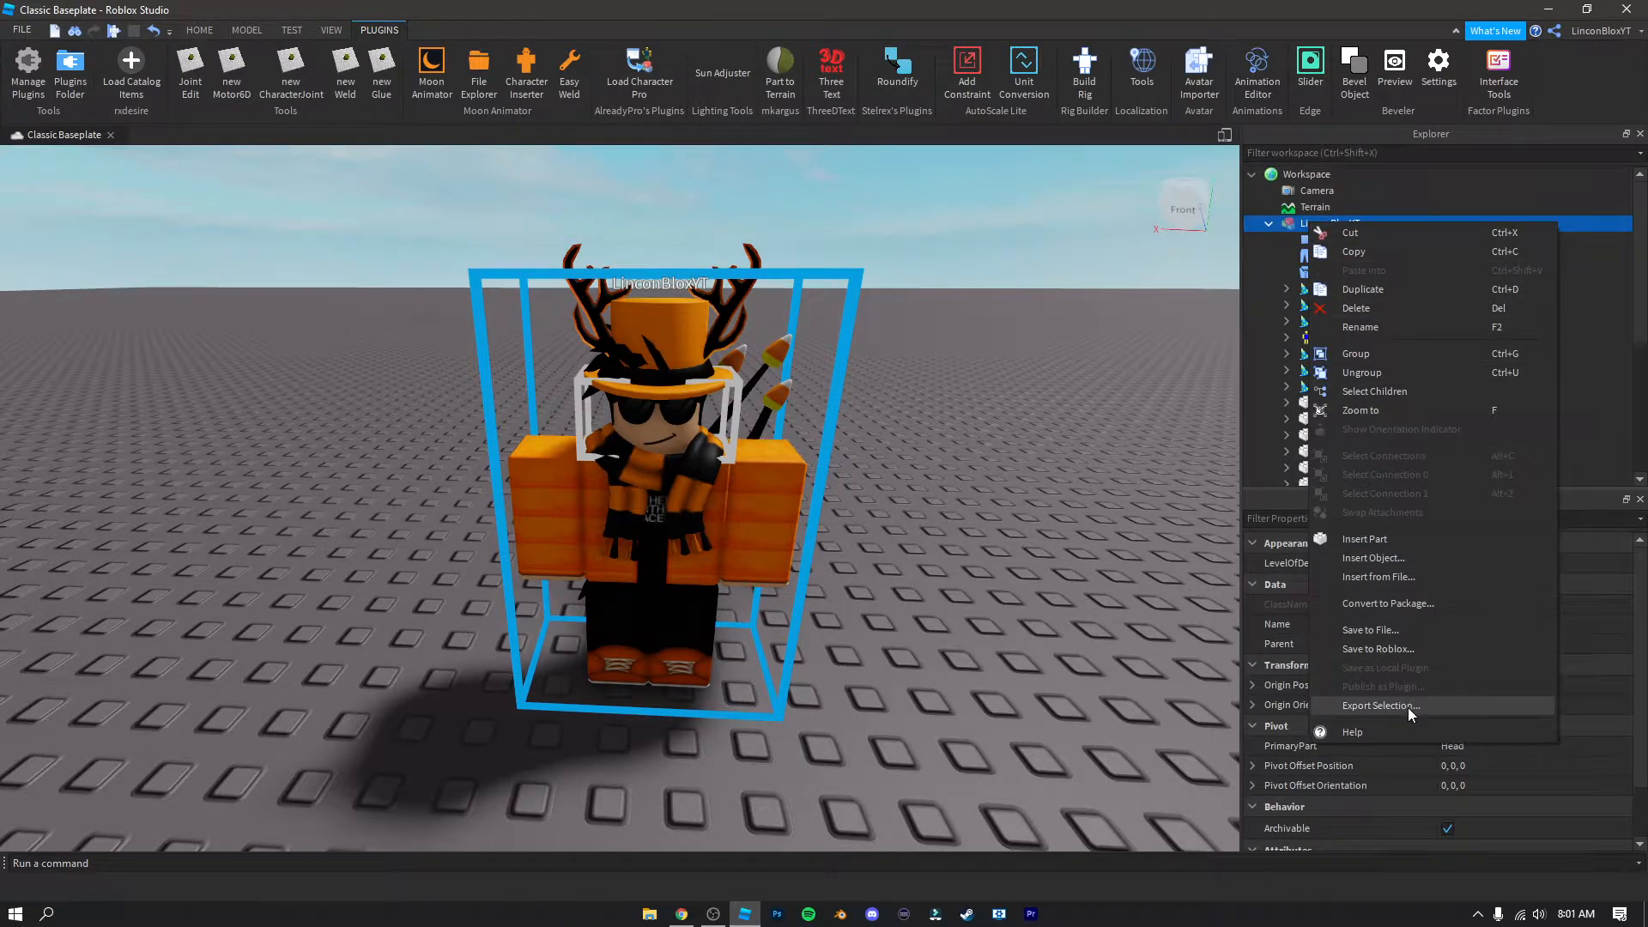
{"action": "left_click", "coordinate": [1380, 706]}
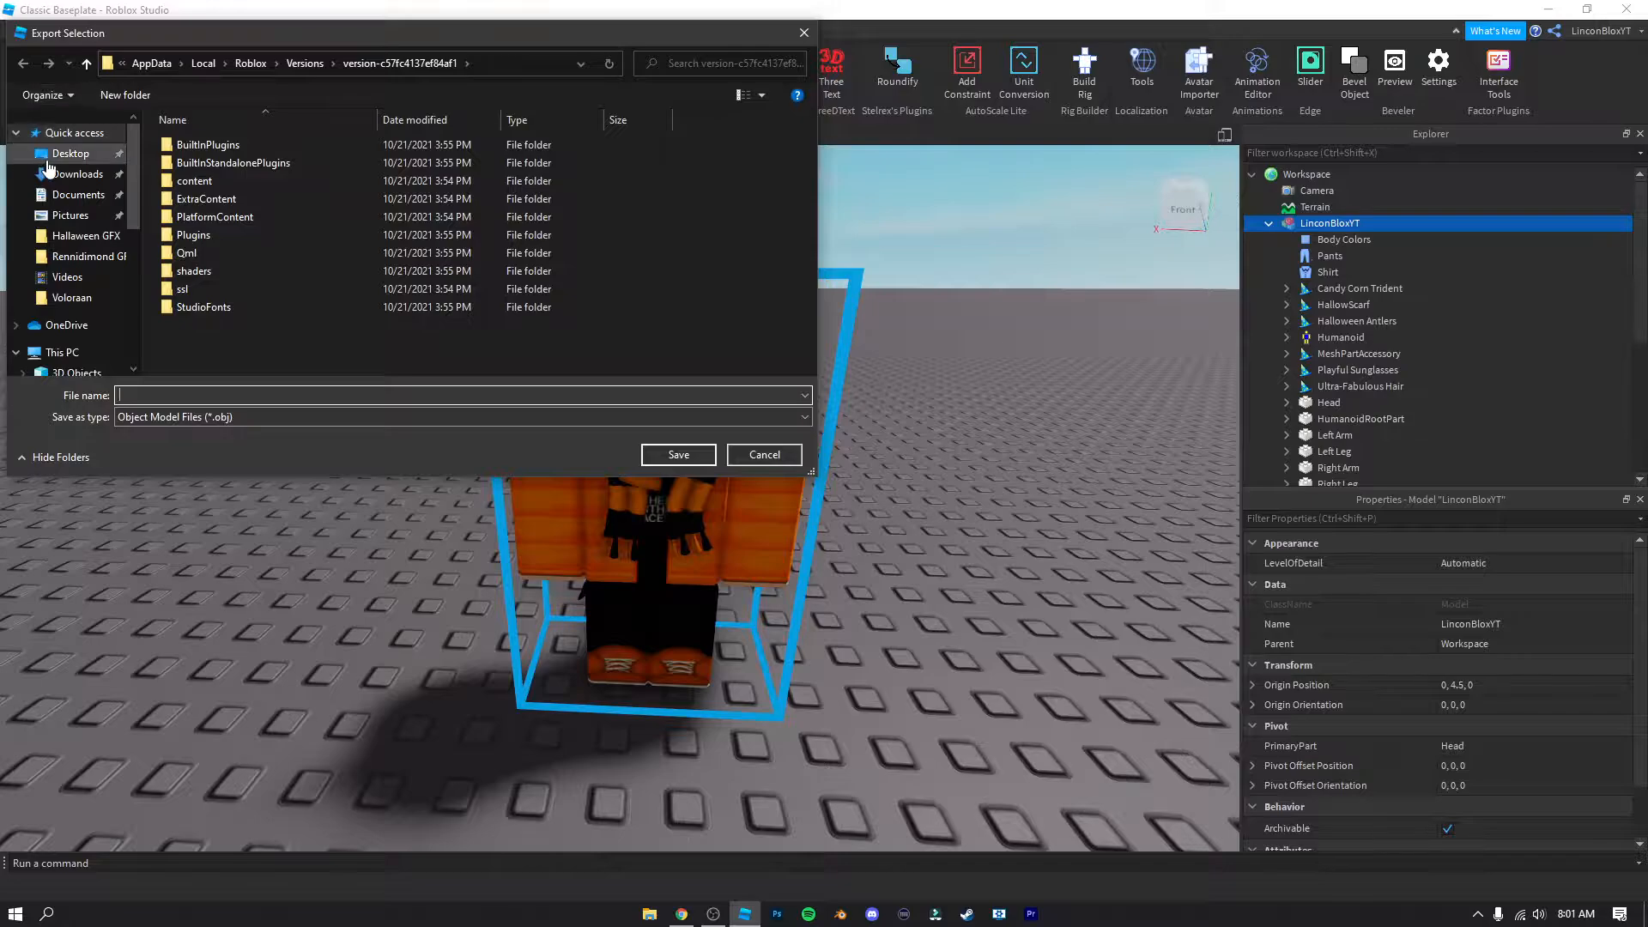
Step: Create a folder named Lambo Scene in Downloads and open it as the export location
{"action": "left_click", "coordinate": [52, 173]}
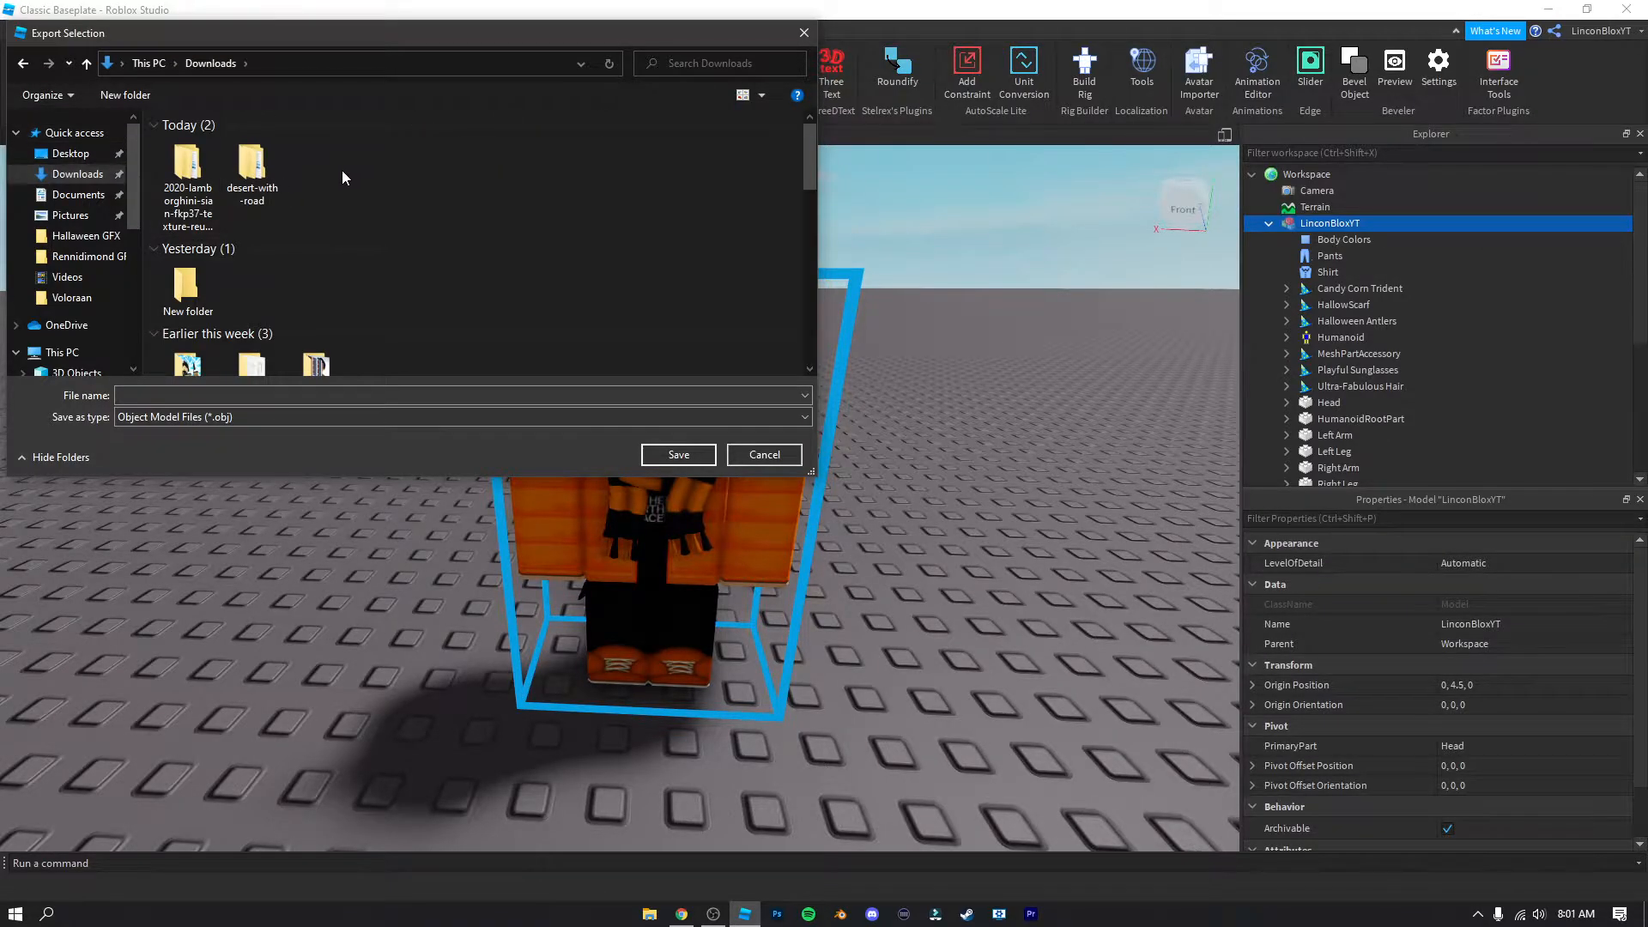
{"action": "right_click", "coordinate": [342, 176]}
{"action": "mouse_move", "coordinate": [396, 353]}
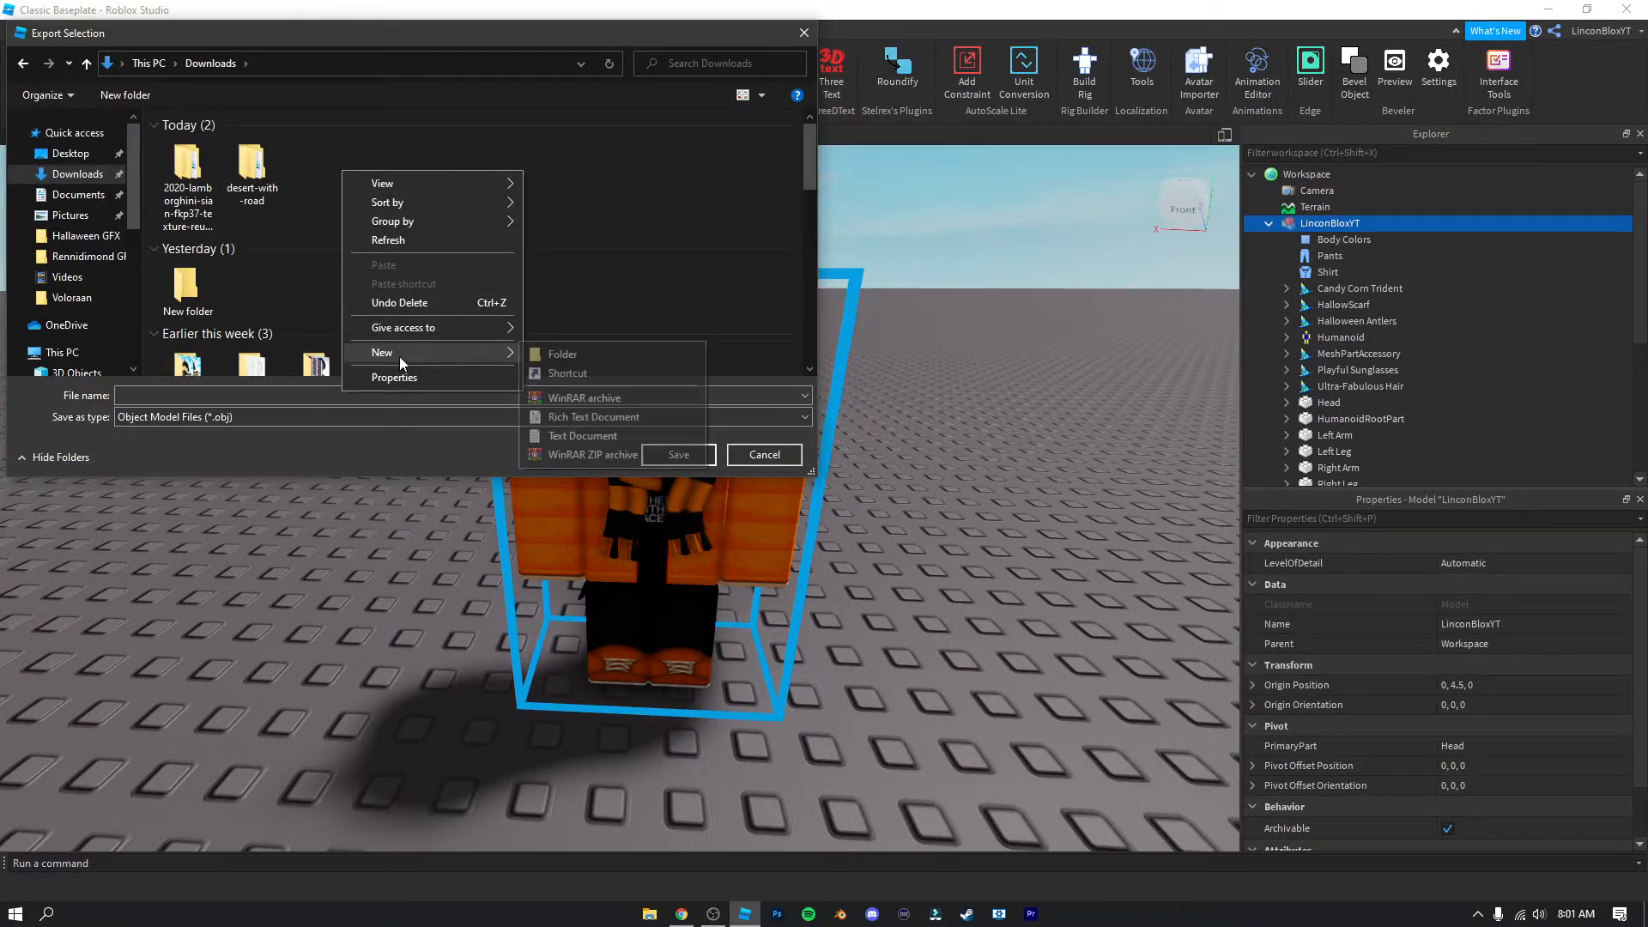
{"action": "left_click", "coordinate": [585, 353]}
{"action": "type", "text": "La"}
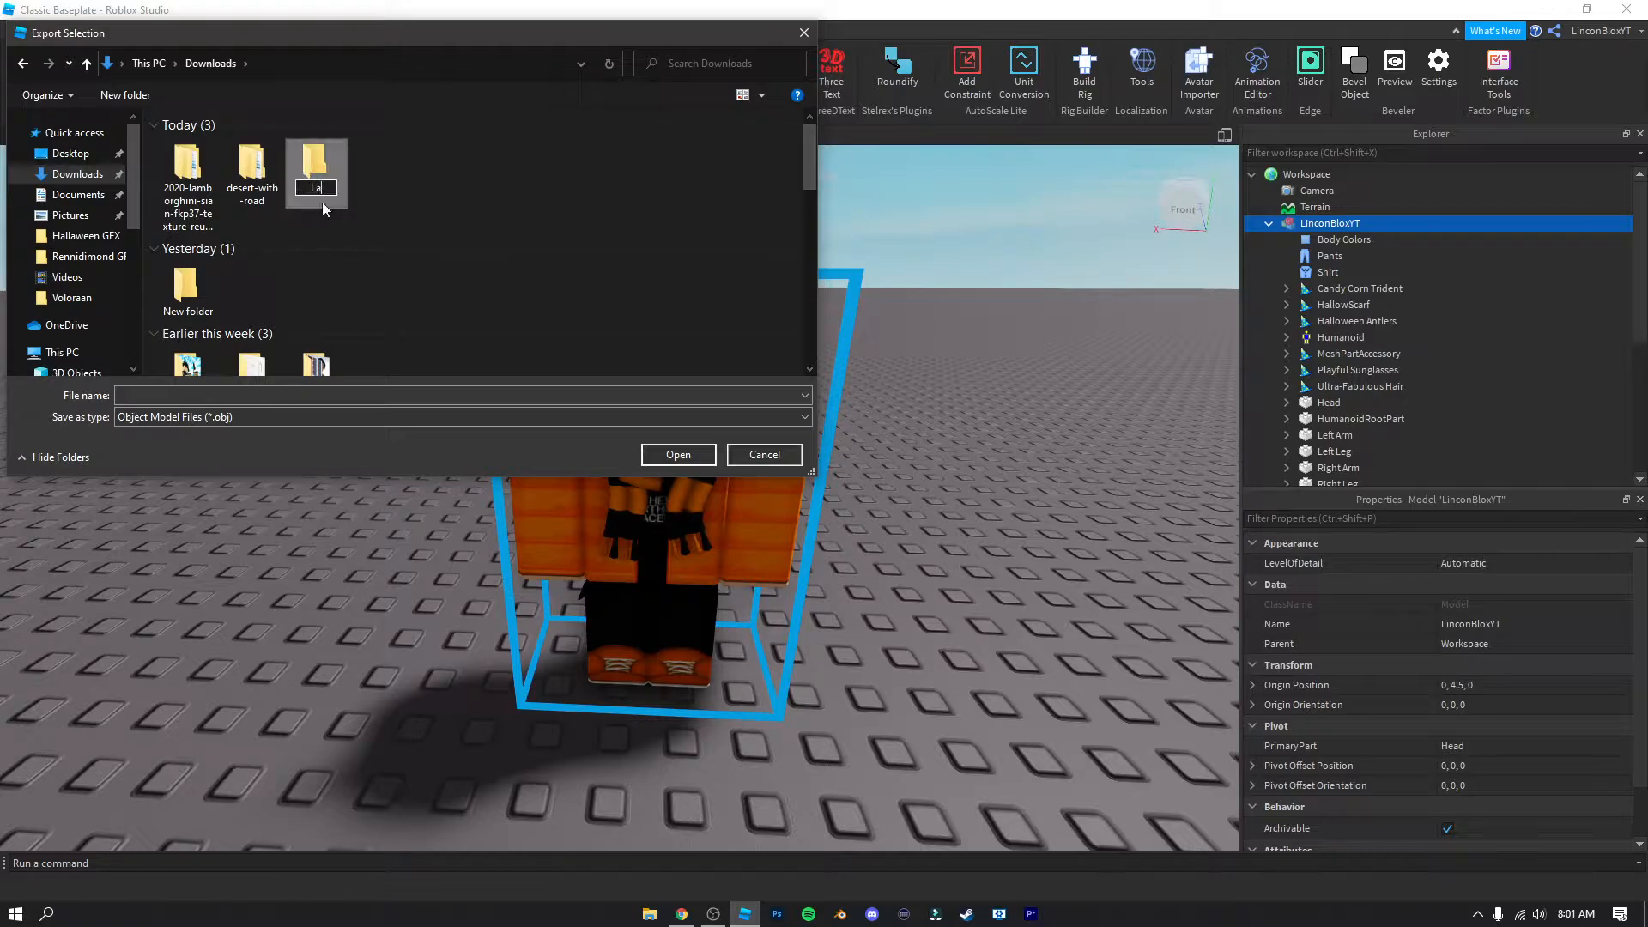
{"action": "type", "text": "mbo Scene"}
{"action": "key", "text": "Return"}
{"action": "double_click", "coordinate": [318, 172]}
Step: Create a subfolder named Character inside Lambo Scene and open it
{"action": "right_click", "coordinate": [183, 188]}
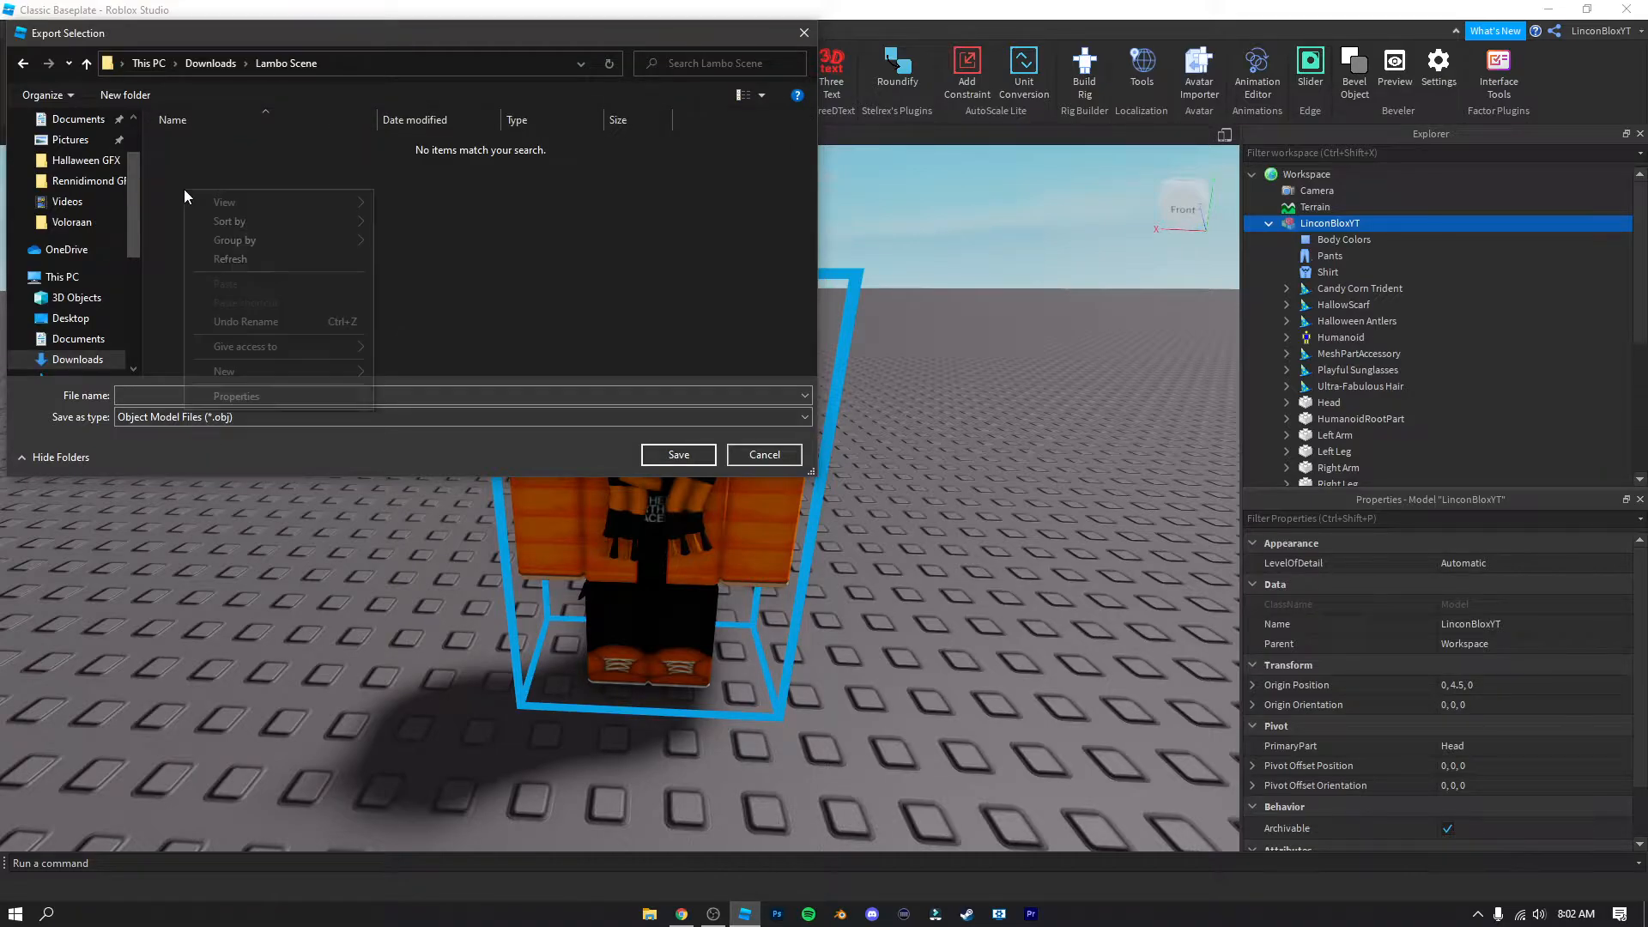
{"action": "mouse_move", "coordinate": [275, 370]}
{"action": "left_click", "coordinate": [404, 374]}
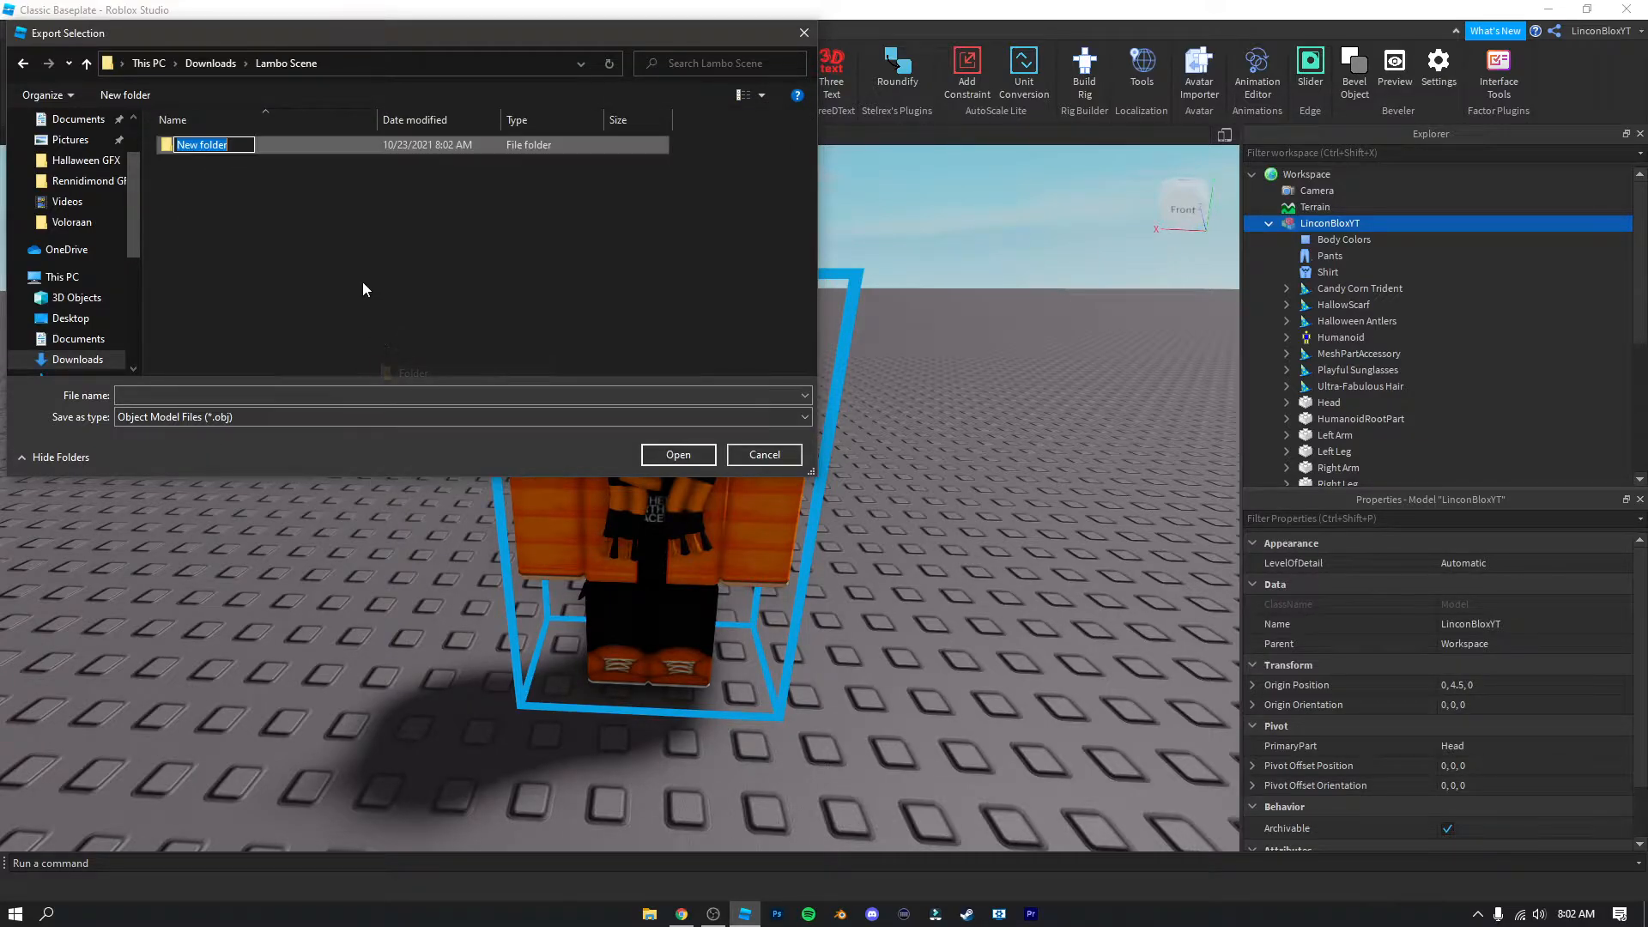
{"action": "type", "text": "Chja"}
{"action": "key", "text": "BackSpace"}
{"action": "key", "text": "BackSpace"}
{"action": "type", "text": "arac"}
{"action": "type", "text": "teer"}
{"action": "key", "text": "BackSpace"}
{"action": "key", "text": "BackSpace"}
{"action": "key", "text": "BackSpace"}
{"action": "type", "text": "er"}
{"action": "key", "text": "Return"}
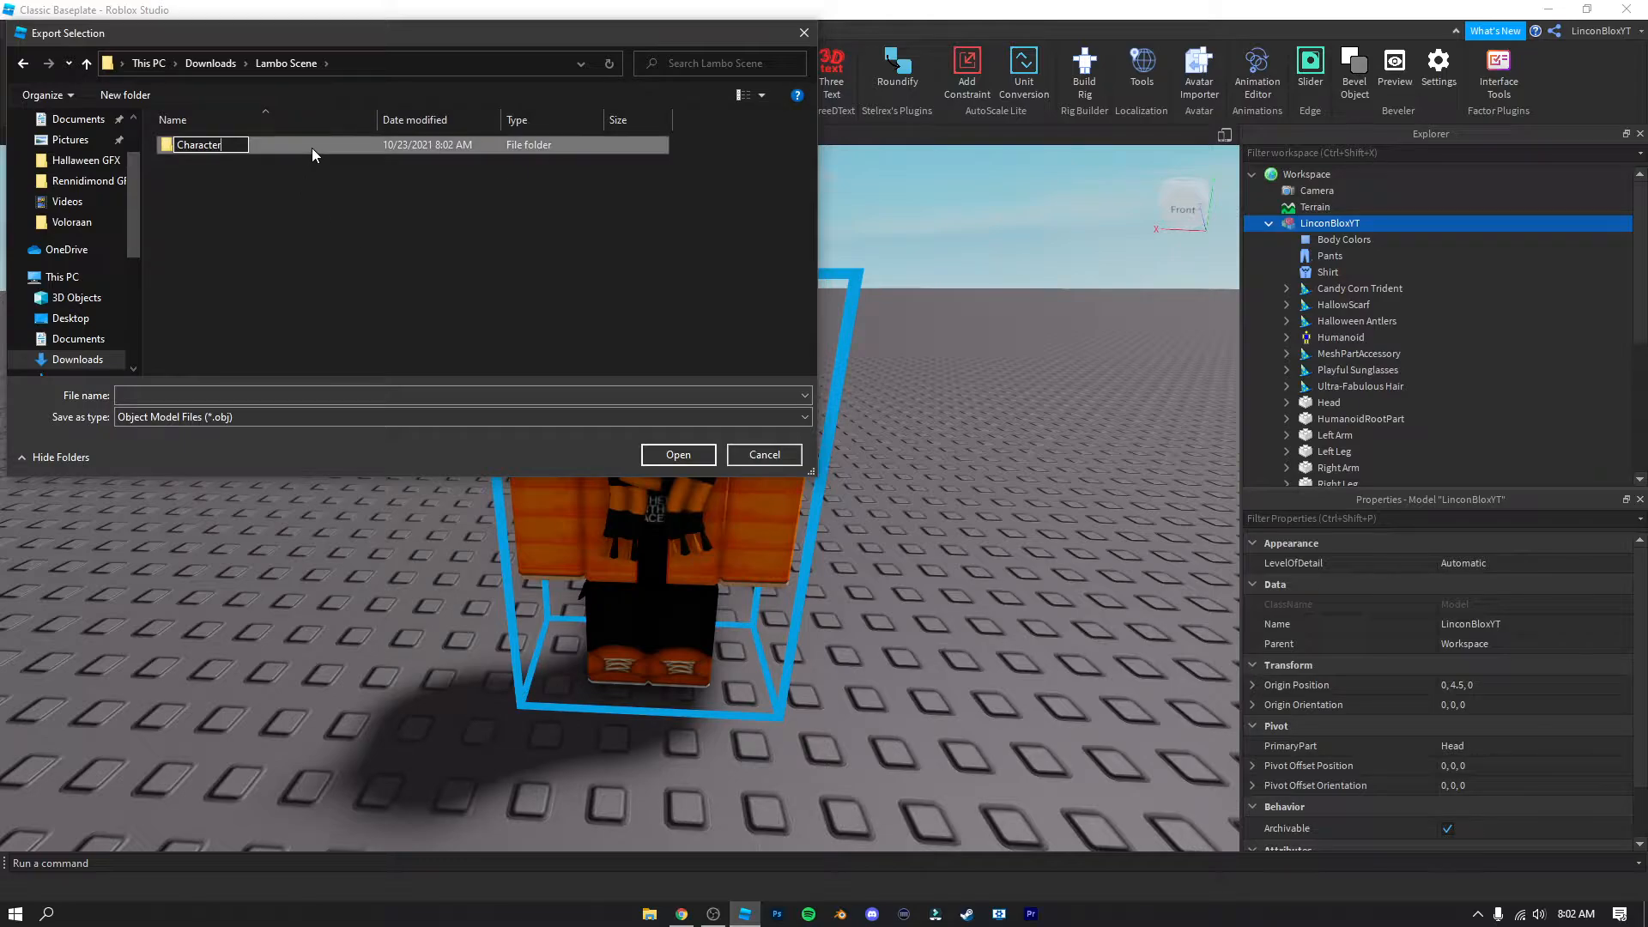
{"action": "double_click", "coordinate": [305, 140]}
Step: Save the exported character as an OBJ file named Body in the Character folder
{"action": "left_click", "coordinate": [172, 394]}
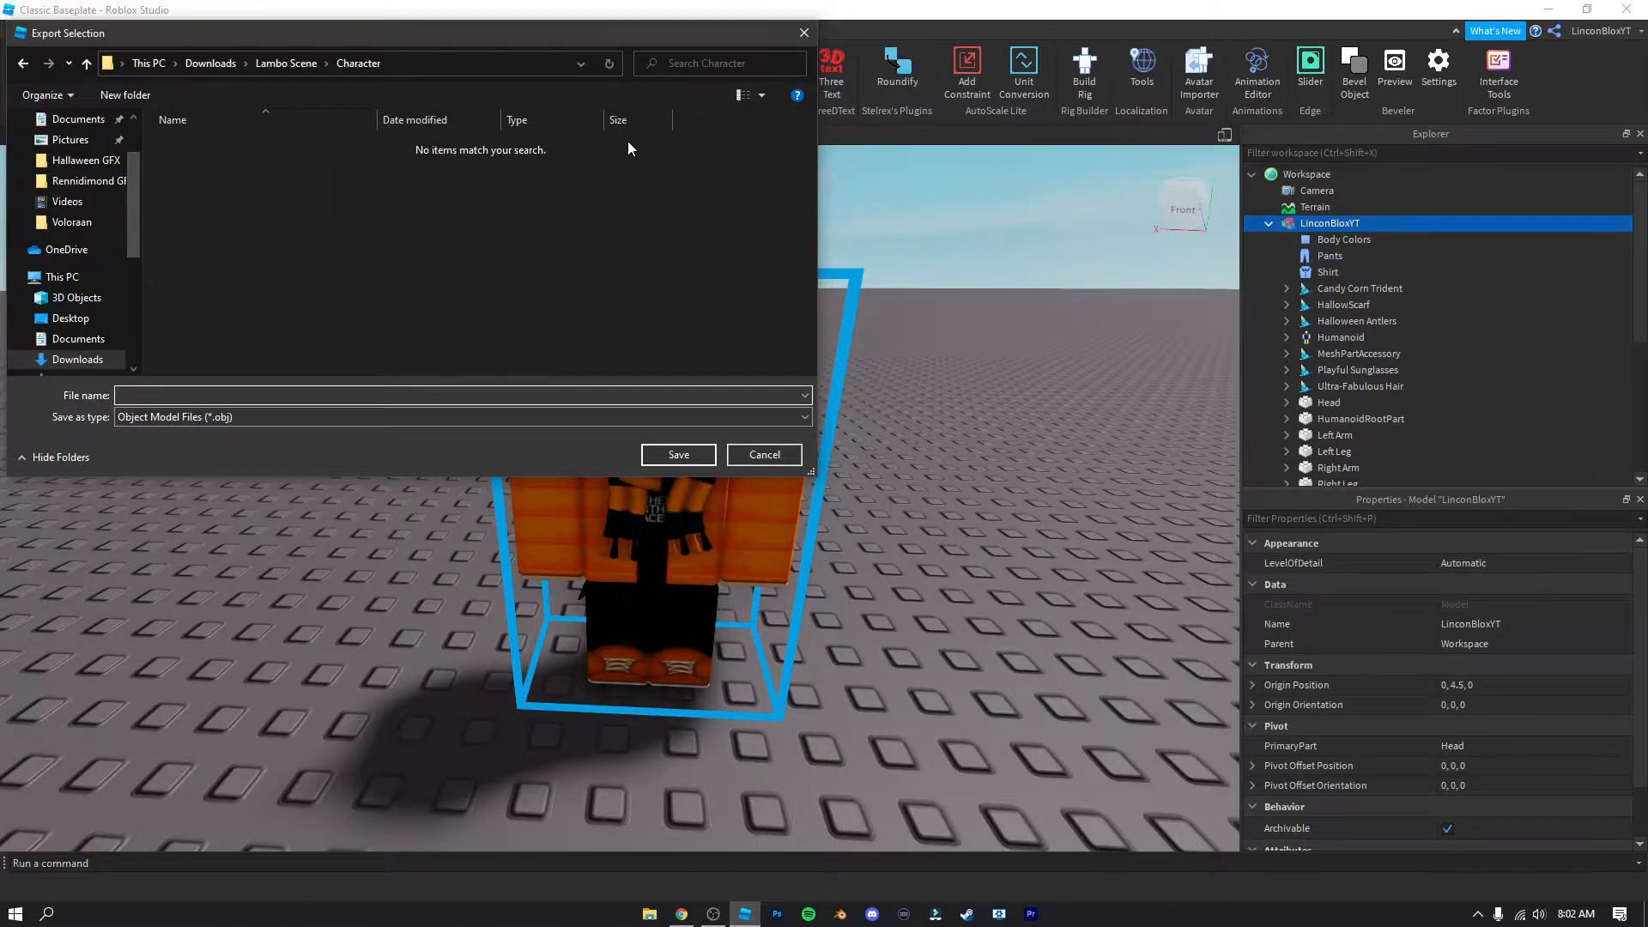
{"action": "type", "text": "Body"}
{"action": "key", "text": "Return"}
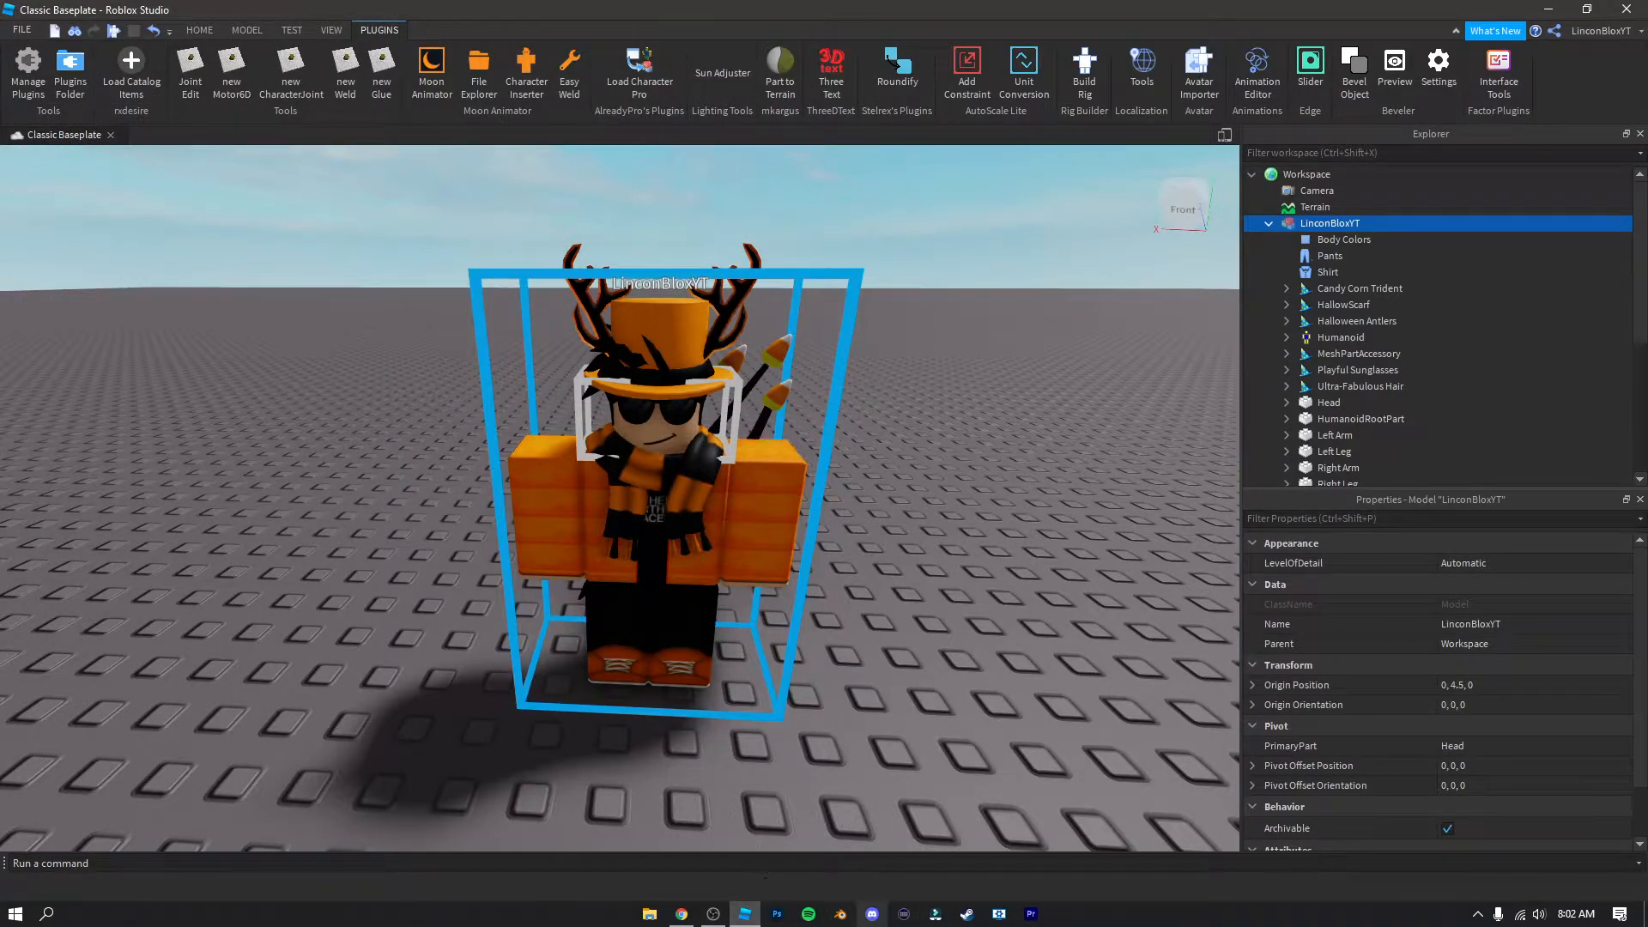
Step: Switch to Blender, start opening an existing file and browse to the Downloads folder
{"action": "left_click", "coordinate": [840, 915]}
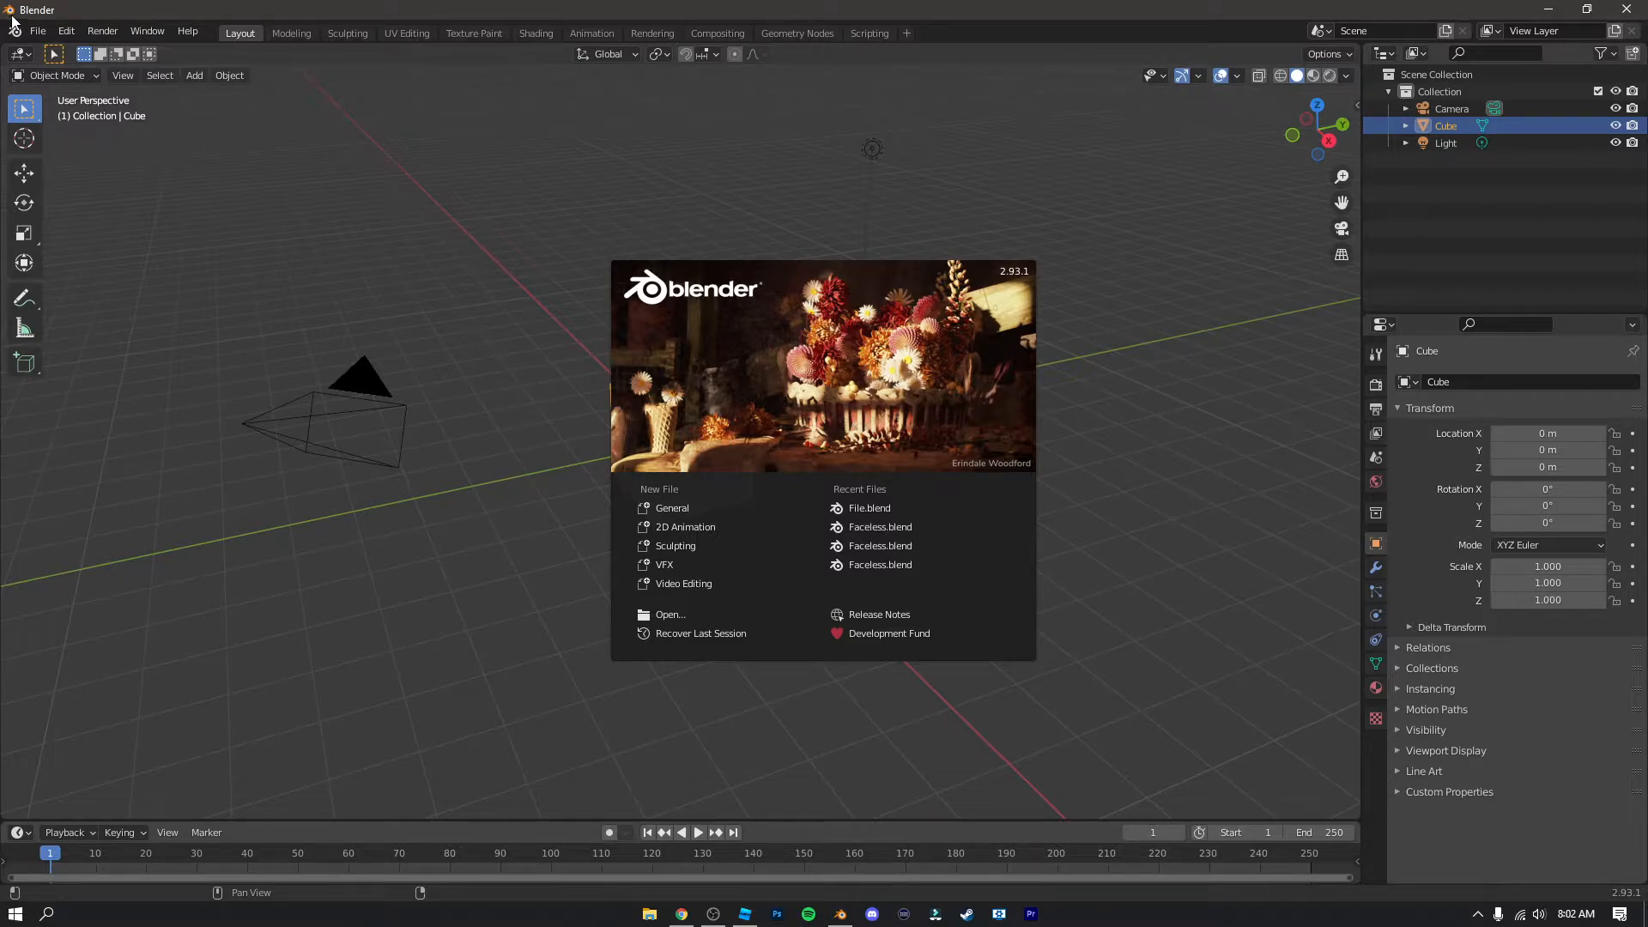
{"action": "left_click", "coordinate": [40, 31]}
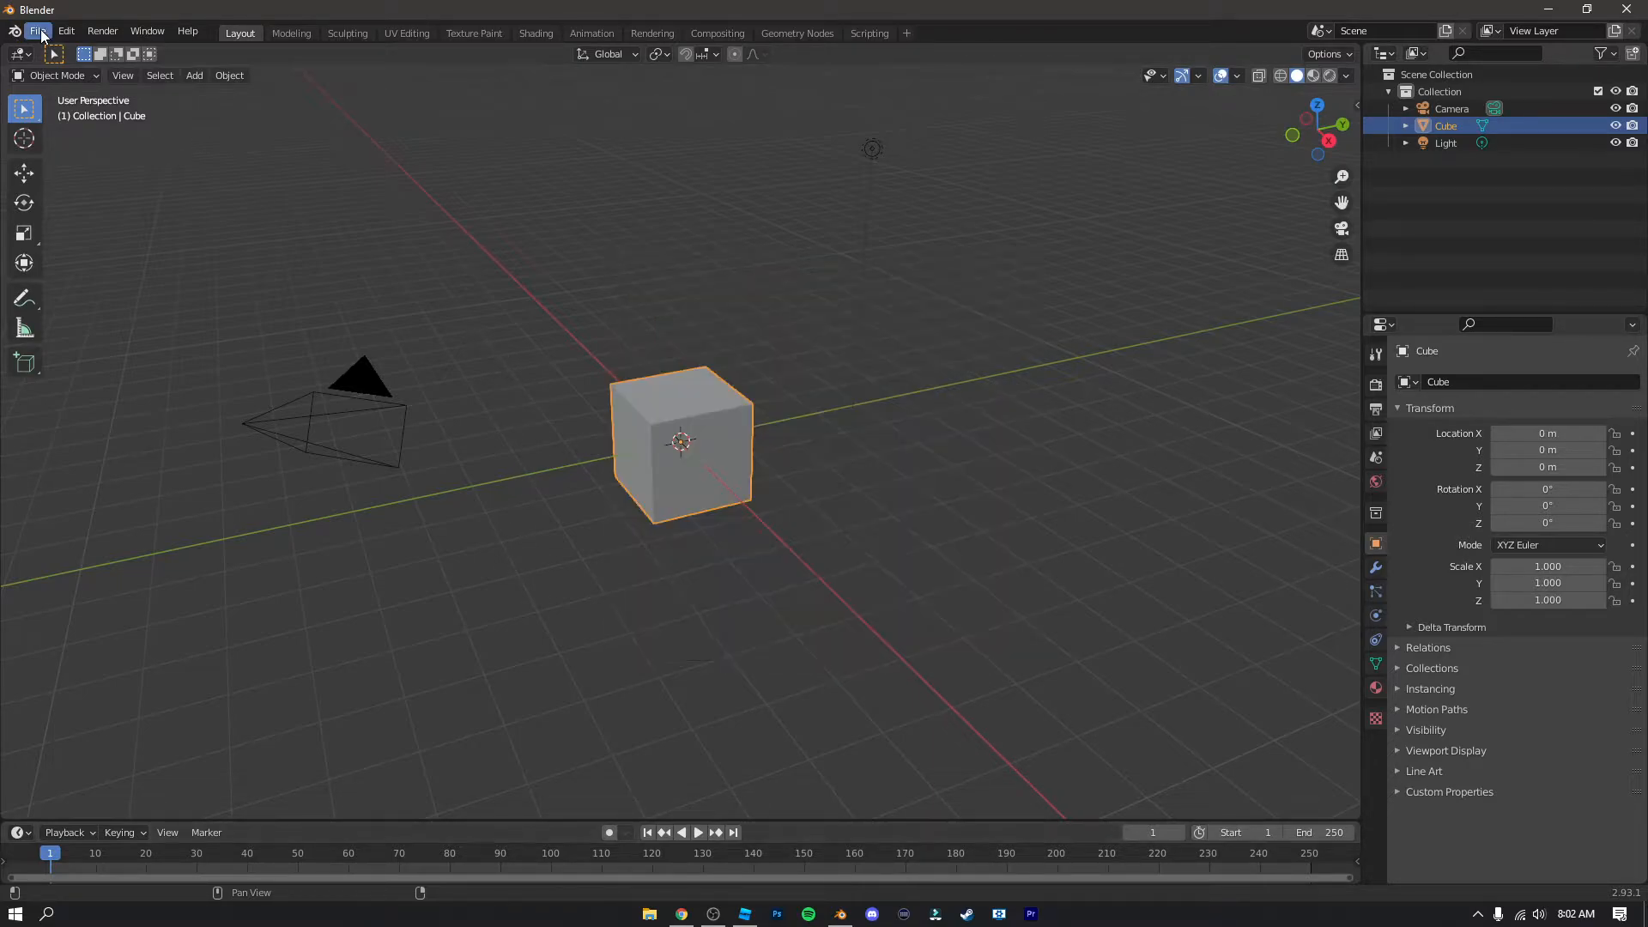
{"action": "left_click", "coordinate": [40, 31]}
{"action": "left_click", "coordinate": [63, 69]}
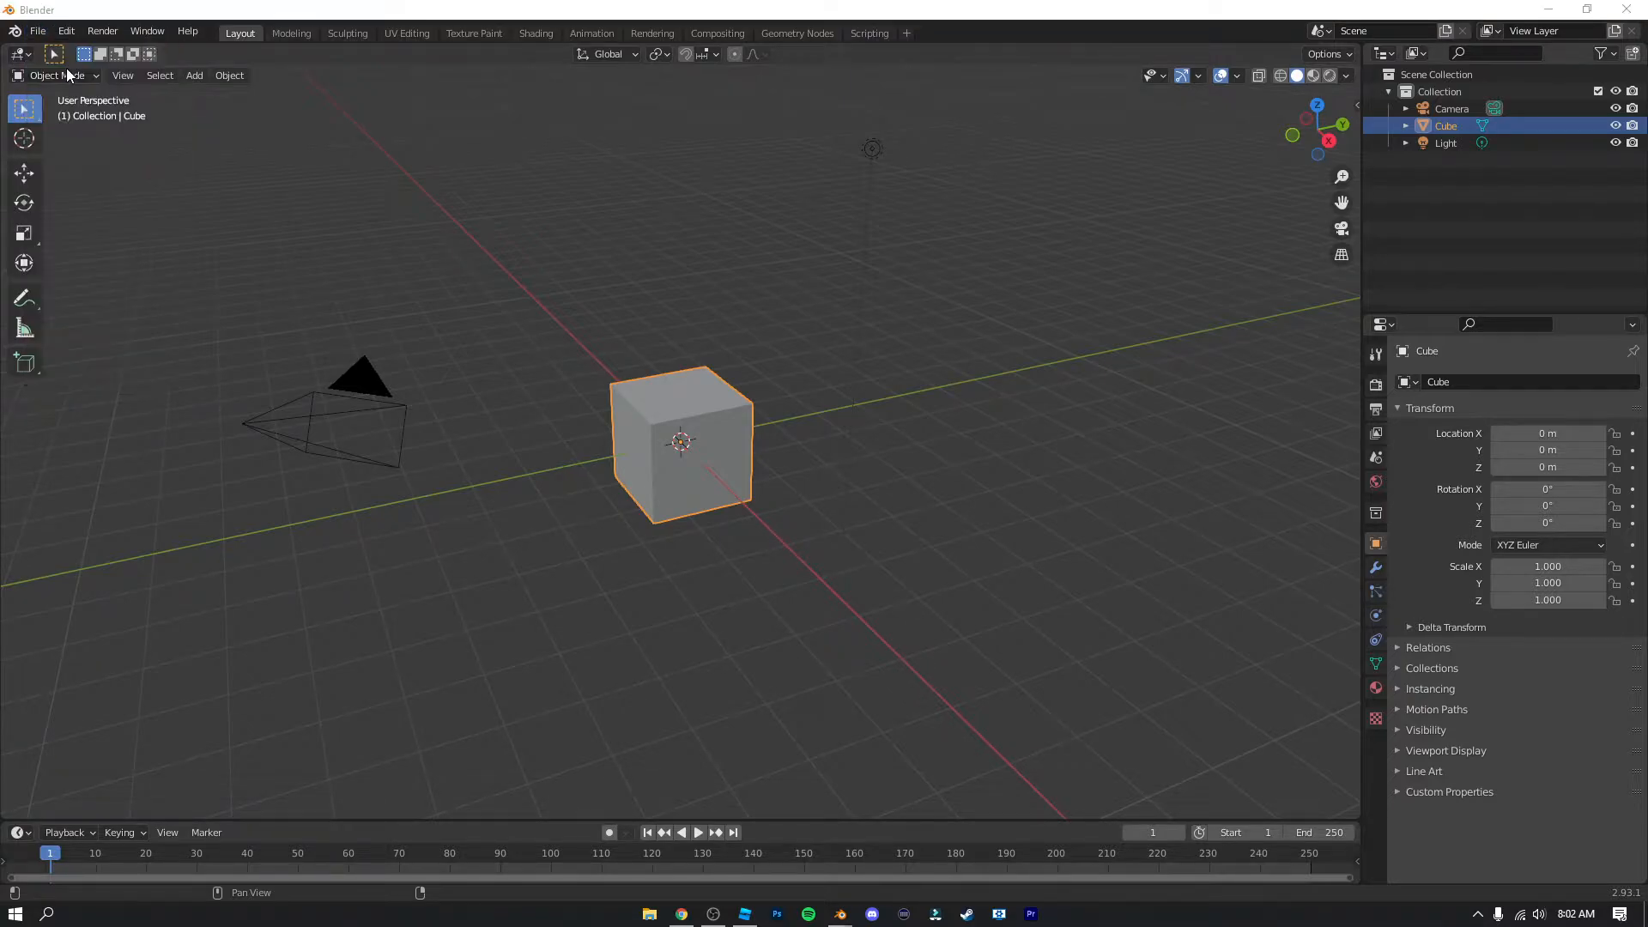
{"action": "left_click", "coordinate": [438, 365]}
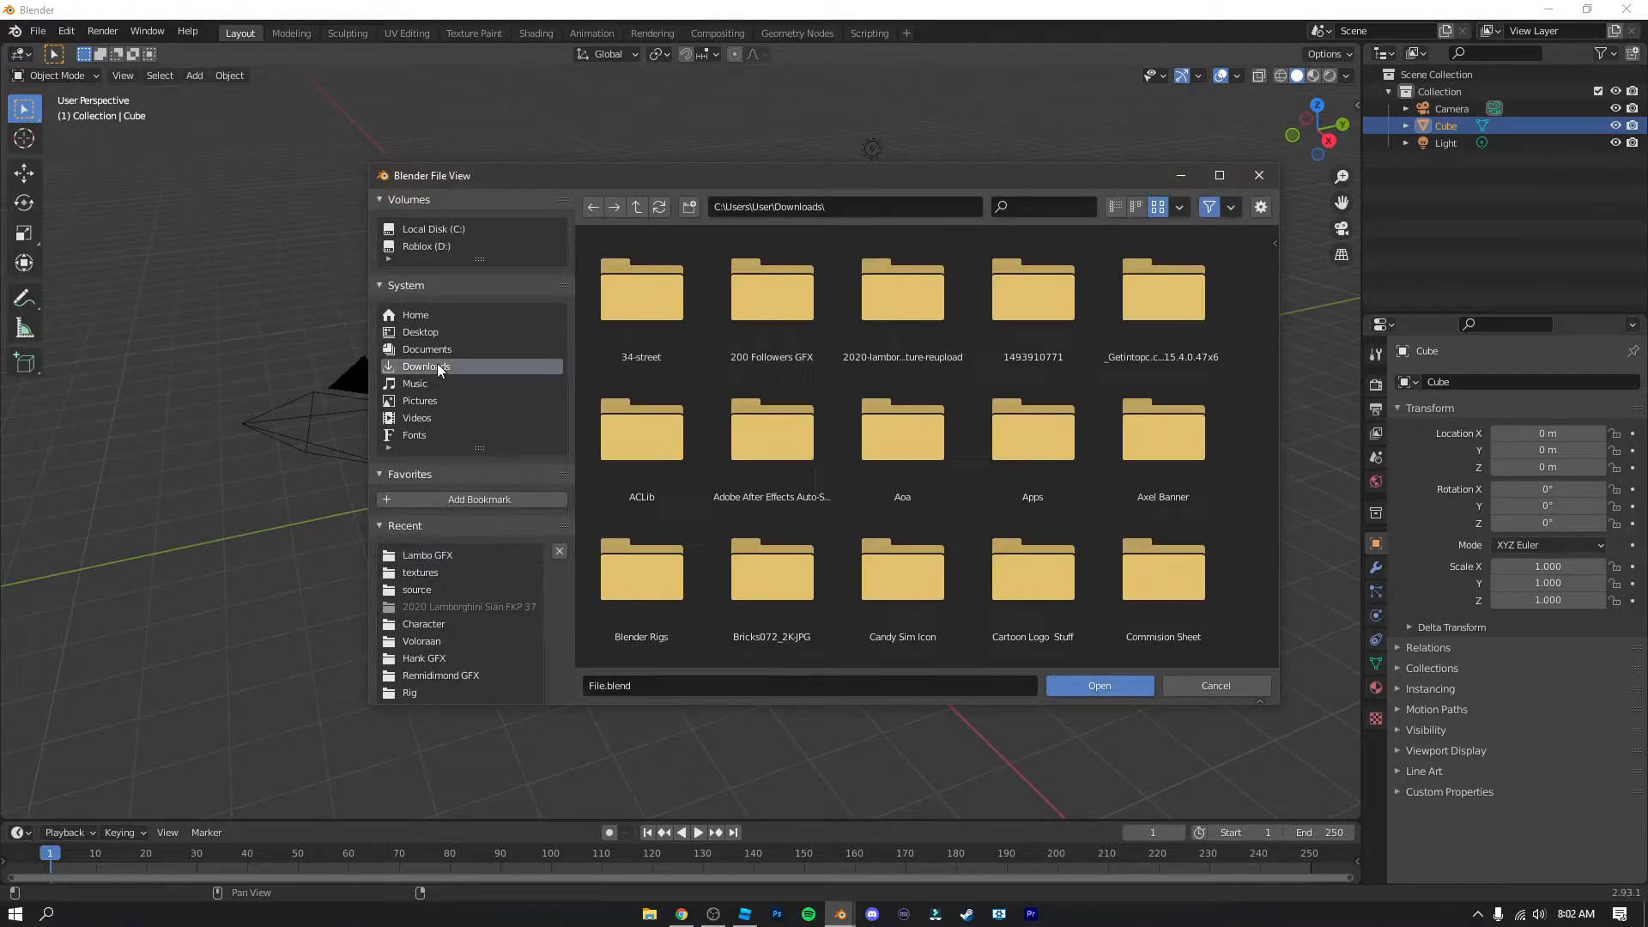
Step: Search Downloads for "ult" and open Faceless.blend from the Rig folder inside UltimateRigDemo
{"action": "left_click", "coordinate": [1033, 207]}
{"action": "type", "text": "ult"}
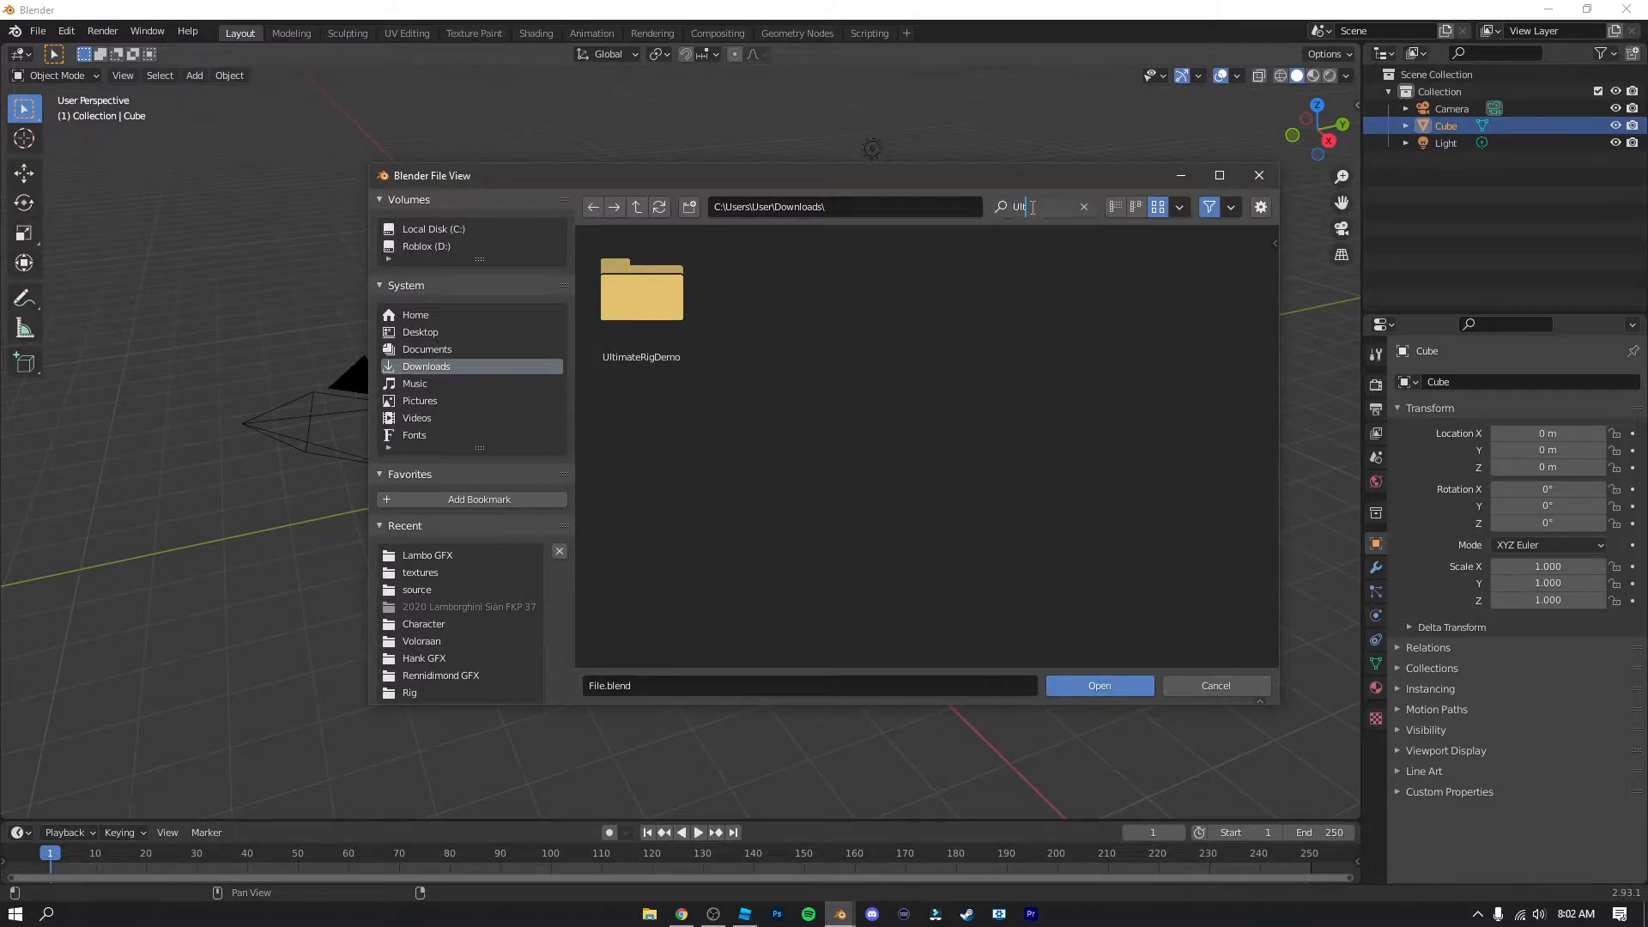
{"action": "double_click", "coordinate": [657, 286]}
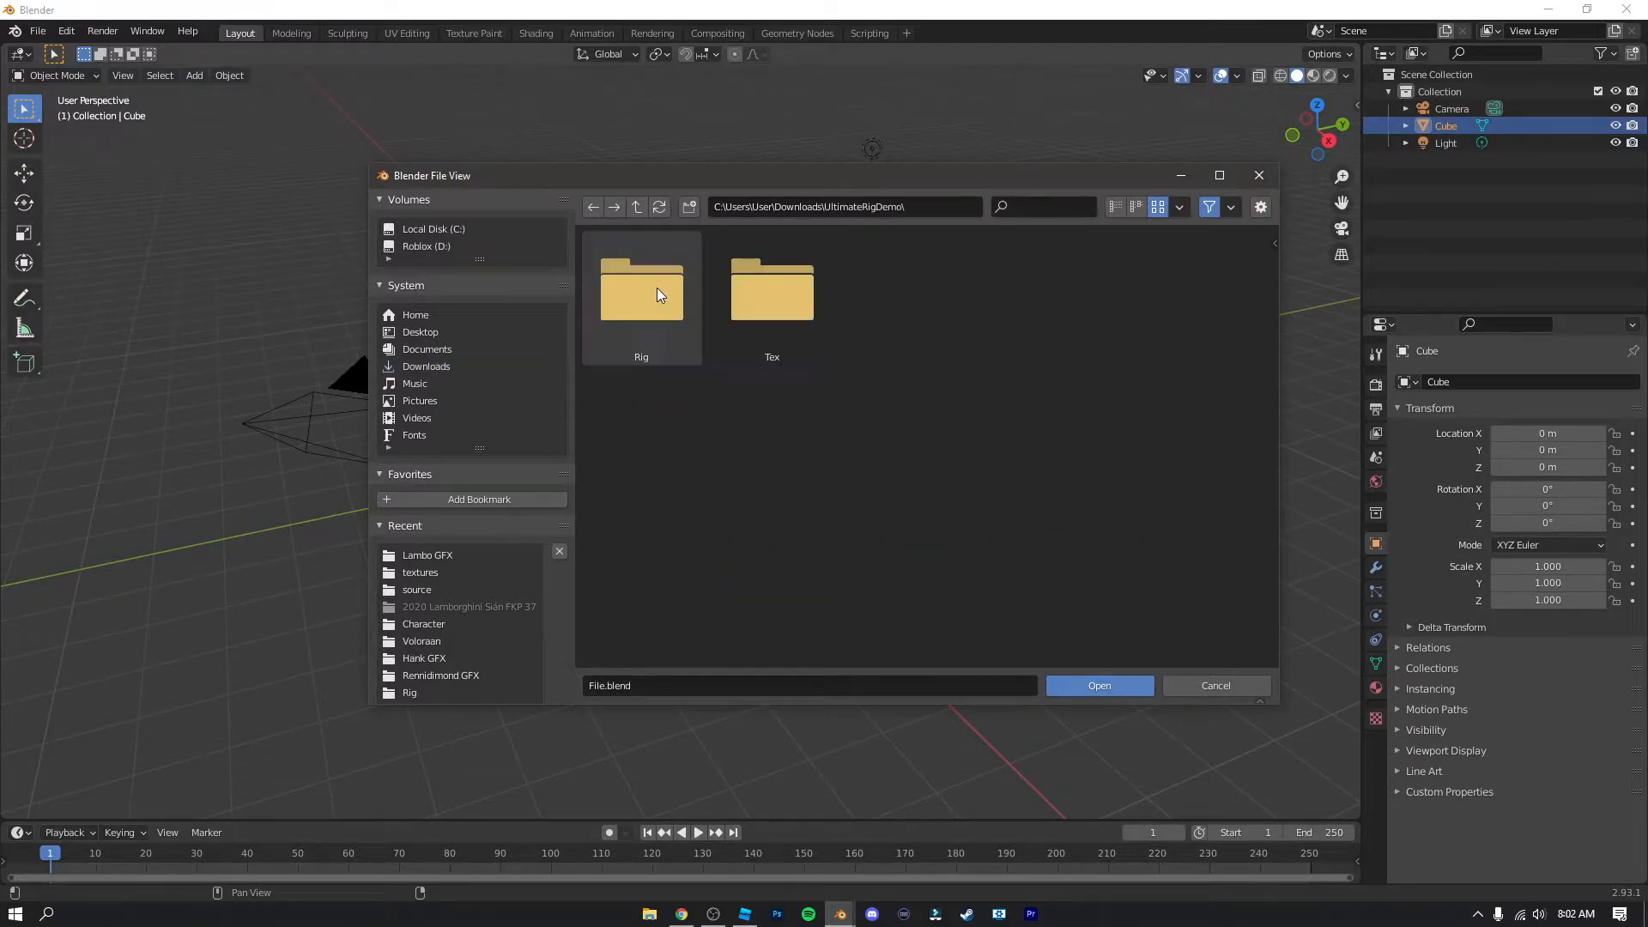
{"action": "double_click", "coordinate": [653, 291]}
{"action": "left_click", "coordinate": [653, 291]}
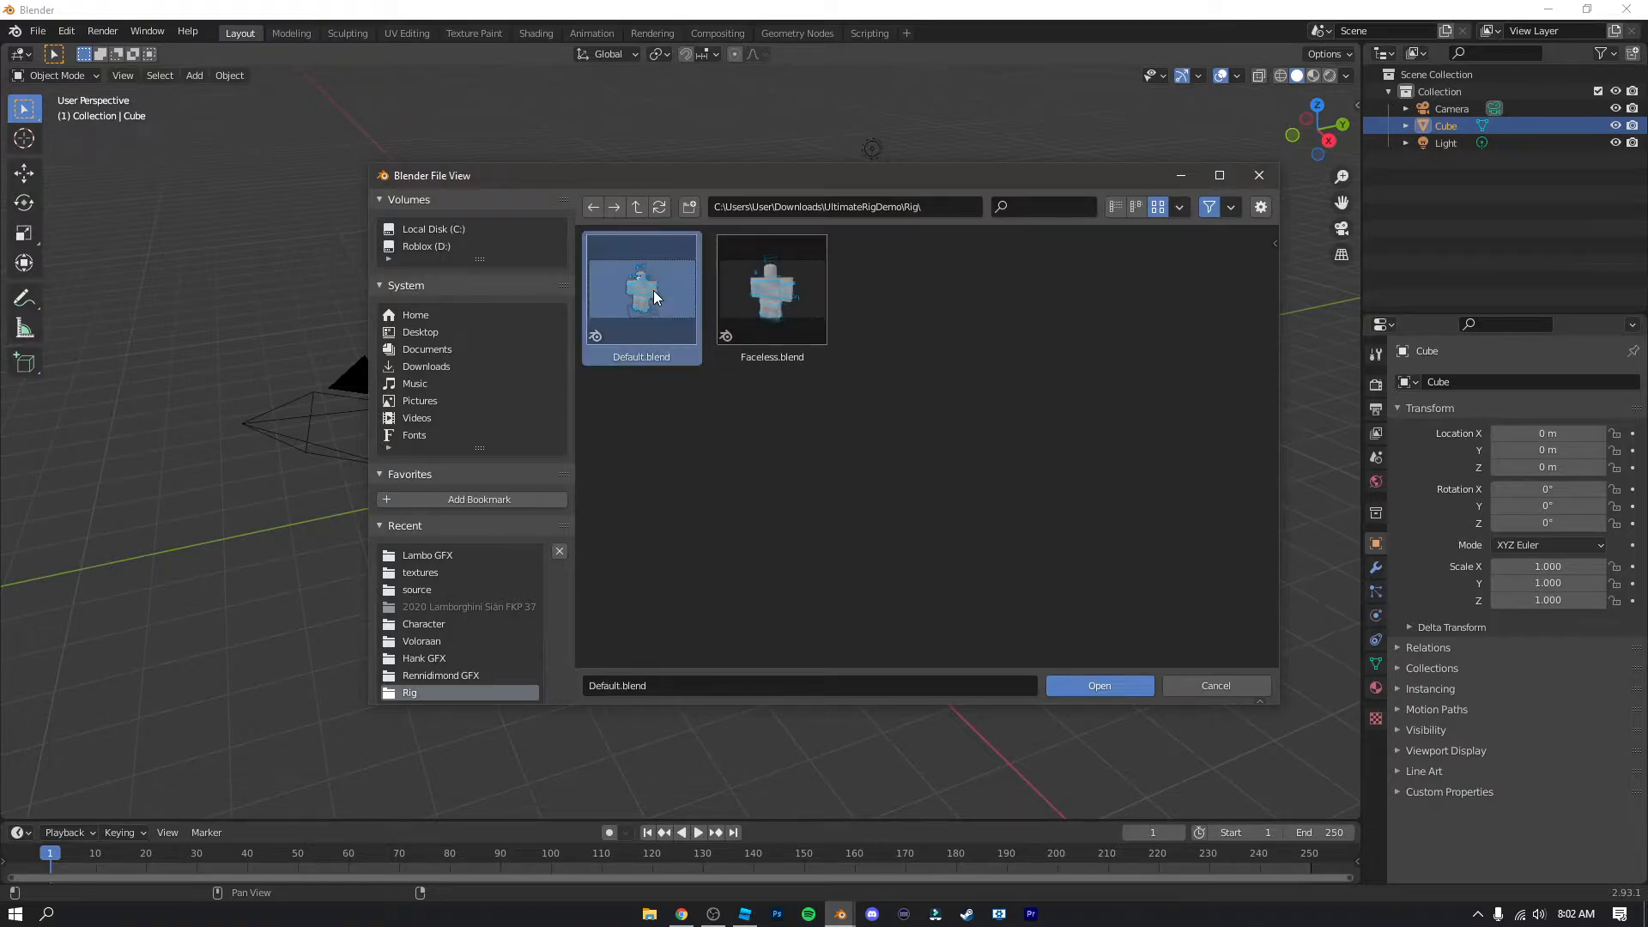
{"action": "left_click", "coordinate": [769, 294]}
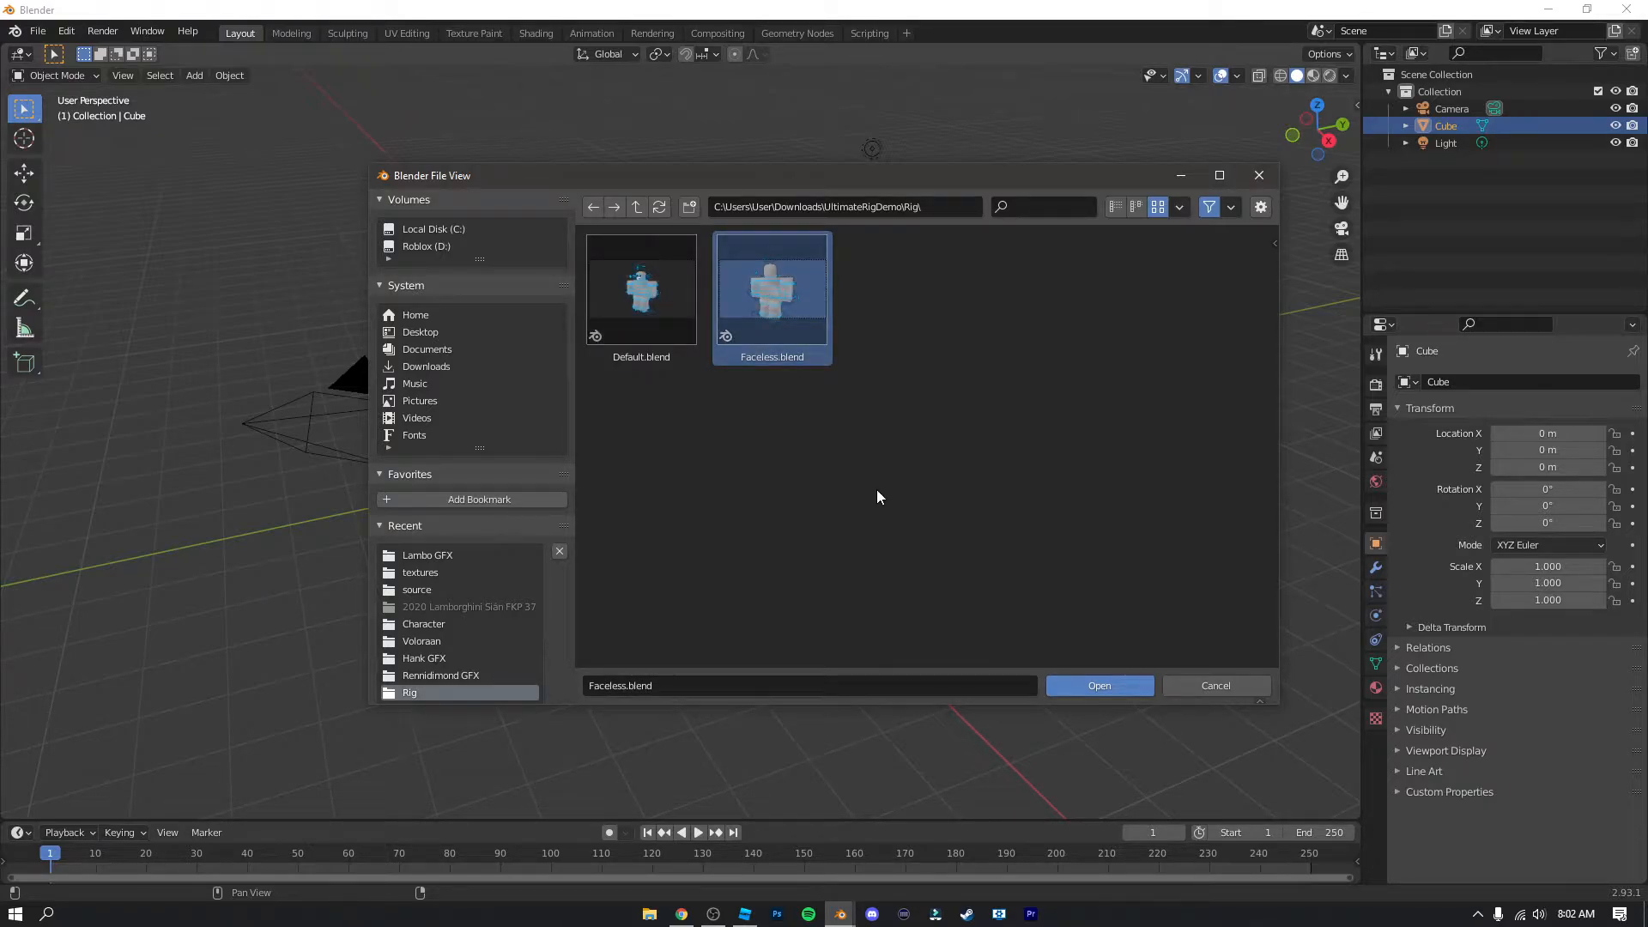
{"action": "left_click", "coordinate": [1094, 683]}
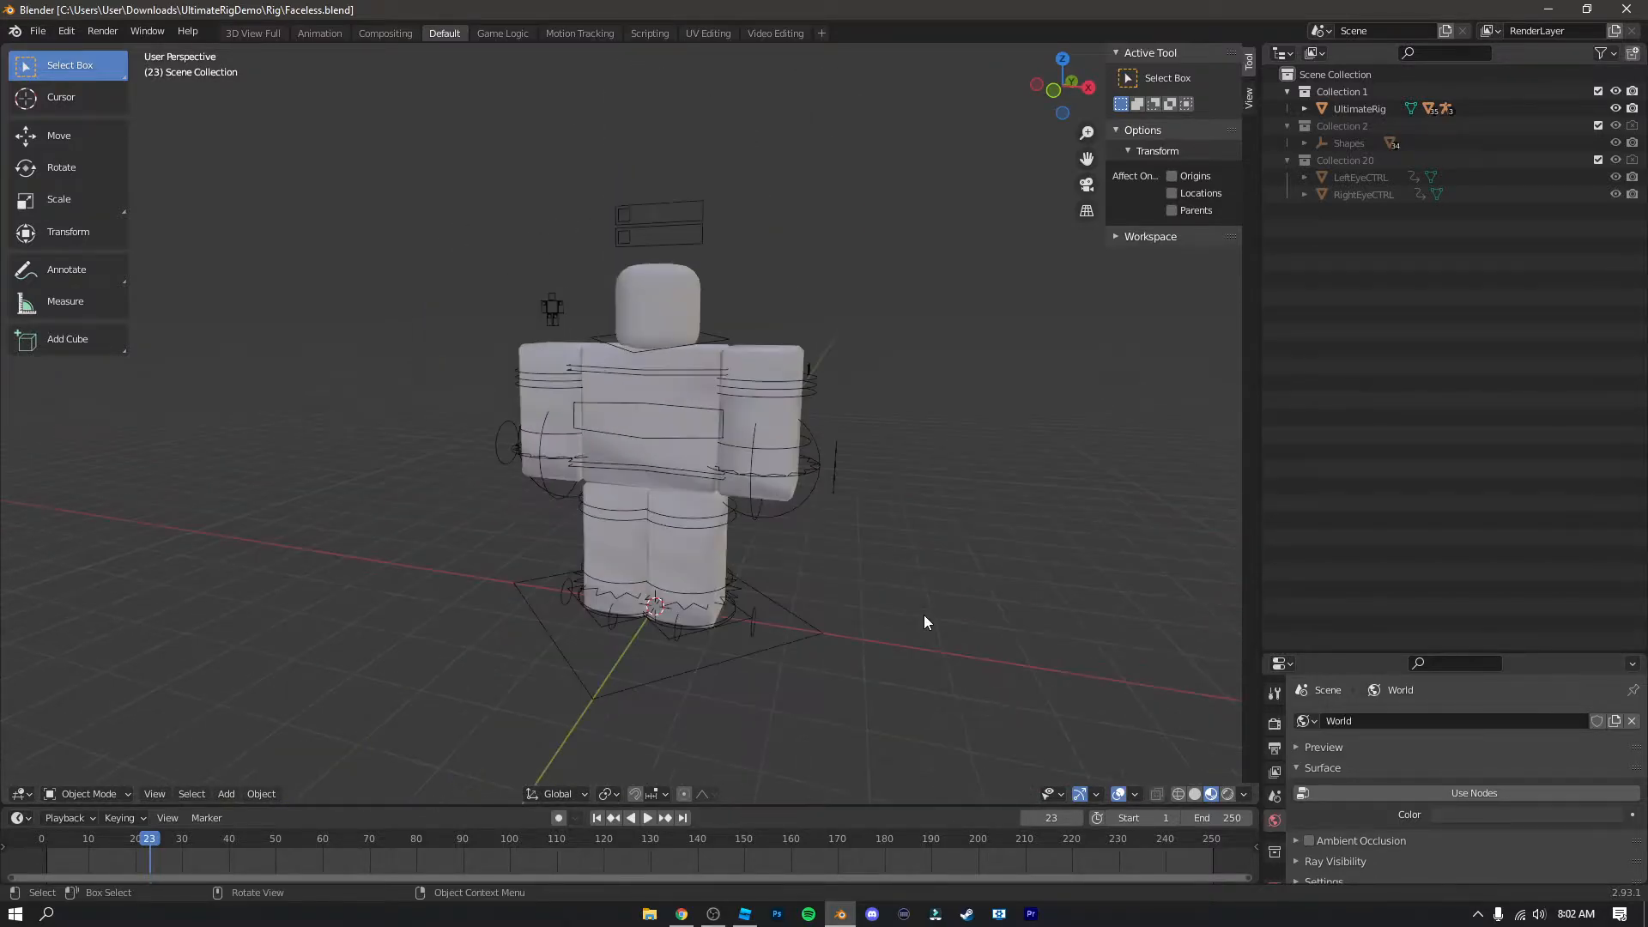
Step: Select the rig's head and change the surface shader of its Texture material to Principled BSDF
{"action": "middle_click_drag", "start_coordinate": [924, 614], "coordinate": [920, 616]}
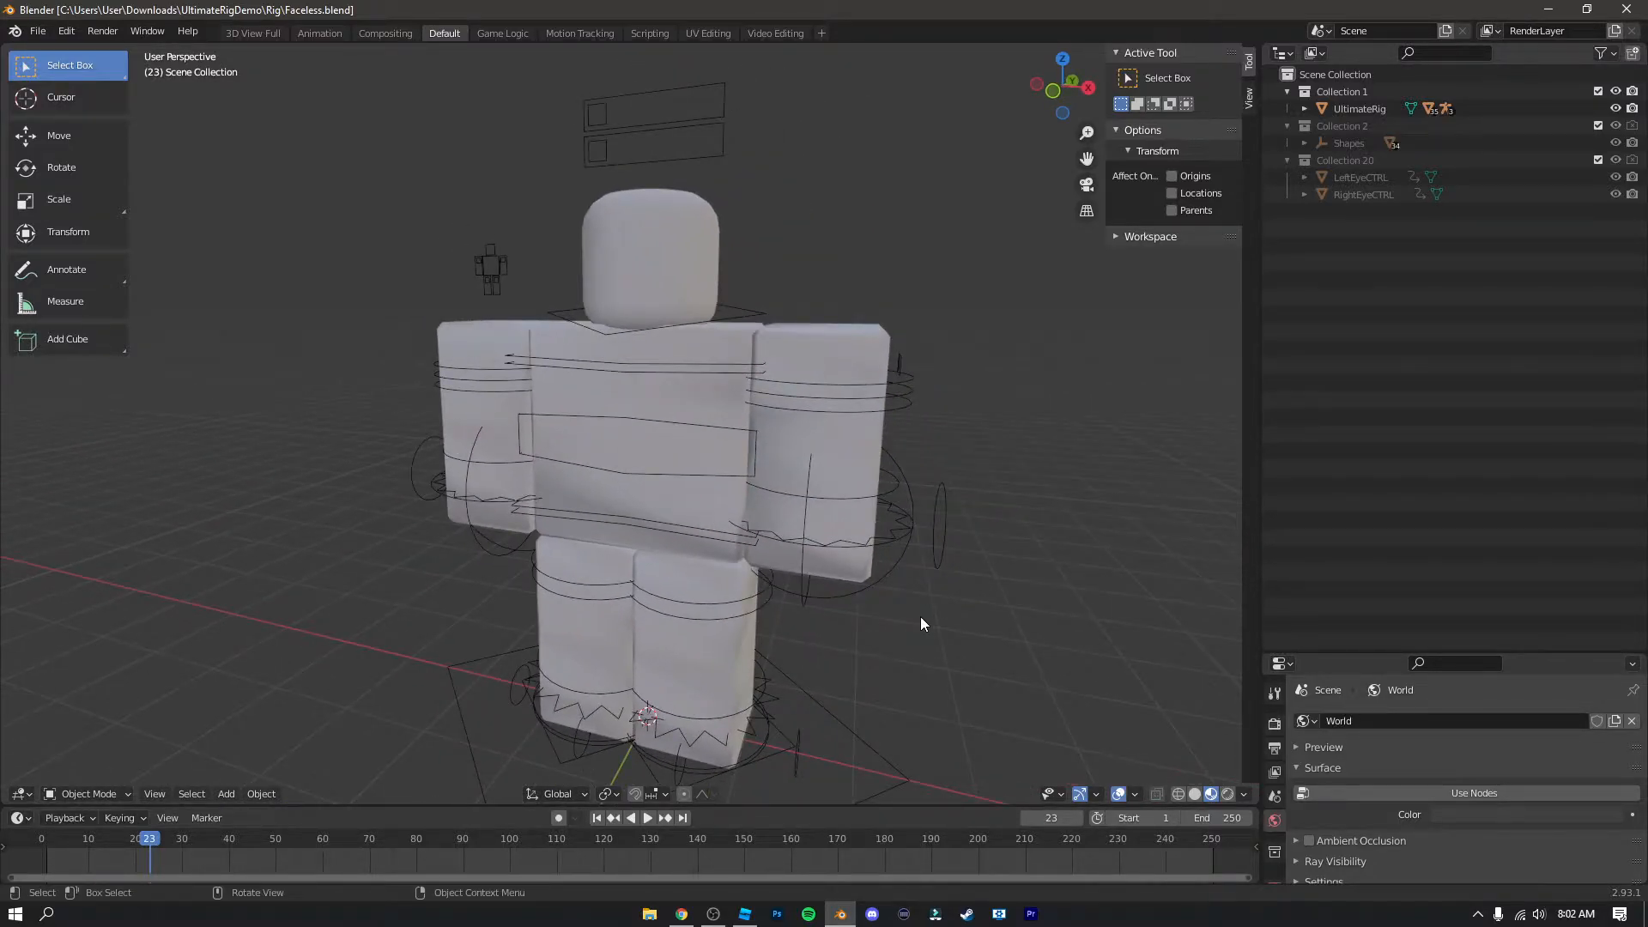
{"action": "left_click", "coordinate": [644, 262]}
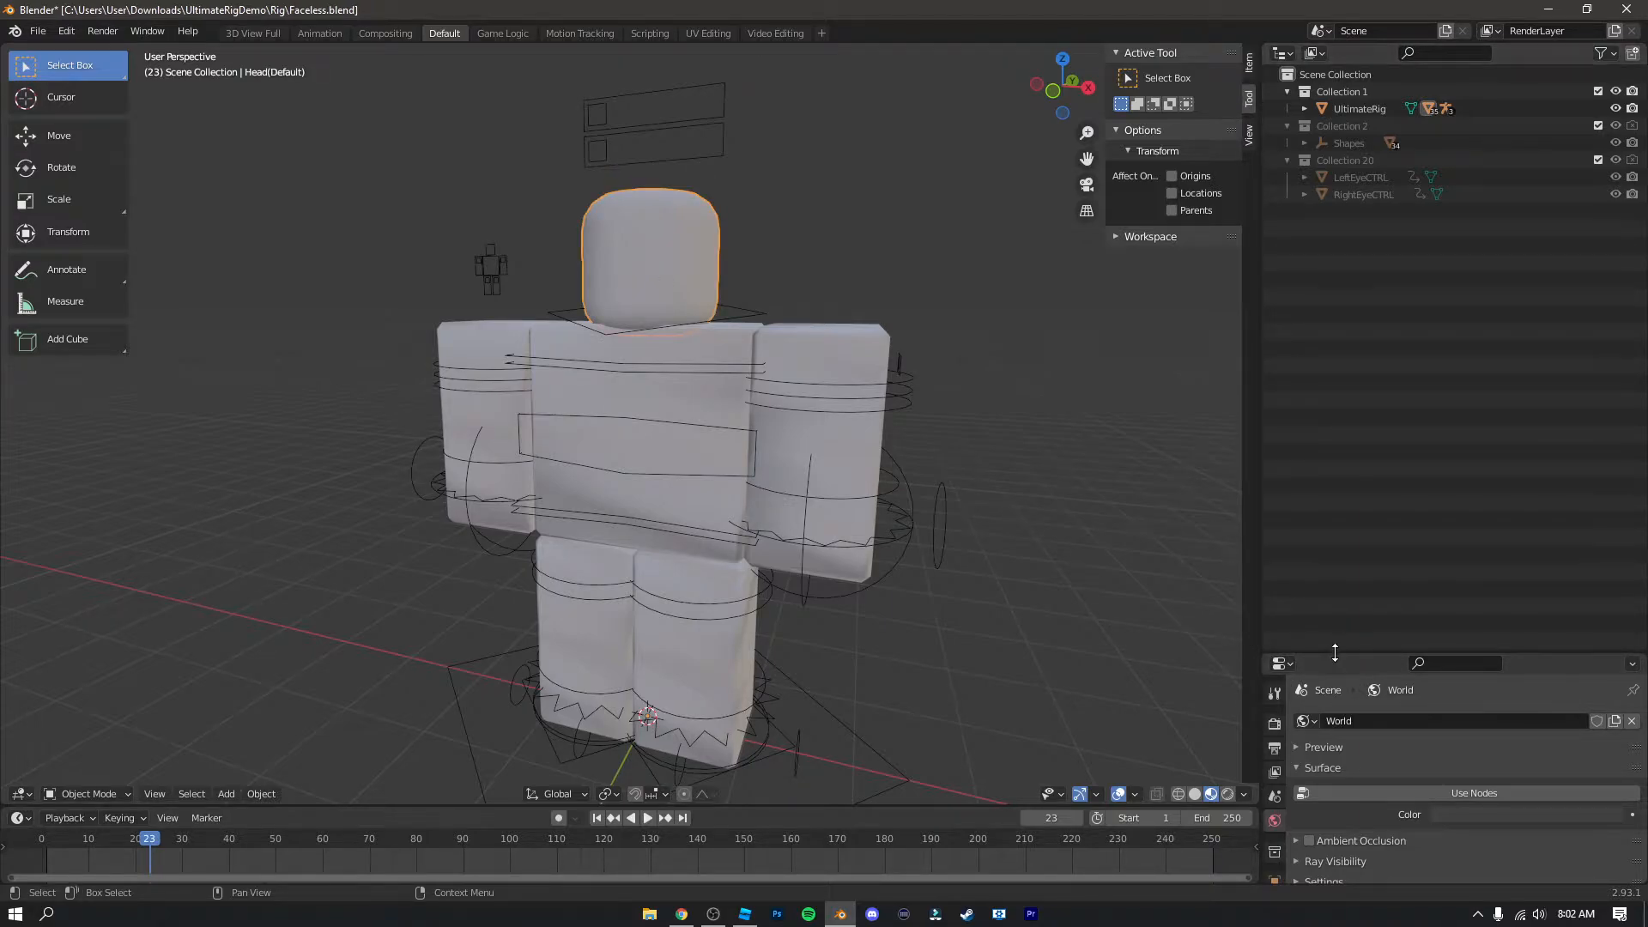
{"action": "left_click_drag", "start_coordinate": [1335, 654], "coordinate": [1335, 469]}
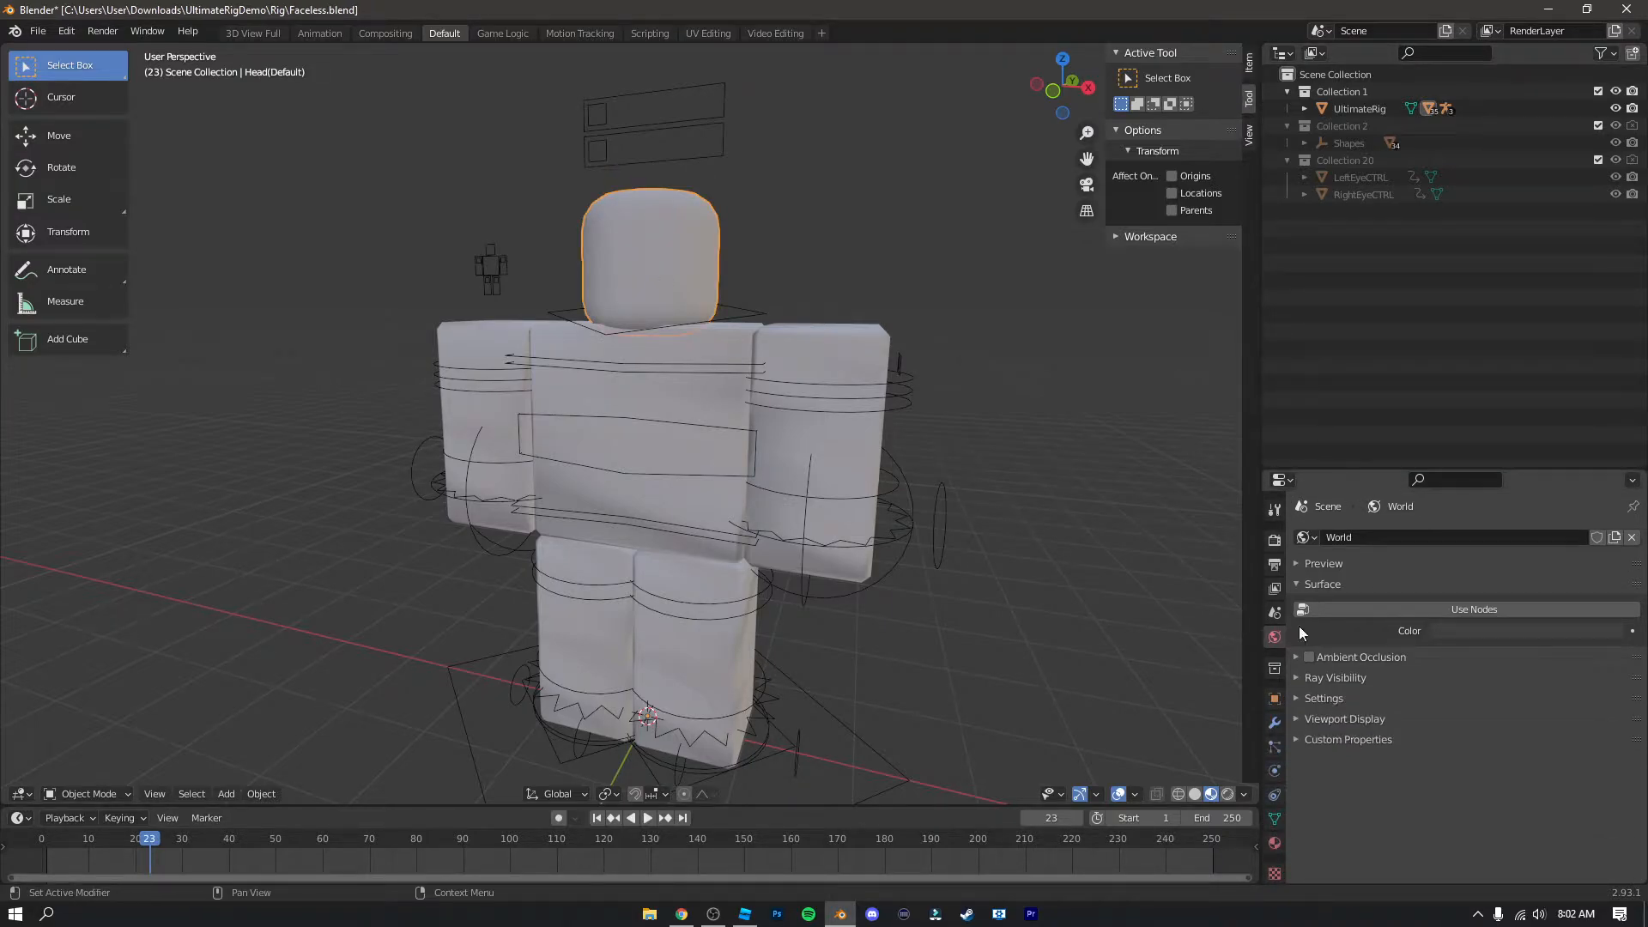
{"action": "left_click", "coordinate": [1278, 843]}
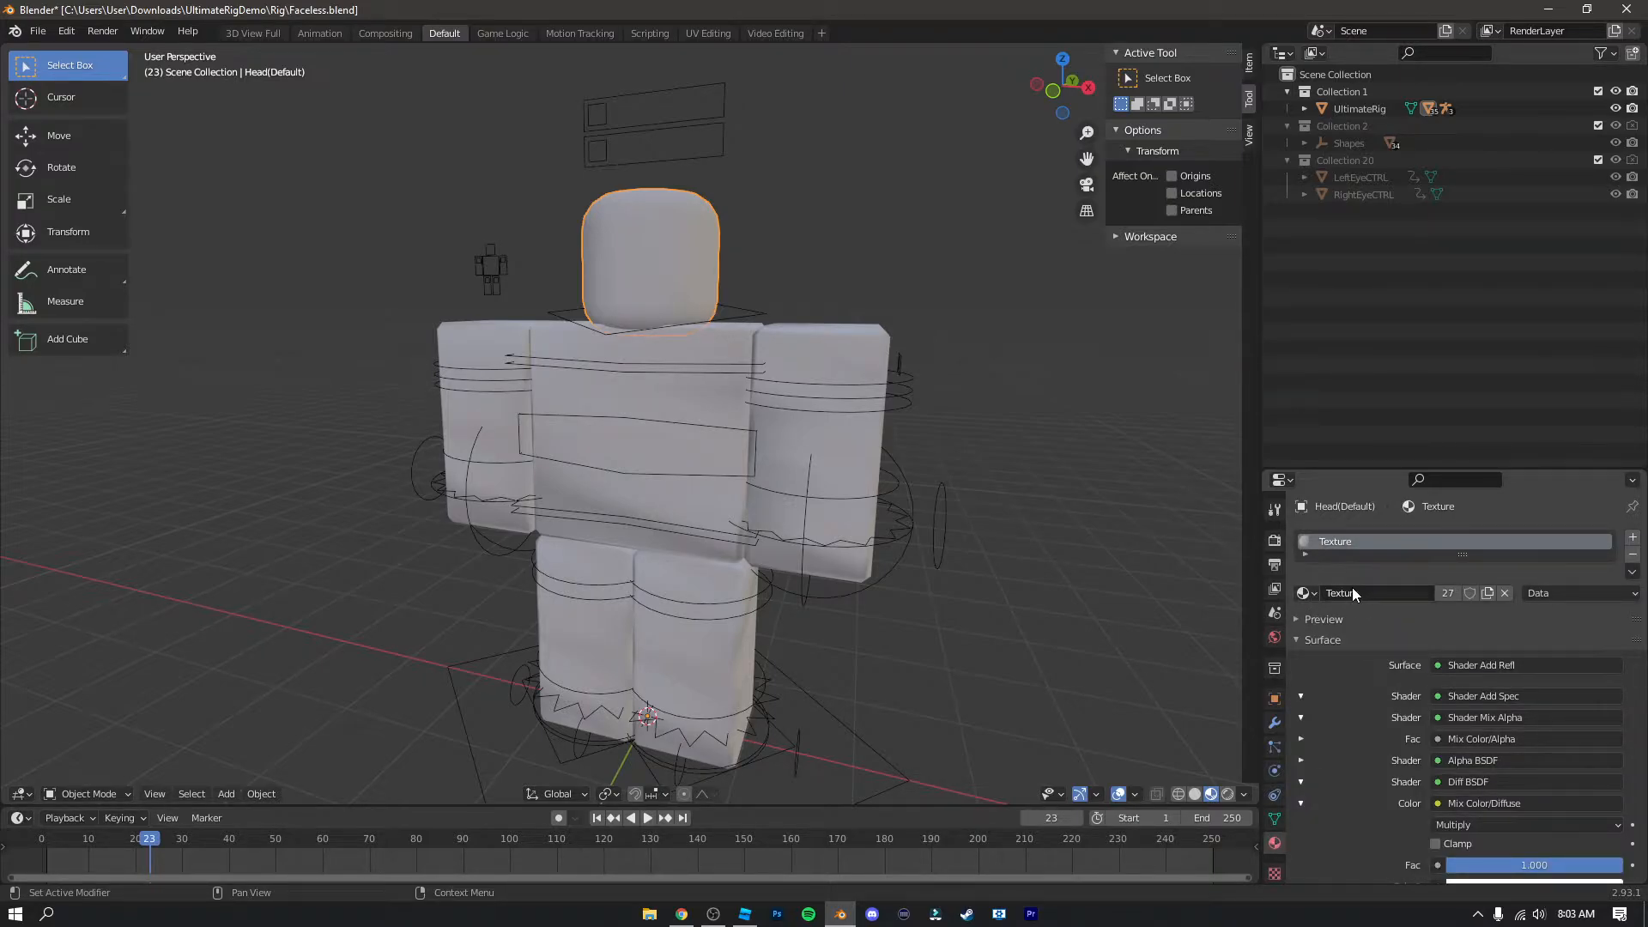
{"action": "left_click", "coordinate": [1481, 666]}
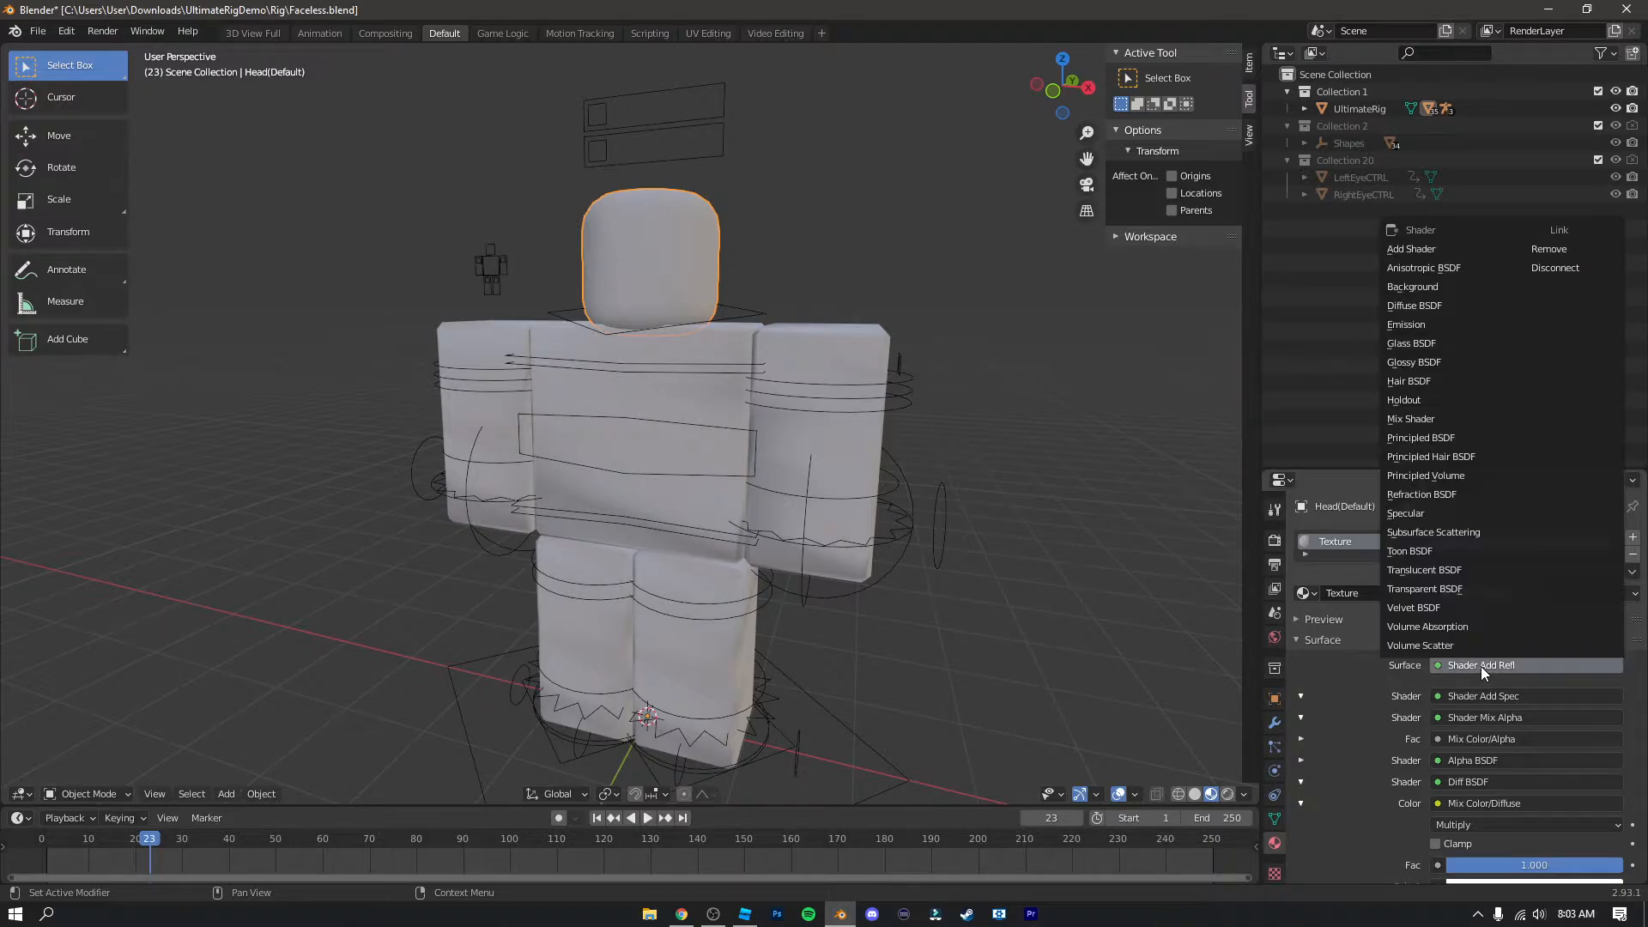
{"action": "left_click", "coordinate": [1458, 436]}
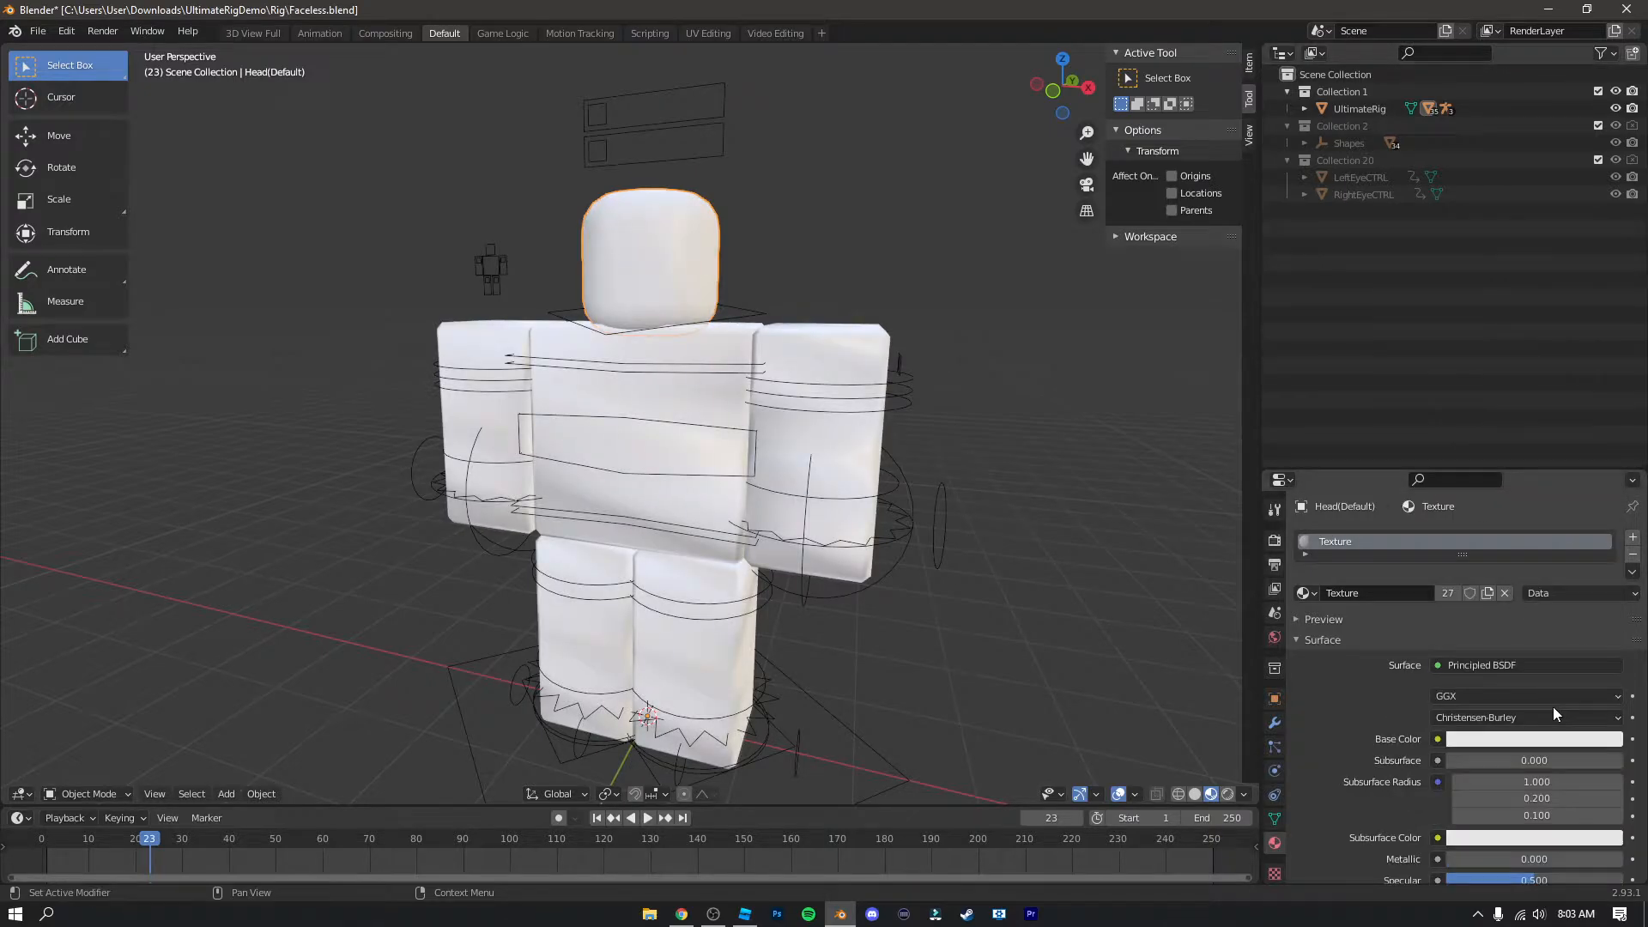
Step: Use an Image Texture as the material's base color and load Linconbloxyt3Tex.png from the Character folder in Lambo Scene
{"action": "left_click", "coordinate": [1437, 739]}
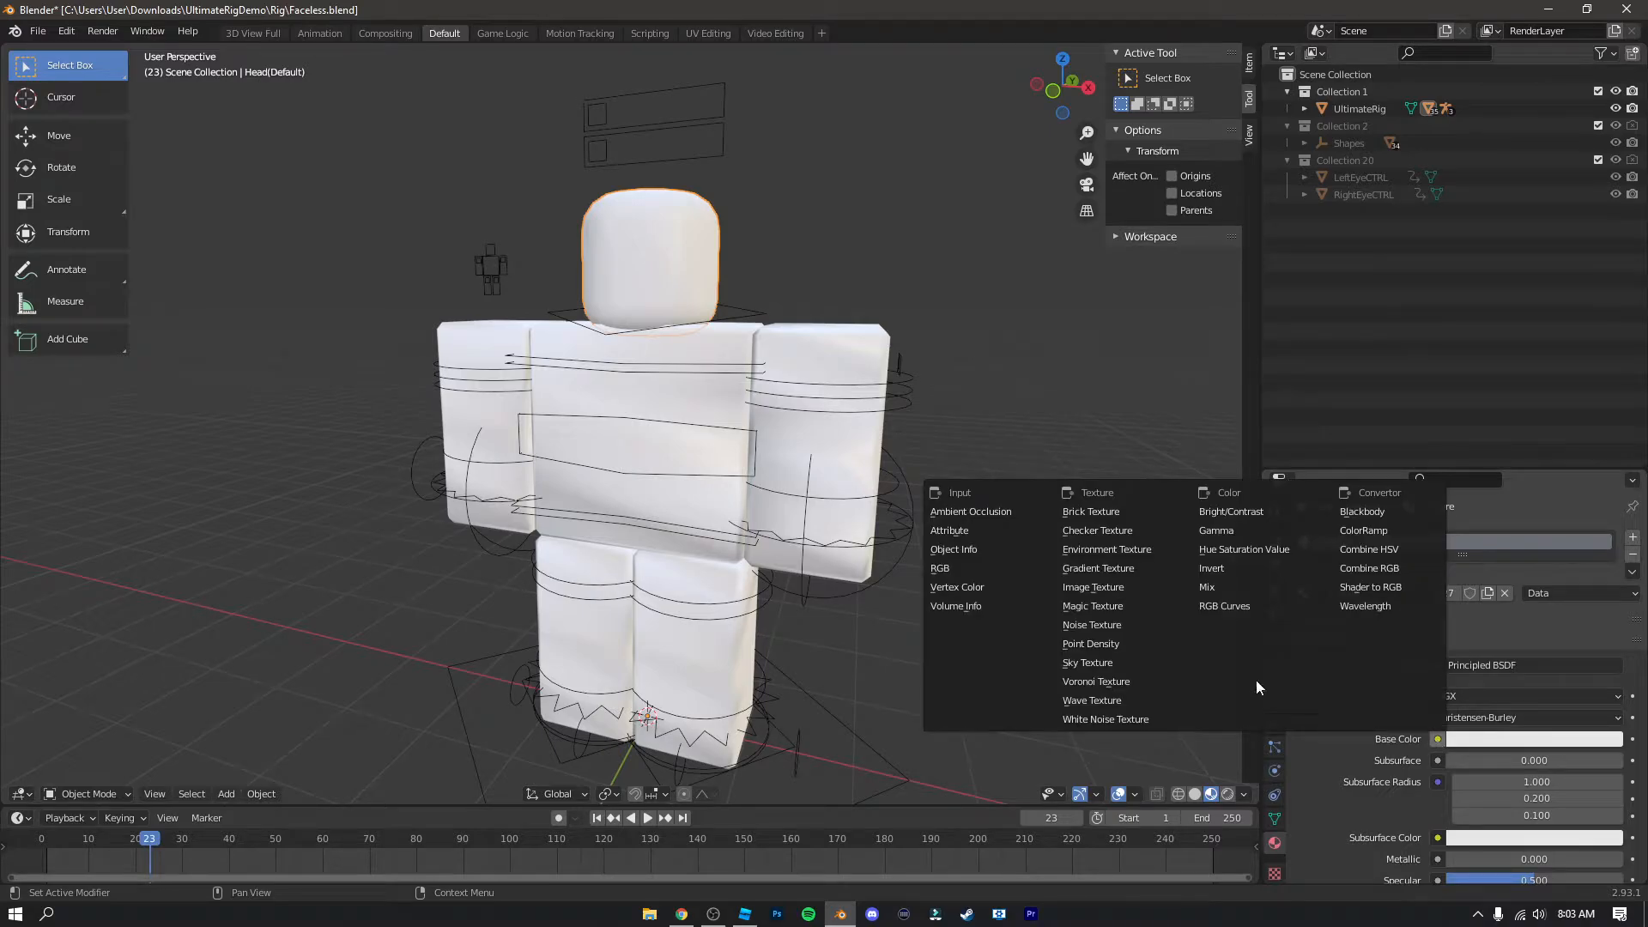
{"action": "left_click", "coordinate": [1093, 587]}
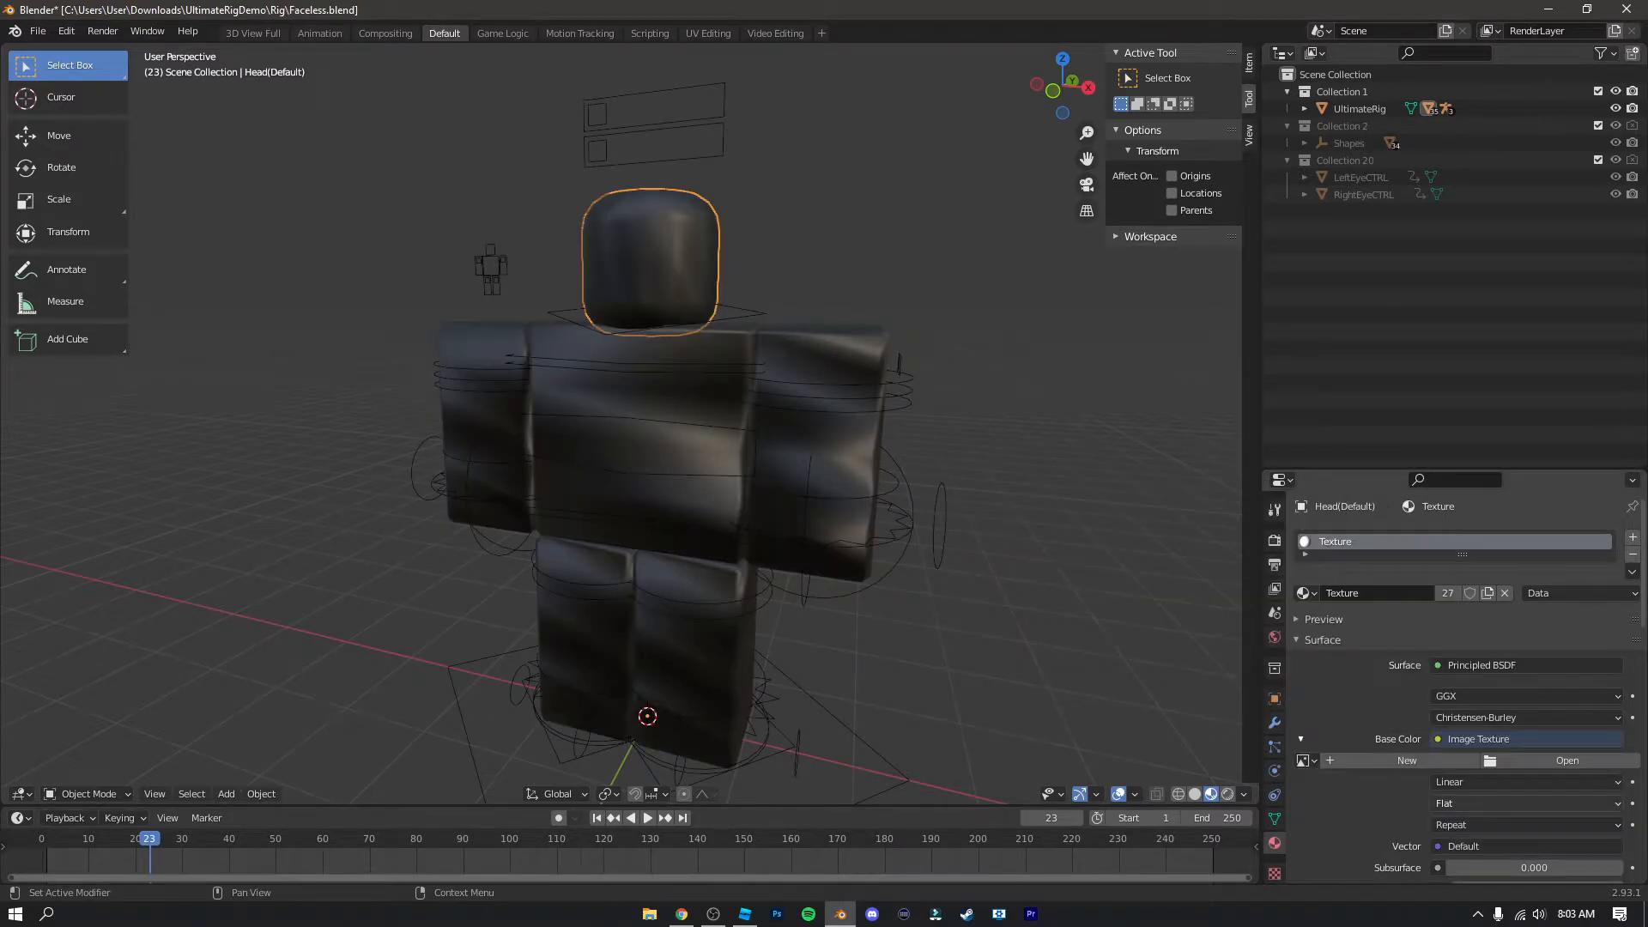
{"action": "left_click", "coordinate": [1550, 760]}
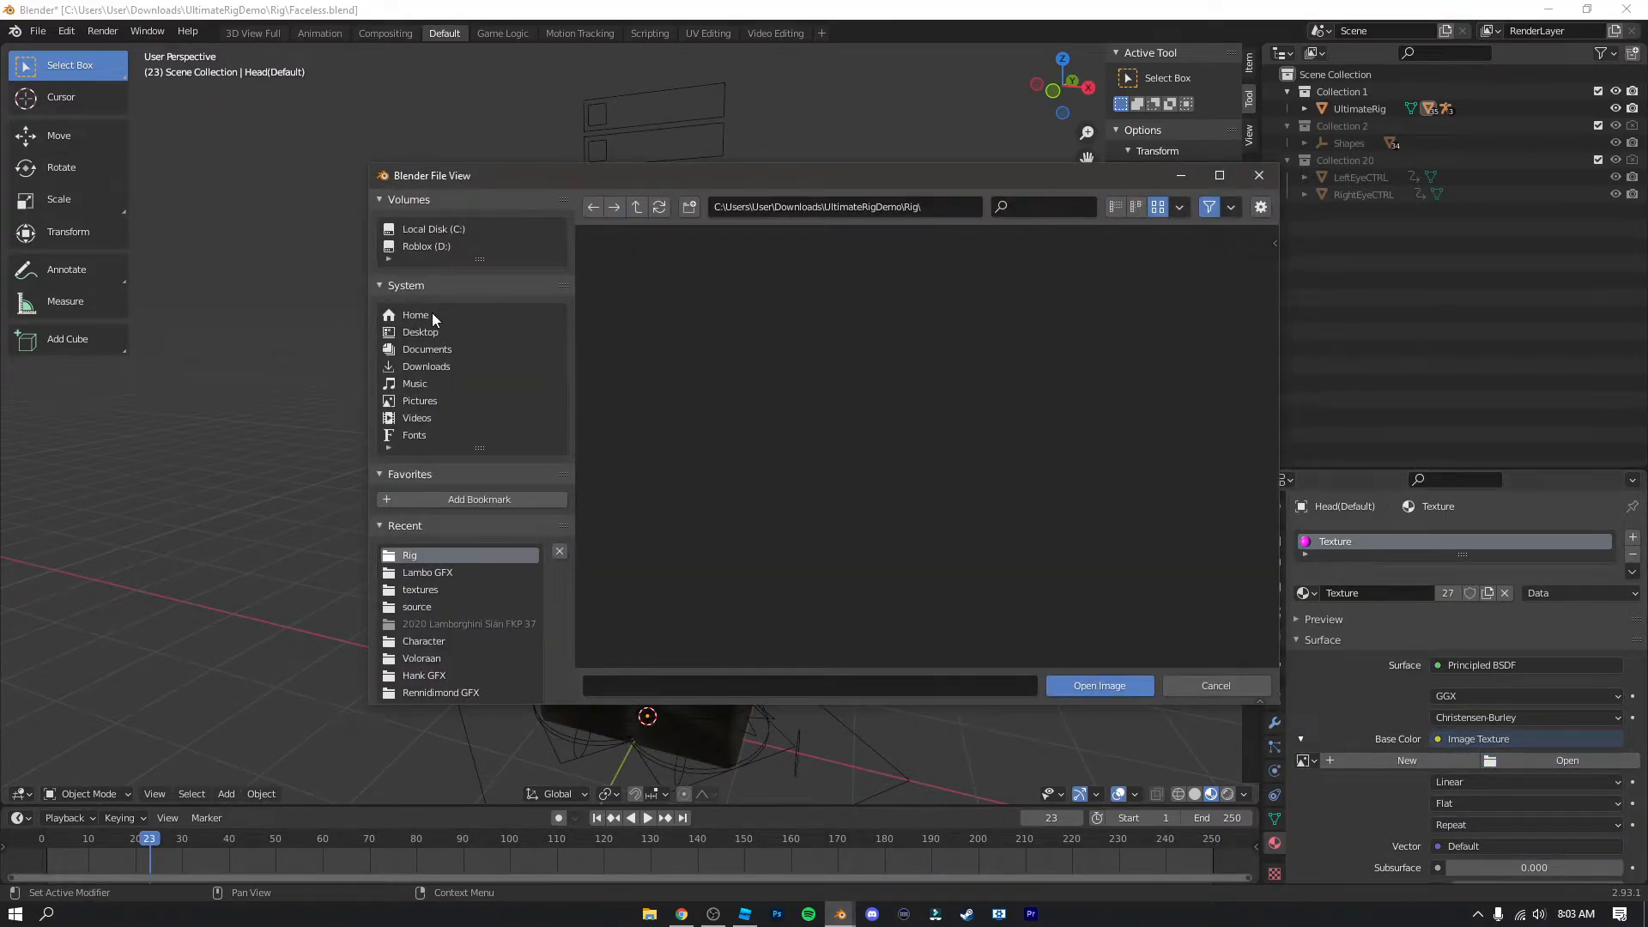
{"action": "left_click", "coordinate": [447, 361]}
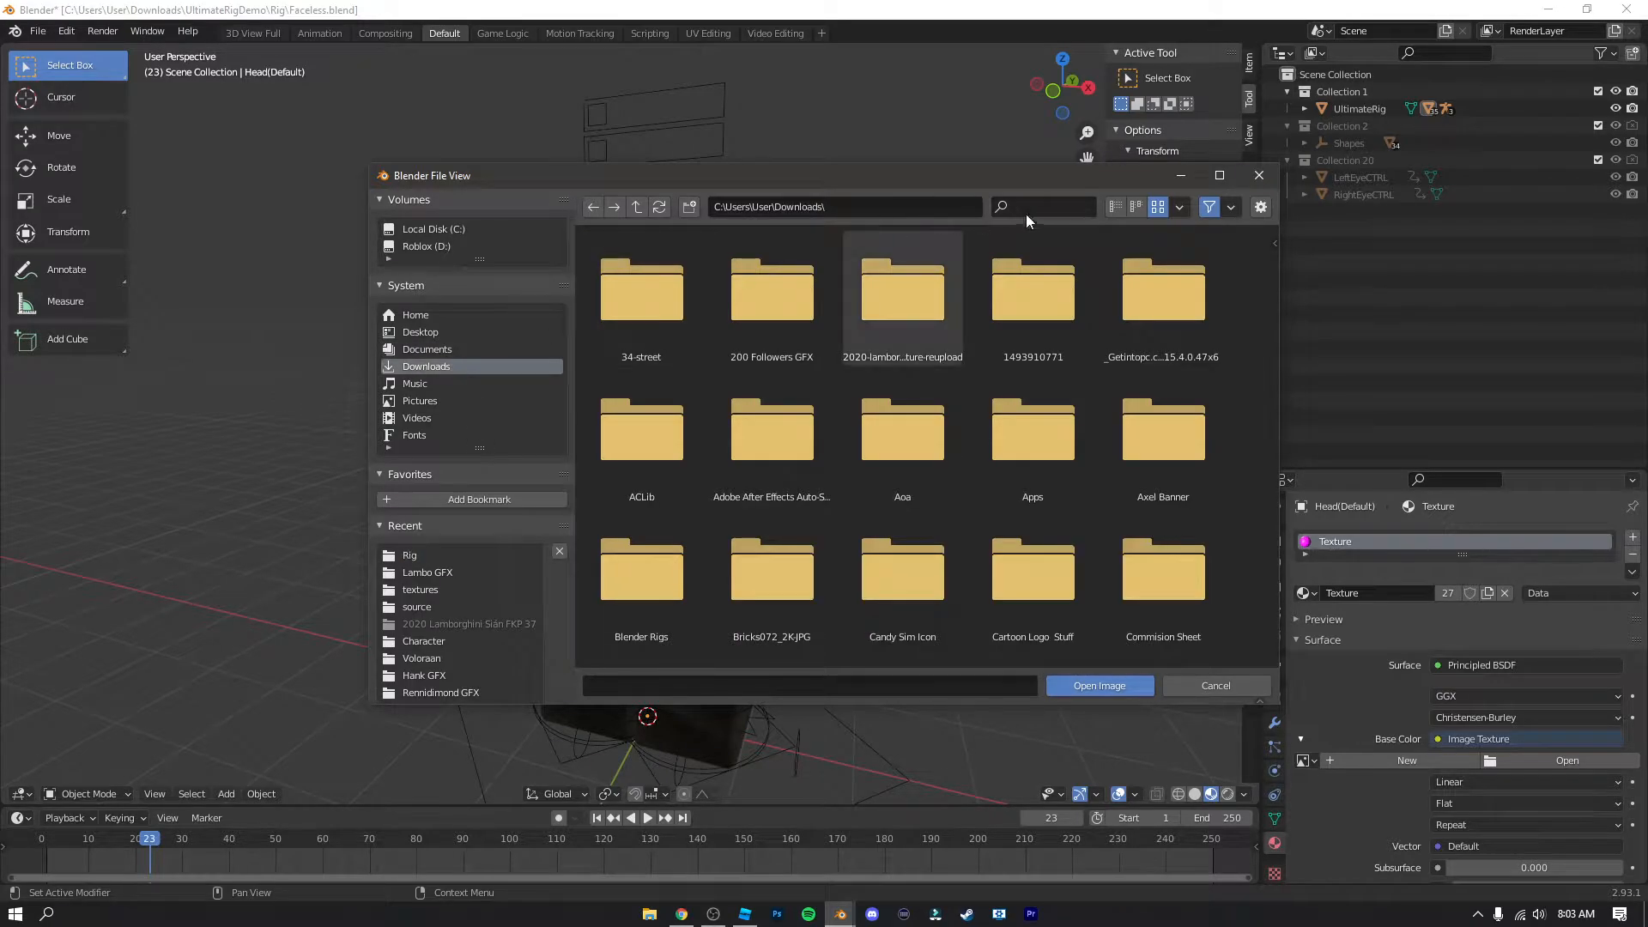
{"action": "type", "text": "Lambo"}
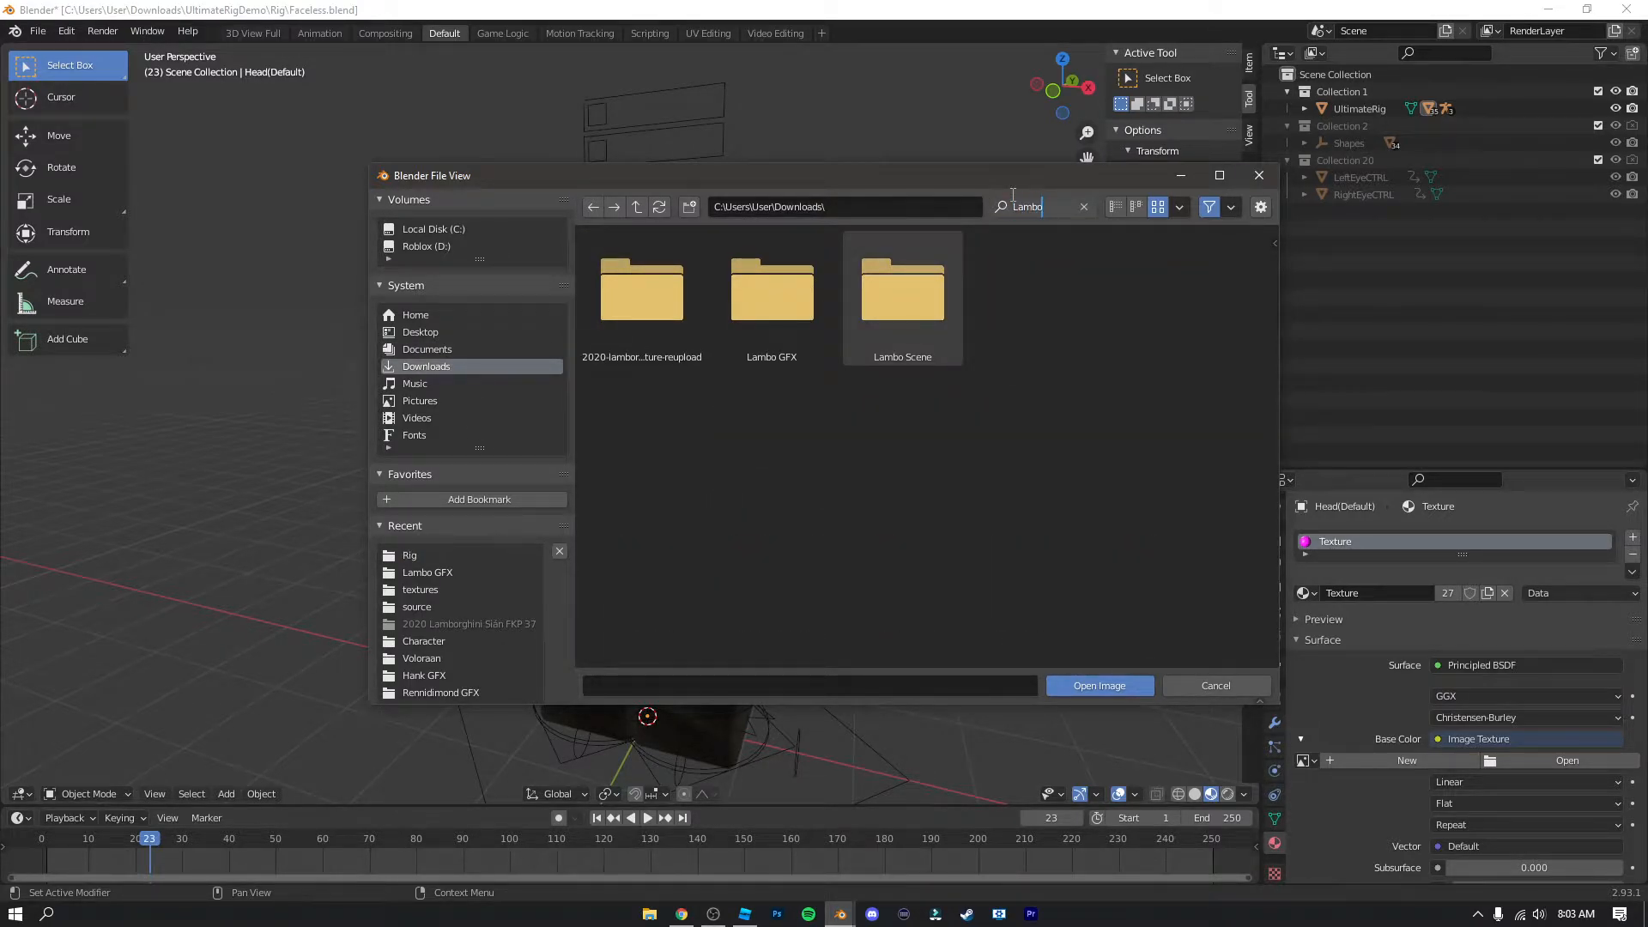
{"action": "key", "text": "Return"}
{"action": "double_click", "coordinate": [884, 327]}
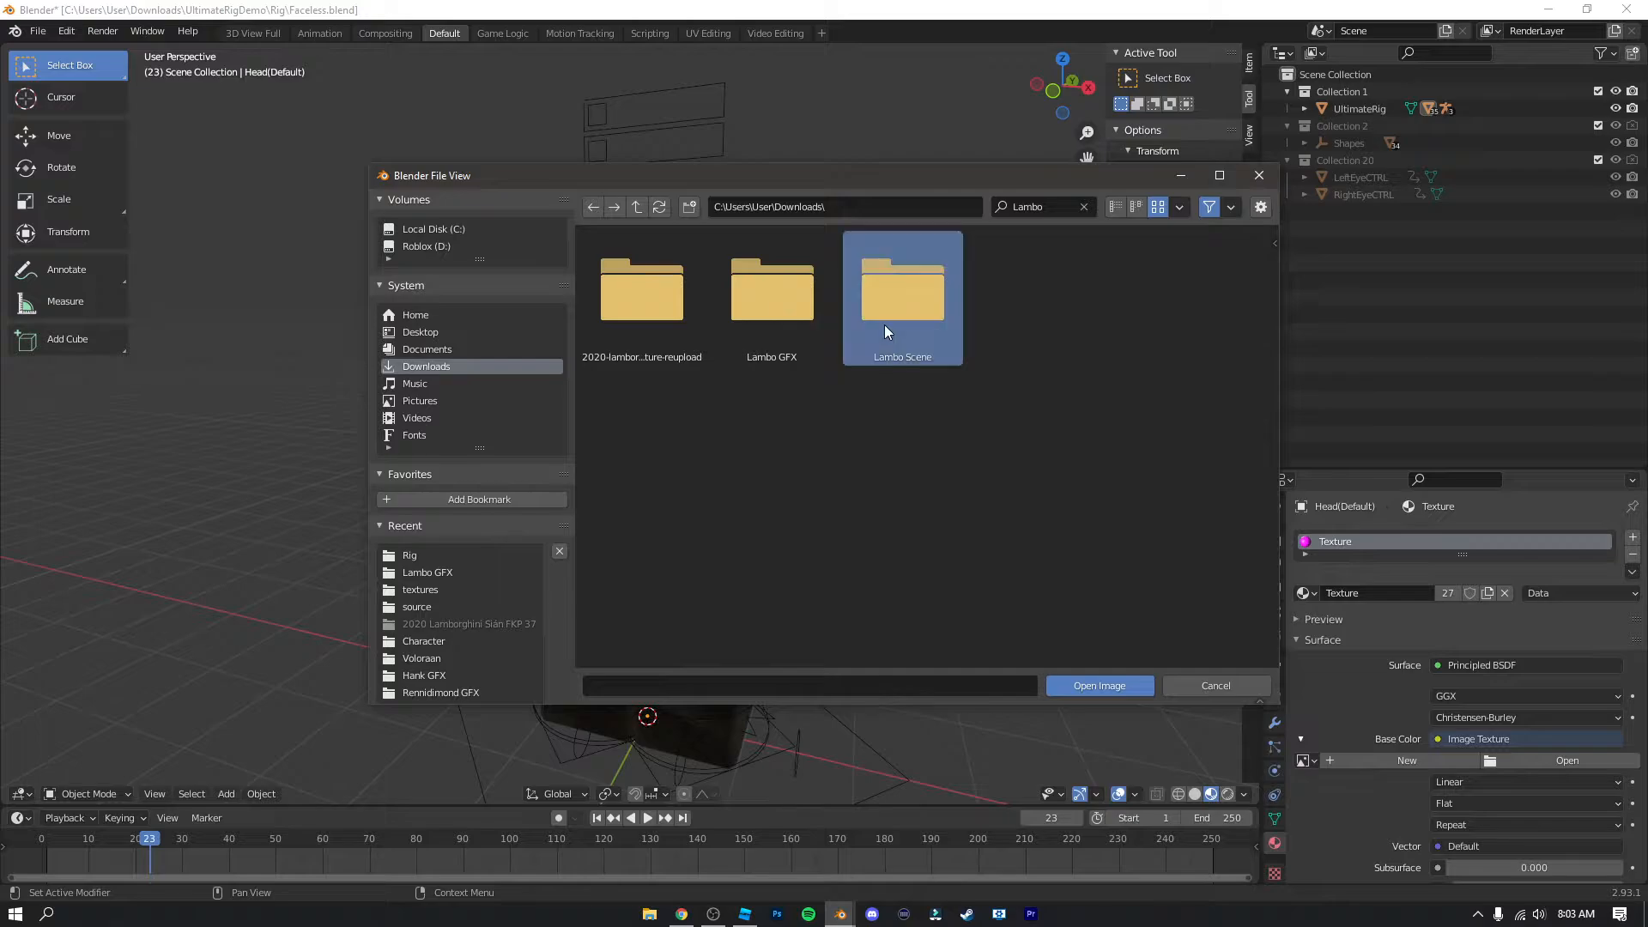
{"action": "double_click", "coordinate": [653, 287]}
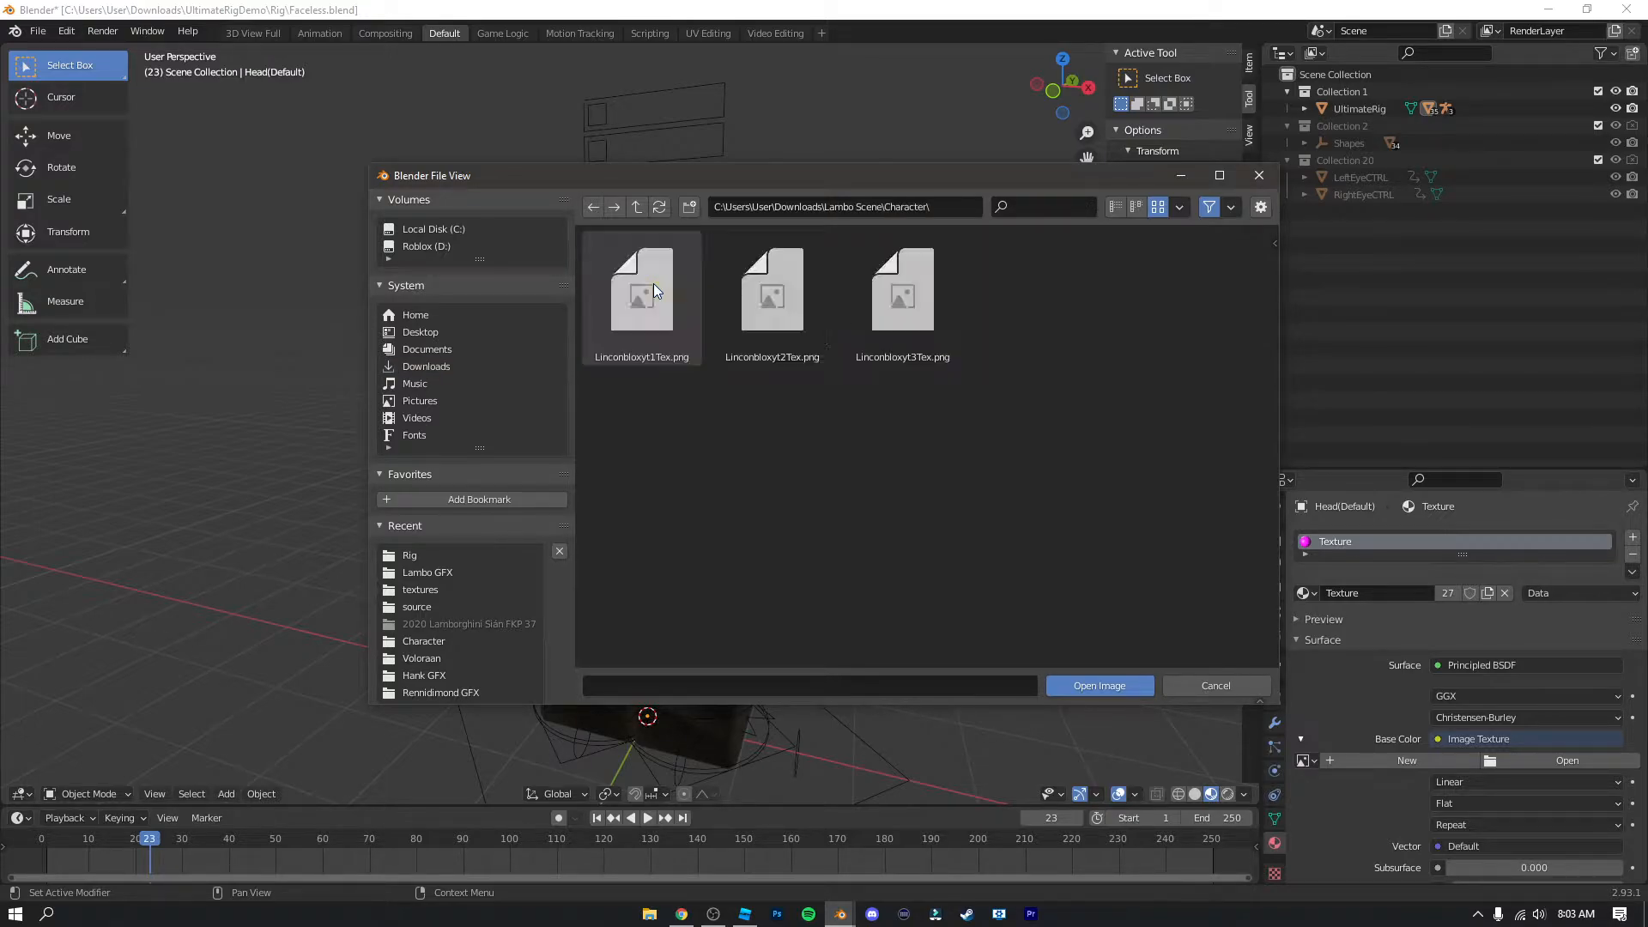
{"action": "left_click", "coordinate": [895, 321]}
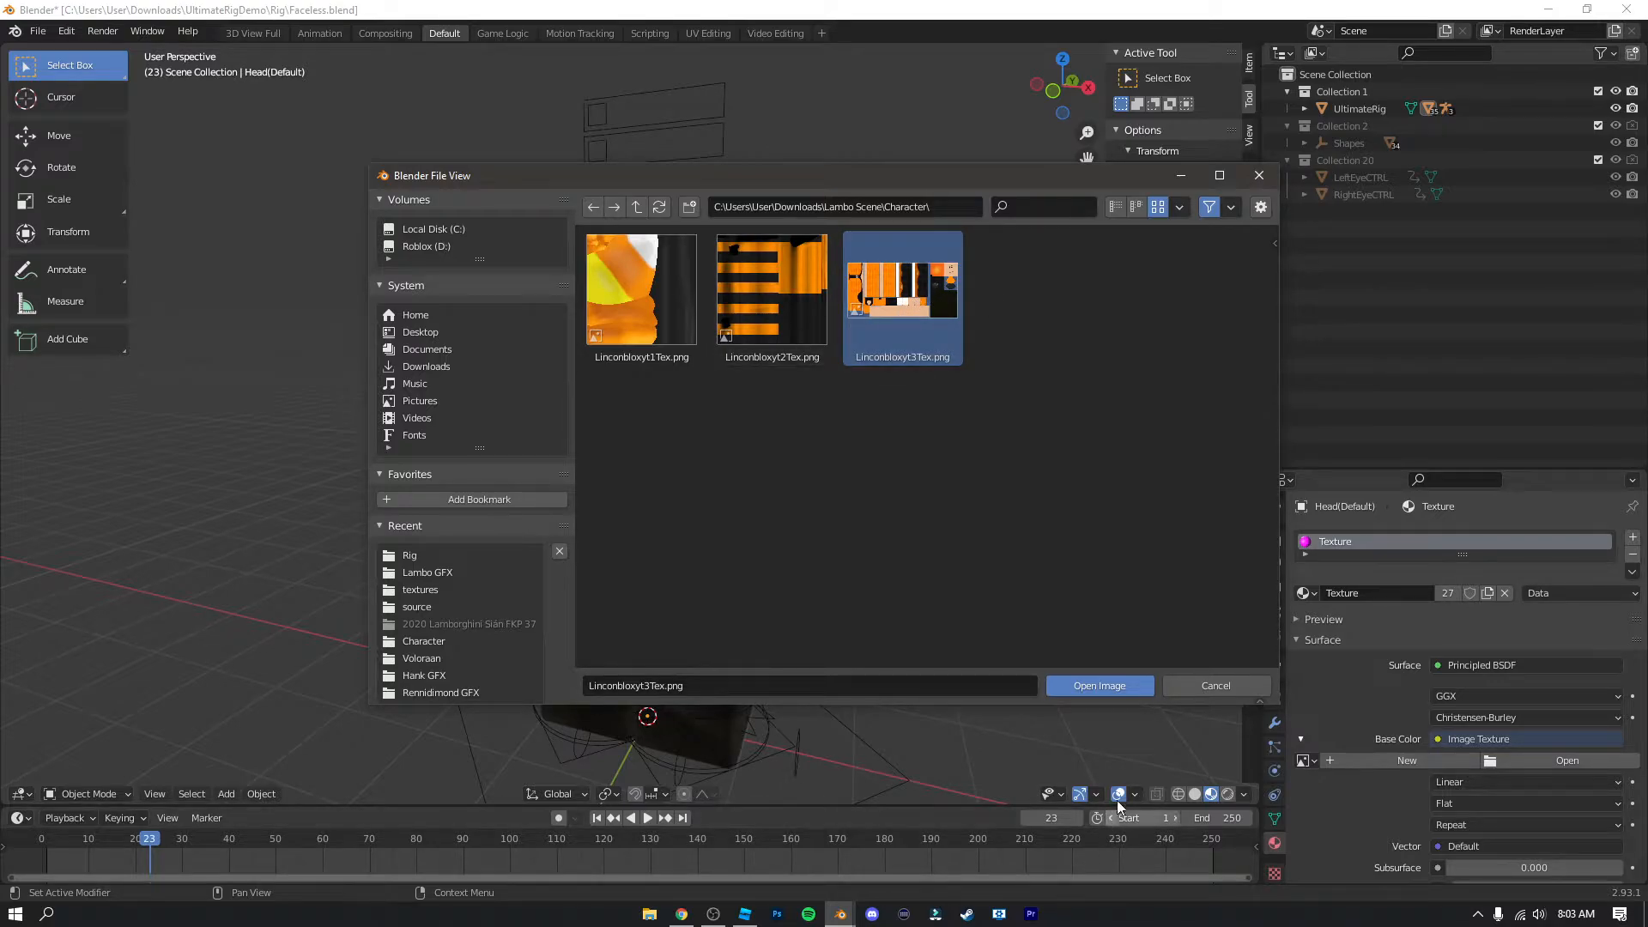
{"action": "left_click", "coordinate": [1104, 687]}
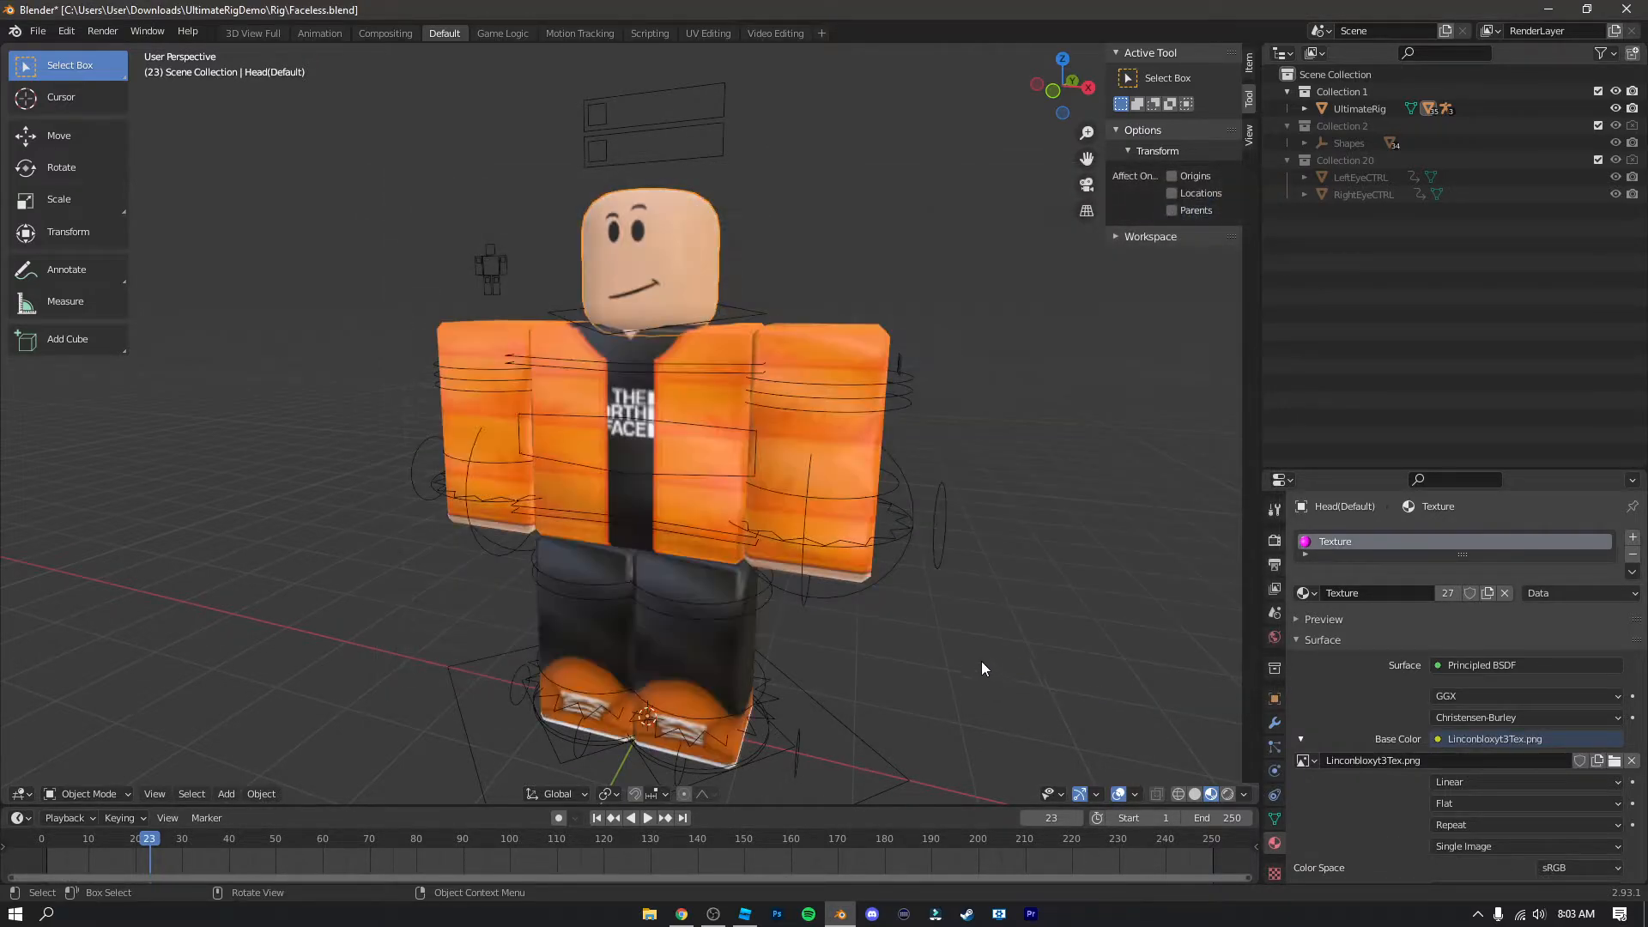
Step: Examine the textured rig from different angles and up close in front orthographic view
{"action": "middle_click_drag", "start_coordinate": [979, 653], "coordinate": [929, 660]}
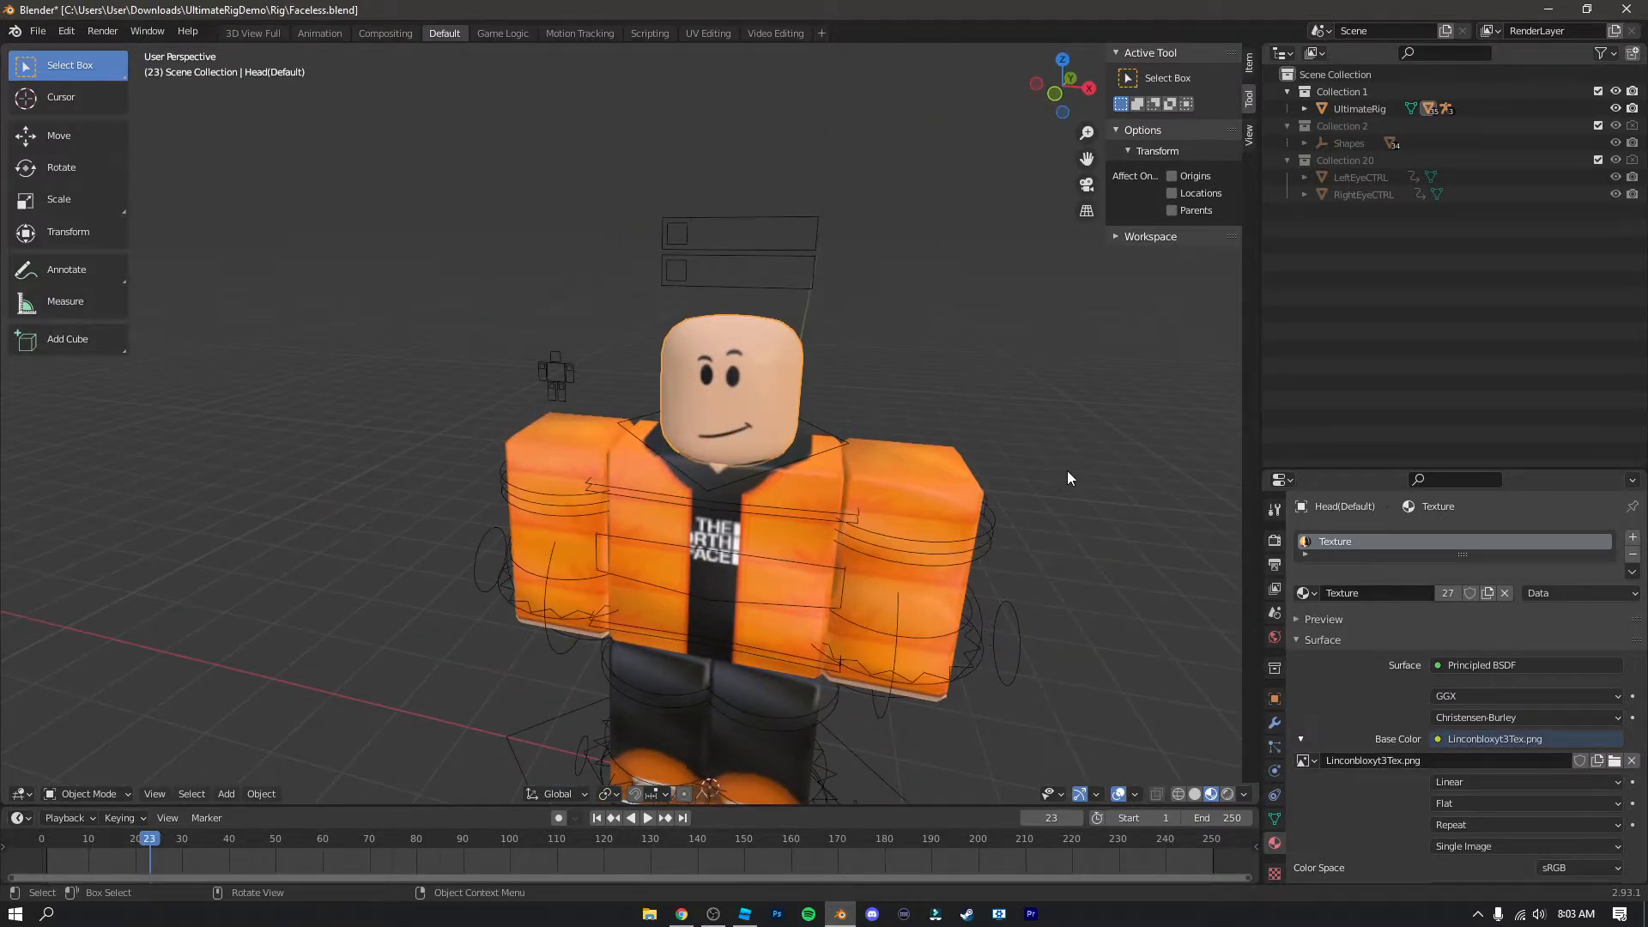
{"action": "left_click", "coordinate": [1113, 562]}
{"action": "middle_click_drag", "start_coordinate": [1126, 606], "coordinate": [1125, 595], "text": "shift"}
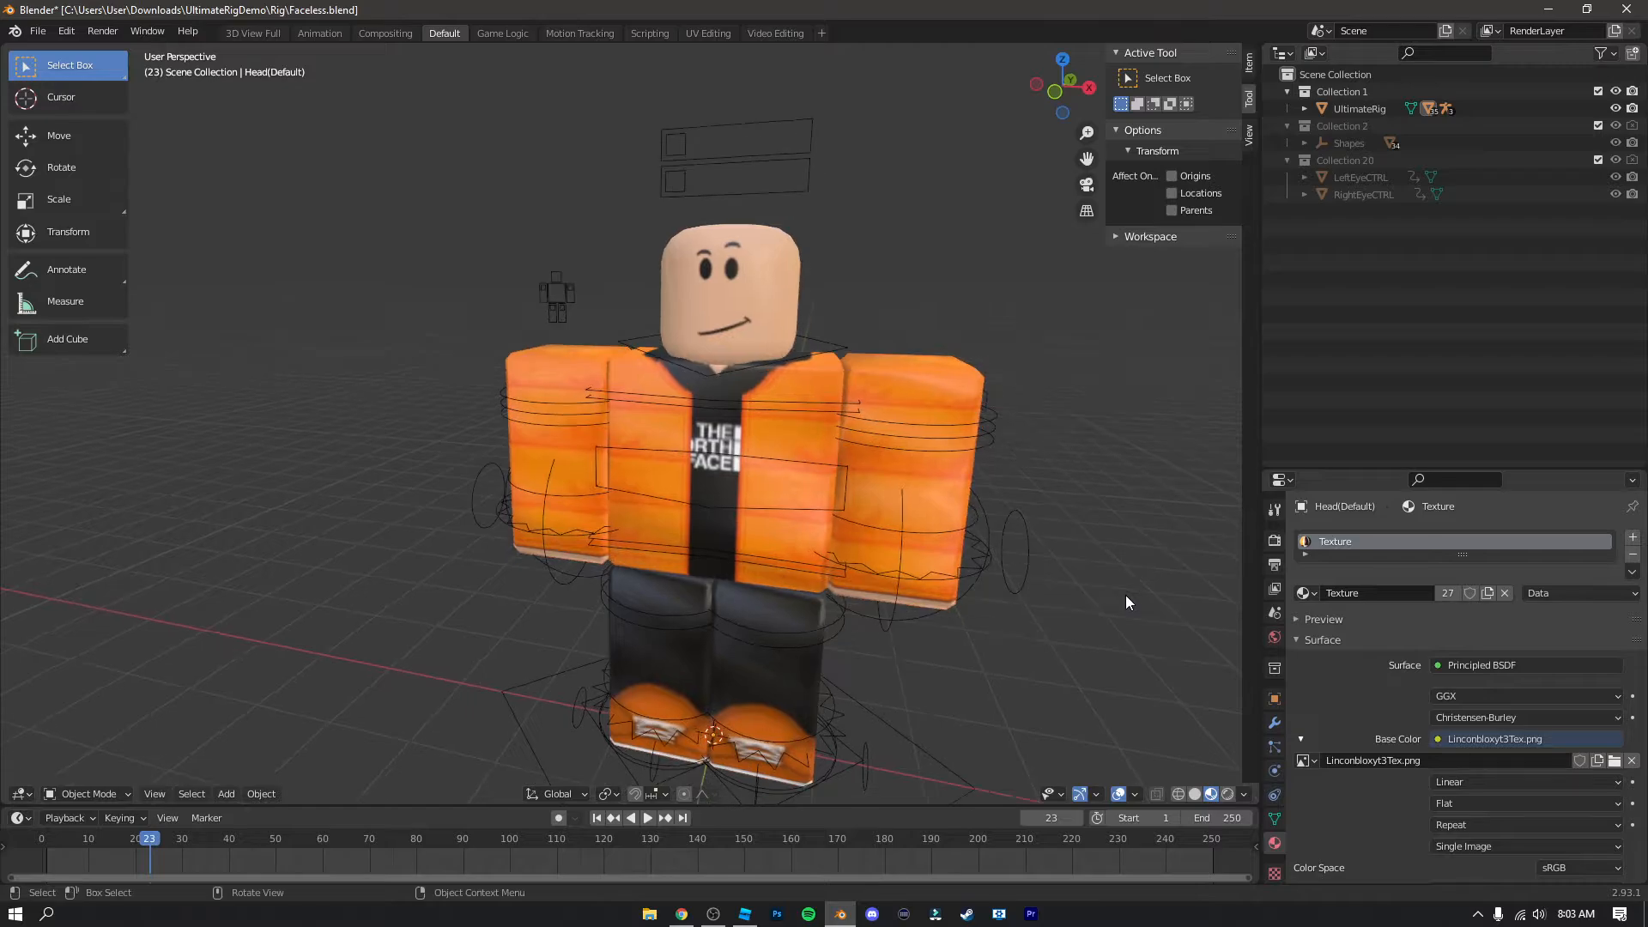
{"action": "left_click", "coordinate": [1054, 93]}
{"action": "mouse_move", "coordinate": [1134, 383]}
{"action": "middle_mouse_down"}
{"action": "mouse_move", "coordinate": [1093, 394]}
{"action": "mouse_move", "coordinate": [1104, 375]}
{"action": "middle_mouse_up"}
{"action": "left_click", "coordinate": [1062, 86]}
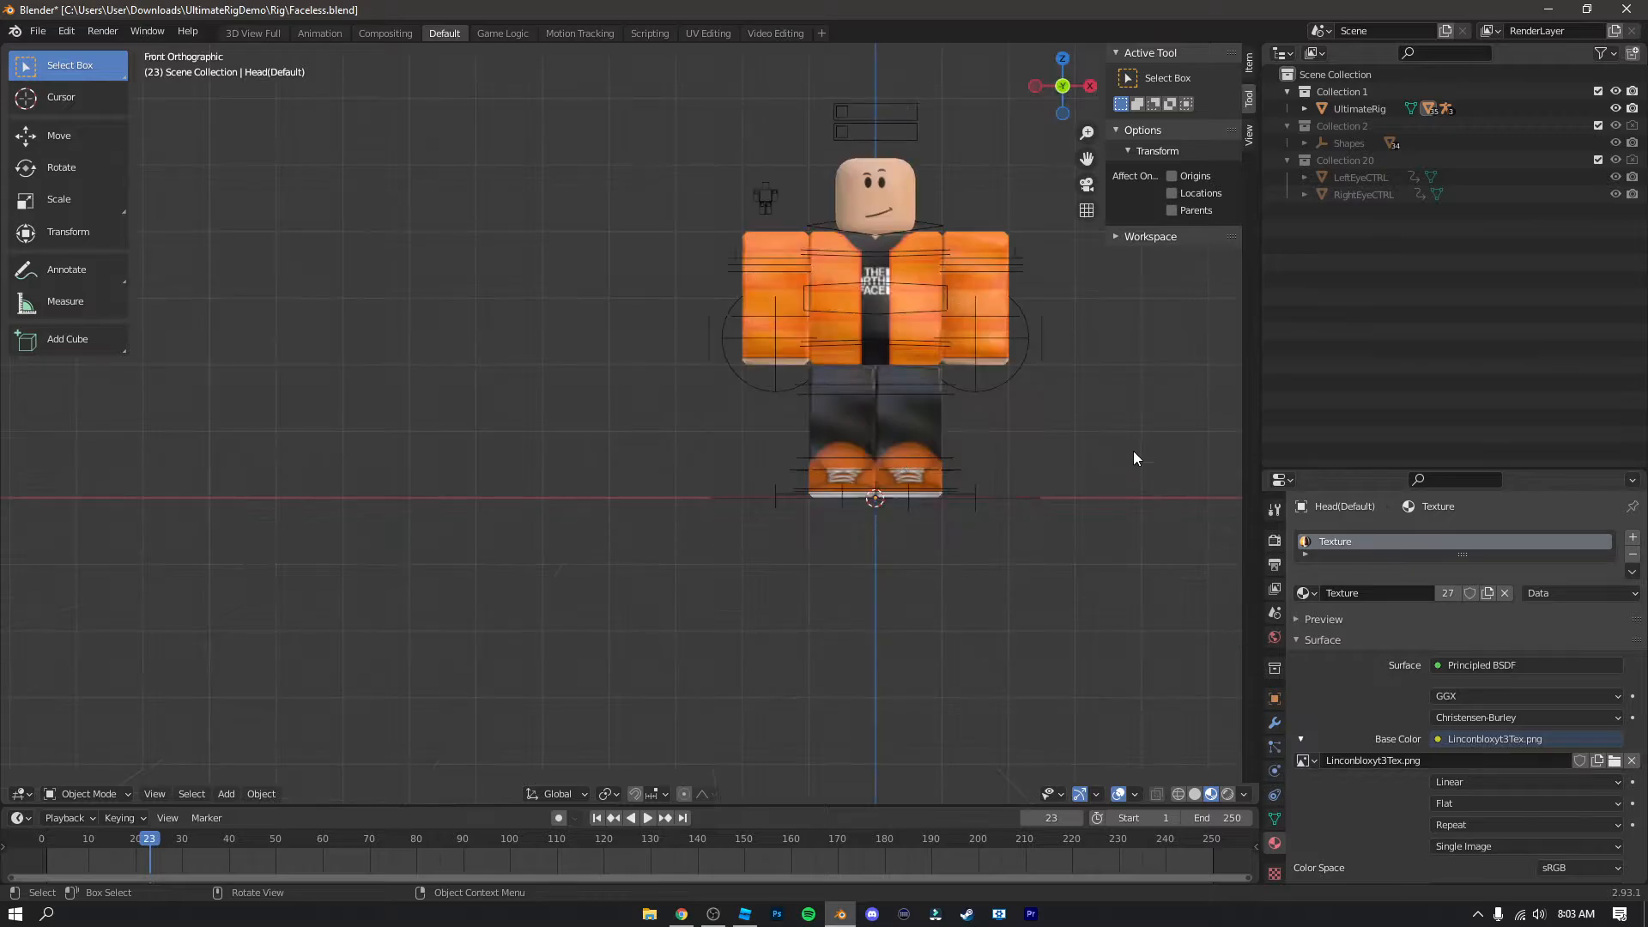
{"action": "scroll", "coordinate": [1133, 451], "scroll_direction": "up", "scroll_amount": 6}
{"action": "left_click_drag", "start_coordinate": [1084, 154], "coordinate": [590, 473]}
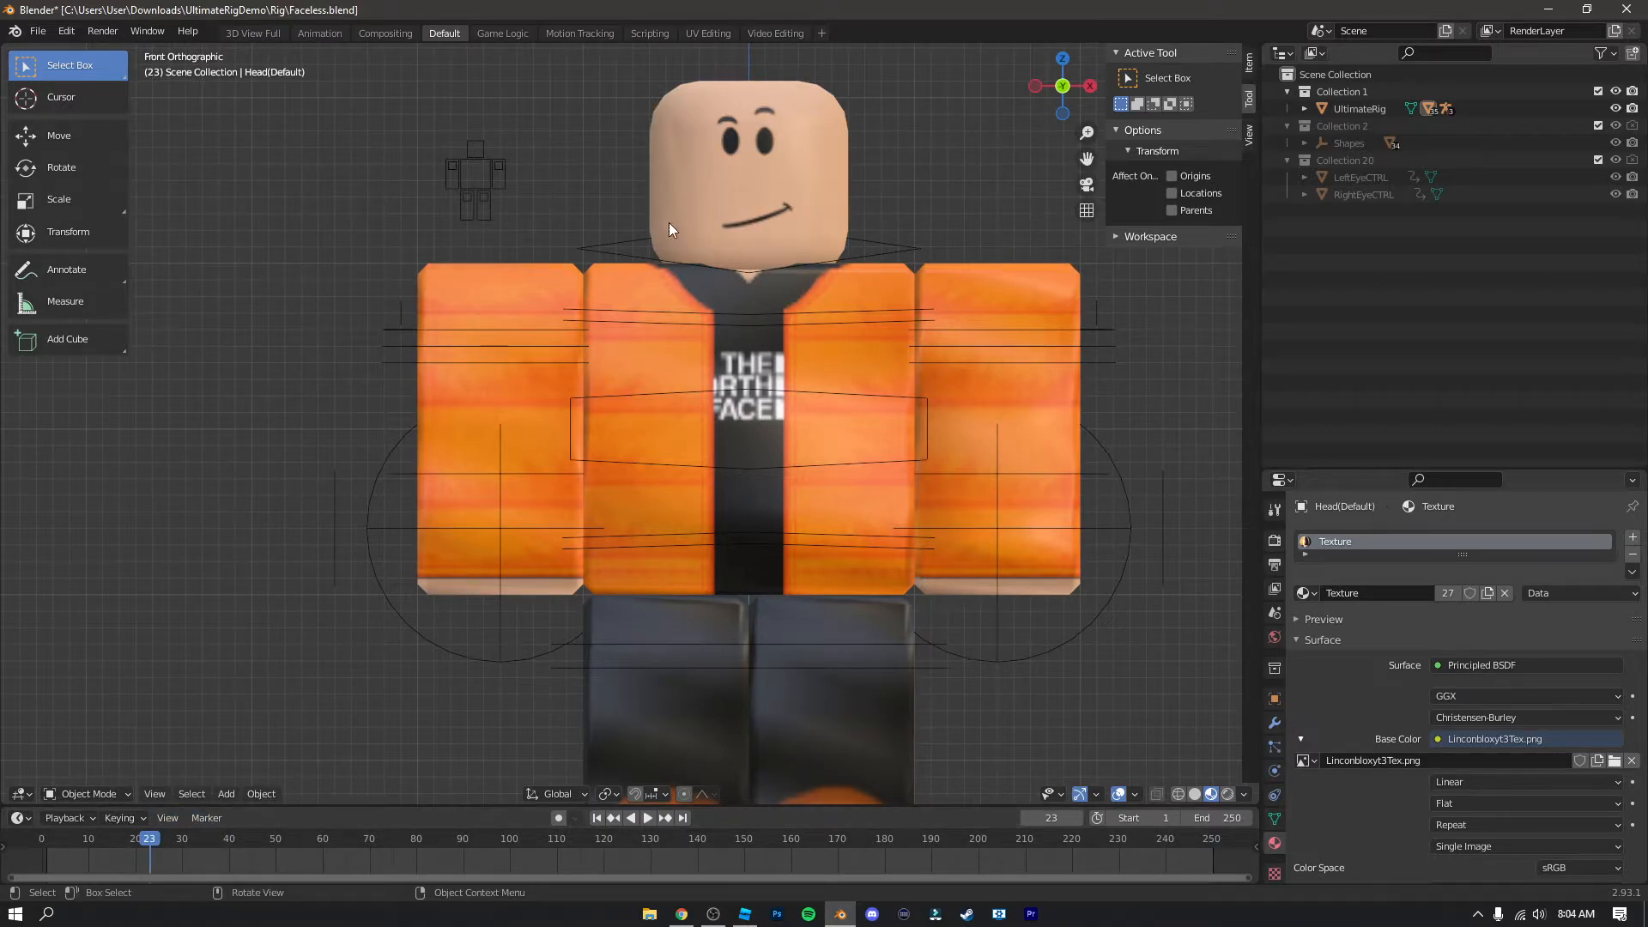
Step: Expand the UltimateRig and Main hierarchies in the outliner, select L.Arm and duplicate it in place
{"action": "left_click", "coordinate": [519, 280]}
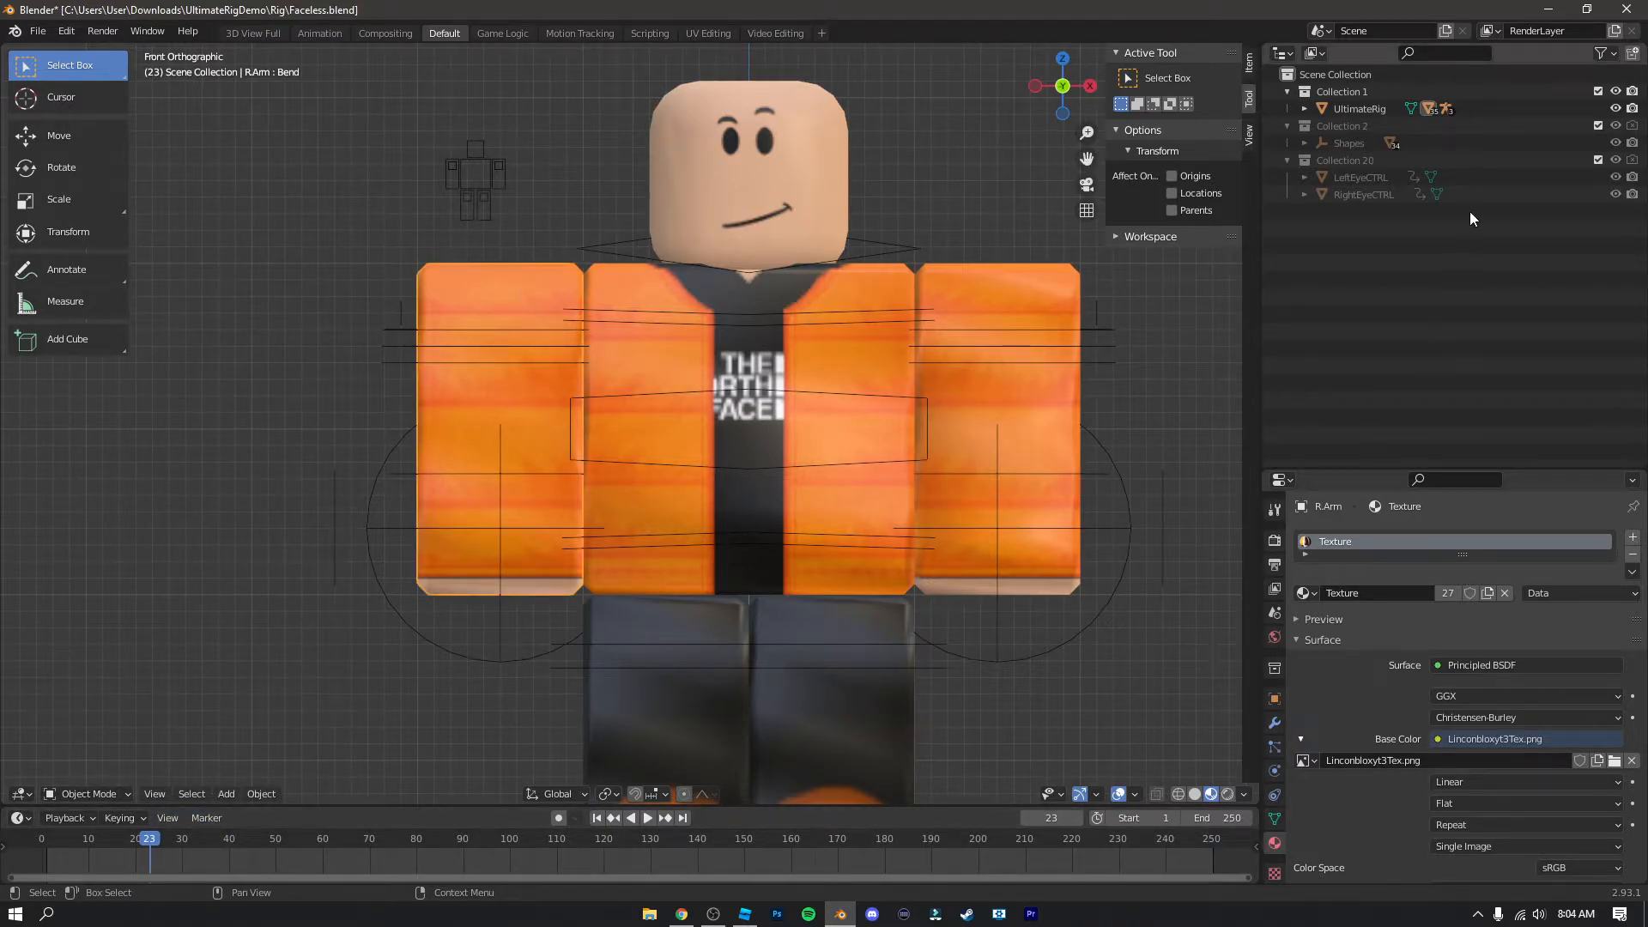
{"action": "left_click", "coordinate": [1305, 109]}
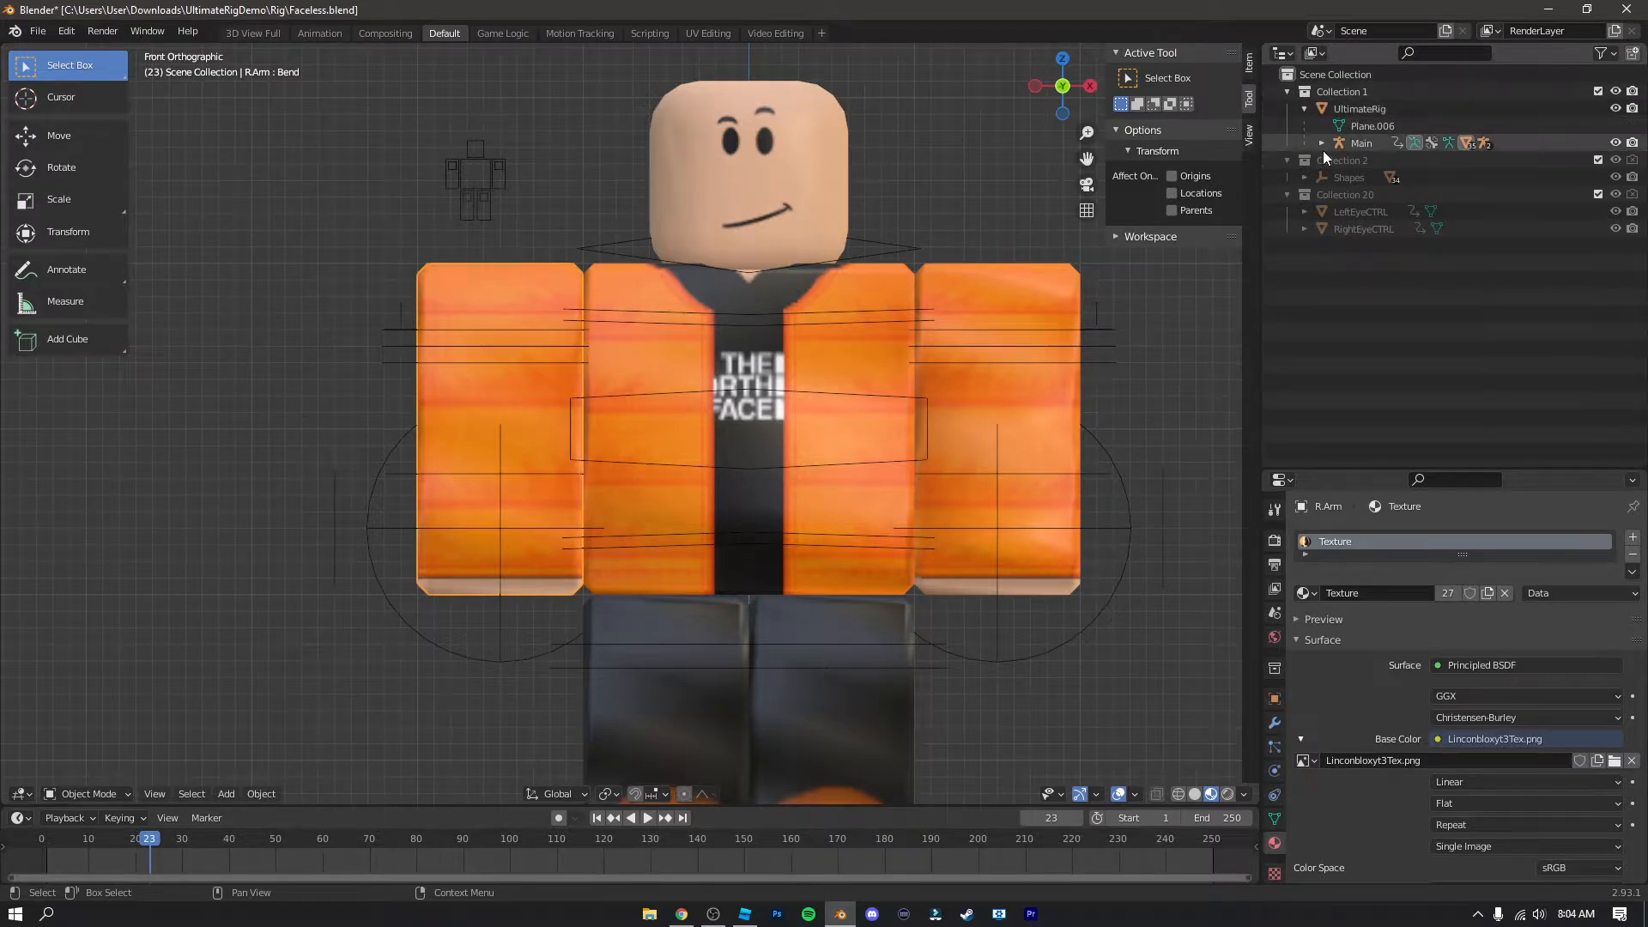
{"action": "left_click", "coordinate": [1320, 145]}
{"action": "scroll", "coordinate": [1460, 353], "scroll_direction": "down", "scroll_amount": 3}
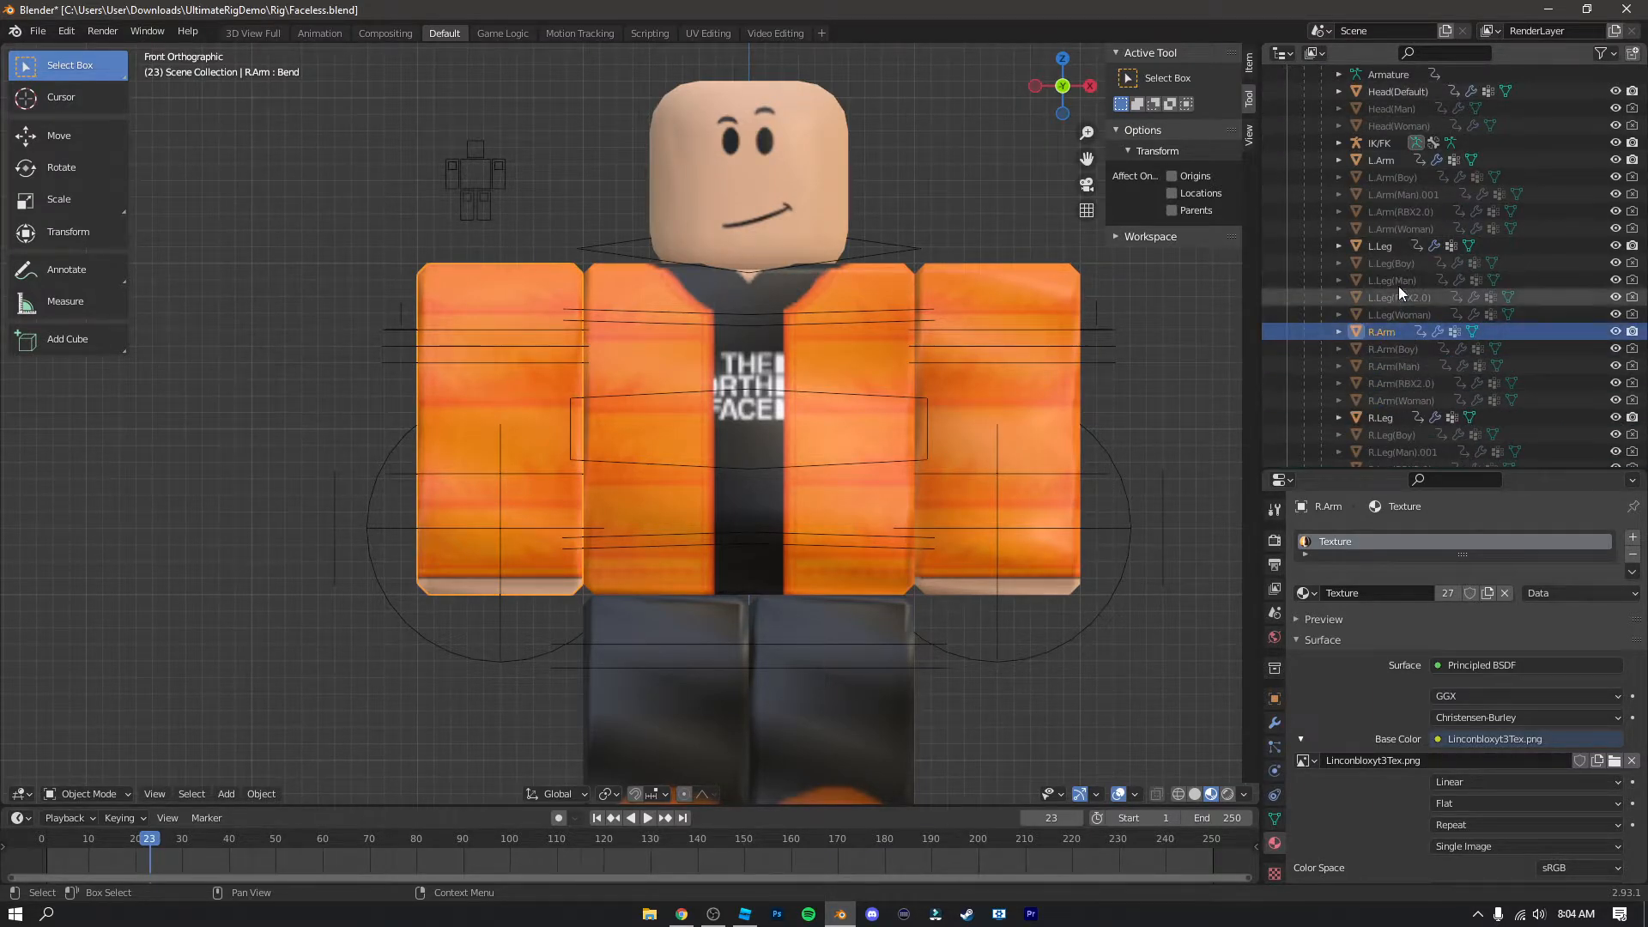
{"action": "scroll", "coordinate": [1382, 214], "scroll_direction": "up", "scroll_amount": 2}
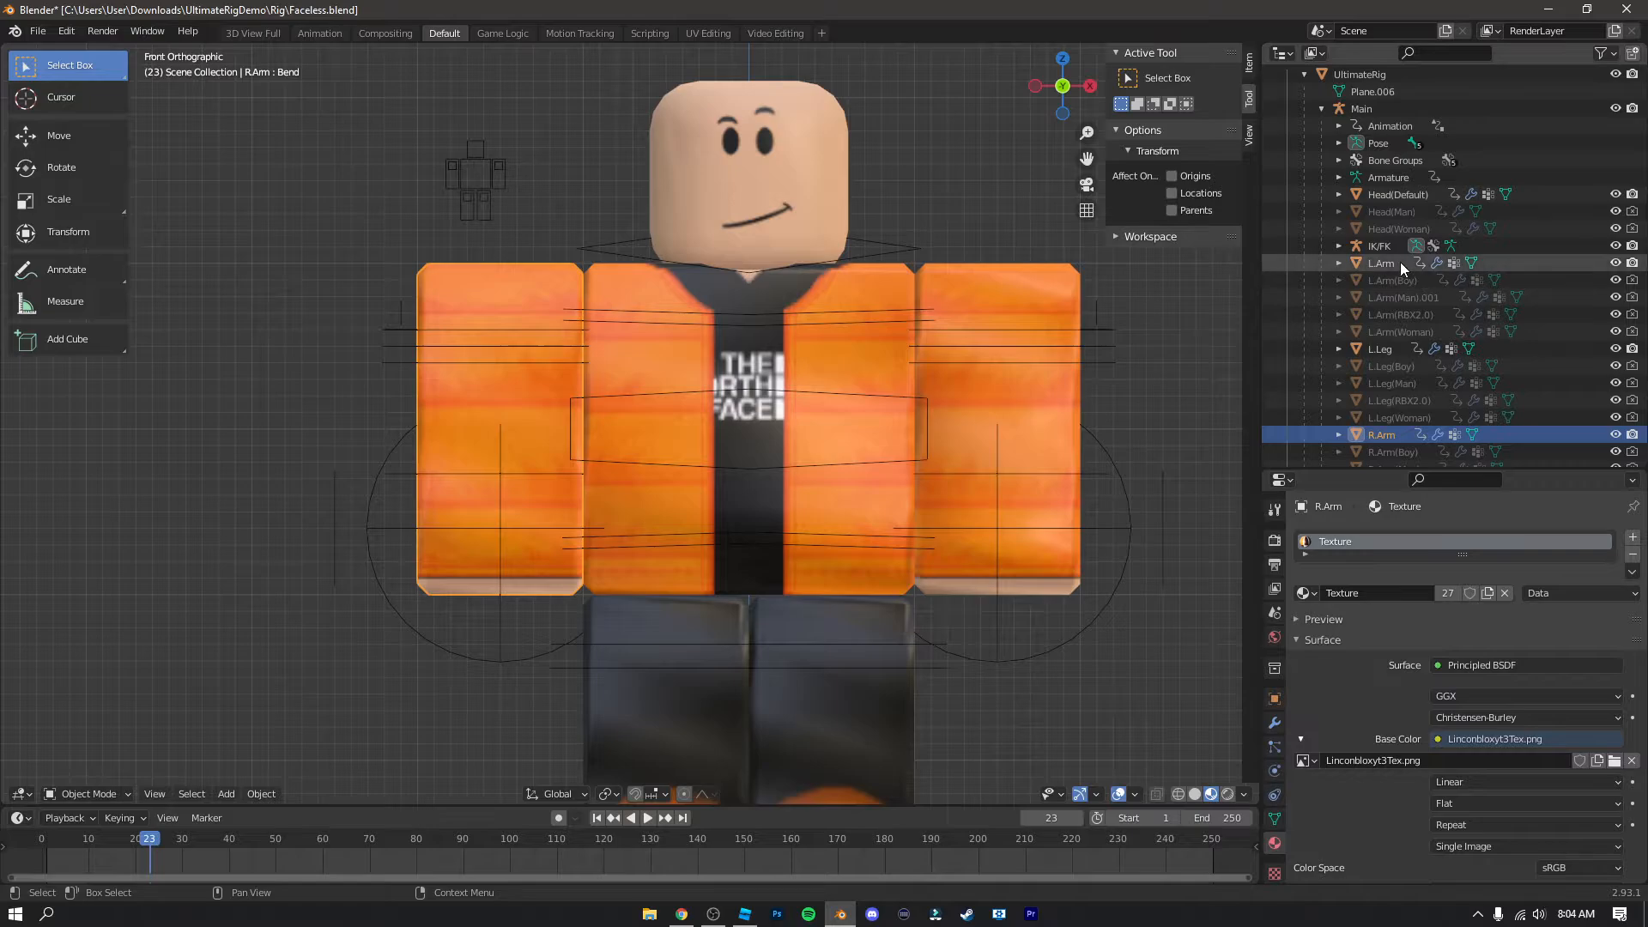
{"action": "left_click", "coordinate": [1399, 263]}
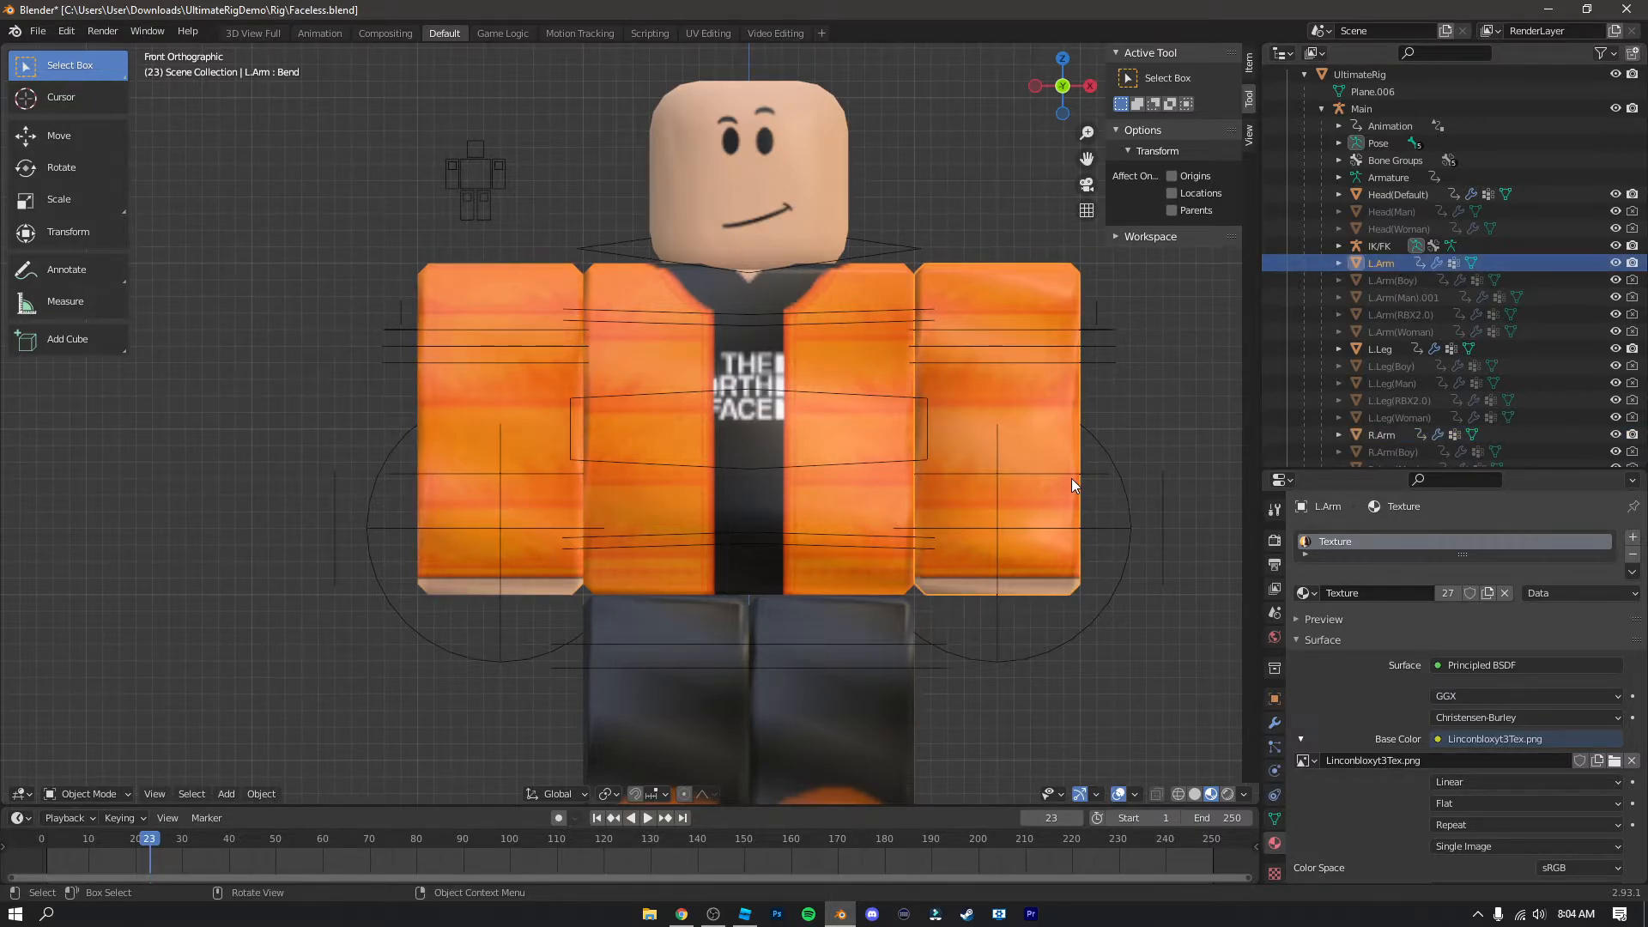
{"action": "key", "text": "shift+d"}
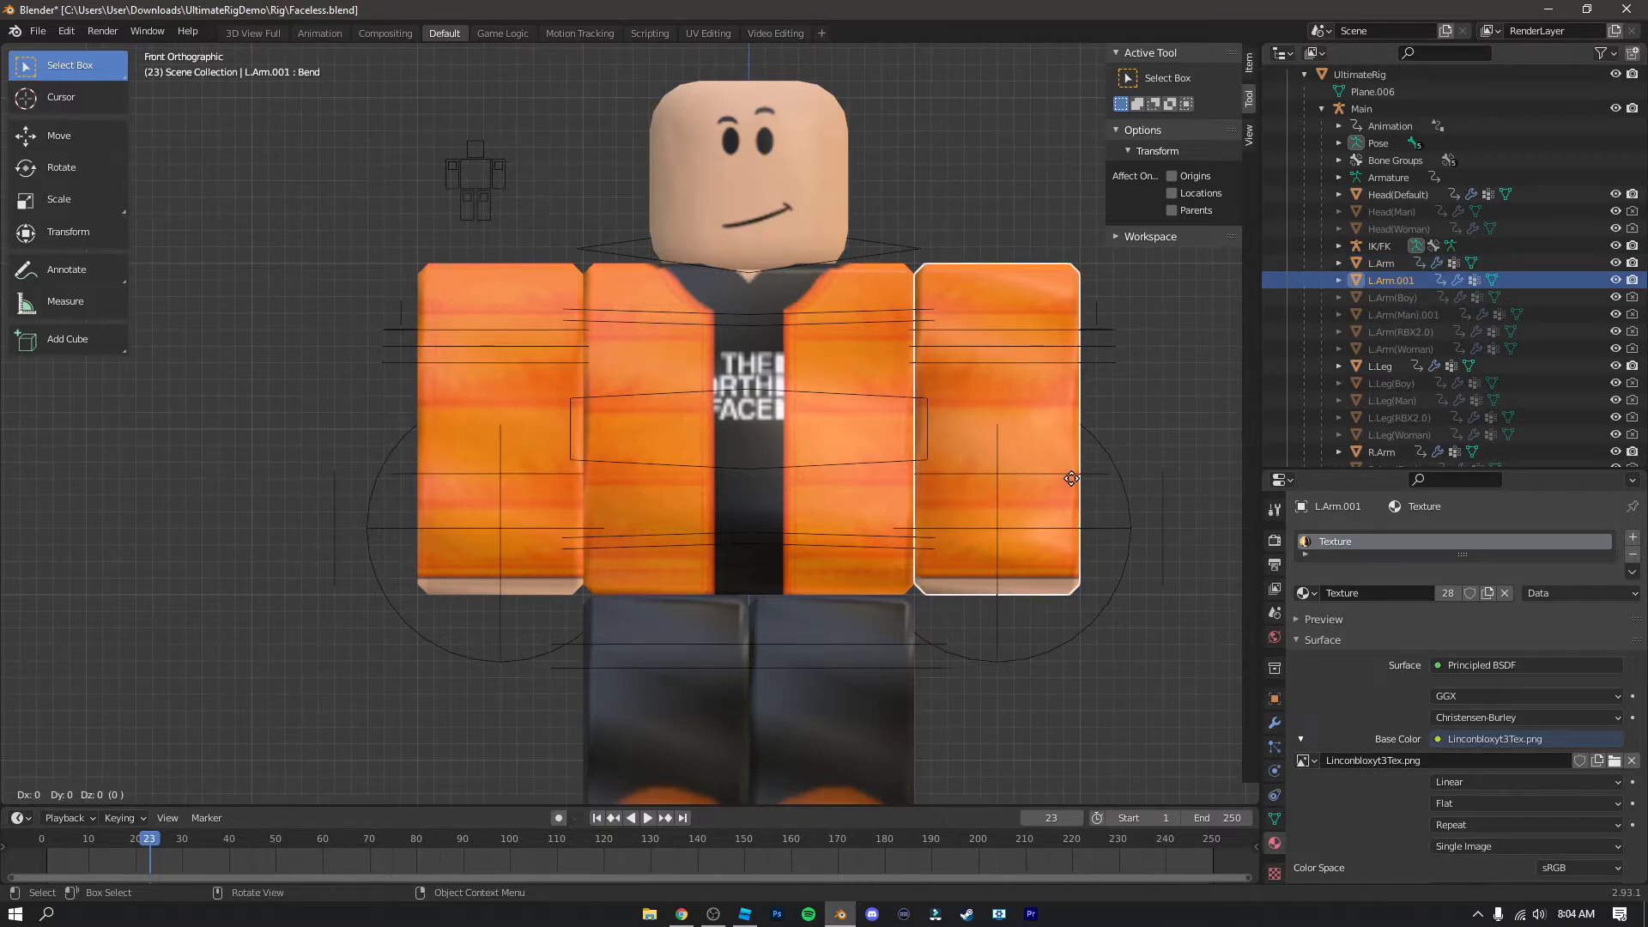
{"action": "left_click", "coordinate": [1072, 478]}
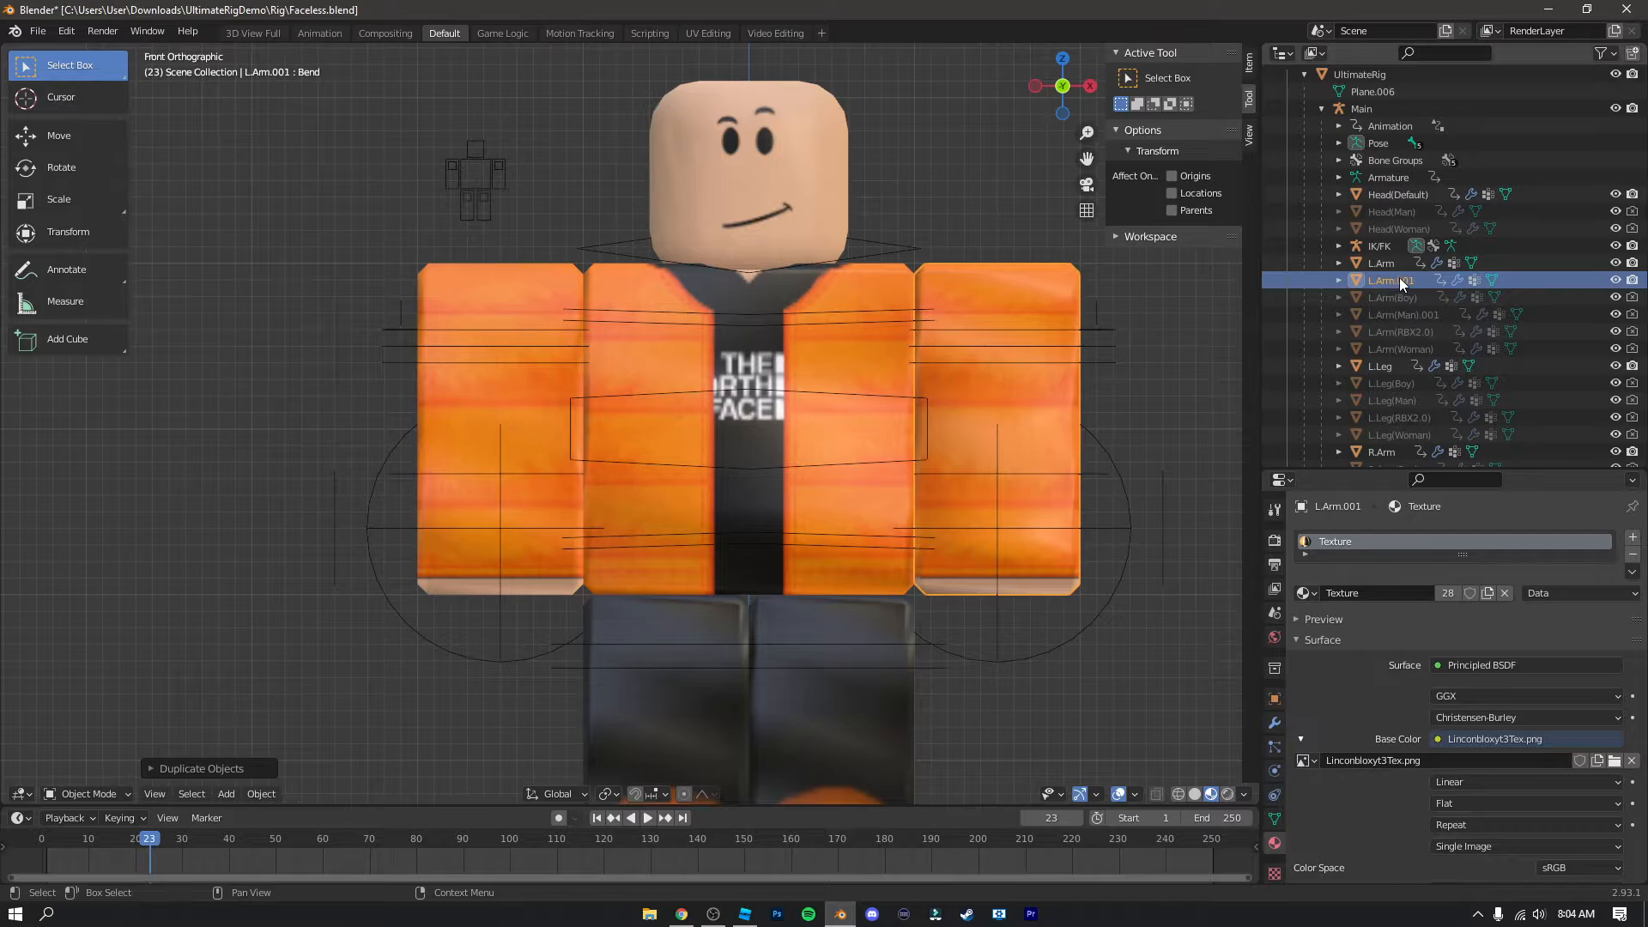
Step: Hide the original L.Arm and put the duplicate L.Arm.001 into Edit Mode
{"action": "left_click", "coordinate": [1615, 264]}
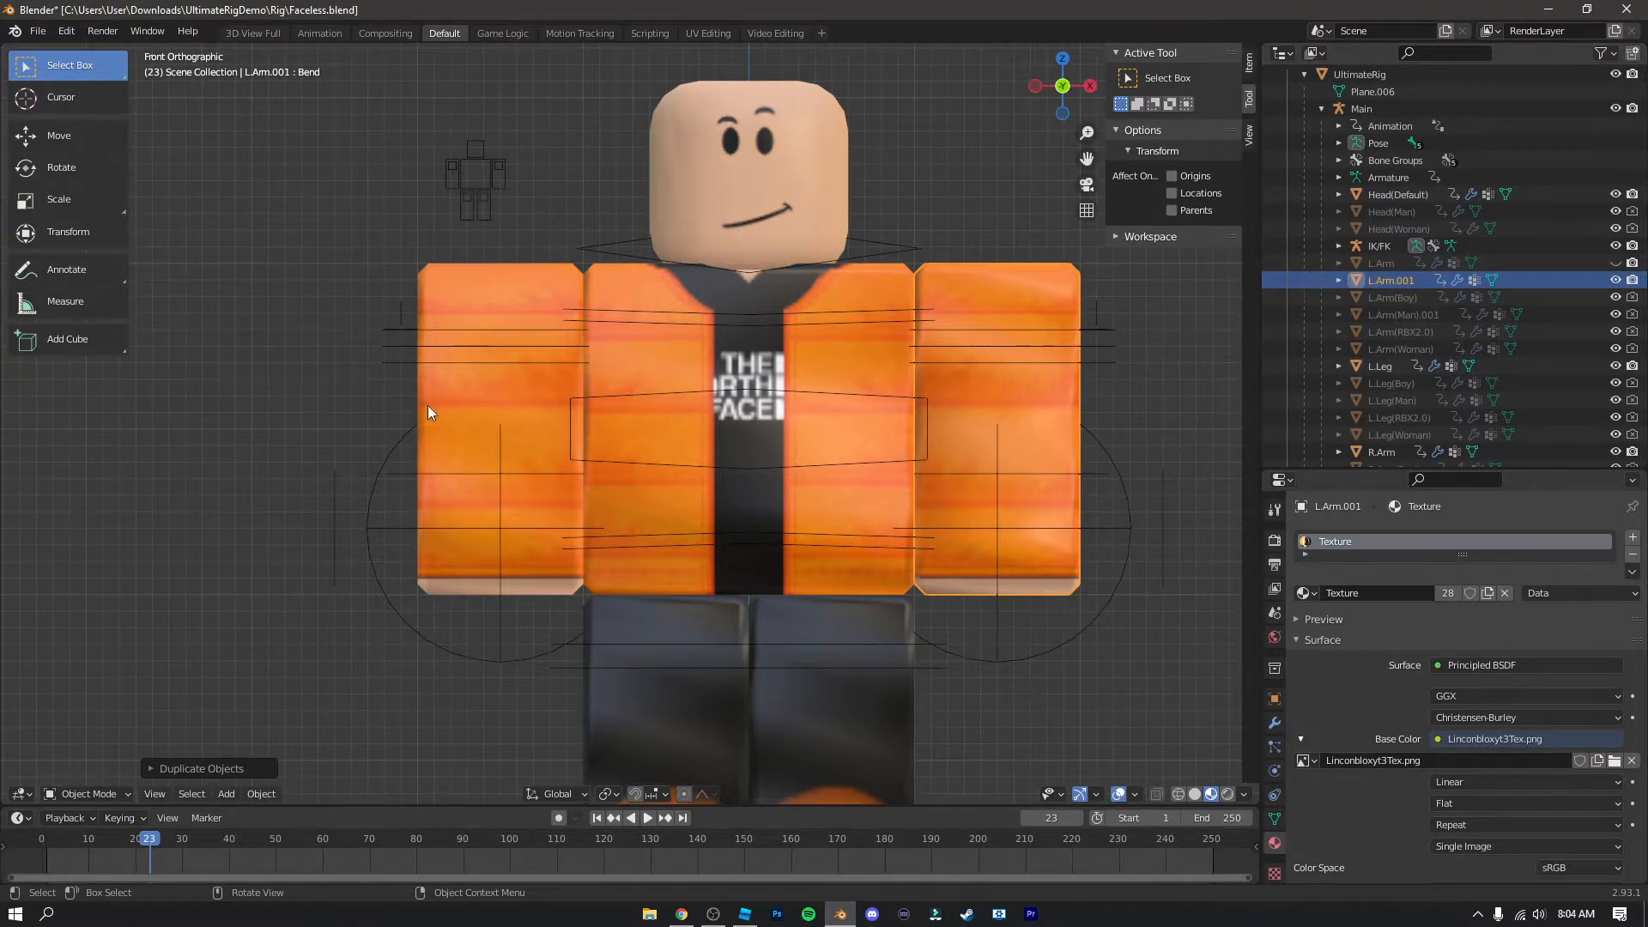
{"action": "scroll", "coordinate": [1141, 640], "scroll_direction": "up", "scroll_amount": 8}
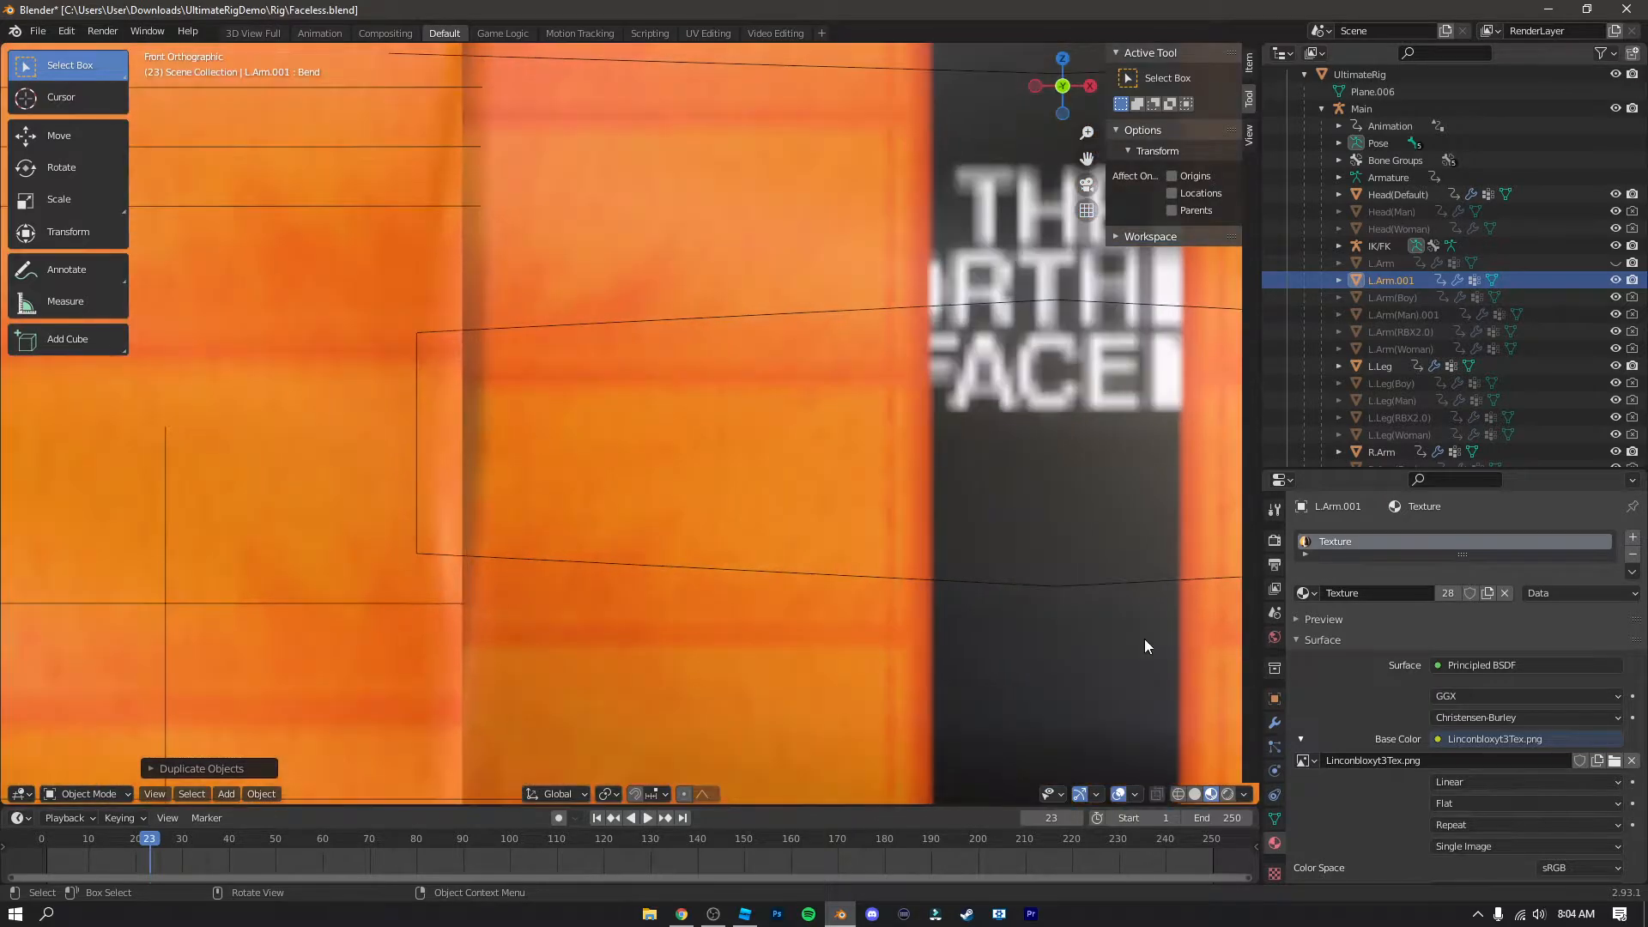
{"action": "left_click_drag", "start_coordinate": [1088, 159], "coordinate": [926, 49]}
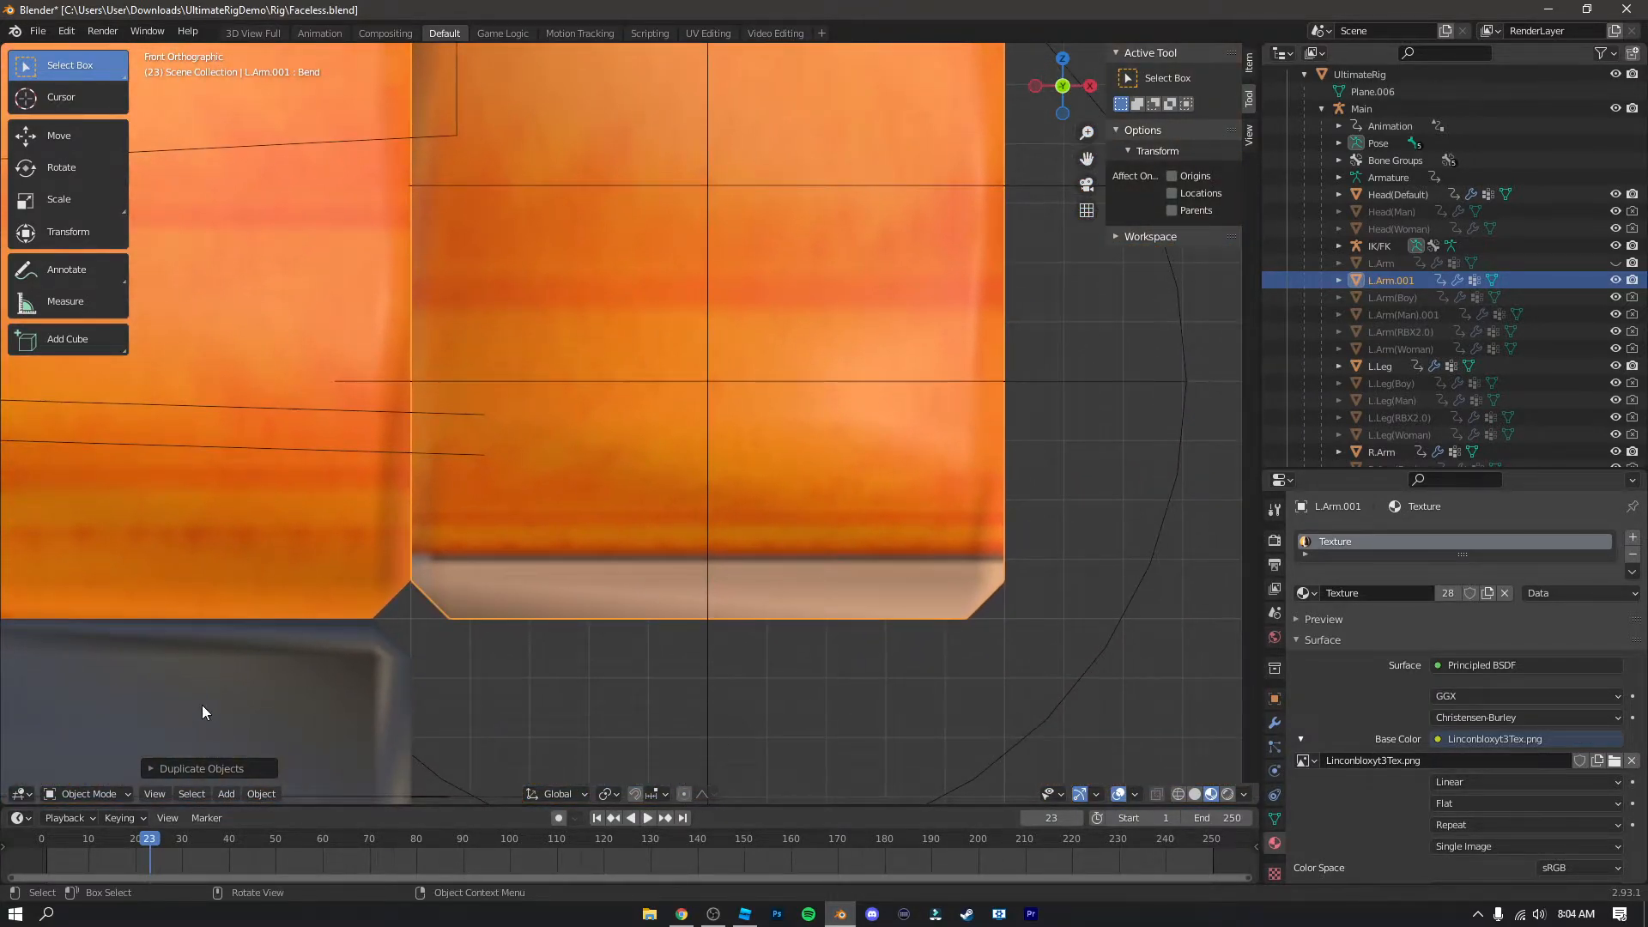
{"action": "left_click", "coordinate": [91, 794]}
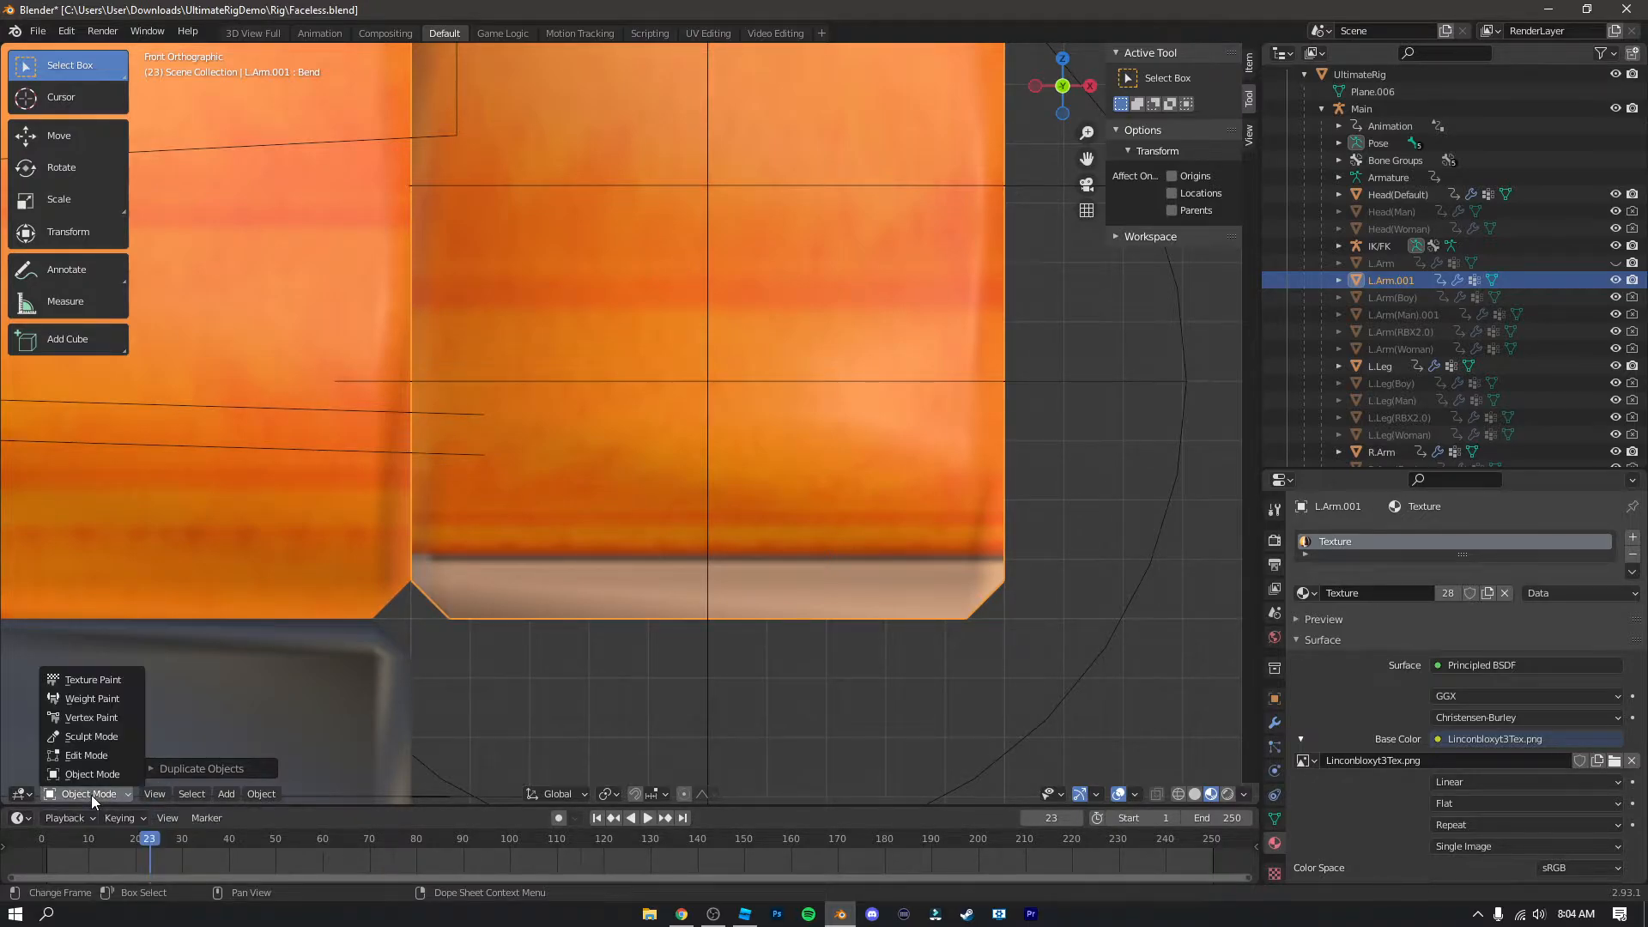
{"action": "left_click", "coordinate": [88, 755]}
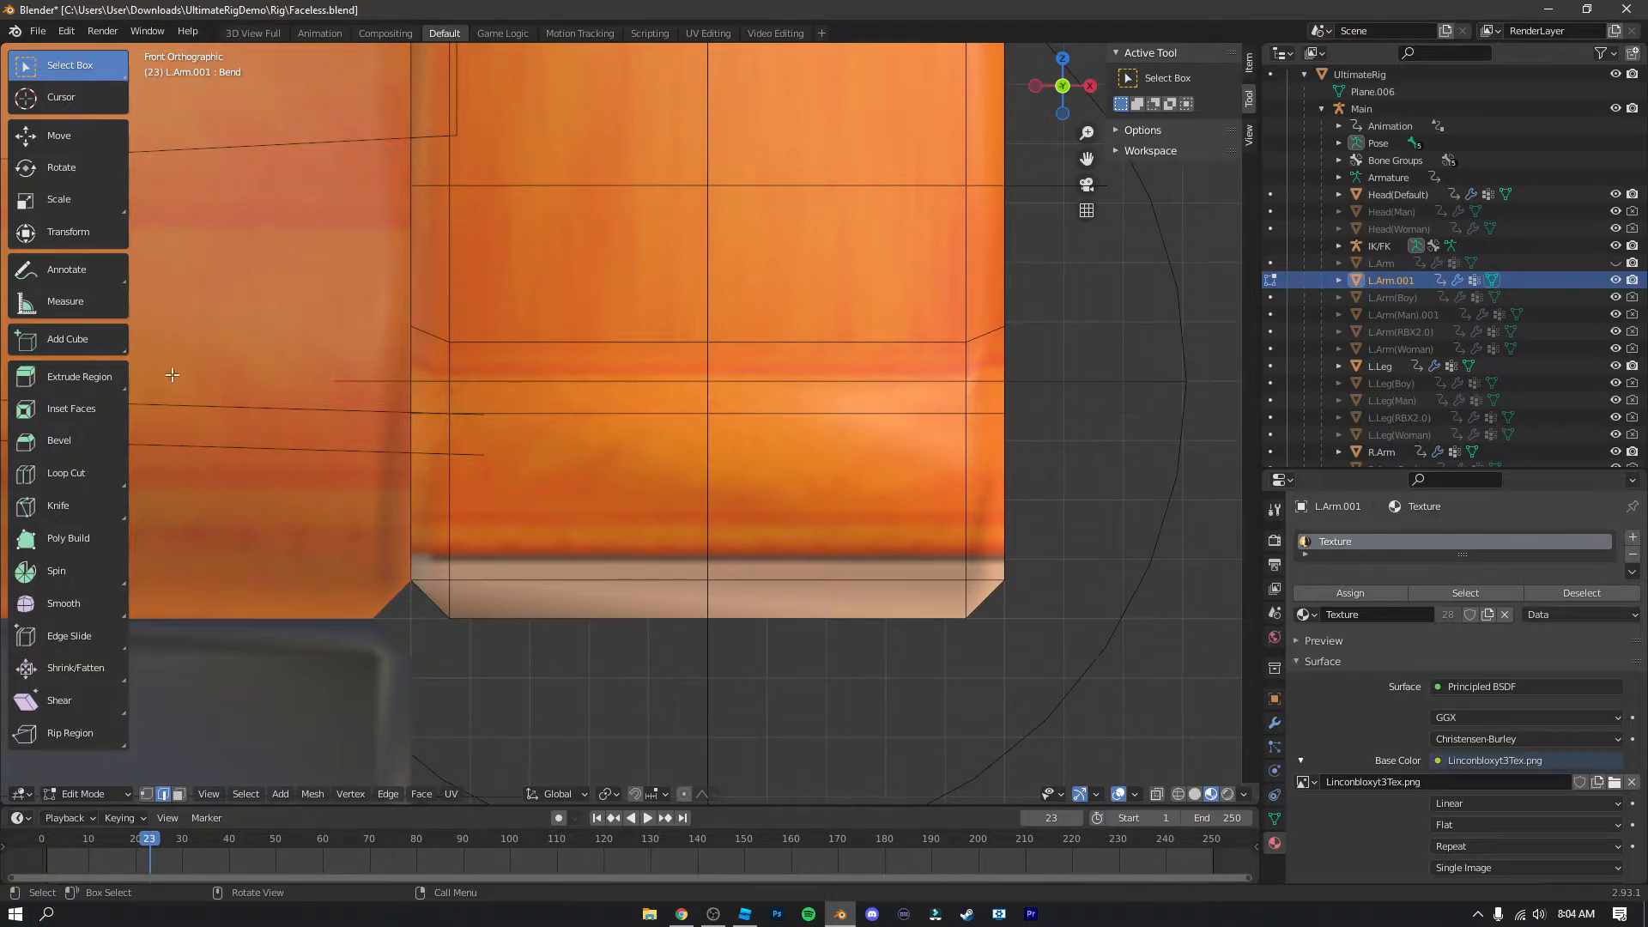
Step: Add one horizontal loop cut around the lower end of the duplicated arm and slide it down to the bottom bevel edge
{"action": "left_click", "coordinate": [91, 469]}
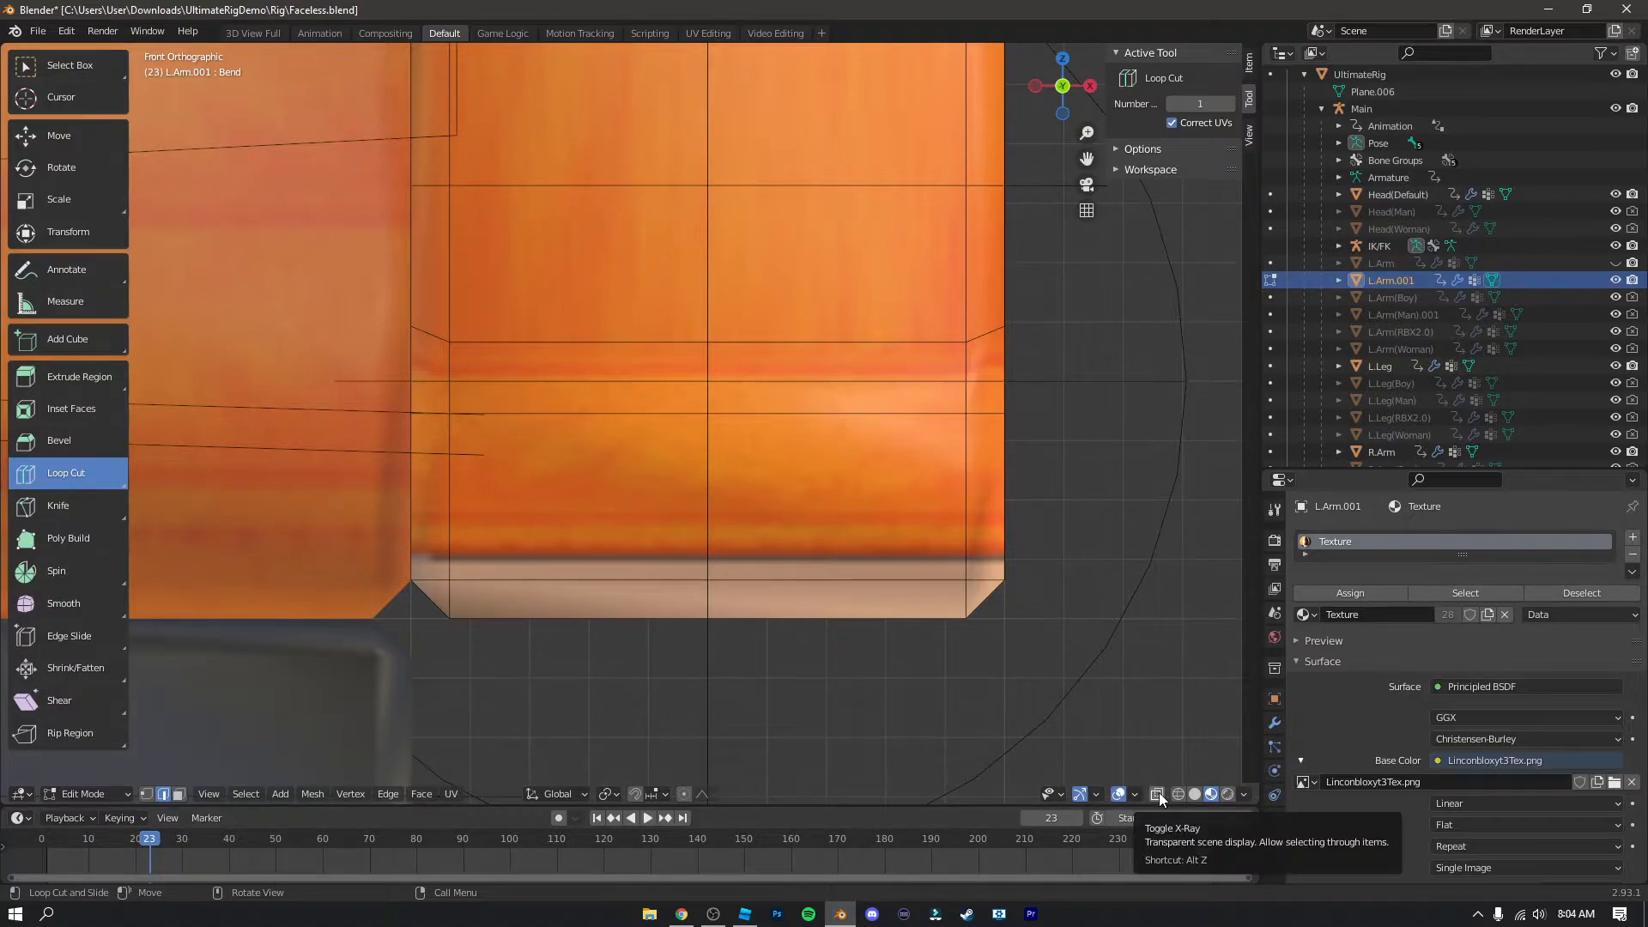
{"action": "left_click", "coordinate": [475, 496]}
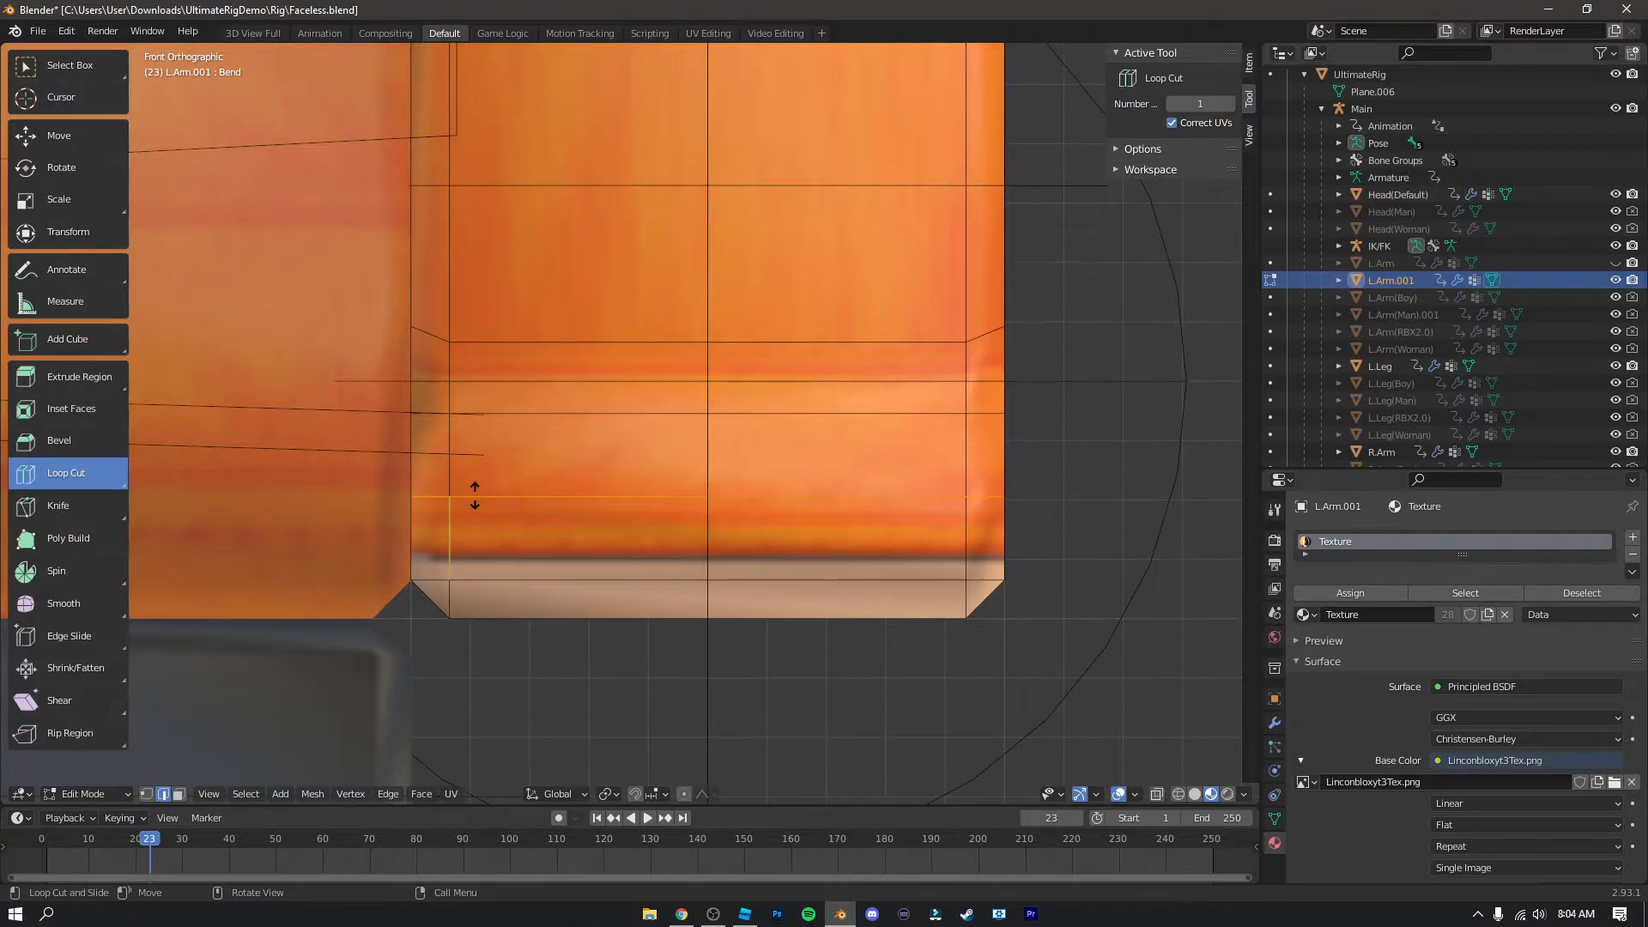
{"action": "left_click_drag", "start_coordinate": [474, 496], "coordinate": [471, 602]}
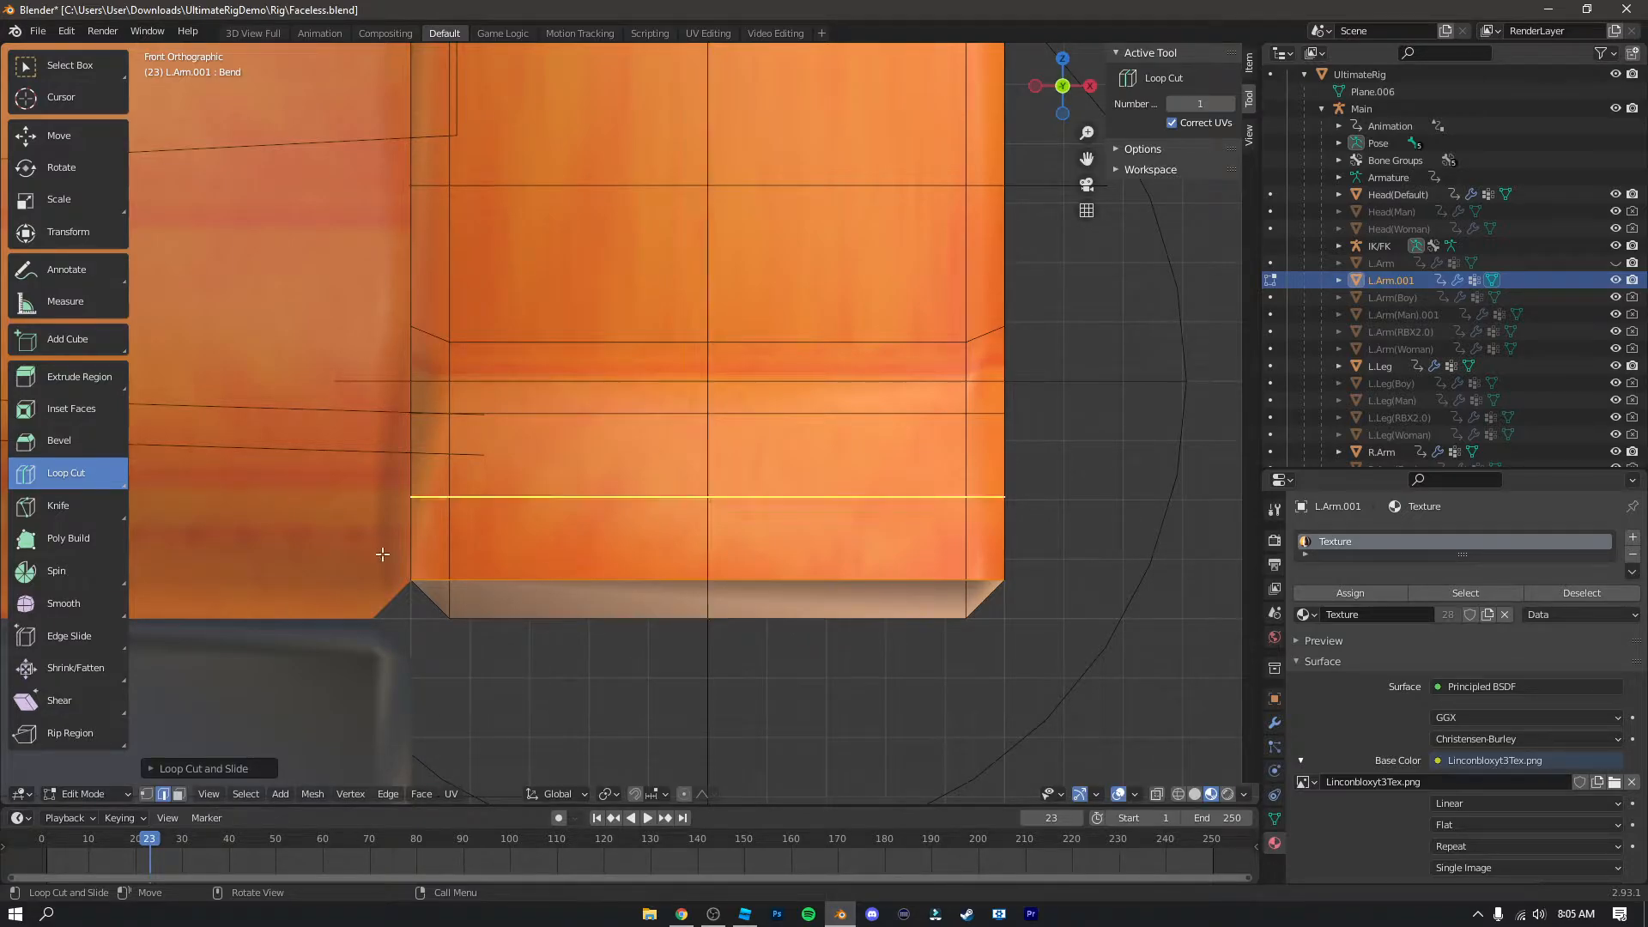
Step: In face selection with X-ray on, select all faces of the duplicated arm's skin-coloured bottom end and delete them
{"action": "left_click", "coordinate": [65, 67]}
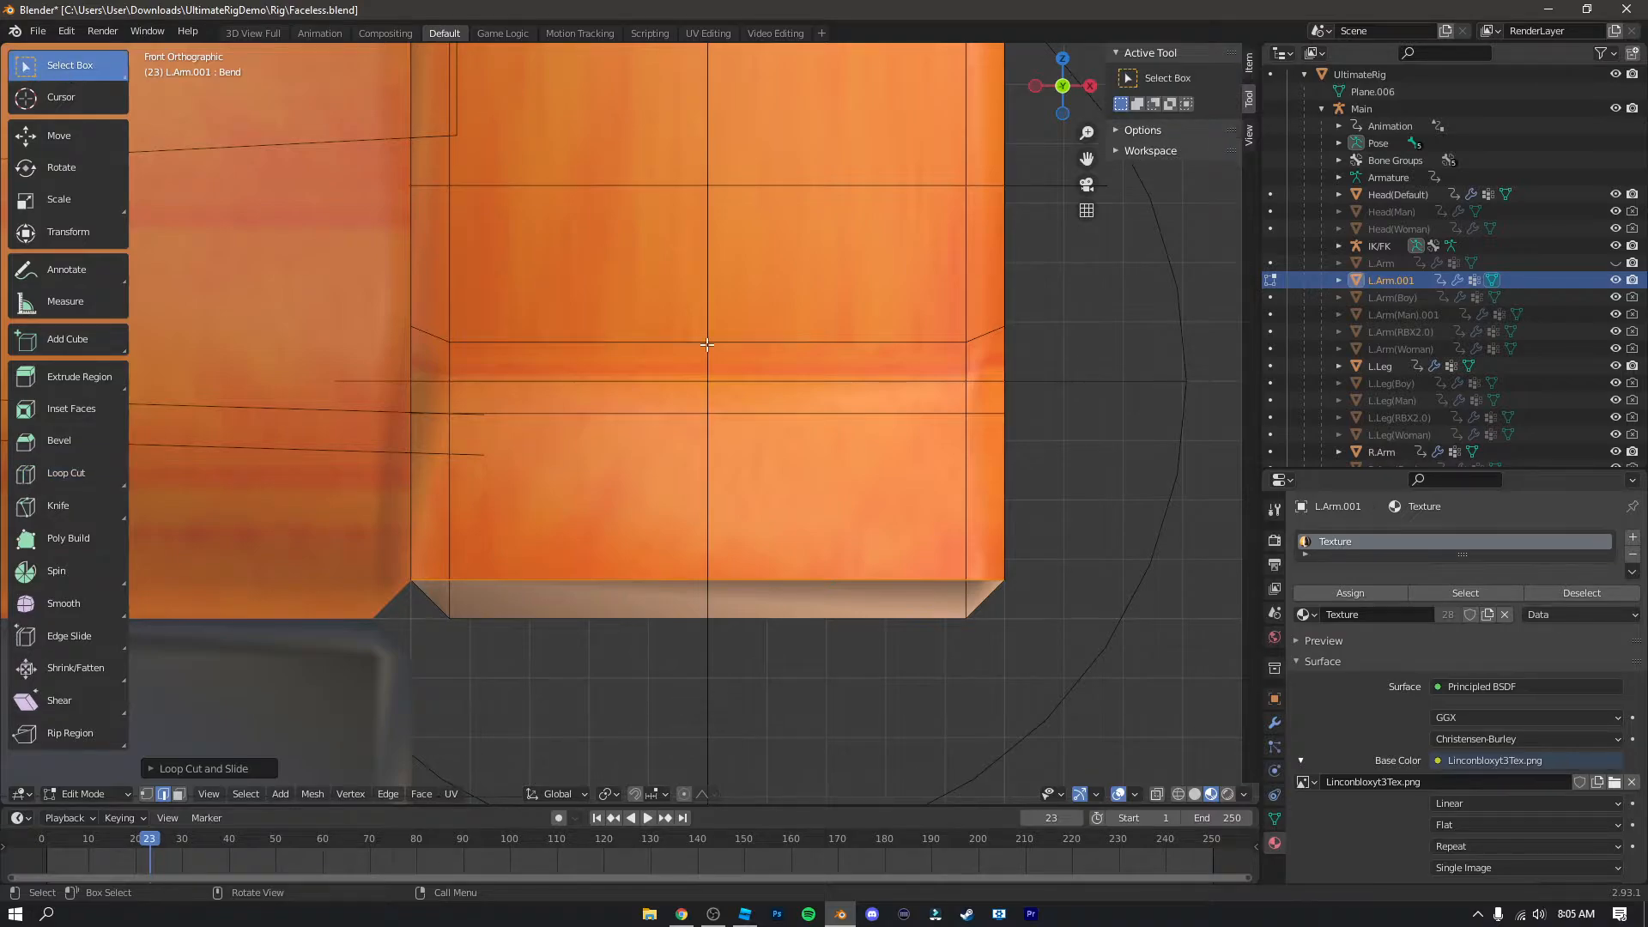
{"action": "left_click", "coordinate": [179, 795]}
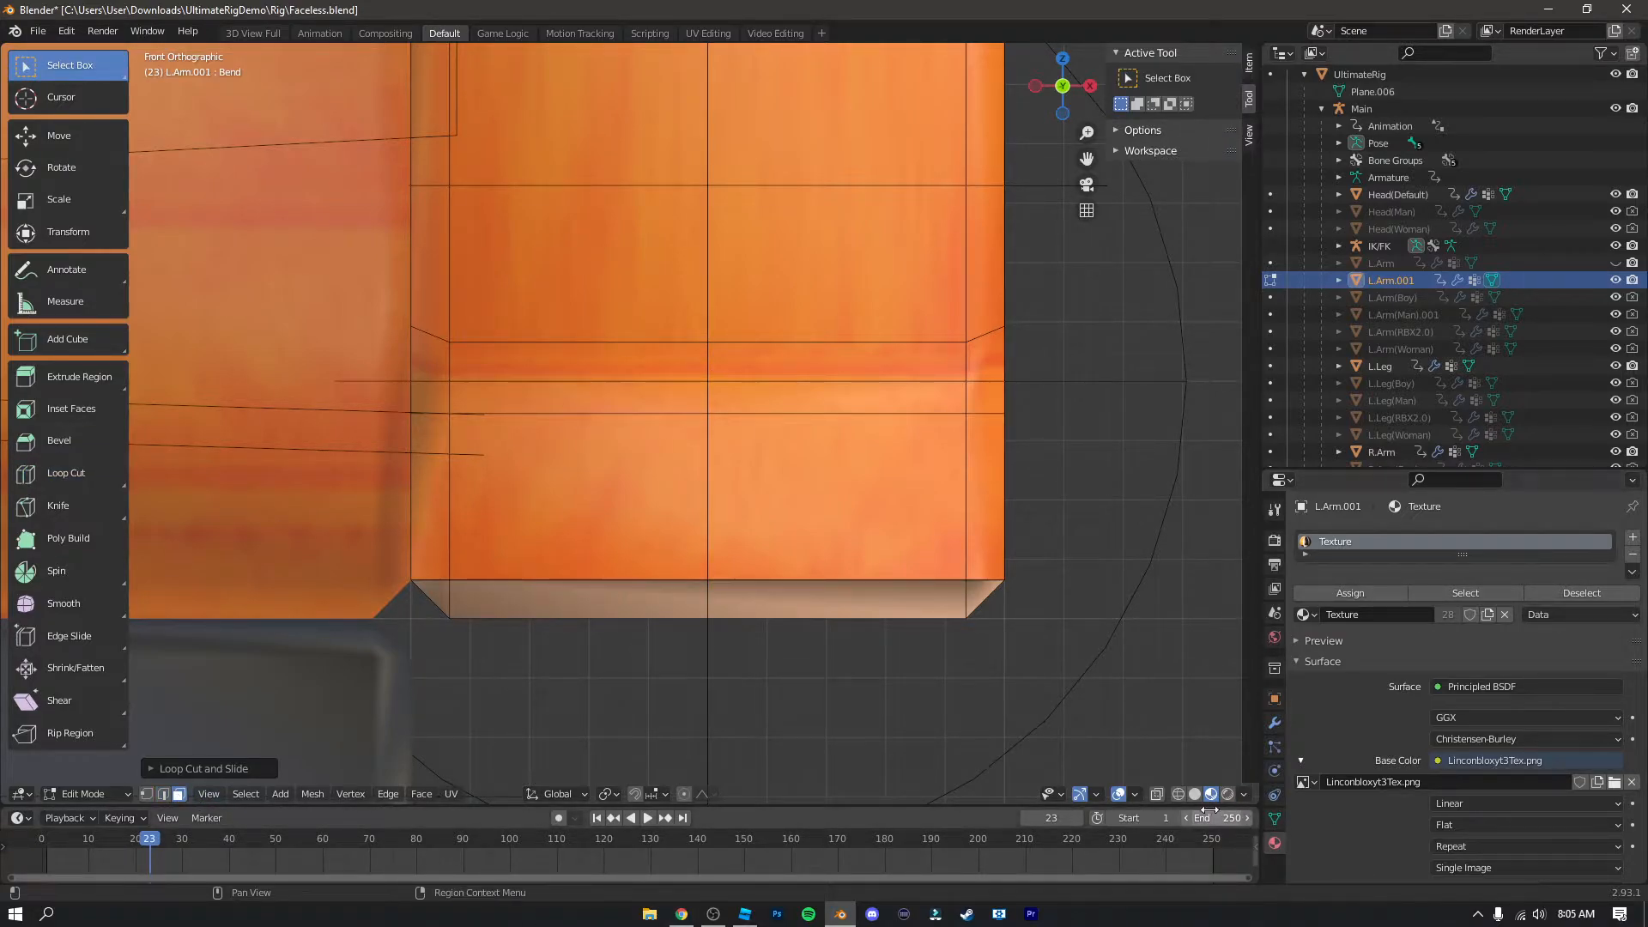
{"action": "left_click", "coordinate": [1157, 795]}
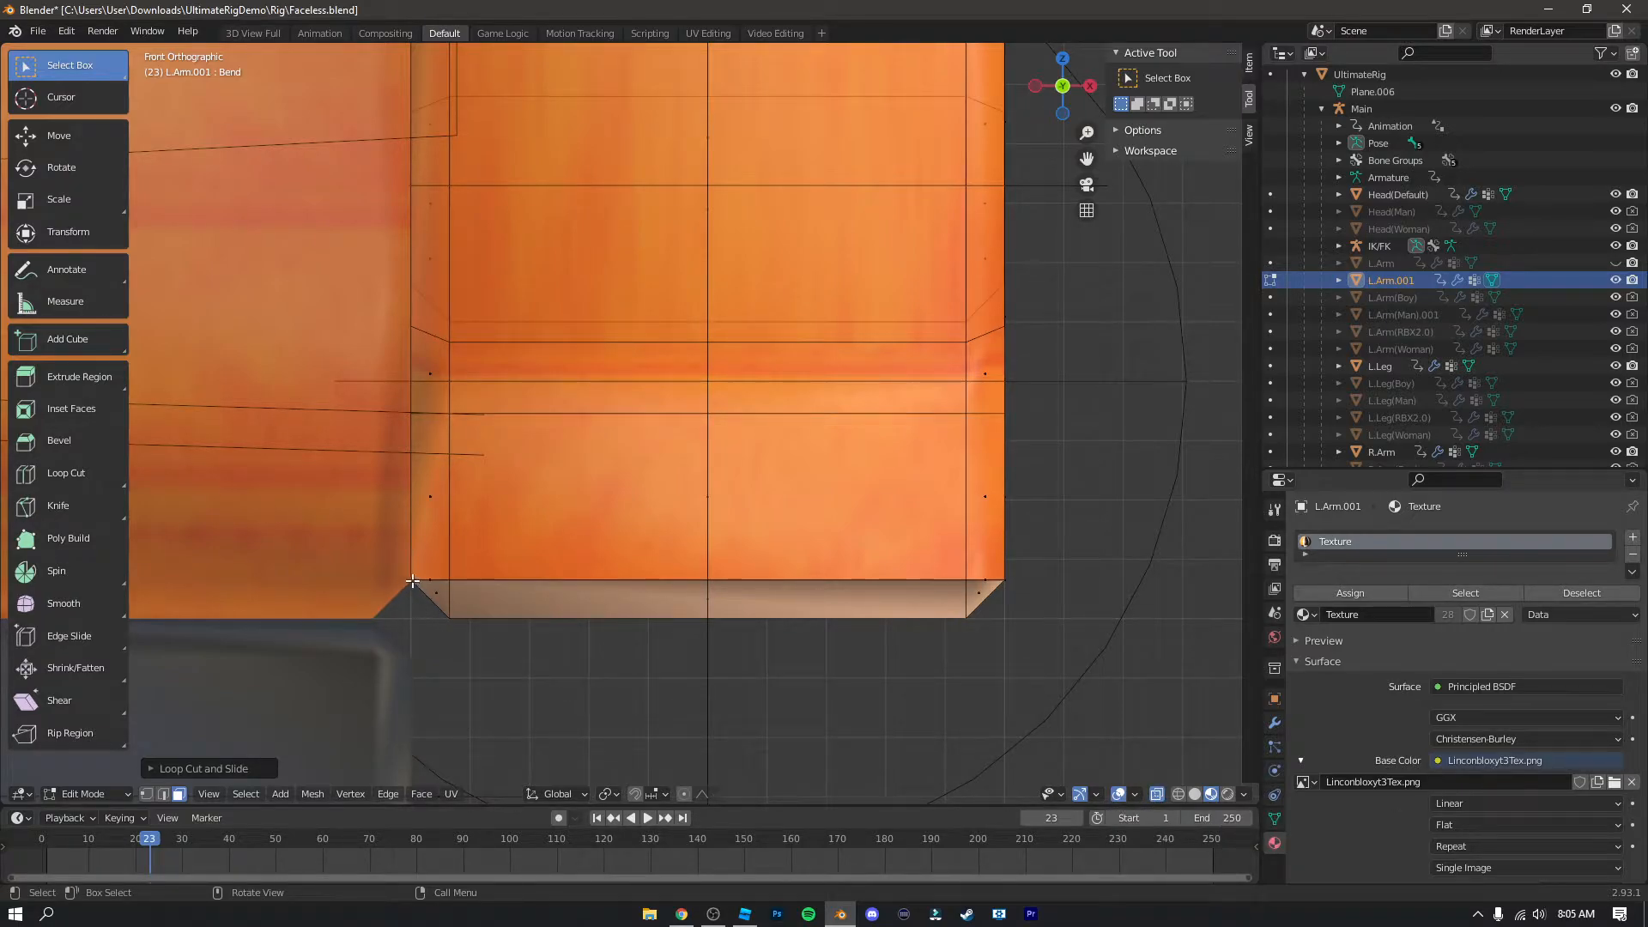
{"action": "left_click_drag", "start_coordinate": [404, 574], "coordinate": [1020, 635]}
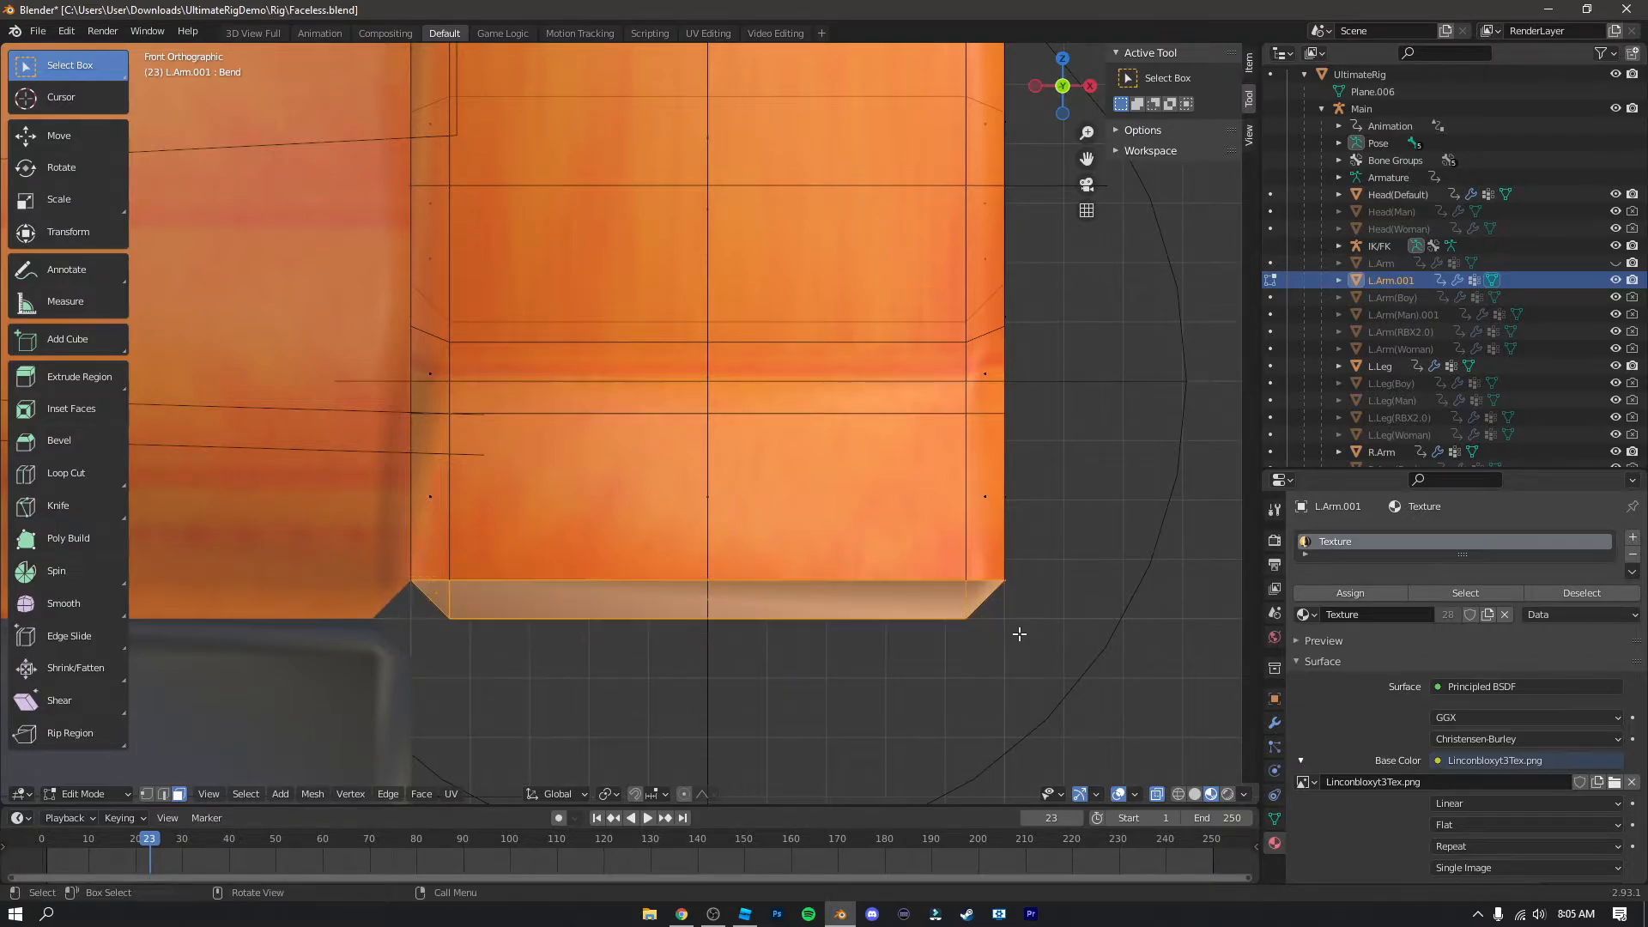
{"action": "middle_click_drag", "start_coordinate": [1022, 635], "coordinate": [686, 498]}
{"action": "scroll", "coordinate": [687, 498], "scroll_direction": "up", "scroll_amount": 4}
{"action": "middle_click_drag", "start_coordinate": [687, 506], "coordinate": [751, 581]}
{"action": "scroll", "coordinate": [751, 582], "scroll_direction": "up", "scroll_amount": 5}
{"action": "middle_click_drag", "start_coordinate": [674, 657], "coordinate": [662, 620]}
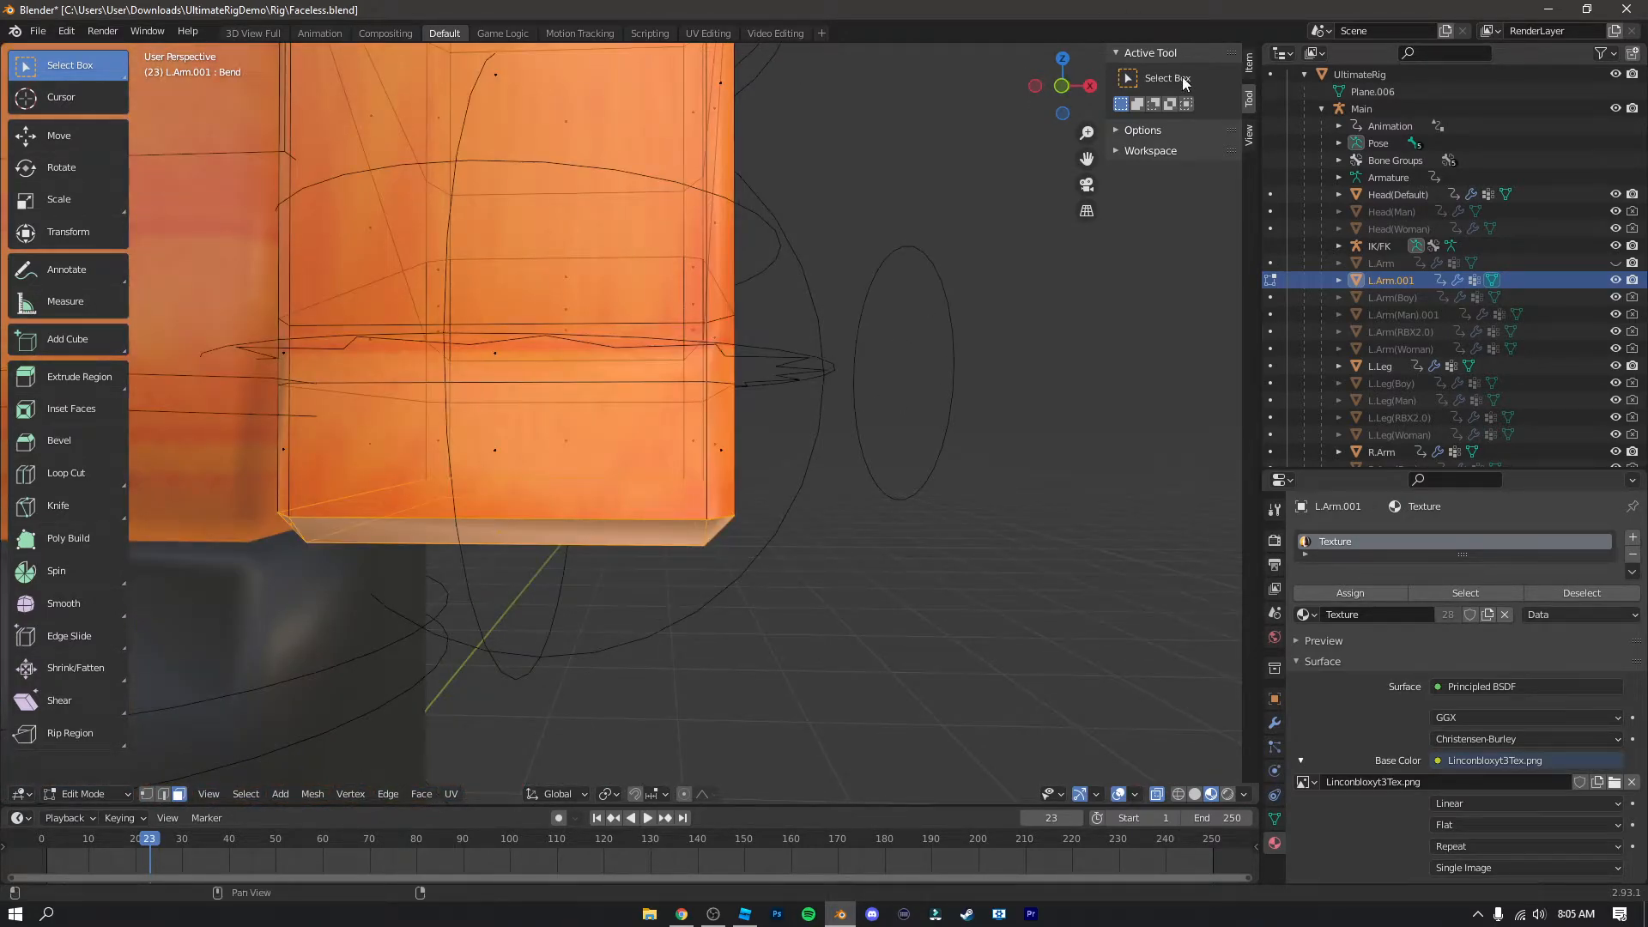
{"action": "left_click", "coordinate": [1060, 96]}
{"action": "scroll", "coordinate": [817, 364], "scroll_direction": "up", "scroll_amount": 8}
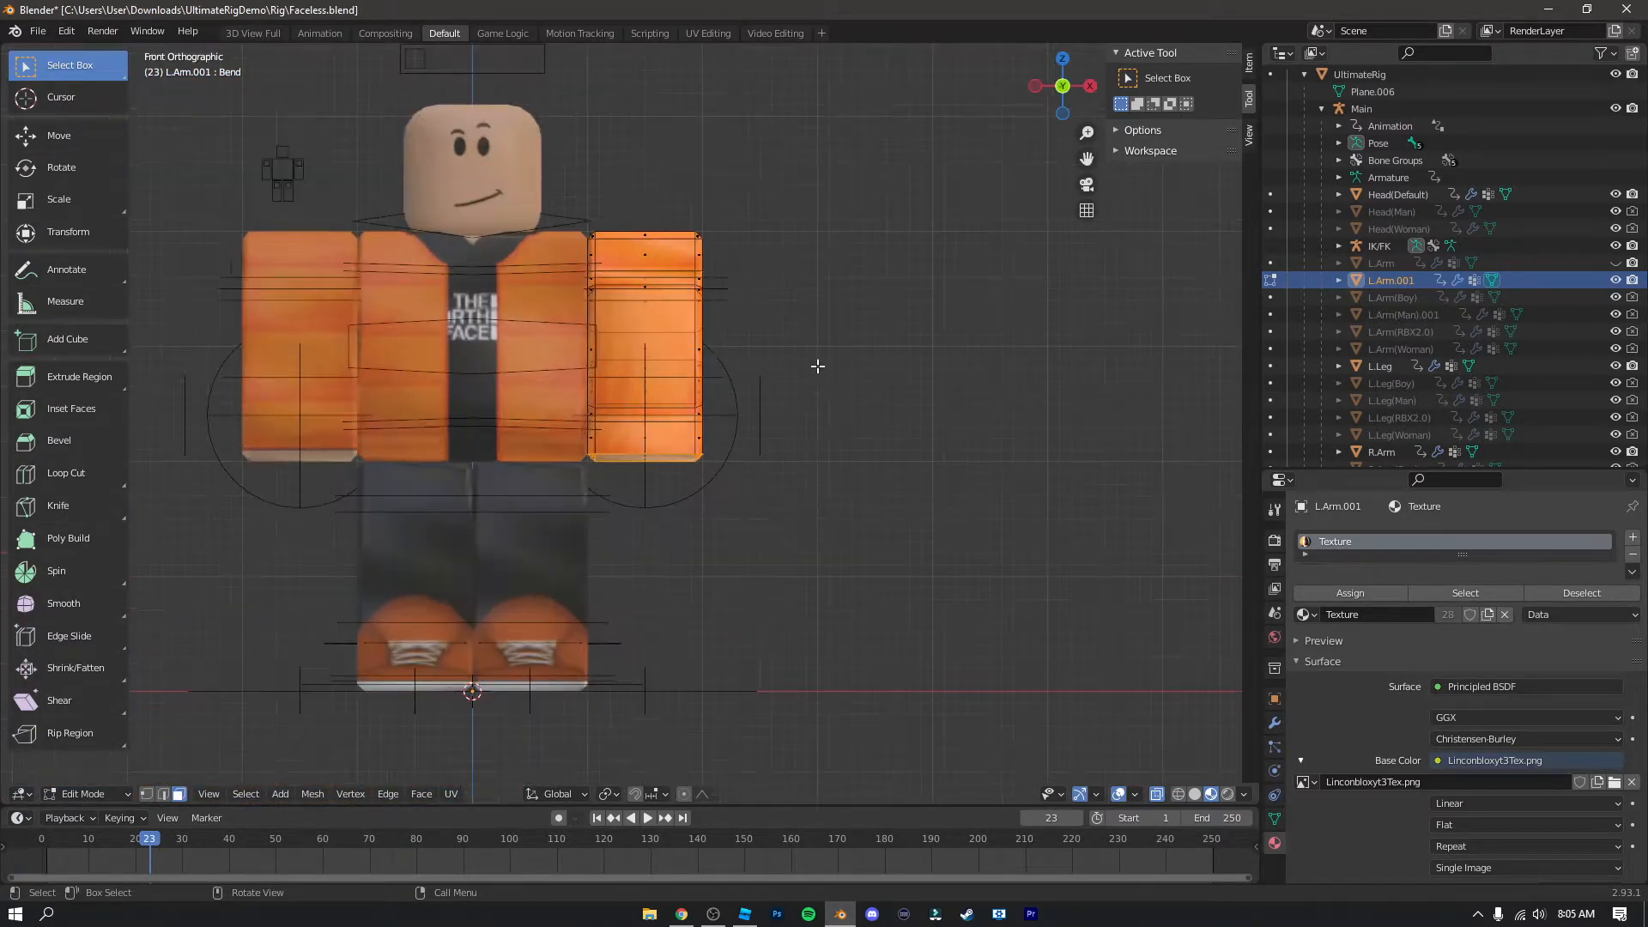
{"action": "scroll", "coordinate": [936, 508], "scroll_direction": "up", "scroll_amount": 1}
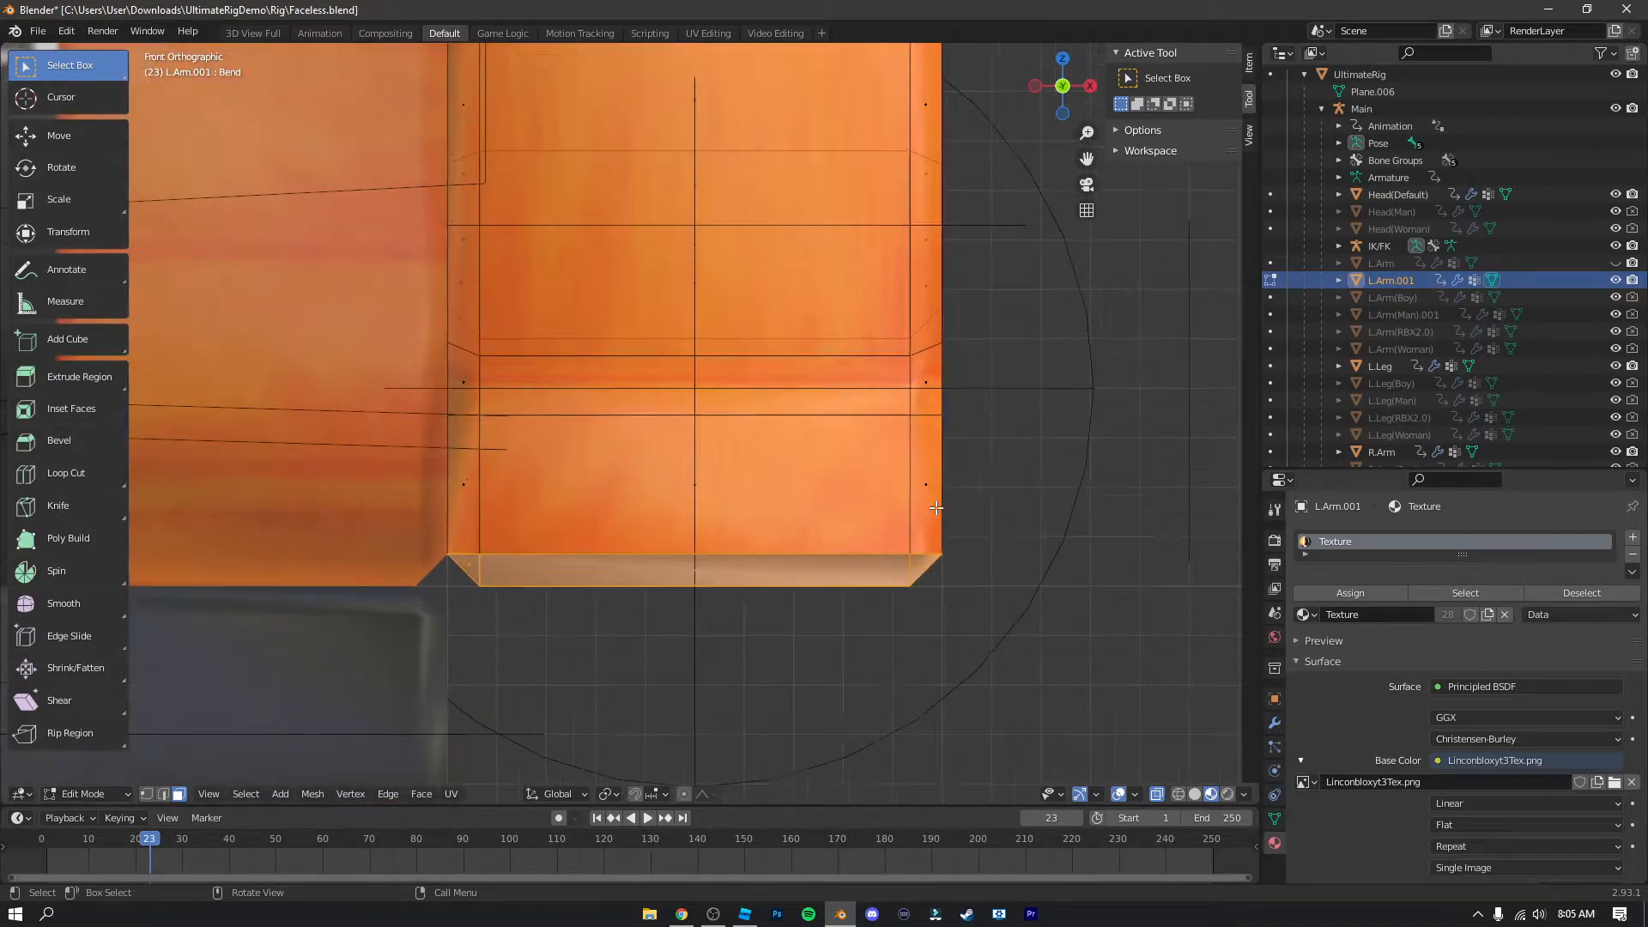
{"action": "key", "text": "x"}
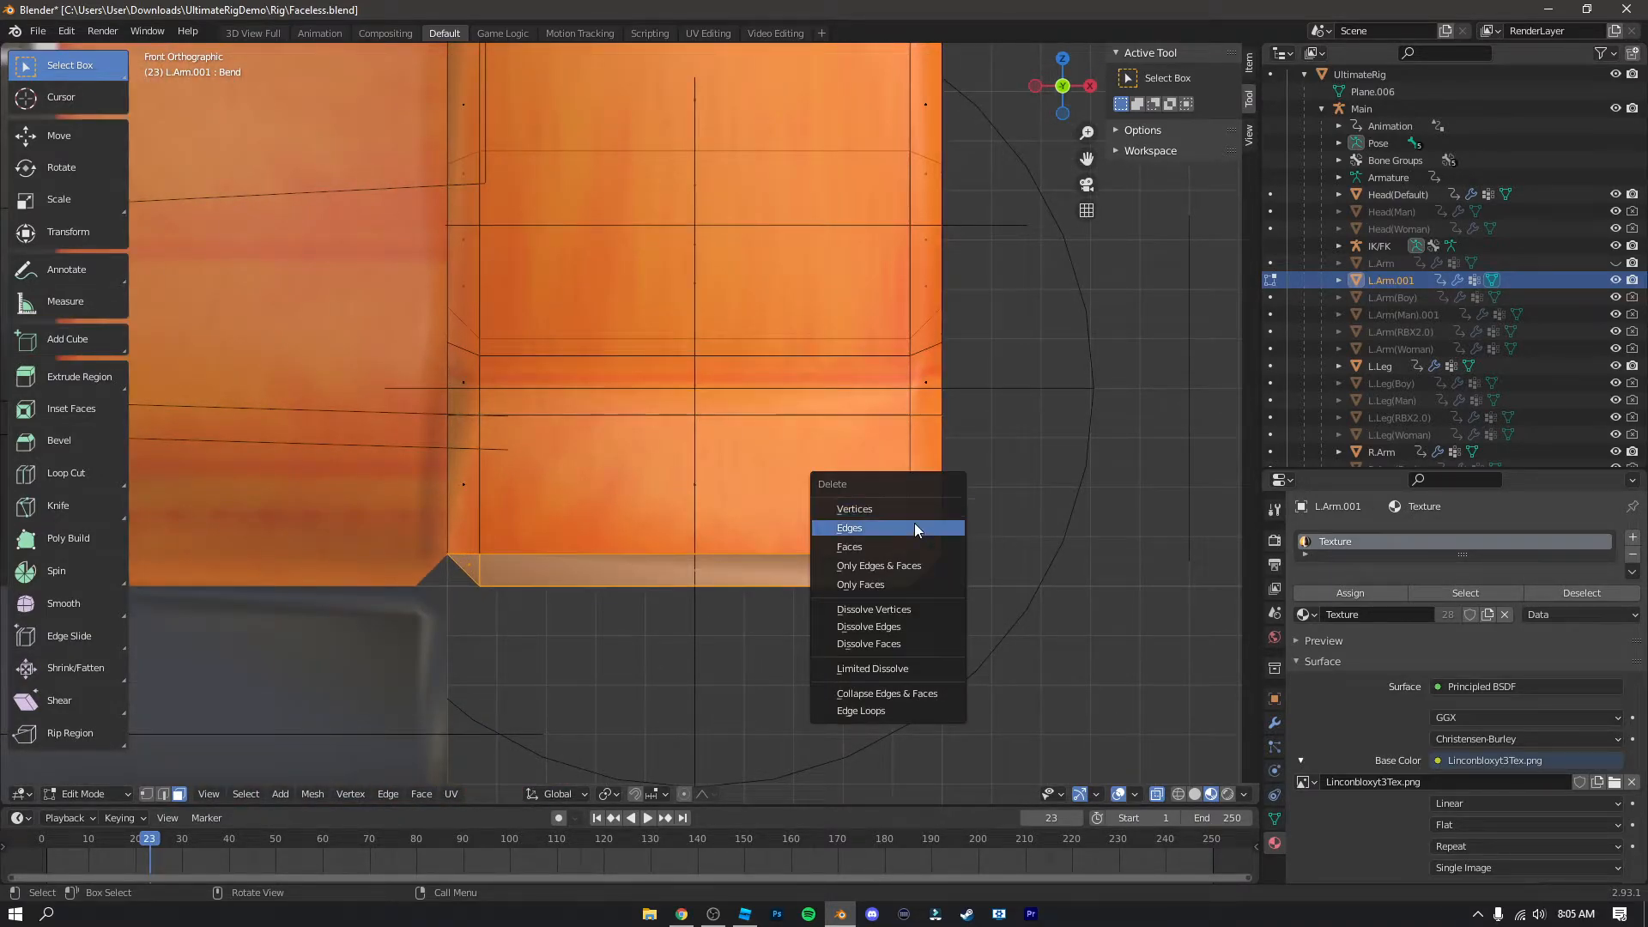
{"action": "left_click", "coordinate": [880, 545]}
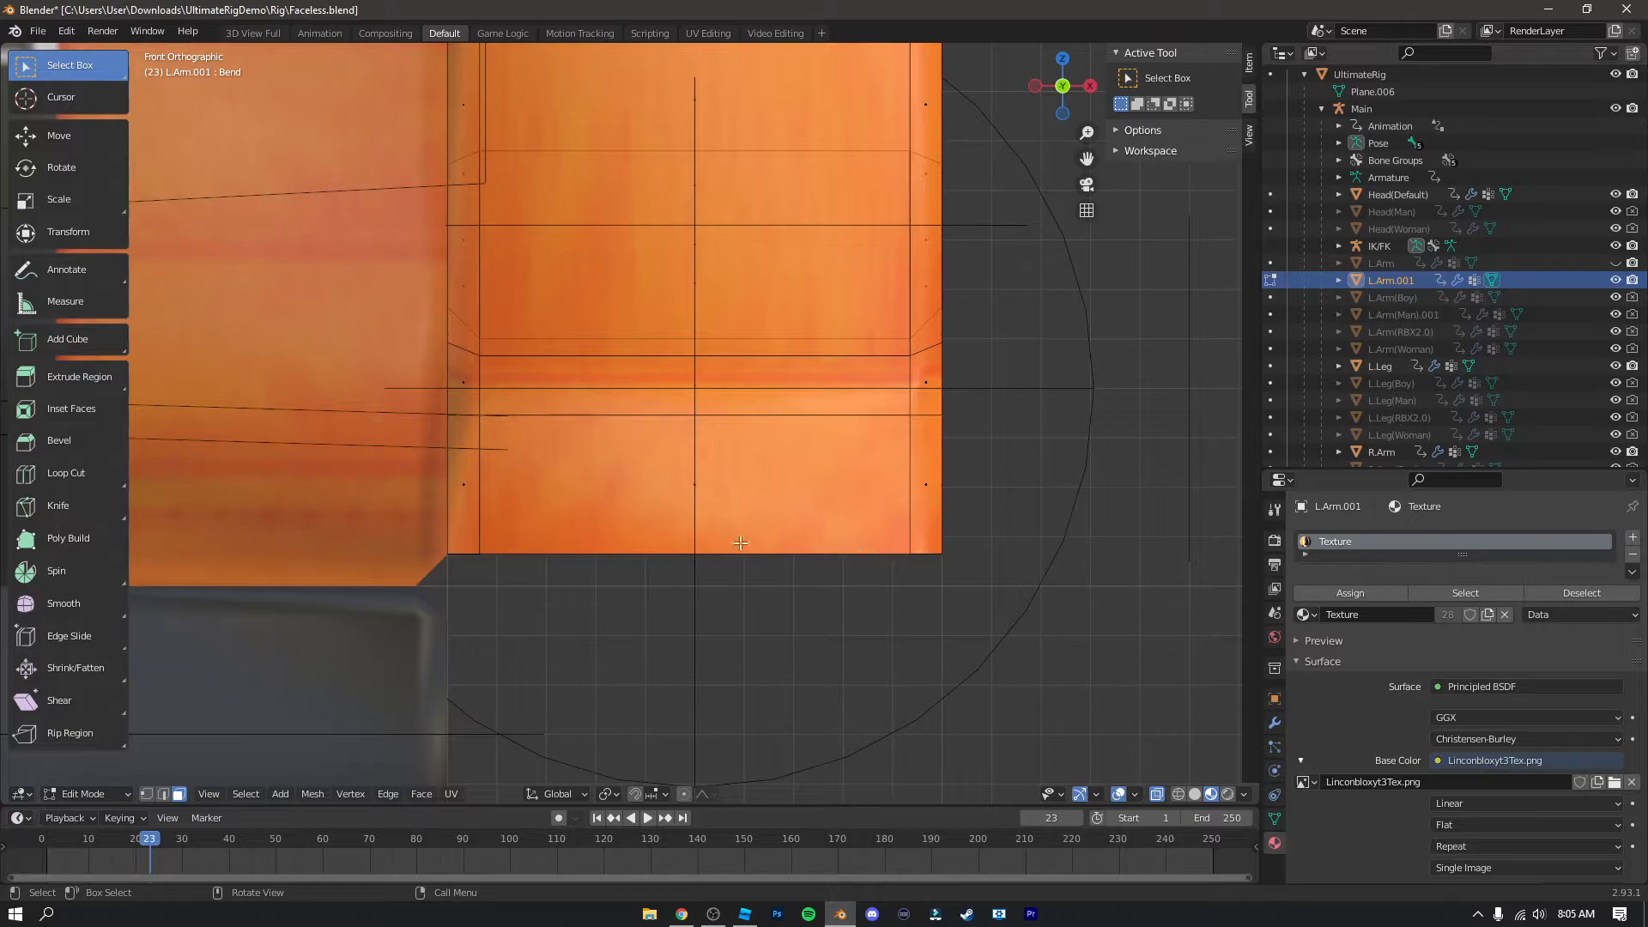
Step: Return to Object Mode and unhide the original L.Arm beneath the trimmed sleeve
{"action": "mouse_move", "coordinate": [837, 598]}
{"action": "middle_mouse_down"}
{"action": "mouse_move", "coordinate": [798, 585]}
{"action": "mouse_move", "coordinate": [828, 596]}
{"action": "middle_mouse_up"}
{"action": "scroll", "coordinate": [812, 588], "scroll_direction": "down", "scroll_amount": 5}
{"action": "scroll", "coordinate": [829, 597], "scroll_direction": "down", "scroll_amount": 7}
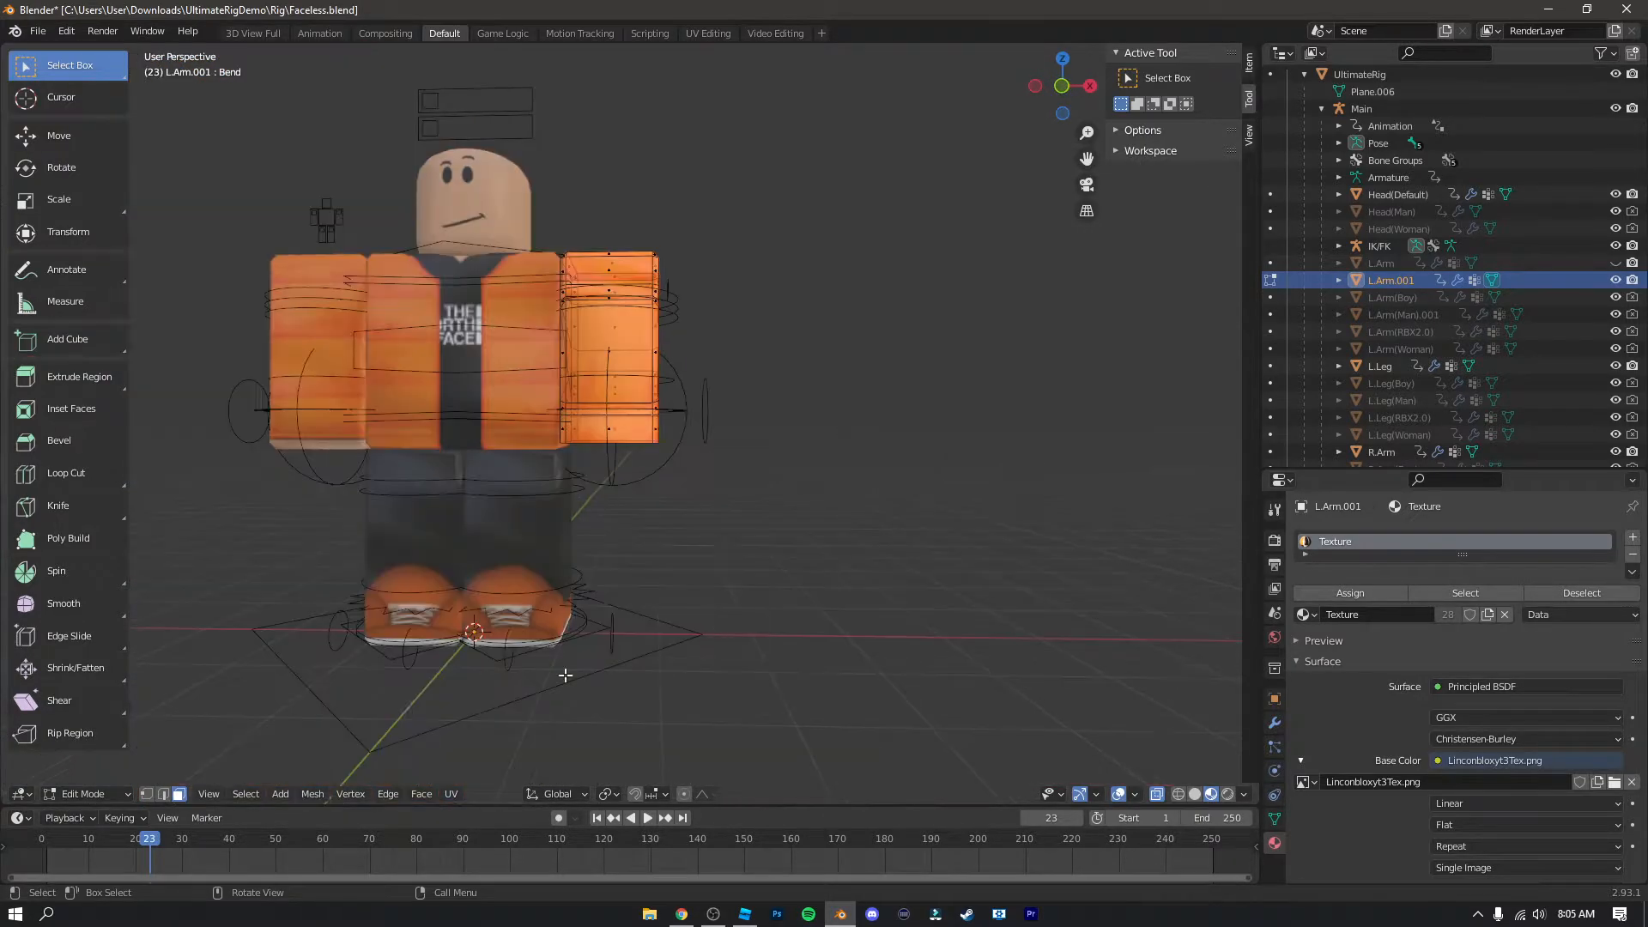
{"action": "left_click", "coordinate": [100, 790]}
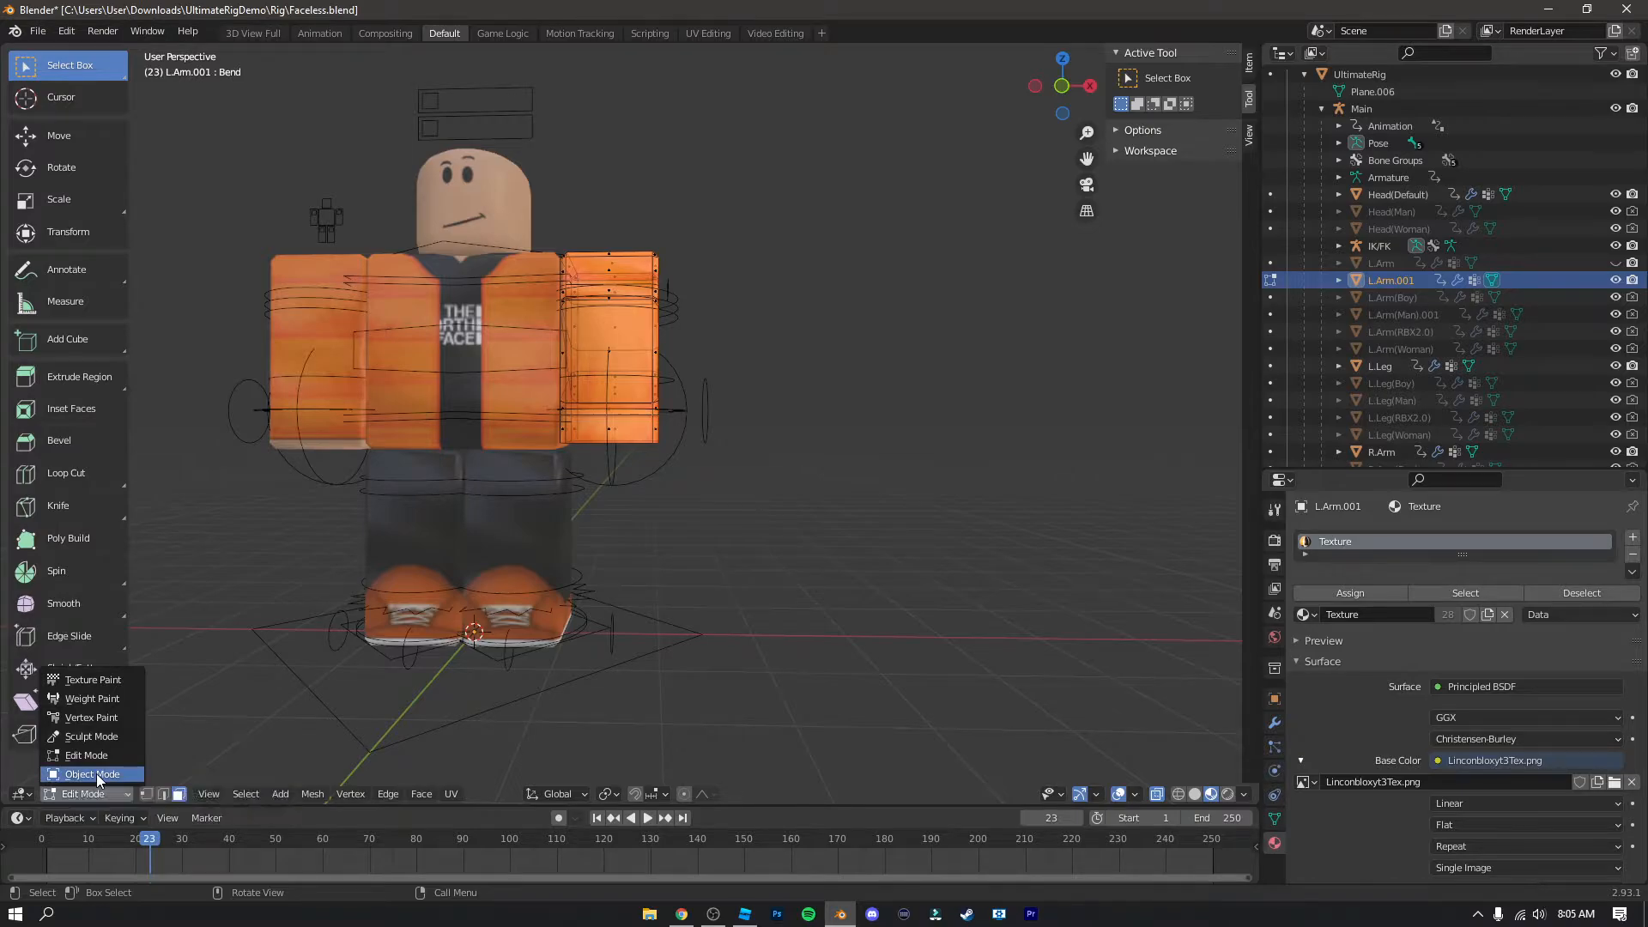
{"action": "left_click", "coordinate": [96, 775]}
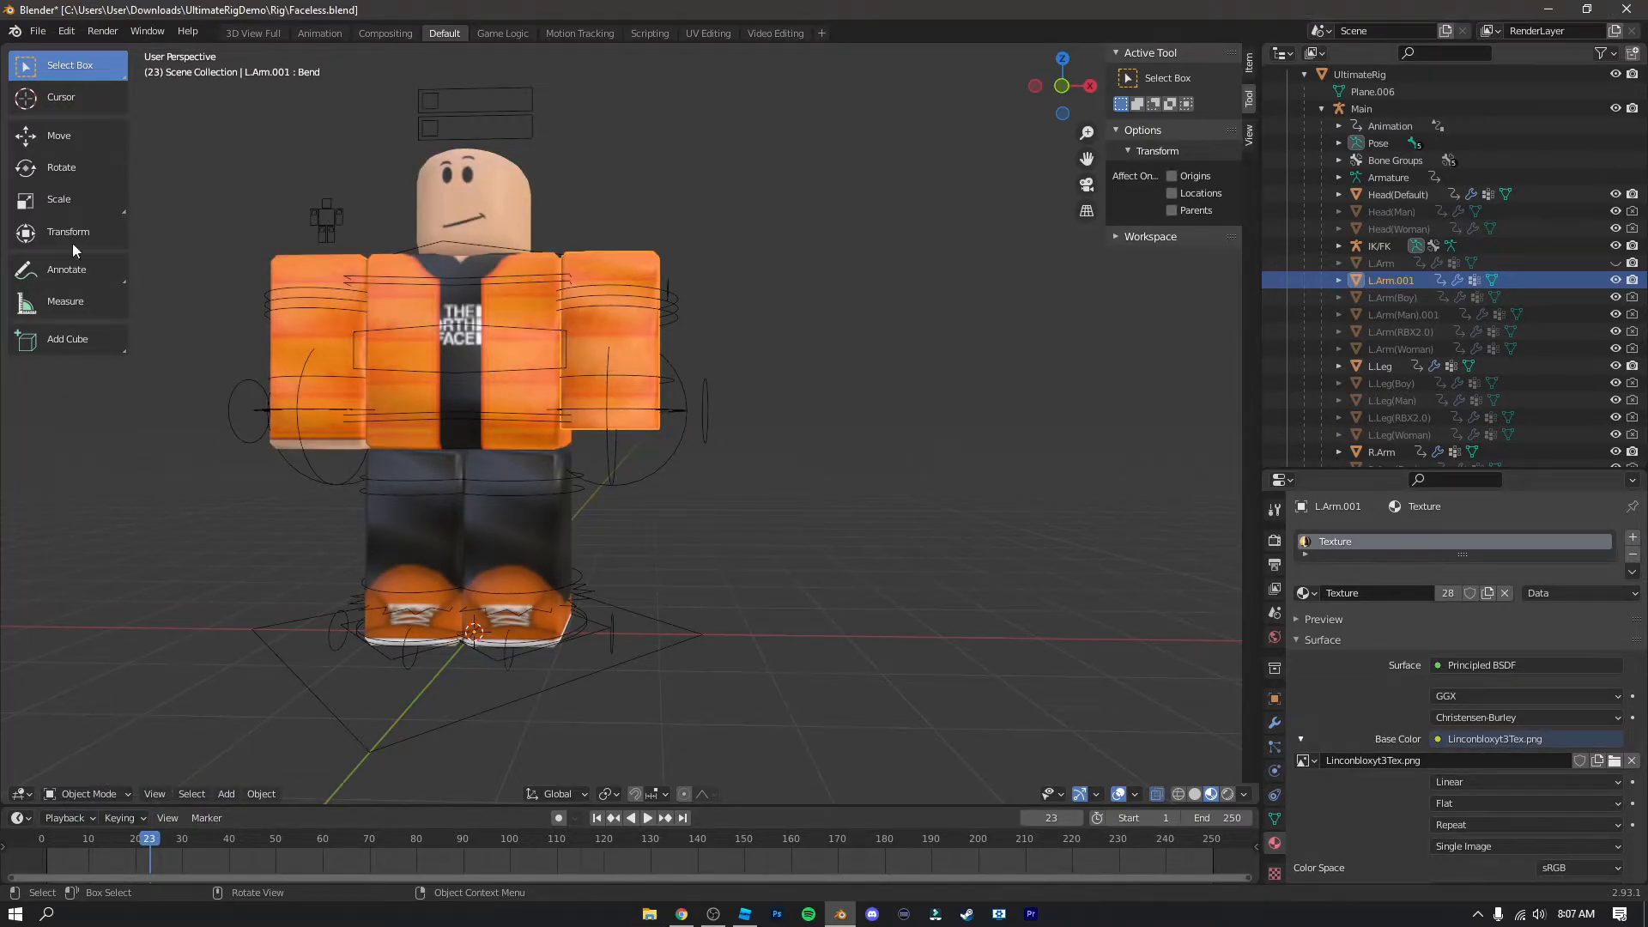
{"action": "scroll", "coordinate": [684, 522], "scroll_direction": "up", "scroll_amount": 3}
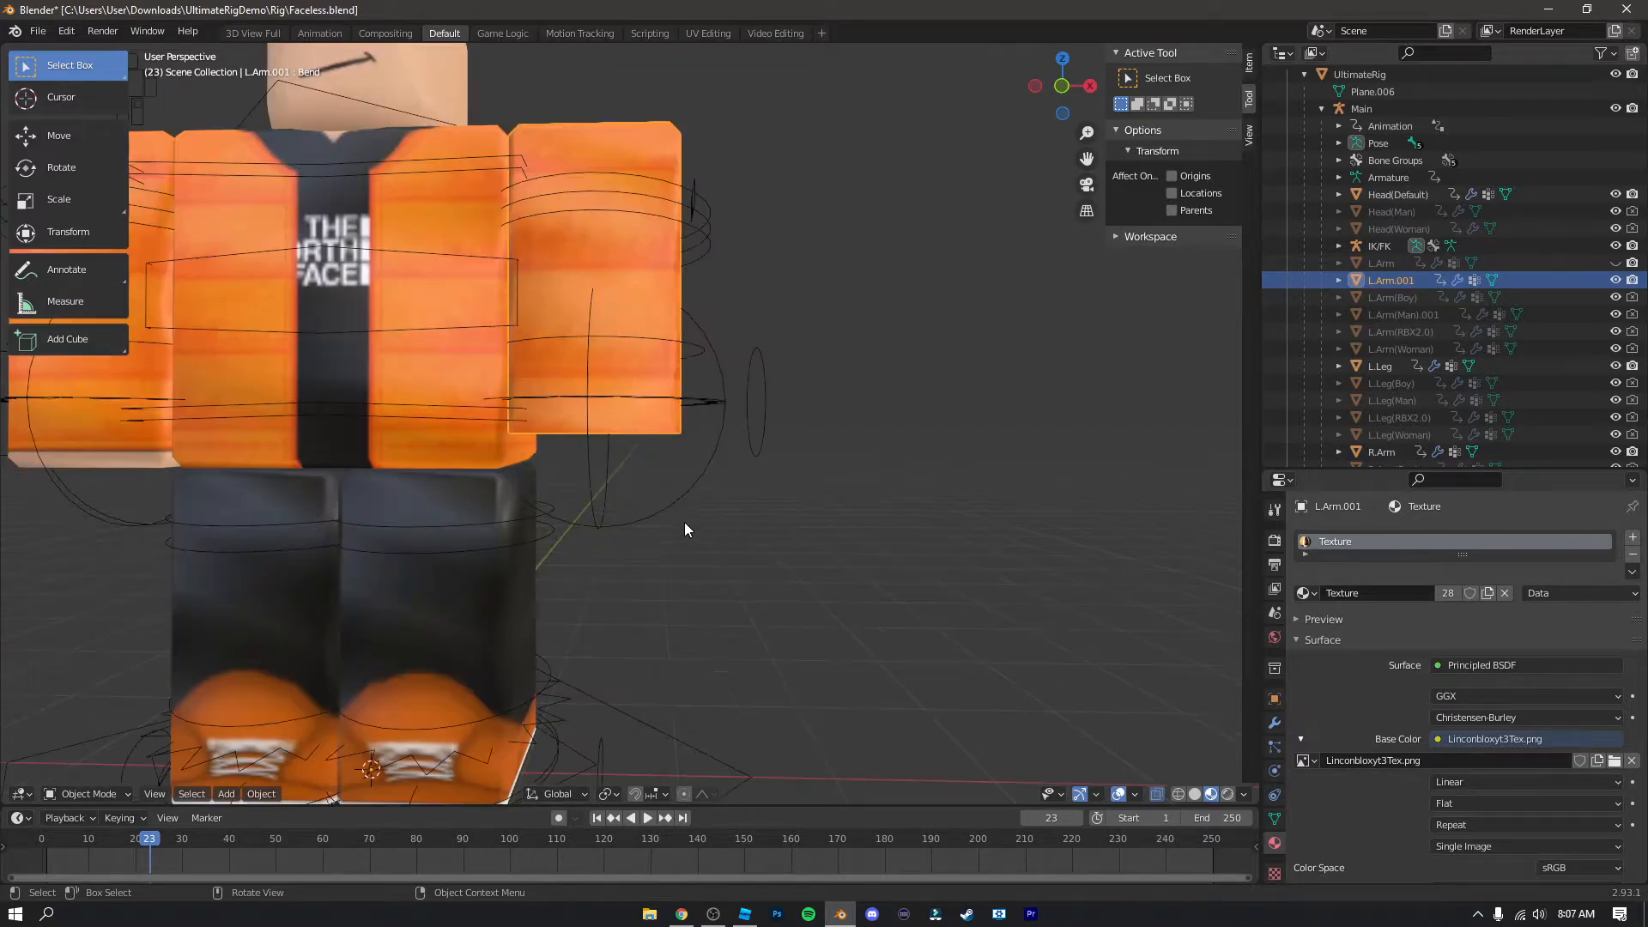
{"action": "mouse_move", "coordinate": [684, 522]}
{"action": "middle_mouse_down"}
{"action": "mouse_move", "coordinate": [687, 560]}
{"action": "mouse_move", "coordinate": [681, 529]}
{"action": "middle_mouse_up"}
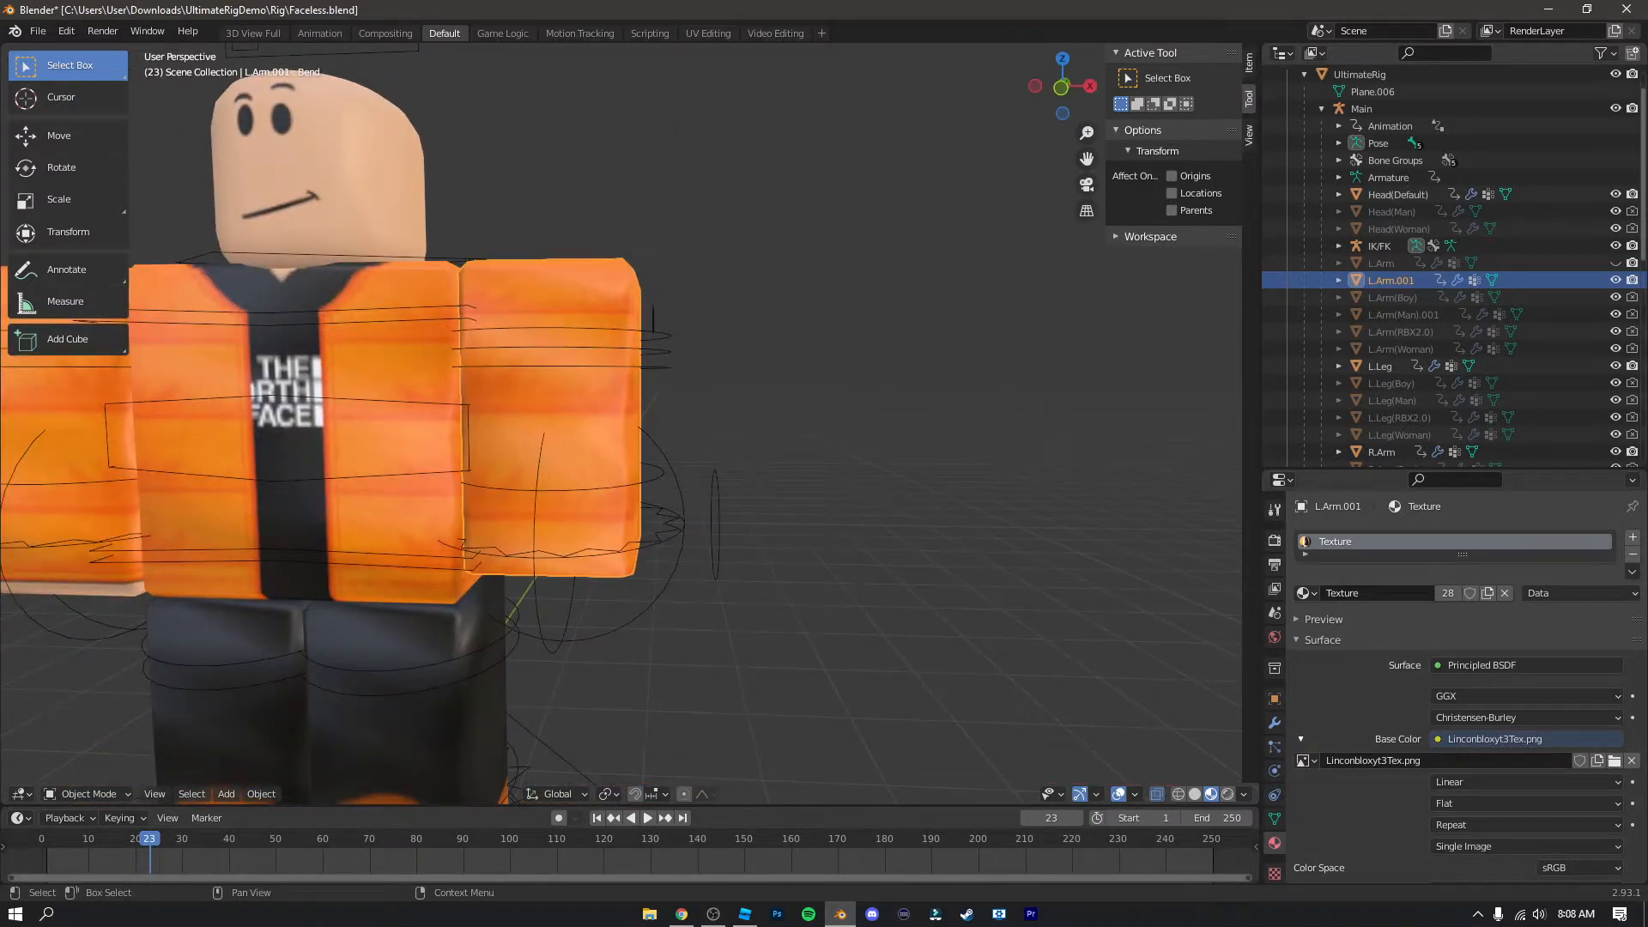
{"action": "left_click", "coordinate": [1615, 262]}
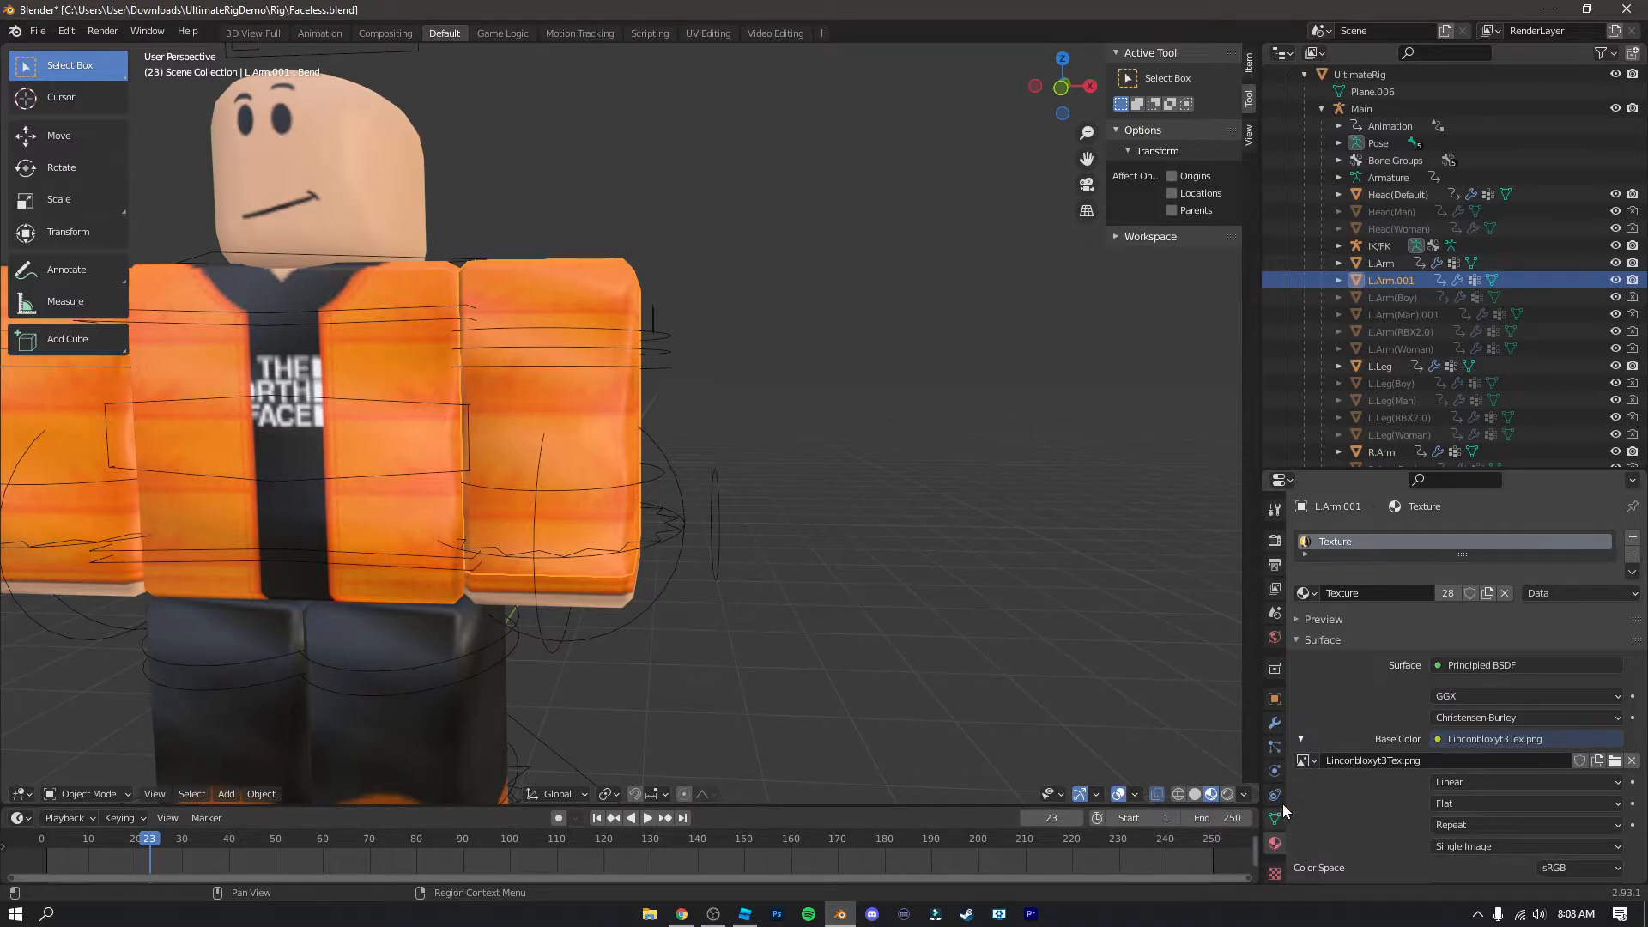
Step: Make a copy of L.Arm.001's Texture material, rename it Skin, and reassign the original Texture material to L.Arm.001
{"action": "left_click", "coordinate": [1305, 594]}
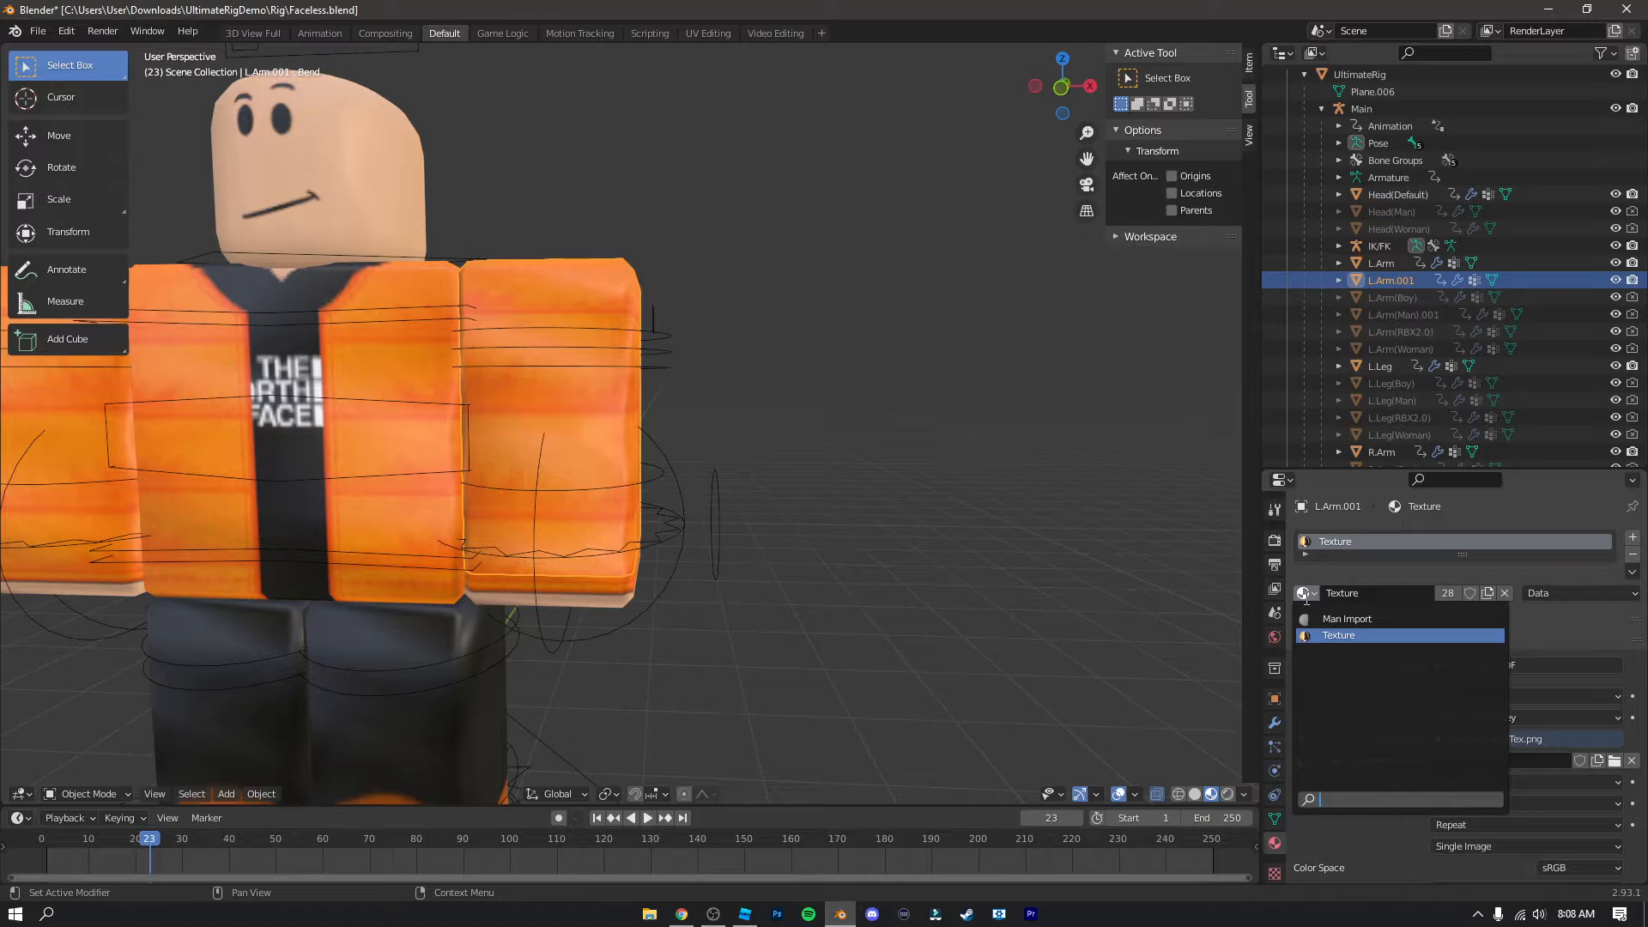
{"action": "left_click", "coordinate": [1490, 590]}
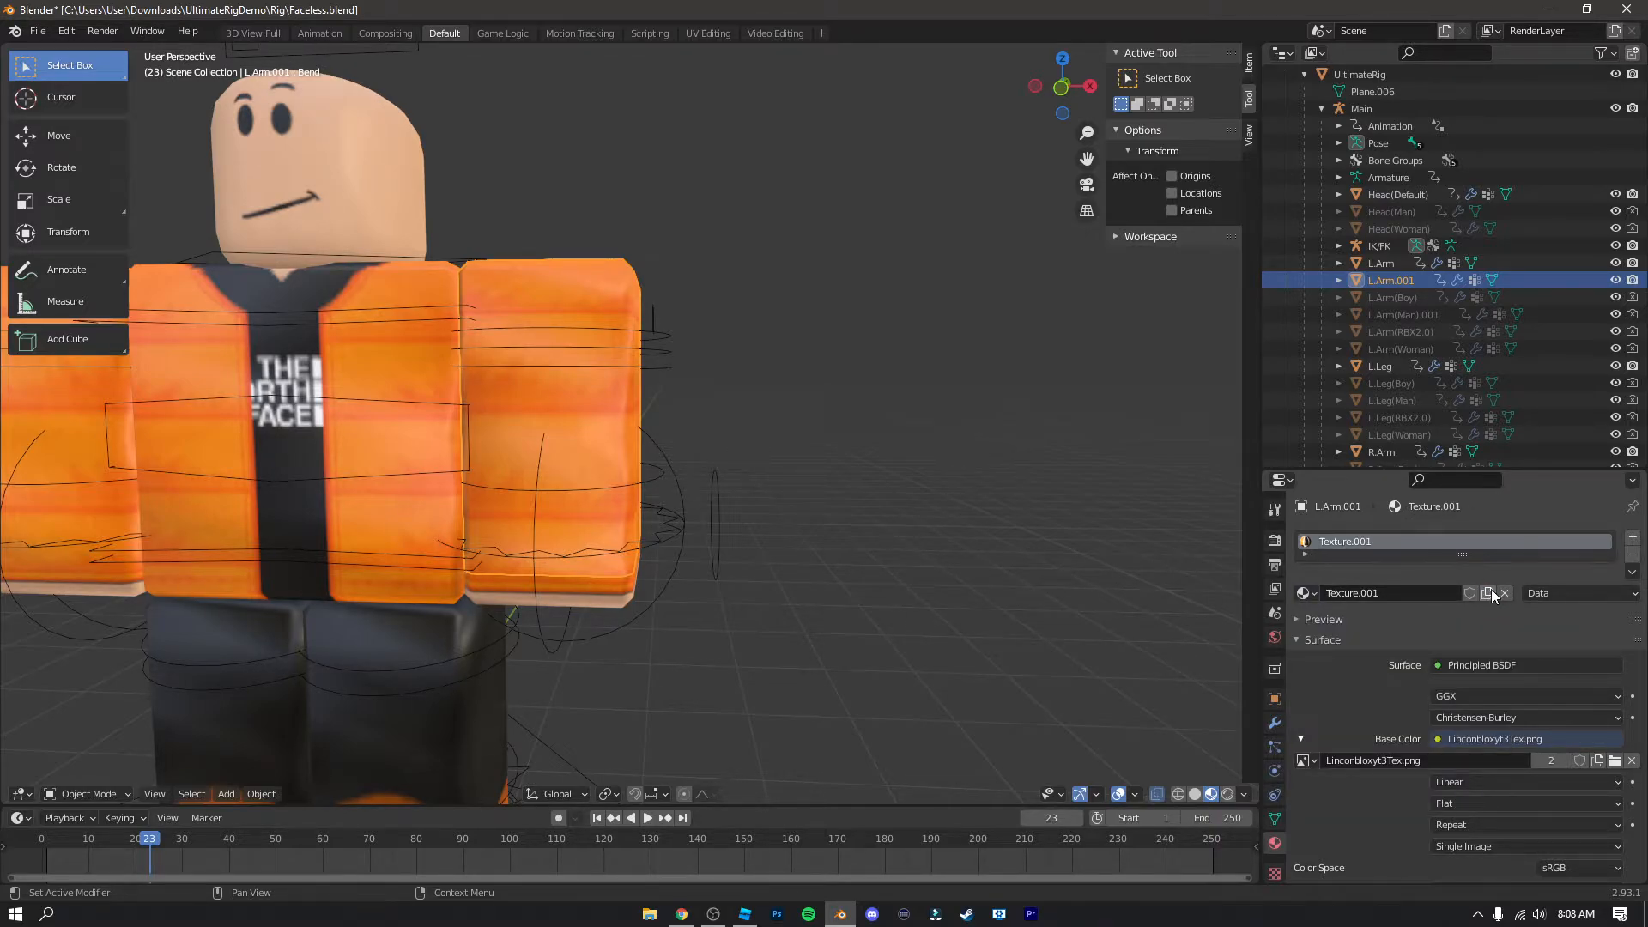
{"action": "left_click", "coordinate": [1305, 593]}
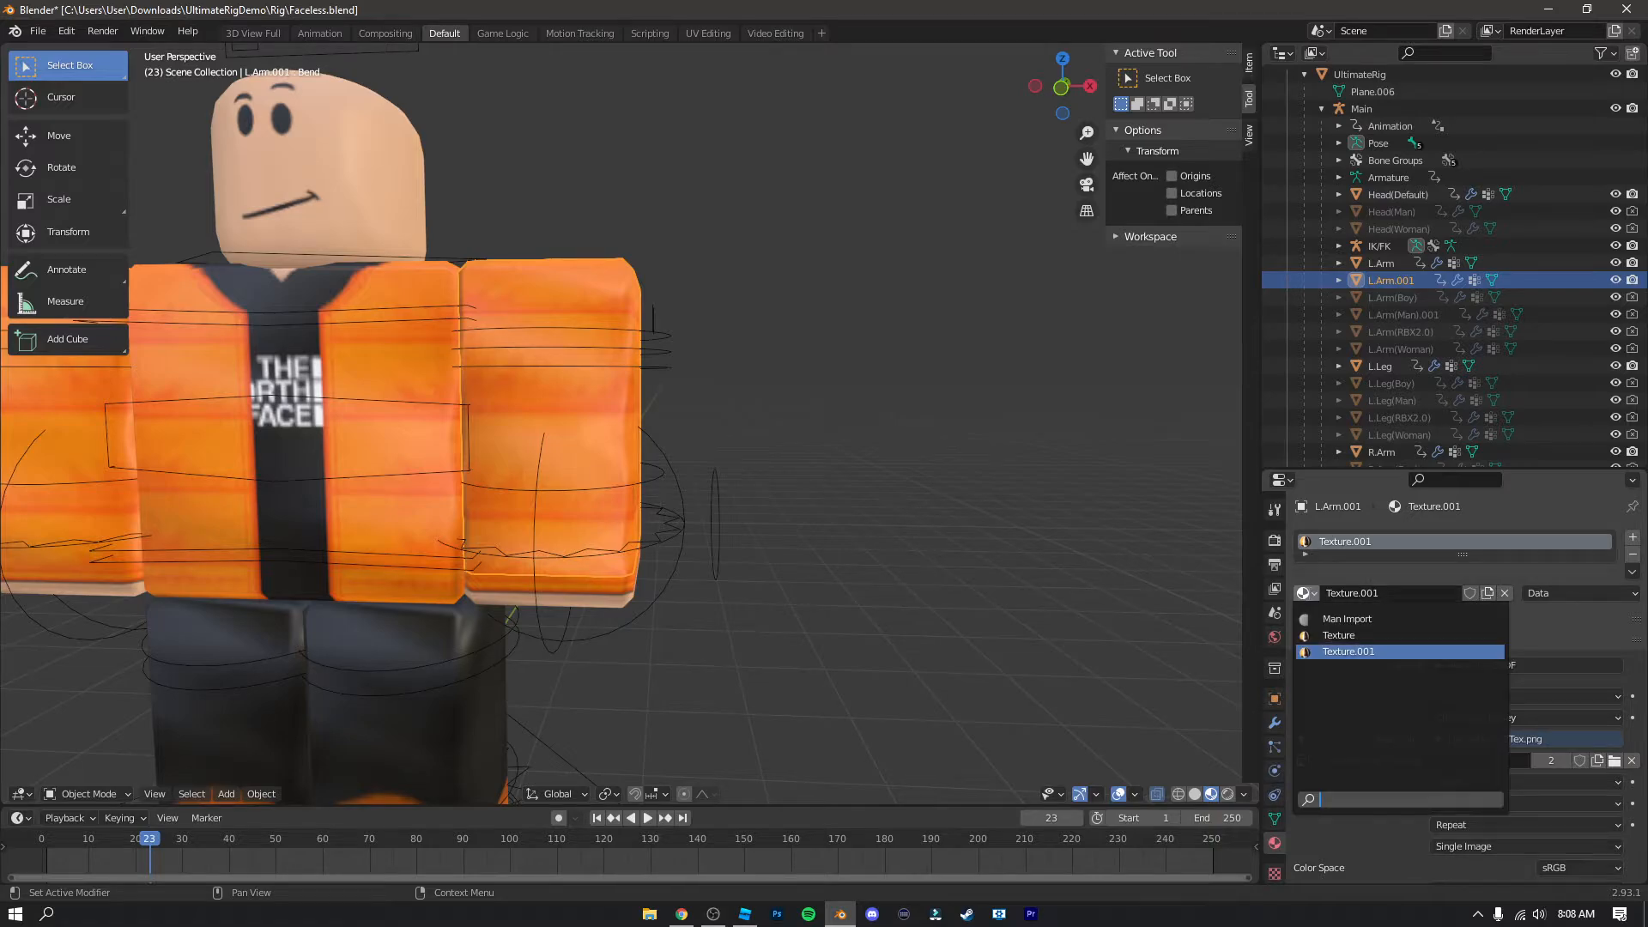
{"action": "double_click", "coordinate": [1359, 592]}
{"action": "type", "text": "S"}
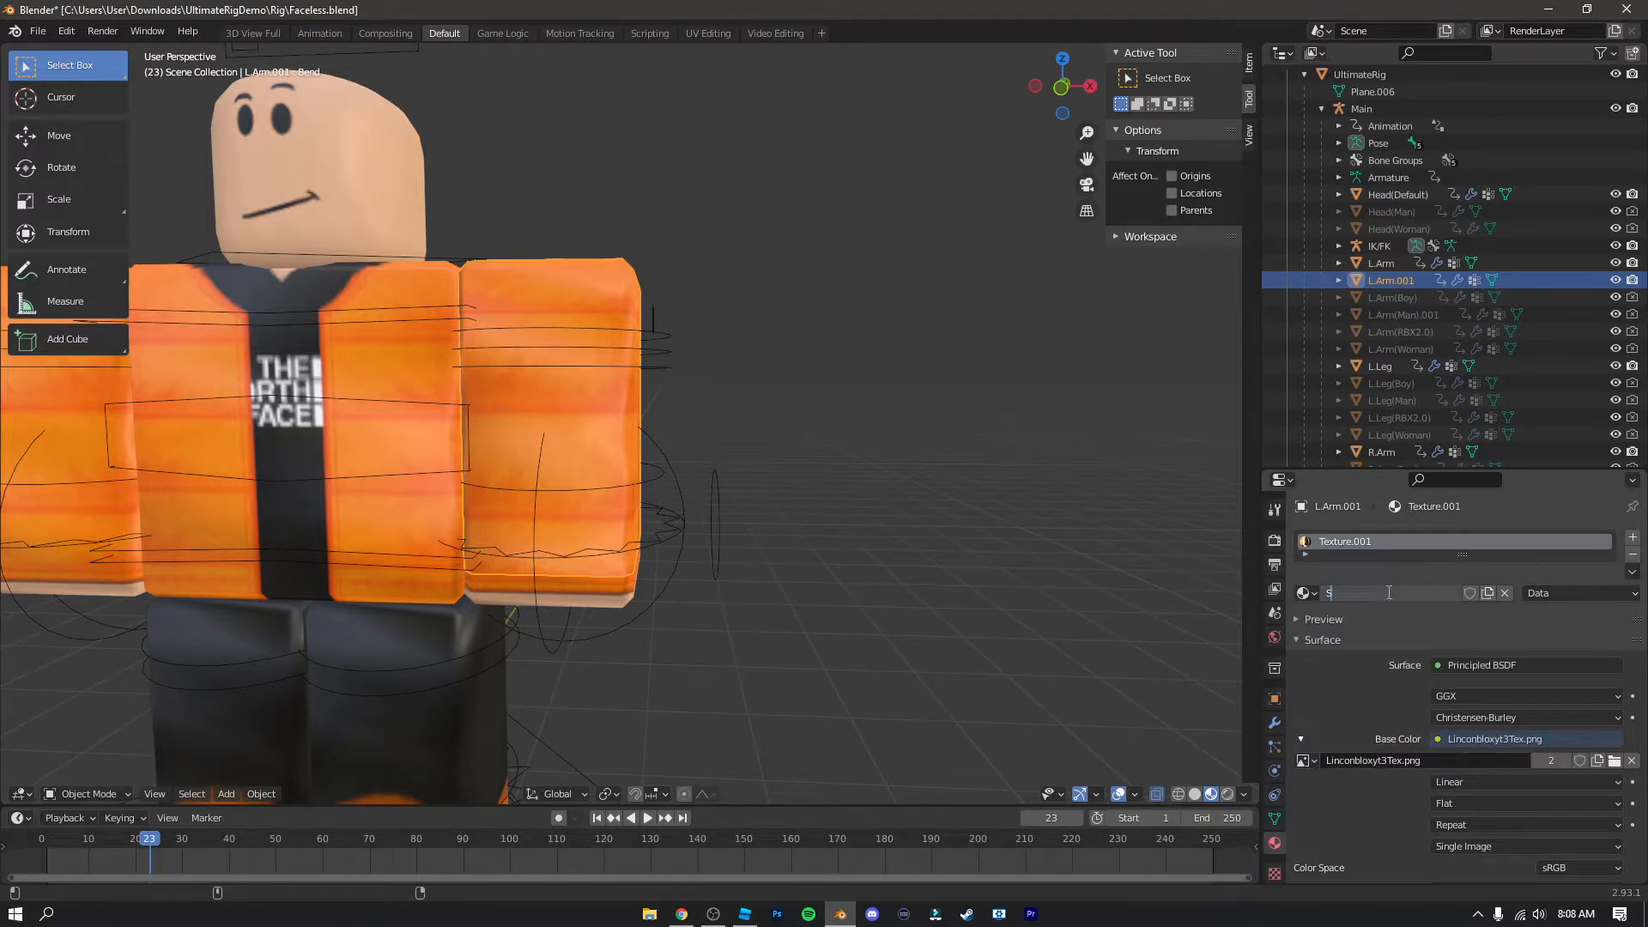
{"action": "type", "text": "kin"}
{"action": "key", "text": "Return"}
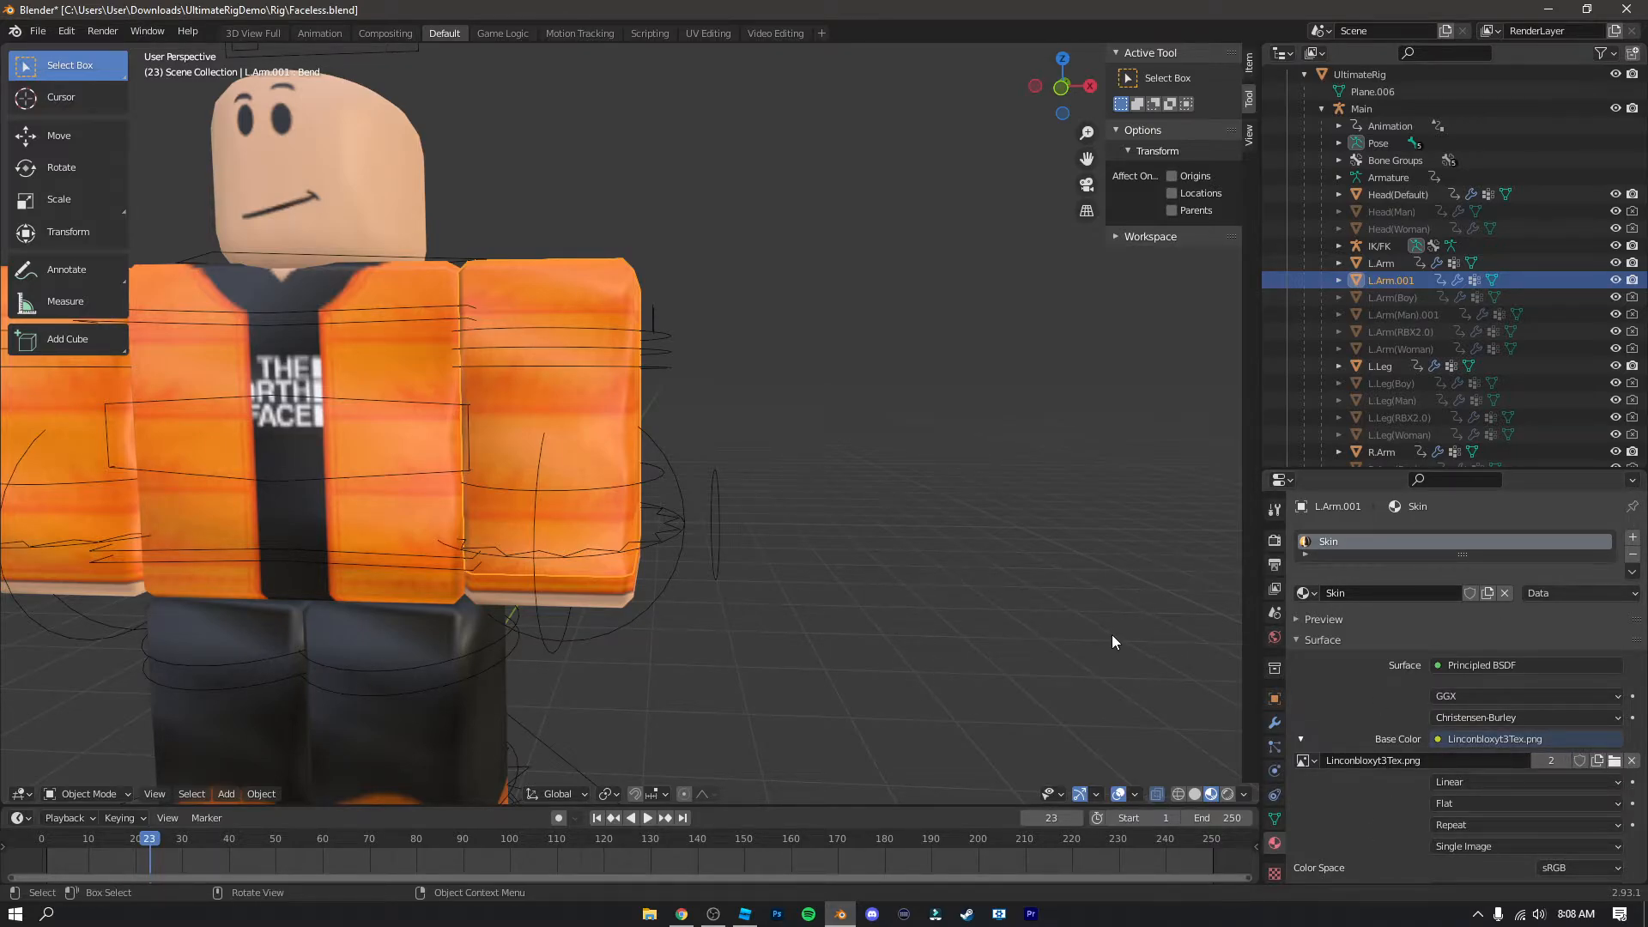
{"action": "left_click", "coordinate": [1304, 593]}
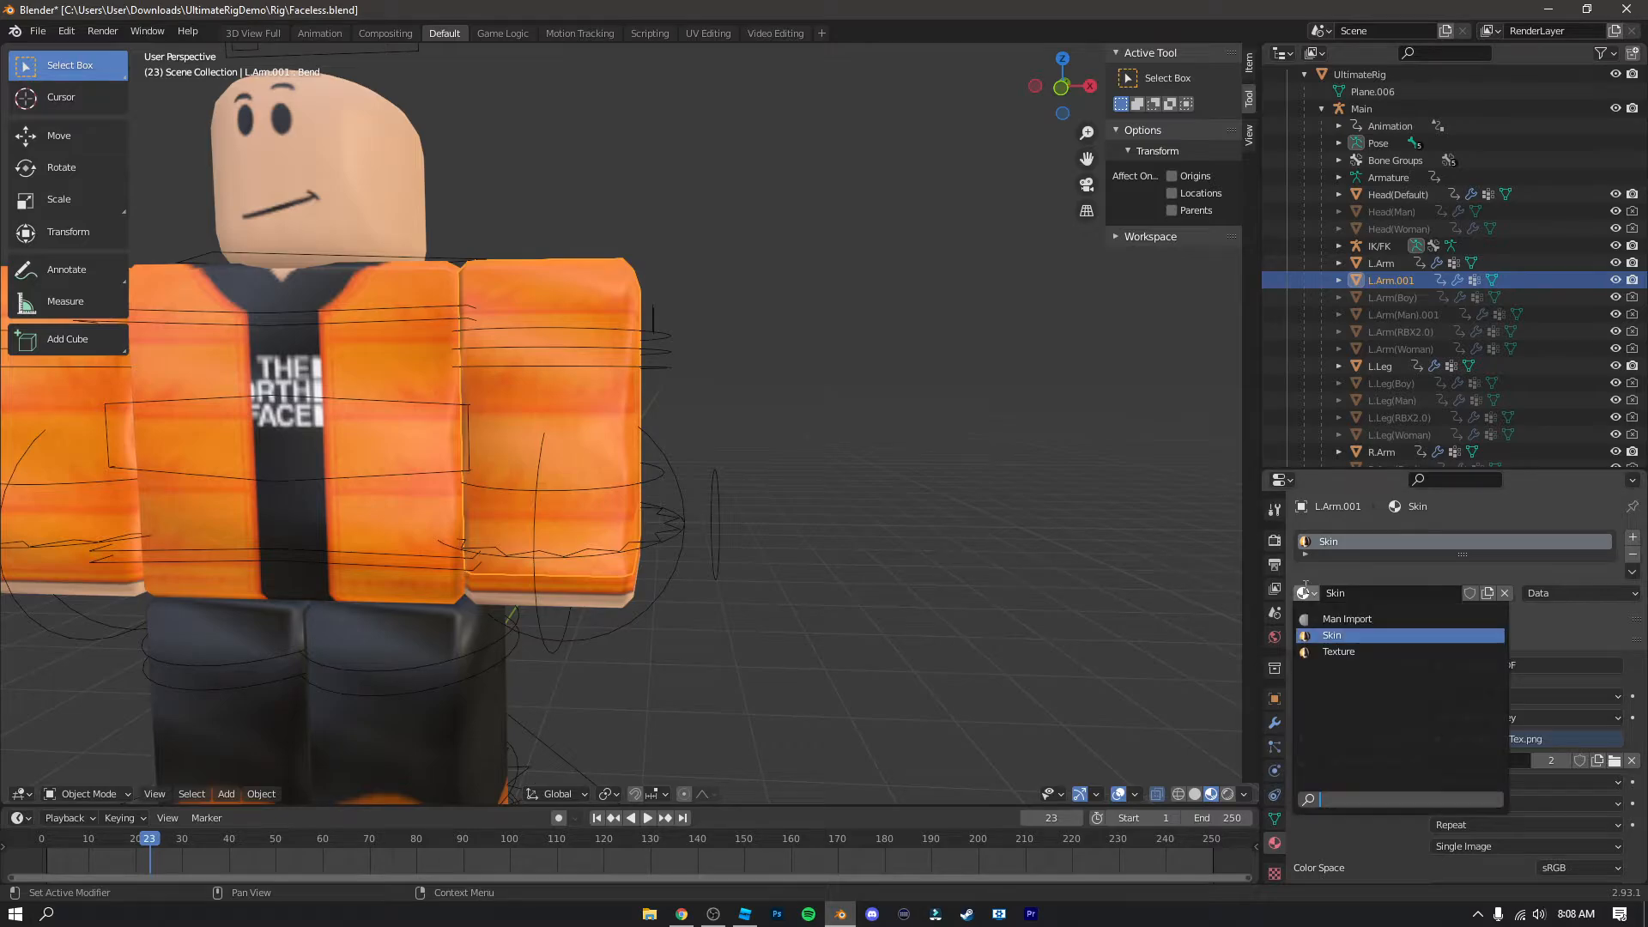
{"action": "left_click", "coordinate": [1342, 646]}
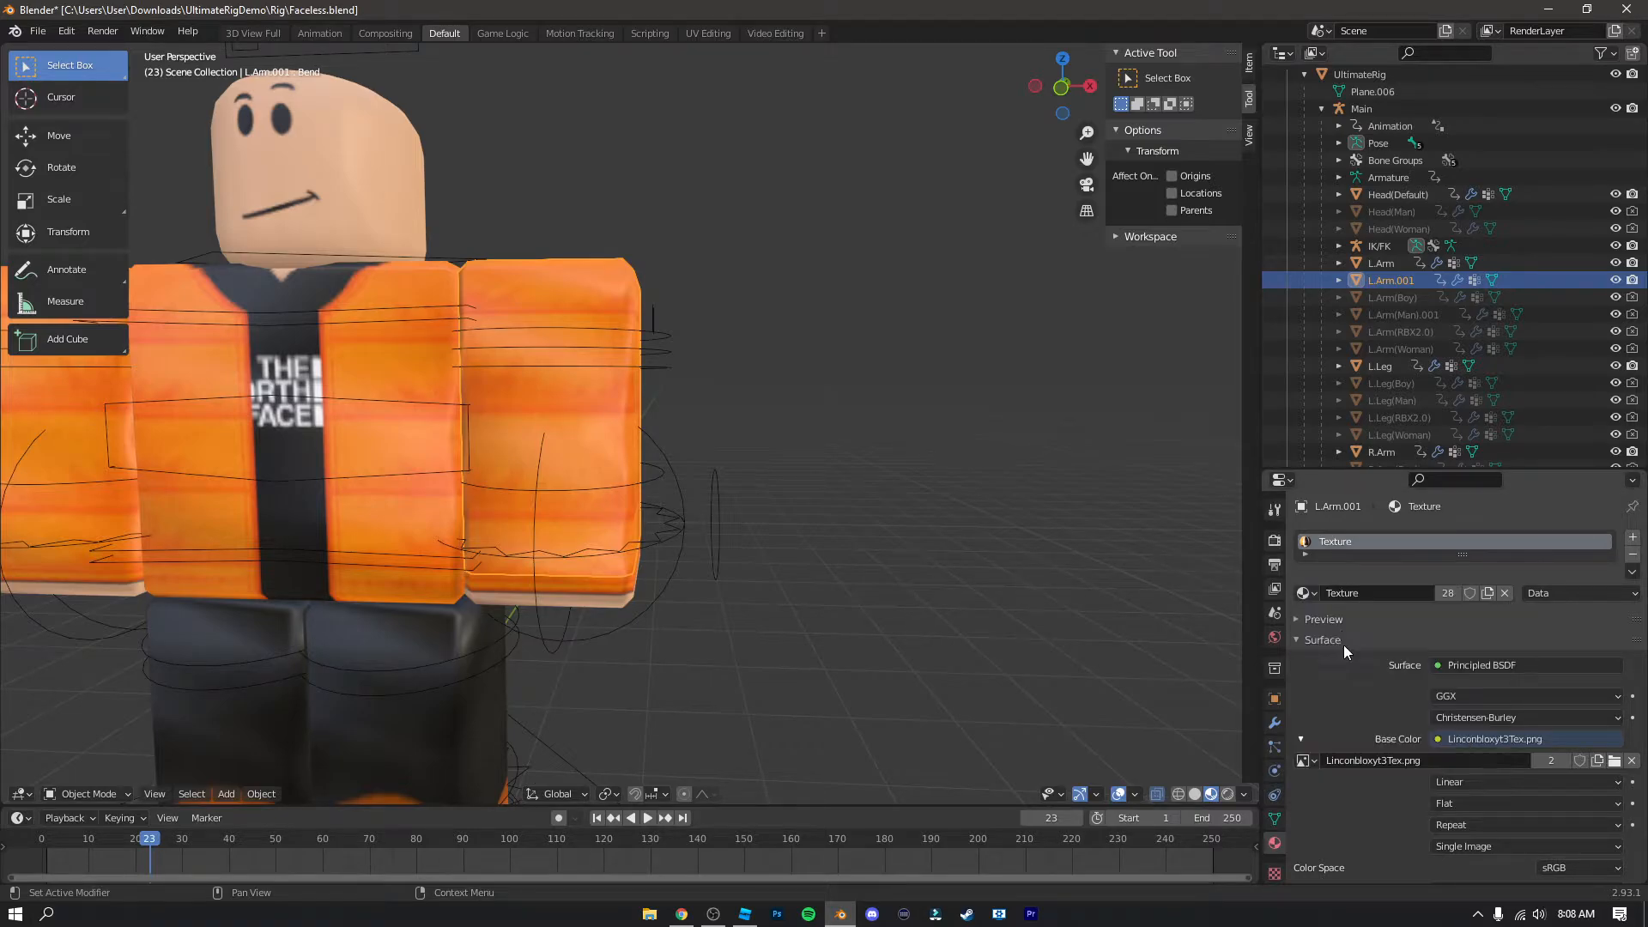
Step: Assign the Skin material to L.Arm and use Hue Saturation Value as its base color input
{"action": "left_click", "coordinate": [1392, 262]}
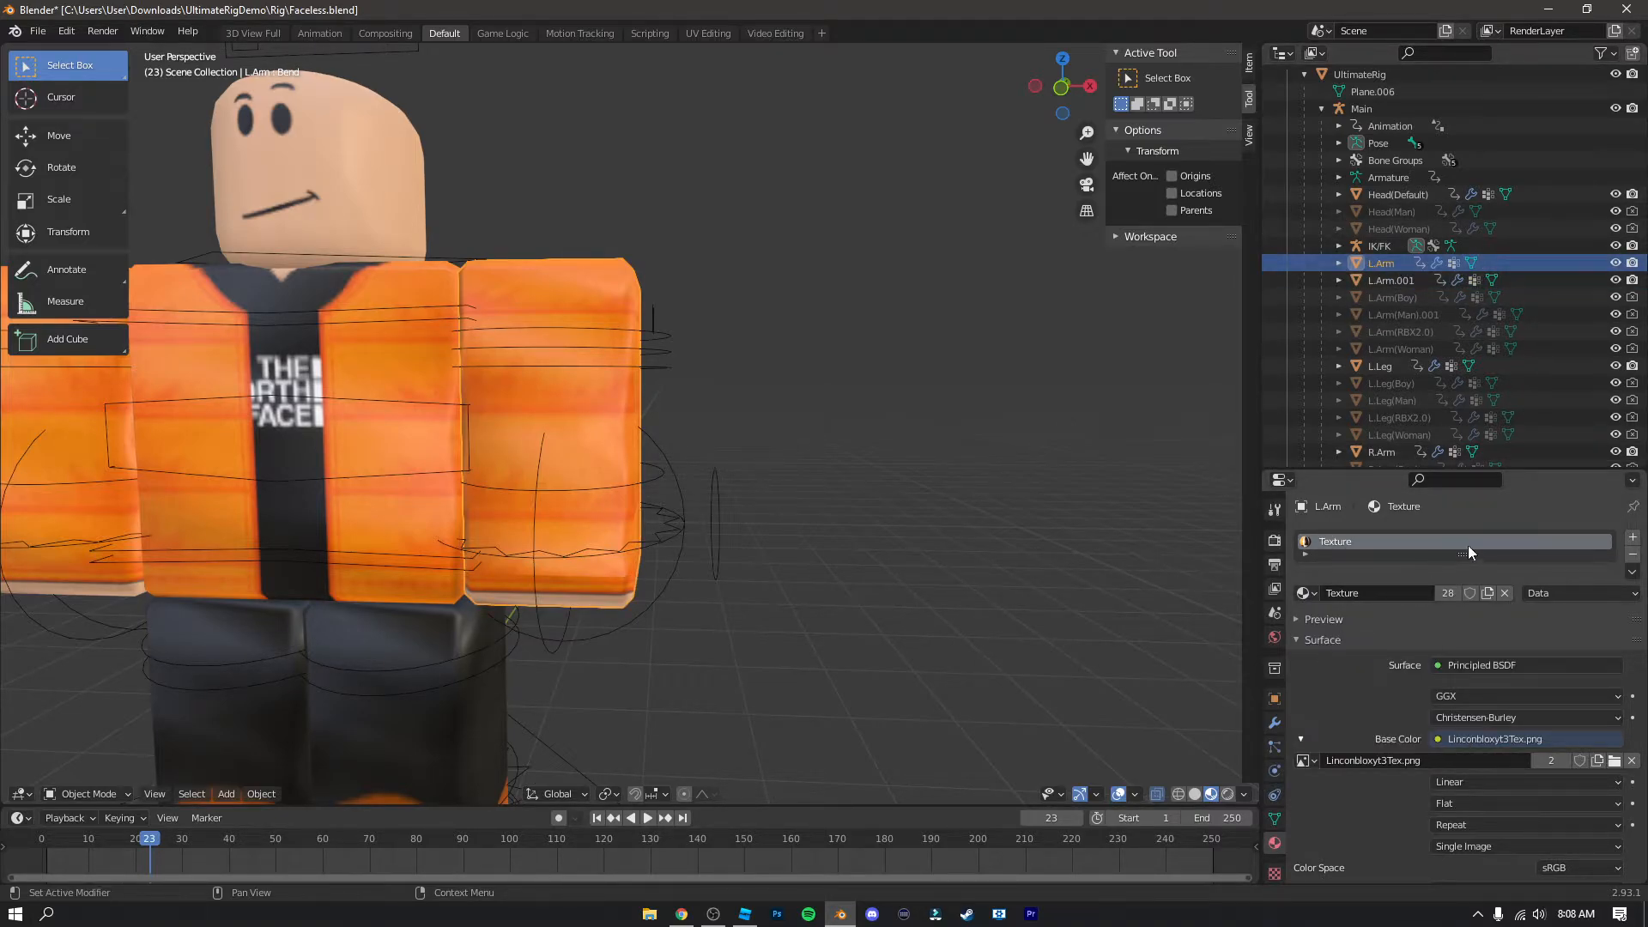
{"action": "left_click", "coordinate": [1306, 592]}
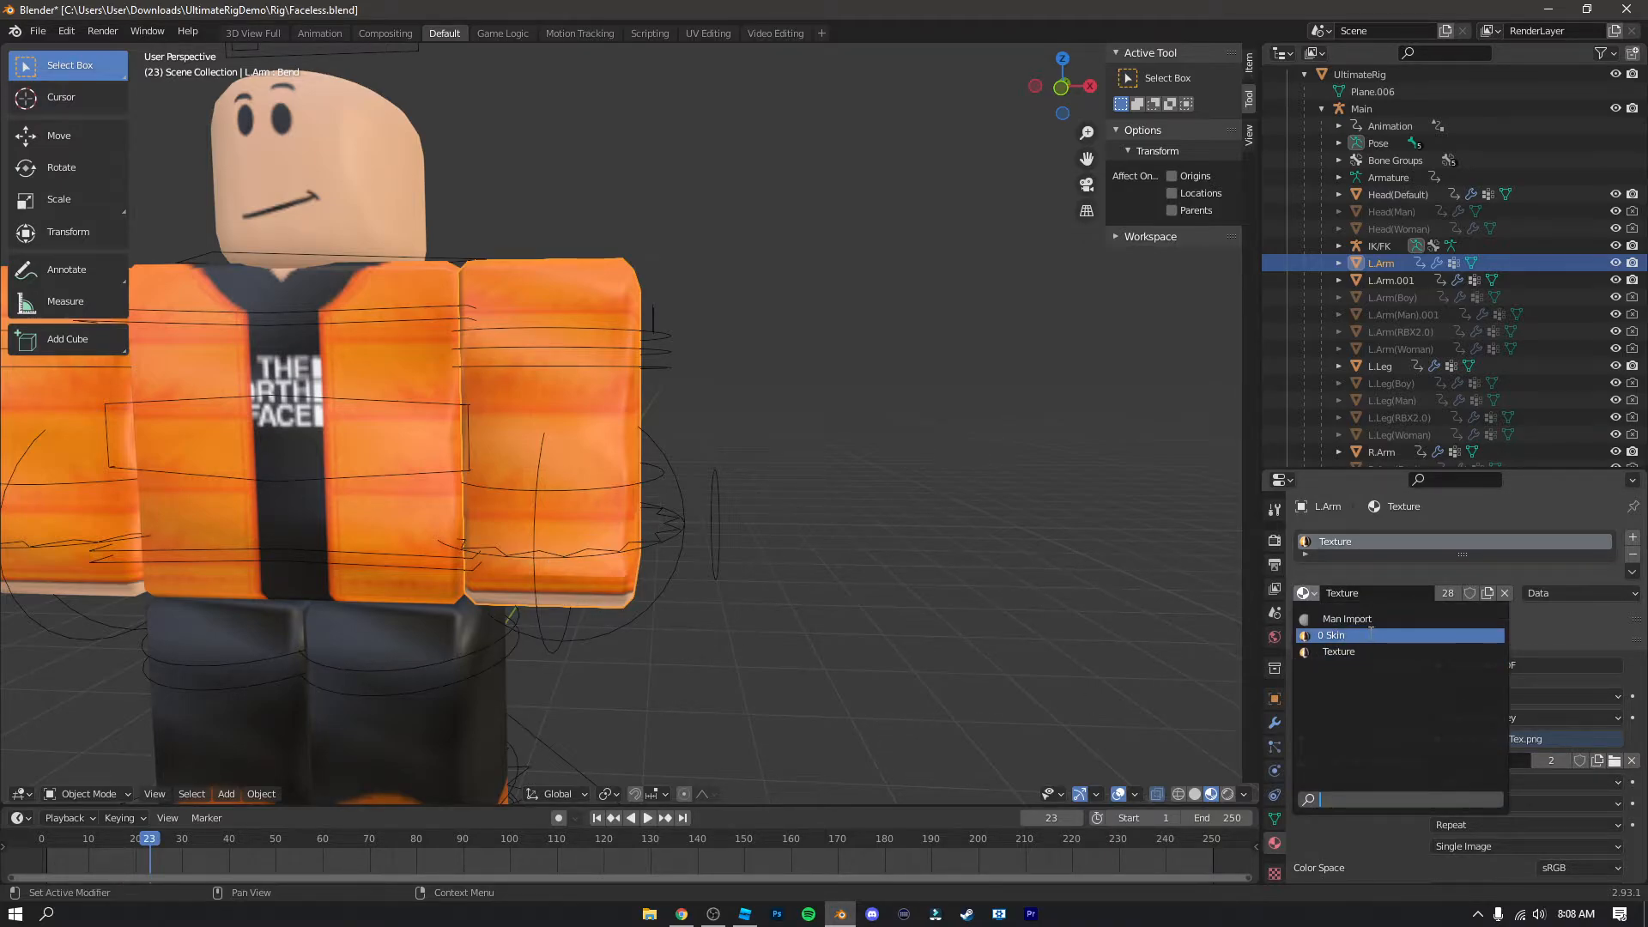
{"action": "left_click", "coordinate": [1370, 634]}
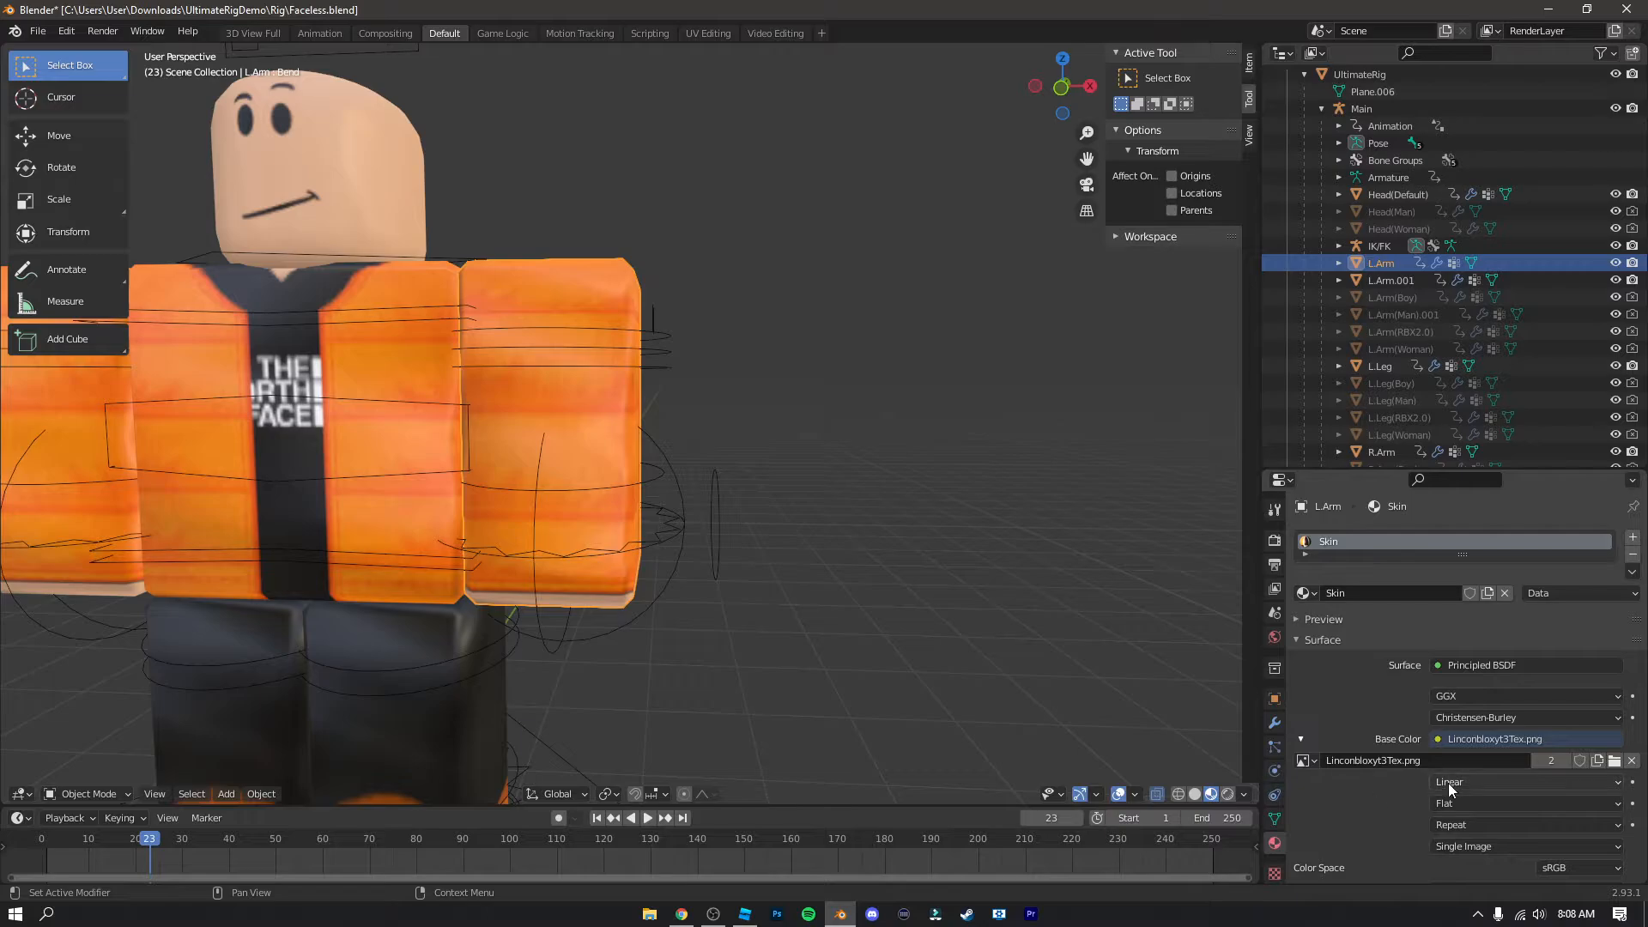
{"action": "left_click", "coordinate": [1439, 739]}
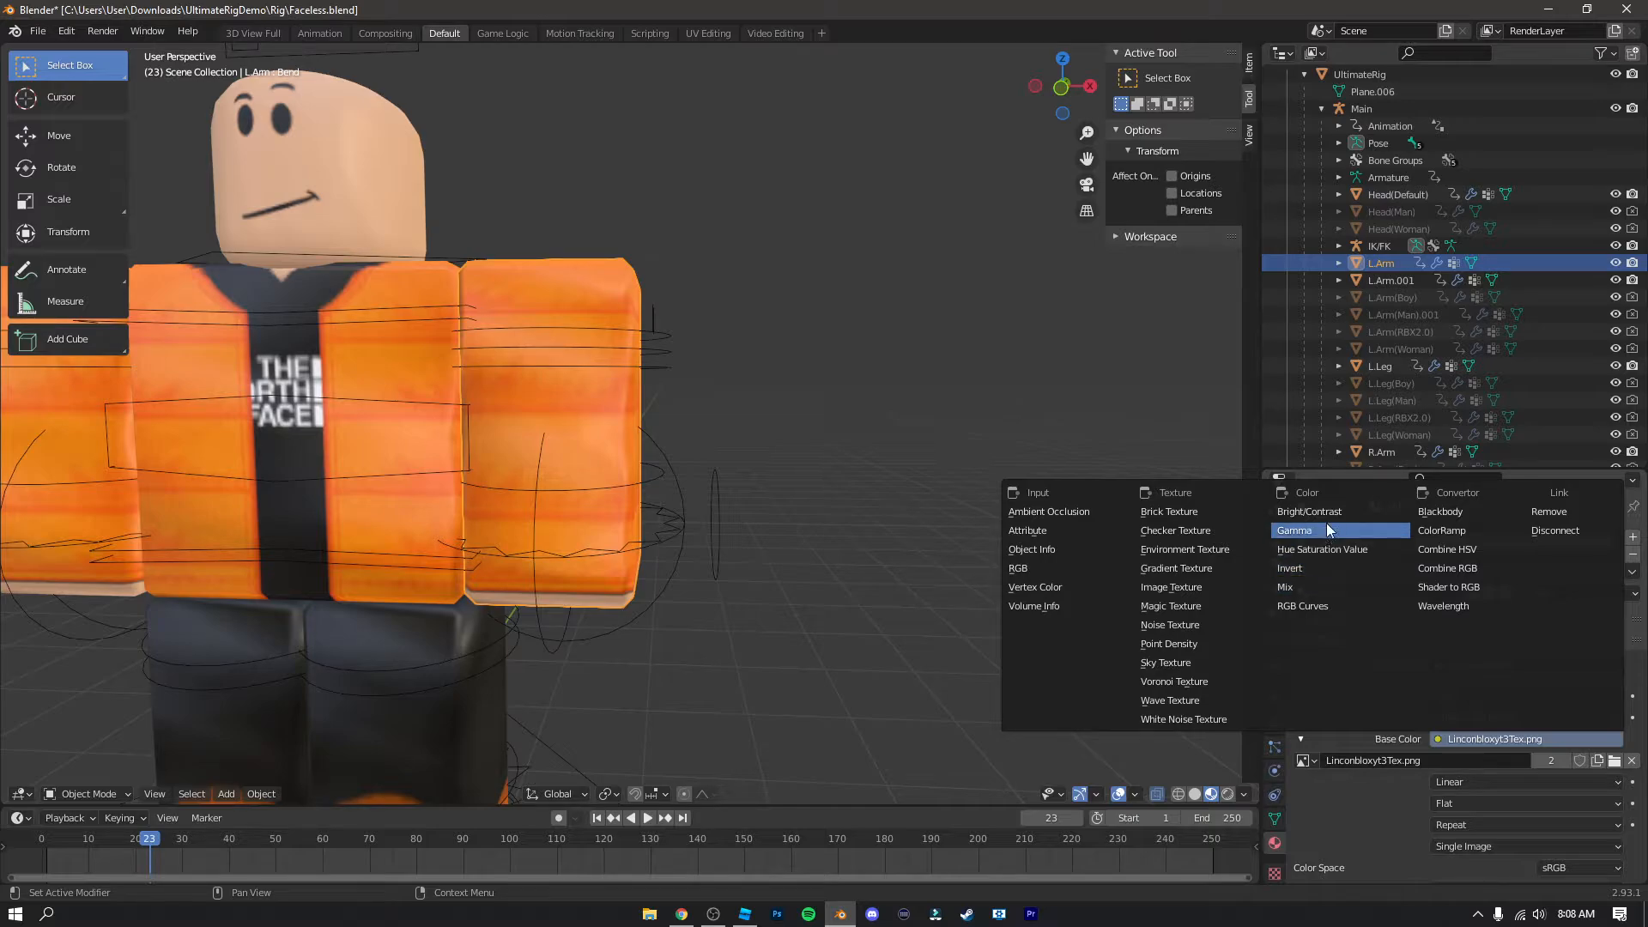
{"action": "left_click", "coordinate": [1306, 550]}
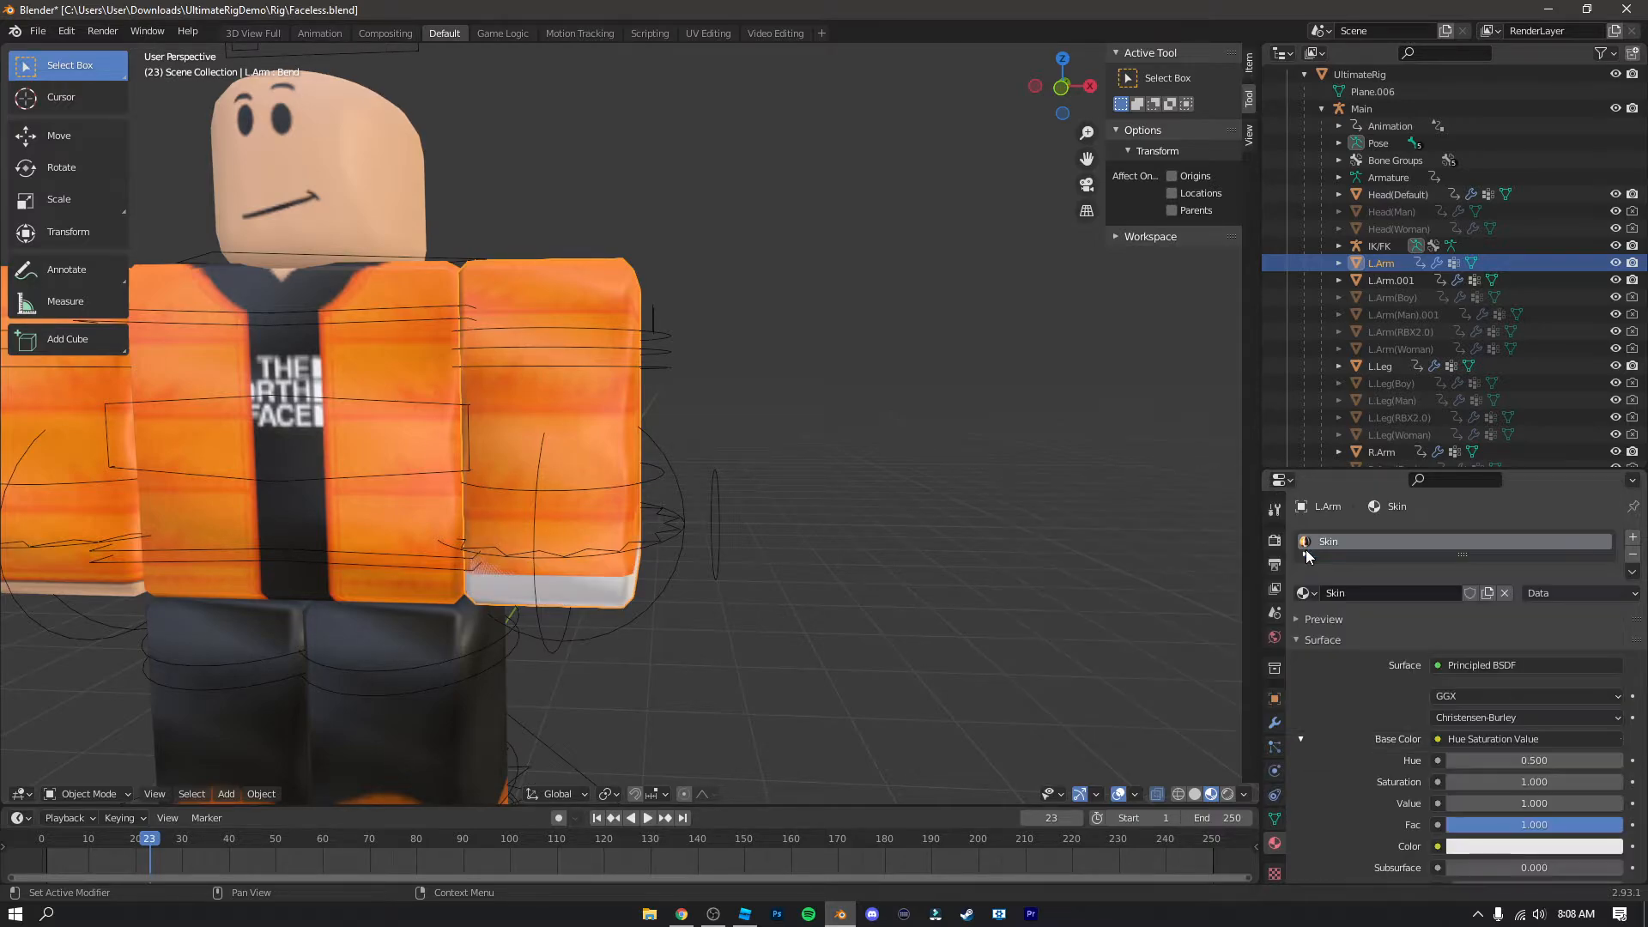
Step: Sample the head's skin tone with the eyedropper as the color of L.Arm's Skin material
{"action": "left_click", "coordinate": [1469, 846]}
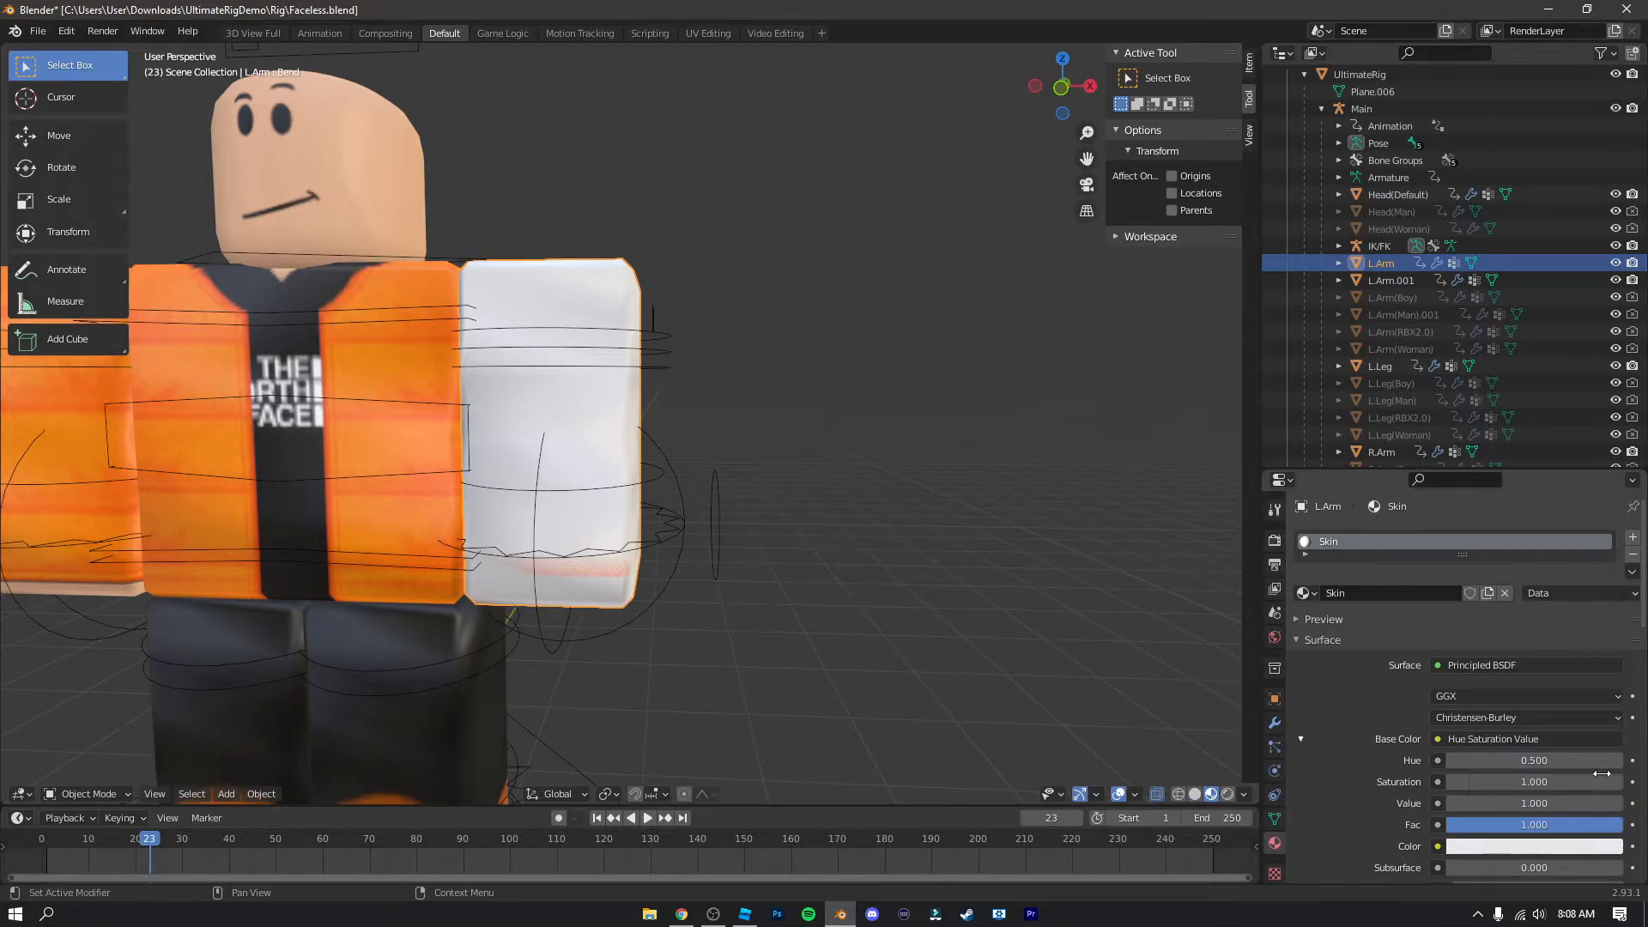
{"action": "left_click", "coordinate": [1553, 845]}
{"action": "left_click", "coordinate": [1611, 773]}
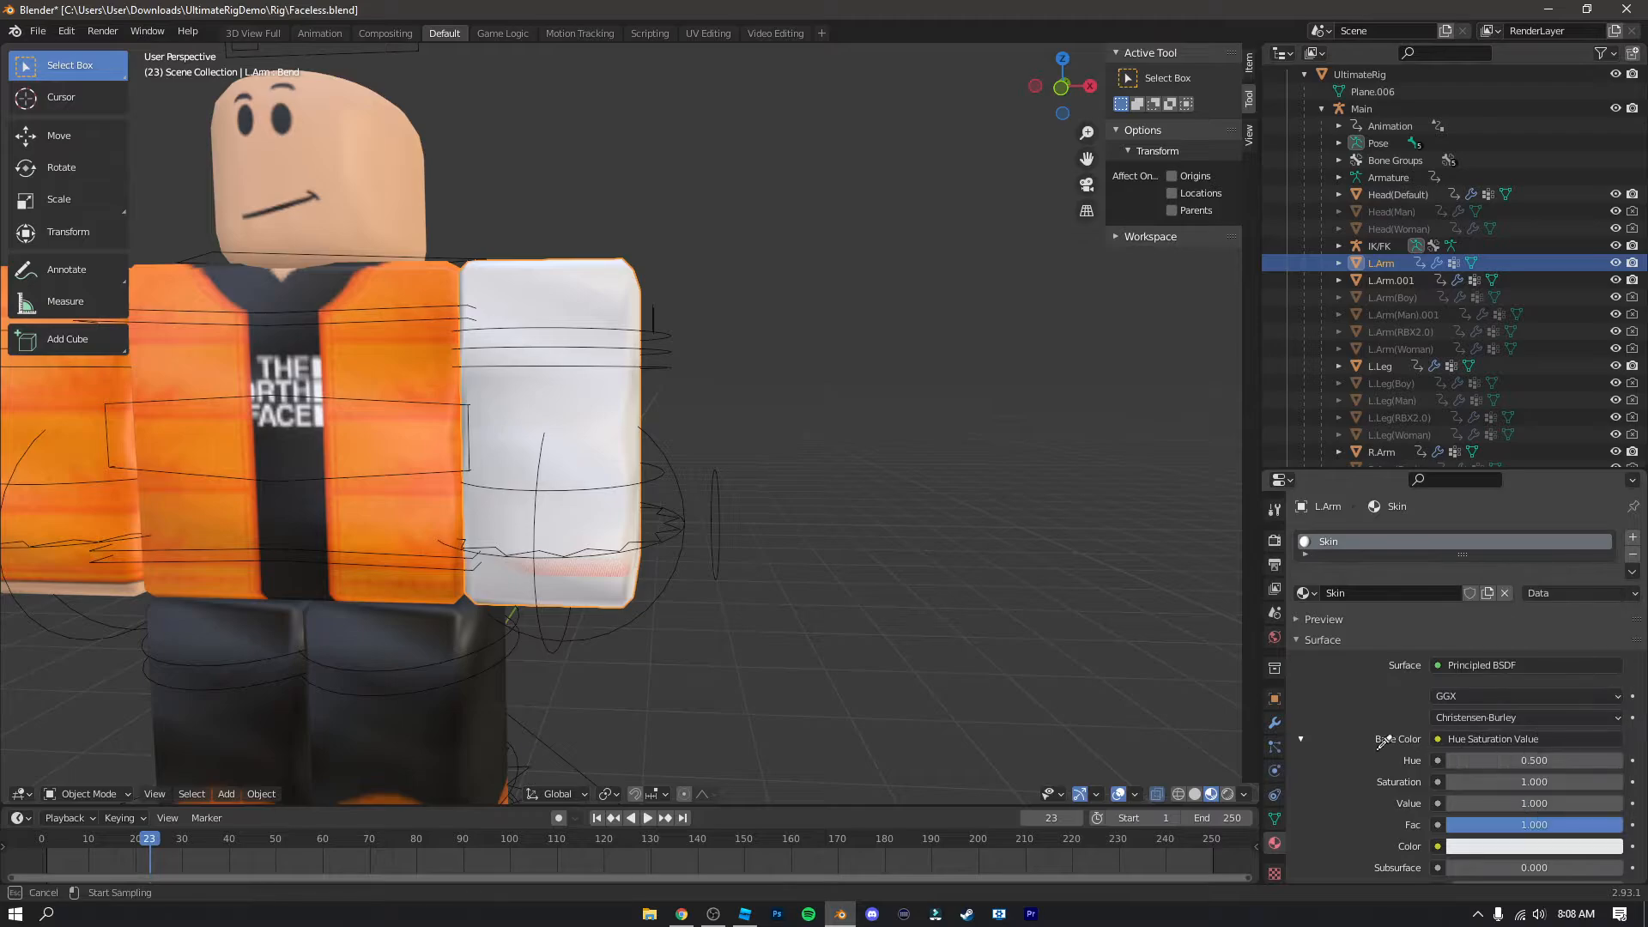
{"action": "left_click", "coordinate": [311, 171]}
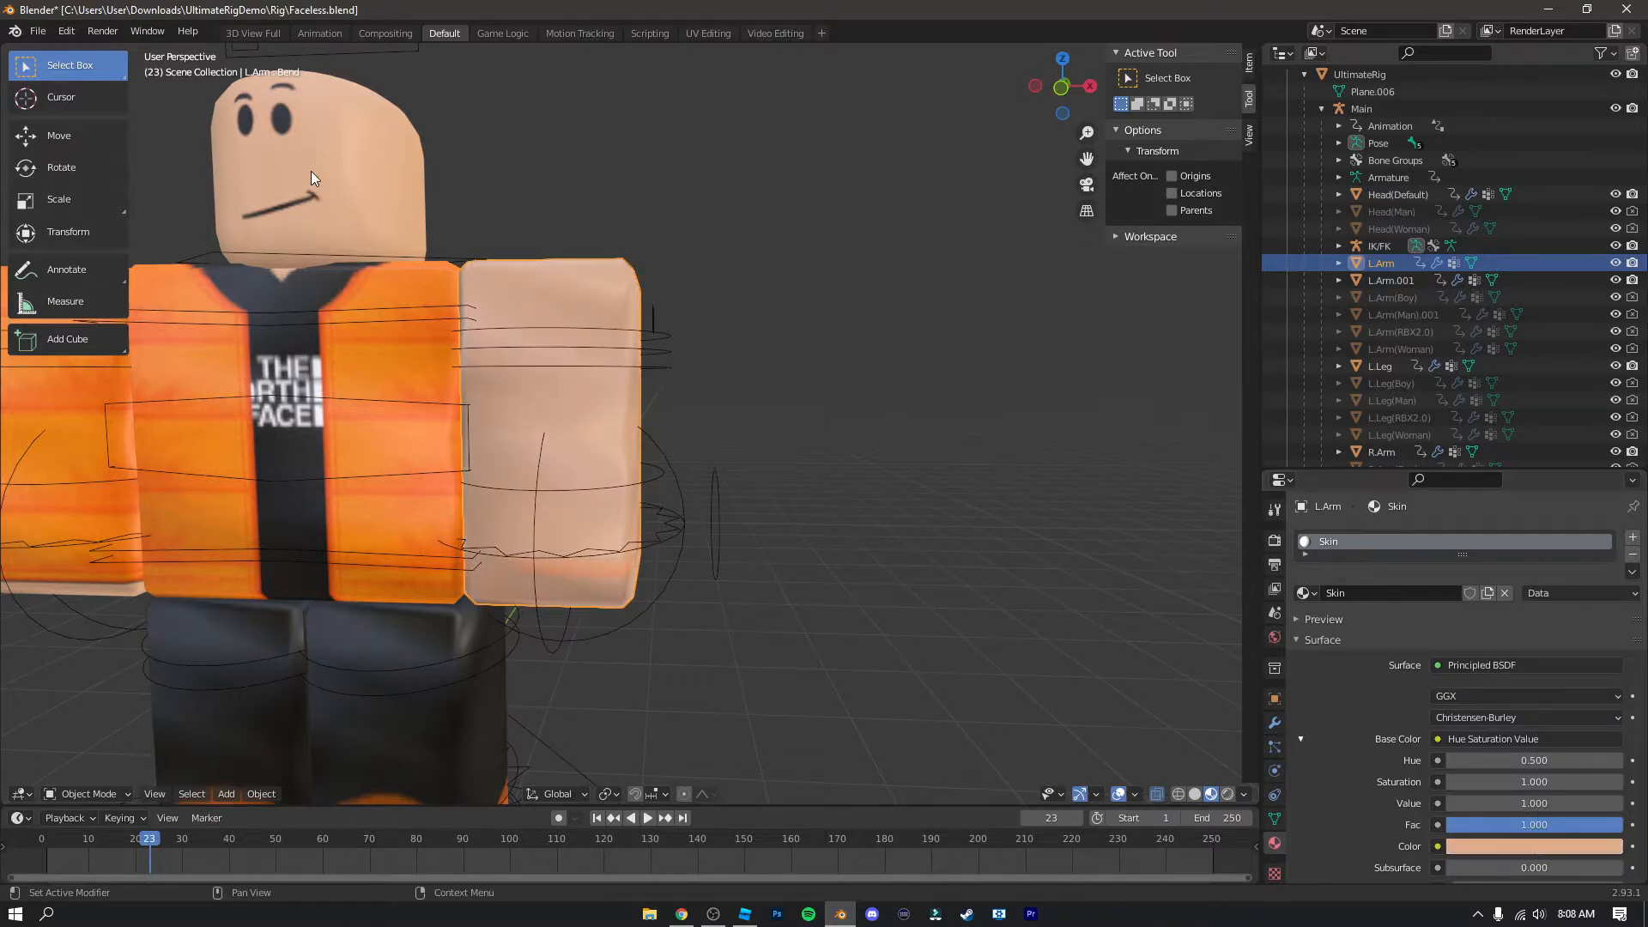
Step: Darken the Skin material's color by lowering its HSV value to 0.497
{"action": "left_click", "coordinate": [1529, 845]}
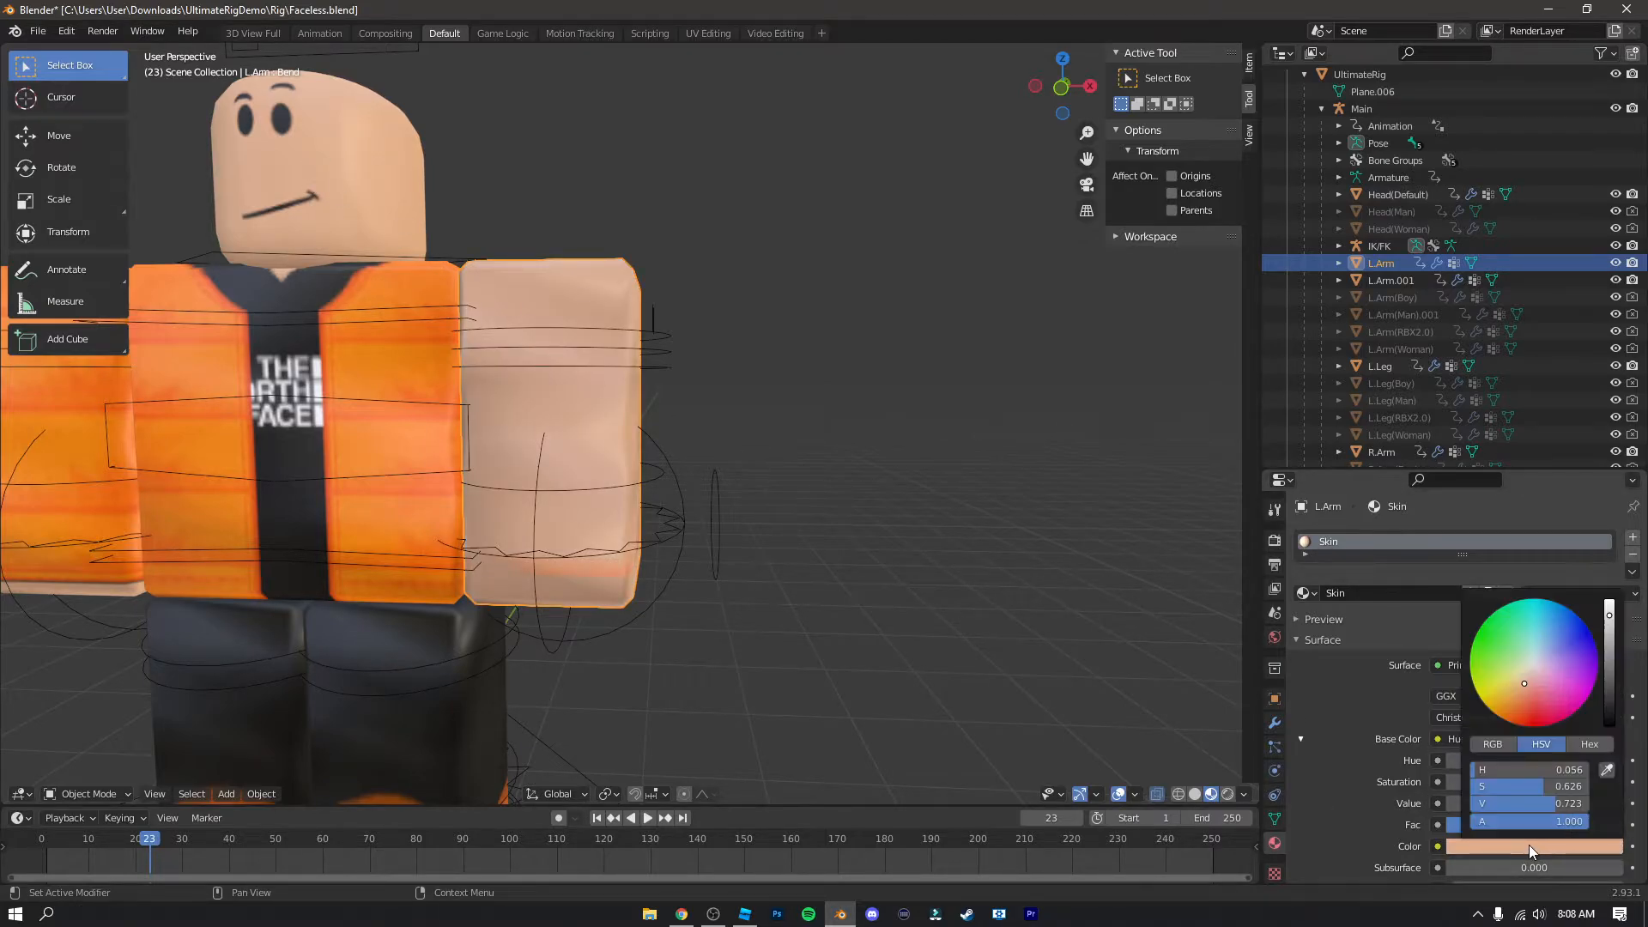
{"action": "middle_click_drag", "start_coordinate": [694, 634], "coordinate": [711, 631]}
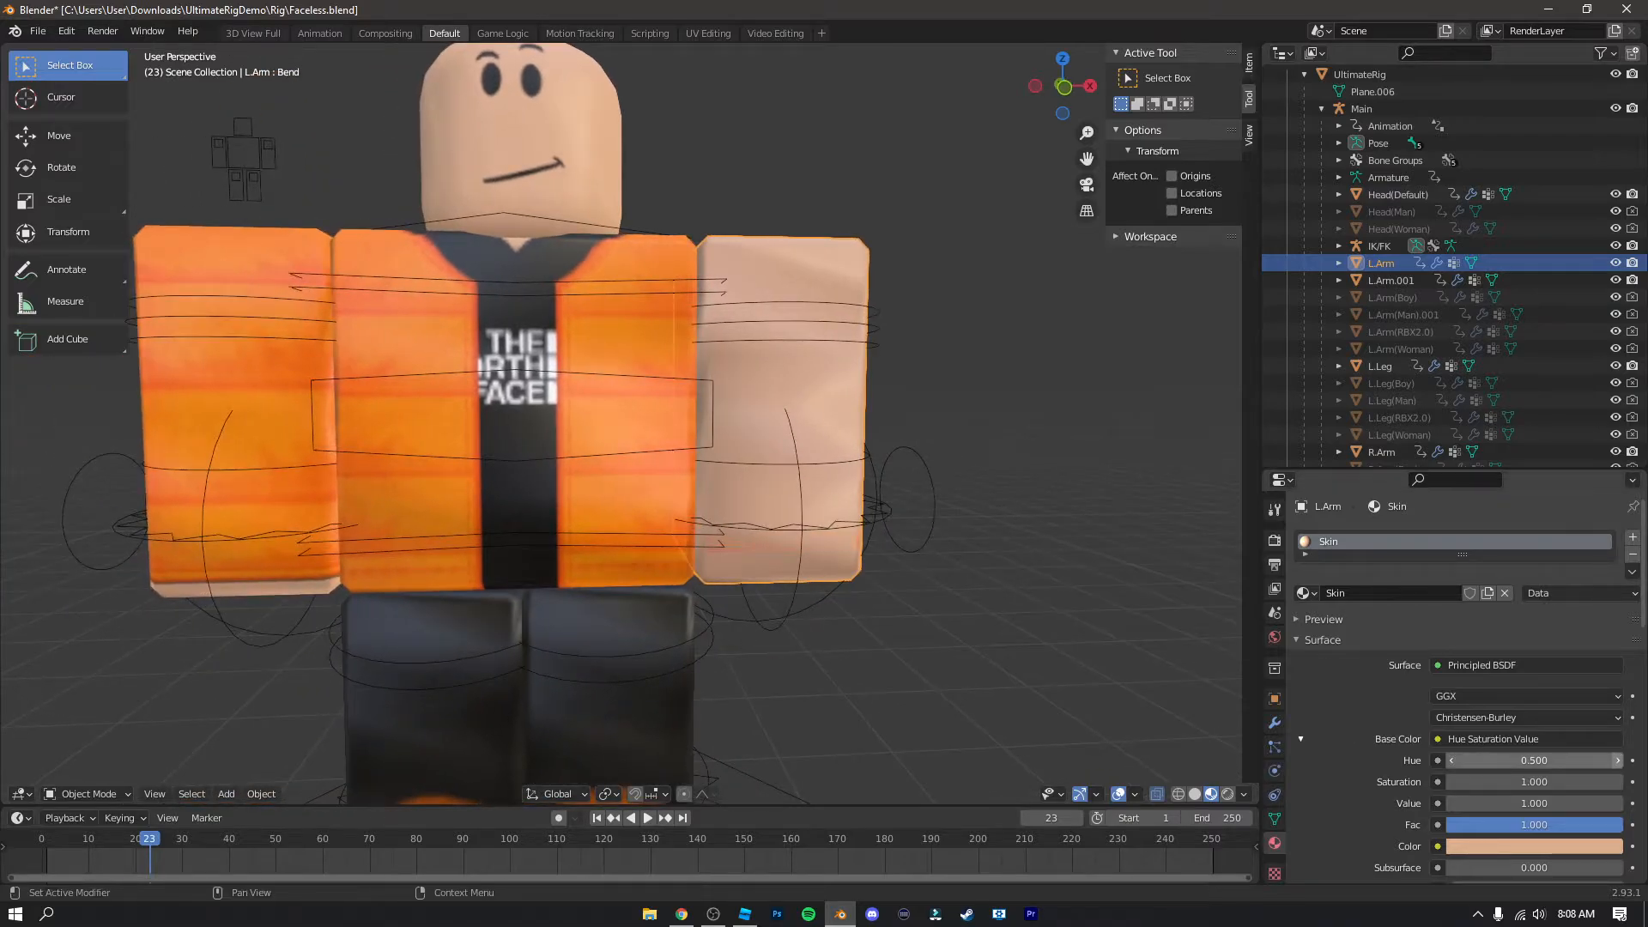
{"action": "left_click", "coordinate": [1538, 845]}
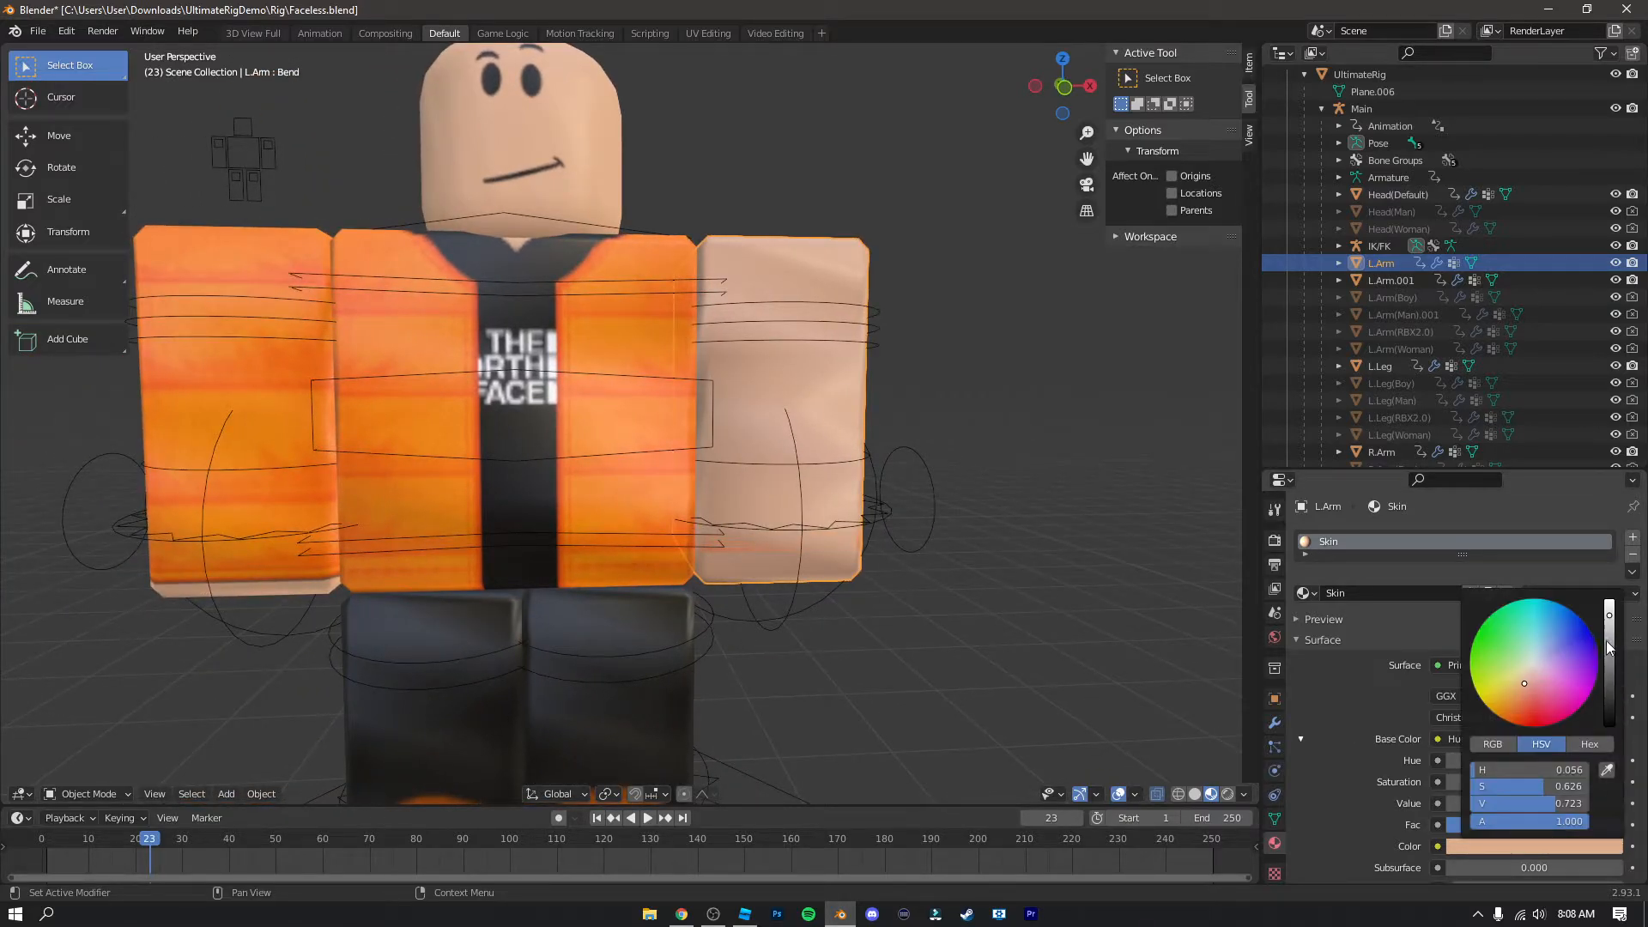
{"action": "left_click_drag", "start_coordinate": [1609, 631], "coordinate": [1610, 630]}
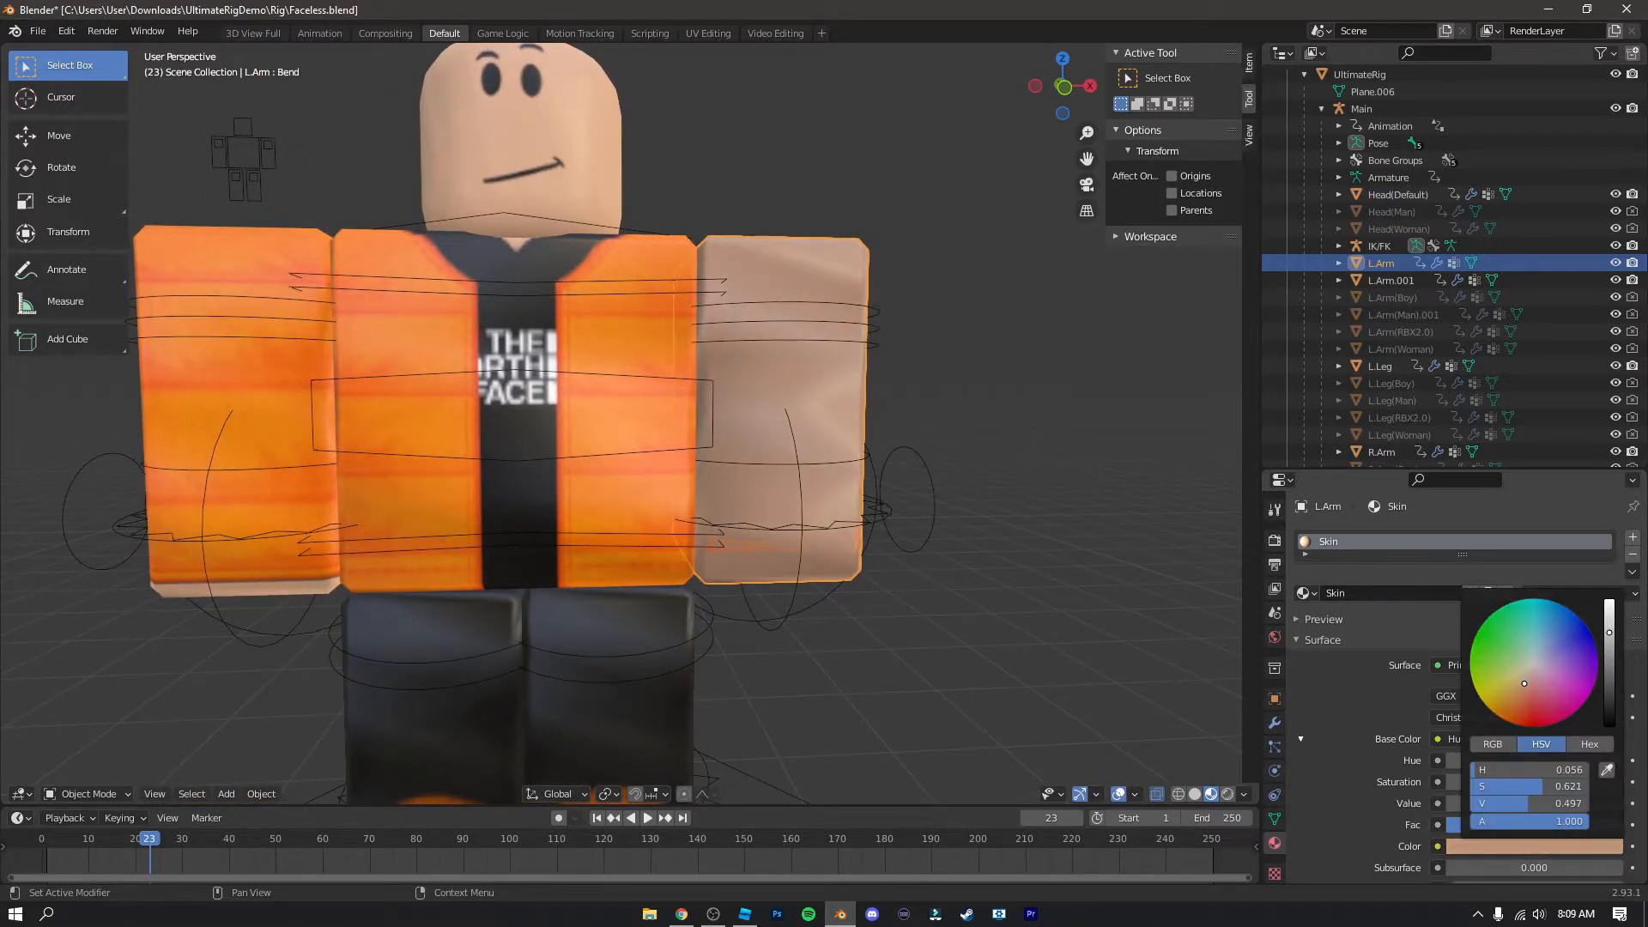
{"action": "middle_click_drag", "start_coordinate": [955, 641], "coordinate": [771, 575], "text": "shift"}
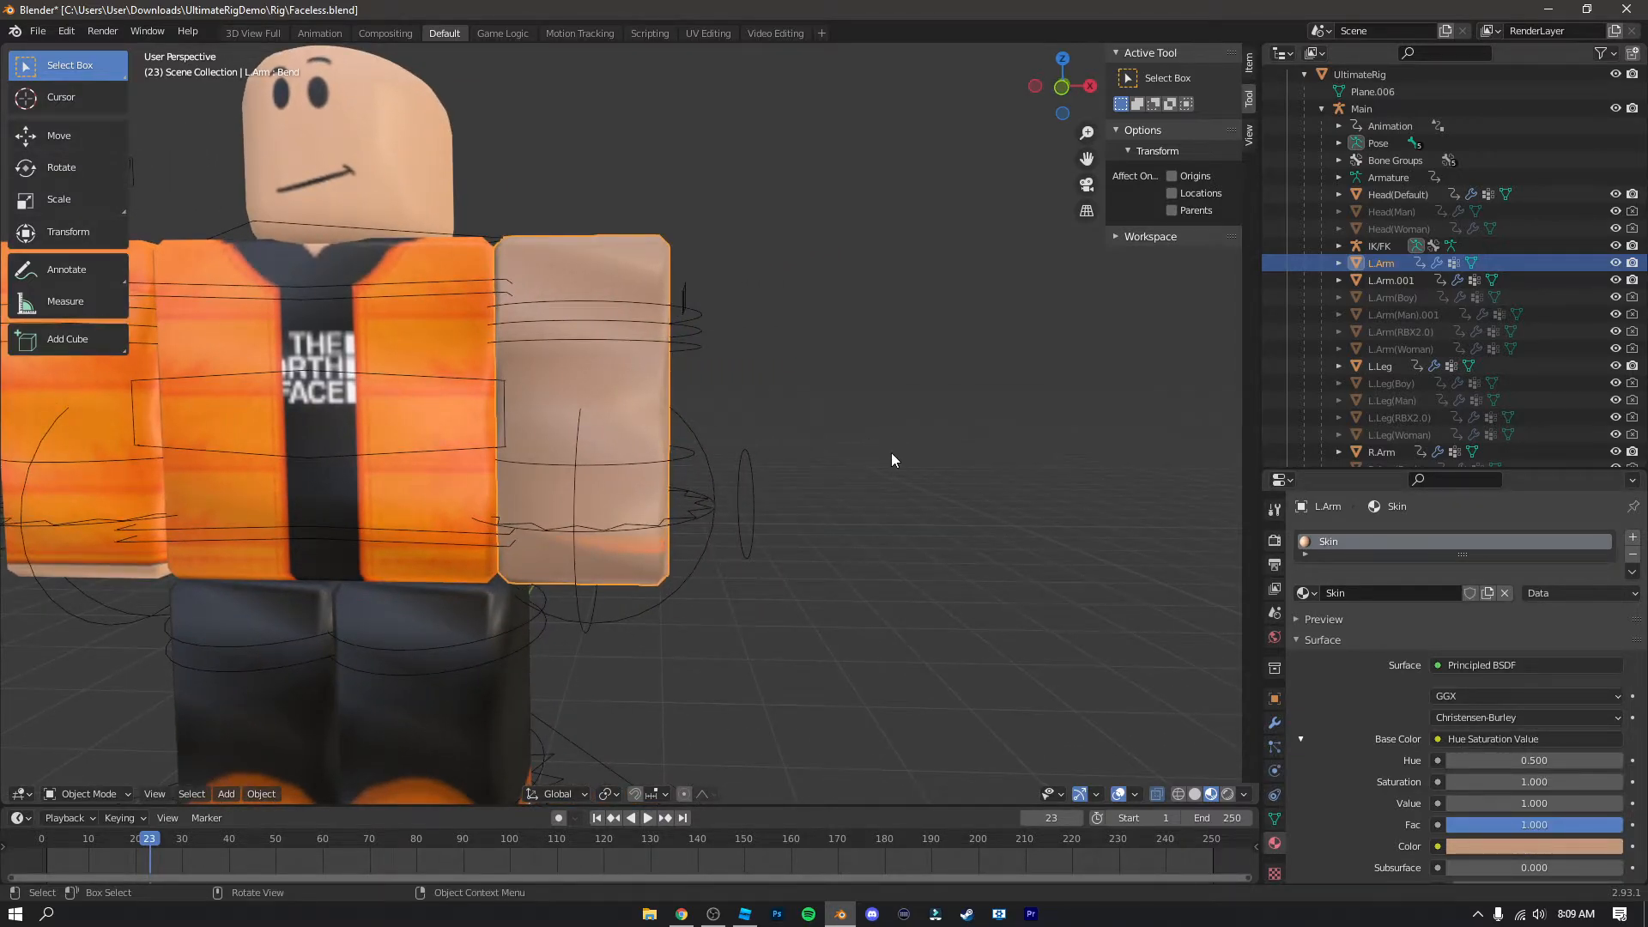
Step: Scale L.Arm down slightly and move it back inside the orange sleeve with the Move tool
{"action": "key", "text": "s"}
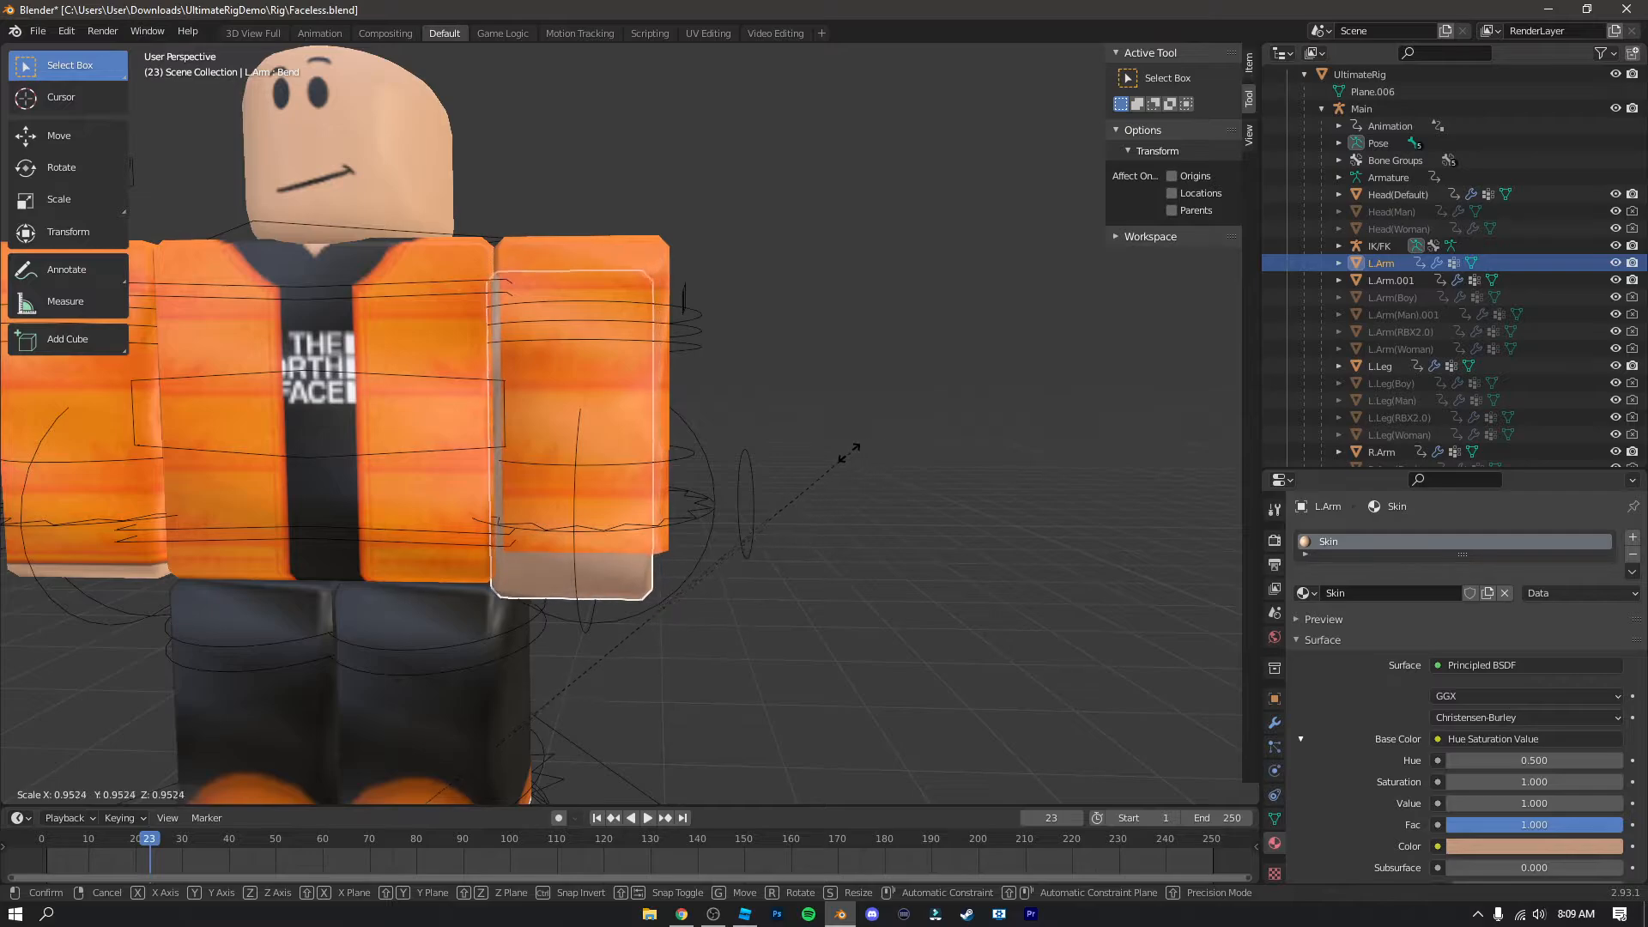
{"action": "left_click", "coordinate": [795, 455]}
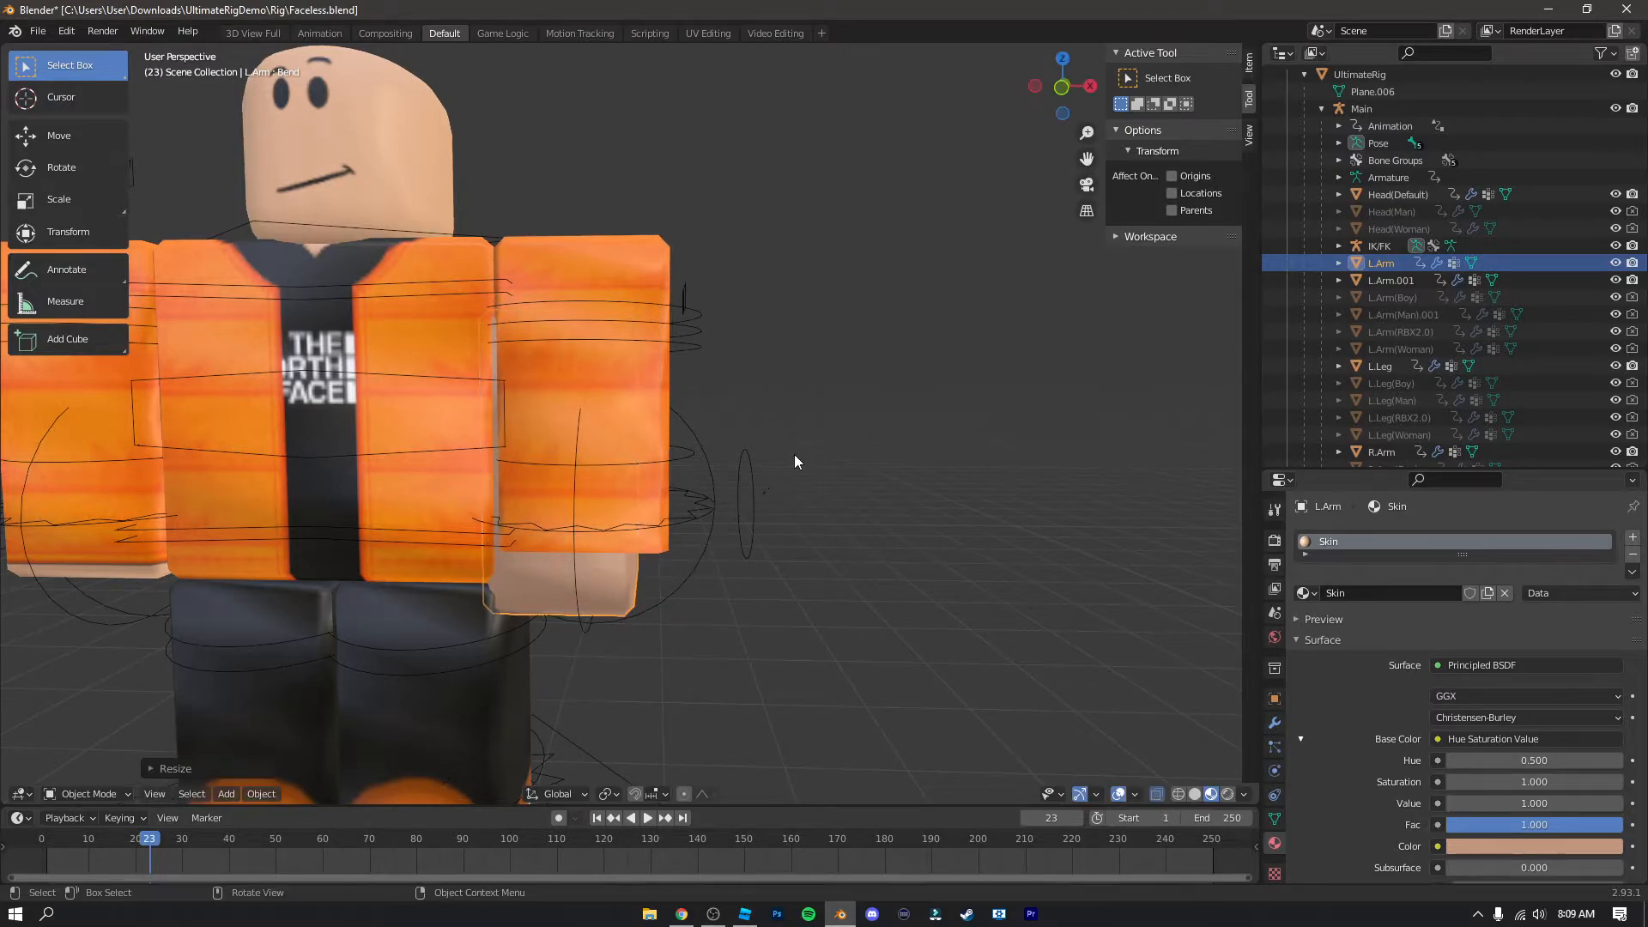
{"action": "left_click", "coordinate": [43, 138]}
{"action": "scroll", "coordinate": [459, 745], "scroll_direction": "down", "scroll_amount": 3}
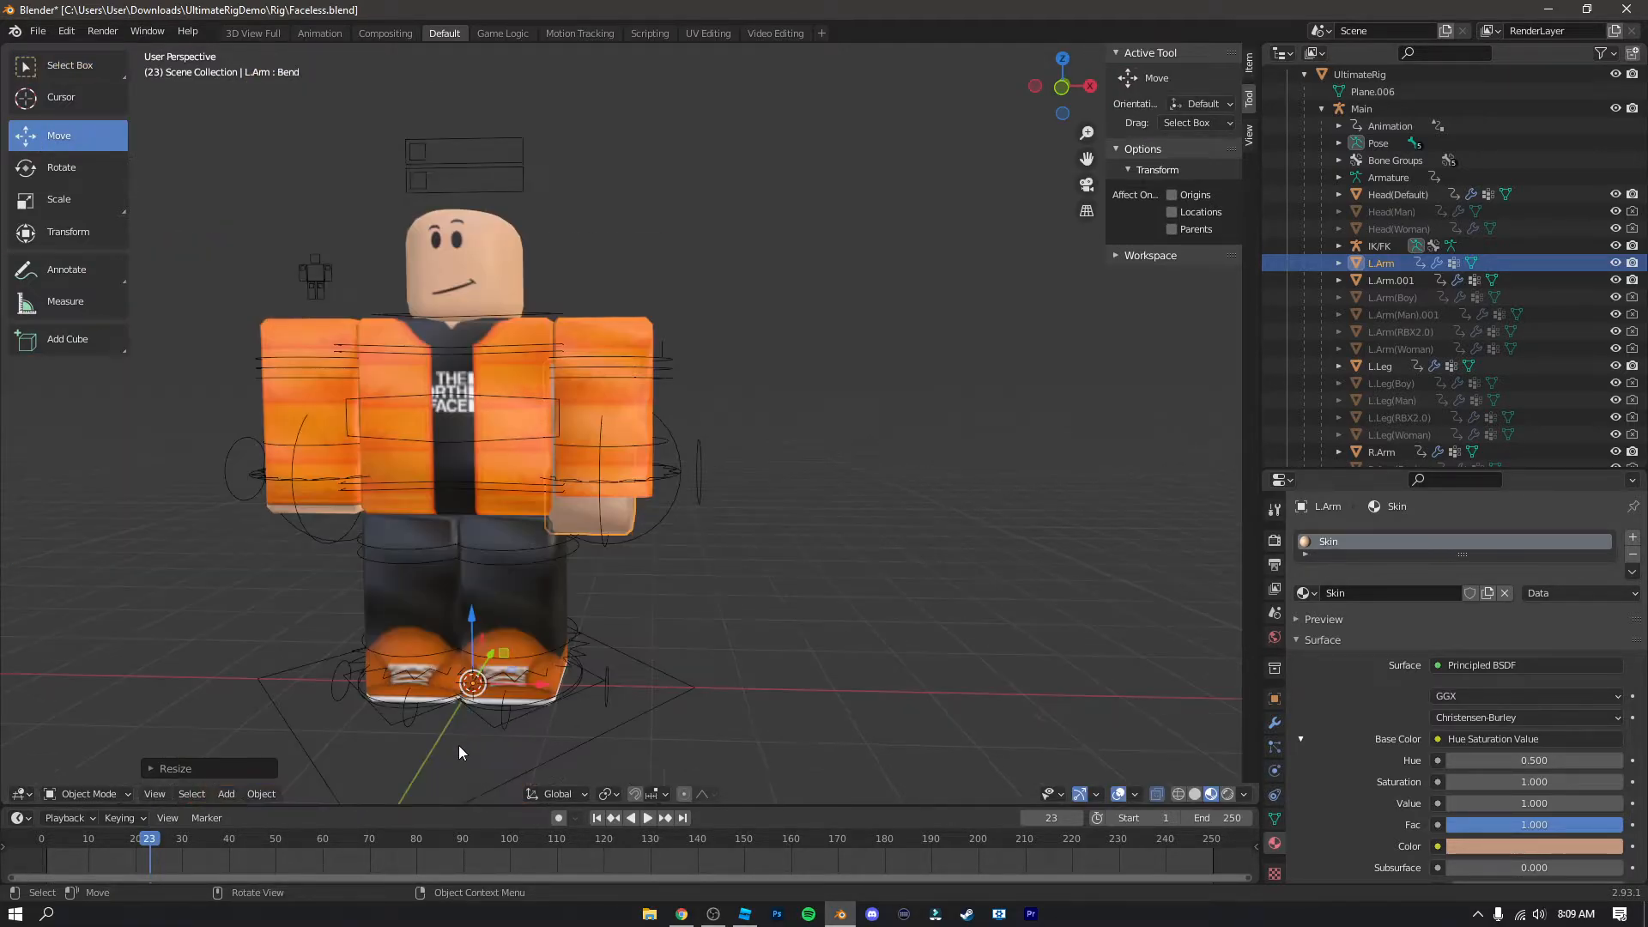
{"action": "left_click_drag", "start_coordinate": [537, 674], "coordinate": [553, 686]}
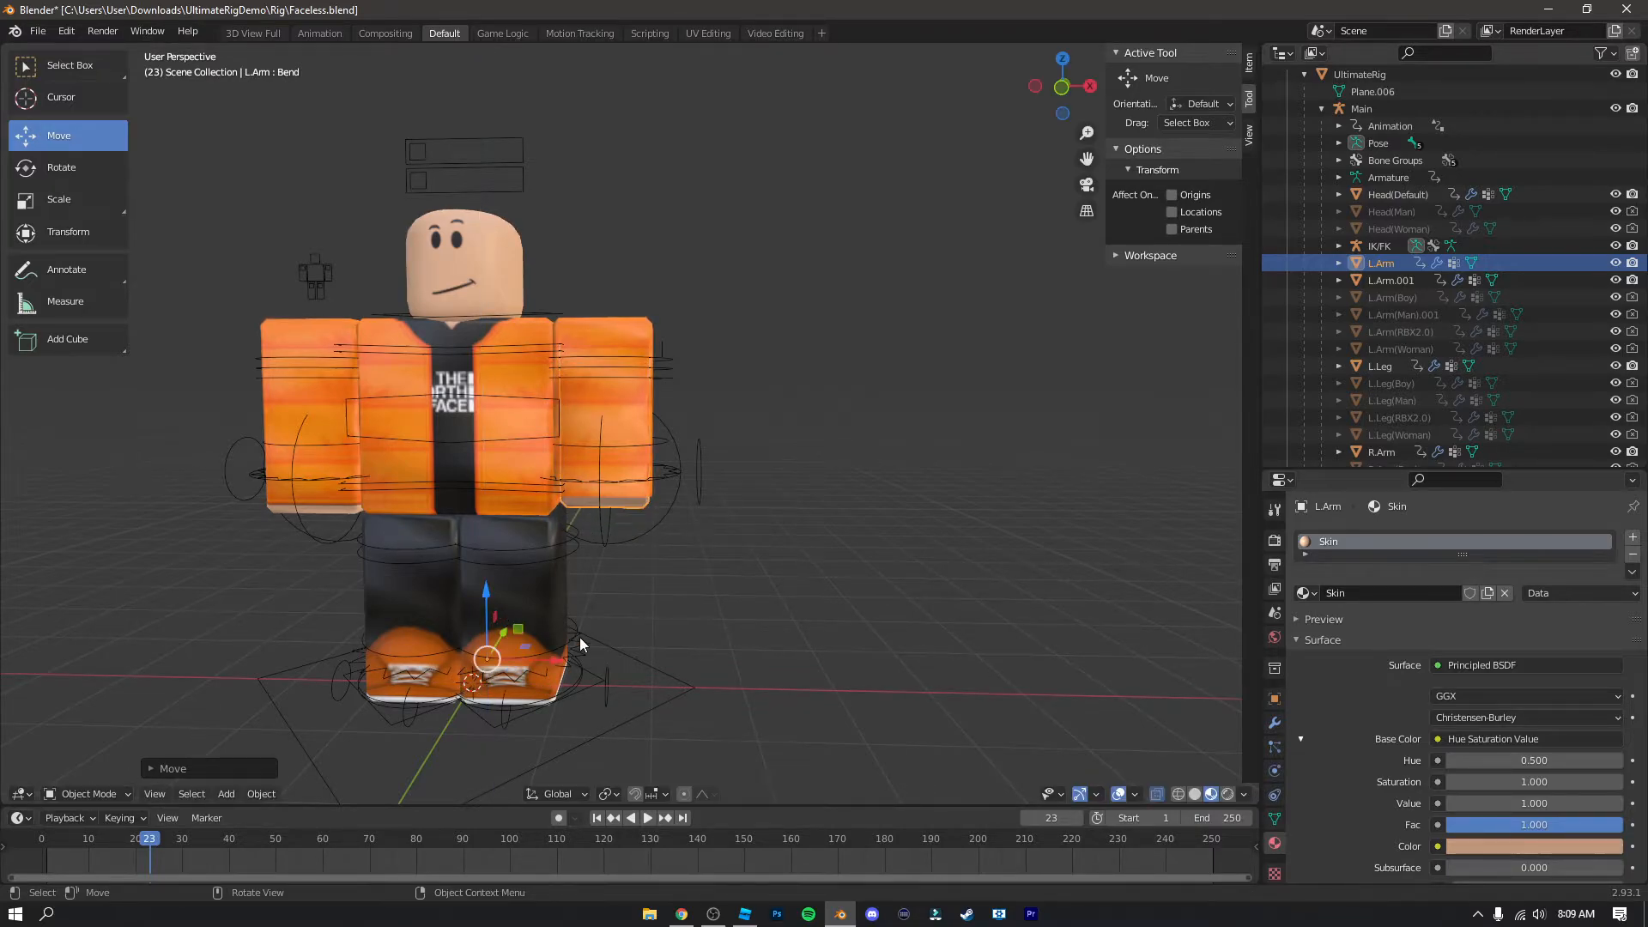
{"action": "scroll", "coordinate": [579, 637], "scroll_direction": "up", "scroll_amount": 6}
{"action": "middle_click_drag", "start_coordinate": [576, 630], "coordinate": [578, 620]}
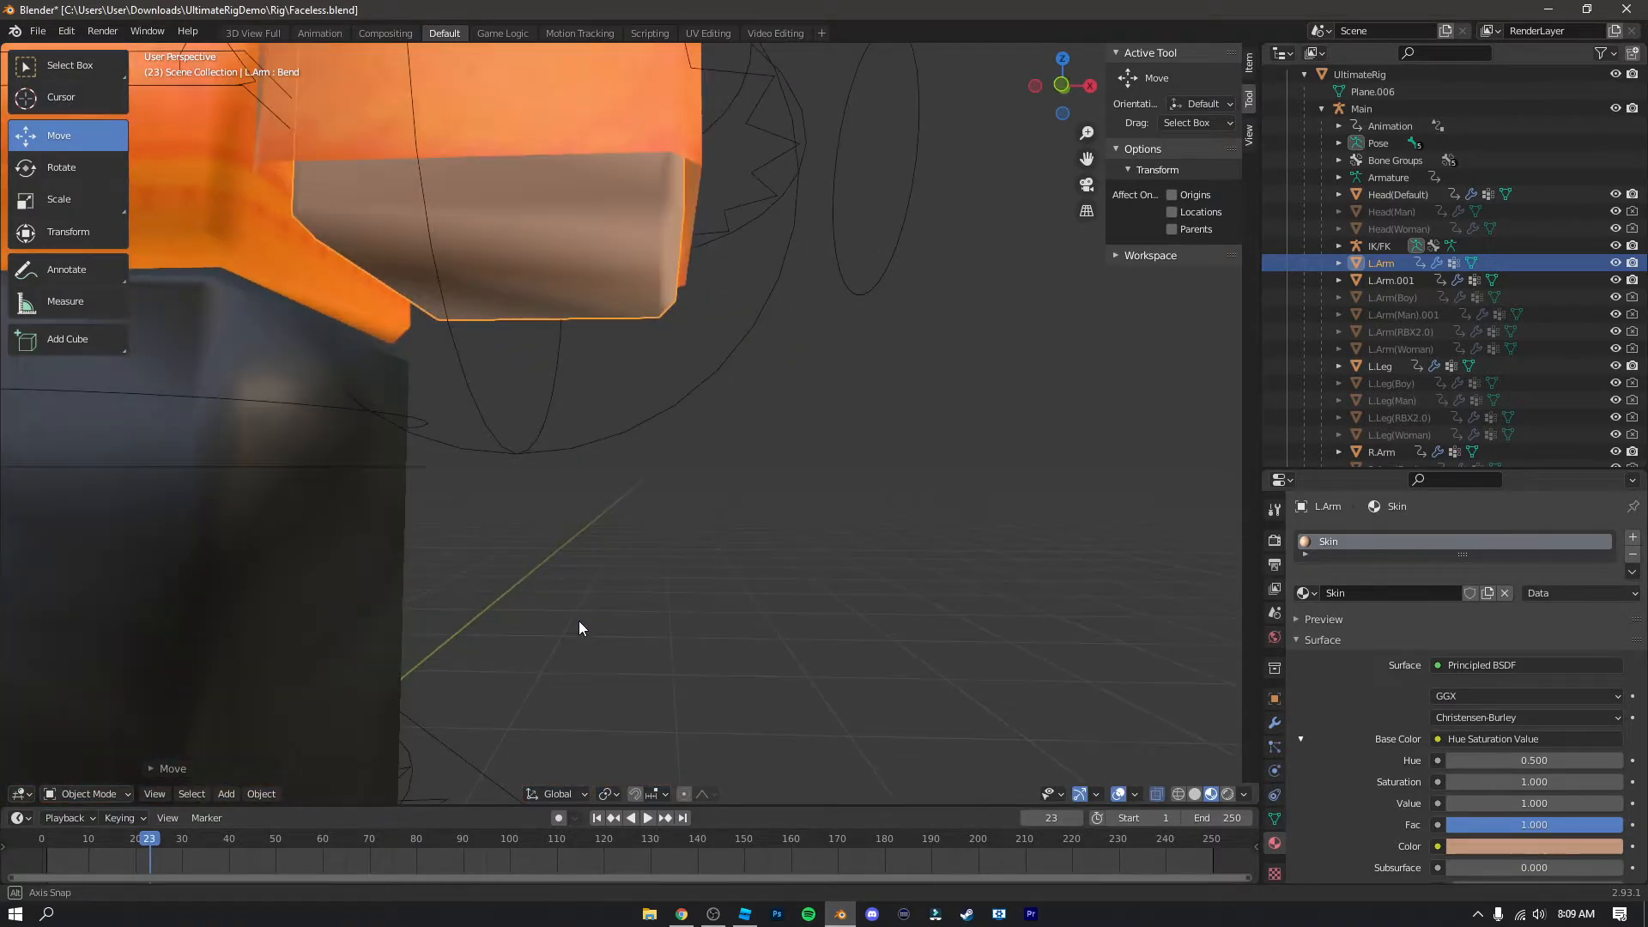
Step: Shrink L.Arm further, and enlarge it again by a factor of about 1.08
{"action": "scroll", "coordinate": [579, 621], "scroll_direction": "down", "scroll_amount": 6}
{"action": "key", "text": "s"}
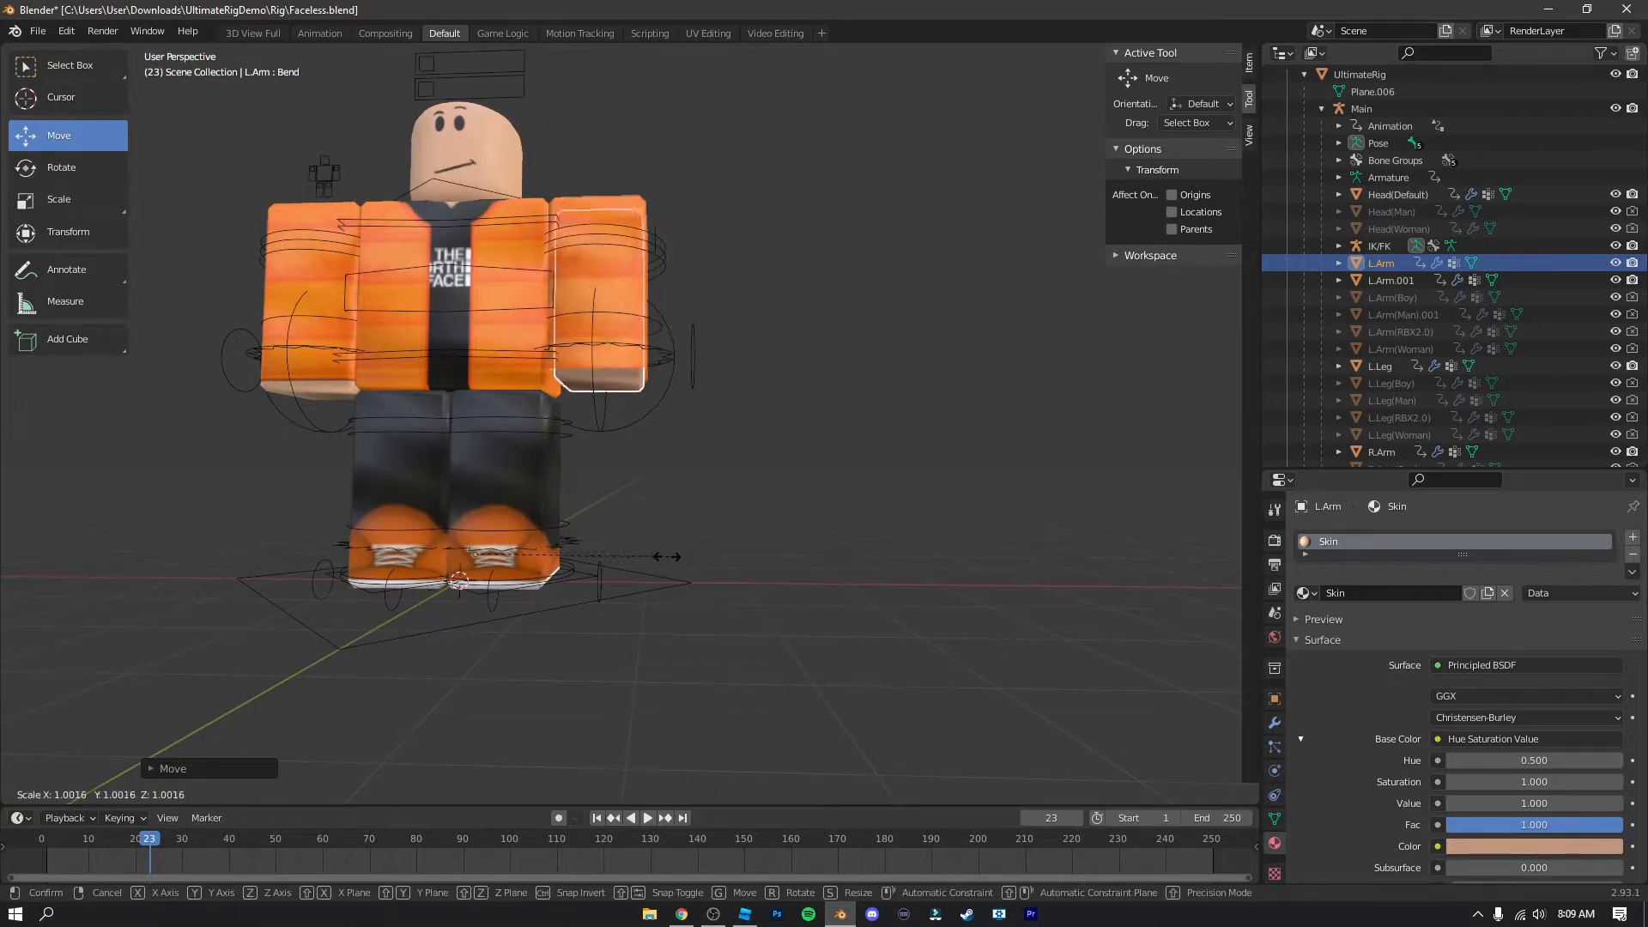
{"action": "left_click", "coordinate": [575, 516]}
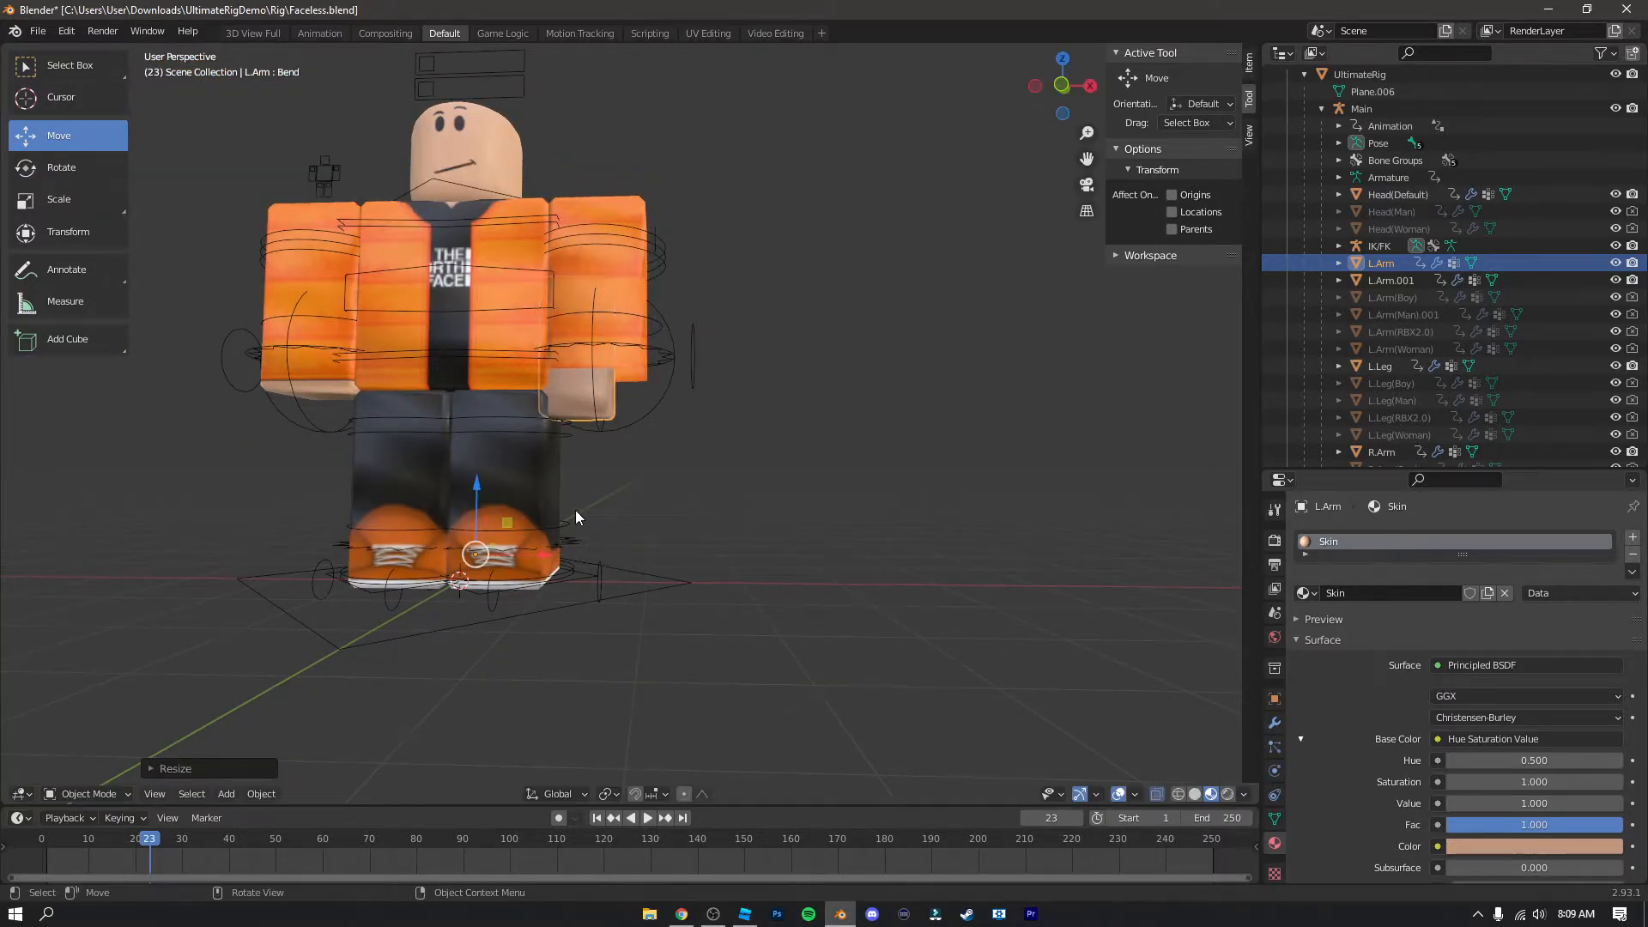
{"action": "middle_click_drag", "start_coordinate": [576, 511], "coordinate": [581, 548]}
{"action": "middle_click_drag", "start_coordinate": [558, 554], "coordinate": [543, 544]}
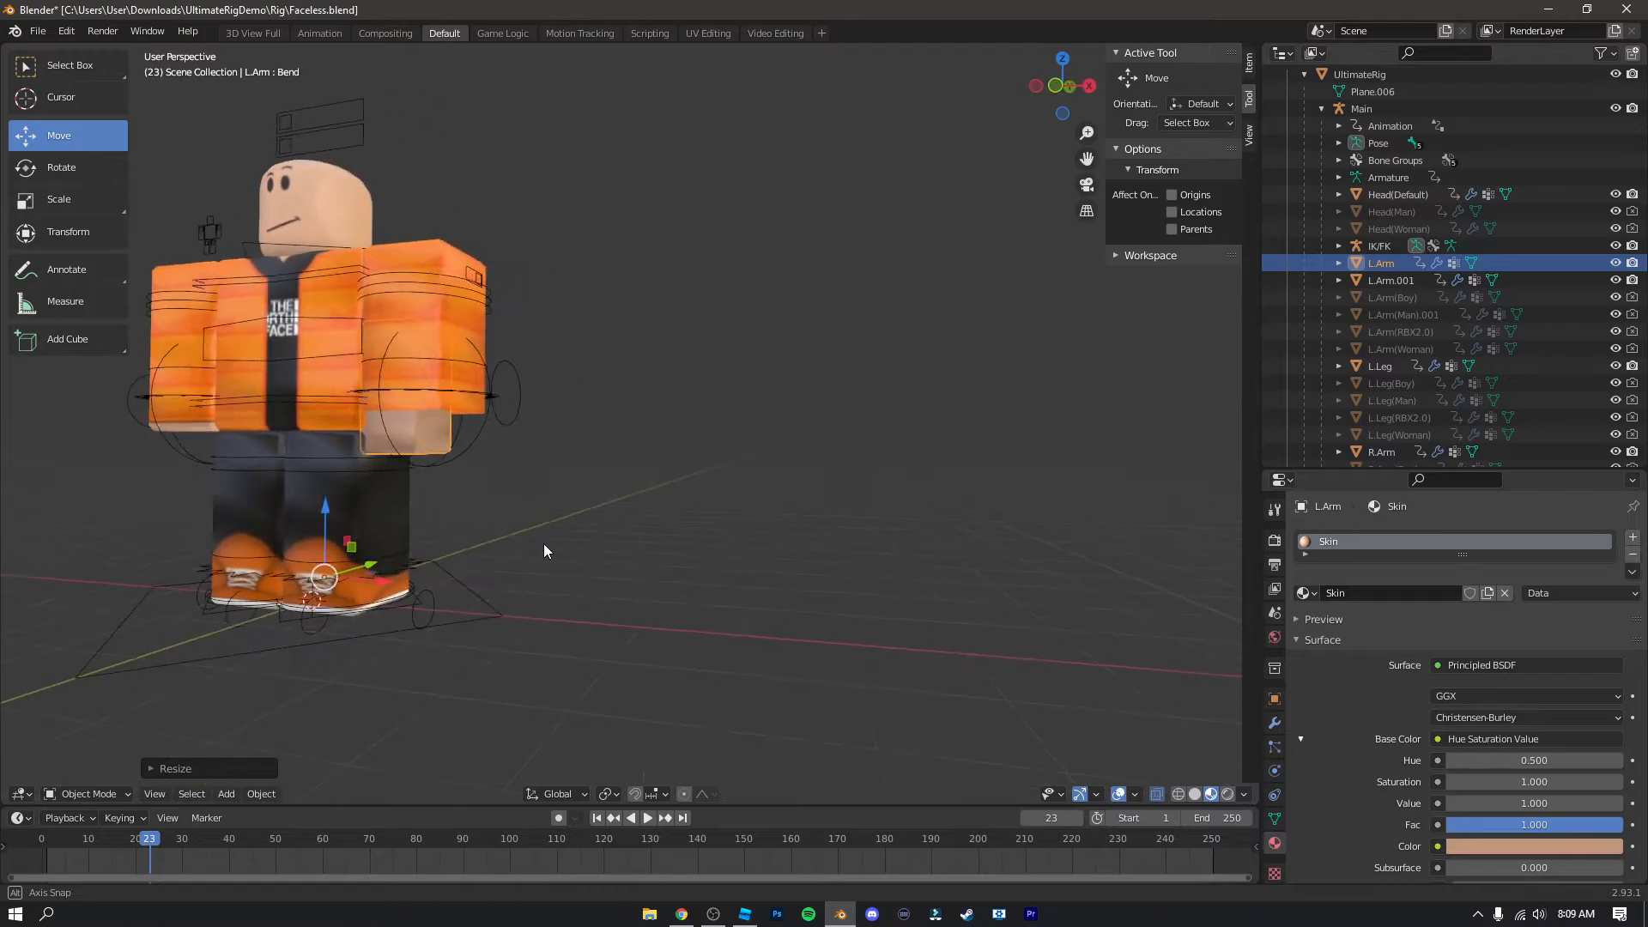
{"action": "key", "text": "s"}
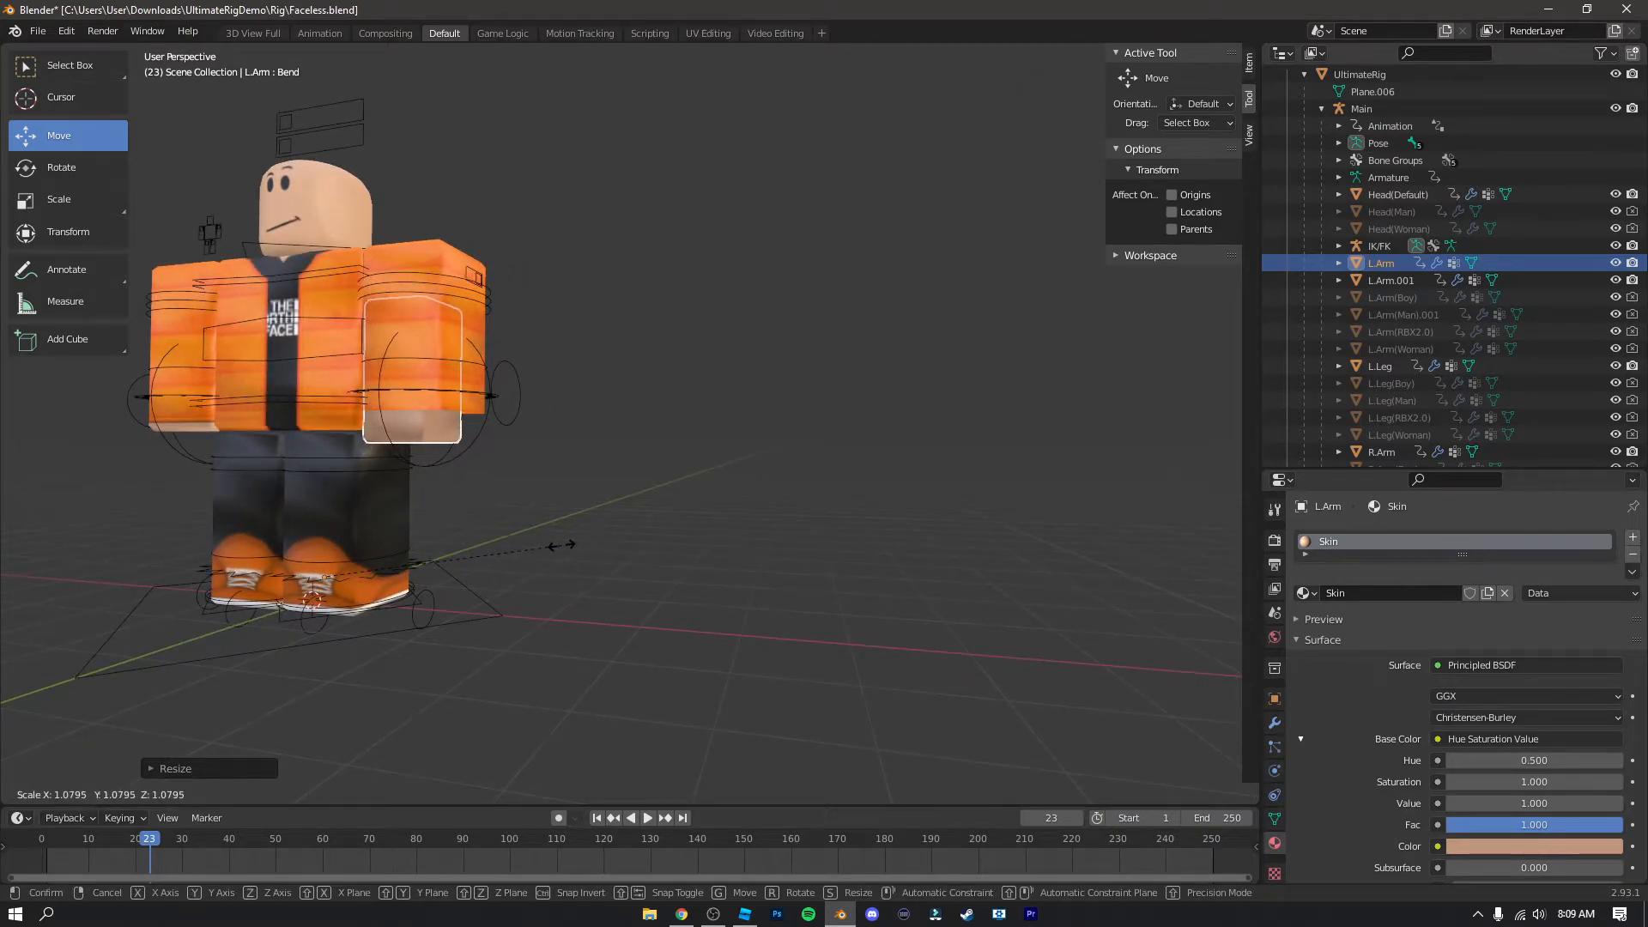
{"action": "left_click", "coordinate": [558, 544]}
{"action": "middle_click_drag", "start_coordinate": [559, 544], "coordinate": [598, 558]}
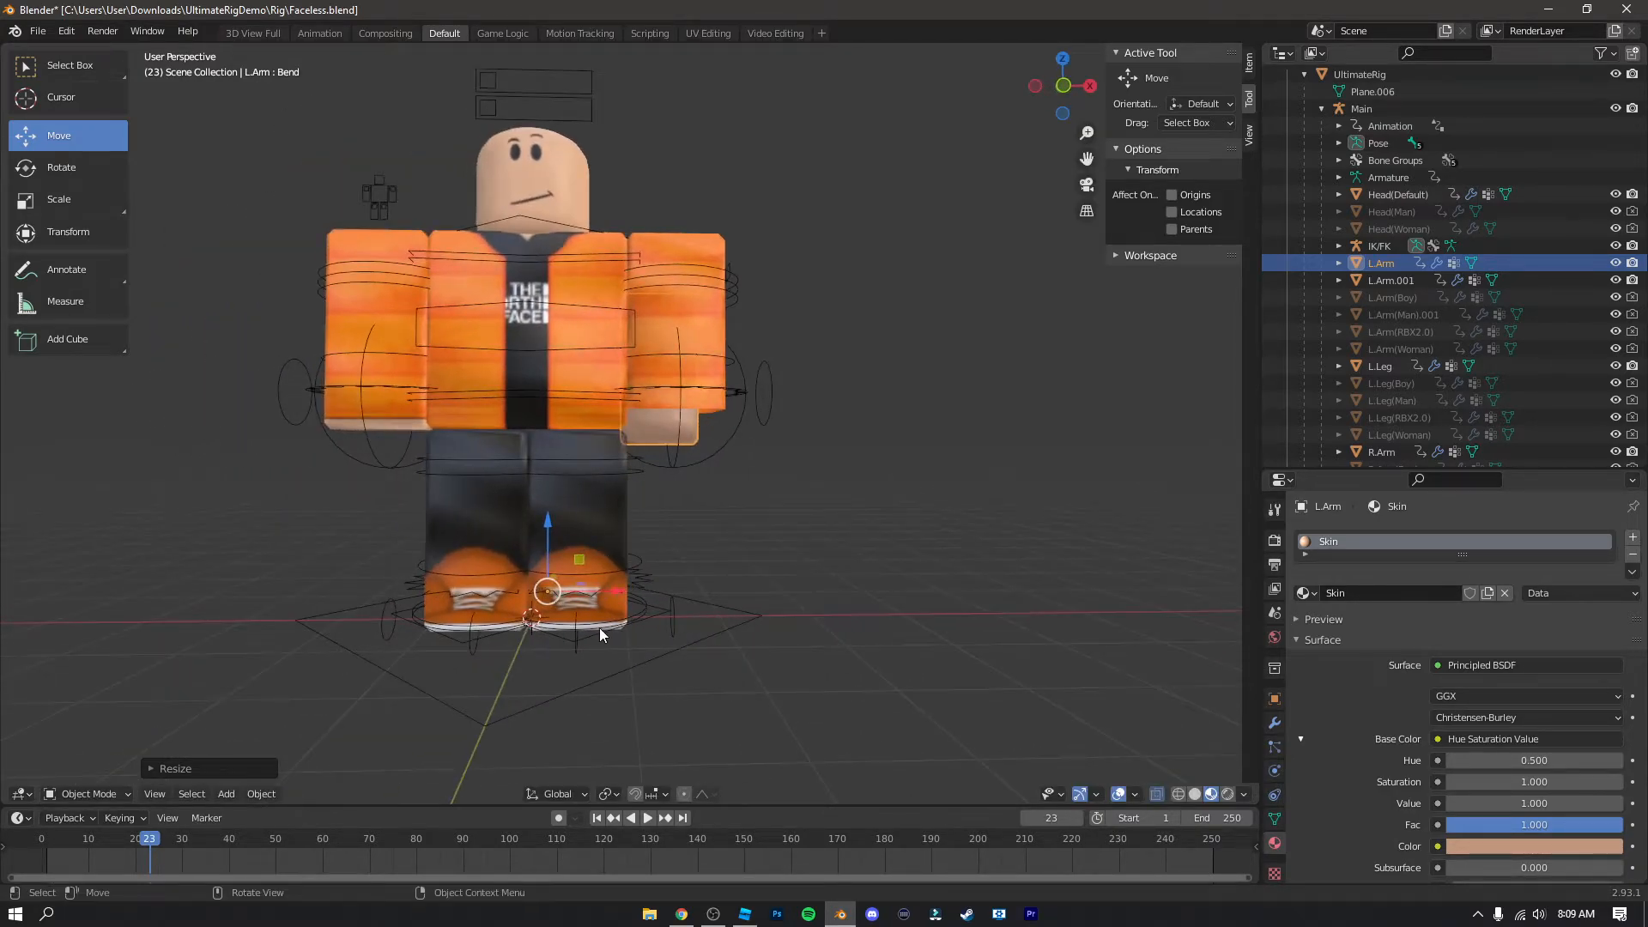
Step: Move L.Arm outward from the torso and along the Y axis to place it inside the sleeve
{"action": "left_click_drag", "start_coordinate": [586, 588], "coordinate": [606, 594]}
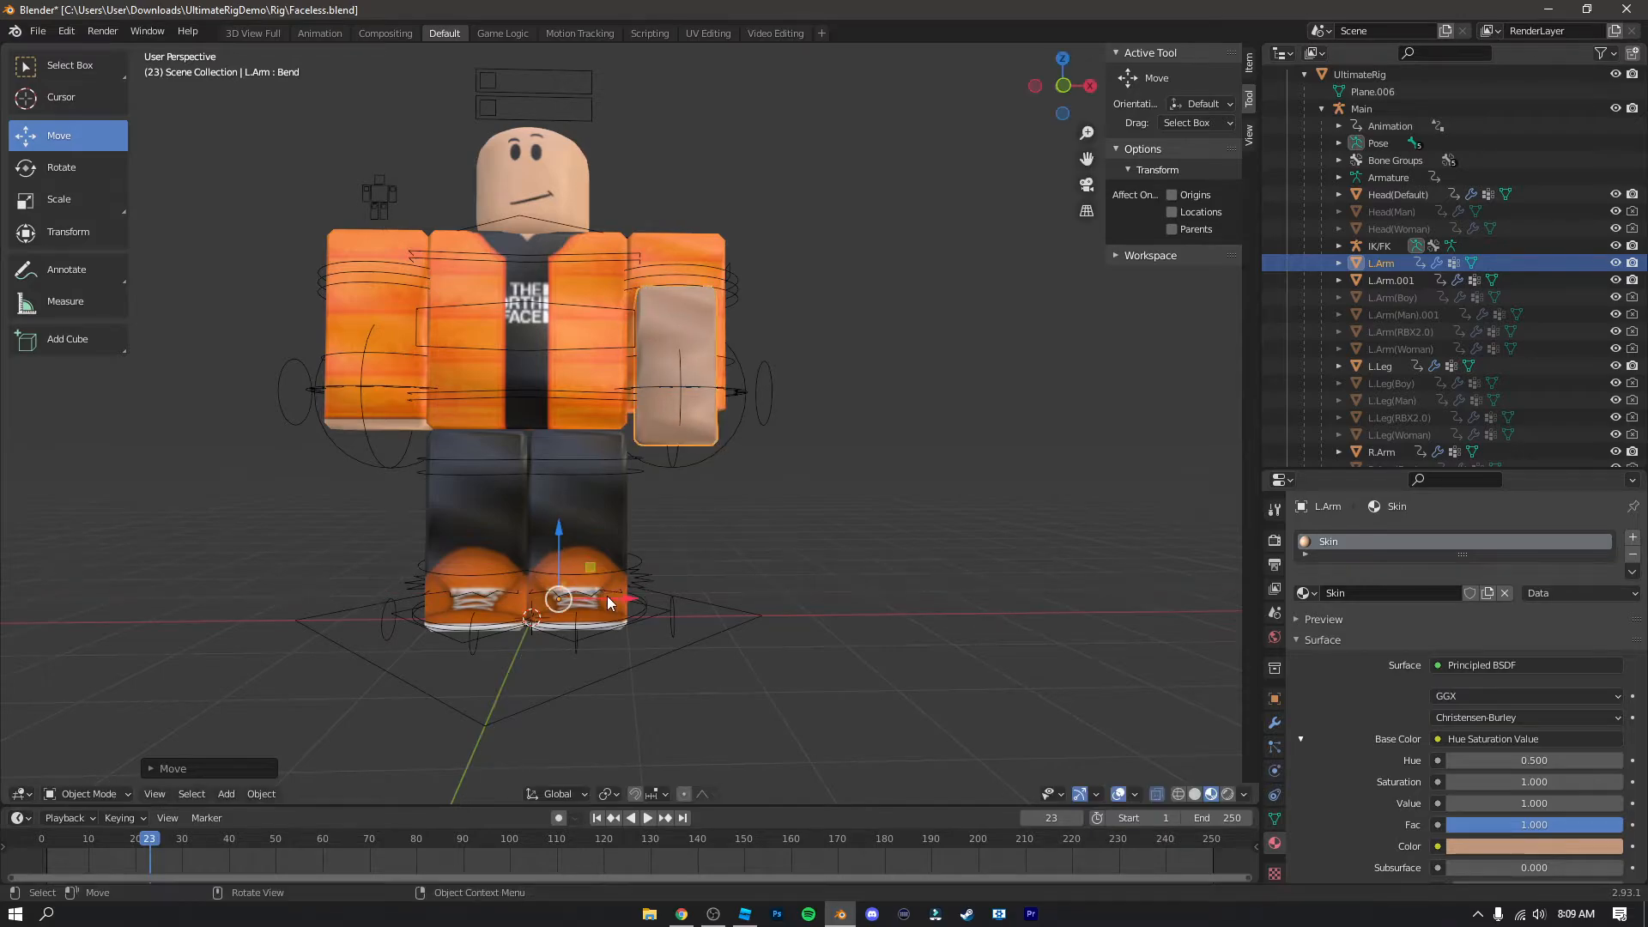
{"action": "middle_click_drag", "start_coordinate": [656, 605], "coordinate": [329, 689]}
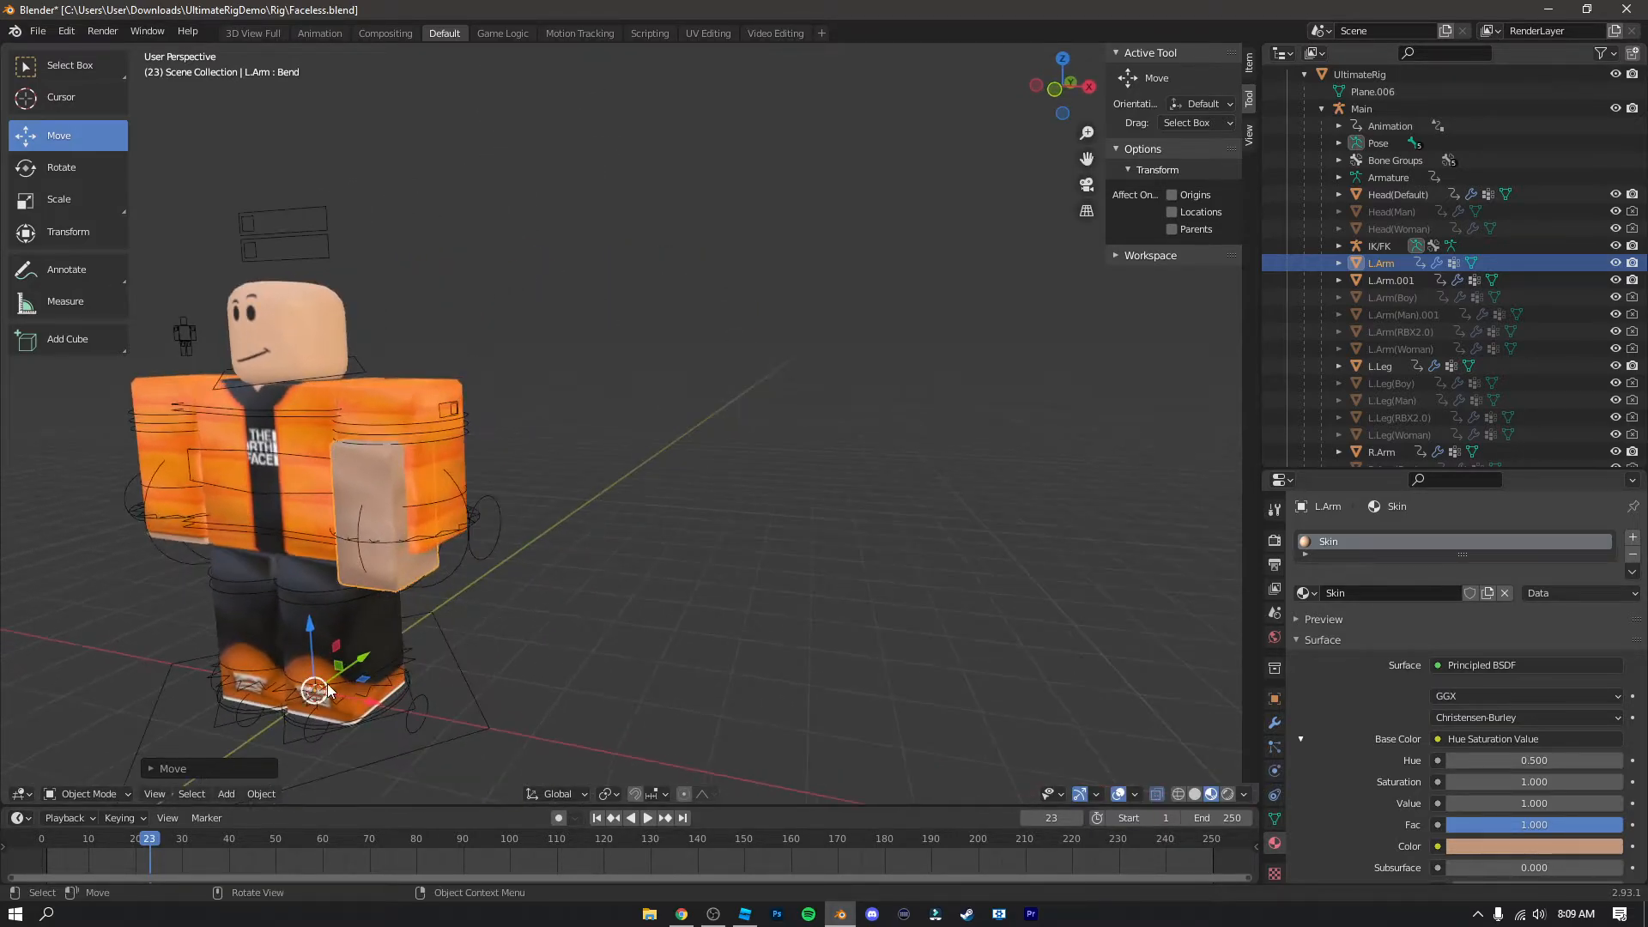
{"action": "left_click_drag", "start_coordinate": [365, 669], "coordinate": [390, 646]}
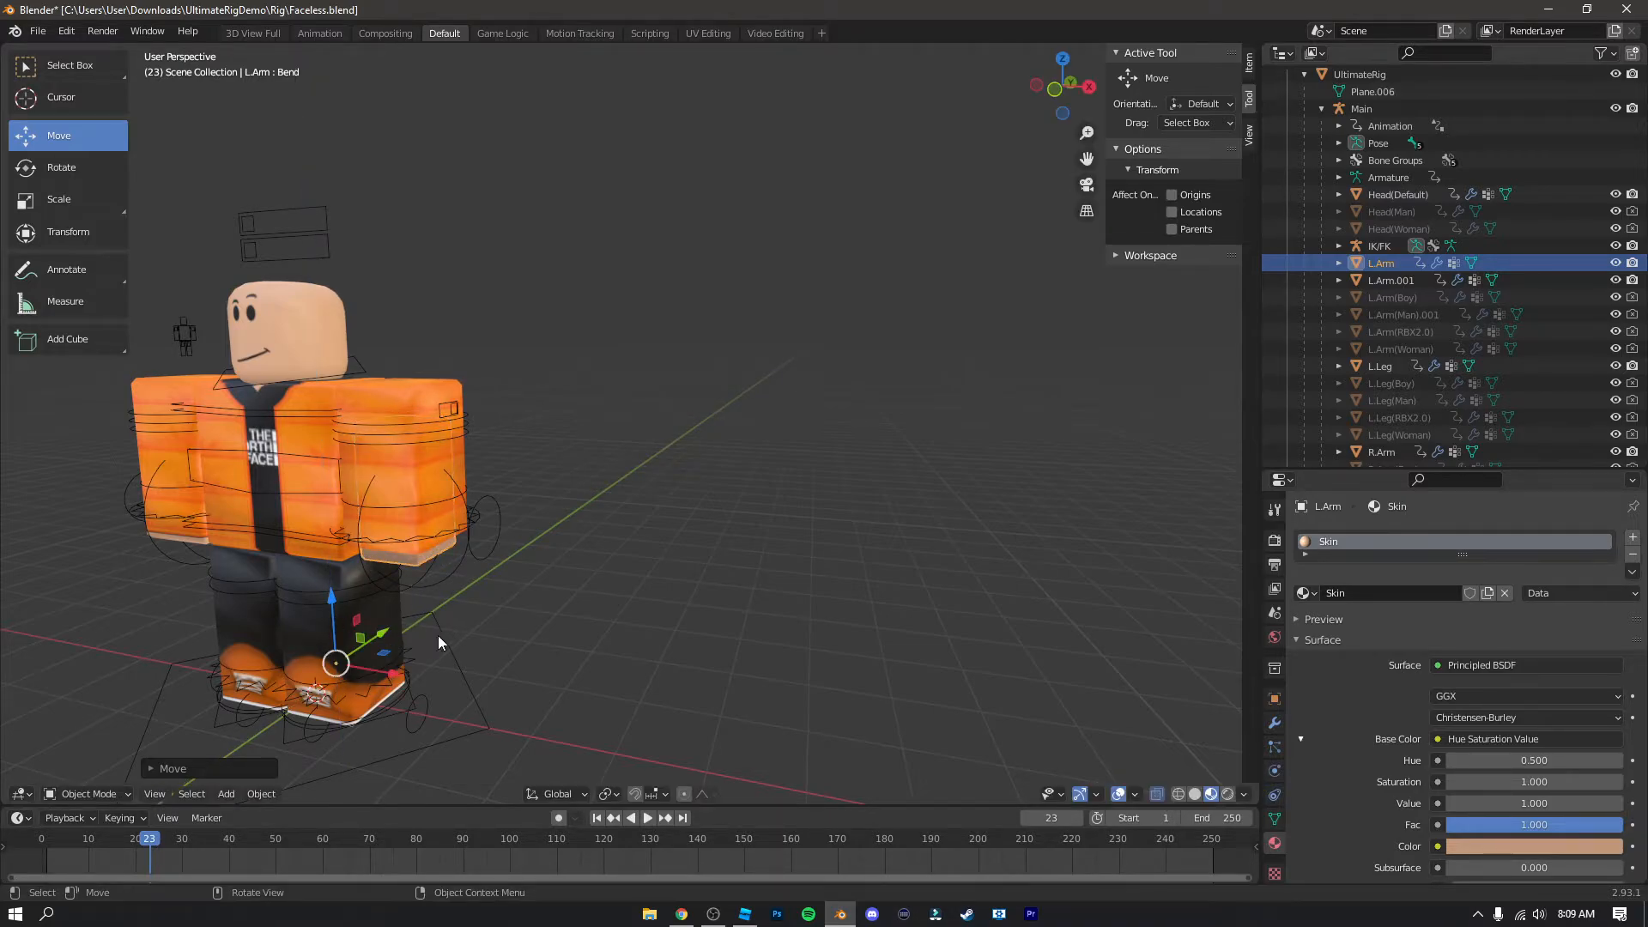
{"action": "middle_click_drag", "start_coordinate": [438, 635], "coordinate": [512, 589]}
Step: Enlarge L.Arm slightly, shift it along X inside the sleeve, and lower it so the hand end sticks out
{"action": "scroll", "coordinate": [515, 603], "scroll_direction": "up", "scroll_amount": 6}
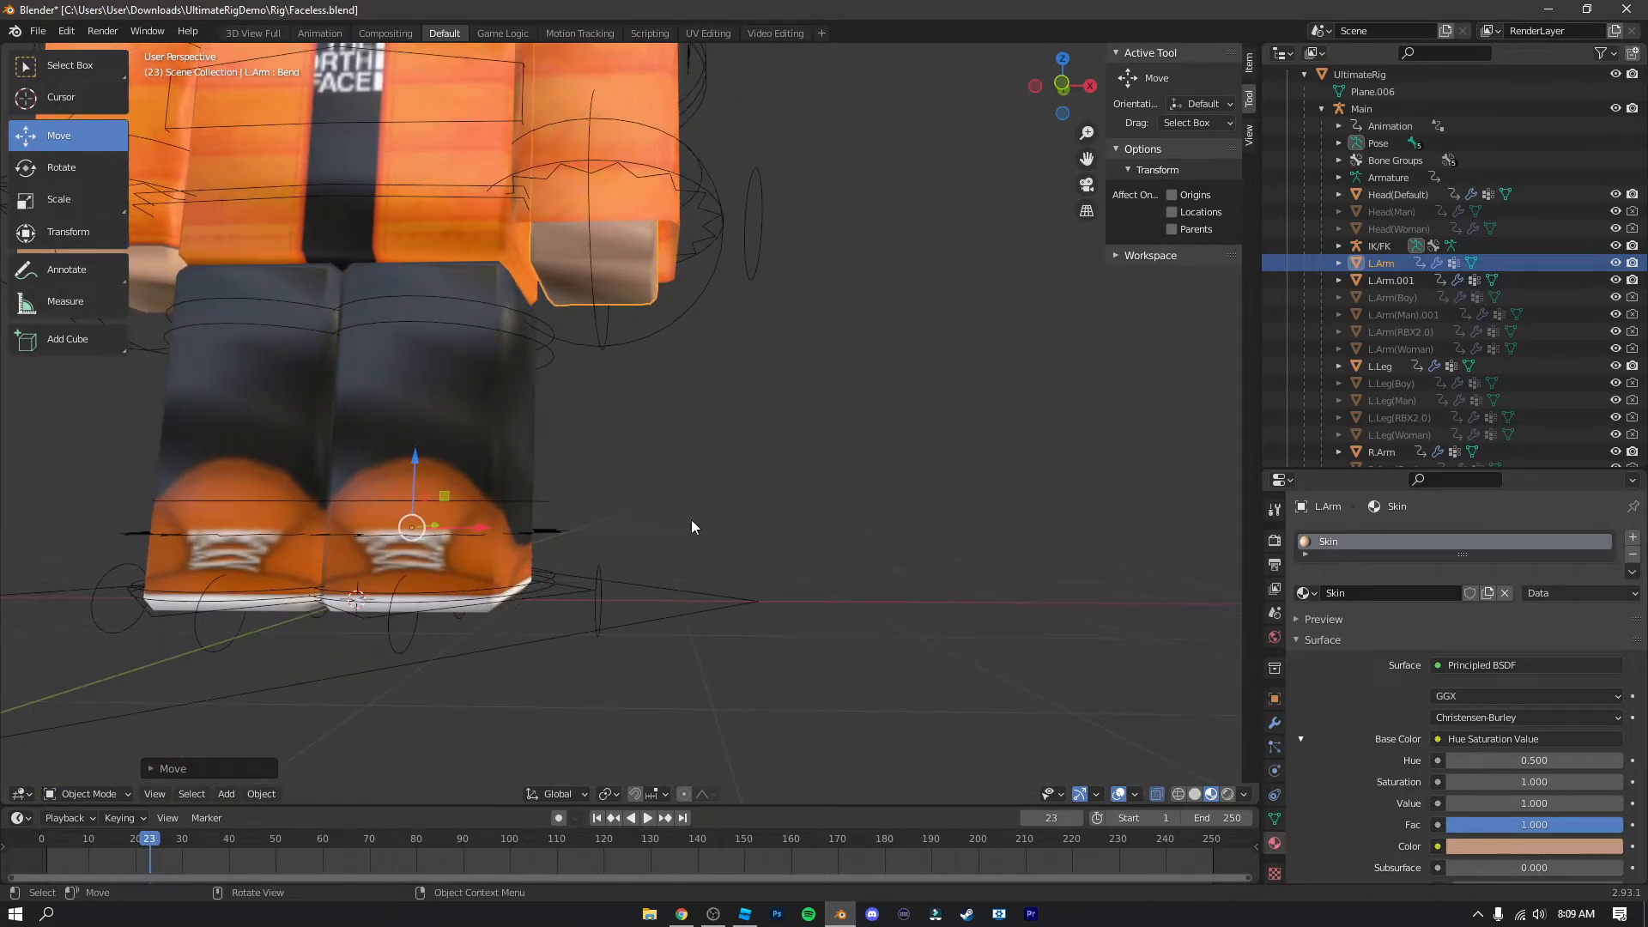
{"action": "key", "text": "s"}
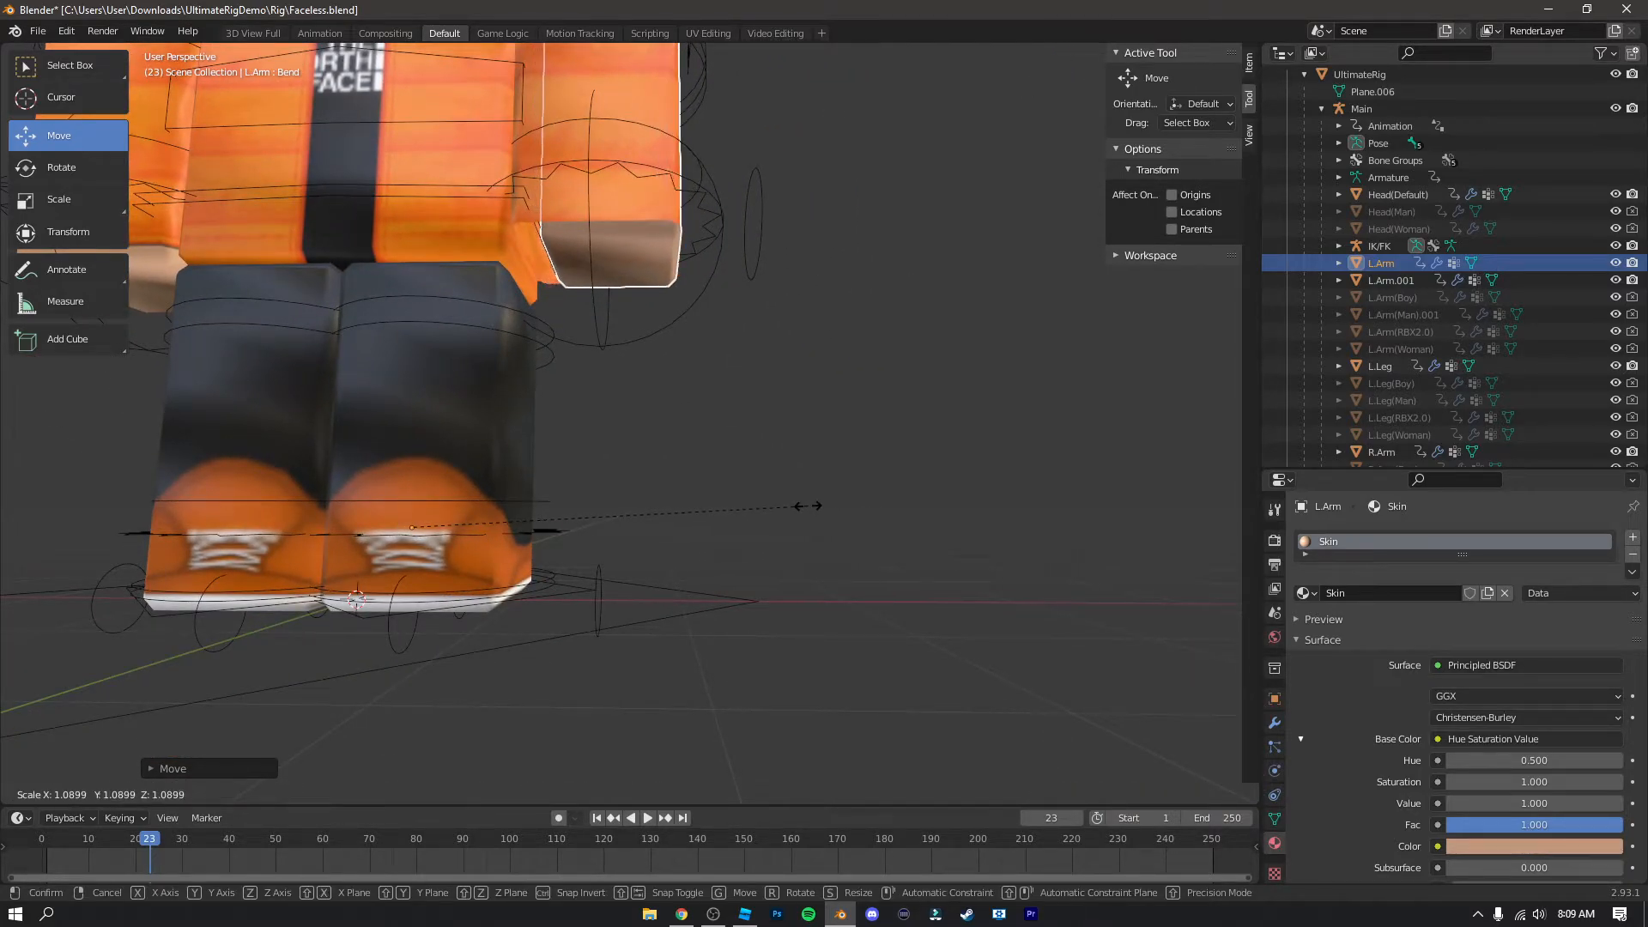
{"action": "left_click", "coordinate": [798, 505]}
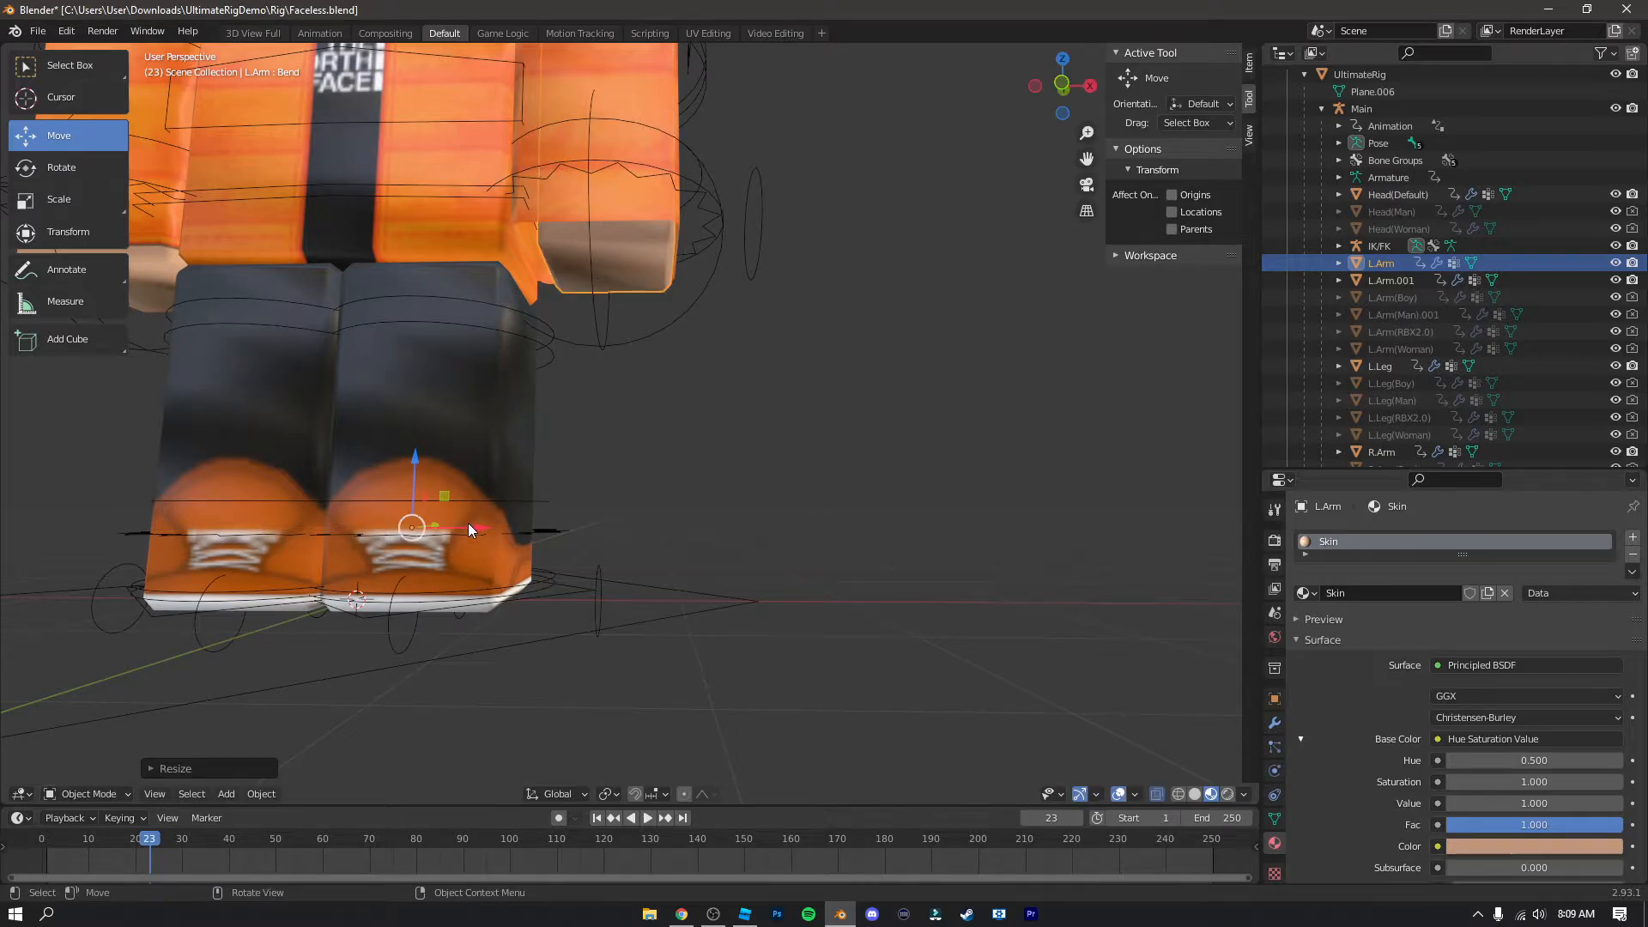
{"action": "left_click_drag", "start_coordinate": [468, 526], "coordinate": [455, 523]}
{"action": "middle_click_drag", "start_coordinate": [719, 519], "coordinate": [725, 544]}
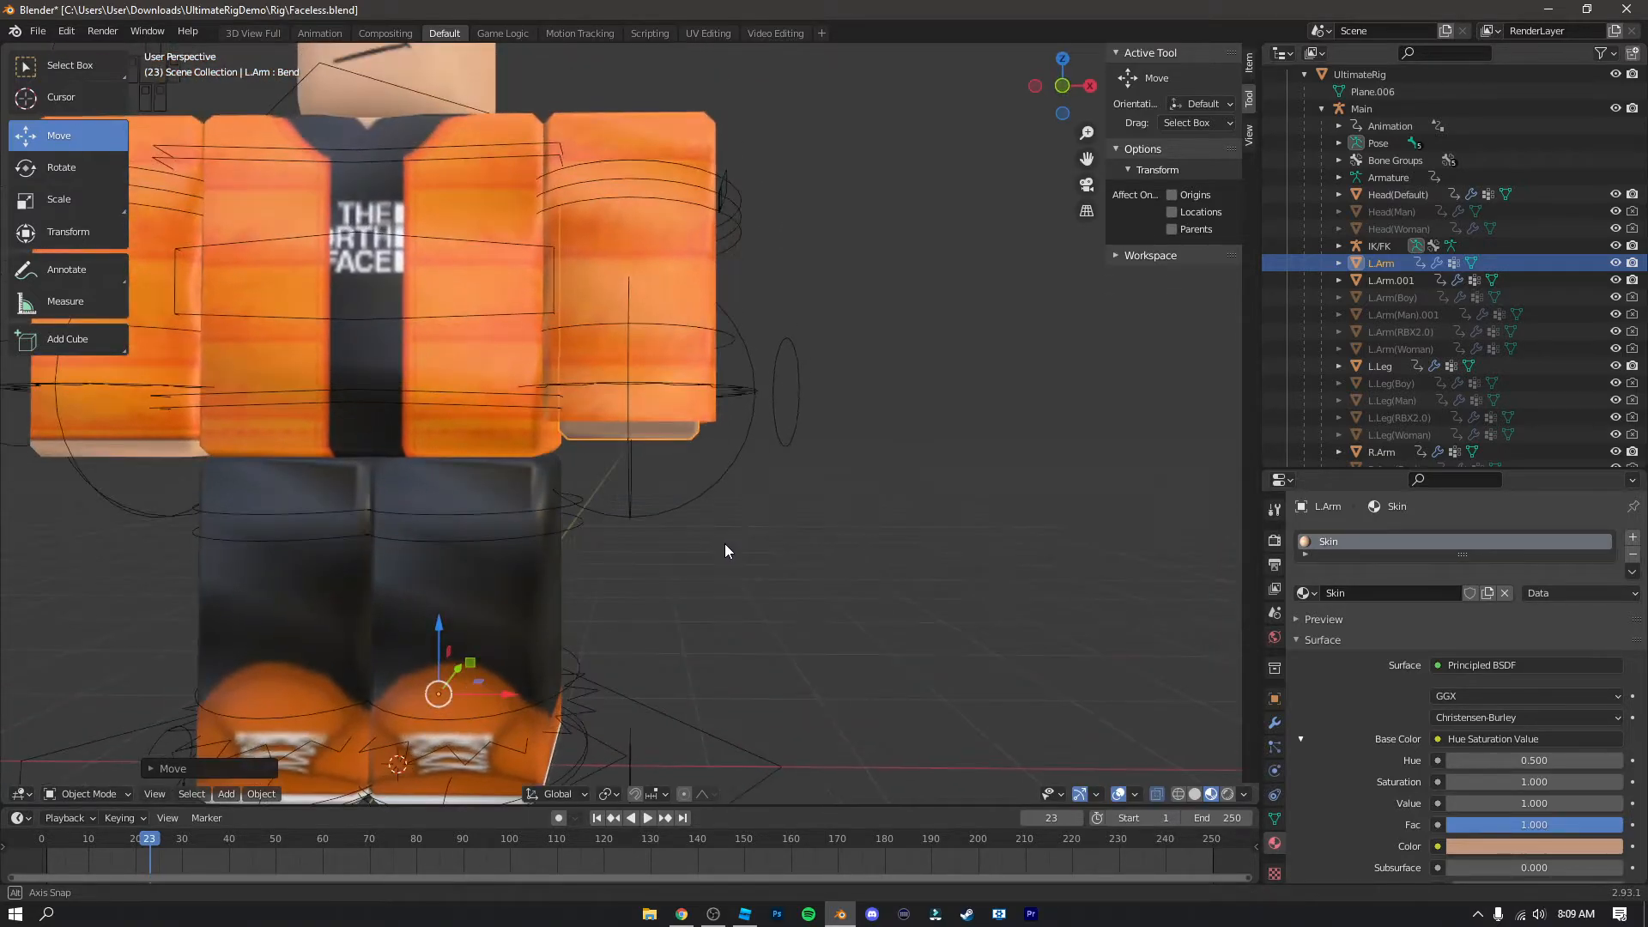
{"action": "left_click_drag", "start_coordinate": [442, 621], "coordinate": [438, 636]}
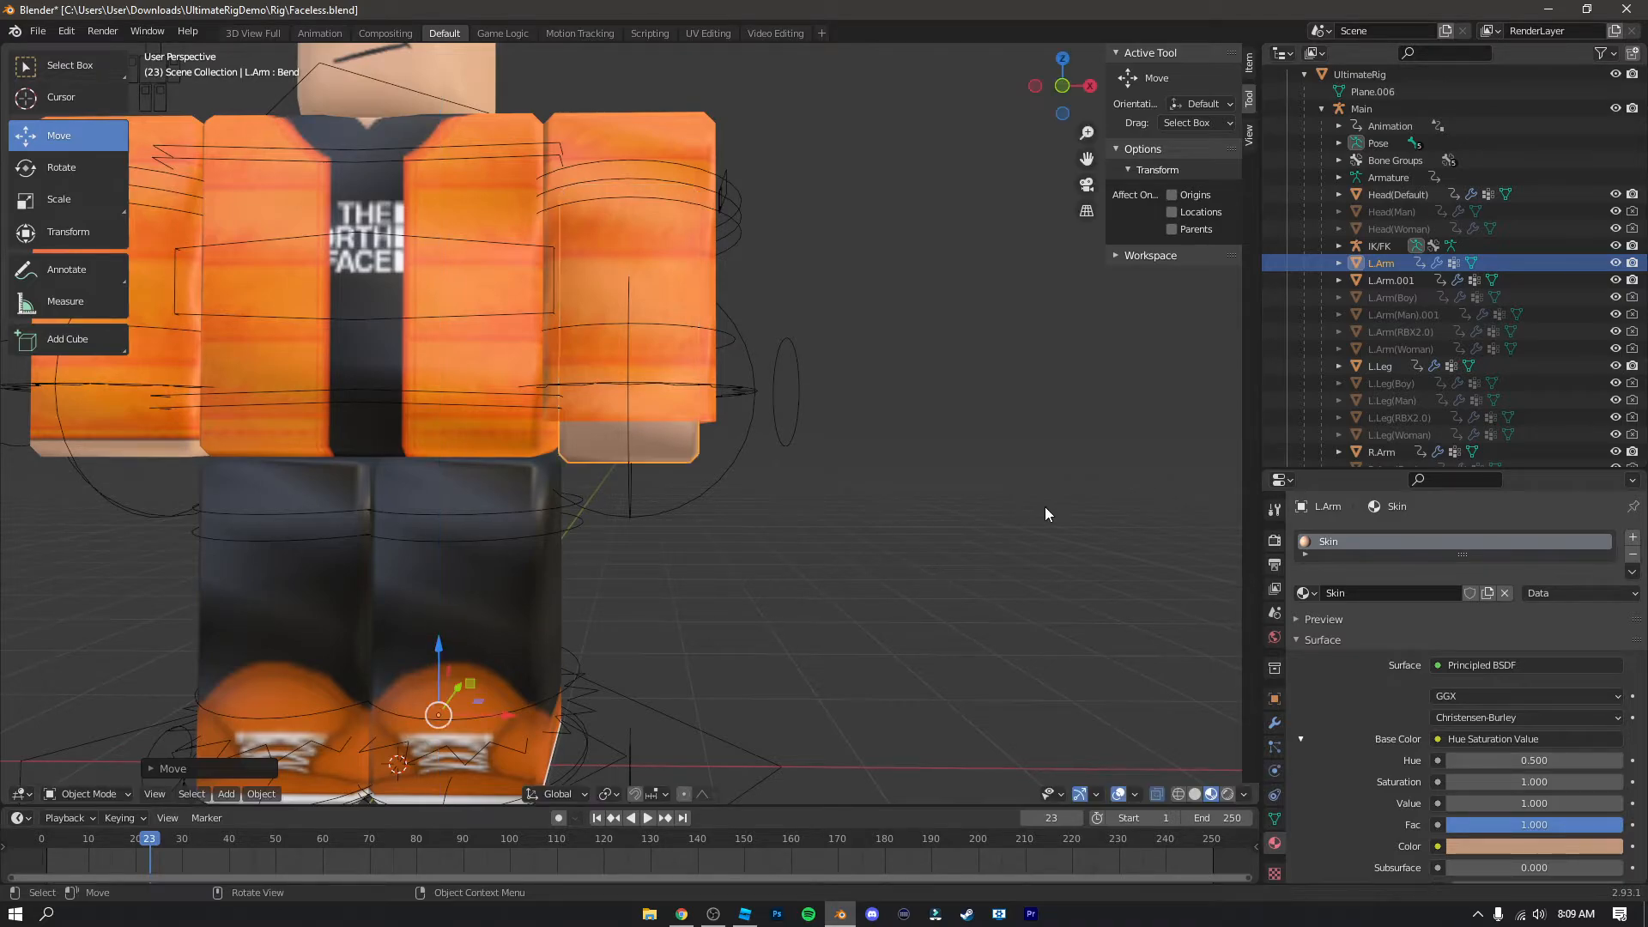
Step: Replace L.Arm's Subsurf modifier with a Multiresolution modifier subdivided to level 3
{"action": "left_click", "coordinate": [1275, 726]}
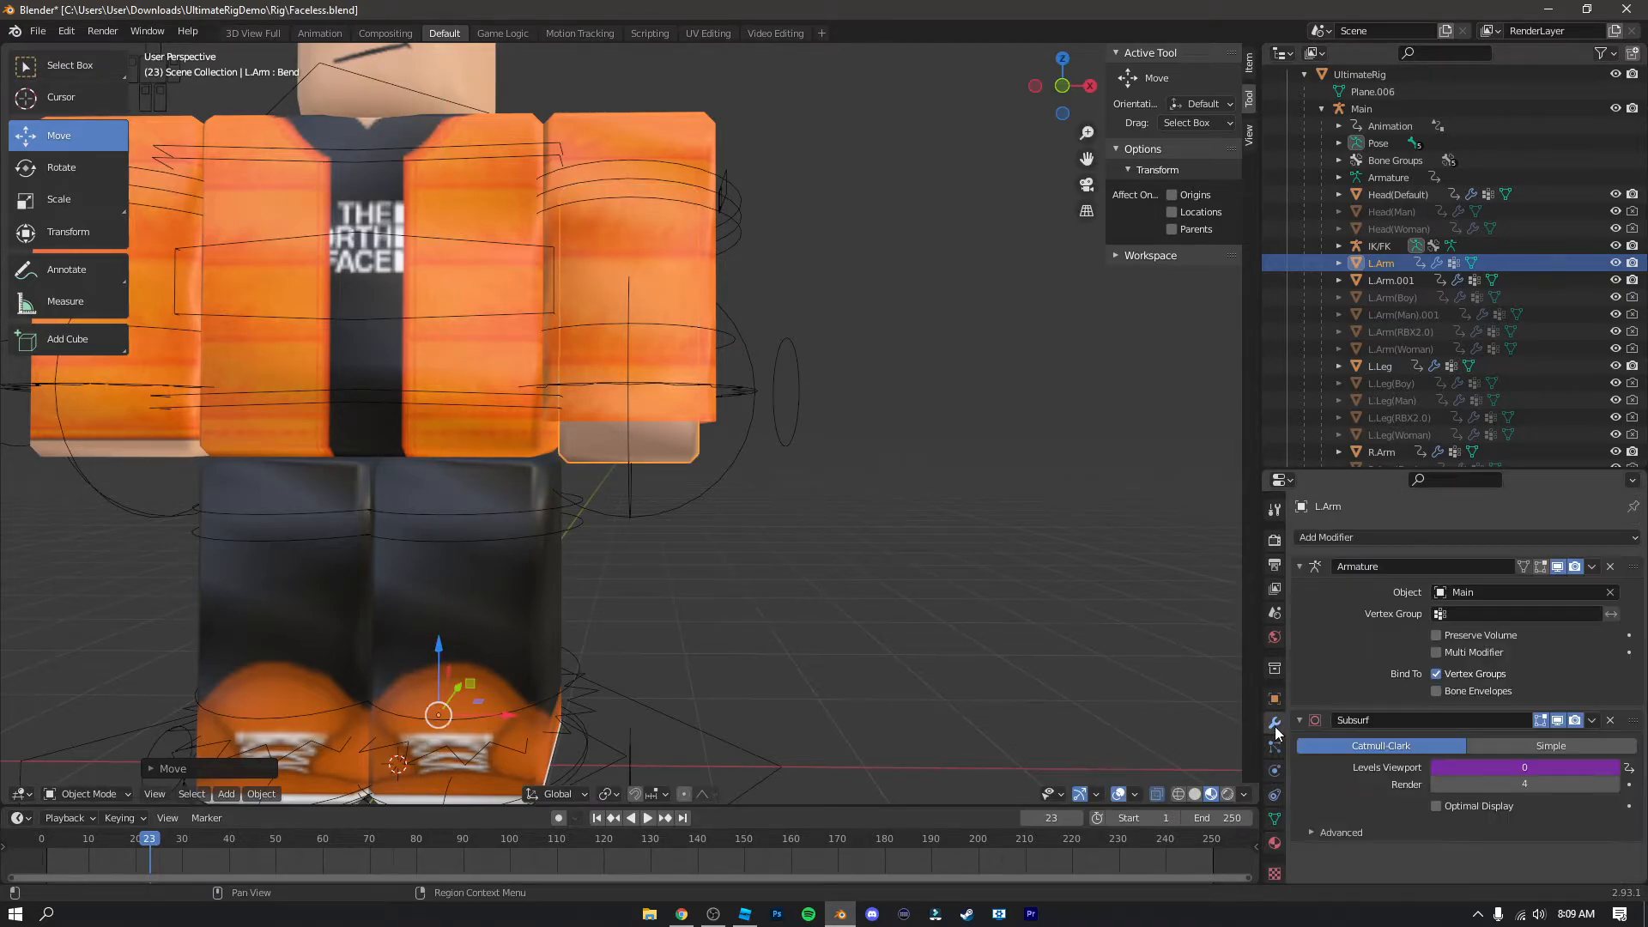
{"action": "left_click", "coordinate": [1611, 721]}
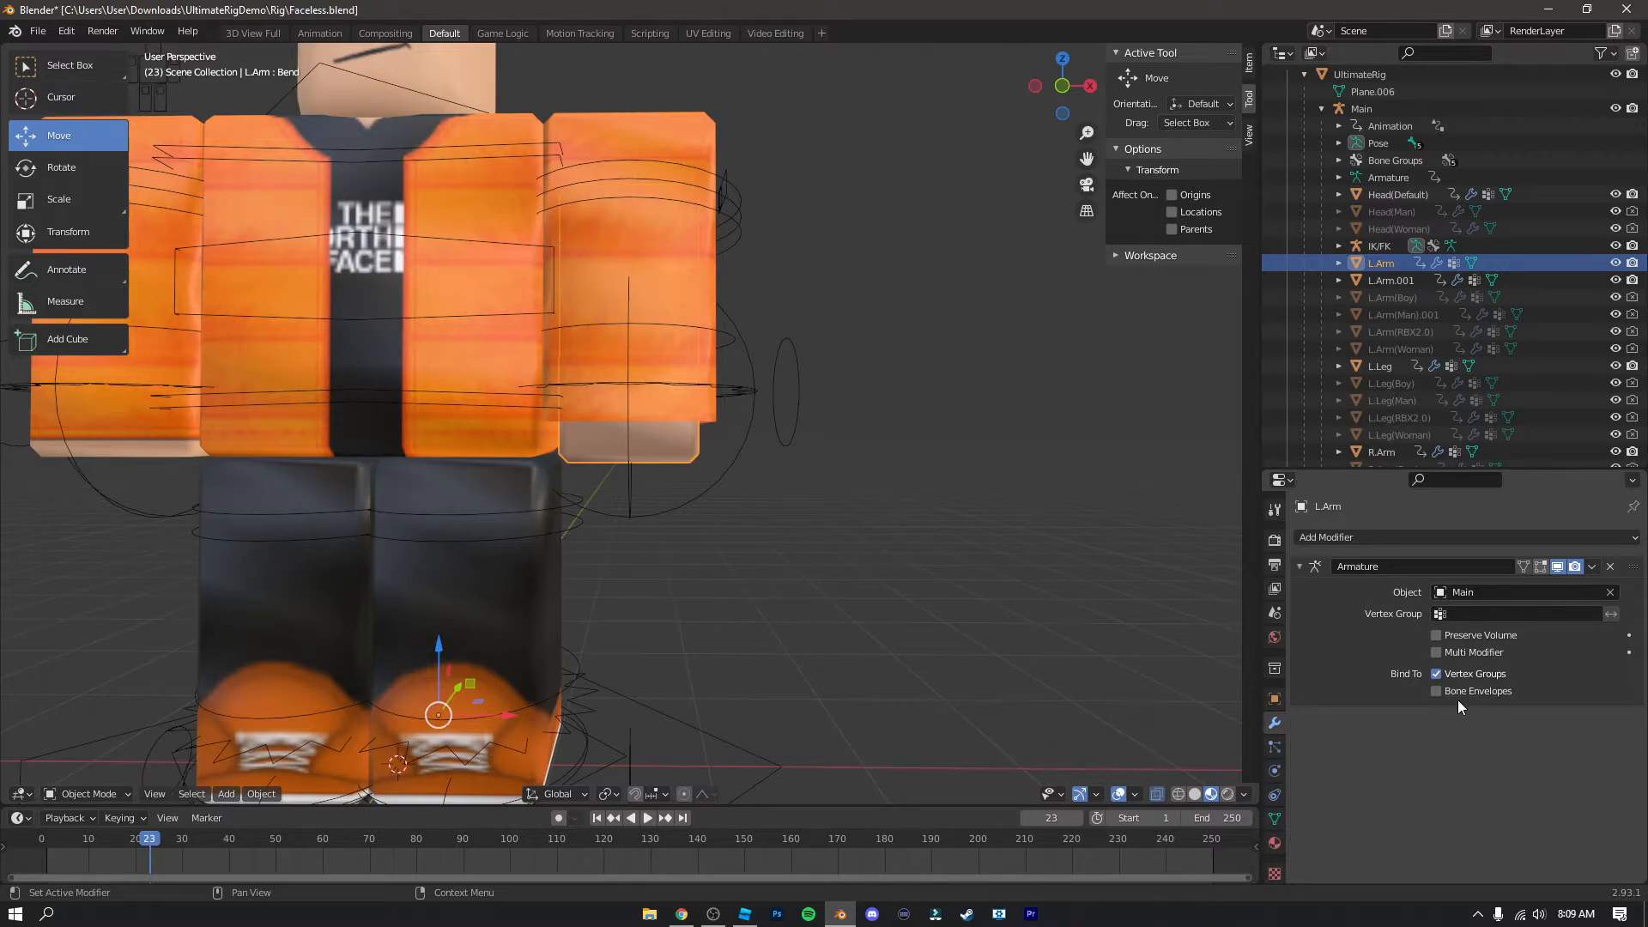
{"action": "left_click", "coordinate": [1352, 537]}
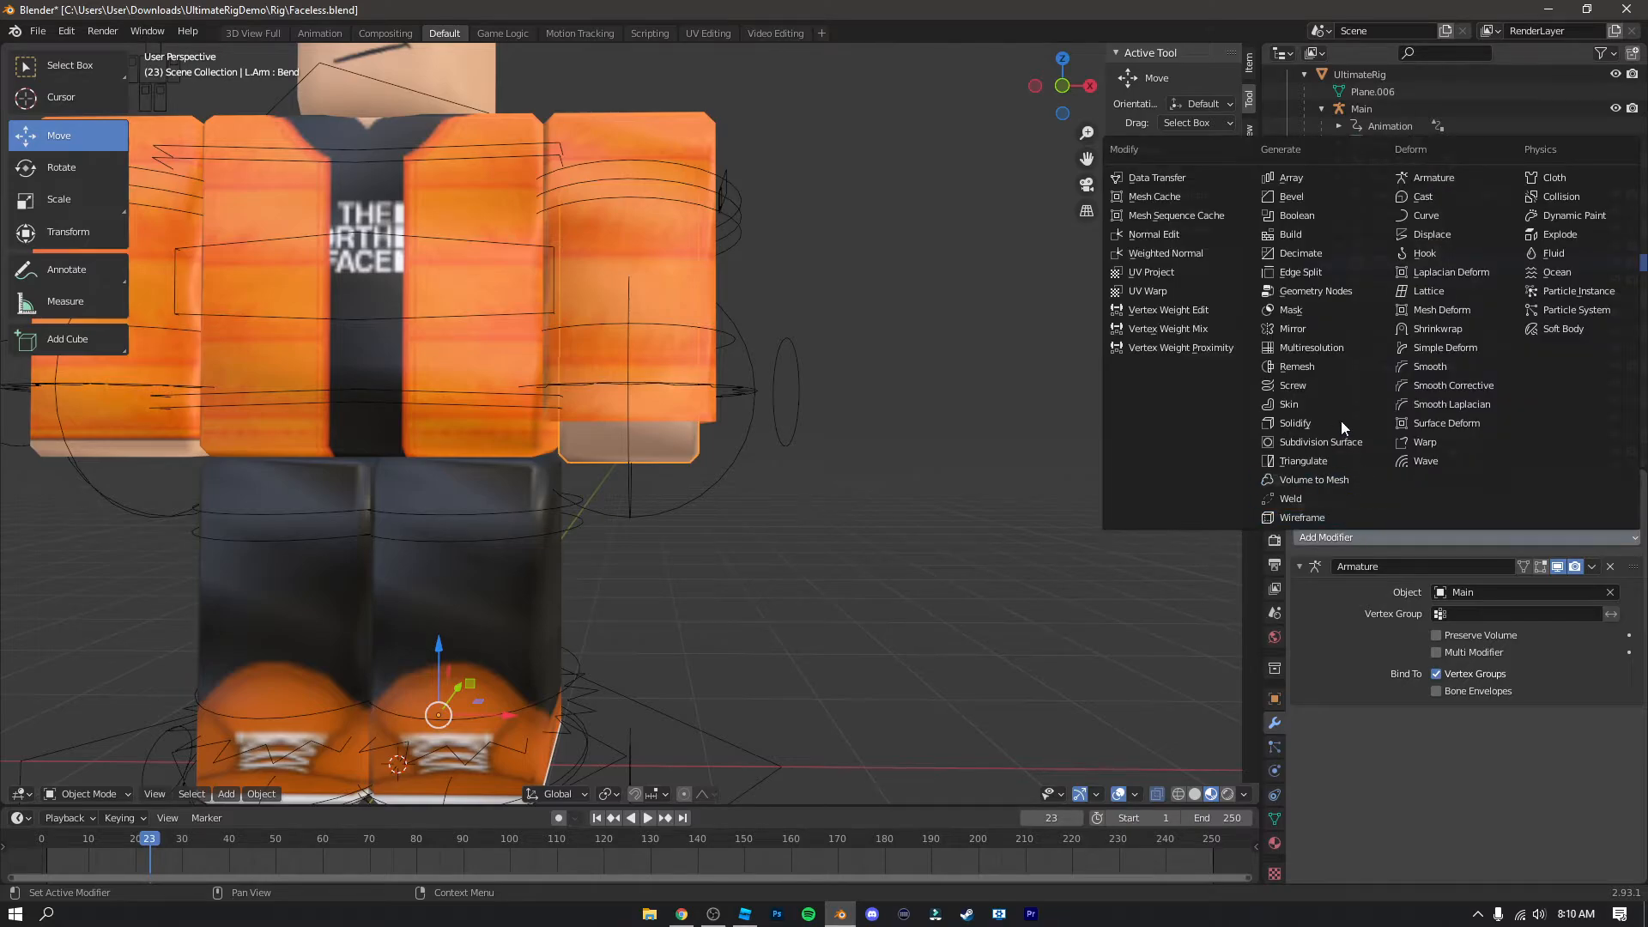
{"action": "left_click", "coordinate": [1314, 347]}
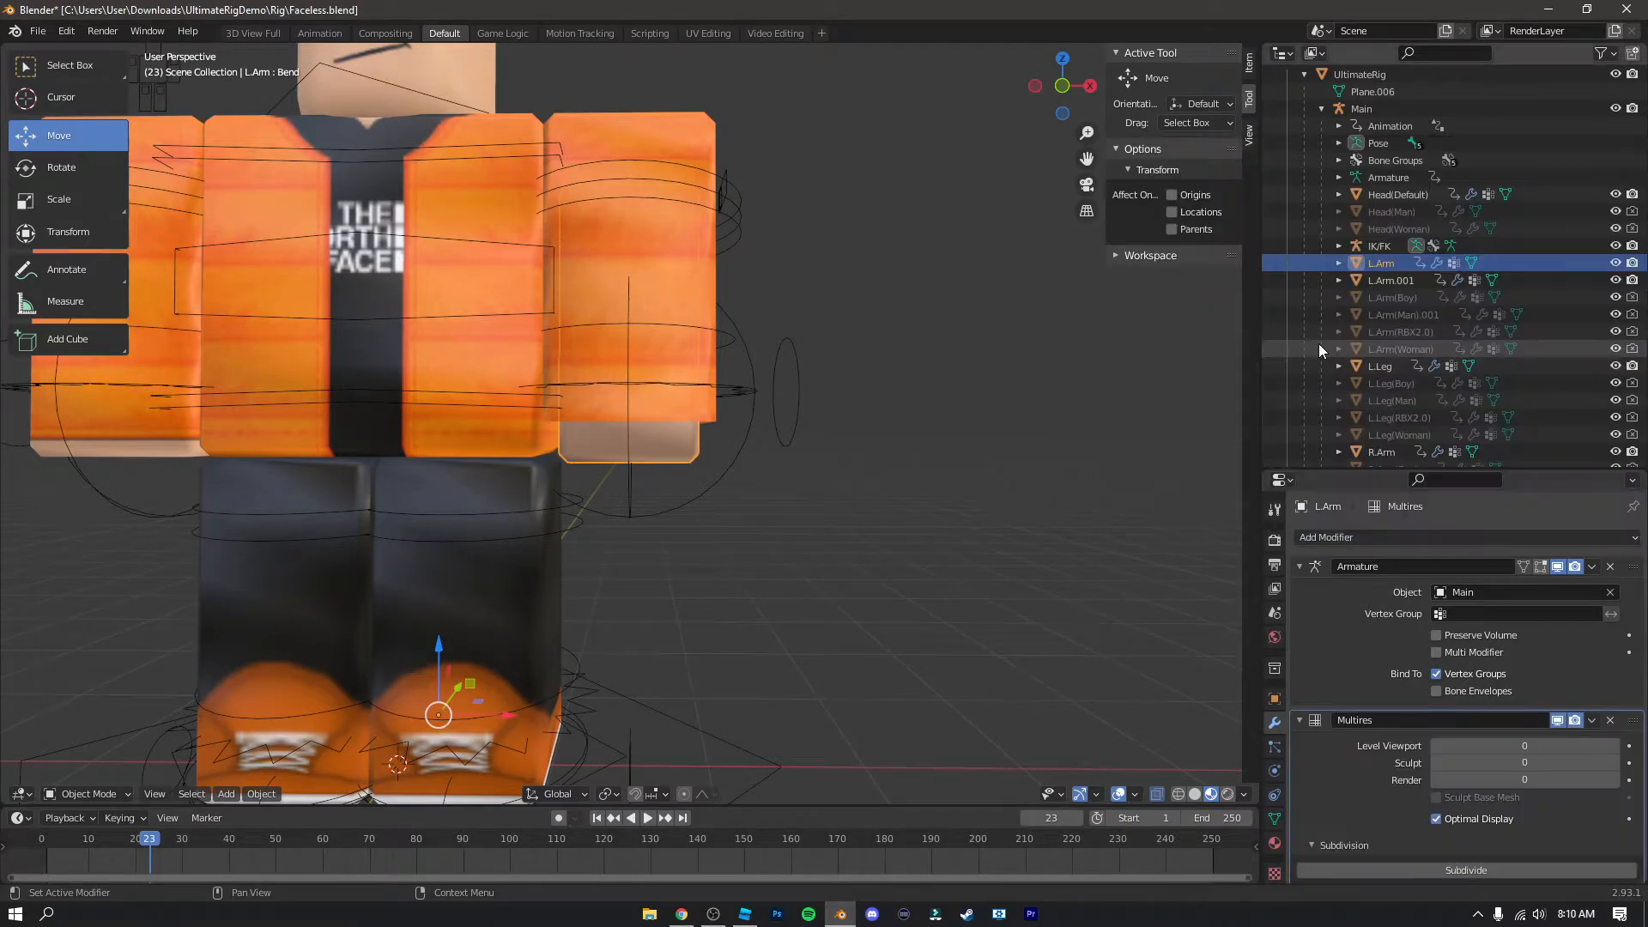
{"action": "left_click", "coordinate": [1470, 872]}
{"action": "left_click", "coordinate": [1469, 872]}
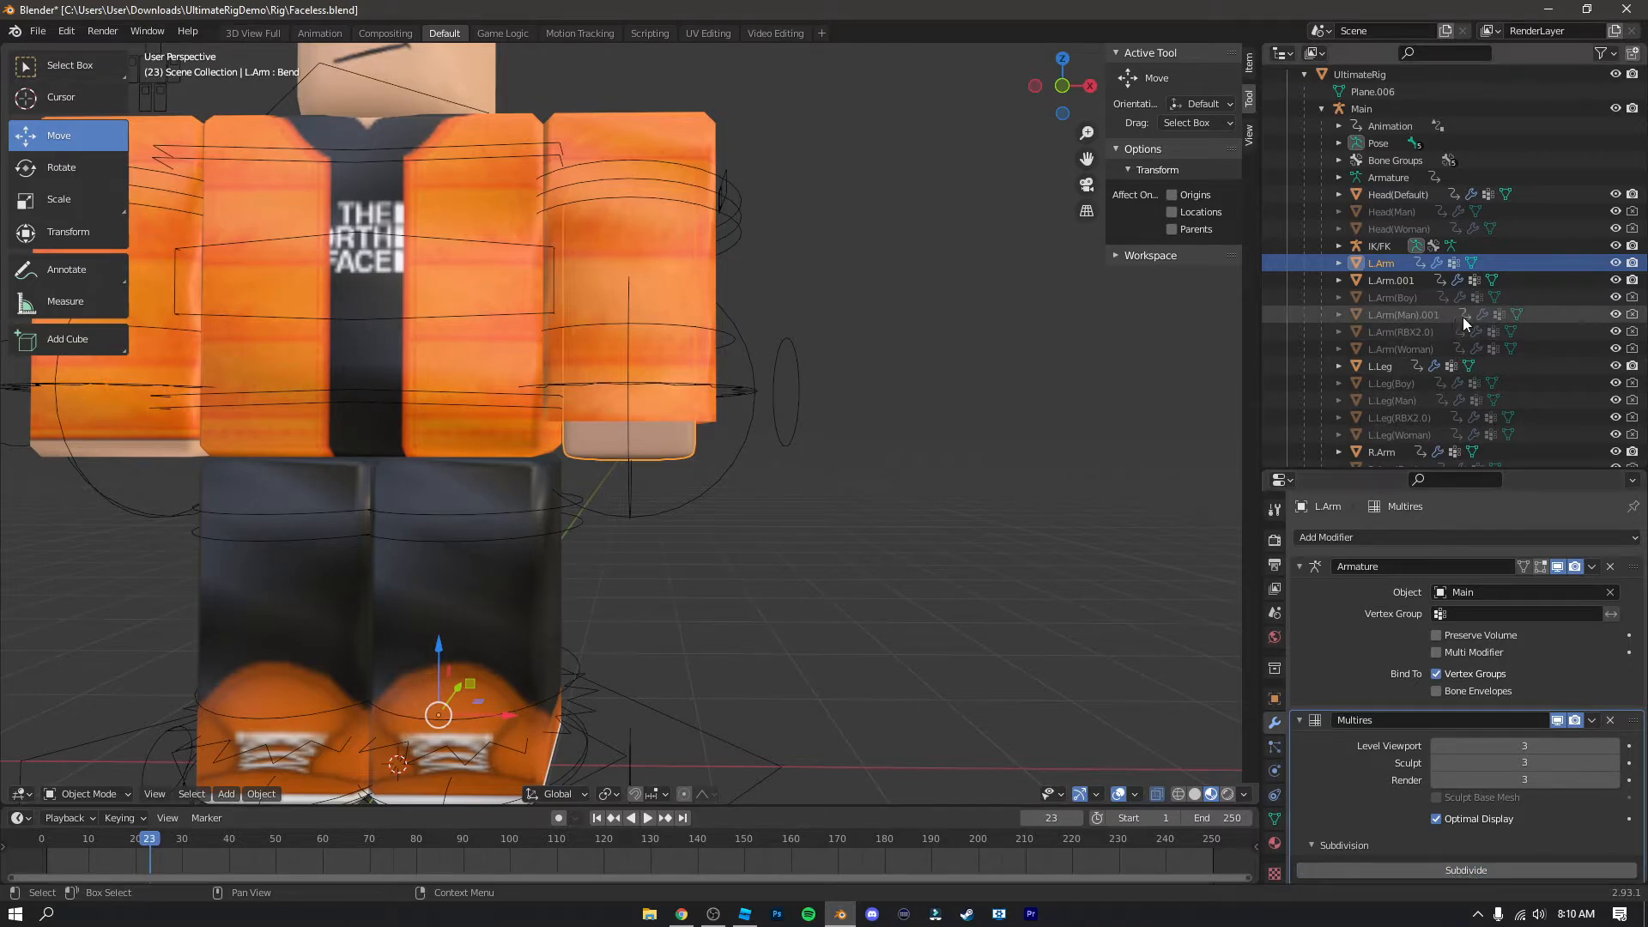
Step: Replace L.Arm.001's Subsurf modifier with a Multiresolution modifier subdivided to level 3
{"action": "left_click", "coordinate": [1409, 282]}
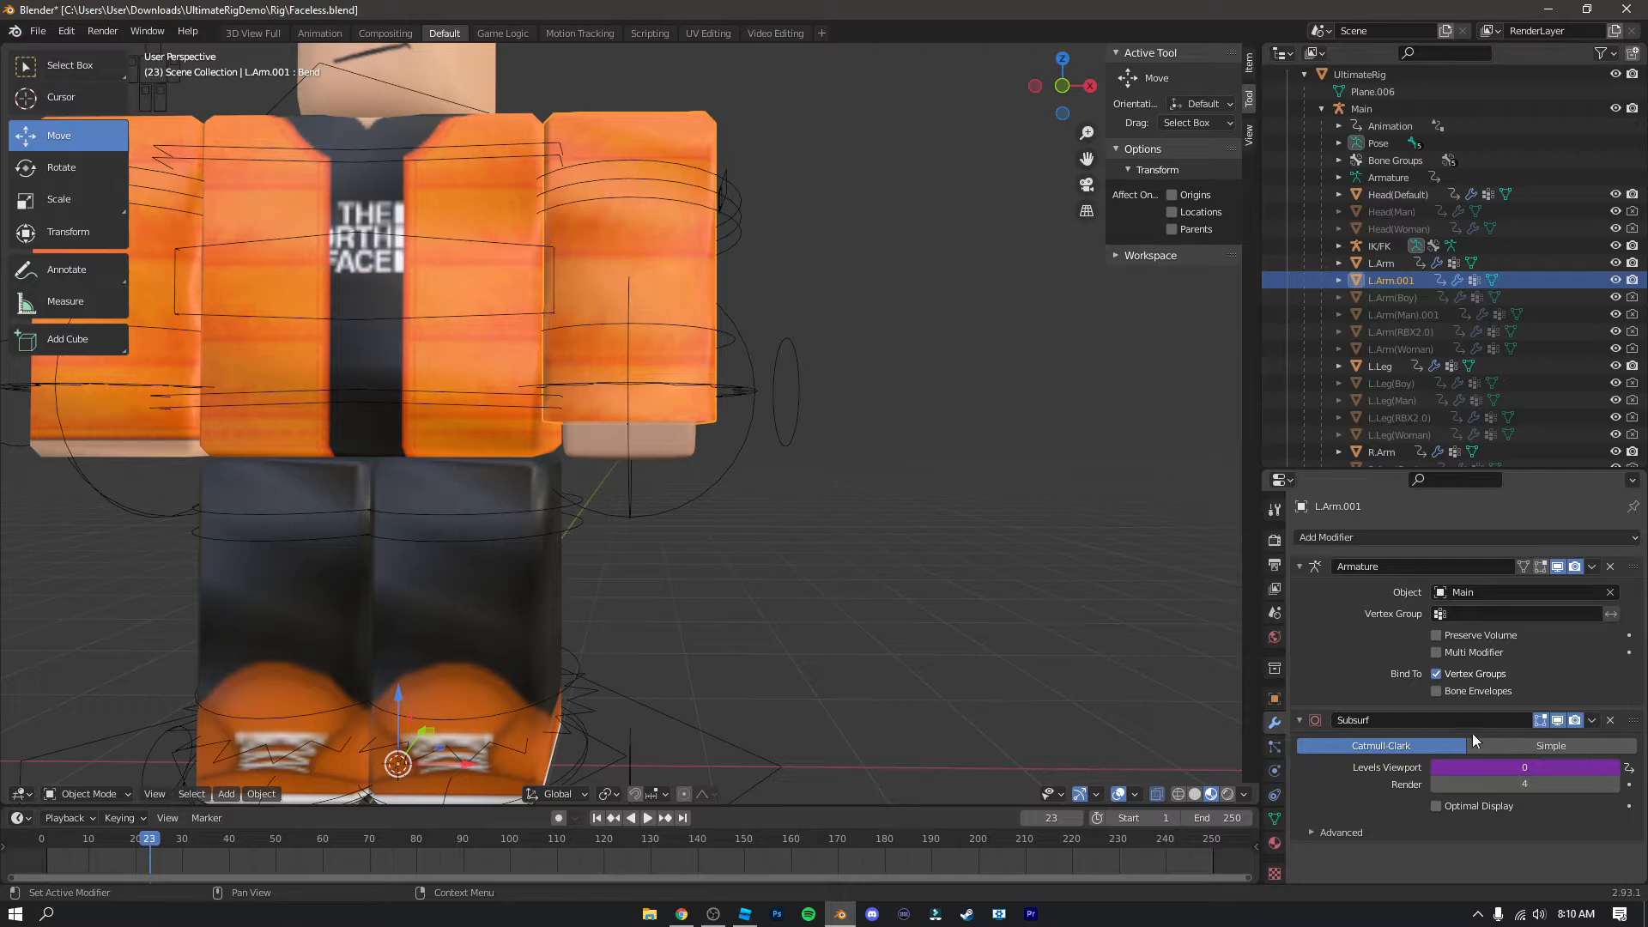
{"action": "left_click", "coordinate": [1610, 722]}
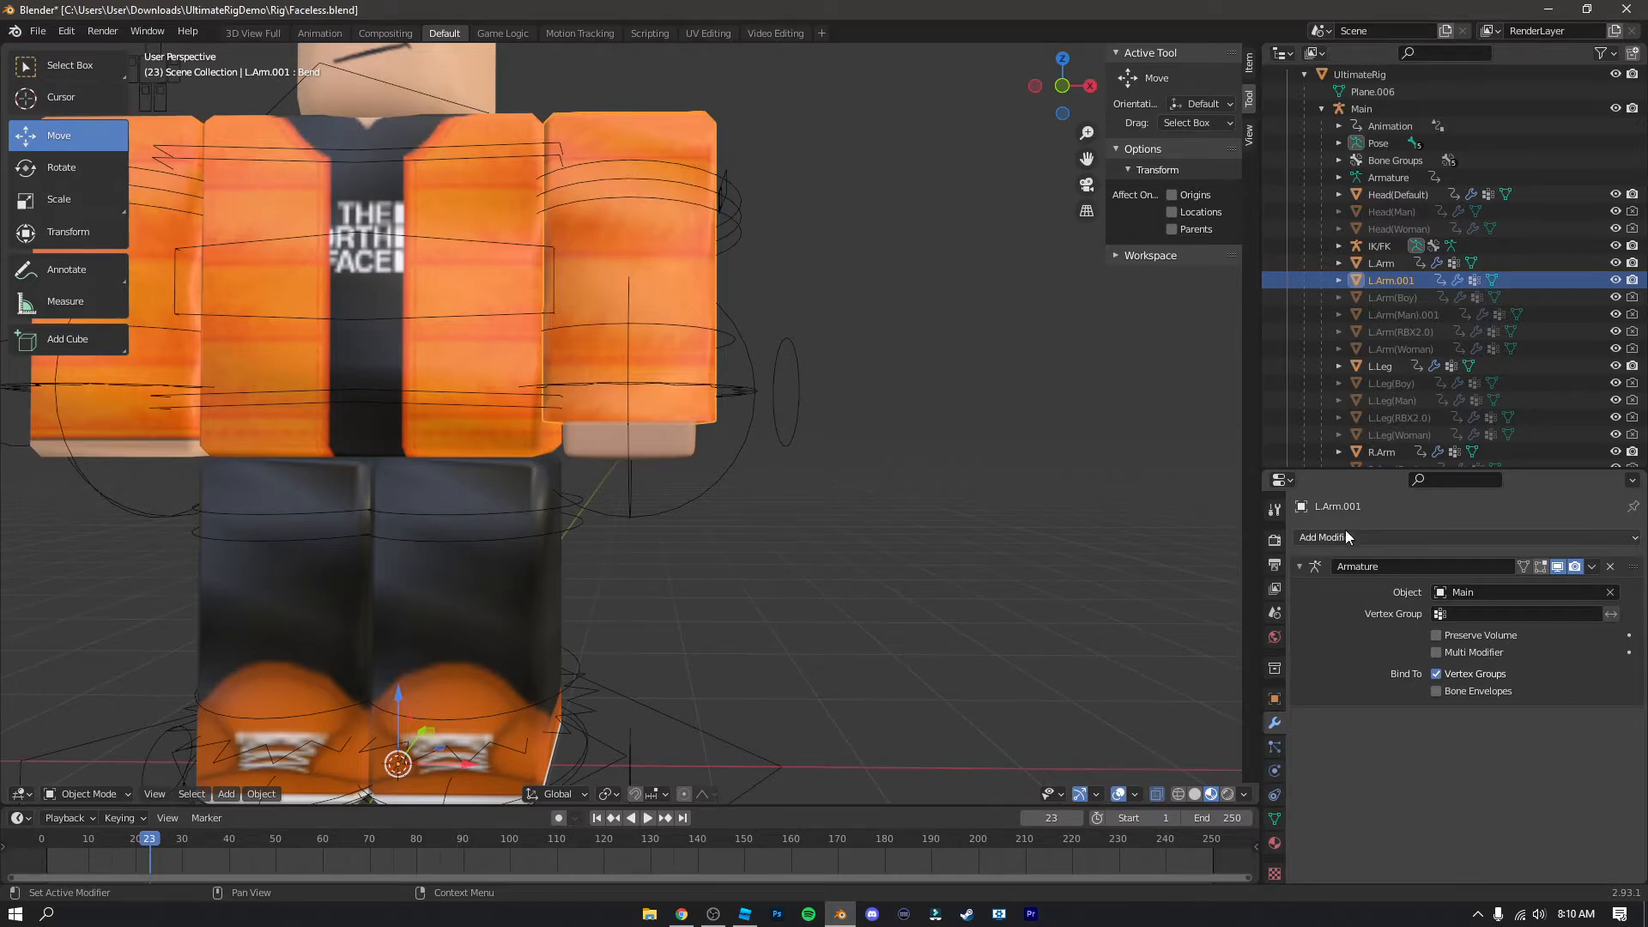
{"action": "left_click", "coordinate": [1347, 539]}
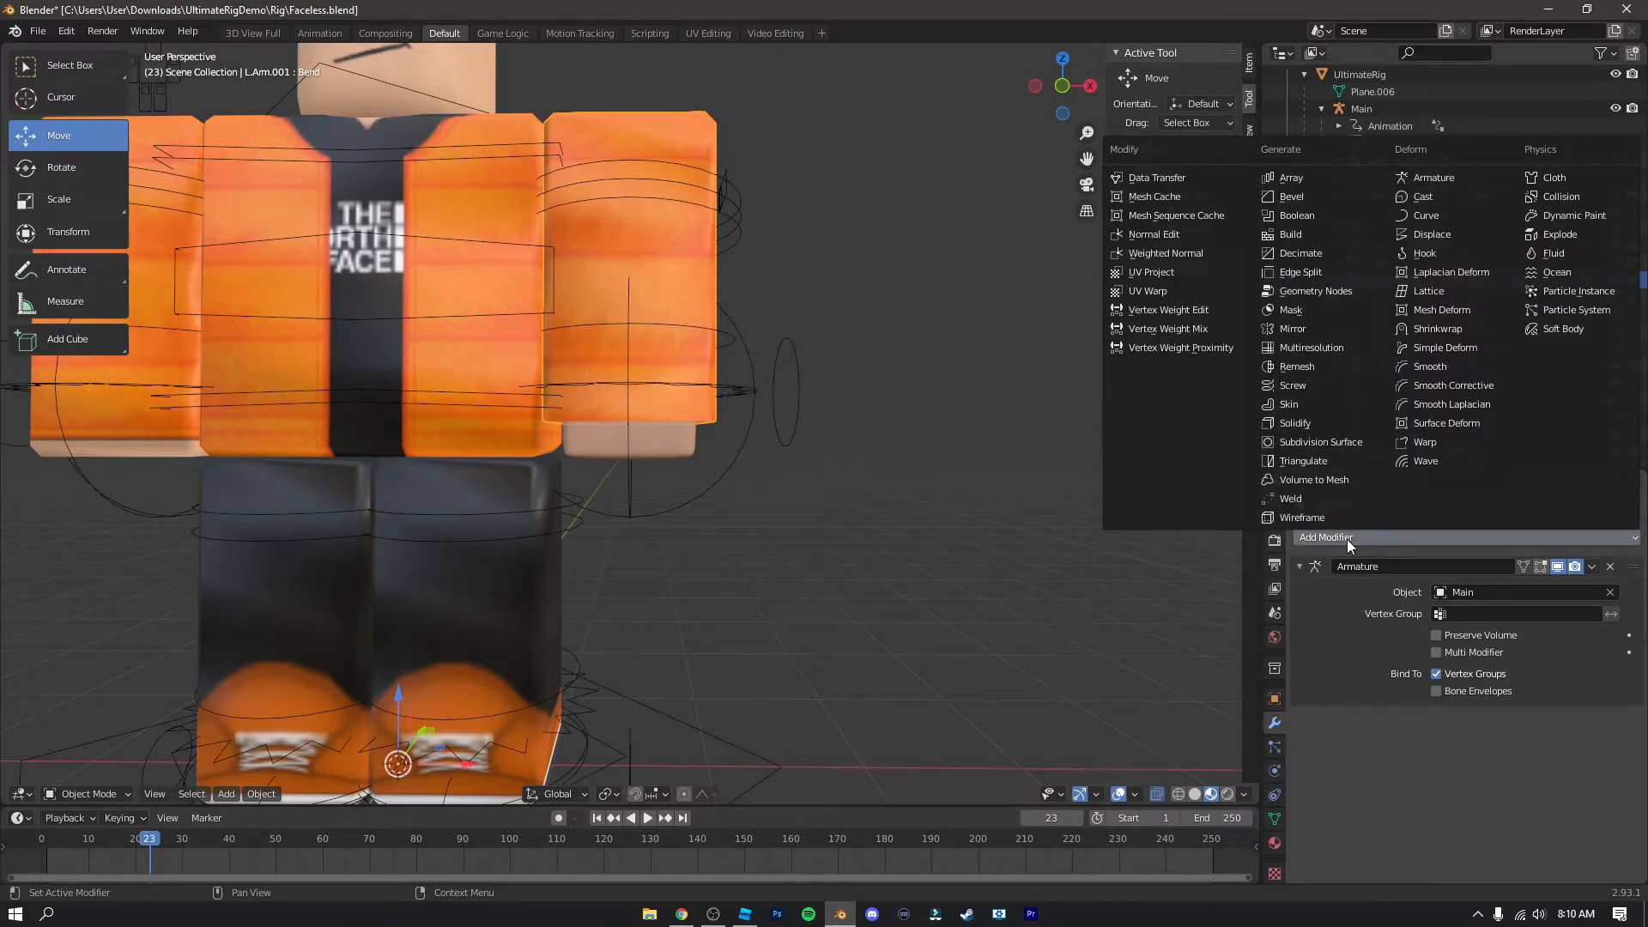
{"action": "left_click", "coordinate": [1313, 348]}
{"action": "scroll", "coordinate": [1499, 774], "scroll_direction": "down", "scroll_amount": 2}
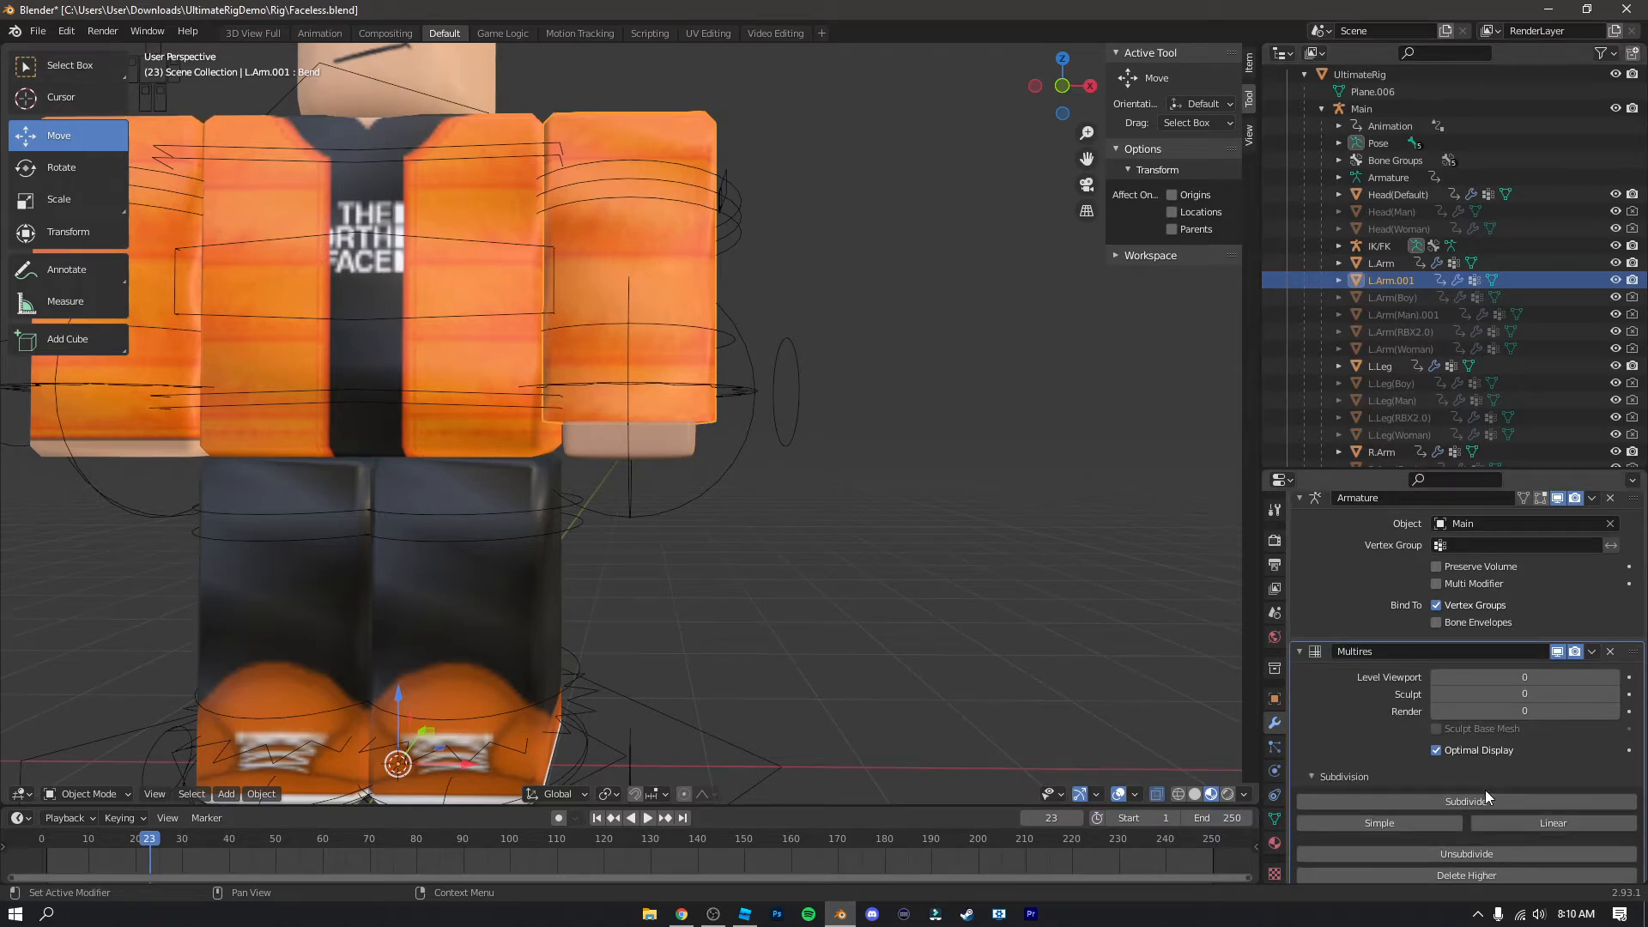
{"action": "left_click", "coordinate": [1467, 802]}
{"action": "left_click", "coordinate": [1467, 803]}
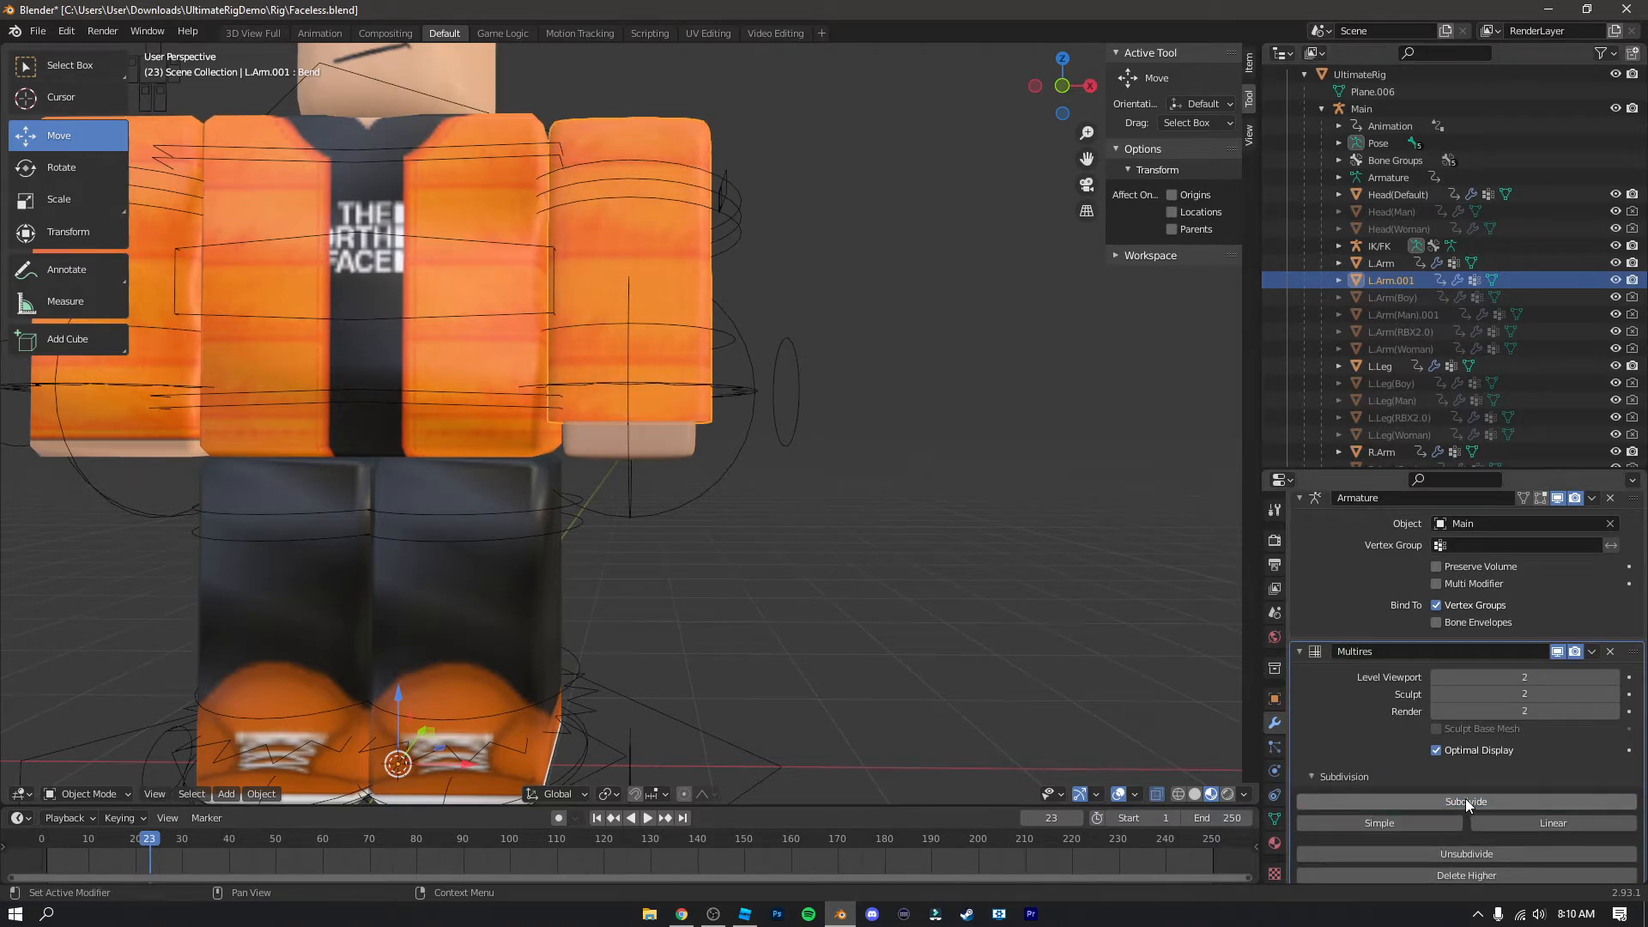
{"action": "left_click", "coordinate": [1467, 803]}
{"action": "scroll", "coordinate": [1433, 740], "scroll_direction": "up", "scroll_amount": 2}
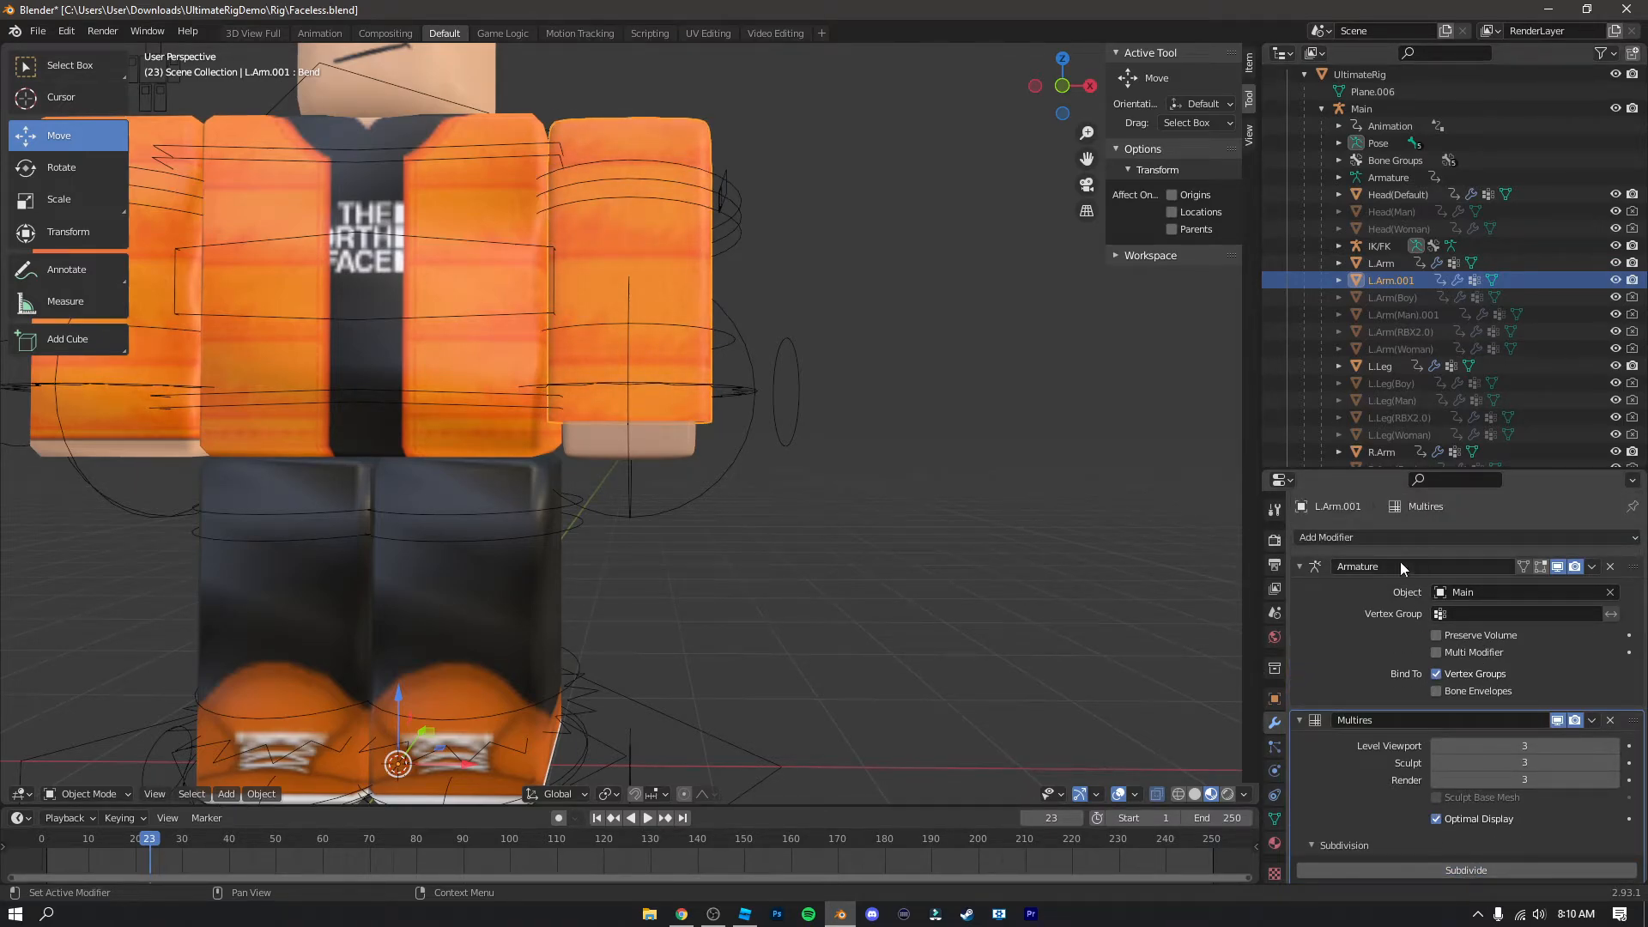
Step: Add a Solidify modifier to L.Arm.001 and set its thickness to 0.083 to give the sleeve thick fabric
{"action": "left_click", "coordinate": [1351, 538]}
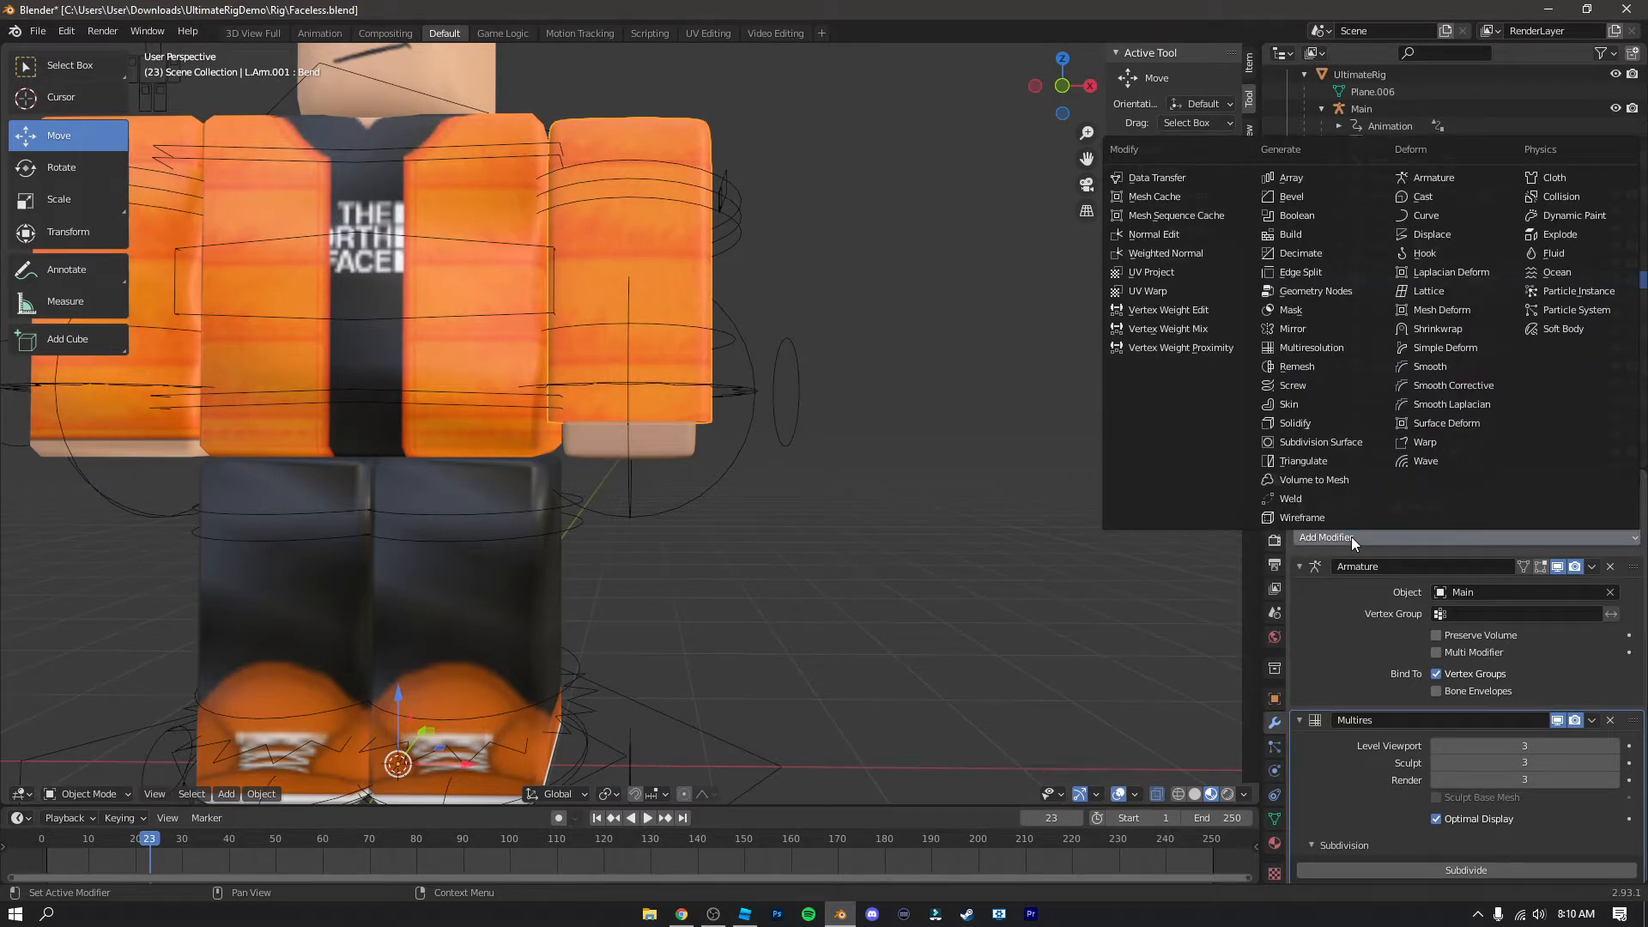
{"action": "left_click", "coordinate": [1311, 424]}
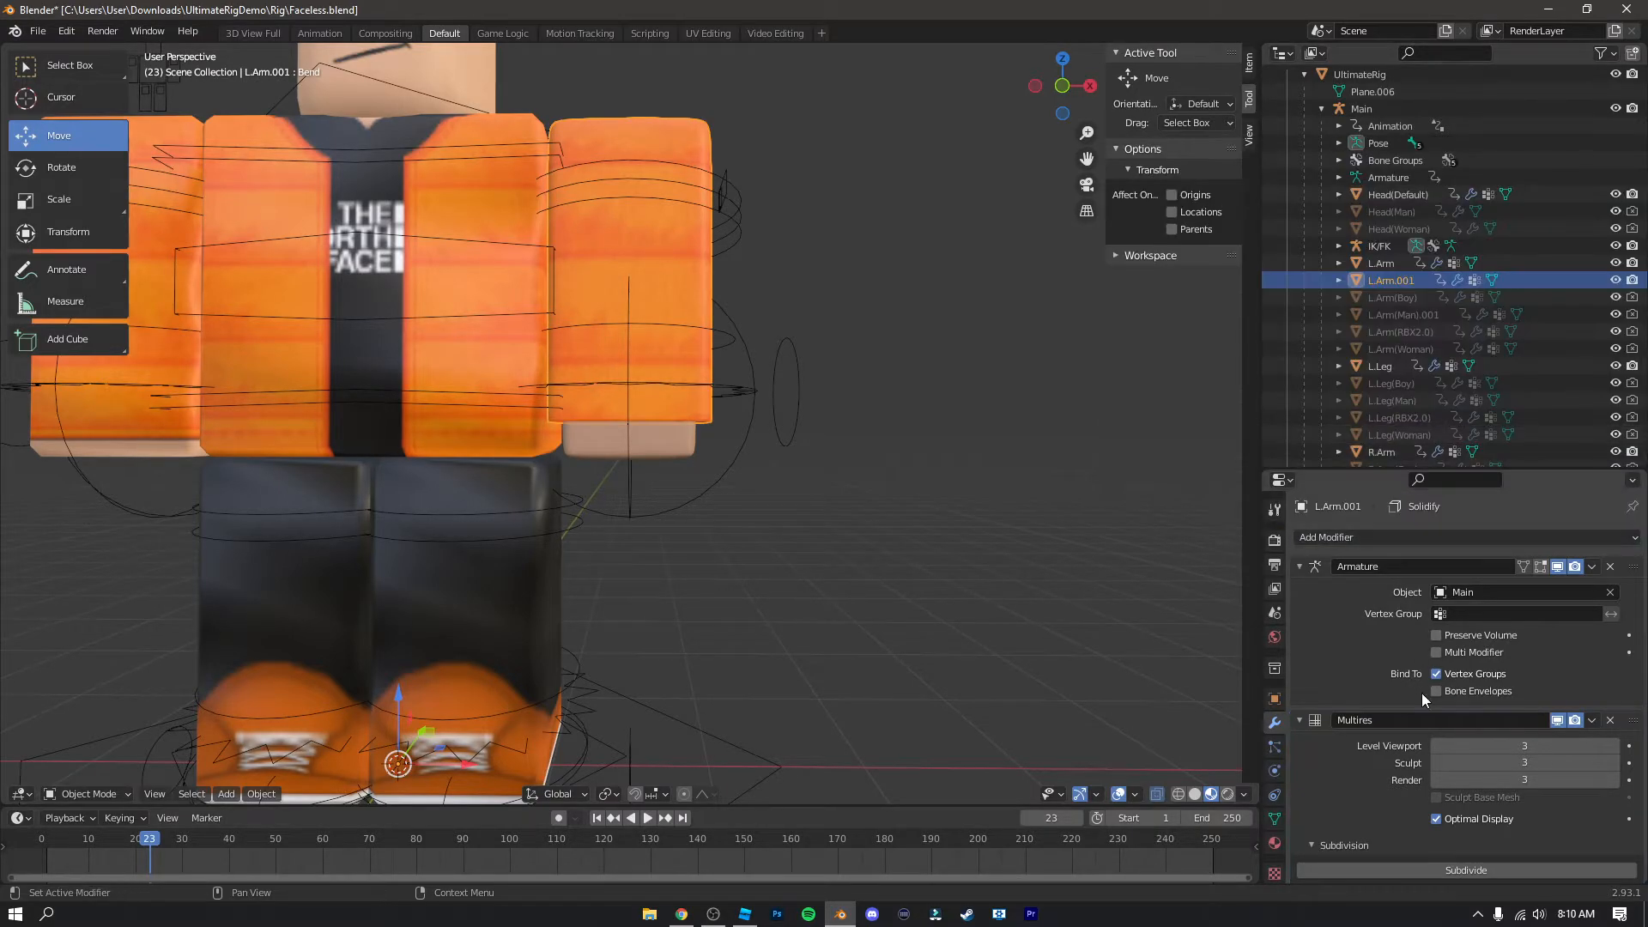
{"action": "scroll", "coordinate": [1422, 693], "scroll_direction": "down", "scroll_amount": 9}
{"action": "scroll", "coordinate": [1388, 778], "scroll_direction": "down", "scroll_amount": 2}
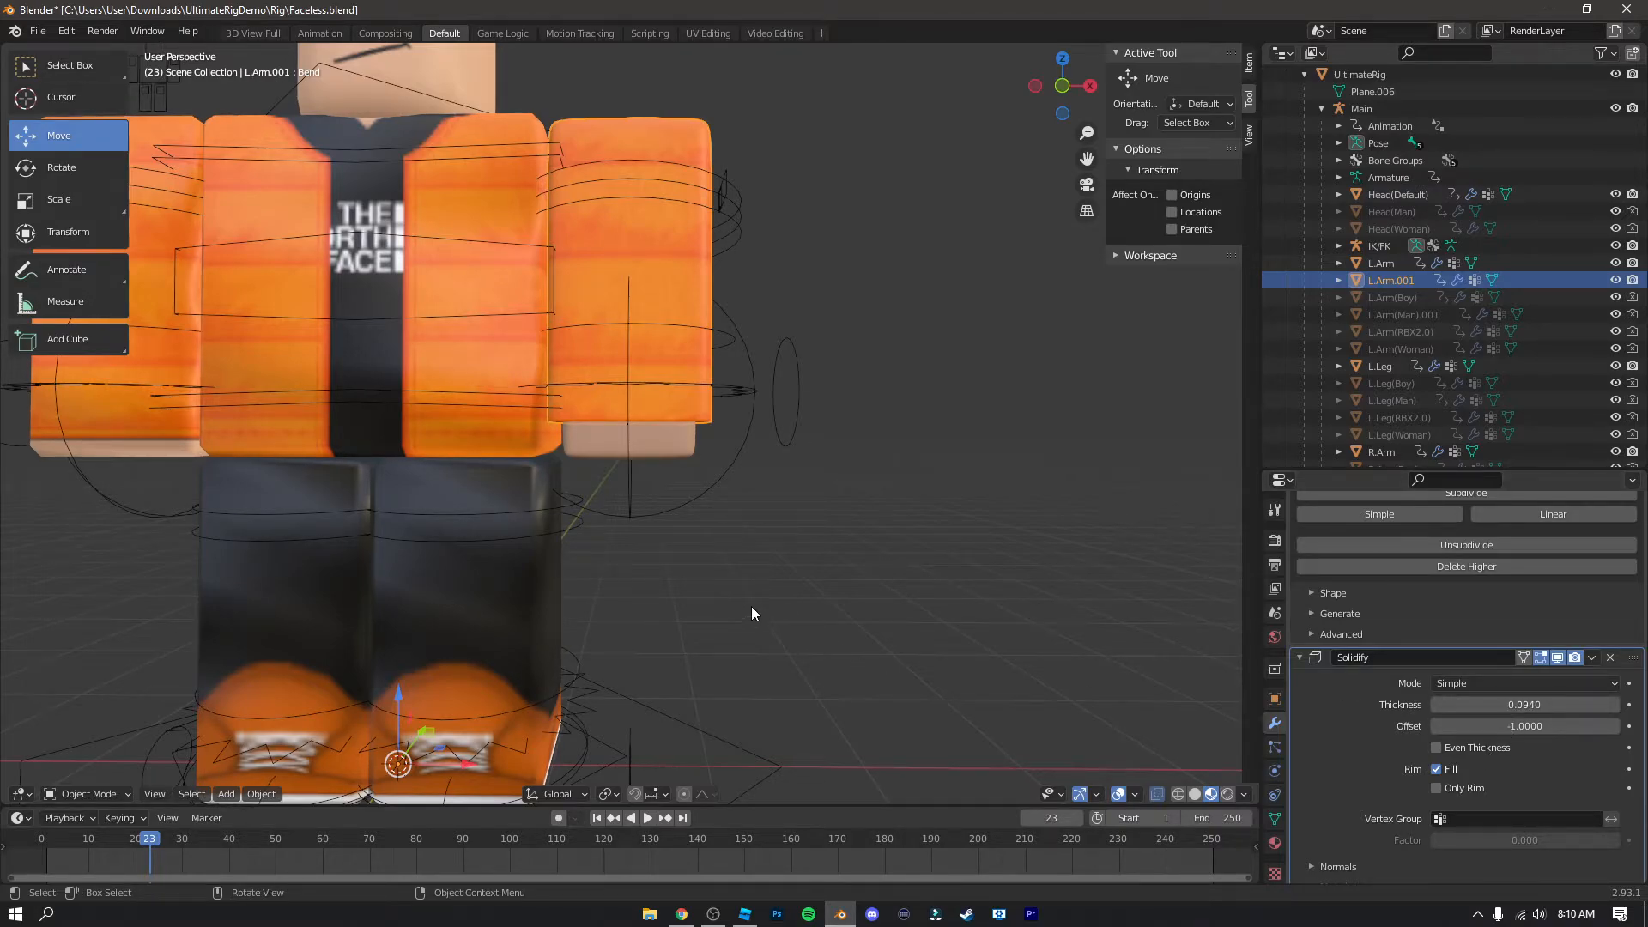
{"action": "middle_click_drag", "start_coordinate": [750, 606], "coordinate": [747, 592]}
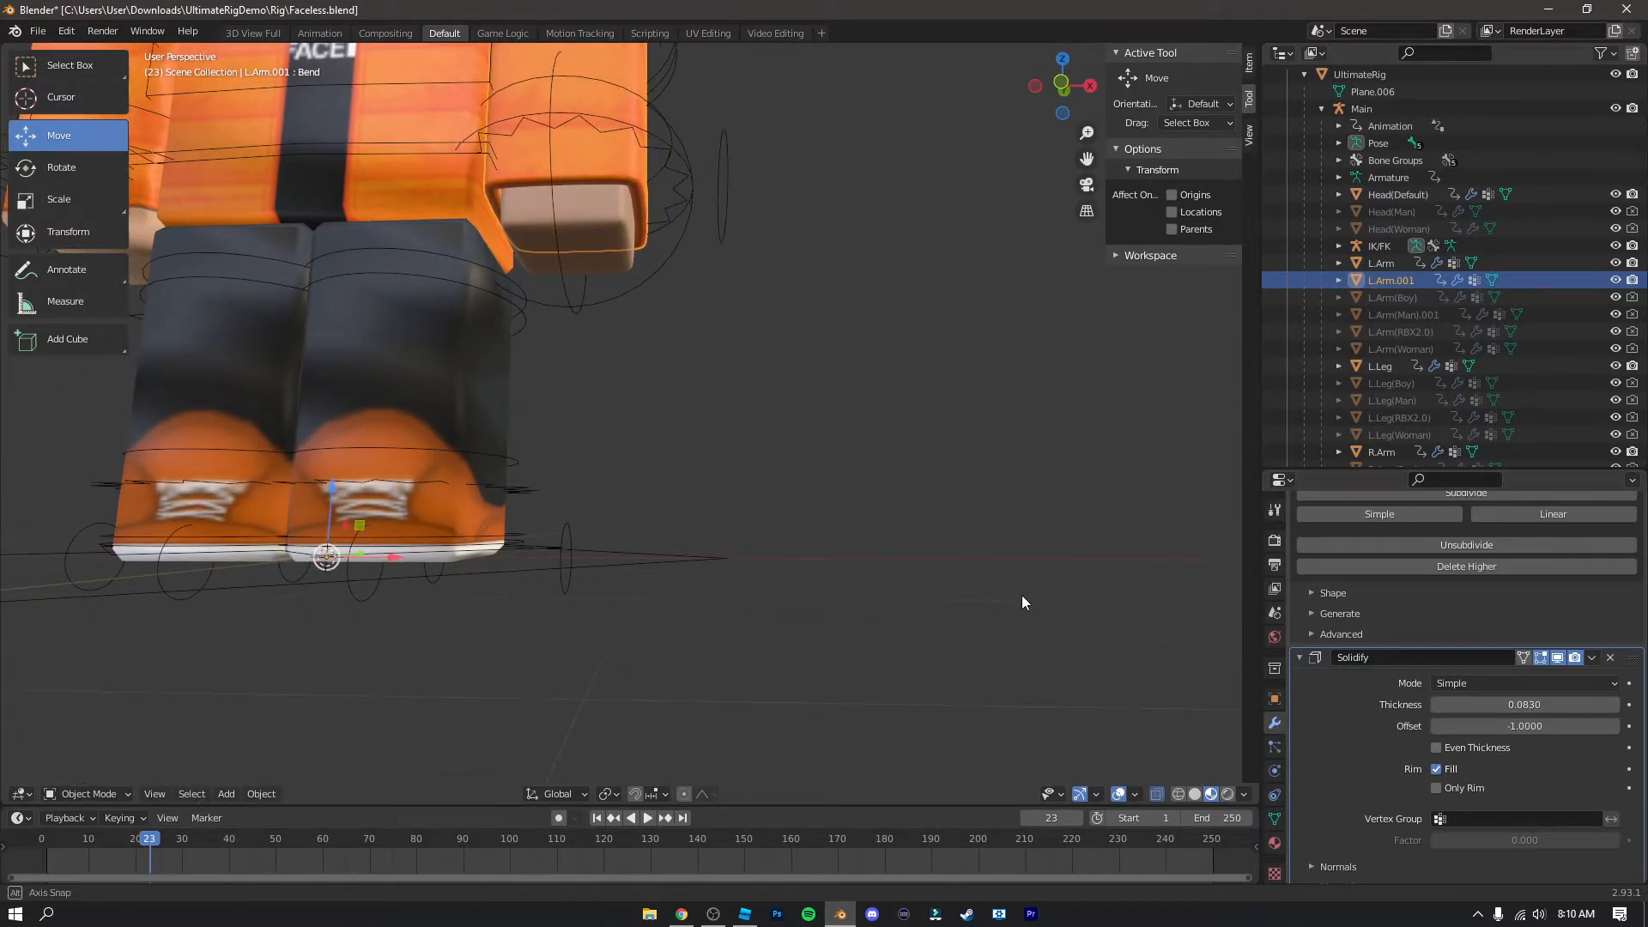
{"action": "middle_click_drag", "start_coordinate": [1022, 595], "coordinate": [1027, 622]}
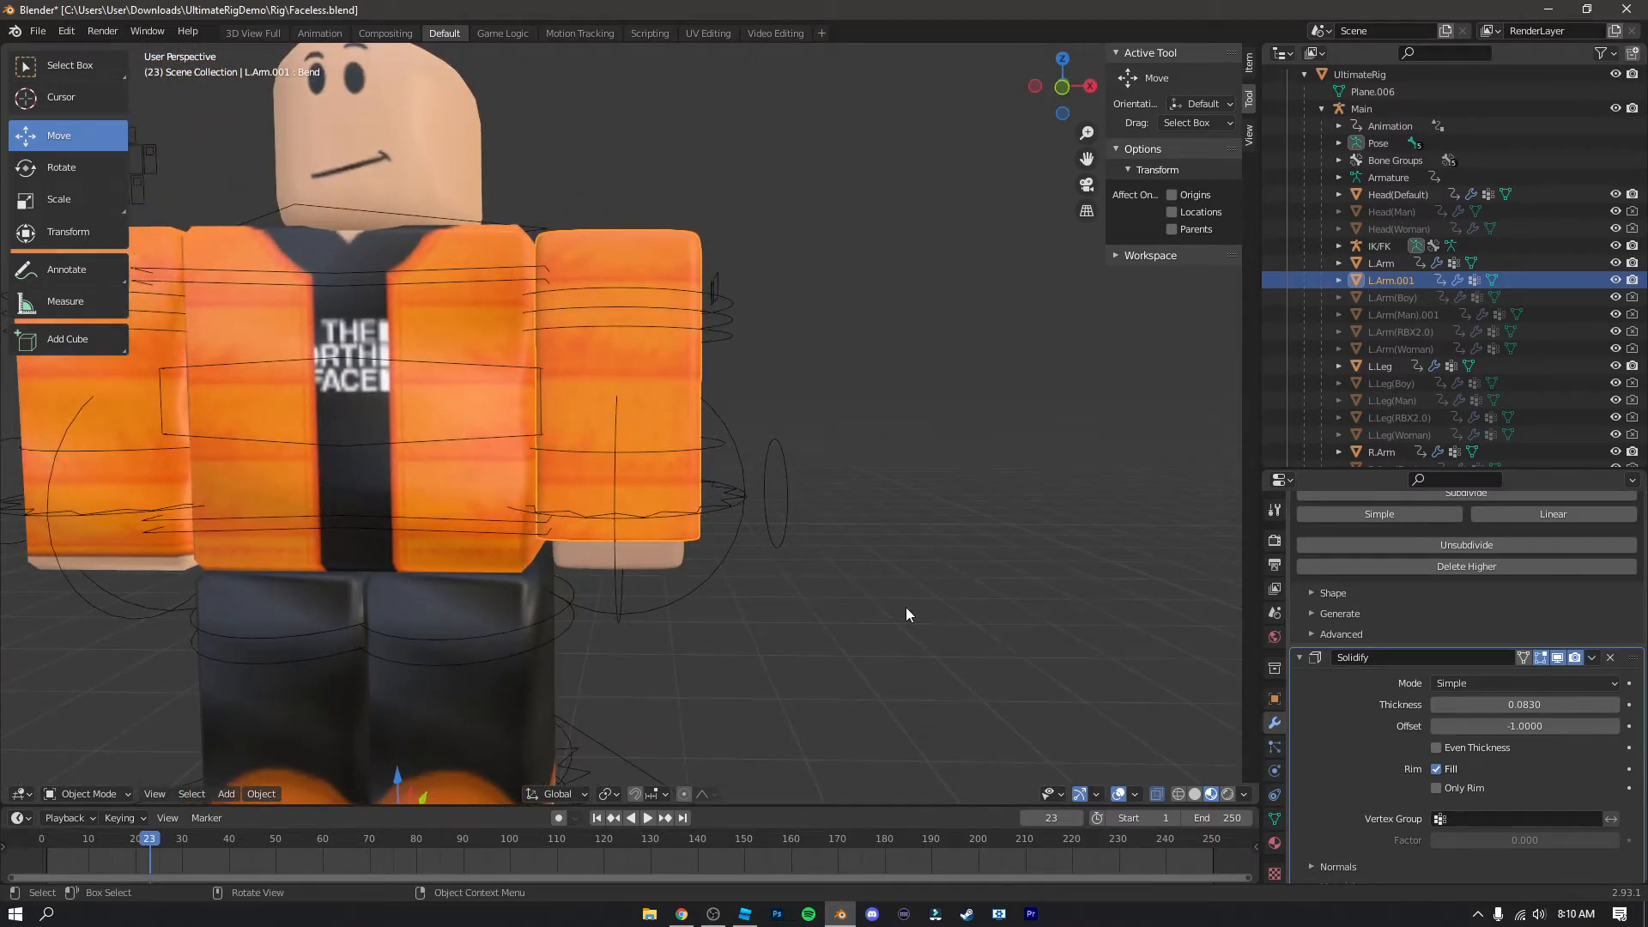
Step: Switch L.Arm.001 to Sculpt Mode and choose the Cloth brush with strength 0.595
{"action": "left_click", "coordinate": [101, 794]}
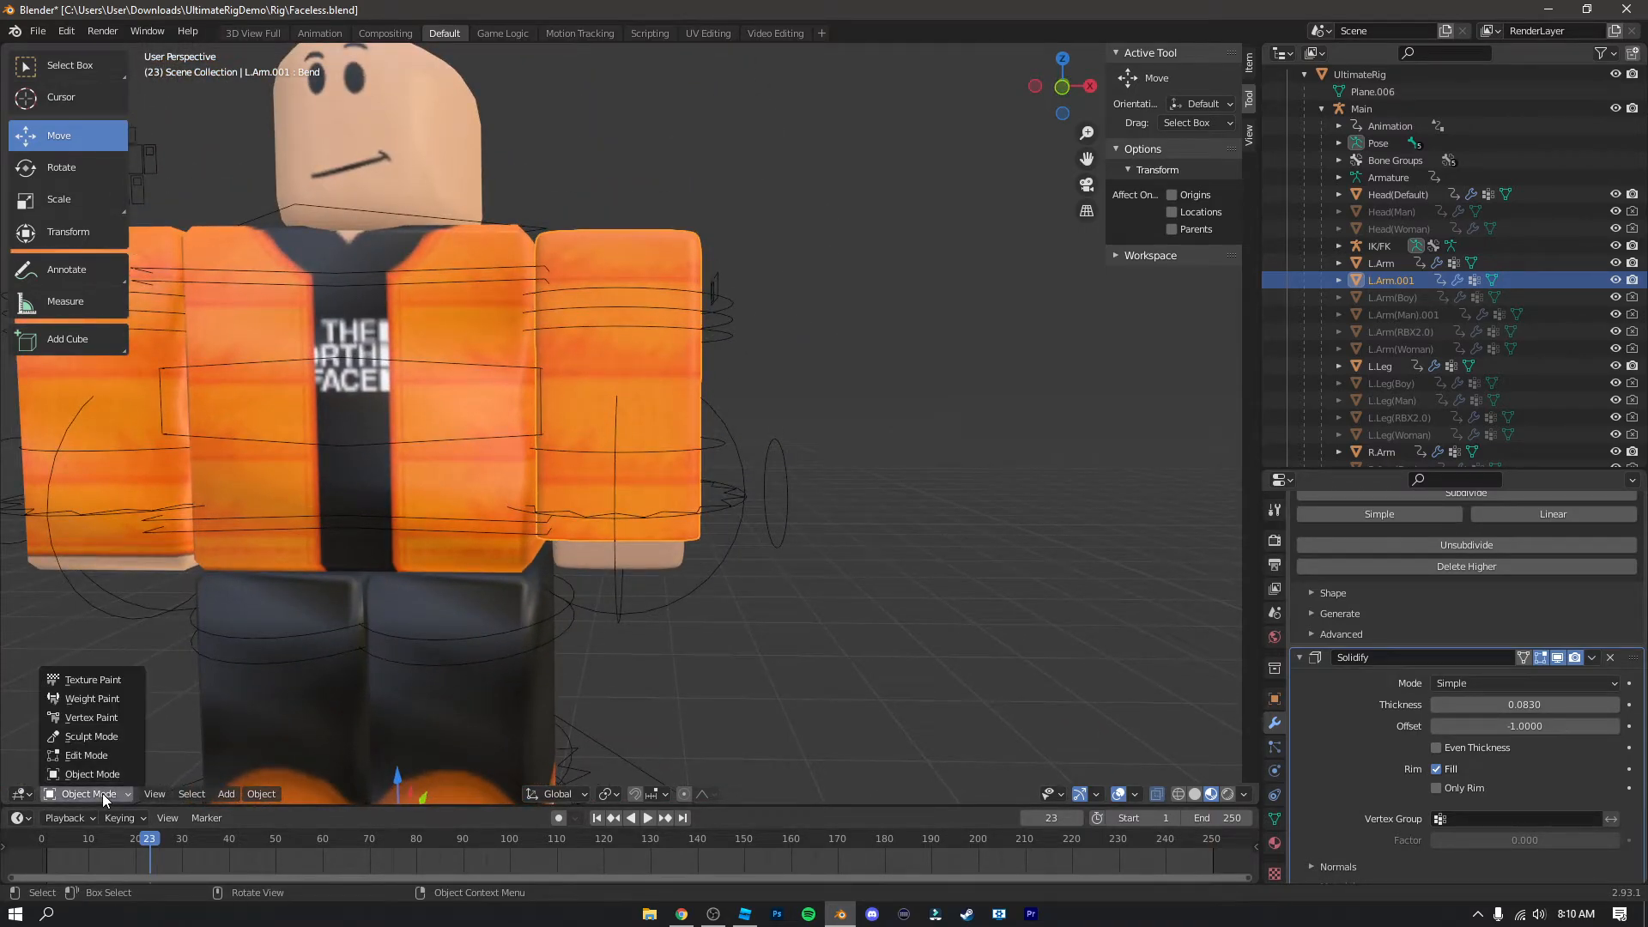
{"action": "left_click", "coordinate": [91, 737]}
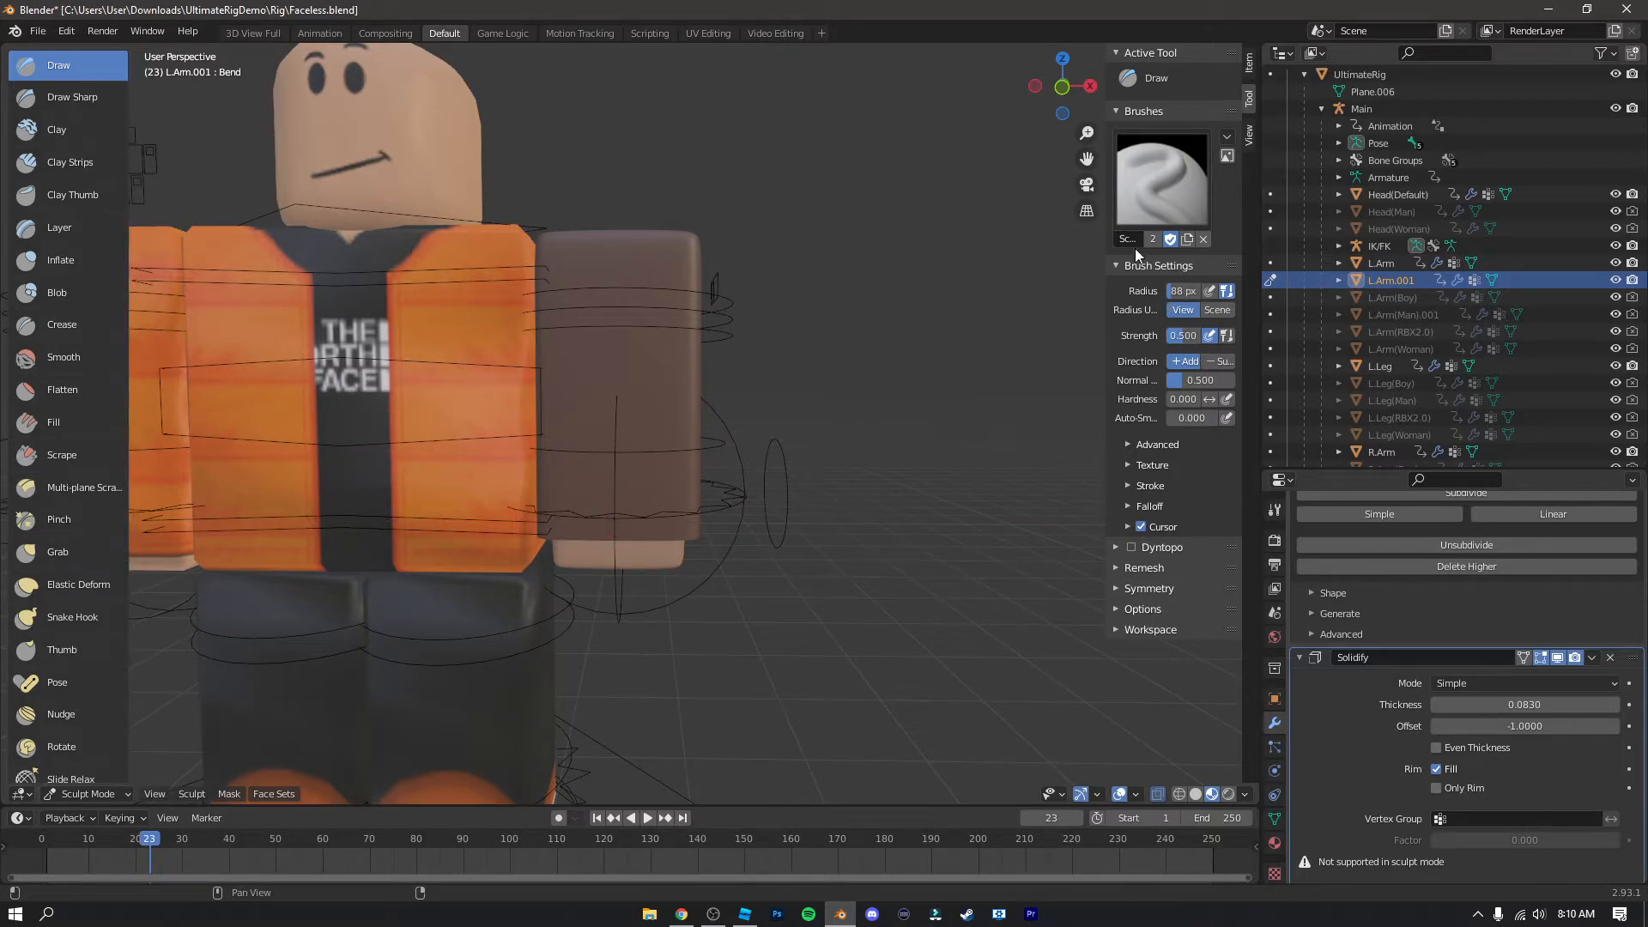
{"action": "scroll", "coordinate": [84, 544], "scroll_direction": "down", "scroll_amount": 8}
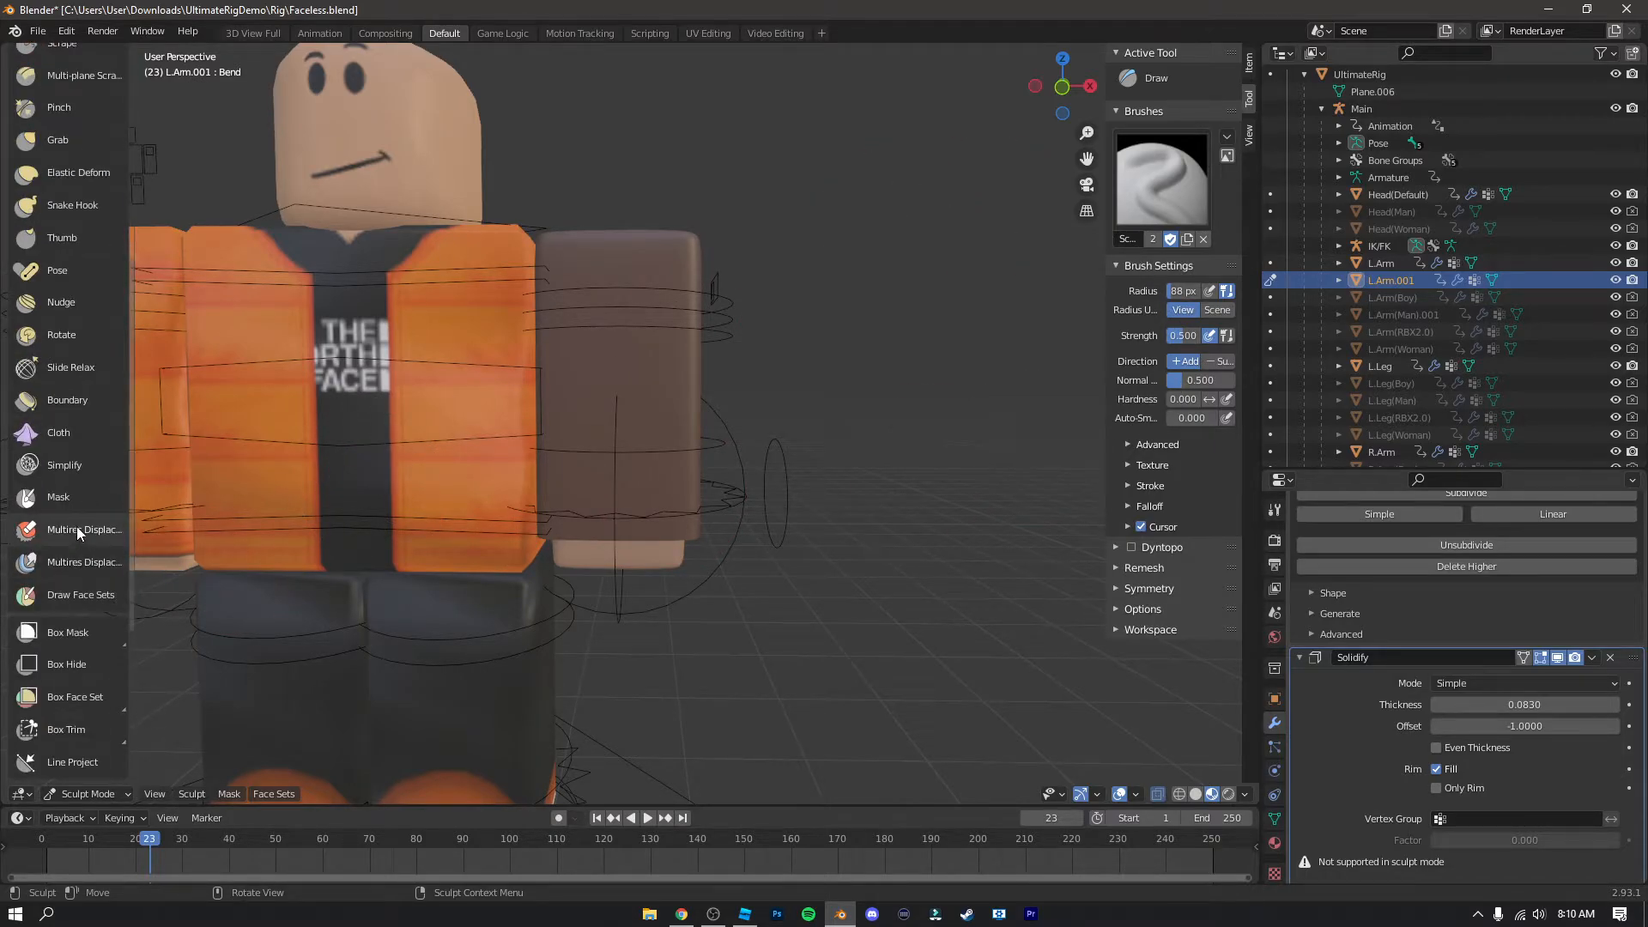
{"action": "left_click", "coordinate": [60, 428]}
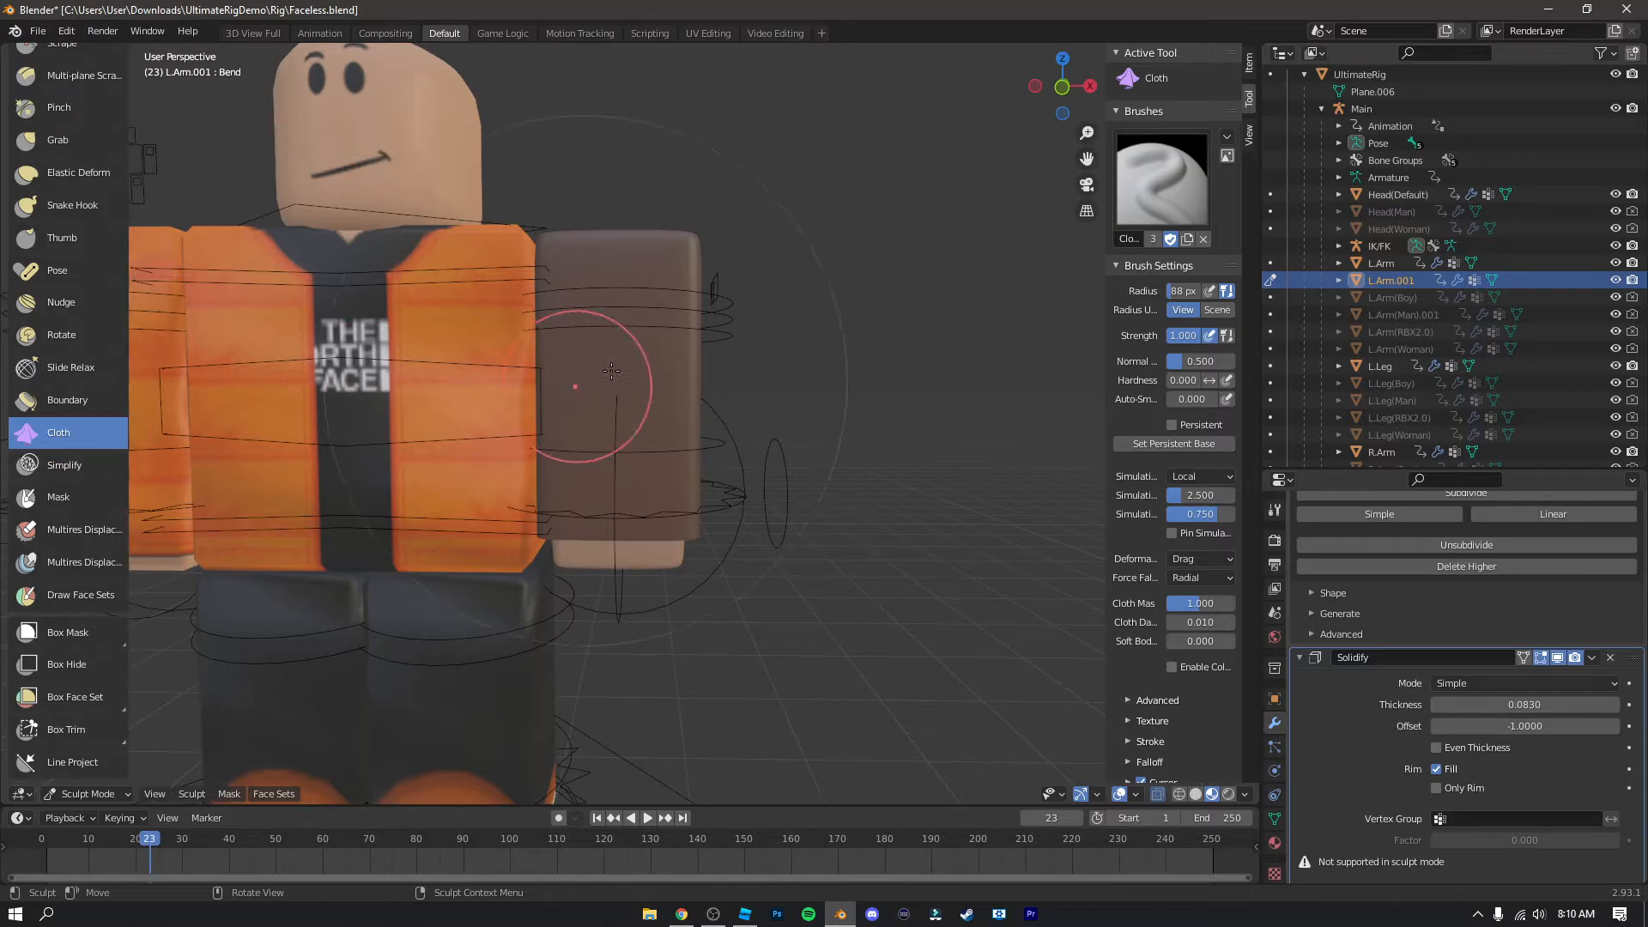
{"action": "scroll", "coordinate": [710, 360], "scroll_direction": "up", "scroll_amount": 4}
{"action": "scroll", "coordinate": [710, 360], "scroll_direction": "down", "scroll_amount": 4}
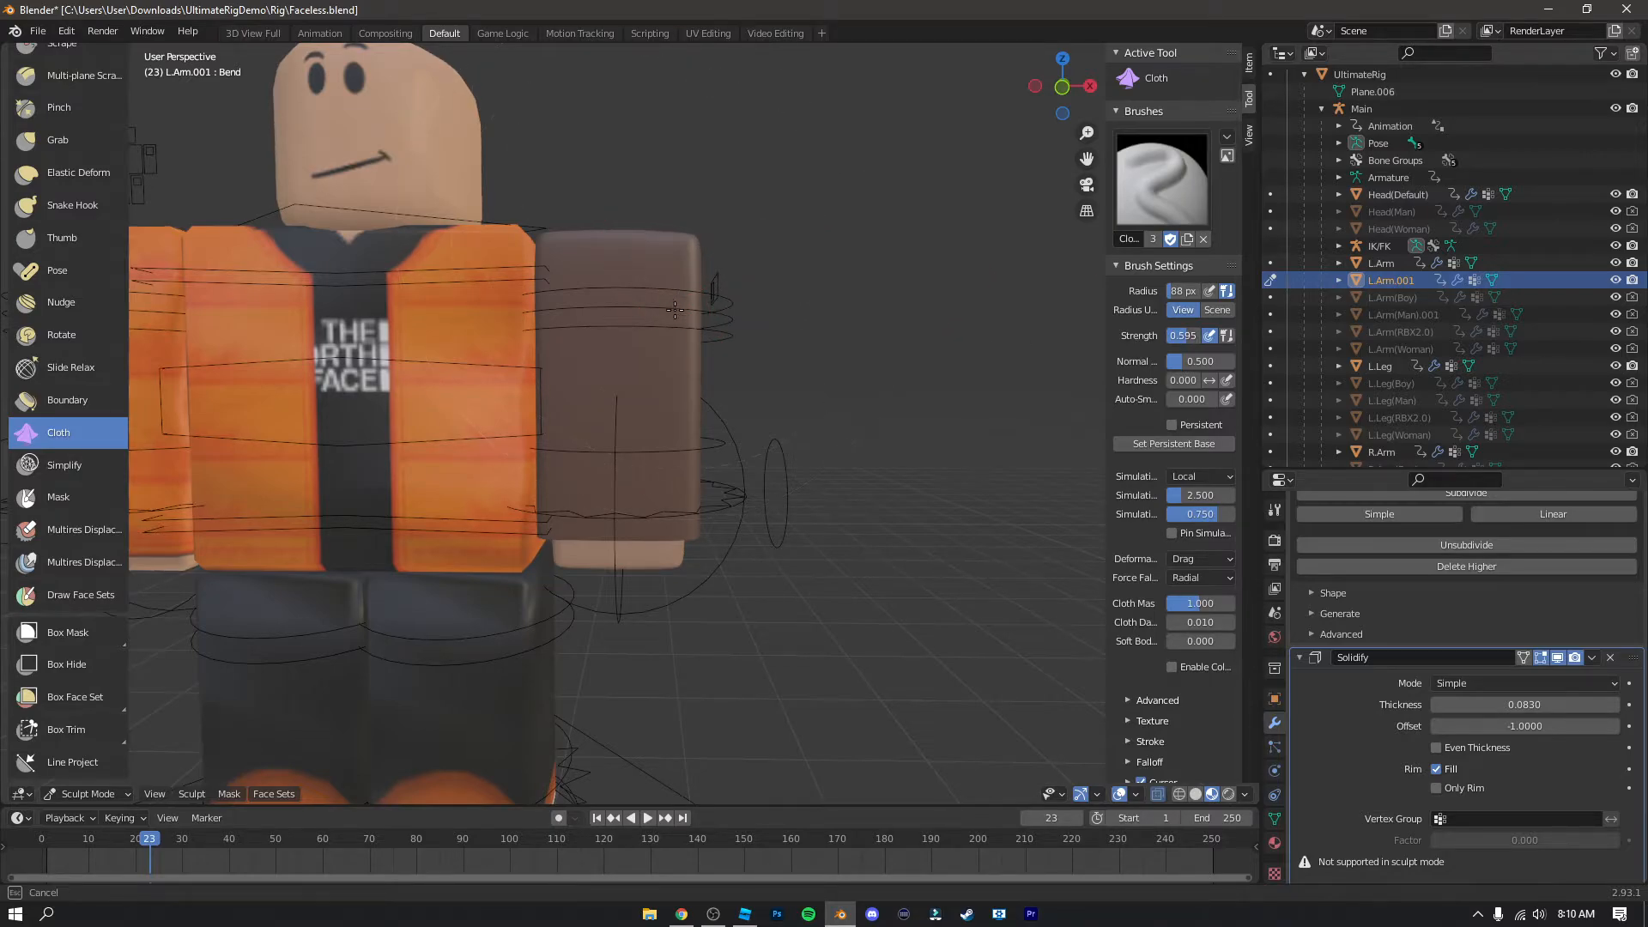
Step: Sculpt fabric folds across the front of the left sleeve with the Cloth brush
{"action": "left_click_drag", "start_coordinate": [568, 530], "coordinate": [606, 464]}
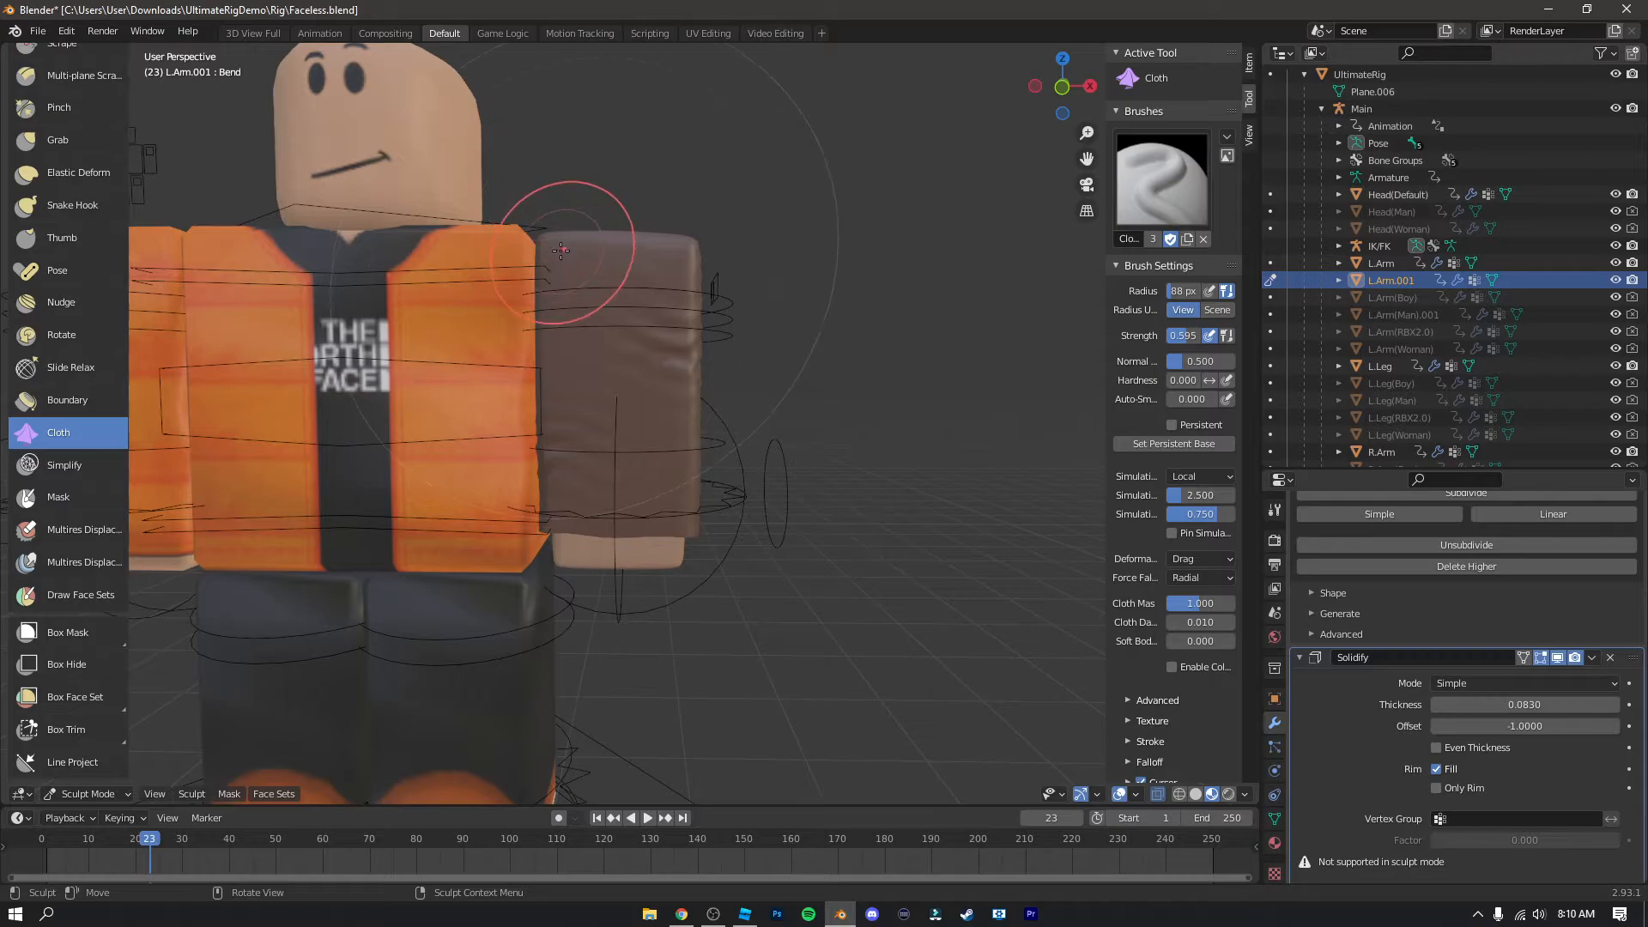
{"action": "mouse_move", "coordinate": [570, 292]}
{"action": "left_mouse_down"}
{"action": "mouse_move", "coordinate": [549, 258]}
{"action": "mouse_move", "coordinate": [607, 287]}
{"action": "mouse_move", "coordinate": [661, 274]}
{"action": "left_mouse_up"}
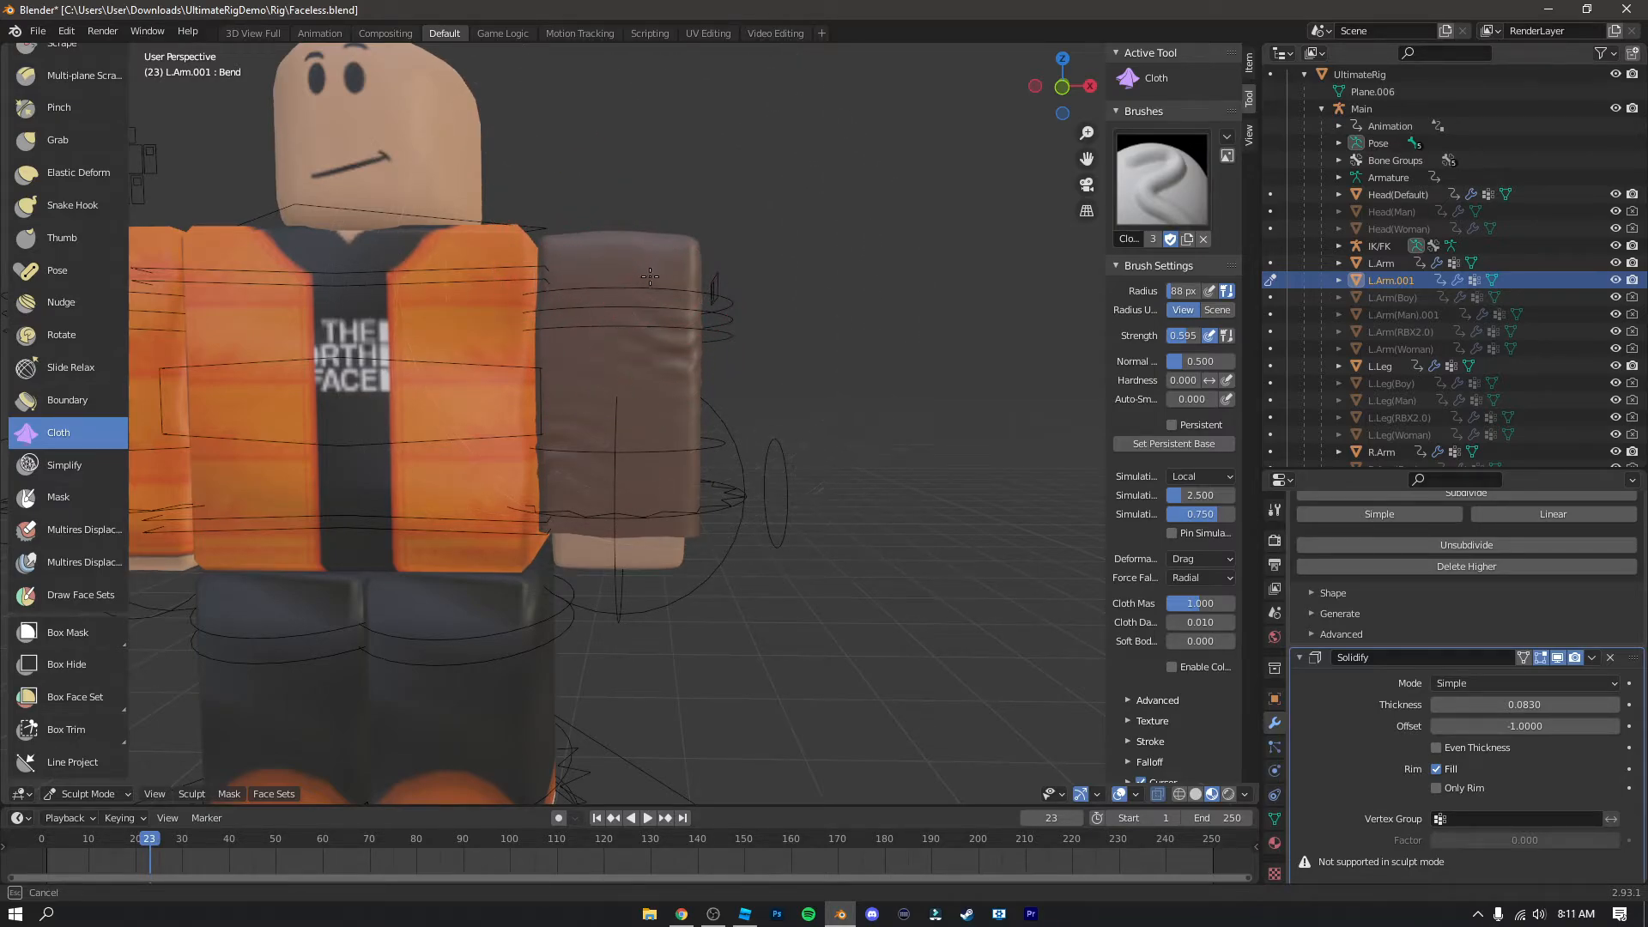
{"action": "mouse_move", "coordinate": [671, 443]}
{"action": "left_mouse_down"}
{"action": "mouse_move", "coordinate": [653, 473]}
{"action": "mouse_move", "coordinate": [674, 503]}
{"action": "mouse_move", "coordinate": [674, 441]}
{"action": "mouse_move", "coordinate": [600, 361]}
{"action": "mouse_move", "coordinate": [566, 372]}
{"action": "mouse_move", "coordinate": [595, 258]}
{"action": "mouse_move", "coordinate": [552, 245]}
{"action": "left_mouse_up"}
Step: Sculpt cloth wrinkles on the outer side of the left sleeve, around its lower edge, middle and shoulder
{"action": "middle_click_drag", "start_coordinate": [838, 485], "coordinate": [369, 446]}
{"action": "key", "text": "shift+grave"}
{"action": "key", "text": "d"}
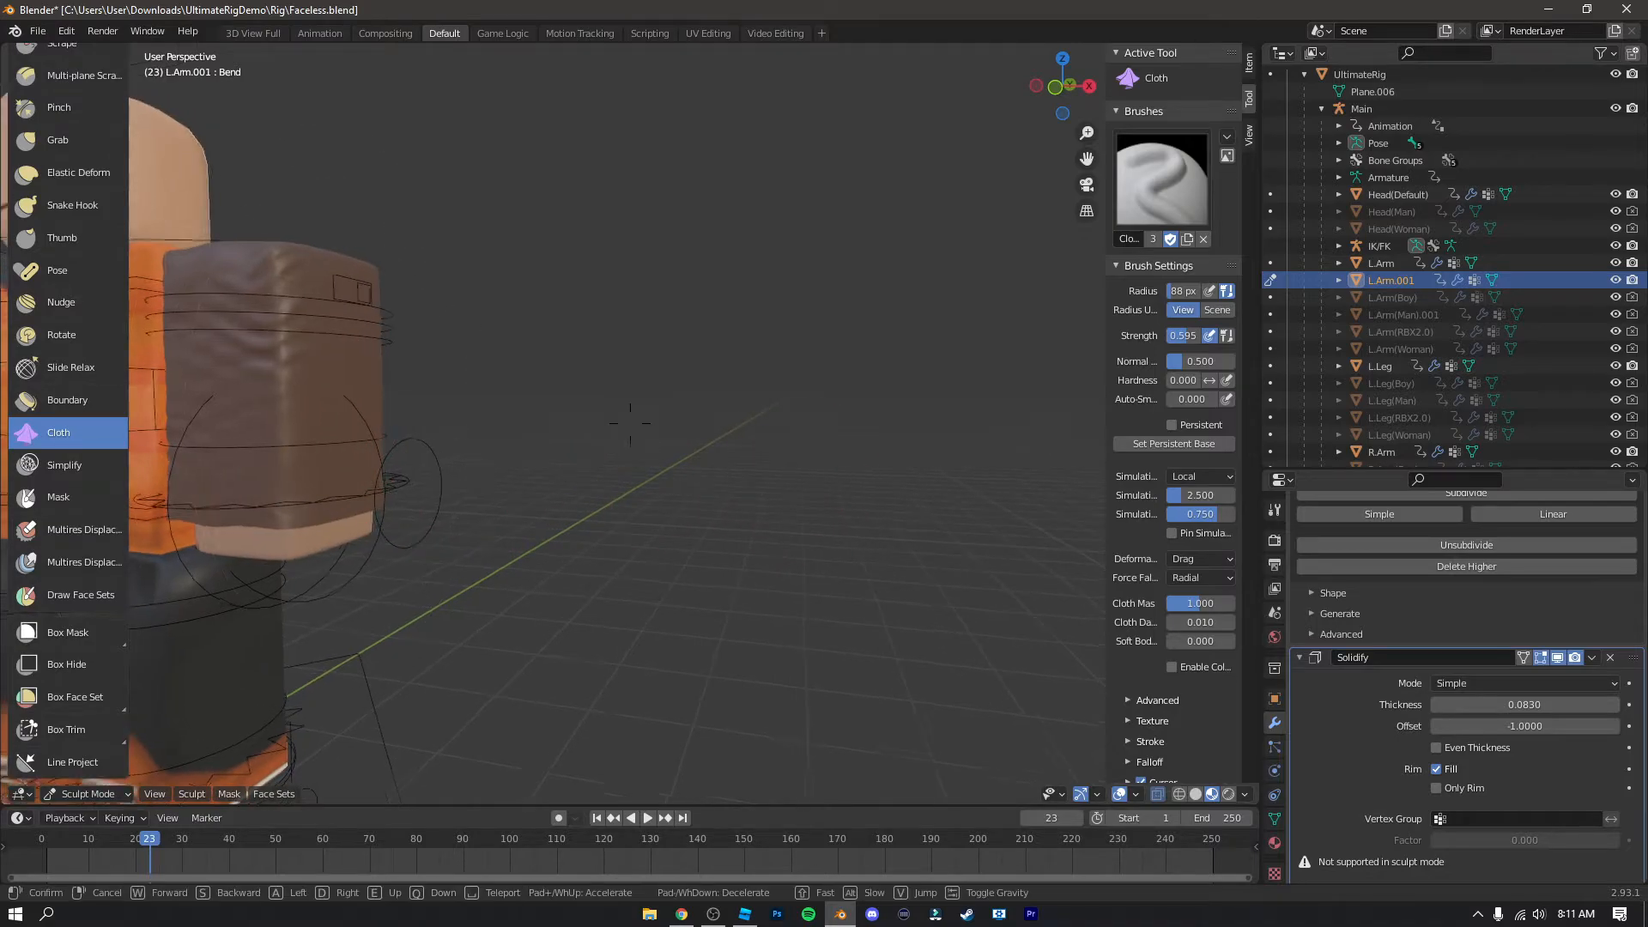
{"action": "key", "text": "w"}
{"action": "key", "text": "s"}
{"action": "left_click", "coordinate": [630, 424]}
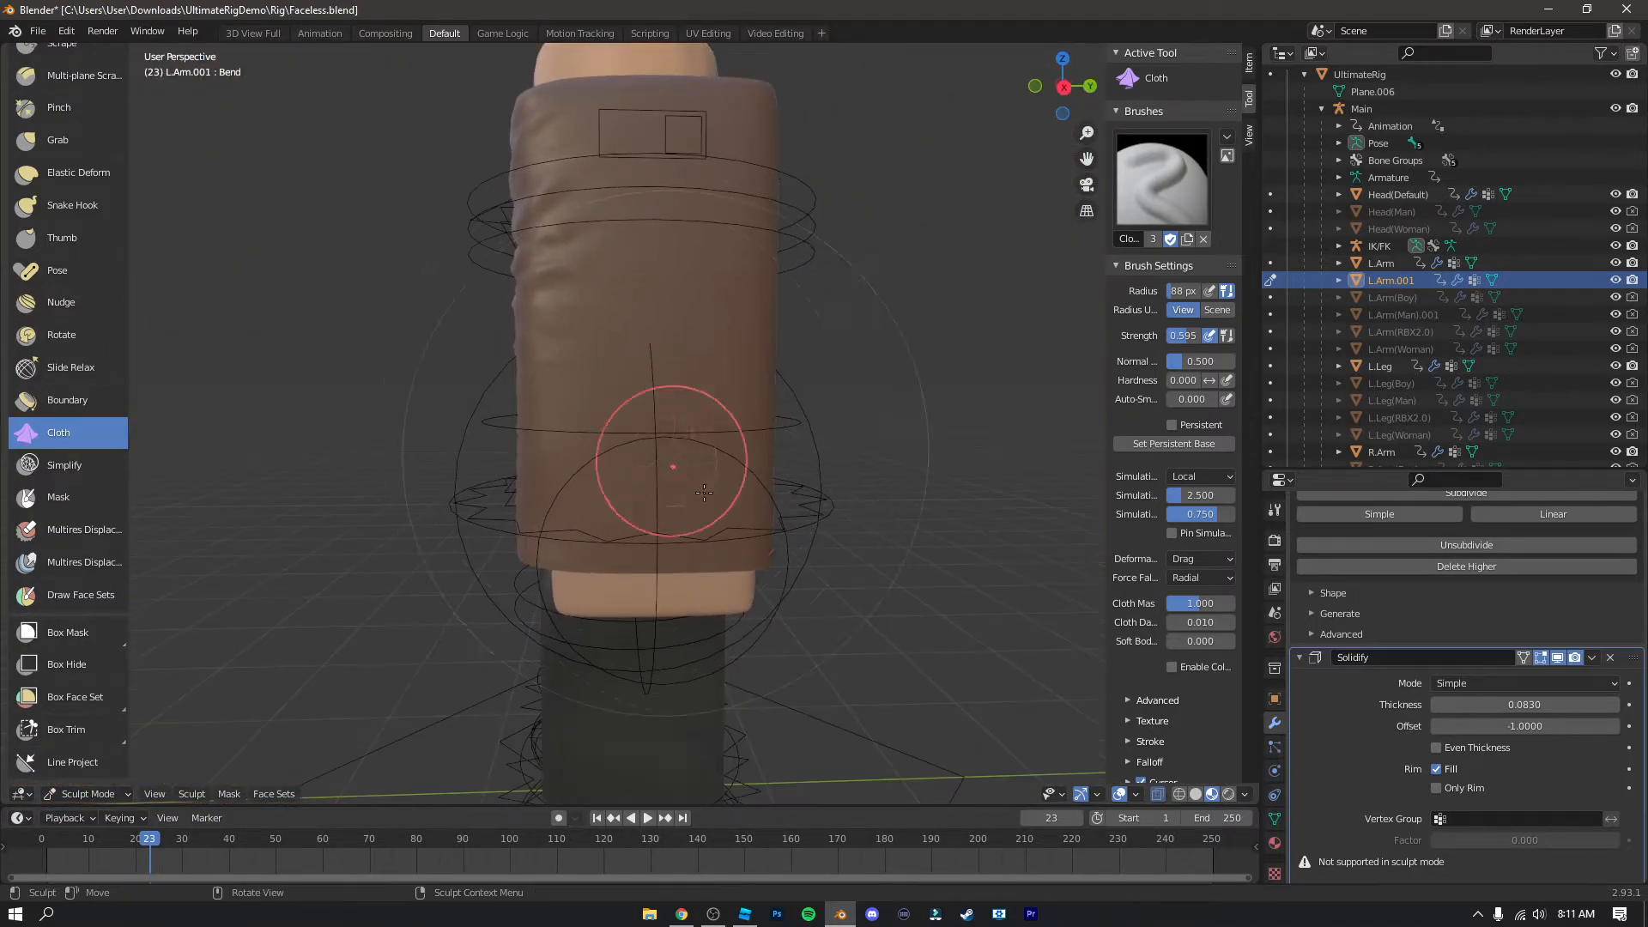
{"action": "mouse_move", "coordinate": [758, 556]}
{"action": "left_mouse_down"}
{"action": "mouse_move", "coordinate": [670, 470]}
{"action": "mouse_move", "coordinate": [644, 474]}
{"action": "left_mouse_up"}
{"action": "left_click_drag", "start_coordinate": [565, 536], "coordinate": [633, 414]}
{"action": "left_click_drag", "start_coordinate": [750, 90], "coordinate": [697, 162]}
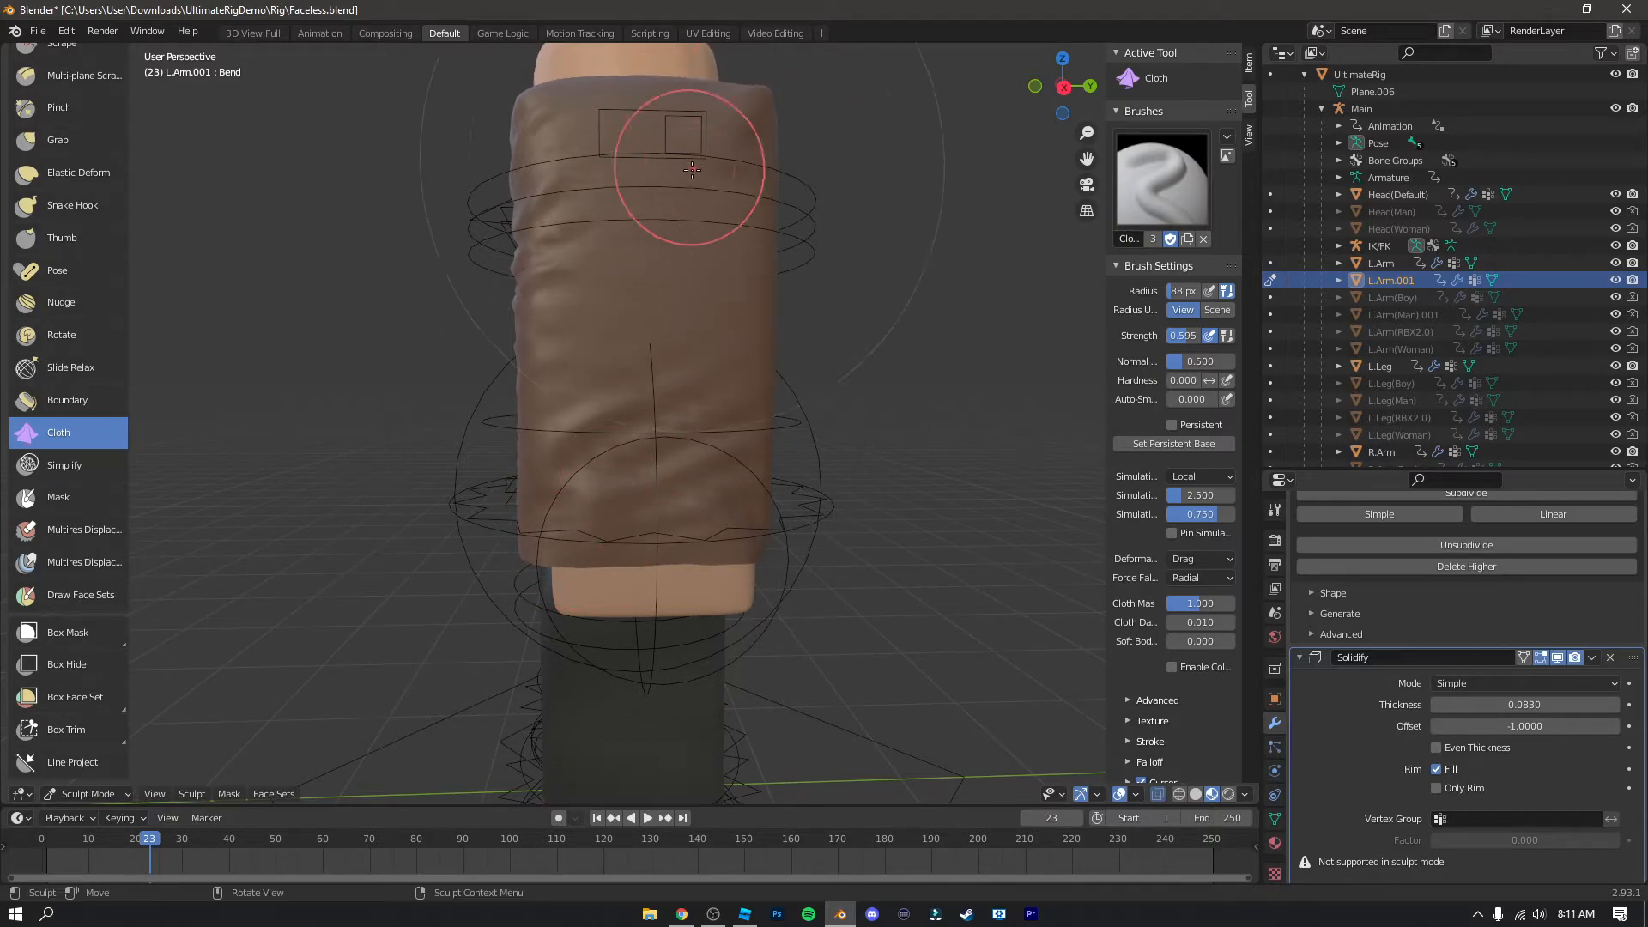
{"action": "left_click_drag", "start_coordinate": [746, 266], "coordinate": [649, 262]}
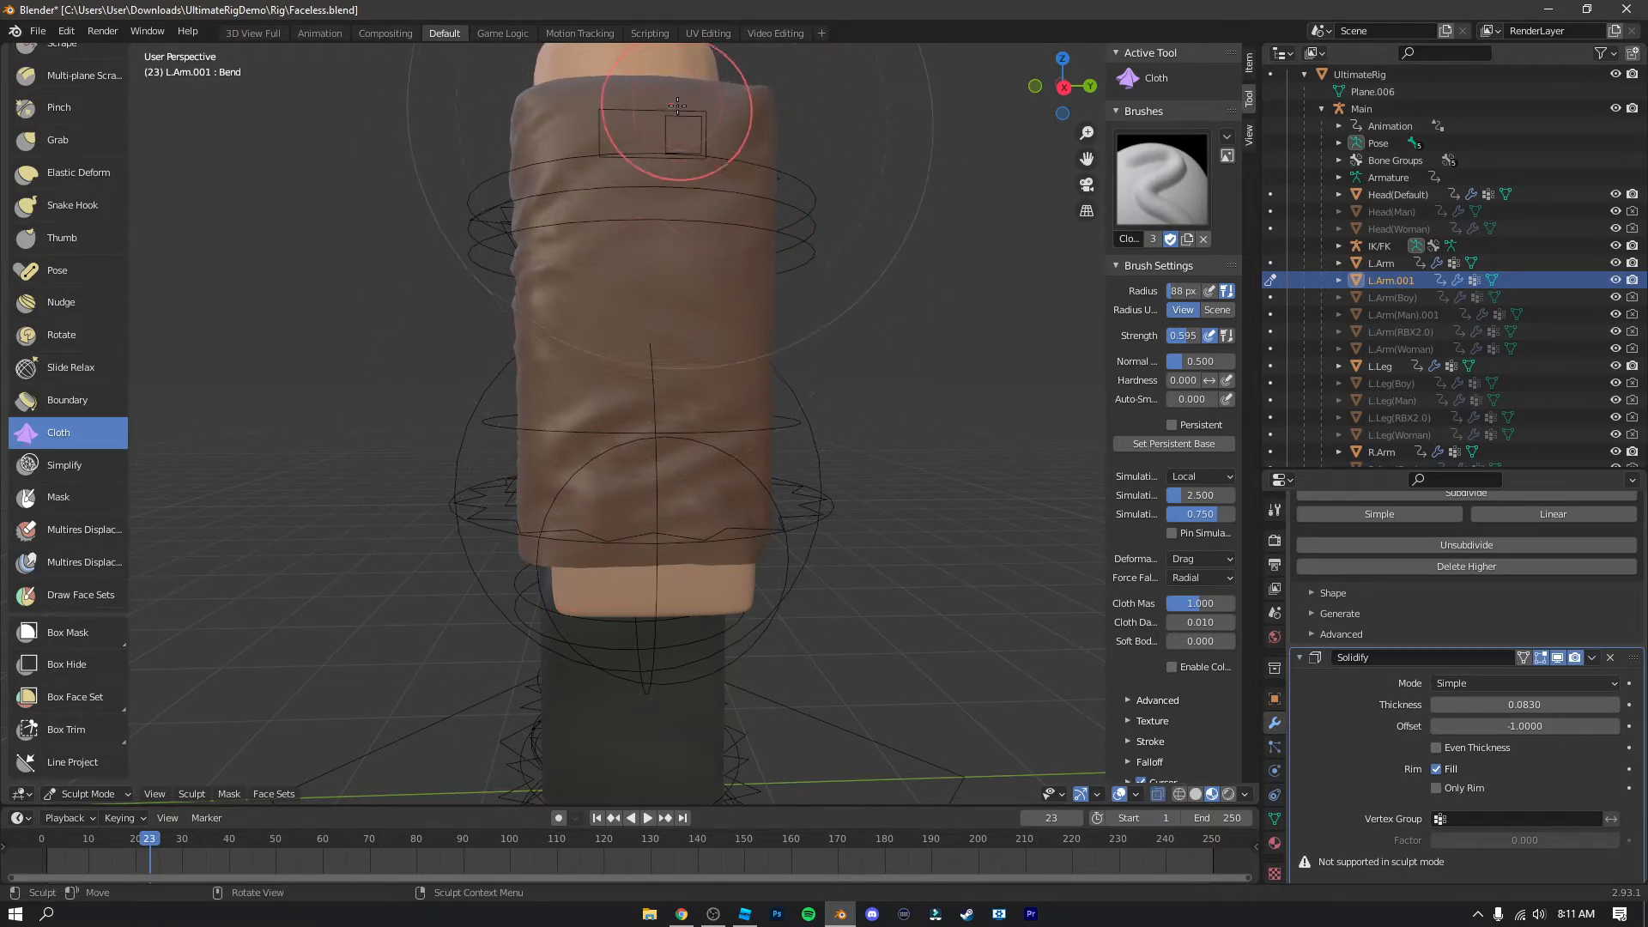
{"action": "left_click_drag", "start_coordinate": [677, 87], "coordinate": [650, 172]}
Step: Return to Object Mode and check the wrinkled left sleeve against the rest of the jacket
{"action": "mouse_move", "coordinate": [869, 293]}
{"action": "middle_mouse_down"}
{"action": "mouse_move", "coordinate": [910, 283]}
{"action": "mouse_move", "coordinate": [756, 331]}
{"action": "middle_mouse_up"}
{"action": "middle_click_drag", "start_coordinate": [665, 569], "coordinate": [683, 559]}
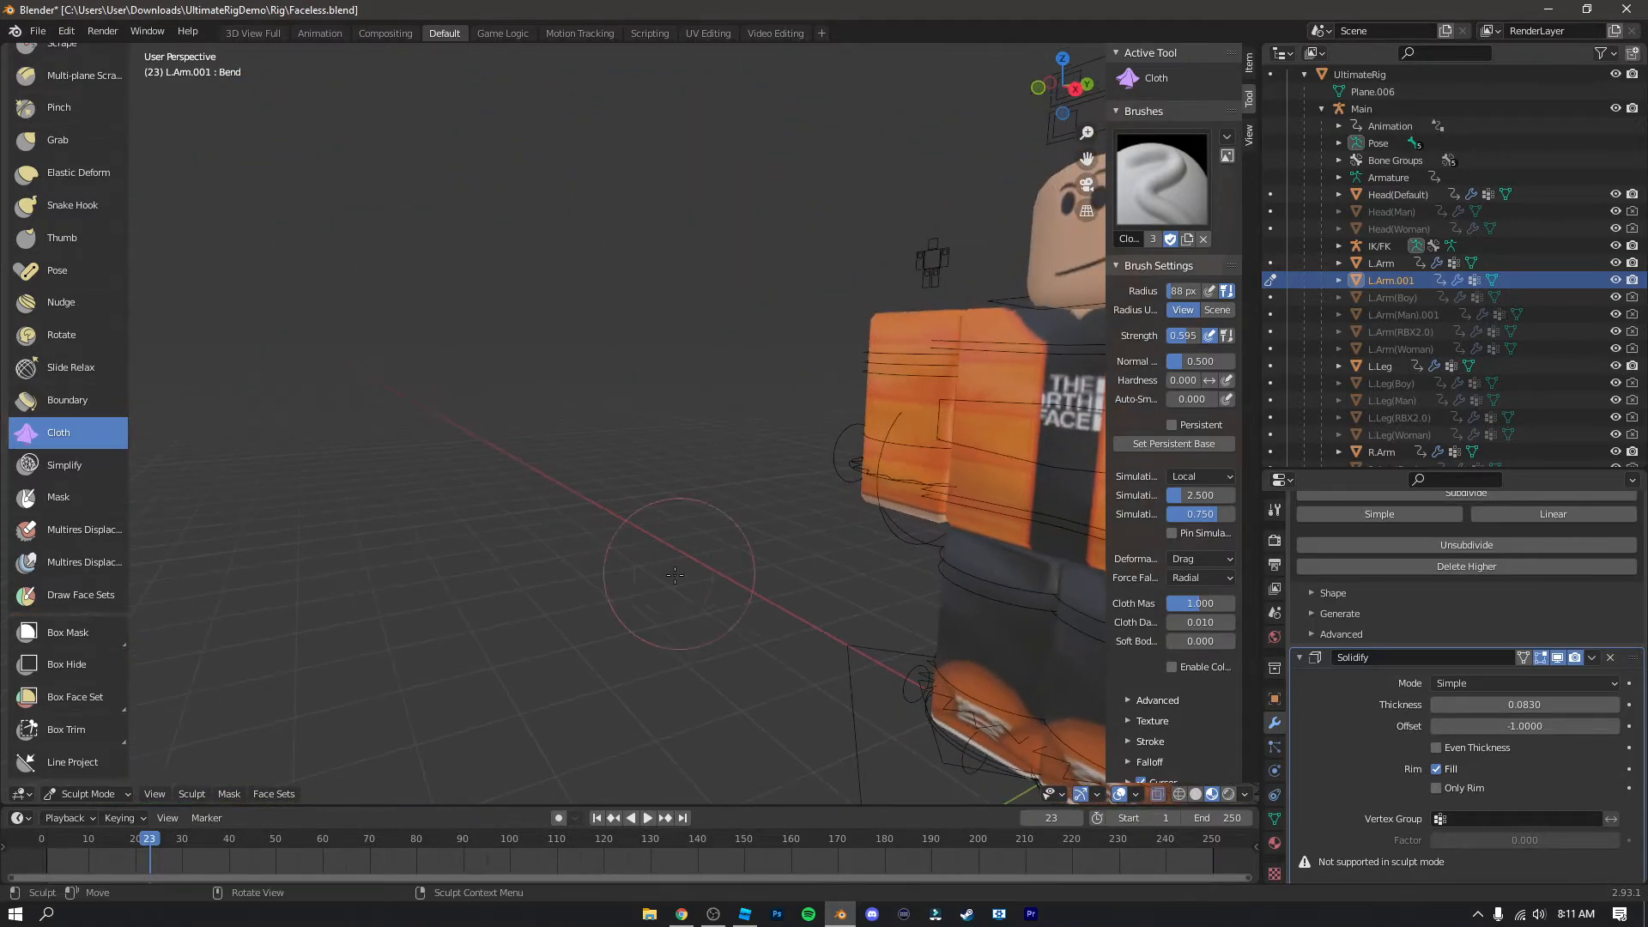
{"action": "left_click", "coordinate": [65, 794]}
{"action": "left_click", "coordinate": [77, 680]}
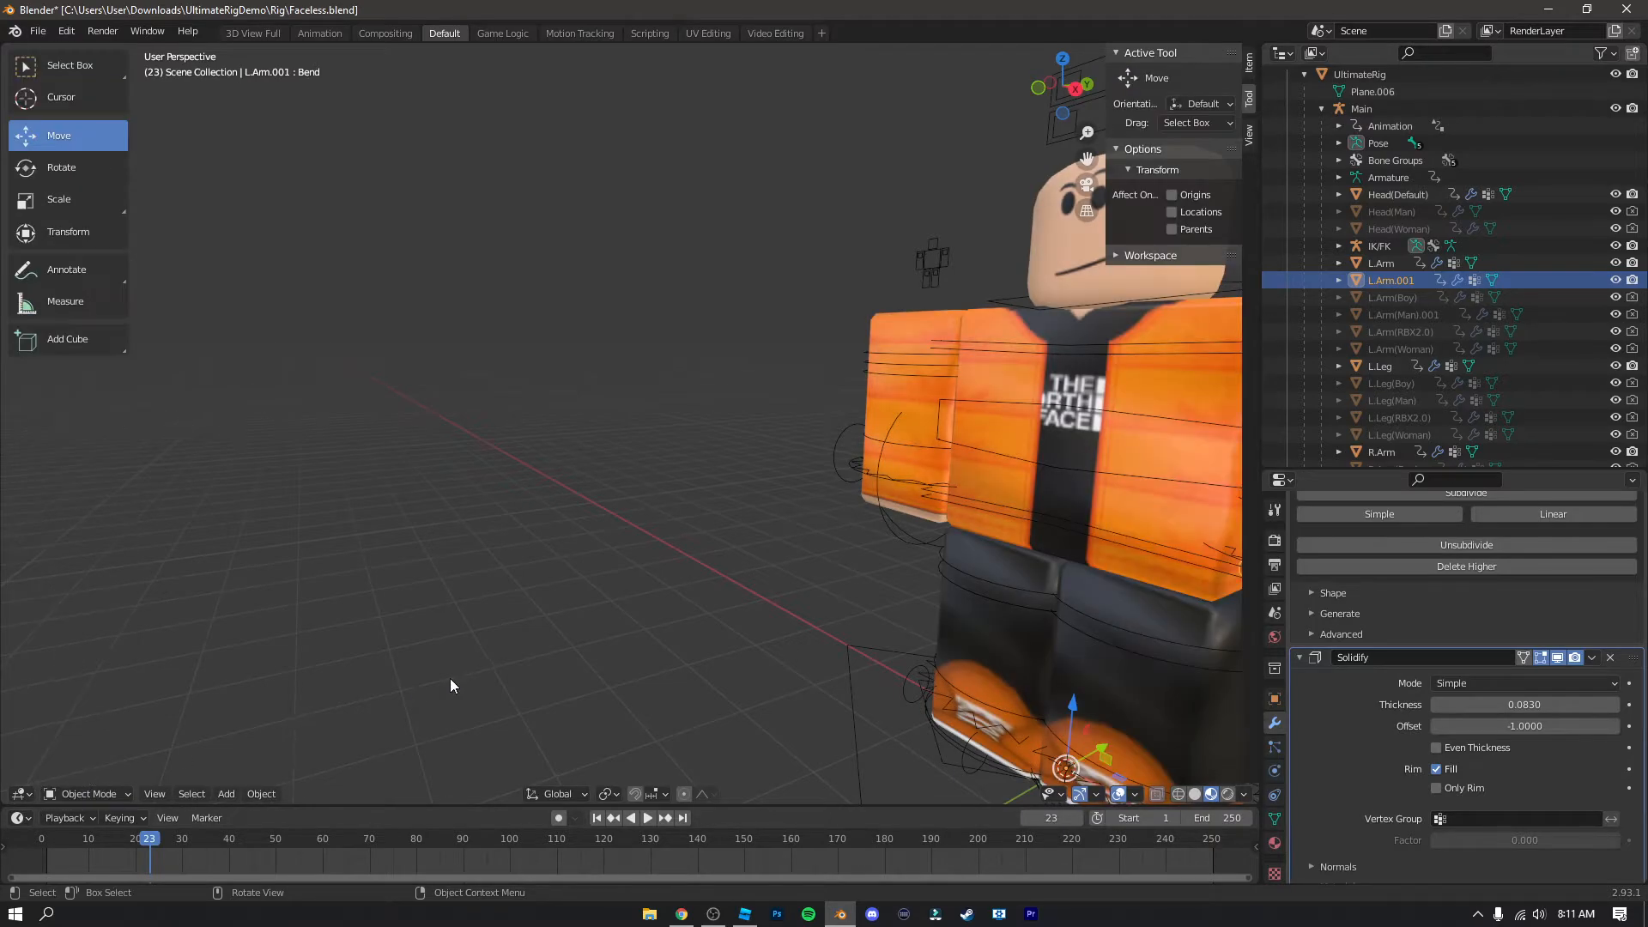
{"action": "mouse_move", "coordinate": [450, 679]}
{"action": "middle_mouse_down"}
{"action": "mouse_move", "coordinate": [481, 680]}
{"action": "mouse_move", "coordinate": [420, 678]}
{"action": "middle_mouse_up"}
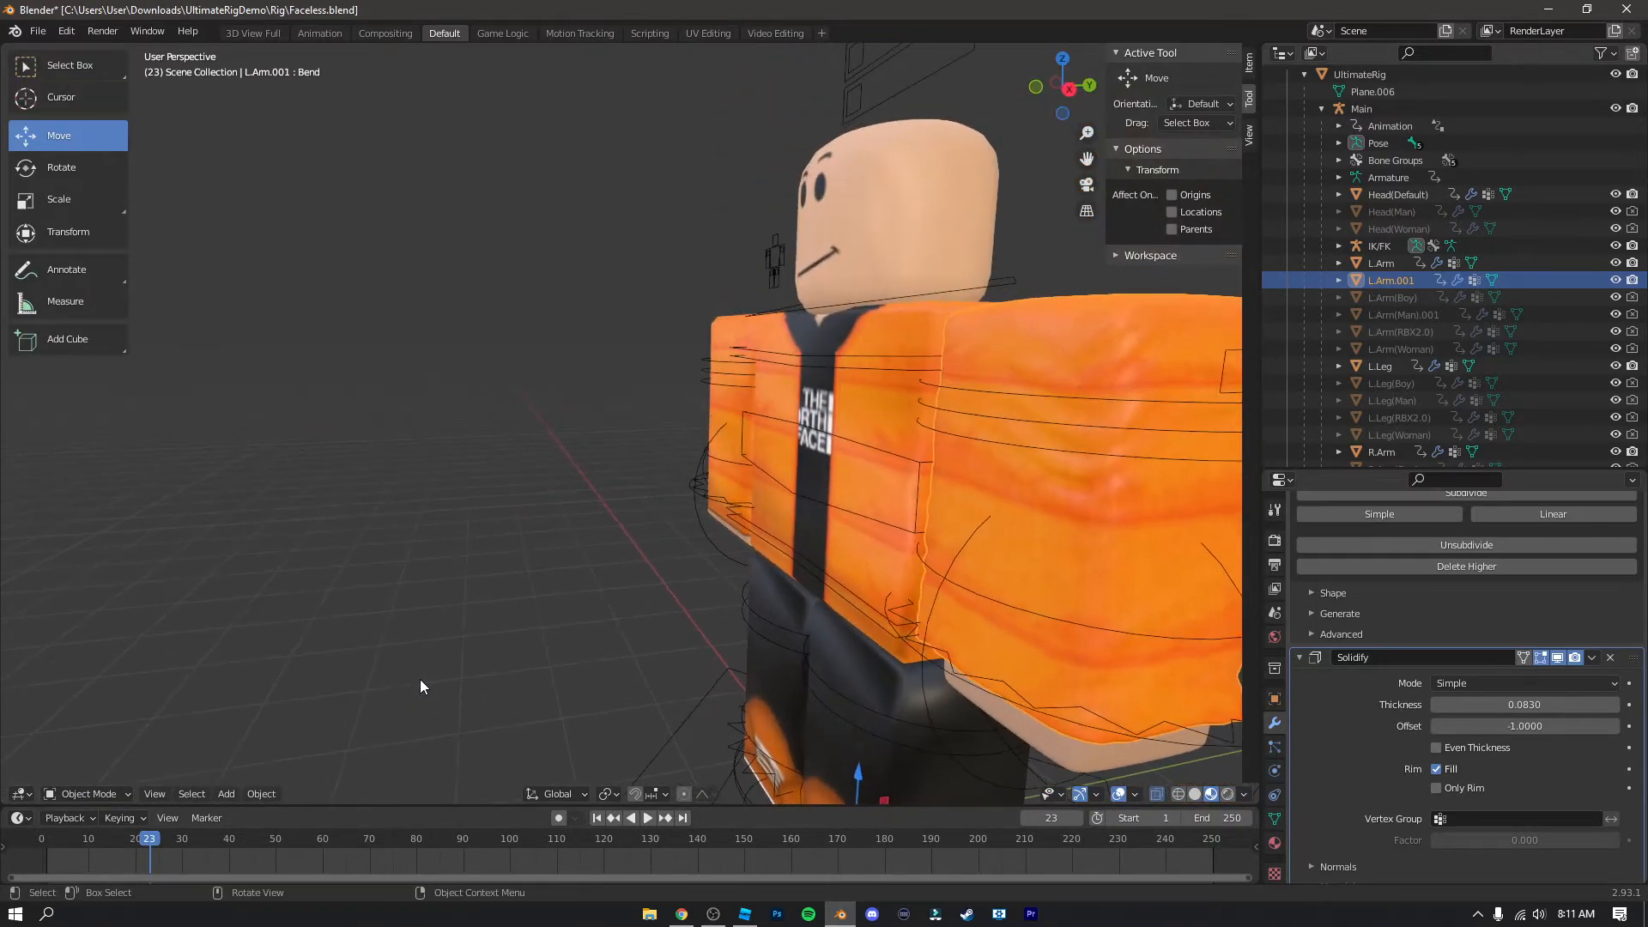
{"action": "key", "text": "shift+grave"}
{"action": "key", "text": "a"}
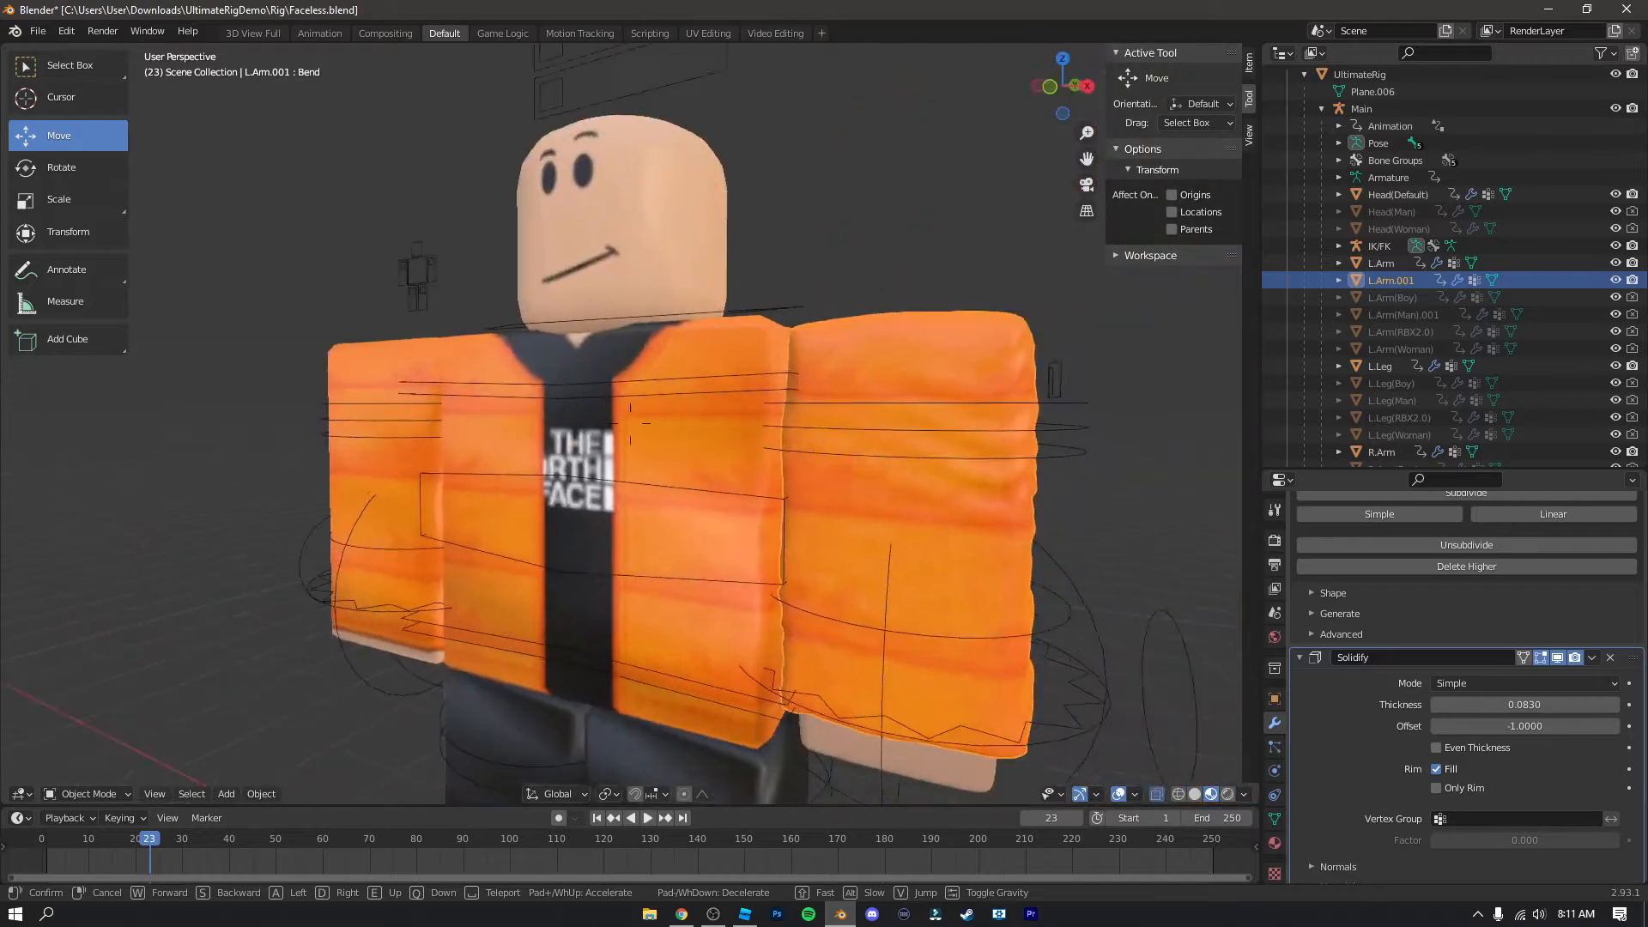
{"action": "key", "text": "s"}
{"action": "key", "text": "w"}
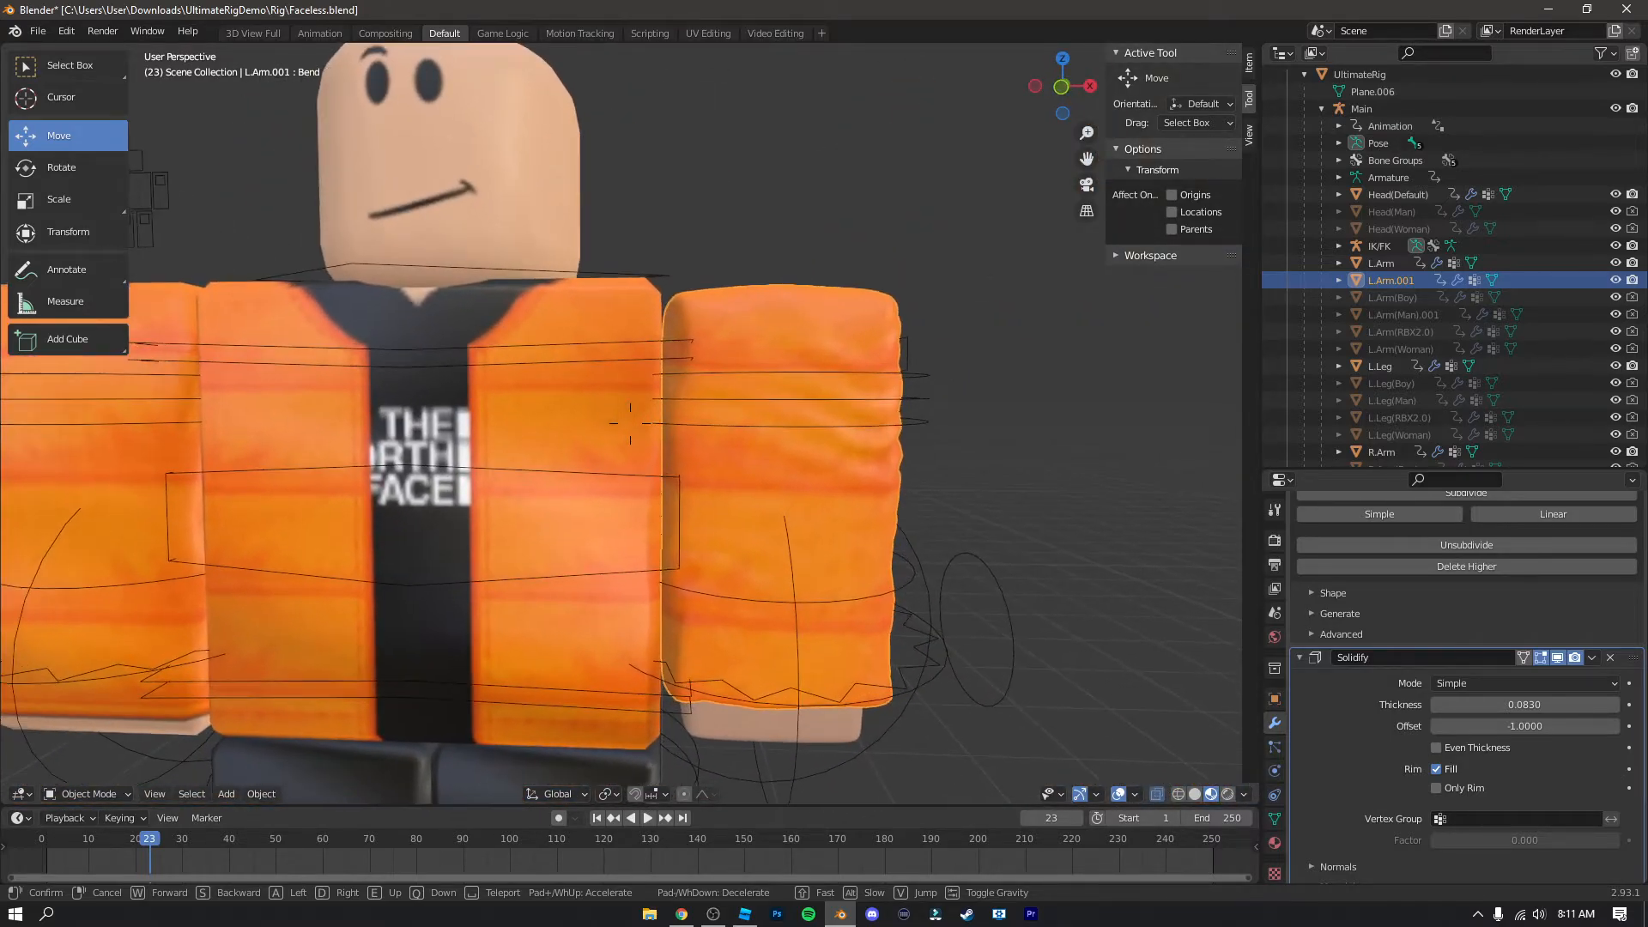
{"action": "left_click", "coordinate": [630, 424]}
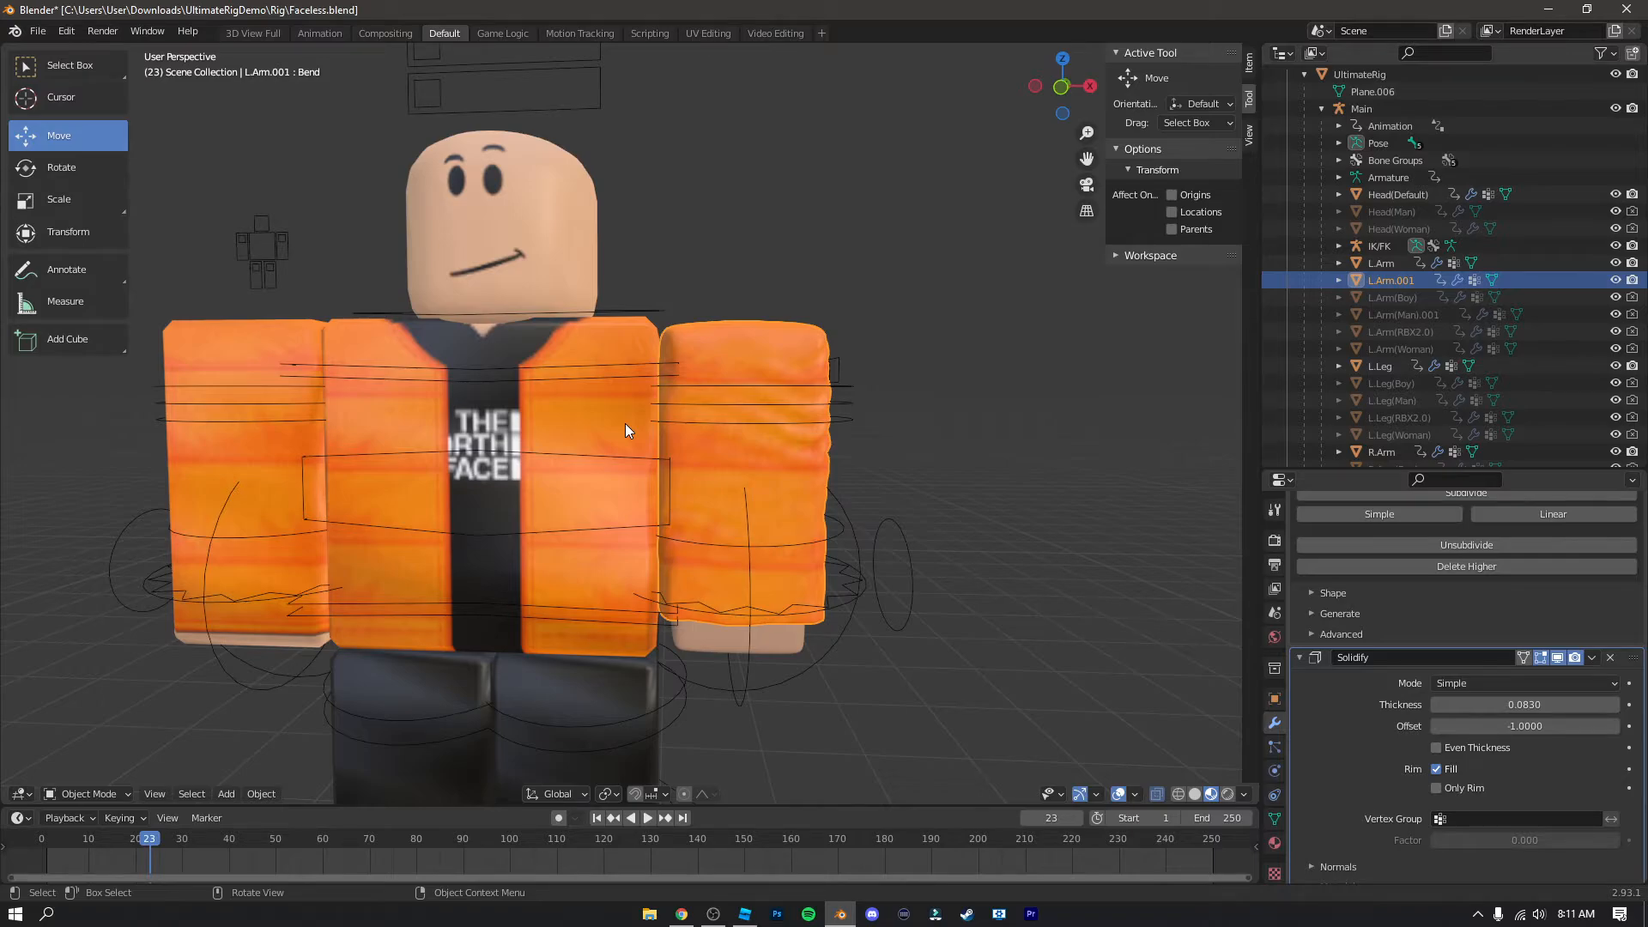
Step: Replace the Torso's Subsurf modifier, sculpt fabric wrinkles across the jacket front, and return to Object Mode
{"action": "left_click", "coordinate": [625, 425]}
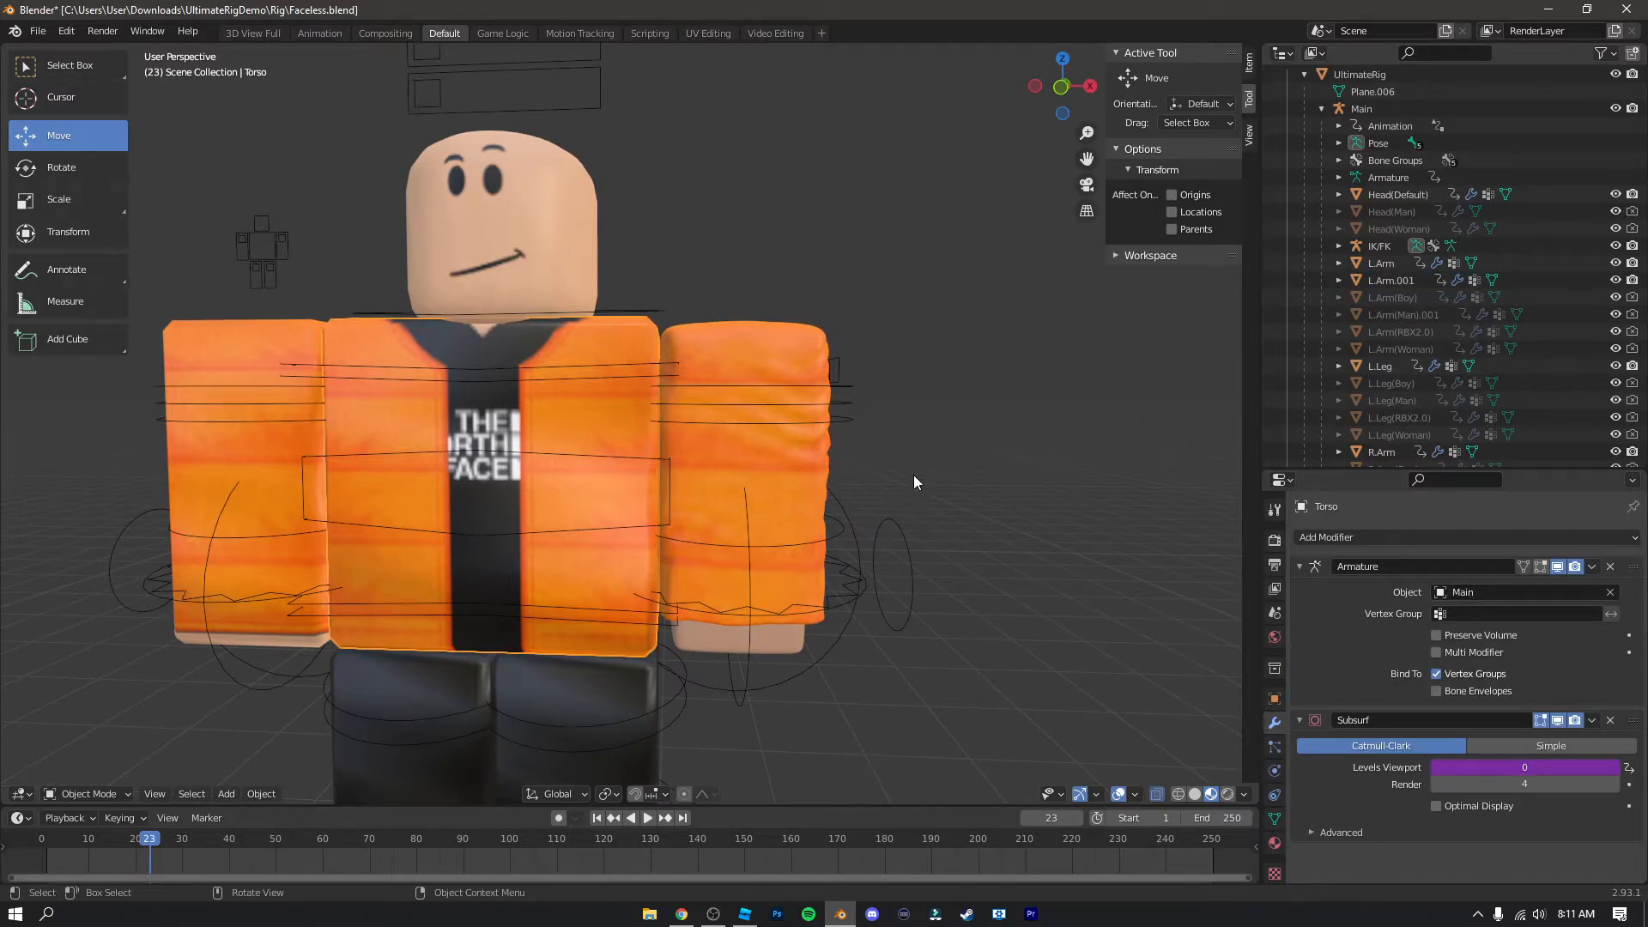
{"action": "left_click", "coordinate": [1339, 536]}
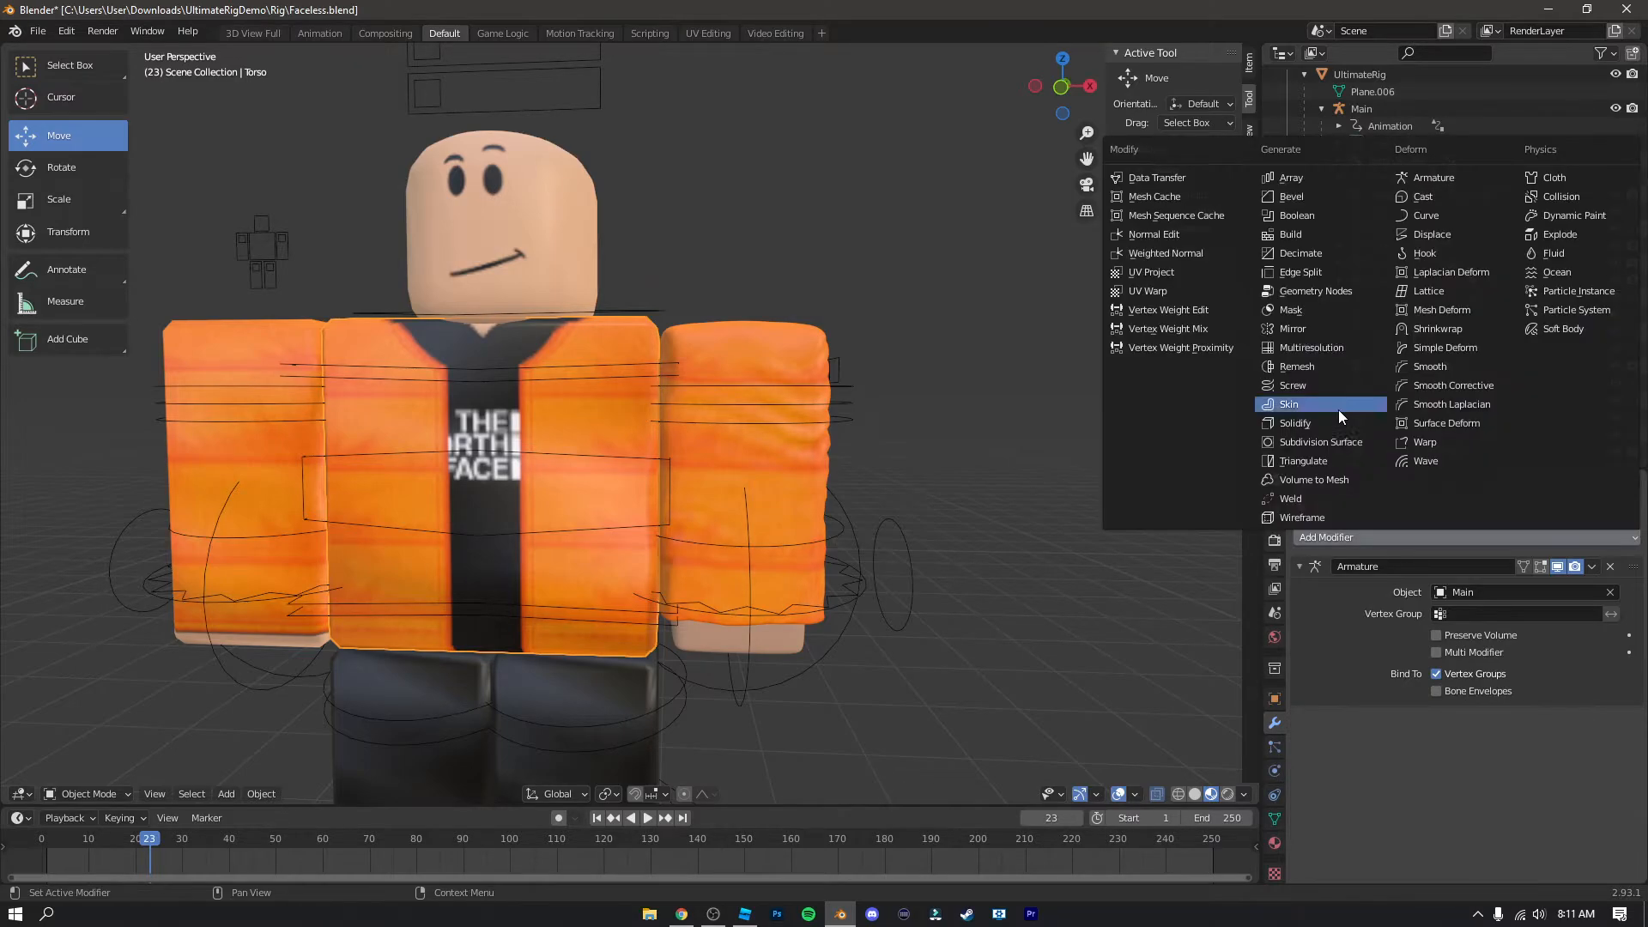
{"action": "left_click", "coordinate": [1337, 409]}
{"action": "left_click", "coordinate": [88, 794]}
{"action": "left_click", "coordinate": [92, 737]}
{"action": "left_click", "coordinate": [89, 793]}
{"action": "left_click", "coordinate": [92, 774]}
Step: Duplicate R.Arm in place to get a separate mesh for the right sleeve
{"action": "scroll", "coordinate": [1393, 385], "scroll_direction": "down", "scroll_amount": 2}
{"action": "left_click", "coordinate": [1392, 385]}
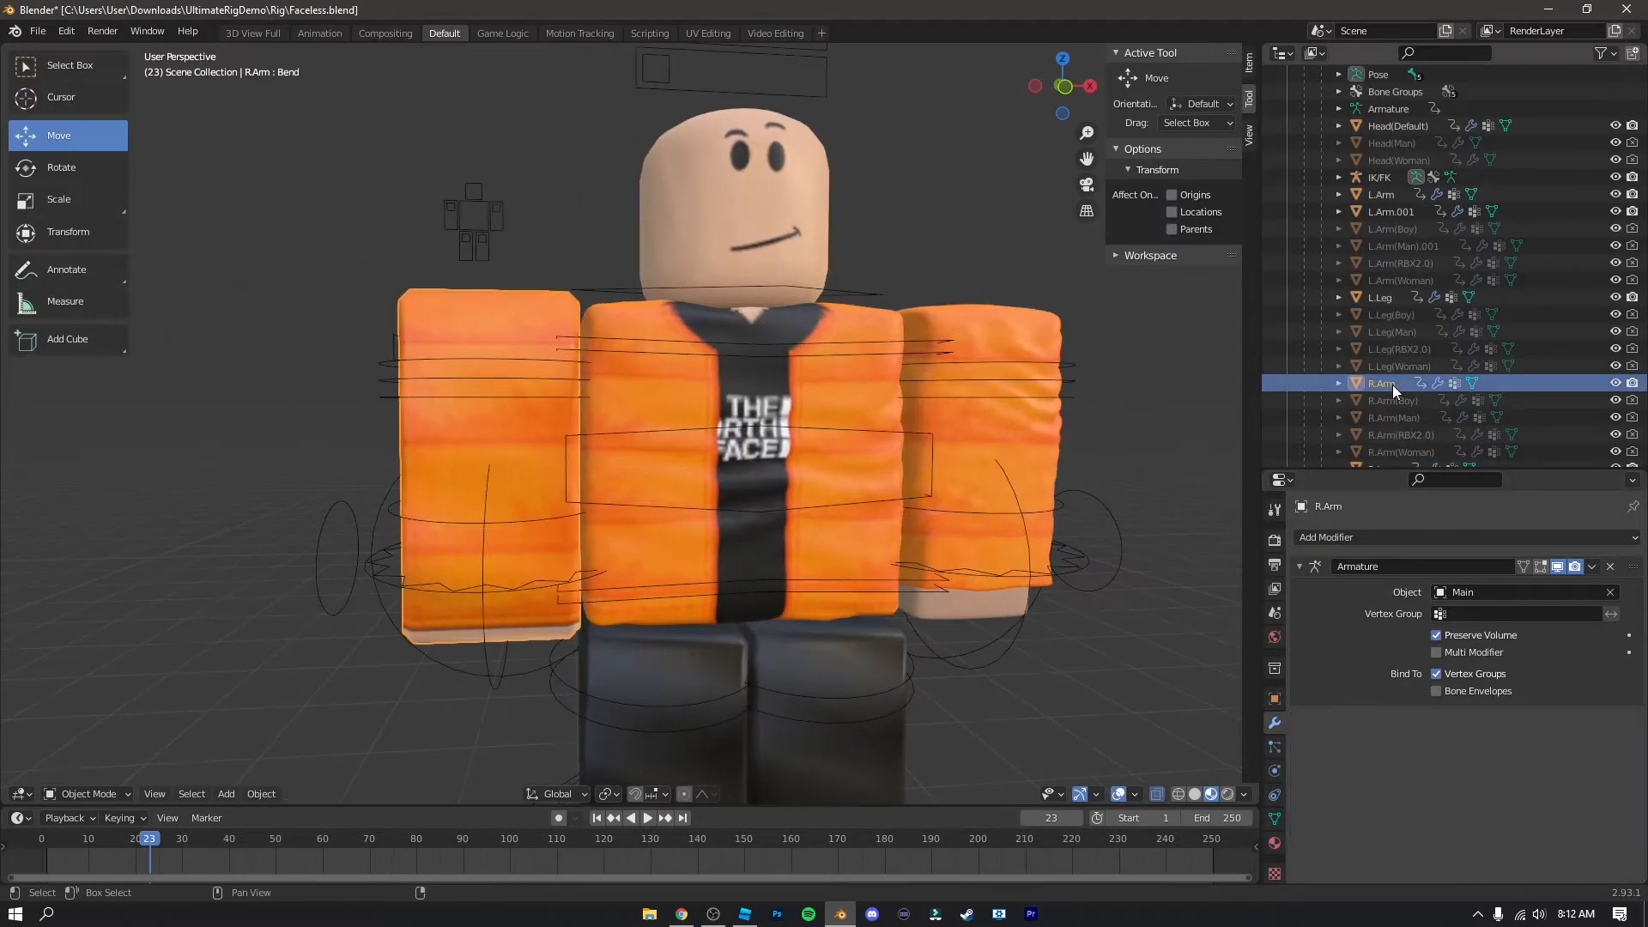
{"action": "key", "text": "shift+d"}
Step: Add a loop cut near the lower end of R.Arm.001 in Edit Mode, just above the bevelled hand end
{"action": "left_click", "coordinate": [82, 794]}
{"action": "left_click", "coordinate": [86, 755]}
{"action": "left_click", "coordinate": [1051, 84]}
{"action": "scroll", "coordinate": [640, 412], "scroll_direction": "up", "scroll_amount": 10}
{"action": "left_click", "coordinate": [67, 472]}
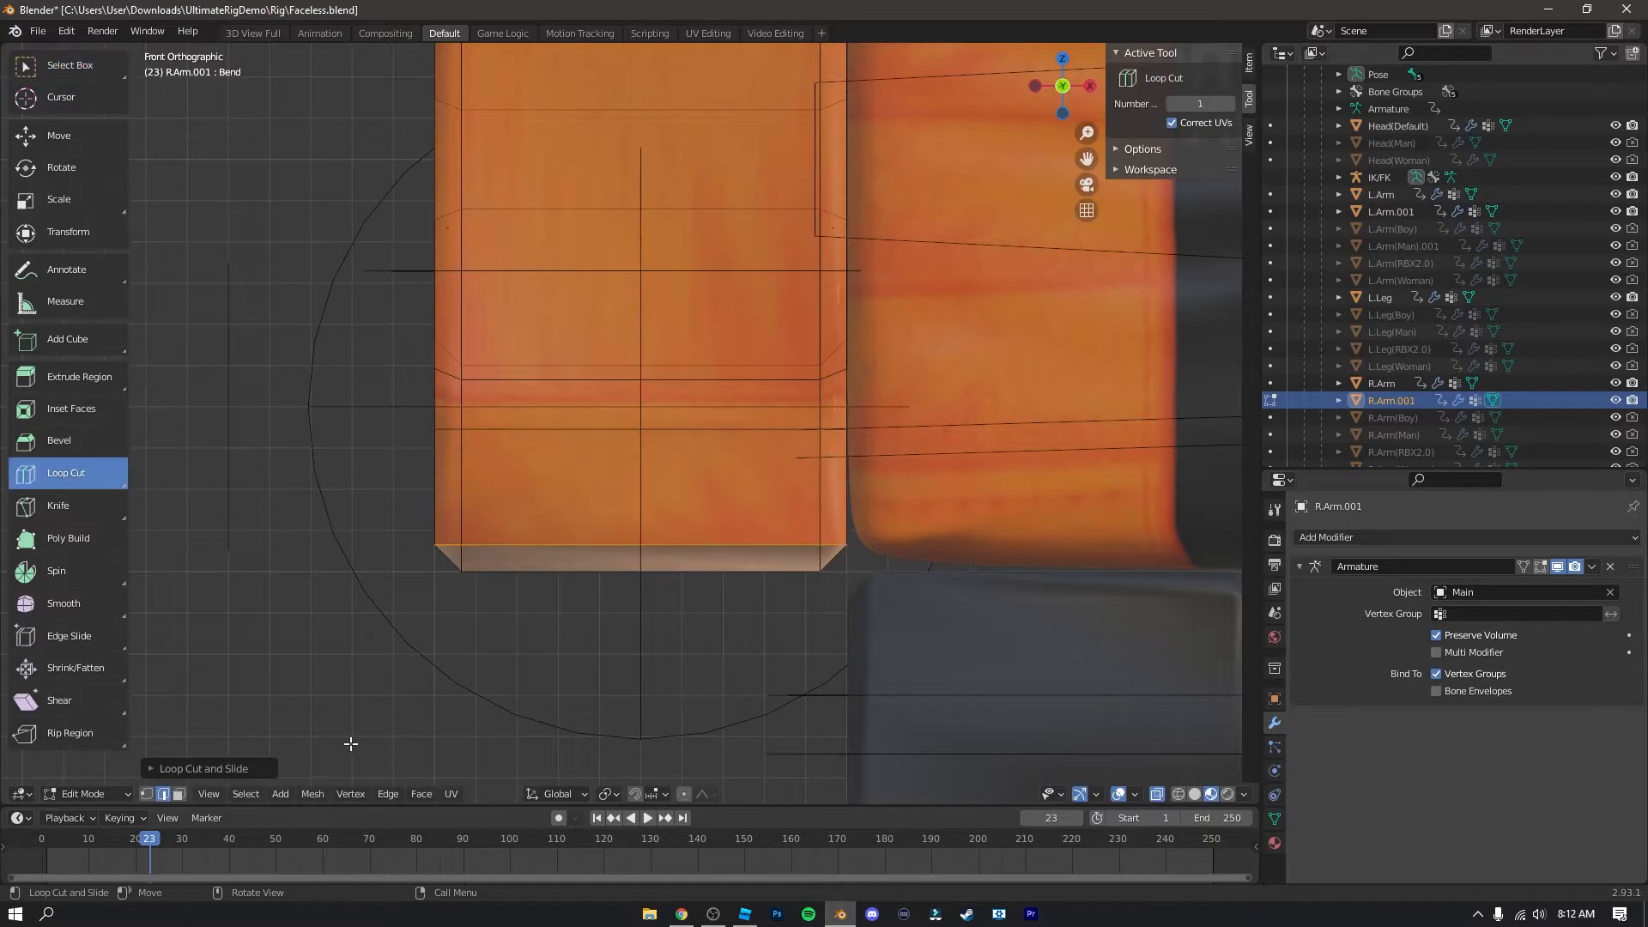
{"action": "left_click", "coordinate": [86, 793]}
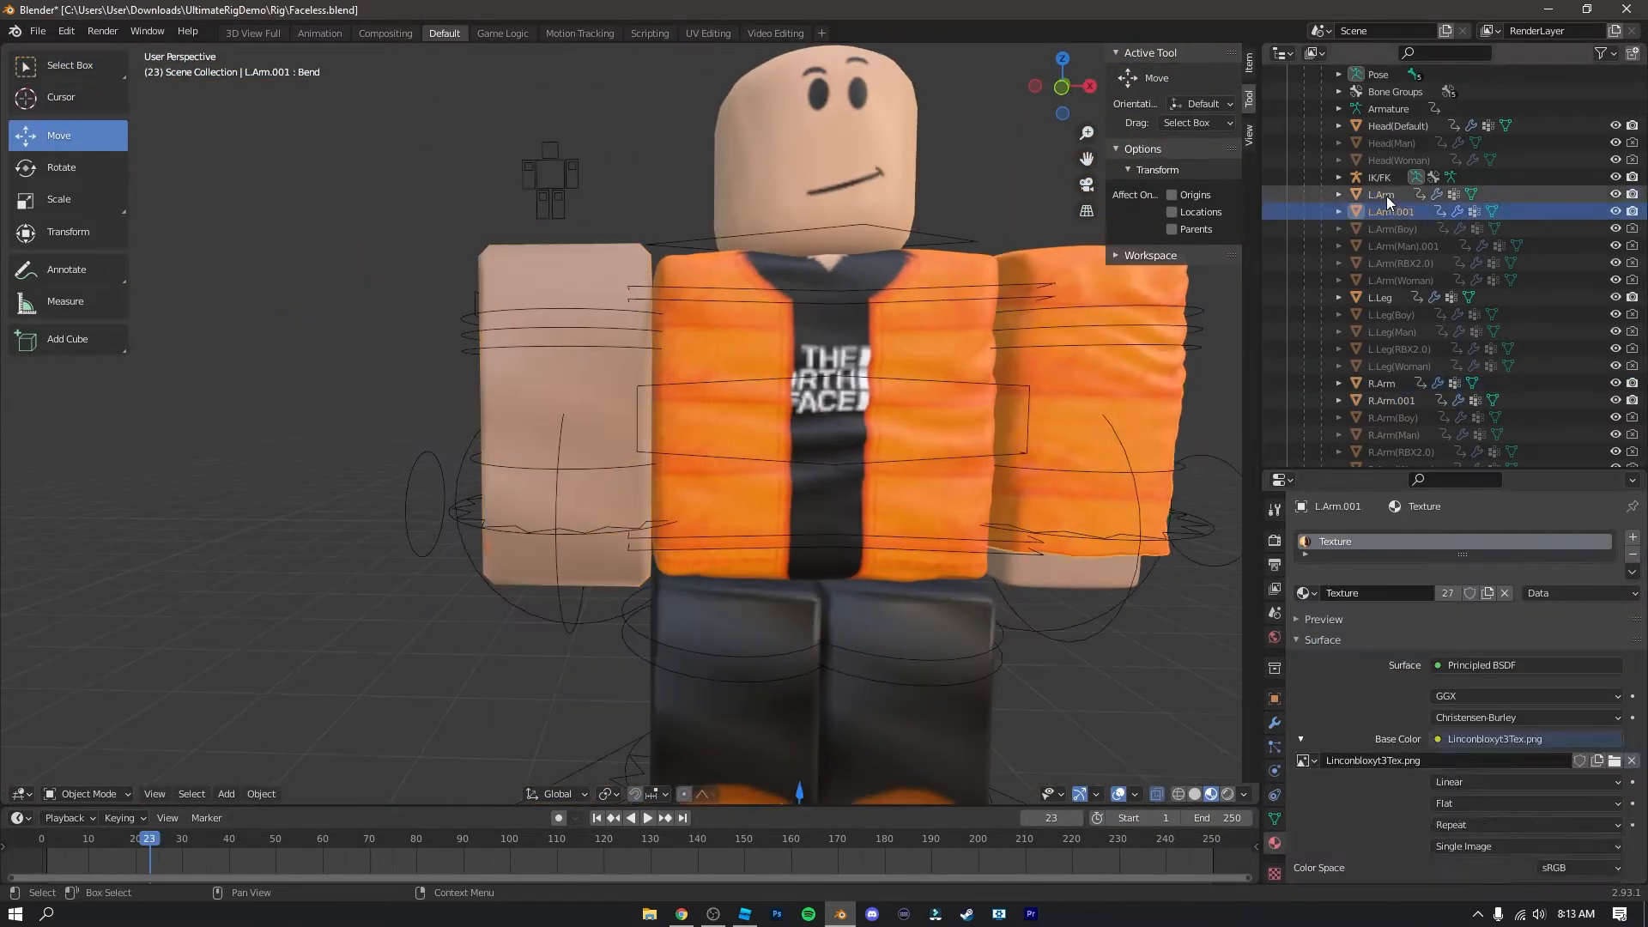
Step: Set R.Arm's X and Y dimensions to 0.826 to match L.Arm
{"action": "left_click", "coordinate": [1249, 62]}
{"action": "double_click", "coordinate": [1192, 324]}
{"action": "type", "text": "0.826"}
{"action": "left_click", "coordinate": [1381, 195]}
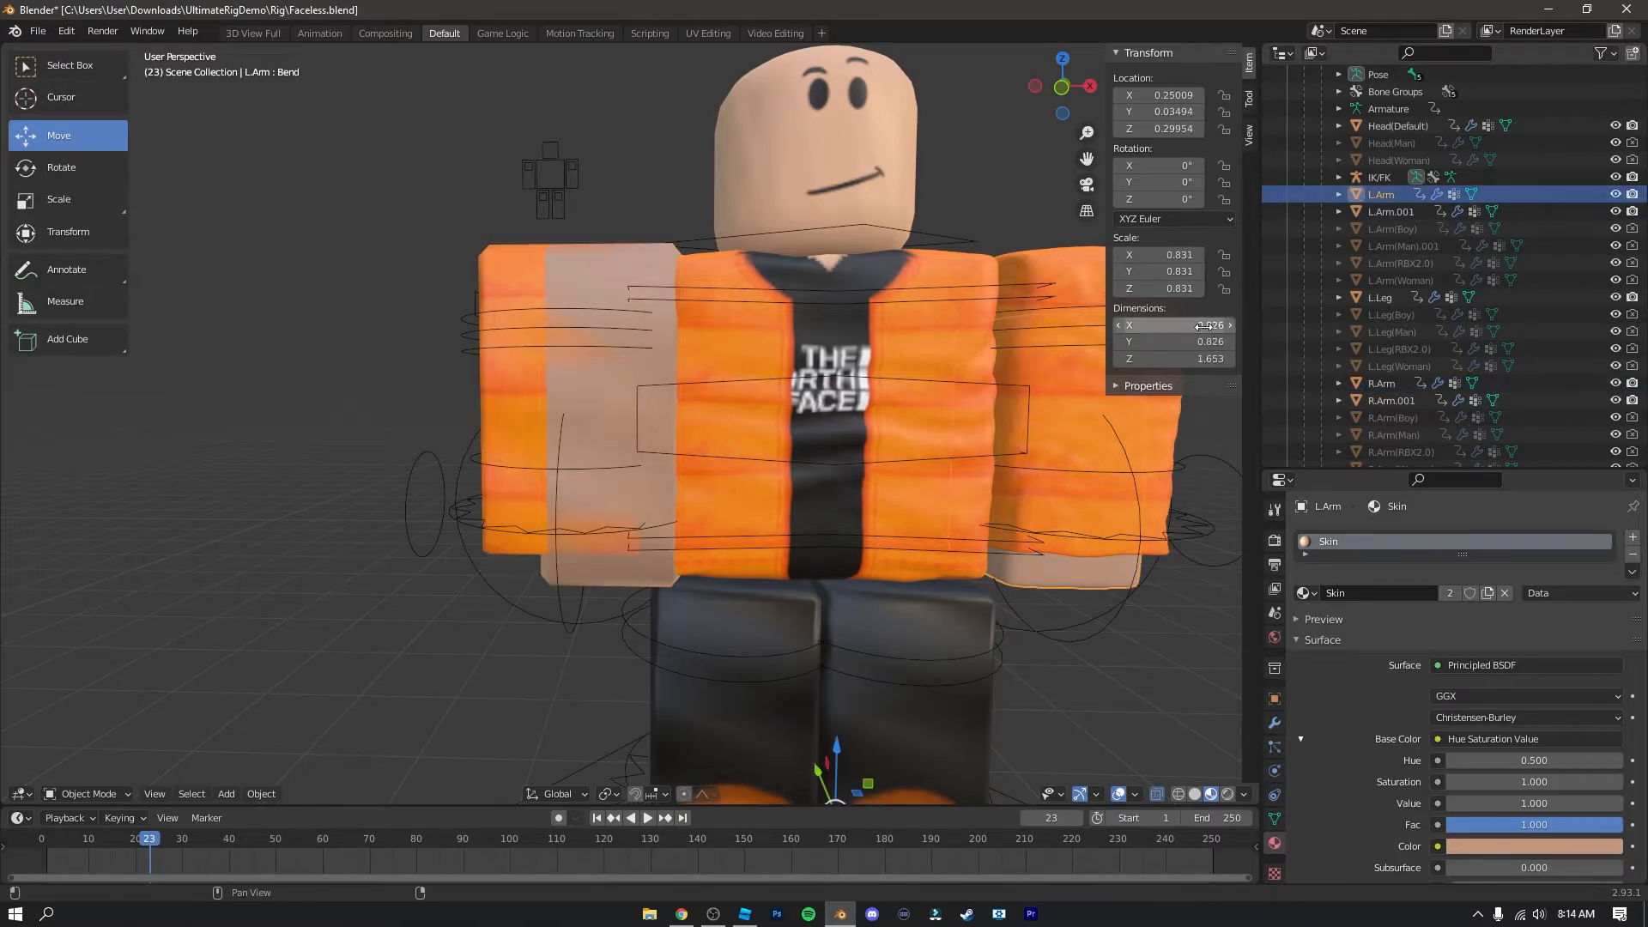
{"action": "left_click", "coordinate": [1381, 383]}
{"action": "double_click", "coordinate": [1193, 342]}
{"action": "type", "text": "0.826"}
Step: Match R.Arm's Z dimension to L.Arm's 1.653
{"action": "left_click", "coordinate": [1381, 195]}
{"action": "double_click", "coordinate": [1192, 359]}
{"action": "type", "text": "0.826"}
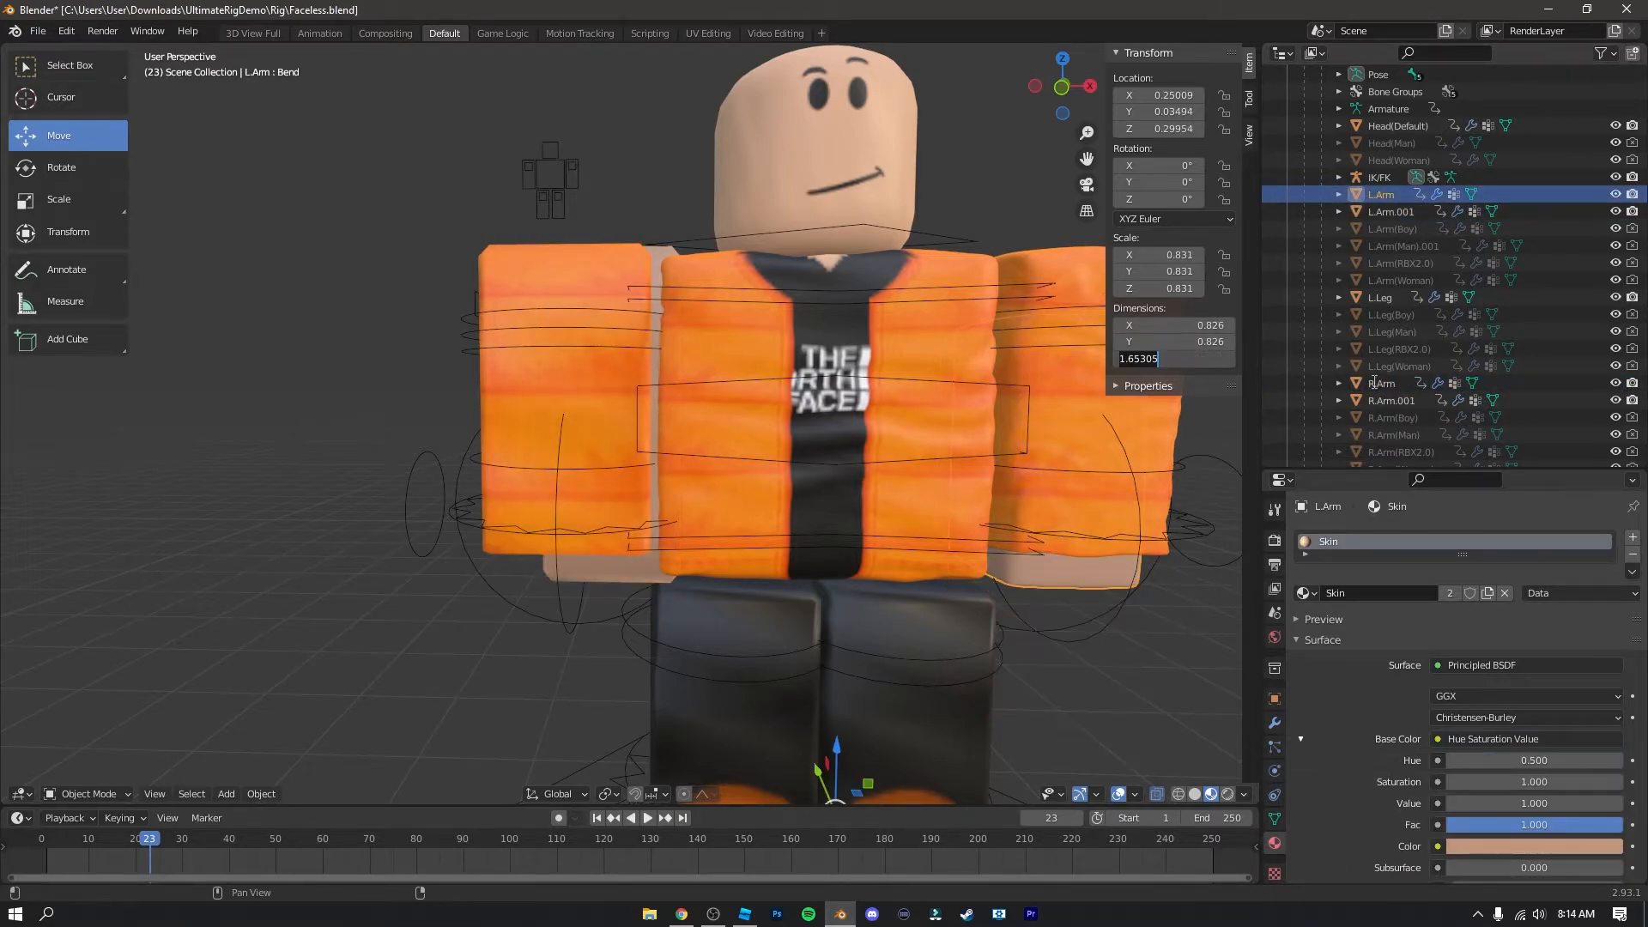
{"action": "scroll", "coordinate": [1381, 326], "scroll_direction": "down", "scroll_amount": 3}
{"action": "left_click", "coordinate": [1382, 256]}
{"action": "left_click", "coordinate": [1275, 699]}
Step: Add a Multires modifier to R.Arm and subdivide it to level 3
{"action": "scroll", "coordinate": [728, 331], "scroll_direction": "down", "scroll_amount": 3}
{"action": "mouse_move", "coordinate": [747, 551]}
{"action": "left_mouse_down"}
{"action": "mouse_move", "coordinate": [748, 584]}
{"action": "mouse_move", "coordinate": [747, 555]}
{"action": "left_mouse_up"}
{"action": "left_click", "coordinate": [1274, 722]}
{"action": "left_click", "coordinate": [1374, 537]}
{"action": "left_click", "coordinate": [1311, 347]}
{"action": "scroll", "coordinate": [1079, 645], "scroll_direction": "up", "scroll_amount": 3}
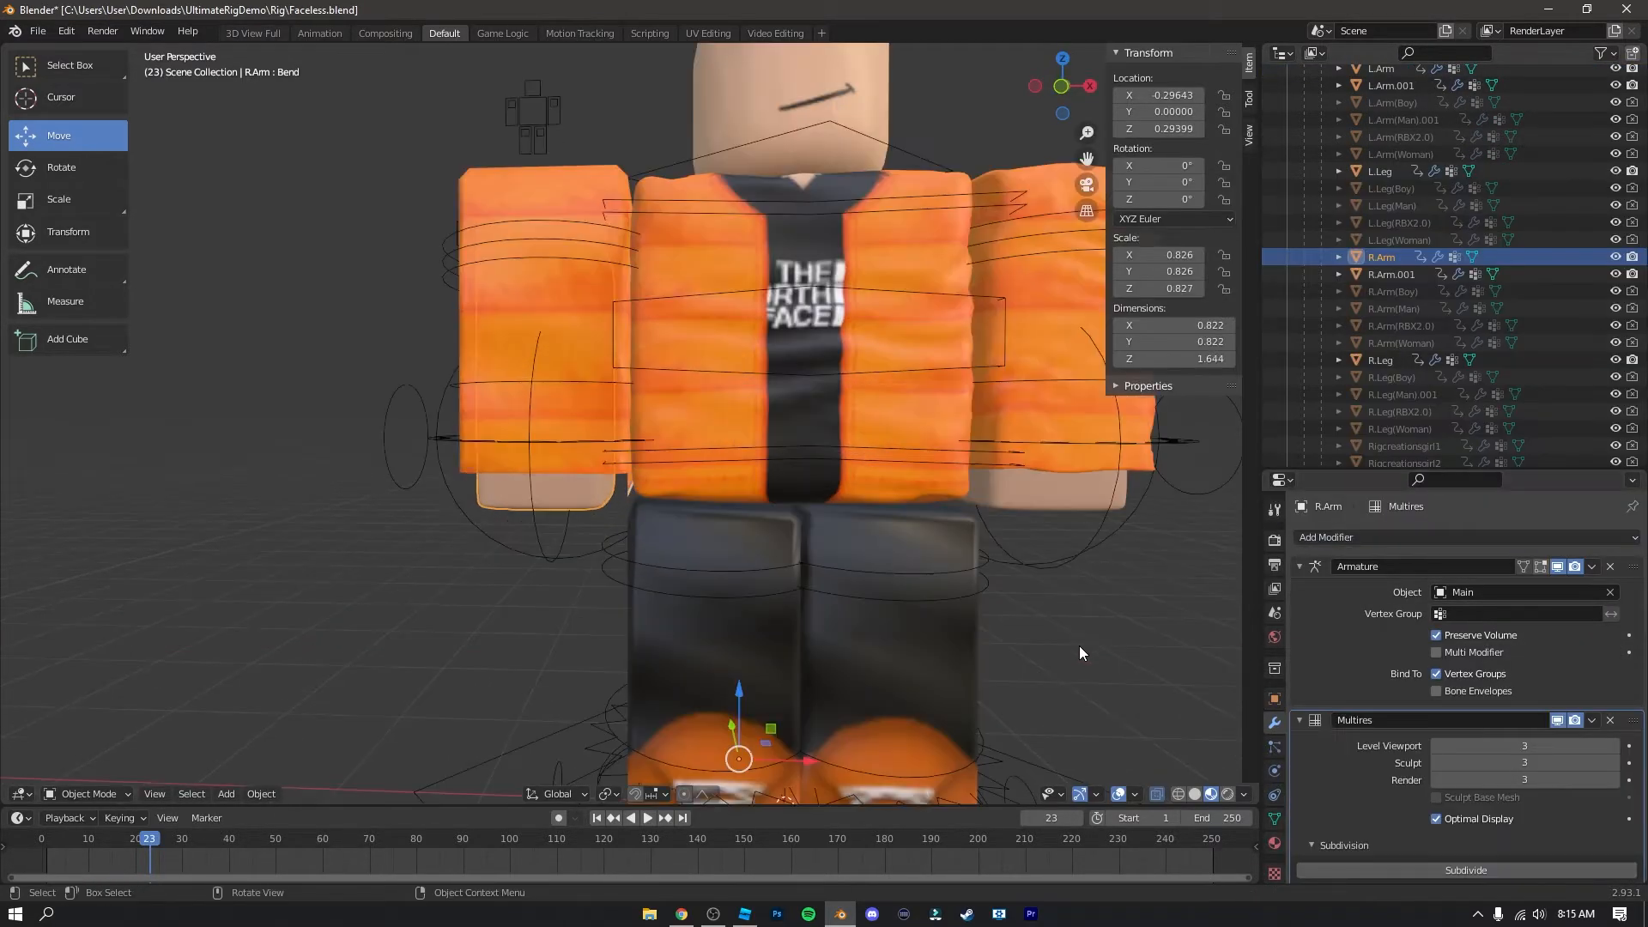
Step: Give the sleeve mesh R.Arm.001 a Multires modifier subdivided to level 3
{"action": "left_click", "coordinate": [1391, 275]}
{"action": "left_click", "coordinate": [1373, 538]}
{"action": "left_click", "coordinate": [1294, 423]}
{"action": "scroll", "coordinate": [1420, 756], "scroll_direction": "down", "scroll_amount": 5}
{"action": "scroll", "coordinate": [644, 430], "scroll_direction": "up", "scroll_amount": 6}
{"action": "left_click_drag", "start_coordinate": [1511, 774], "coordinate": [1546, 773]}
{"action": "scroll", "coordinate": [644, 429], "scroll_direction": "down", "scroll_amount": 6}
Step: Sculpt fabric wrinkles into the R.Arm.001 sleeve with the Cloth brush and return to Object Mode
{"action": "left_click", "coordinate": [1381, 257]}
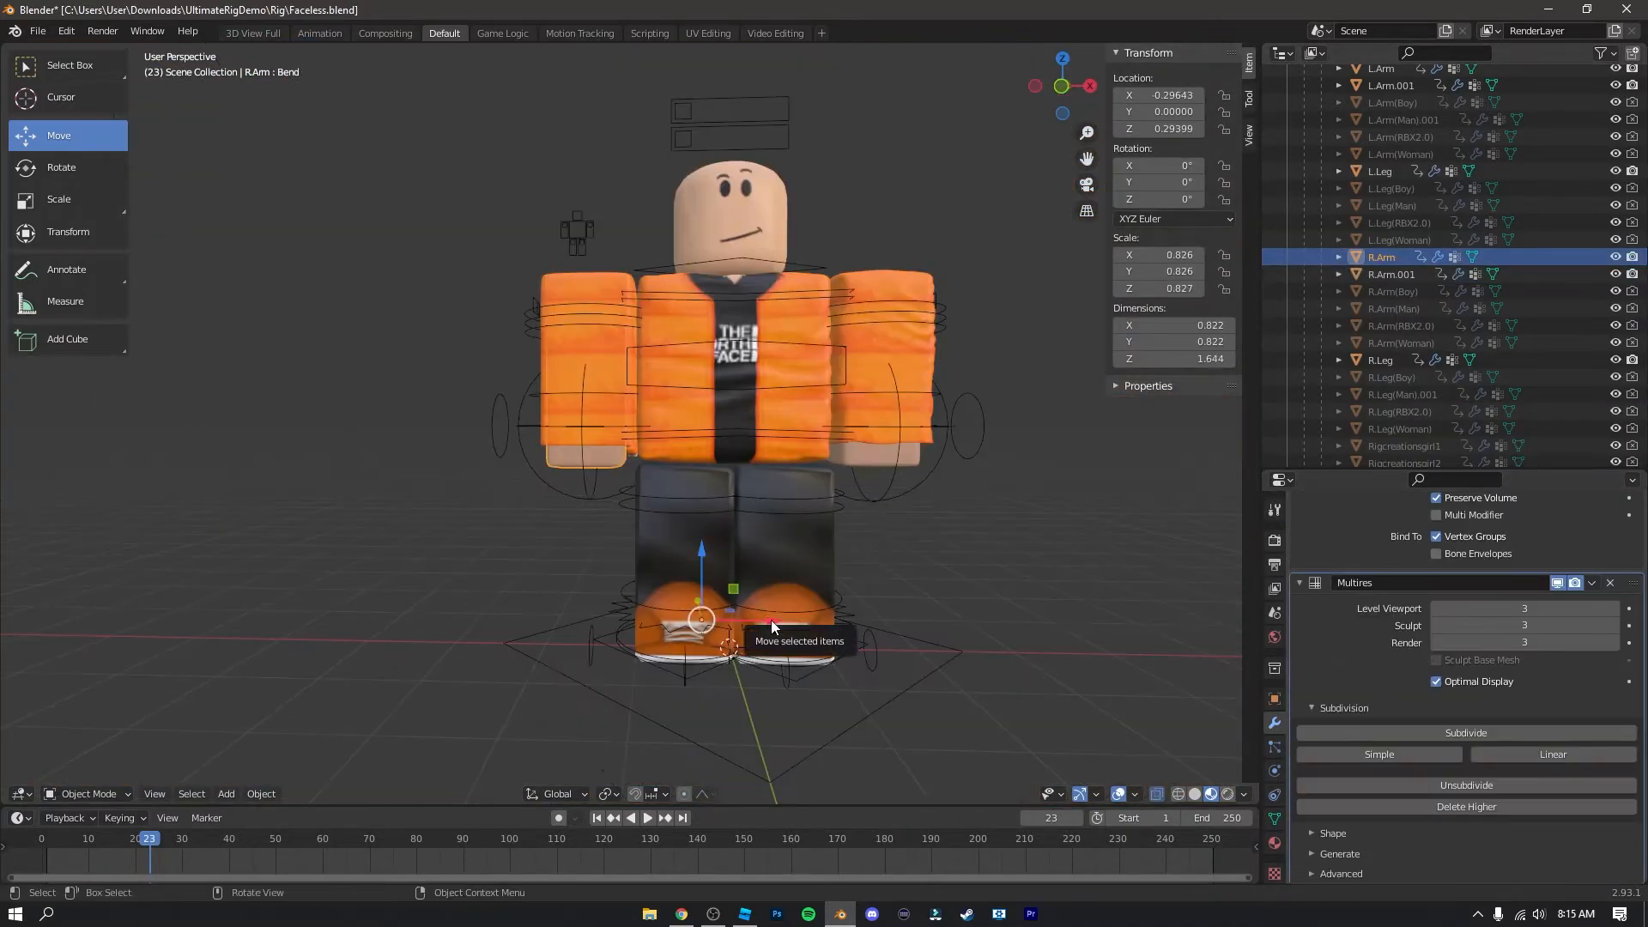
{"action": "left_click_drag", "start_coordinate": [770, 625], "coordinate": [762, 625]}
{"action": "scroll", "coordinate": [606, 575], "scroll_direction": "up", "scroll_amount": 6}
{"action": "left_click", "coordinate": [1391, 275]}
{"action": "left_click", "coordinate": [88, 794]}
{"action": "left_click", "coordinate": [86, 739]}
{"action": "left_click", "coordinate": [1249, 99]}
{"action": "left_click_drag", "start_coordinate": [473, 639], "coordinate": [497, 515]}
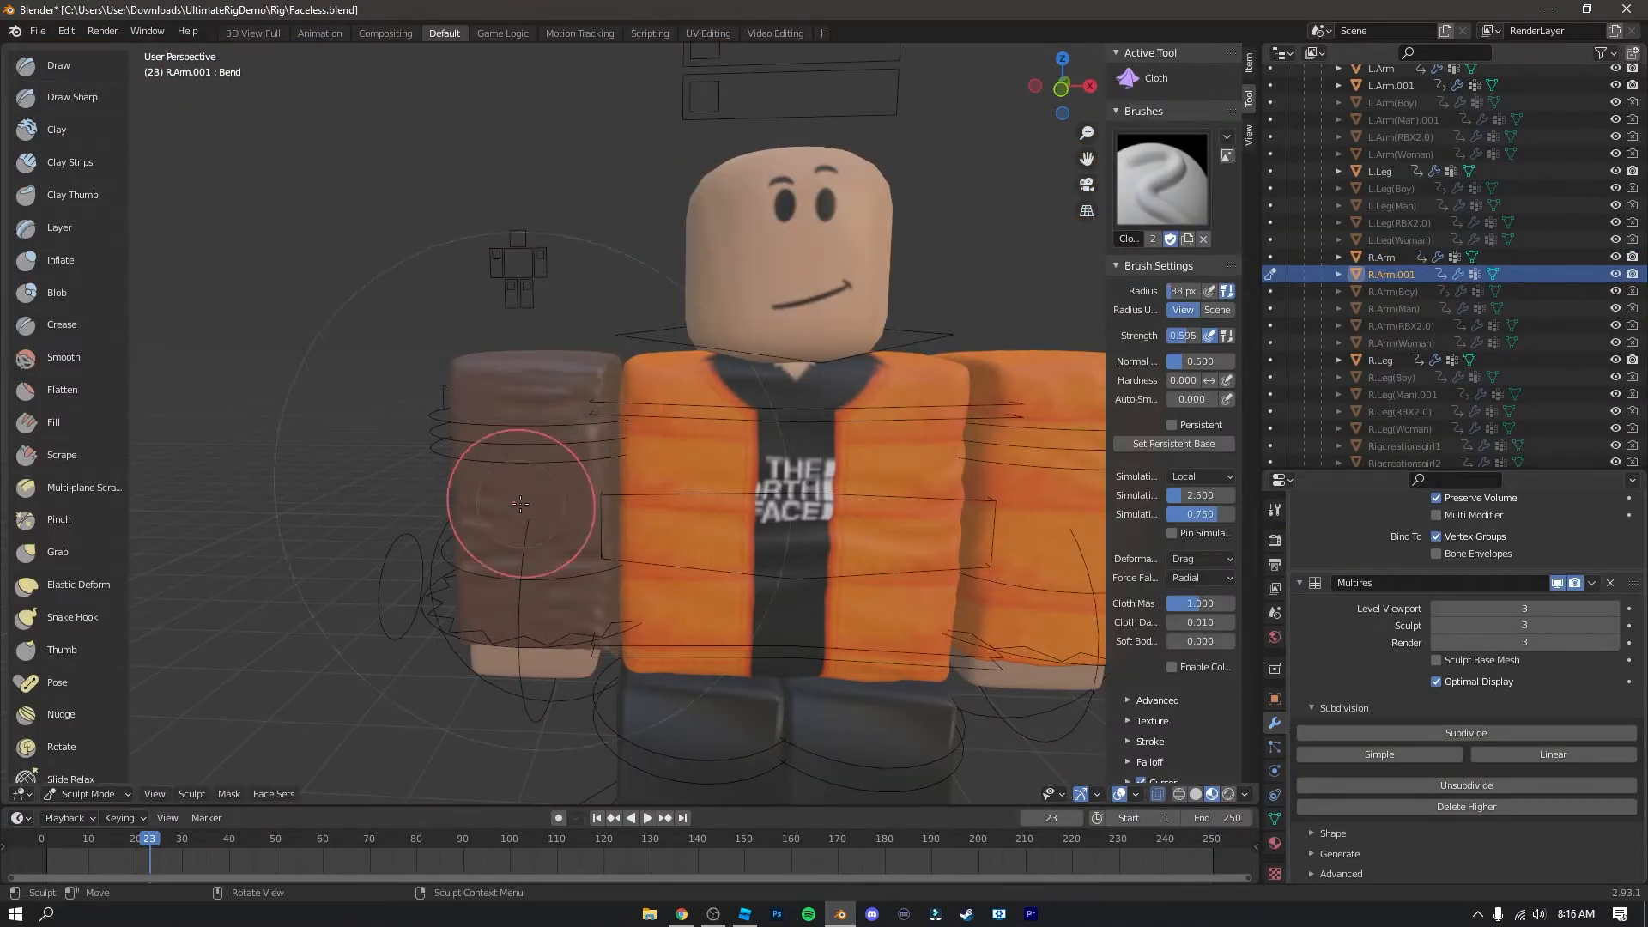
{"action": "middle_click_drag", "start_coordinate": [490, 511], "coordinate": [996, 506]}
{"action": "middle_click_drag", "start_coordinate": [988, 344], "coordinate": [910, 352]}
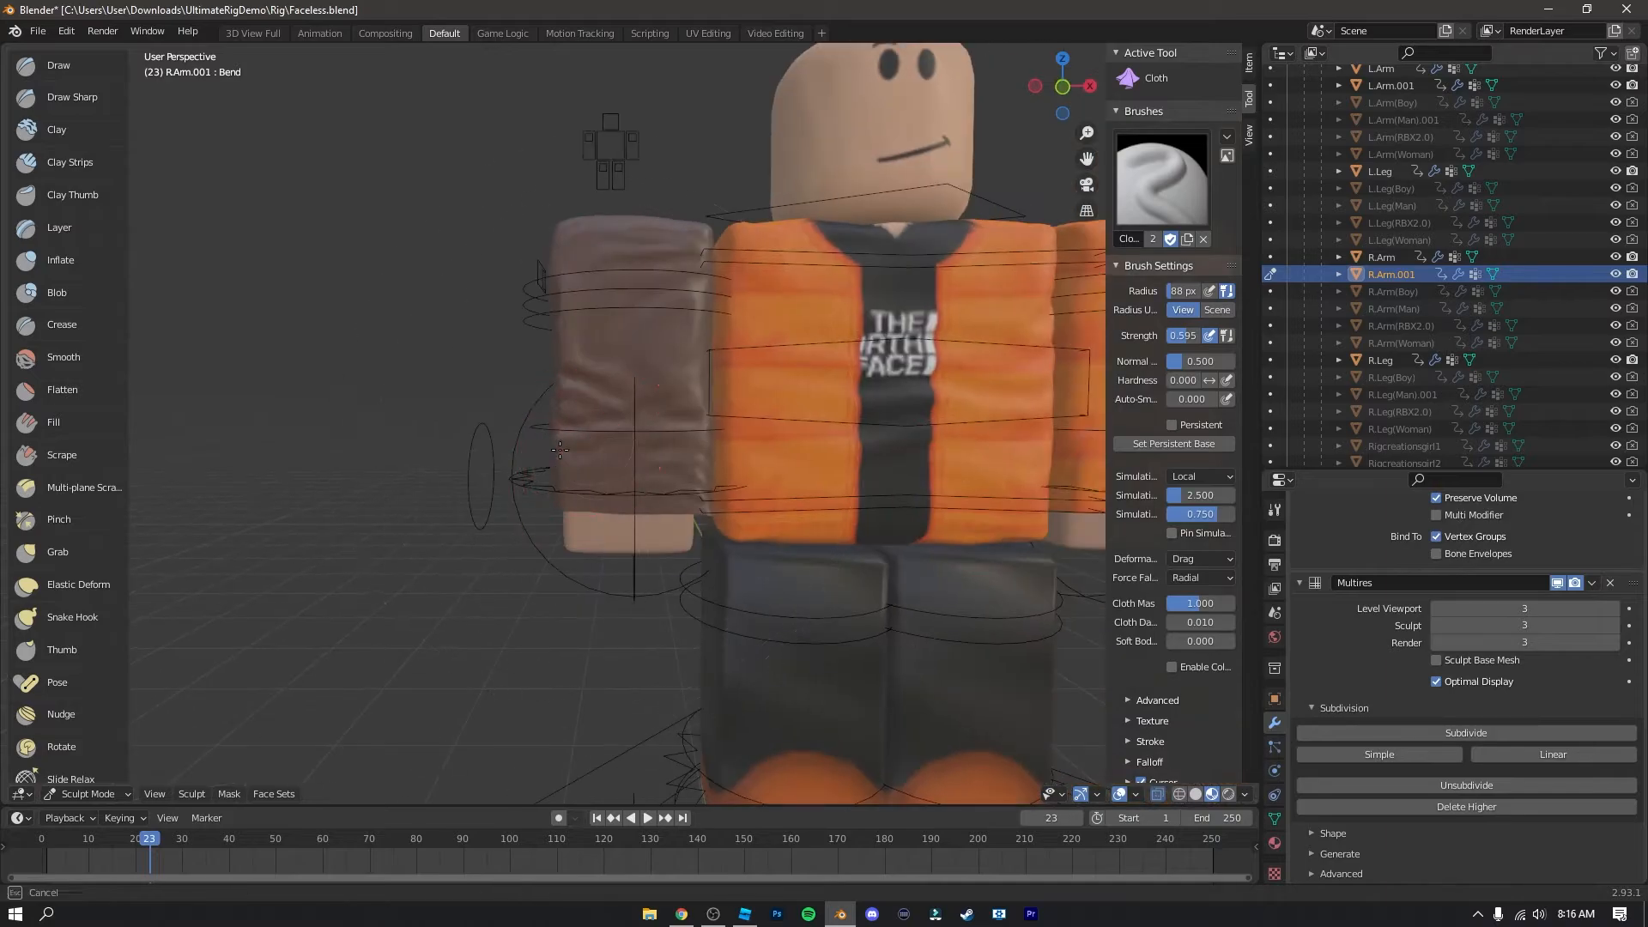
{"action": "left_click", "coordinate": [88, 794]}
{"action": "left_click", "coordinate": [90, 773]}
{"action": "scroll", "coordinate": [528, 668], "scroll_direction": "down", "scroll_amount": 5}
{"action": "middle_click_drag", "start_coordinate": [528, 668], "coordinate": [601, 665]}
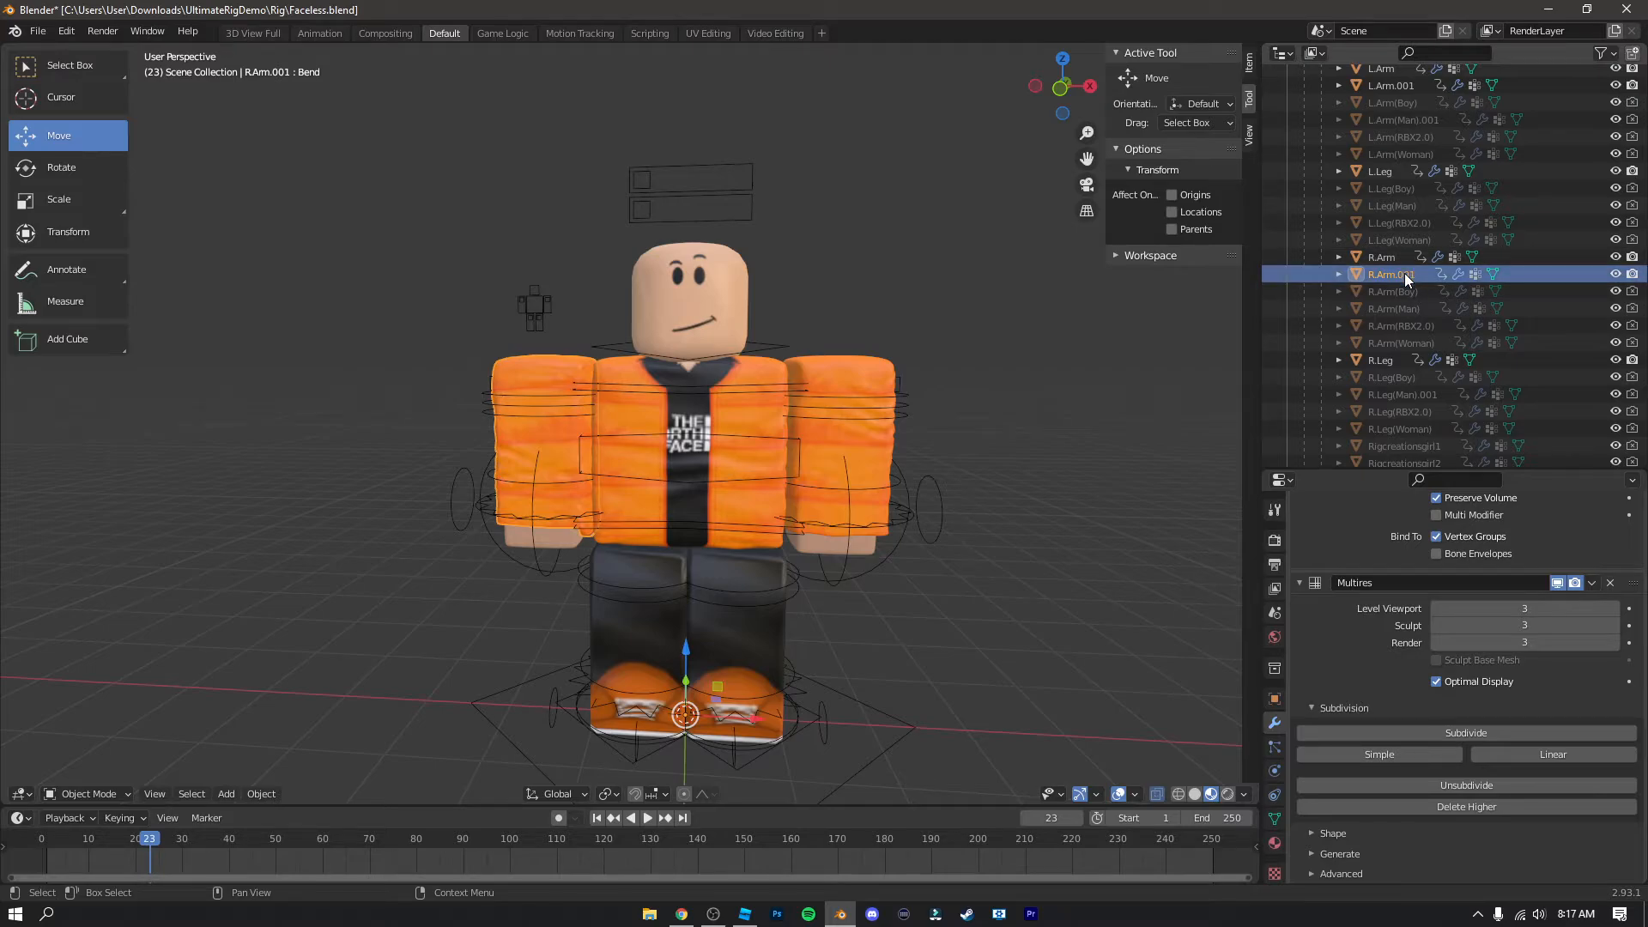
Step: Rename the R.Arm object as Skin_Arm
{"action": "left_click", "coordinate": [1384, 256]}
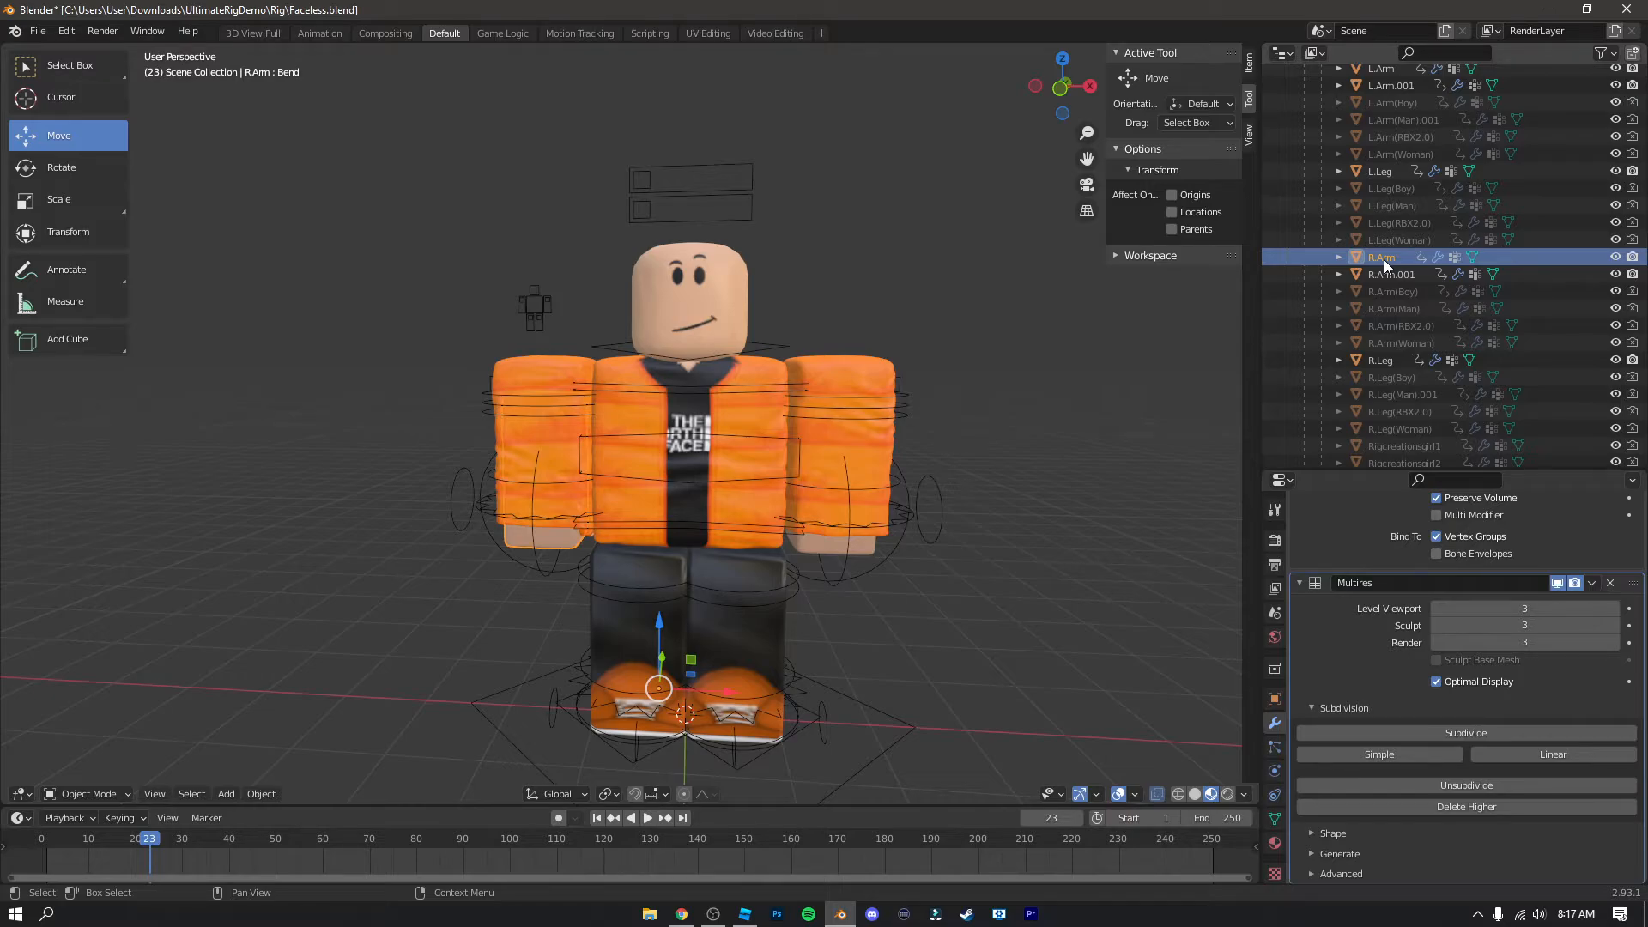
{"action": "double_click", "coordinate": [1384, 259]}
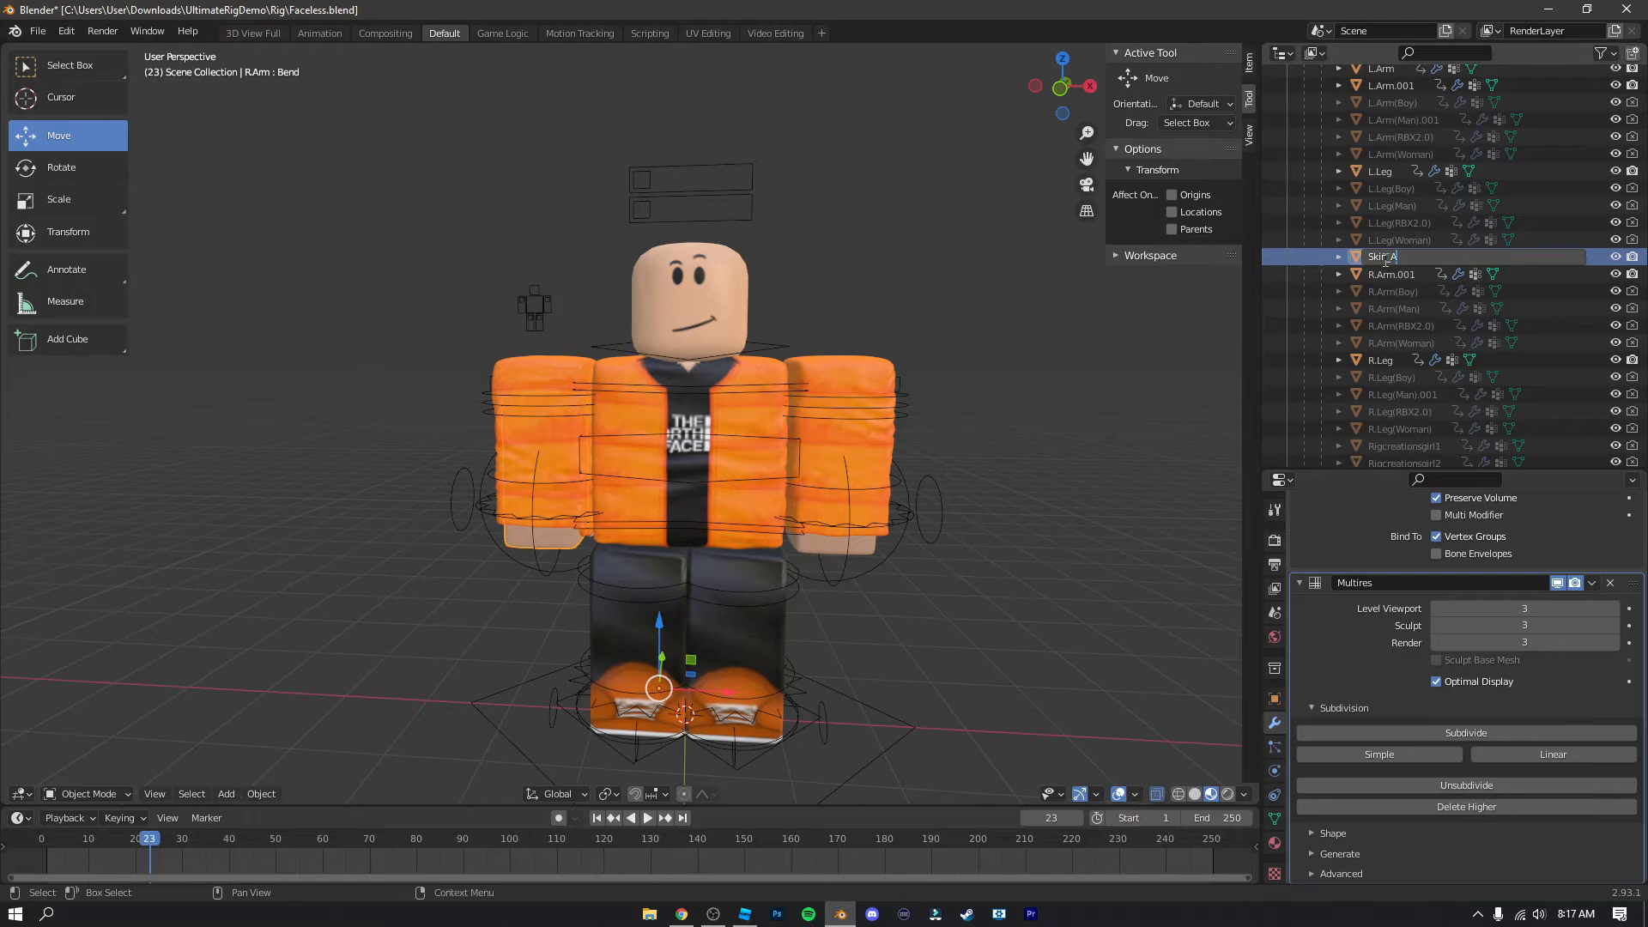
{"action": "key", "text": "Return"}
Step: Rename the L.Arm object with the same Skin_Arm name
{"action": "scroll", "coordinate": [1391, 210], "scroll_direction": "up", "scroll_amount": 3}
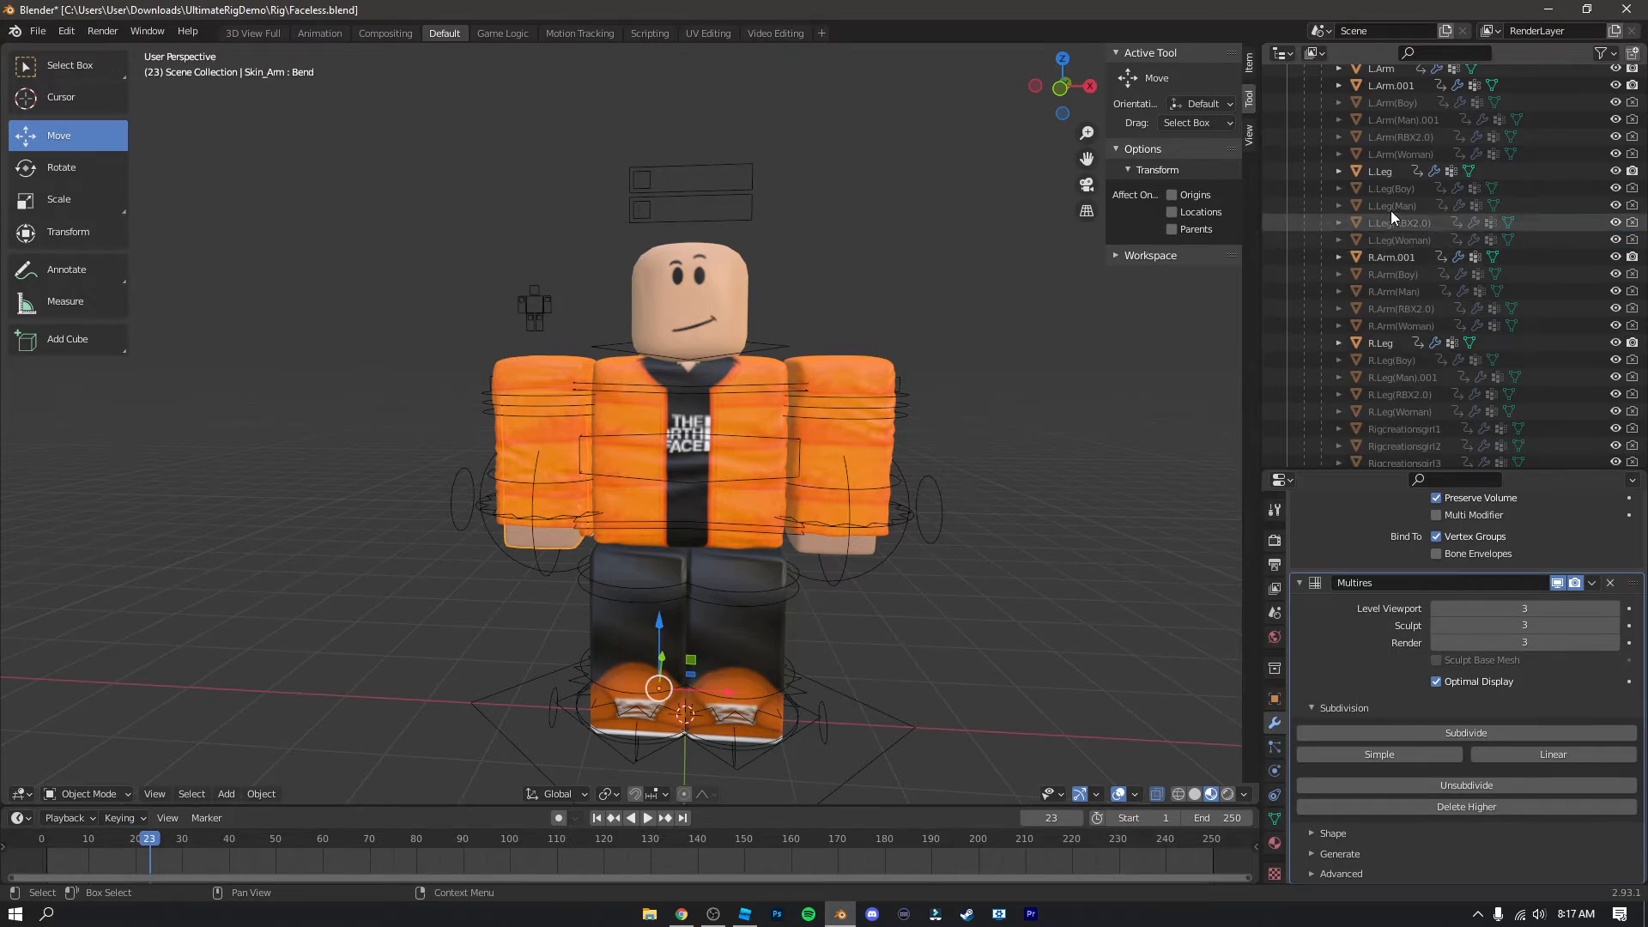
{"action": "left_click", "coordinate": [1393, 170]}
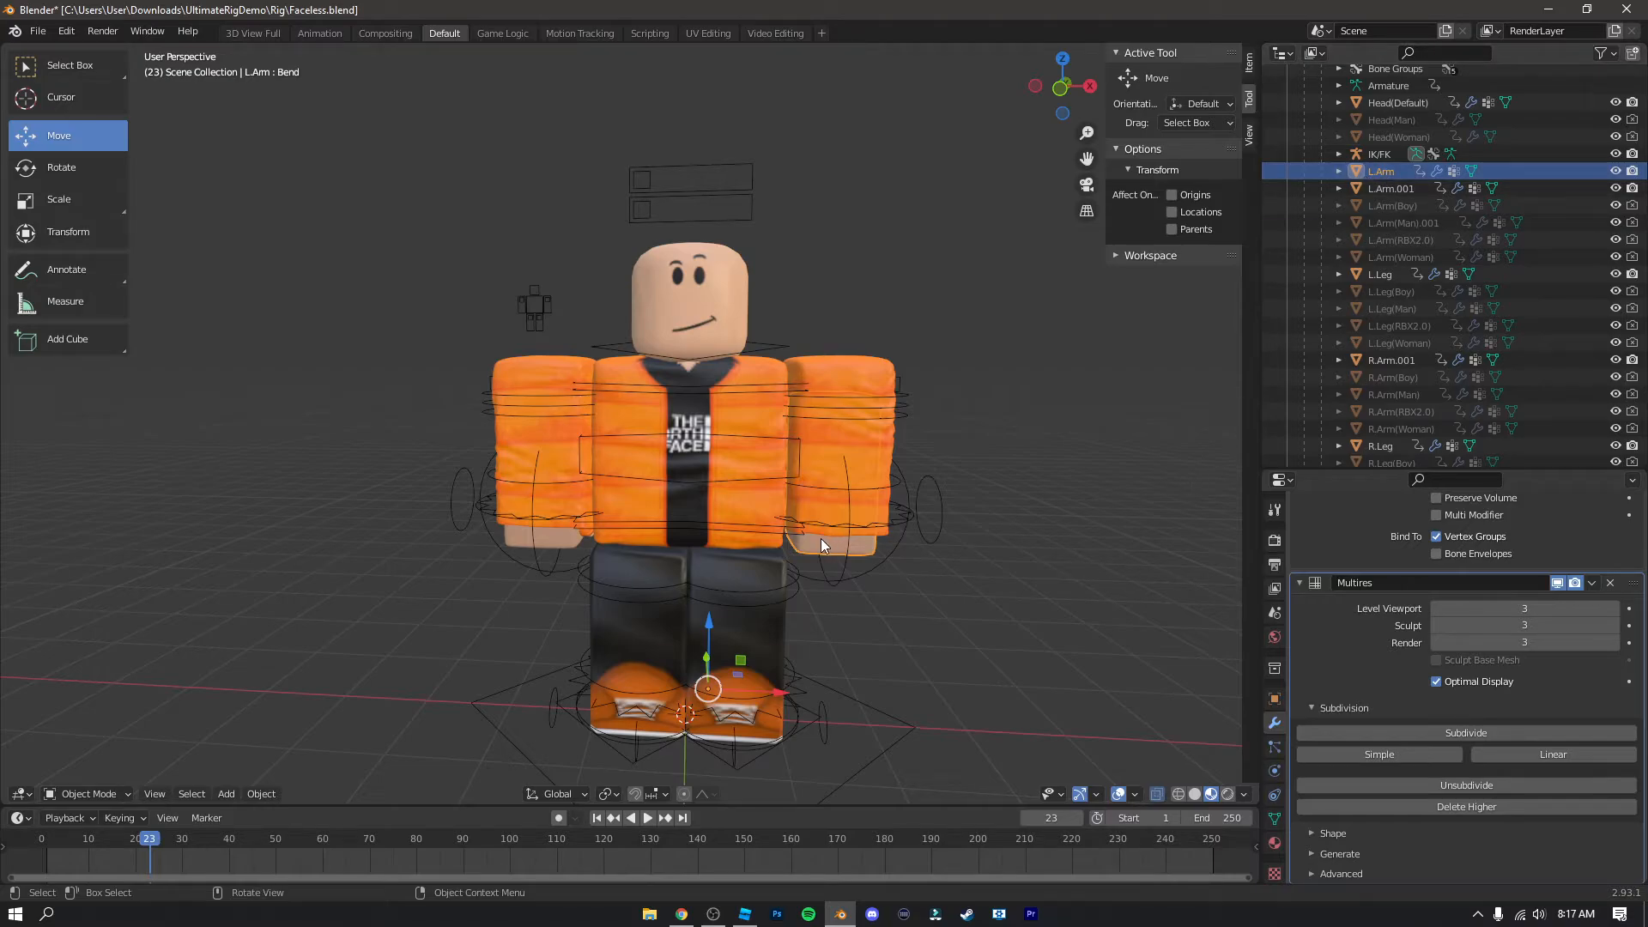
{"action": "double_click", "coordinate": [1387, 170]}
{"action": "scroll", "coordinate": [1386, 174], "scroll_direction": "up", "scroll_amount": 3}
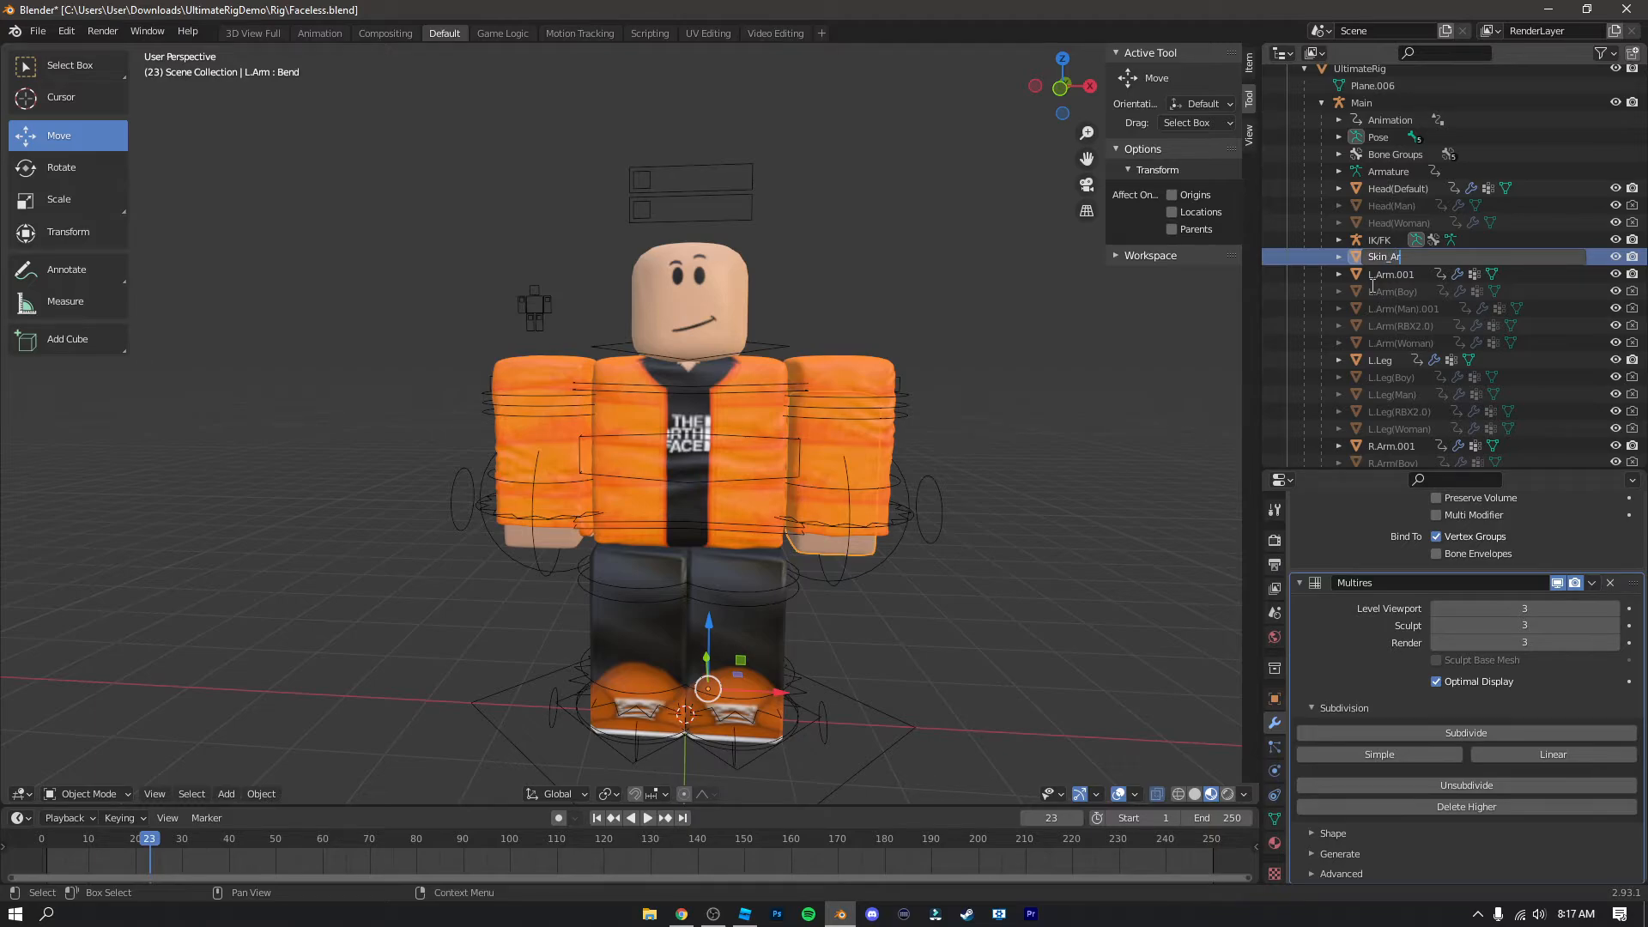
{"action": "key", "text": "Return"}
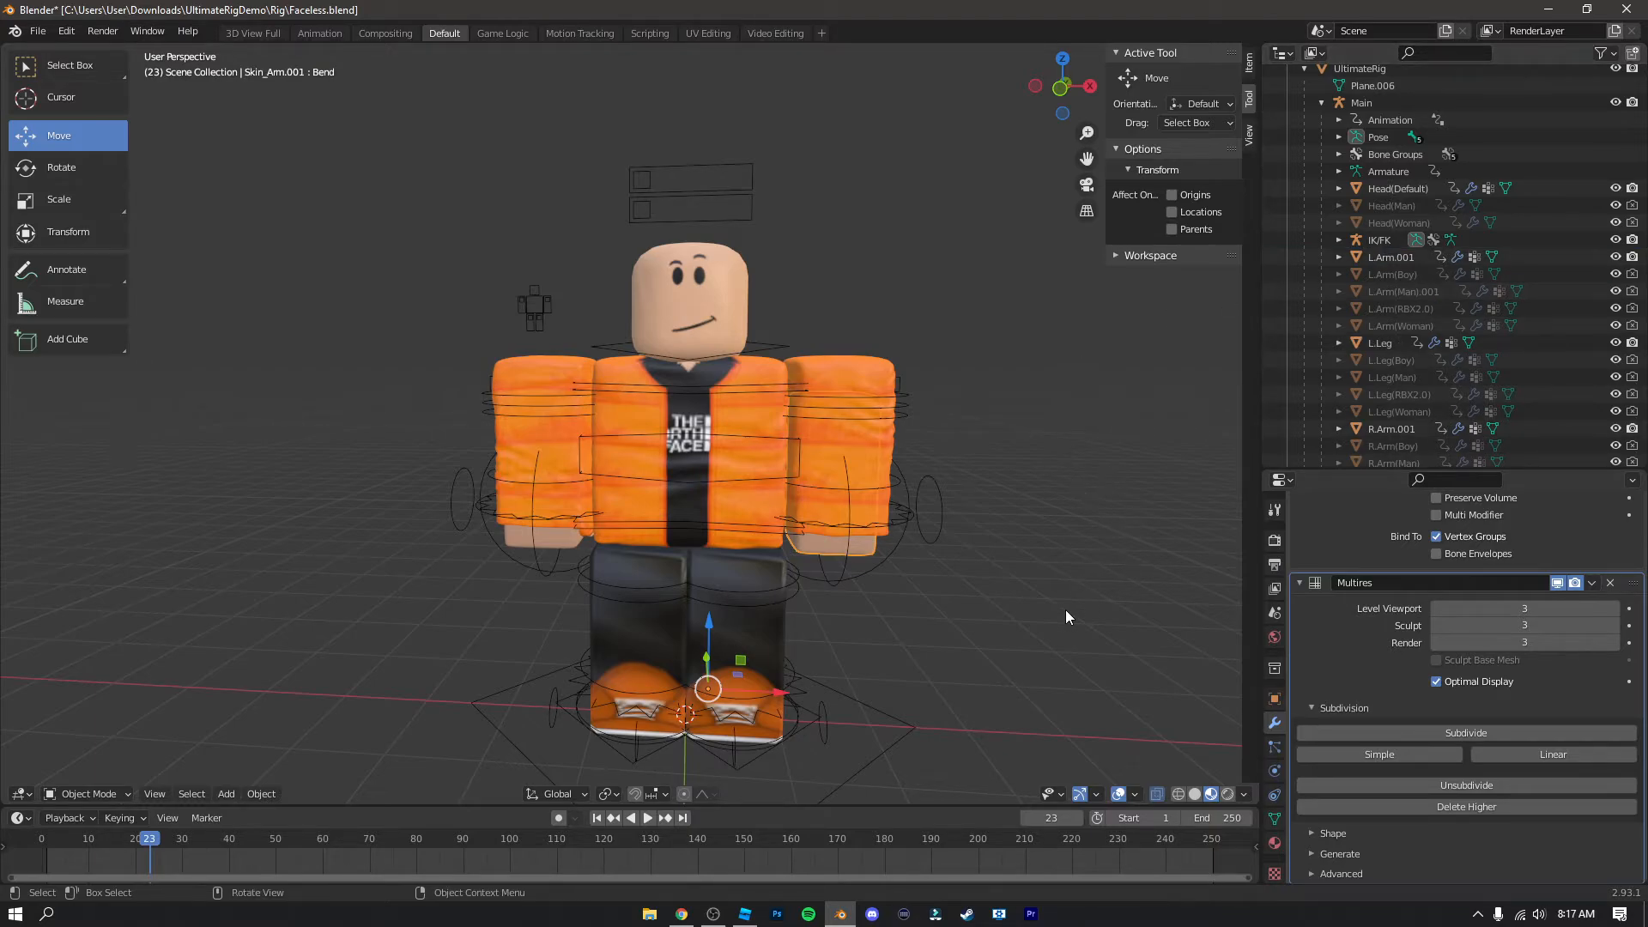
Step: Replace L.Leg's Subsurf modifier with a Multires modifier
{"action": "middle_click_drag", "start_coordinate": [1066, 611], "coordinate": [1033, 600]}
{"action": "scroll", "coordinate": [902, 670], "scroll_direction": "up", "scroll_amount": 3}
{"action": "middle_click_drag", "start_coordinate": [846, 693], "coordinate": [851, 678]}
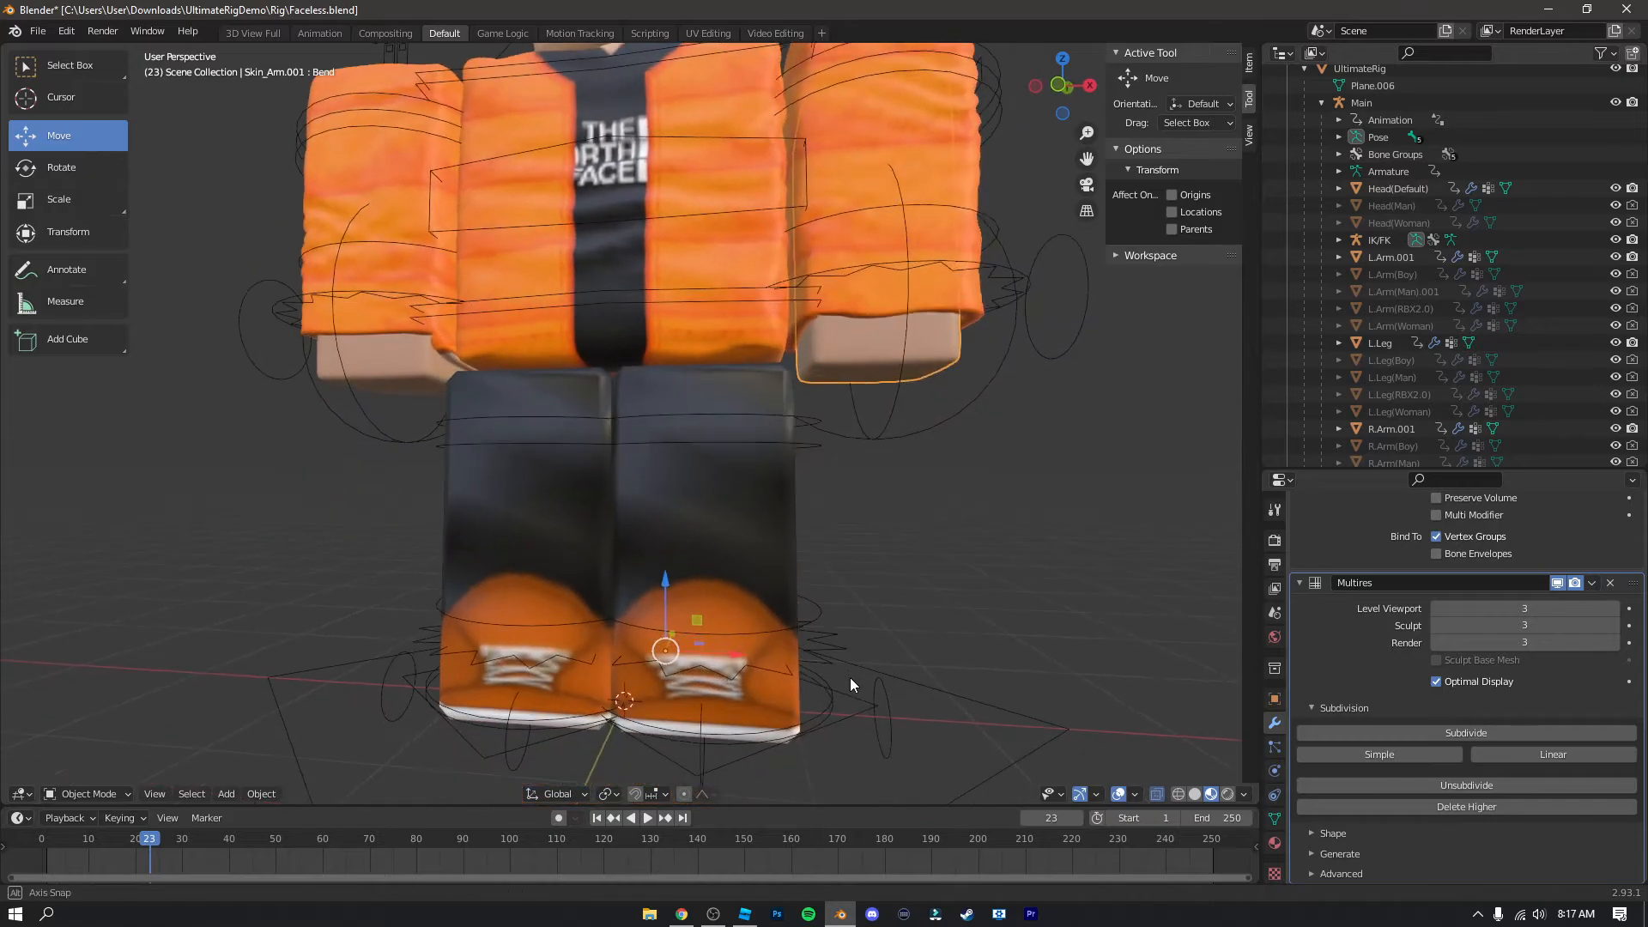
{"action": "left_click", "coordinate": [742, 560]}
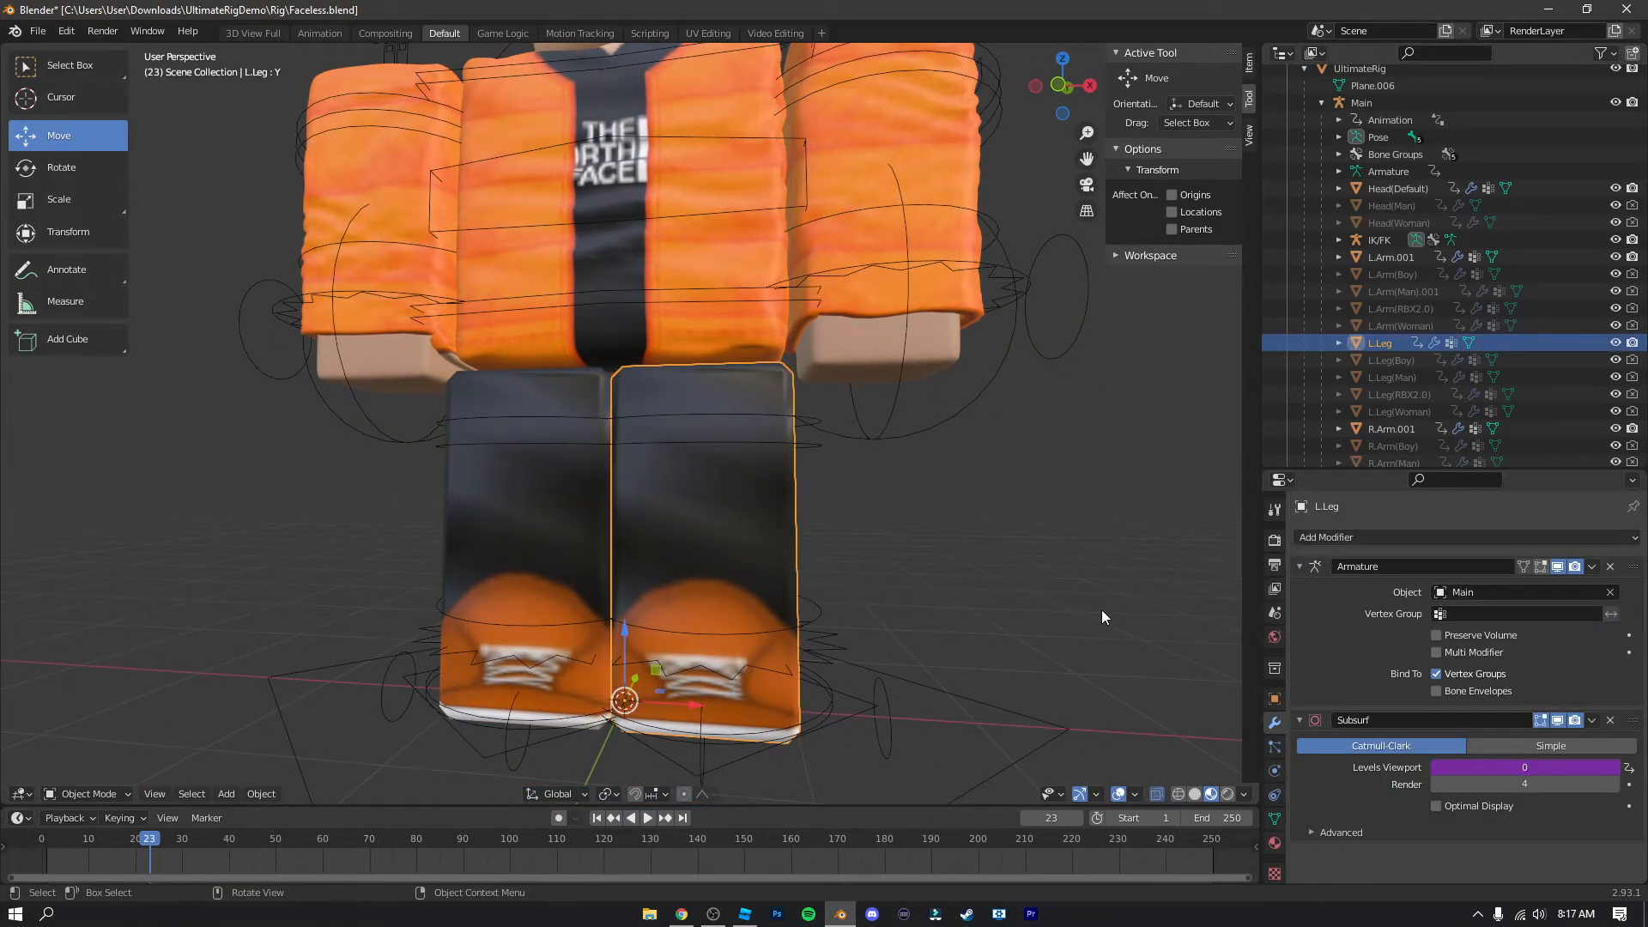
{"action": "left_click", "coordinate": [1610, 720]}
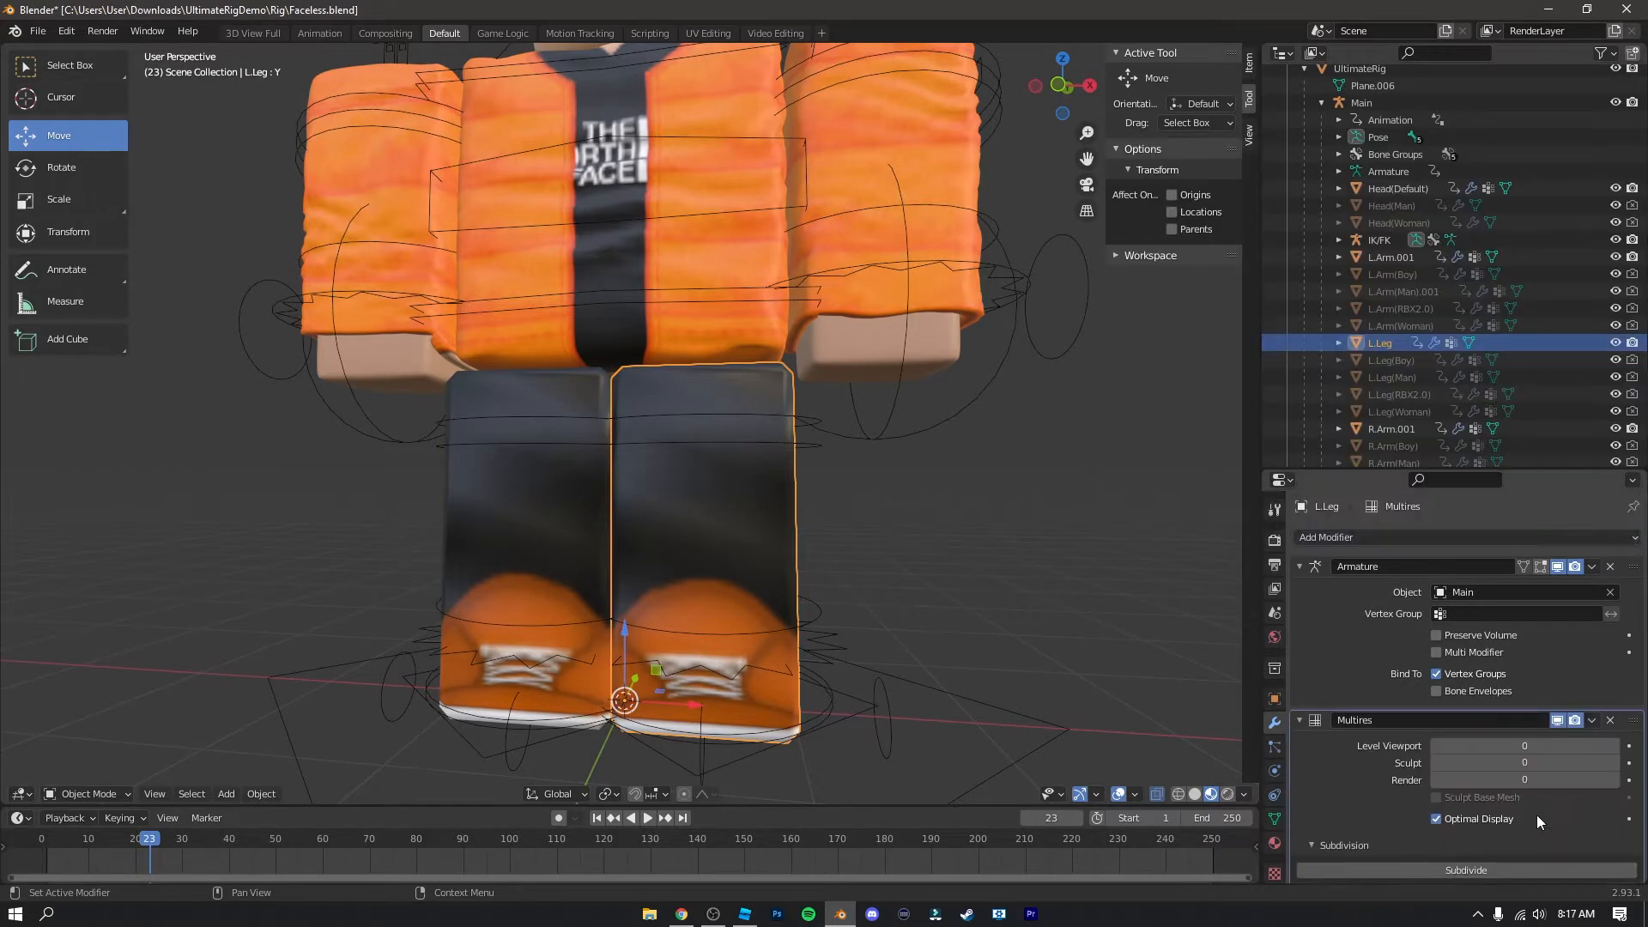
Step: Subdivide L.Leg's Multires modifier, sculpt fabric folds into the trouser leg and return to Object Mode
{"action": "left_click", "coordinate": [88, 794]}
{"action": "left_click", "coordinate": [93, 738]}
{"action": "left_click_drag", "start_coordinate": [757, 430], "coordinate": [666, 594]}
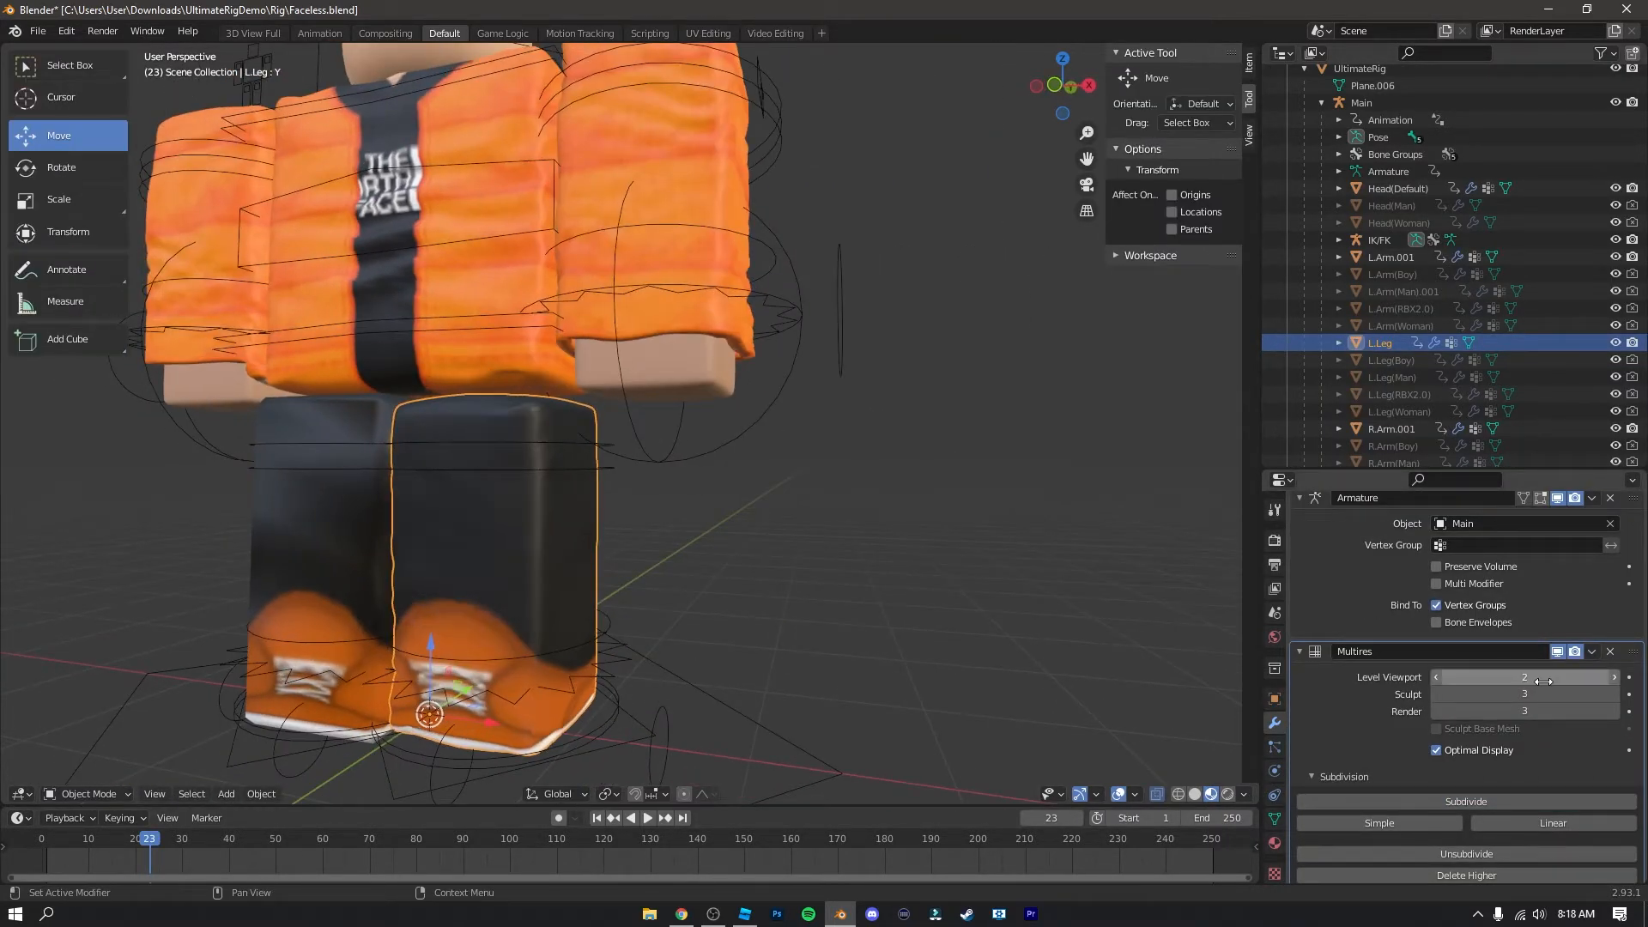
Step: Set L.Leg's Multires viewport, sculpt and render levels to 2 and refine the leg in Sculpt Mode
{"action": "left_click_drag", "start_coordinate": [1525, 677], "coordinate": [1540, 717]}
{"action": "type", "text": "2"}
{"action": "left_click", "coordinate": [85, 794]}
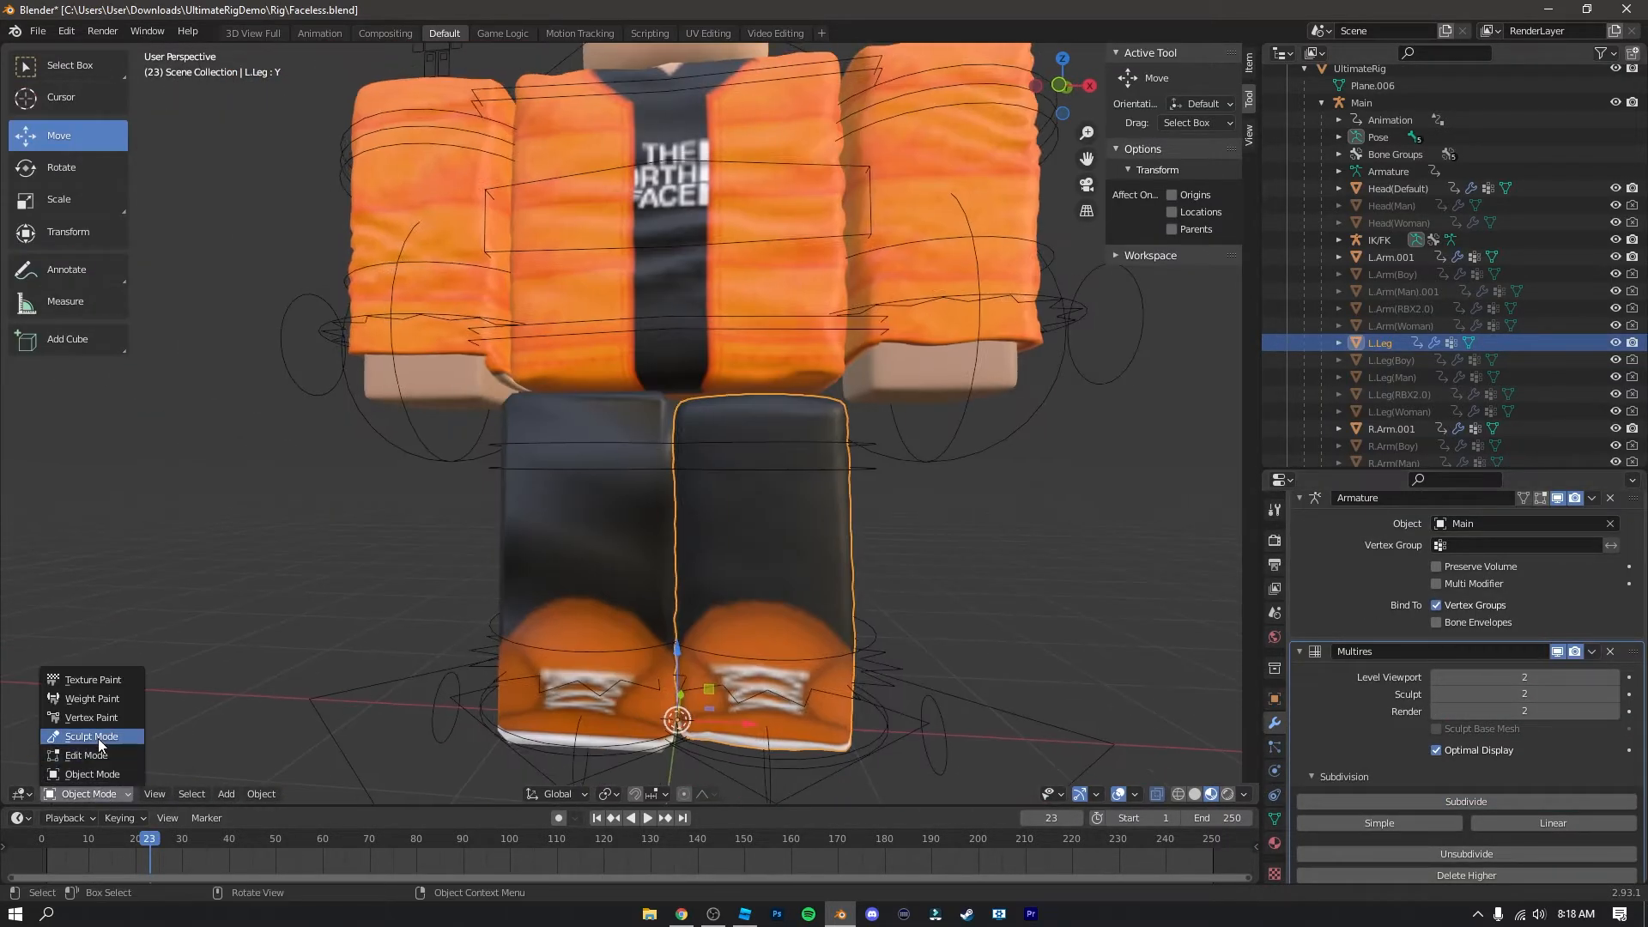
{"action": "left_click", "coordinate": [77, 740]}
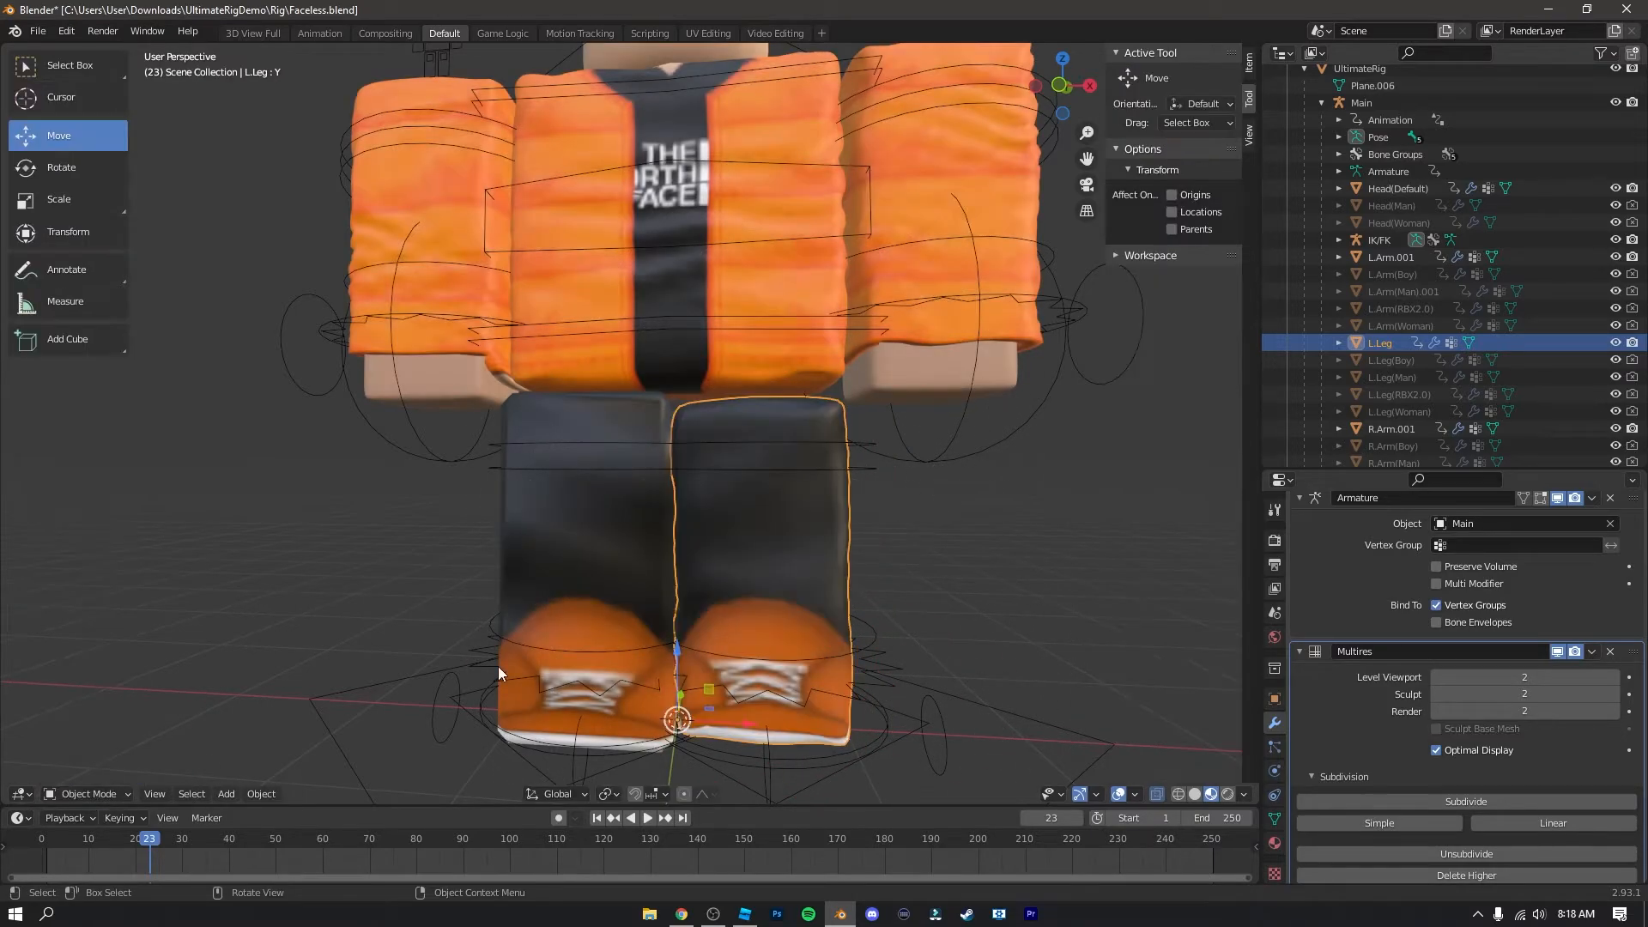
Step: Add a Multires modifier to R.Leg with viewport, sculpt and render levels of 2
{"action": "scroll", "coordinate": [1411, 549], "scroll_direction": "up", "scroll_amount": 2}
{"action": "left_click", "coordinate": [1485, 868]}
{"action": "left_click", "coordinate": [1553, 744]}
{"action": "type", "text": "2"}
{"action": "key", "text": "Return"}
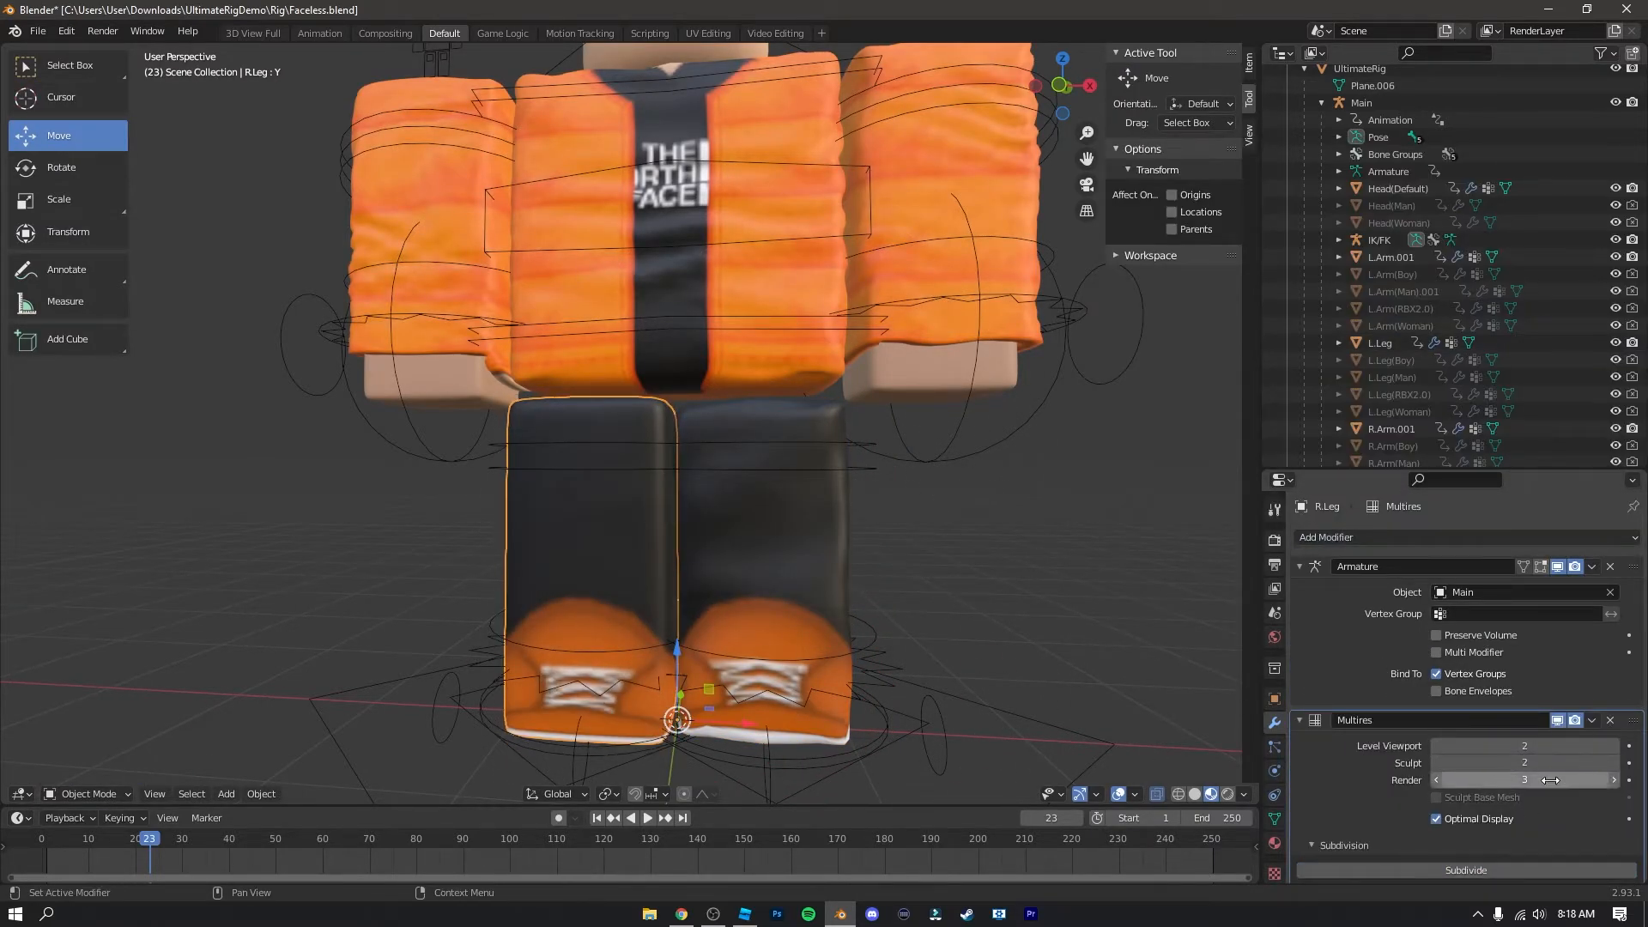
Step: Sculpt matching fabric folds into R.Leg and return to Object Mode
{"action": "left_click", "coordinate": [86, 794]}
{"action": "left_click", "coordinate": [77, 740]}
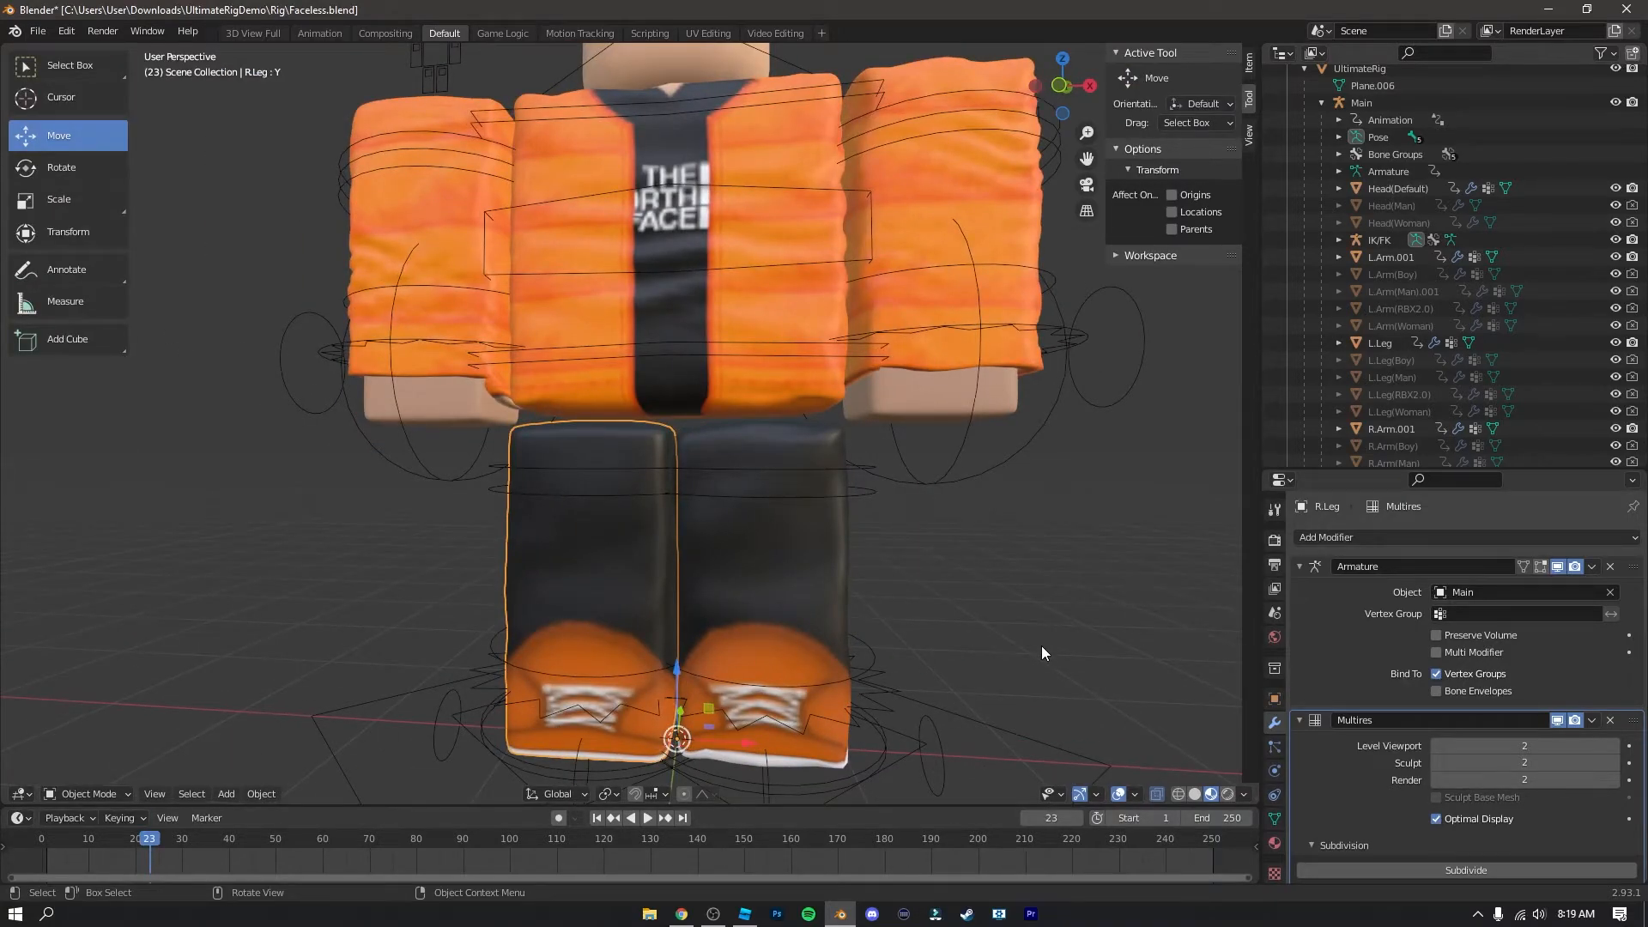
{"action": "scroll", "coordinate": [1042, 653], "scroll_direction": "down", "scroll_amount": 4}
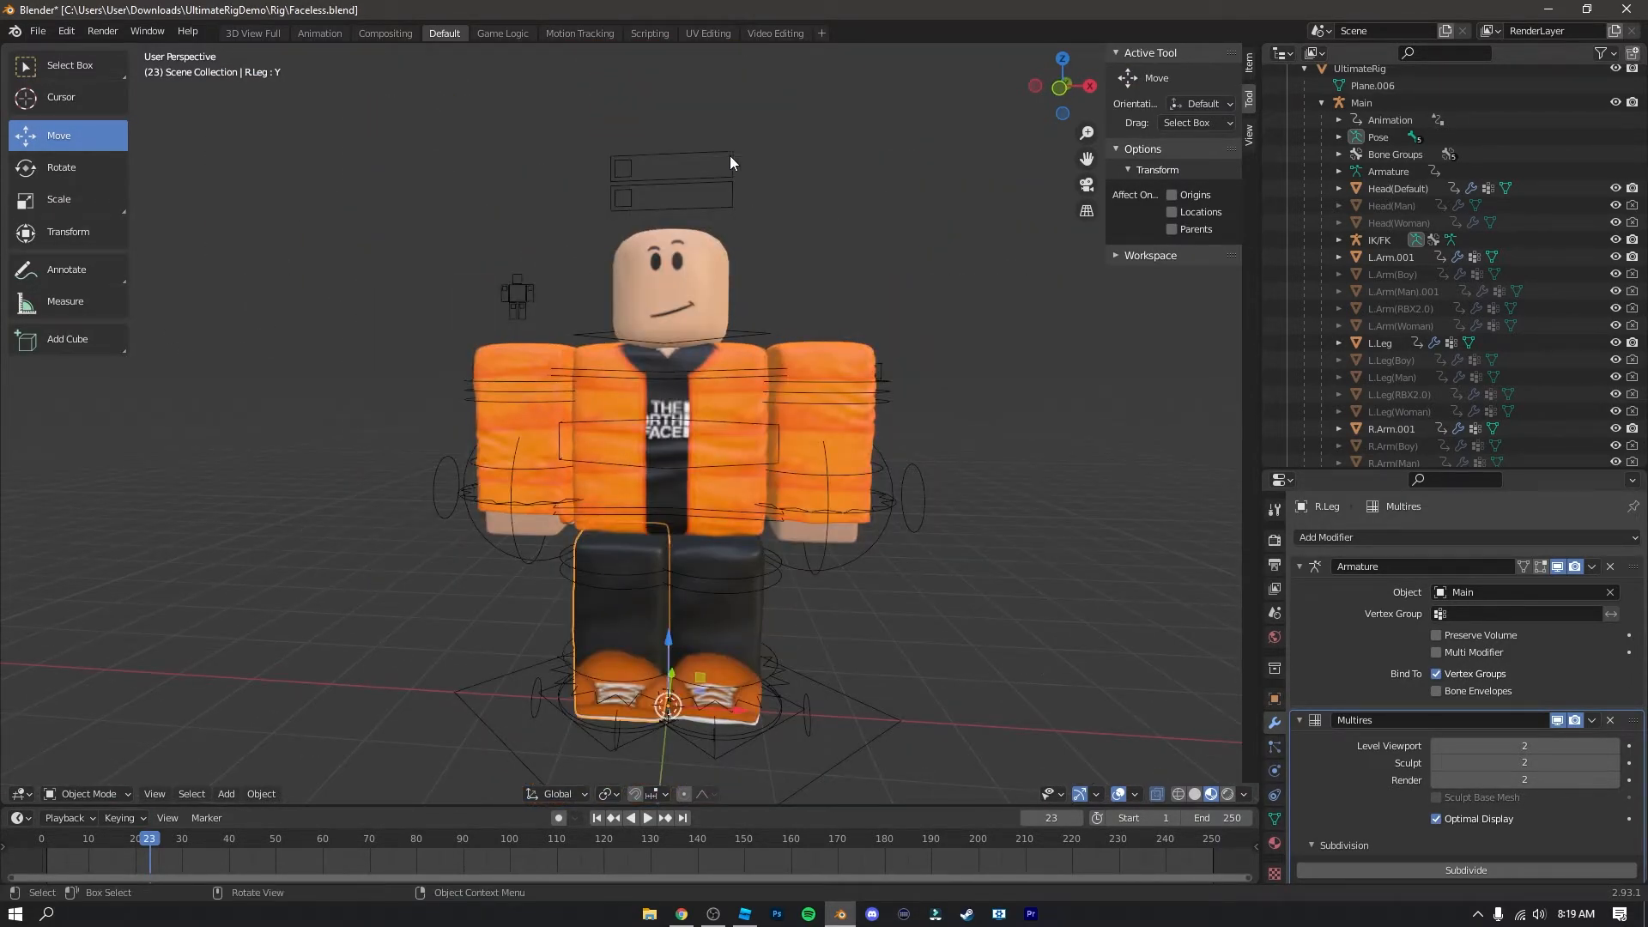
Step: Start a Wavefront OBJ import and browse to the Lambo Scene\Character folder in Downloads, searching for Lambo
{"action": "left_click", "coordinate": [37, 31]}
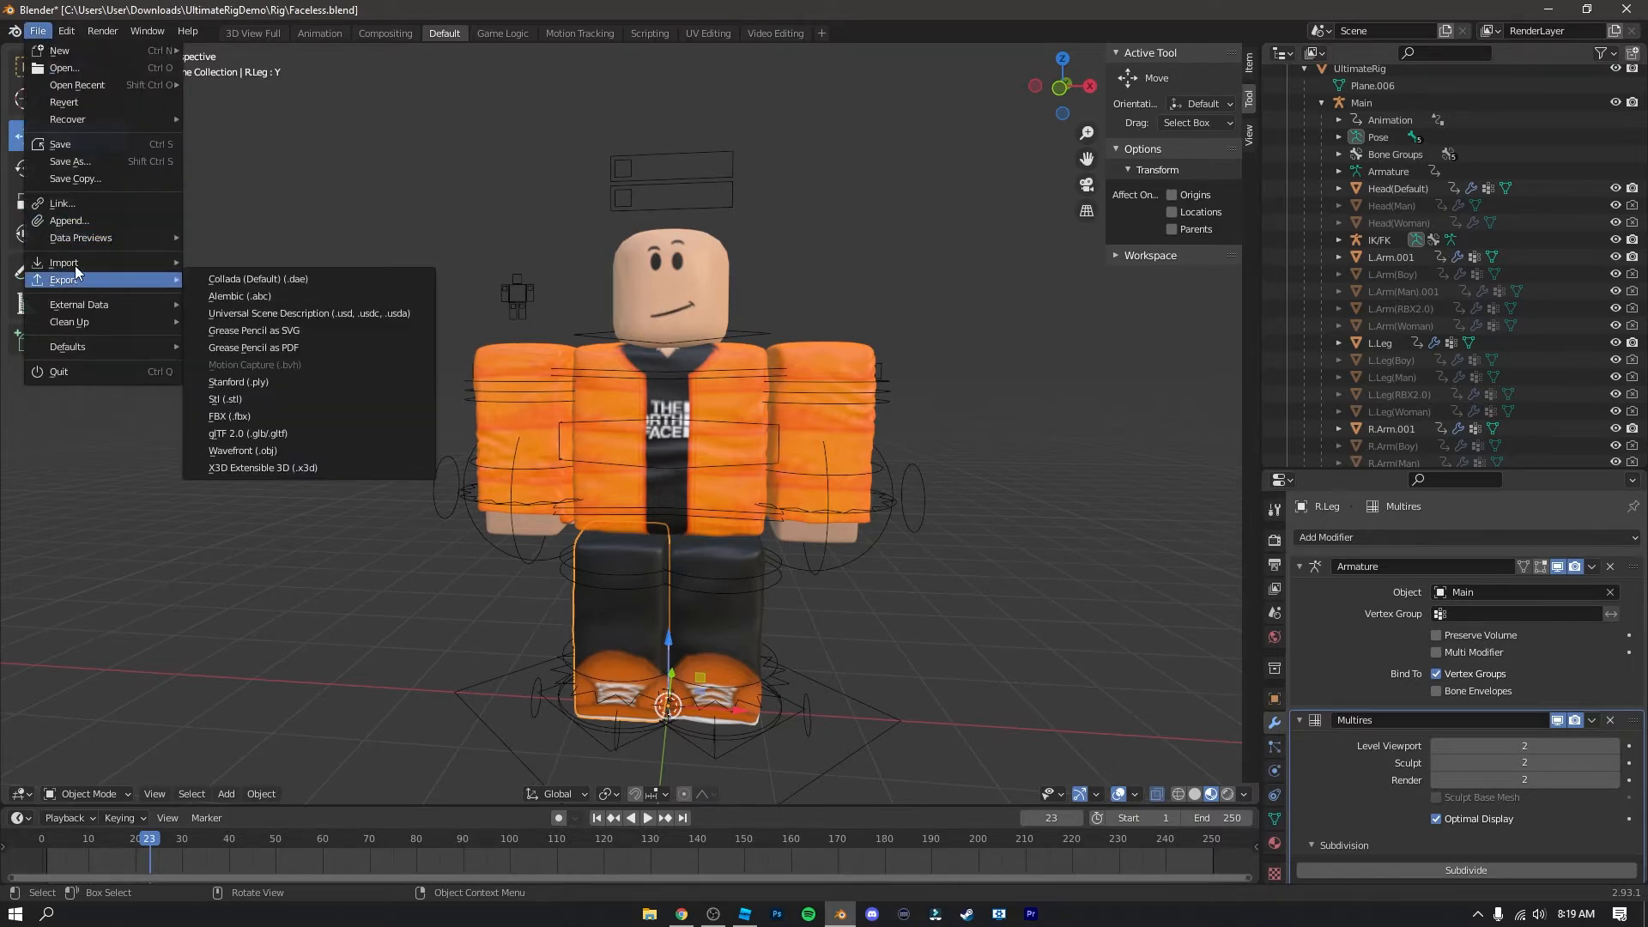
{"action": "mouse_move", "coordinate": [81, 261]}
{"action": "left_click", "coordinate": [243, 416]}
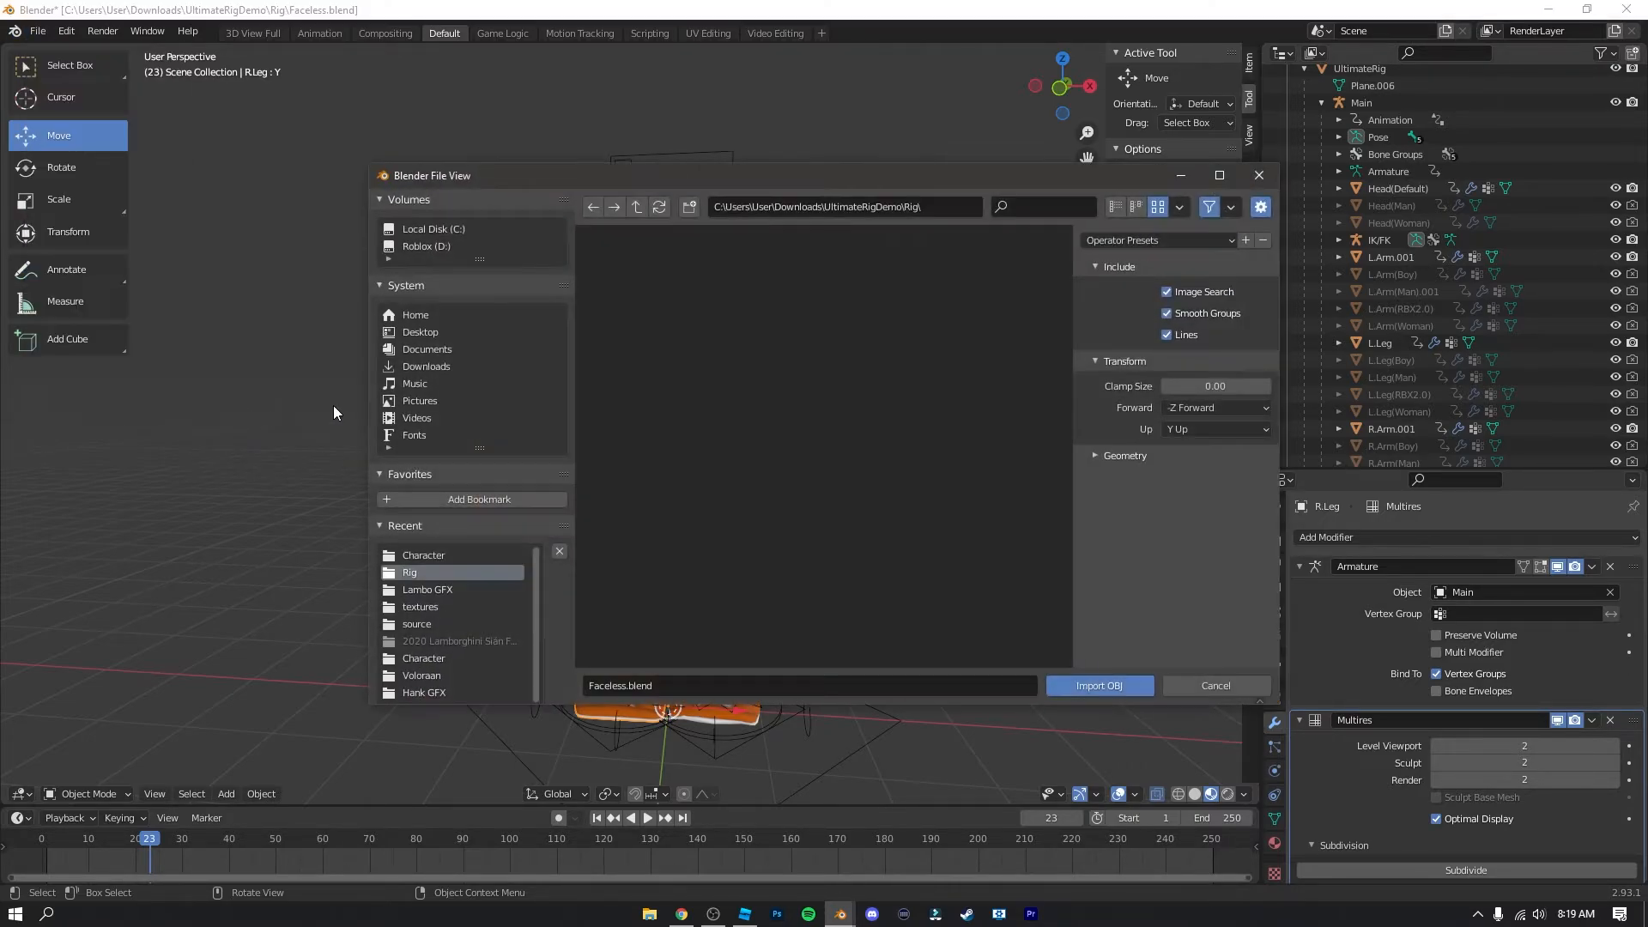
{"action": "left_click", "coordinate": [426, 366]}
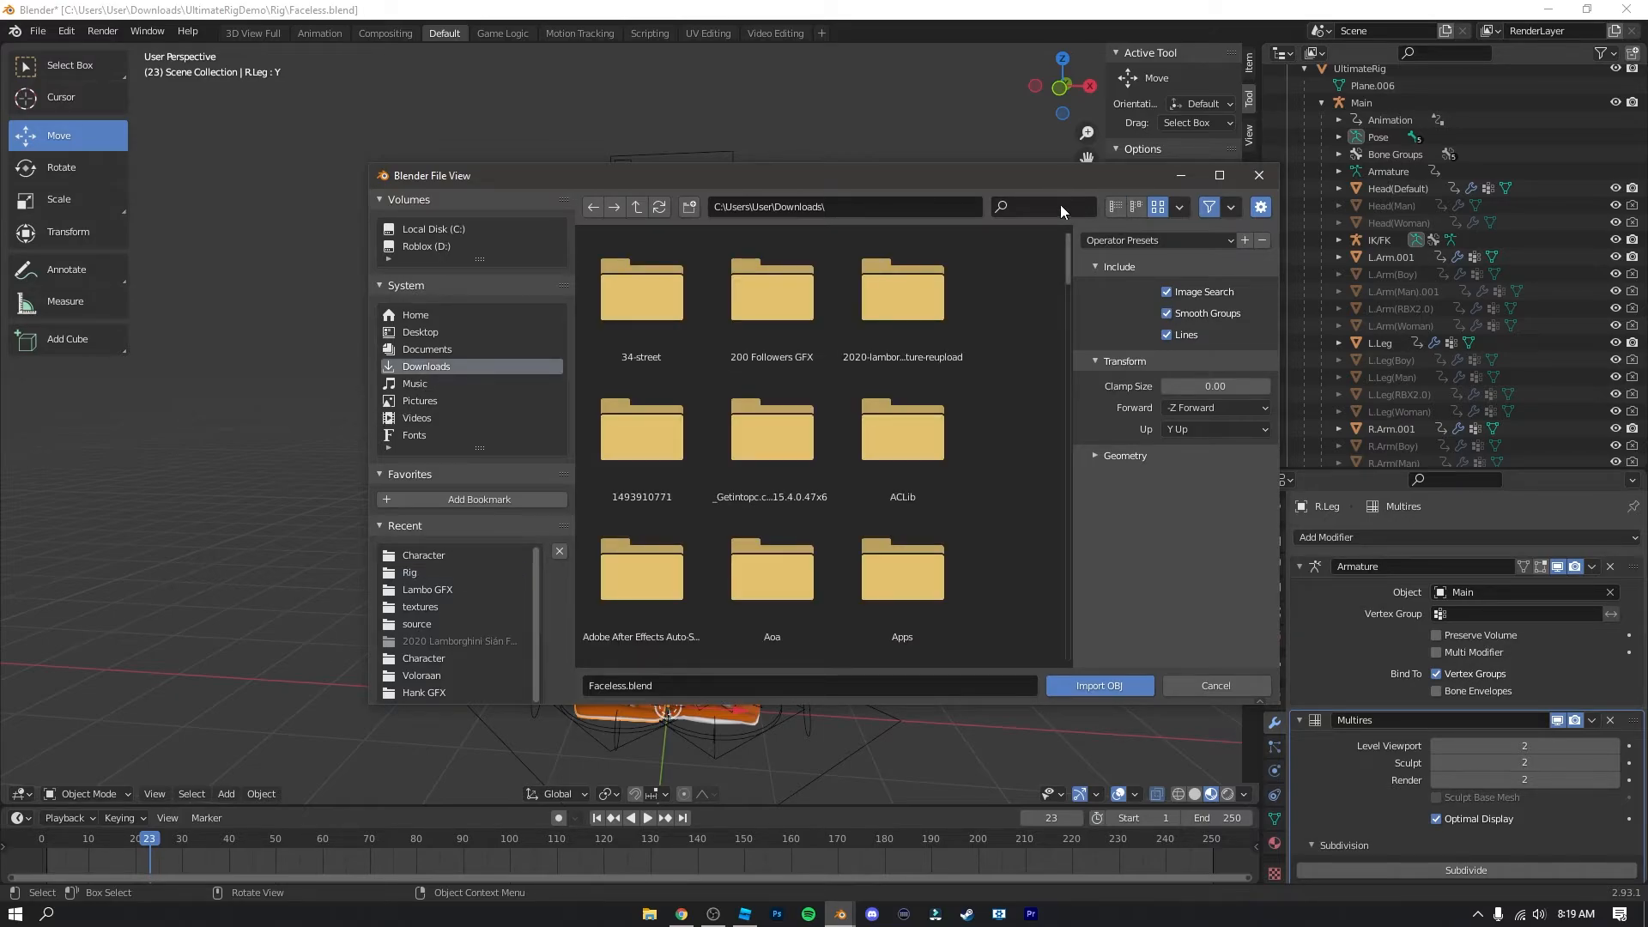
{"action": "left_click", "coordinate": [1061, 207]}
{"action": "type", "text": "Lambo"}
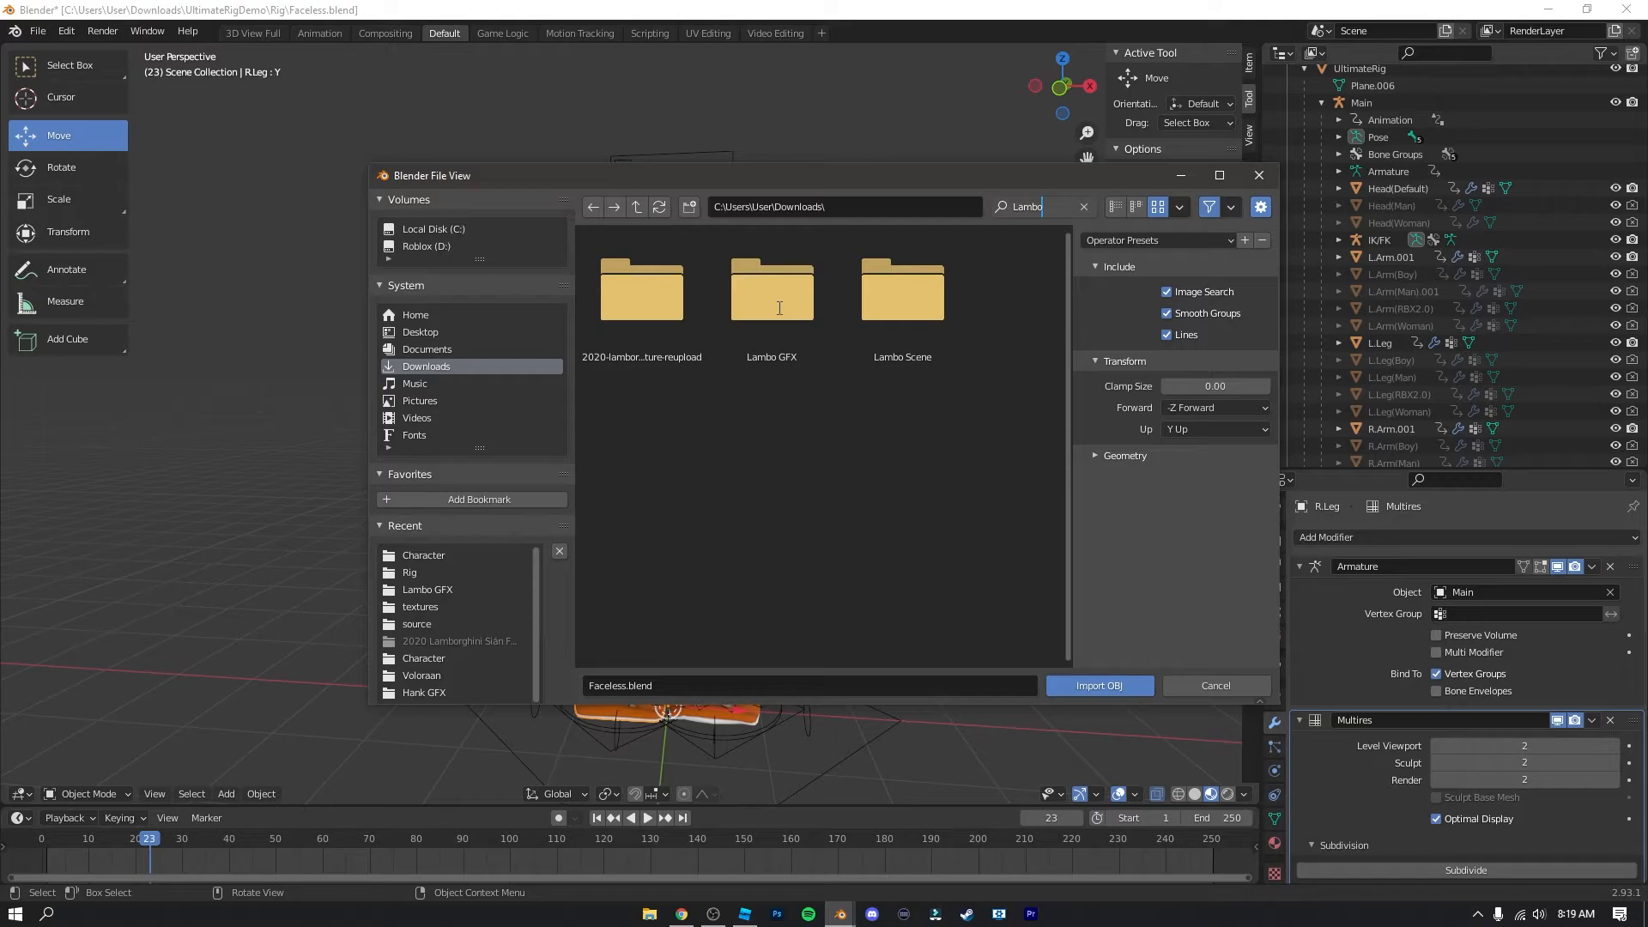
{"action": "double_click", "coordinate": [920, 313]}
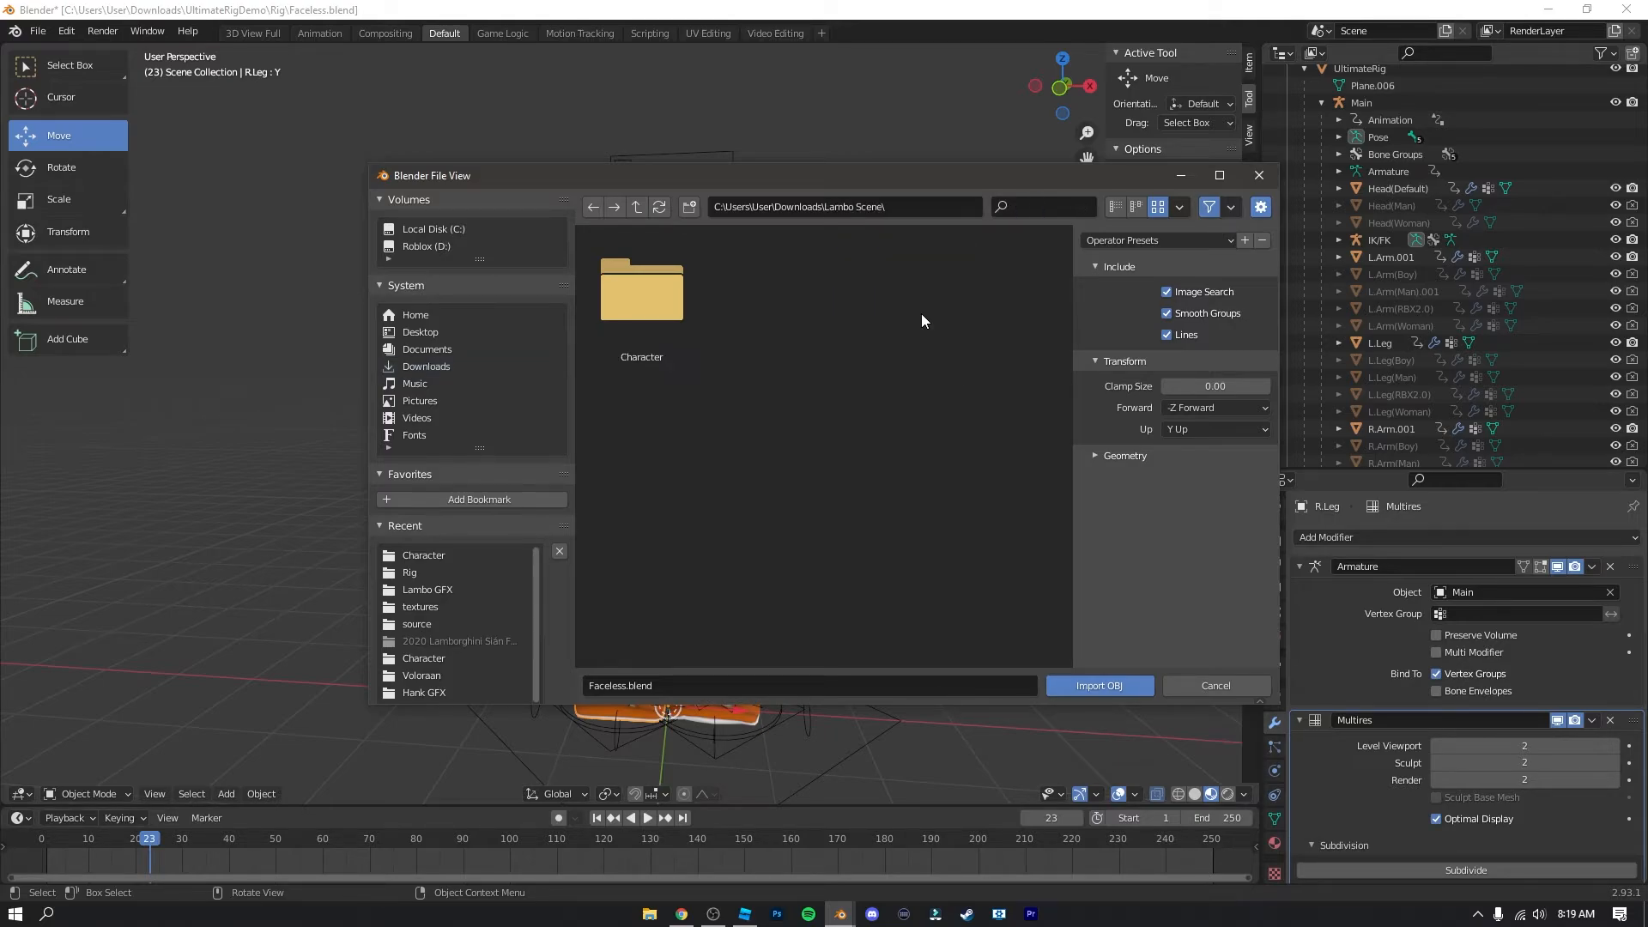
{"action": "left_click", "coordinate": [684, 295]}
{"action": "double_click", "coordinate": [690, 291]}
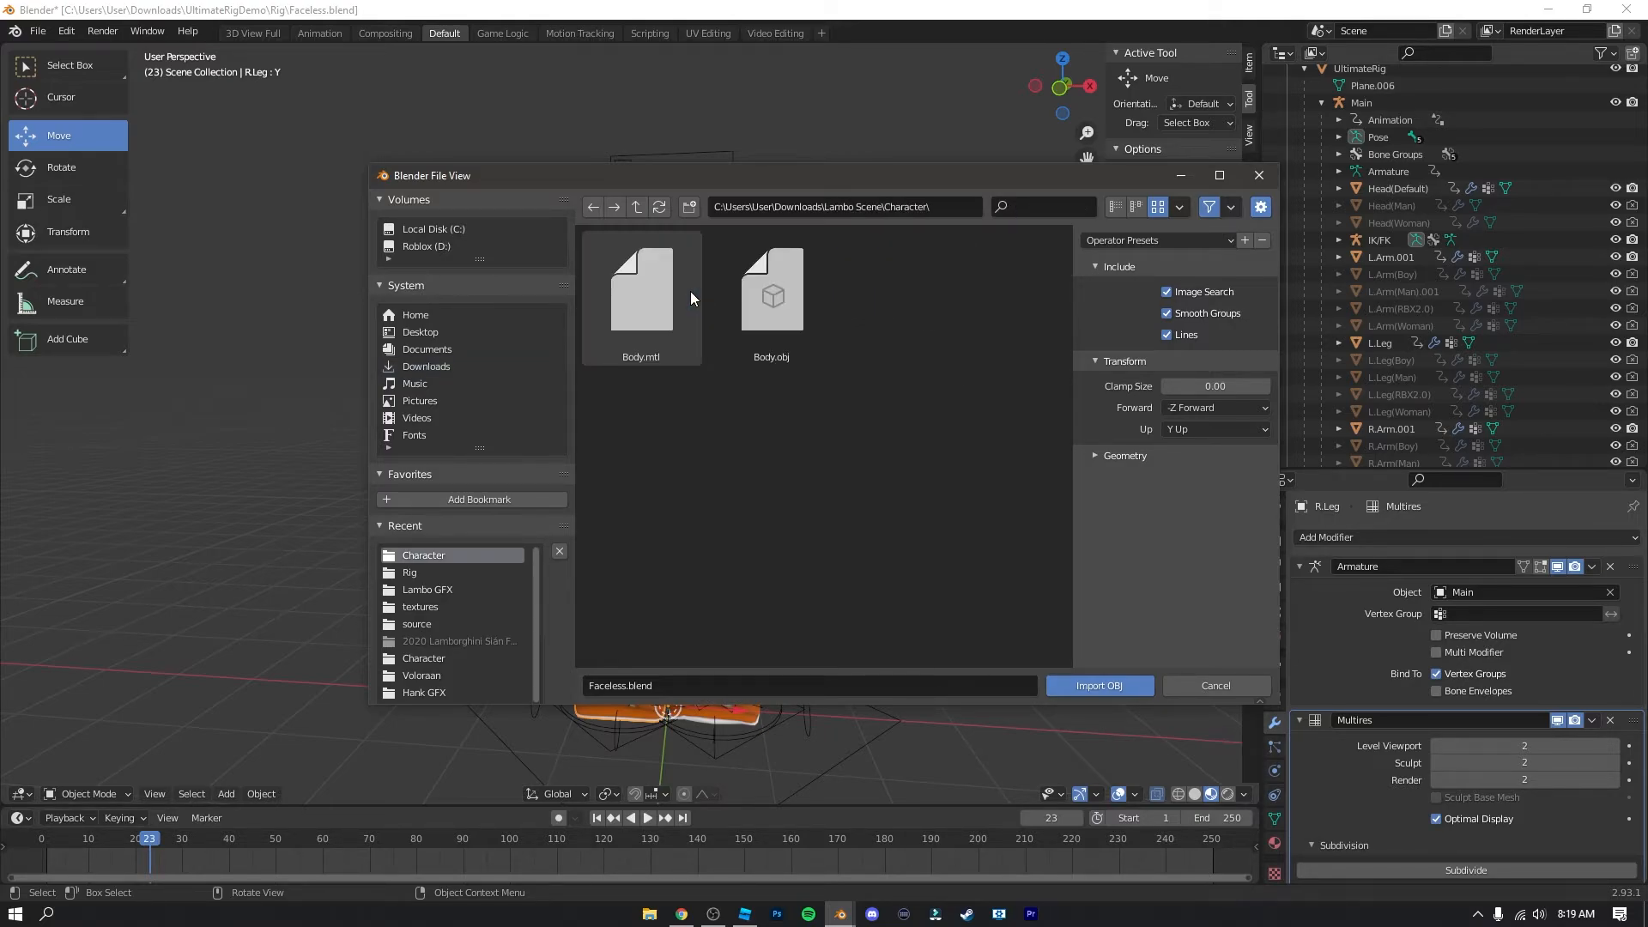
Step: Import Body.obj with the geometry split by object
{"action": "left_click", "coordinate": [769, 302]}
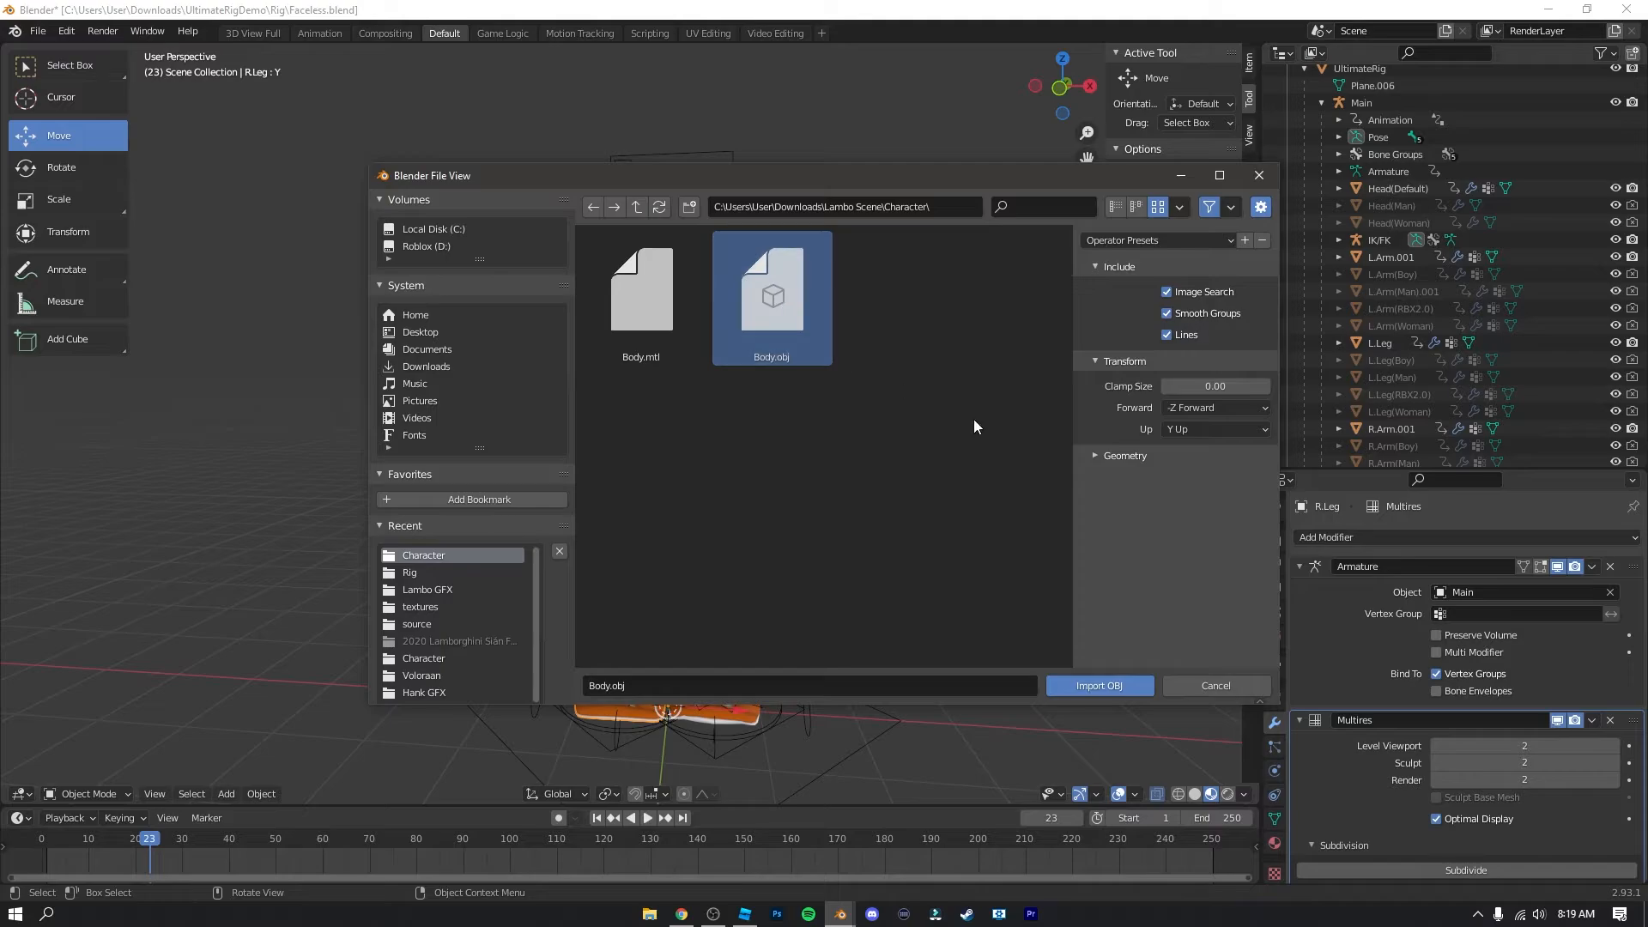
{"action": "left_click", "coordinate": [1111, 456]}
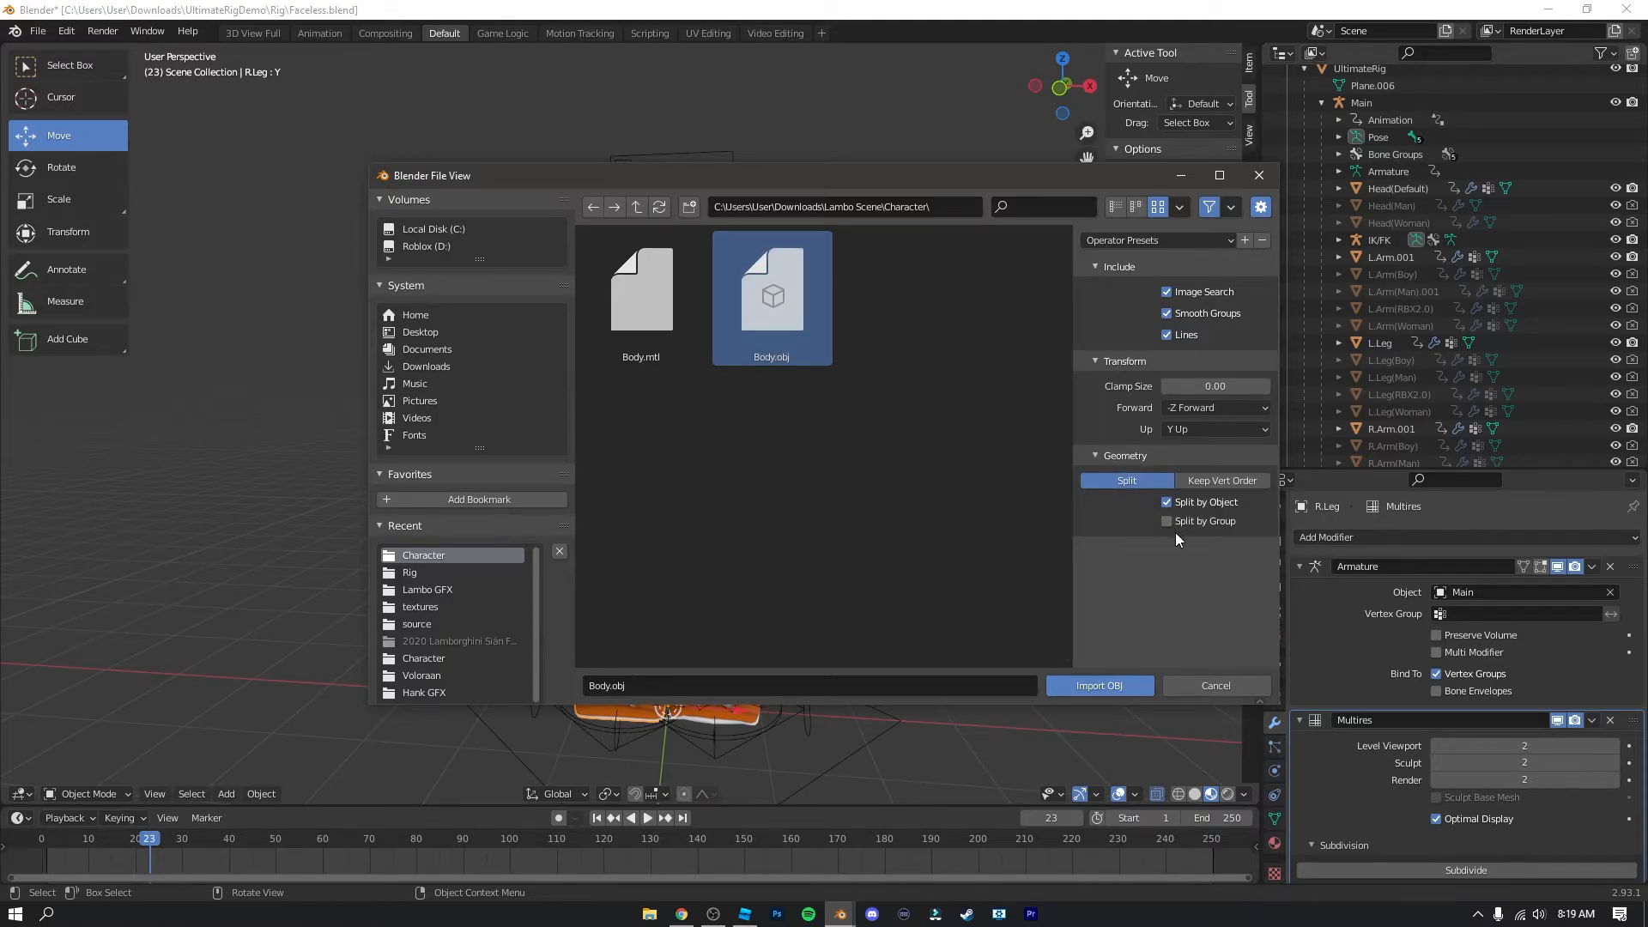
{"action": "left_click", "coordinate": [1096, 686]}
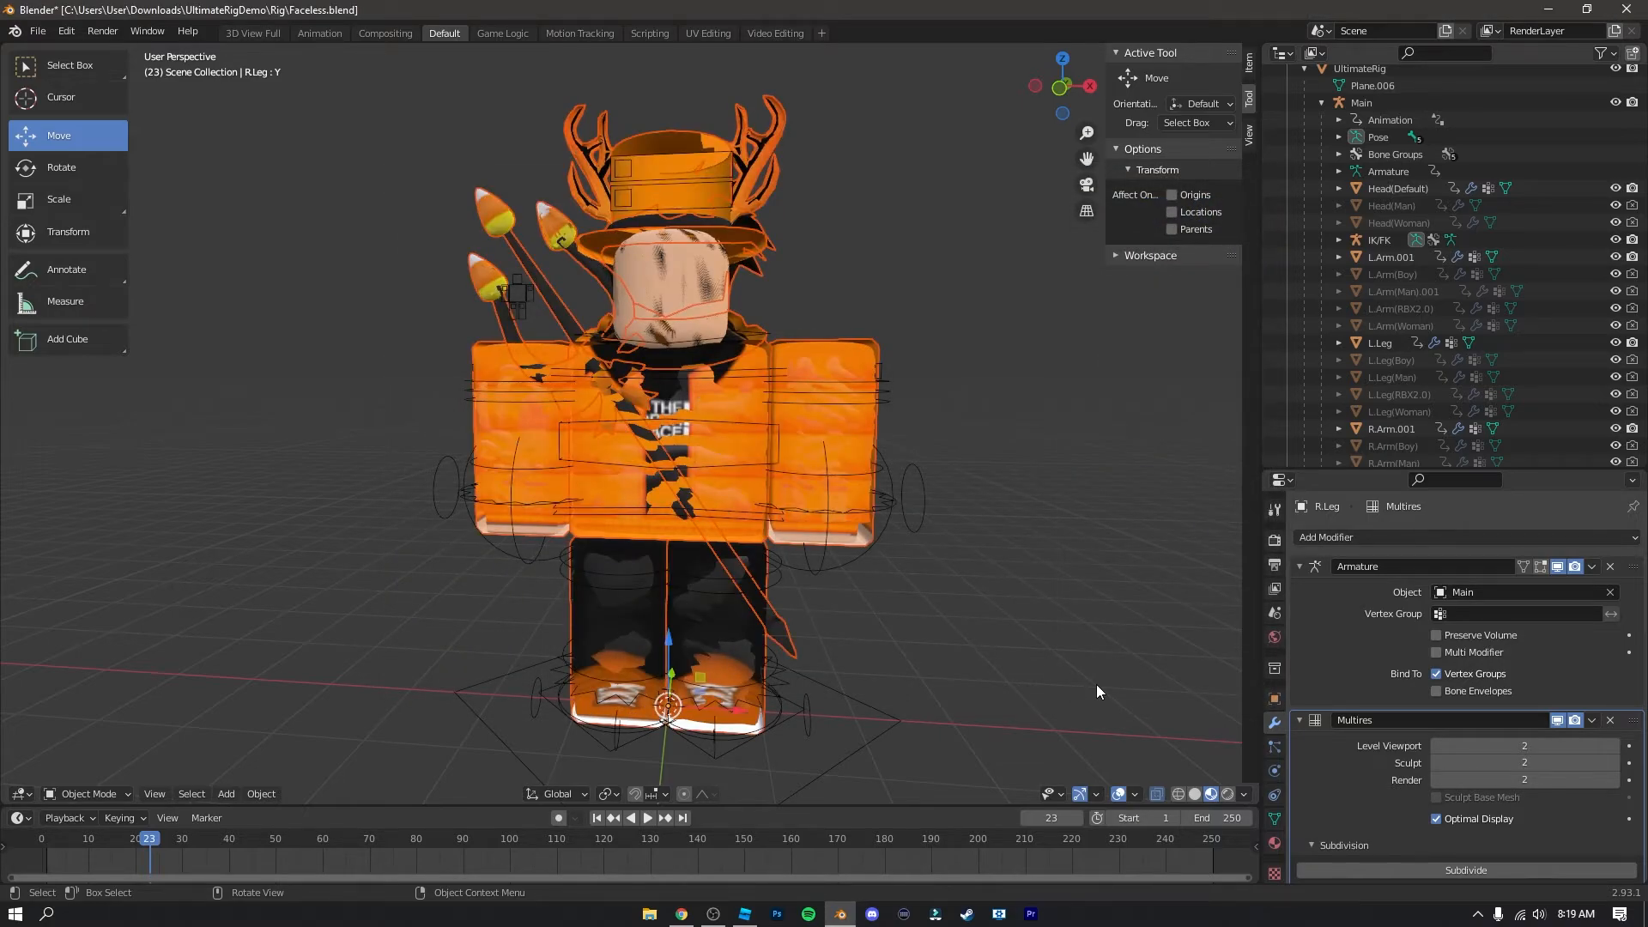
Step: Rotate the imported character 180° around the global Z axis to face the same way as the rig
{"action": "key", "text": "r"}
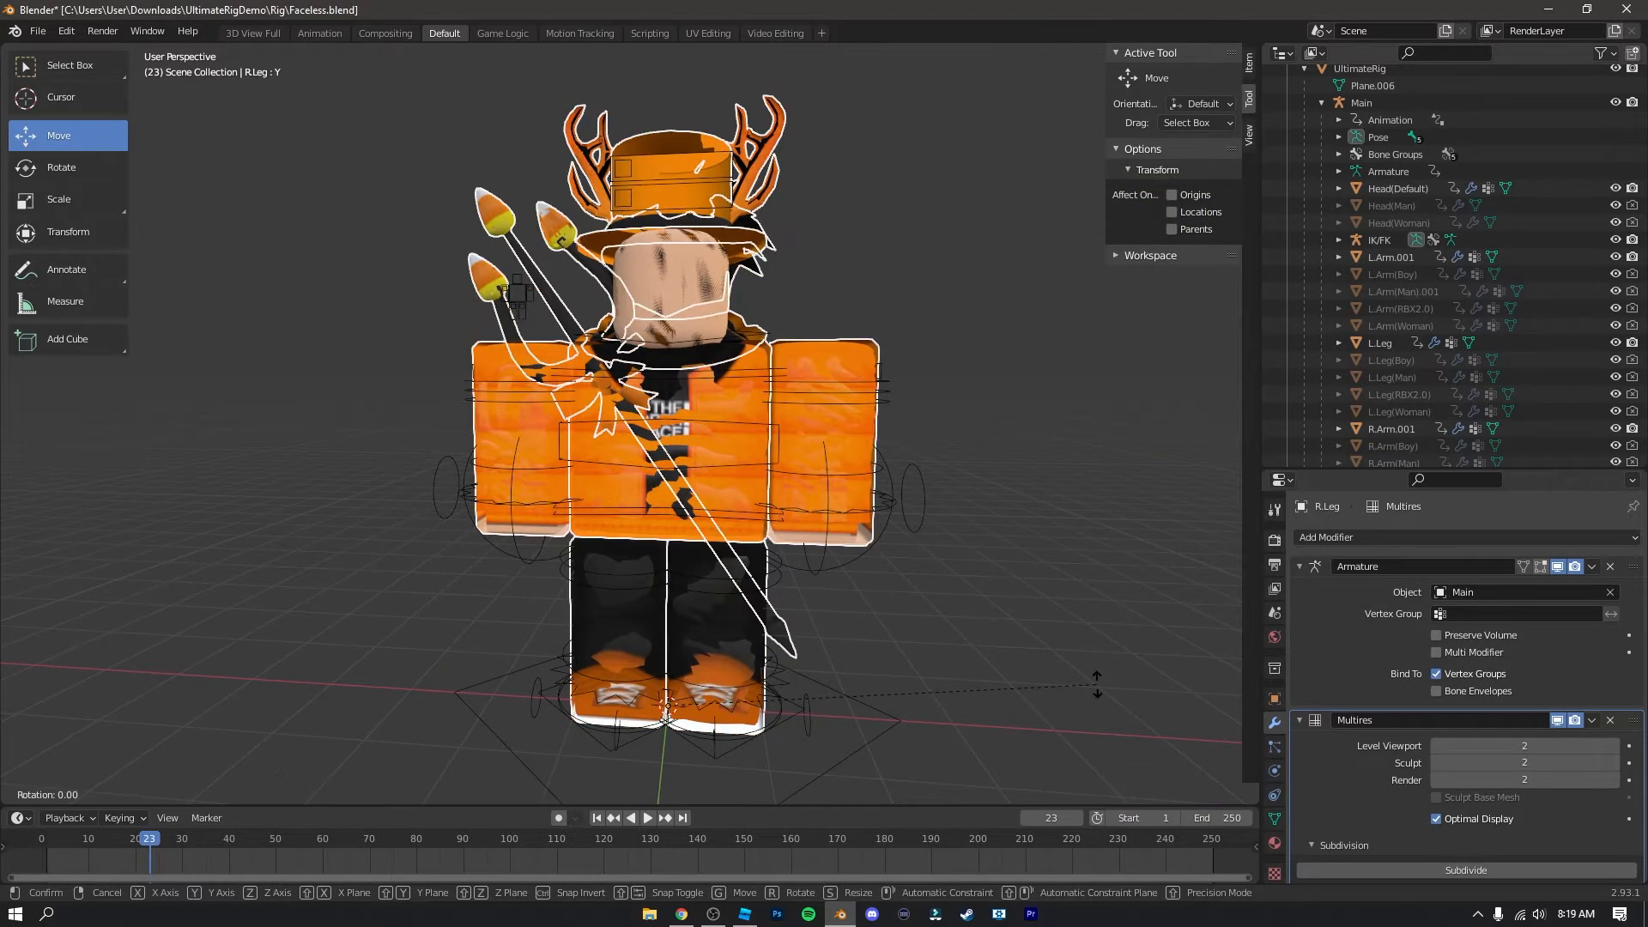
{"action": "type", "text": "z"}
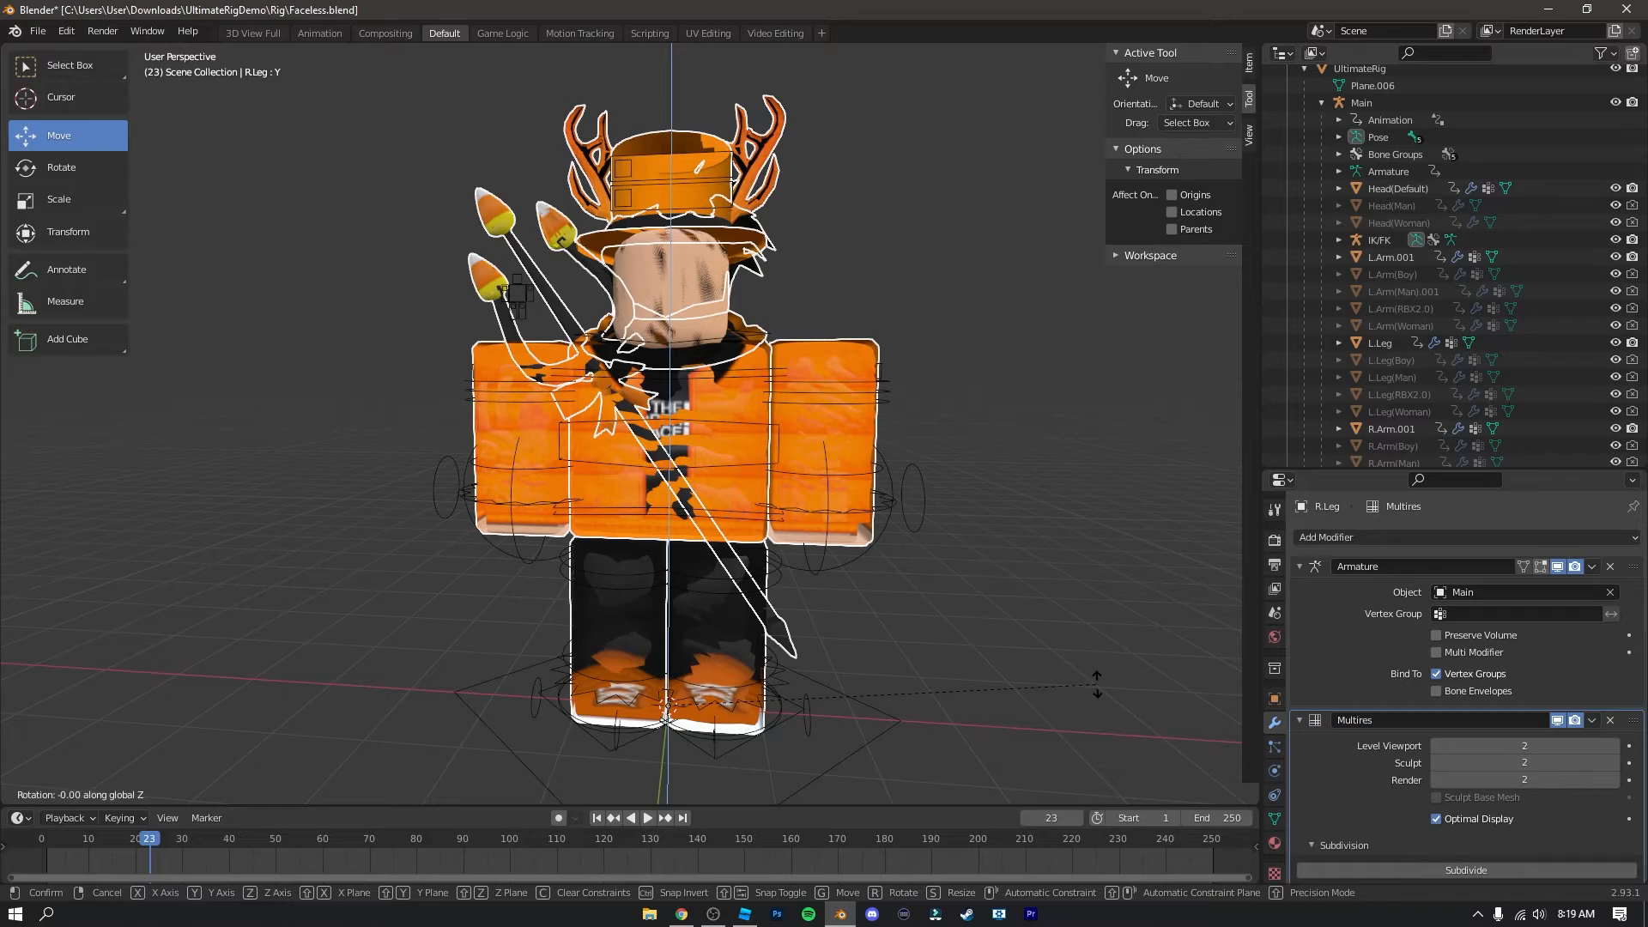
{"action": "type", "text": "180"}
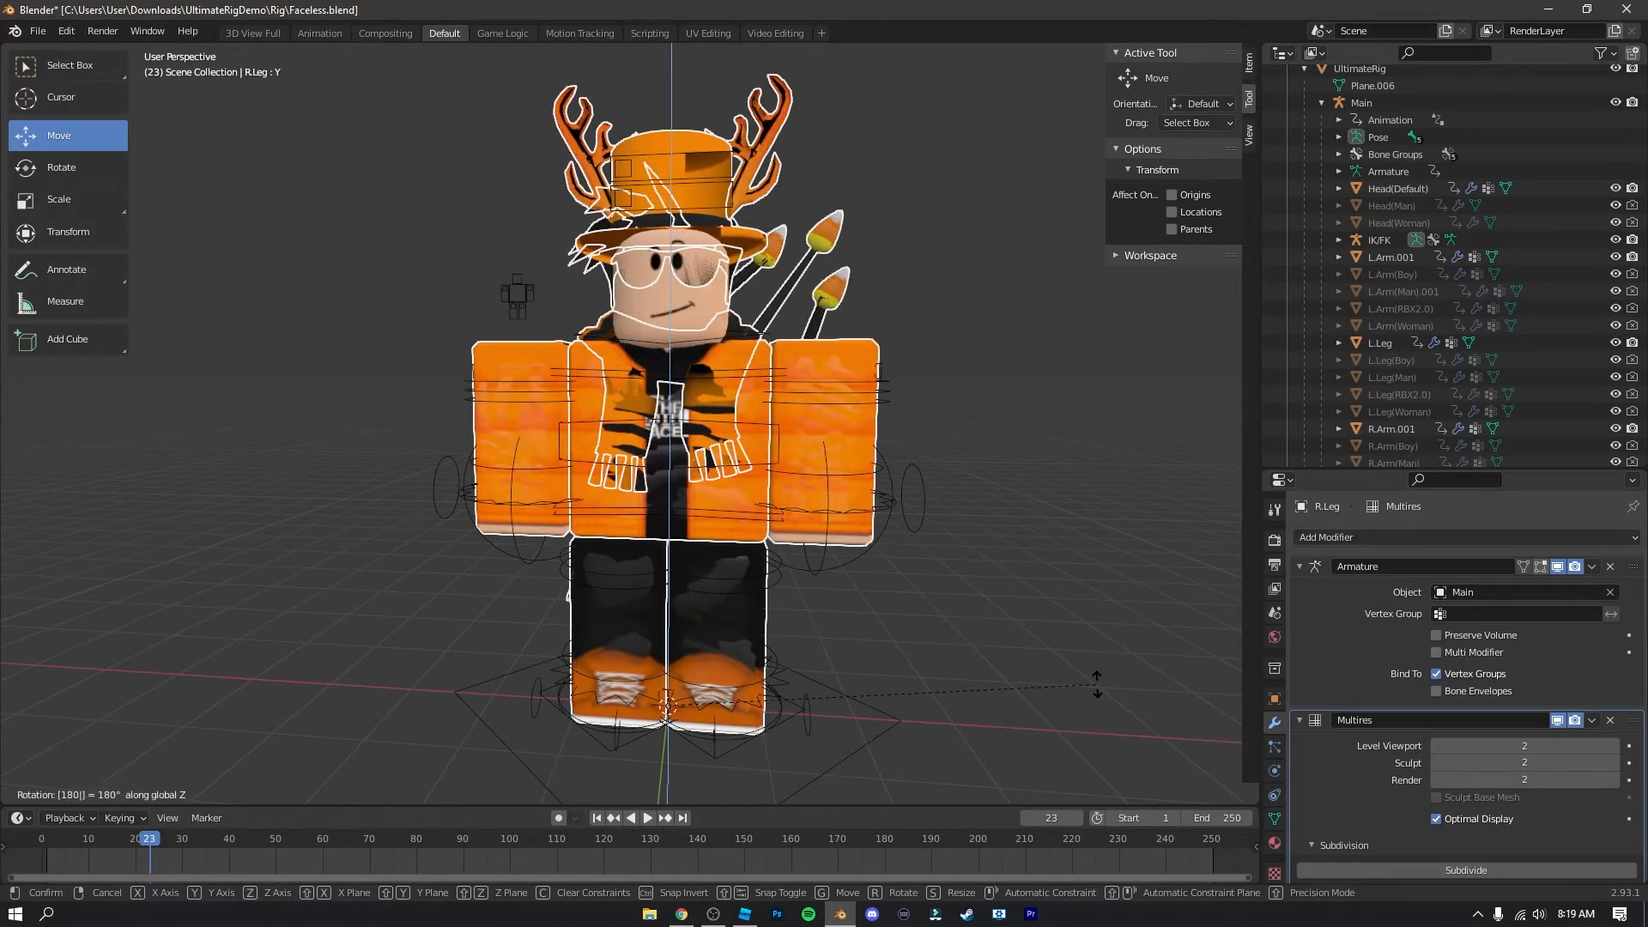
{"action": "key", "text": "Return"}
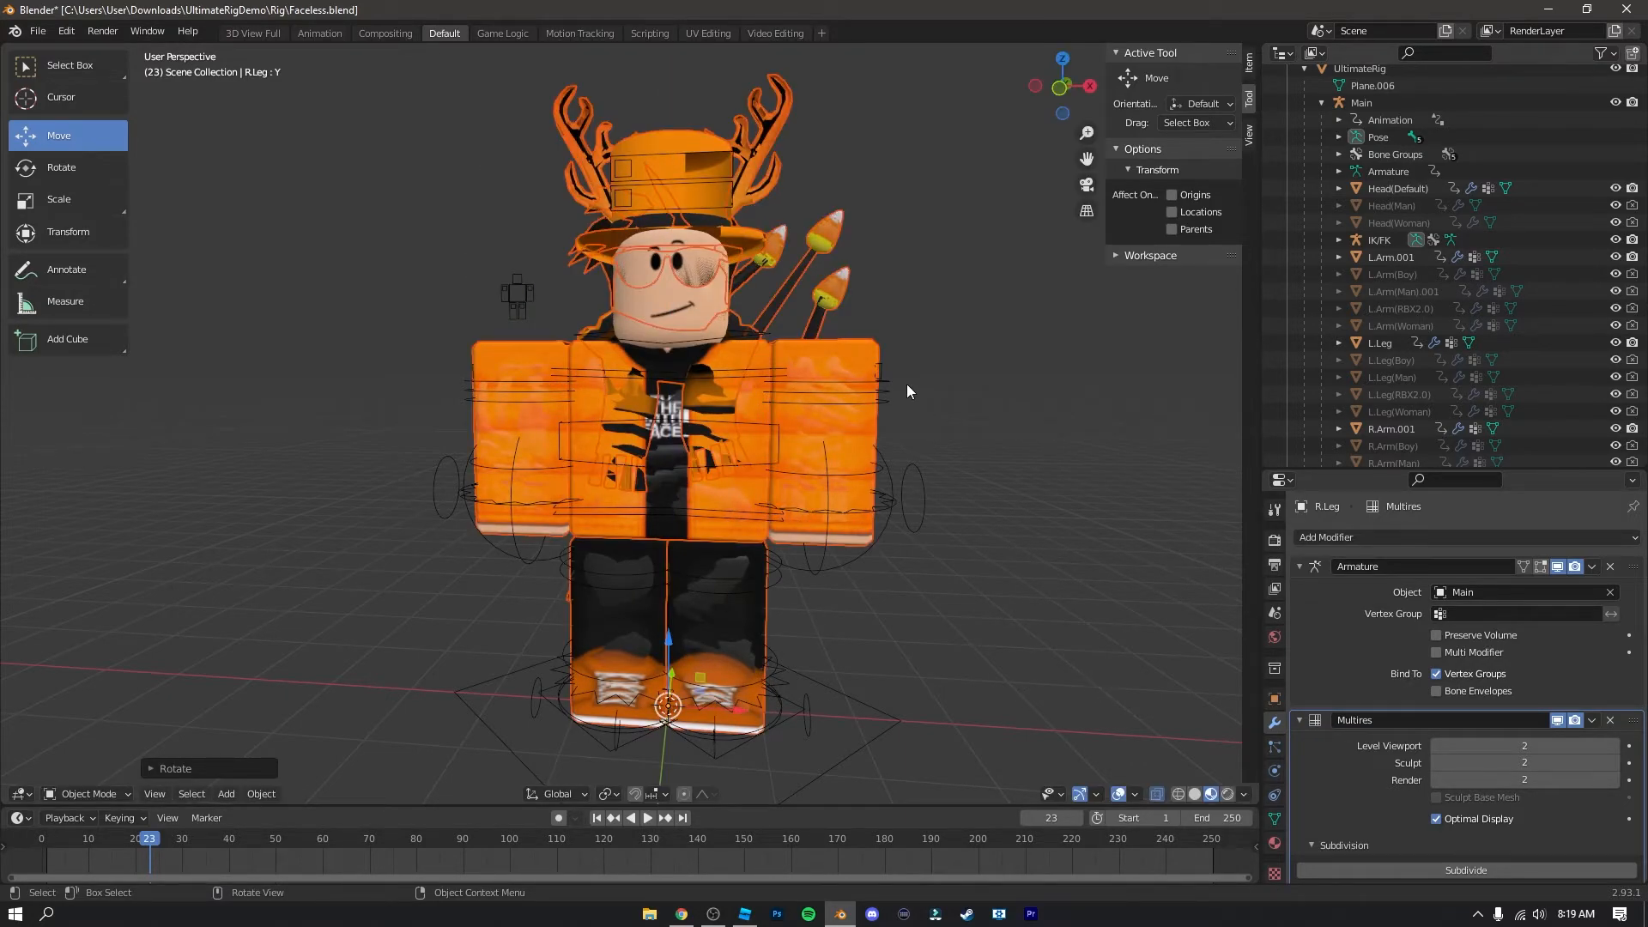
{"action": "scroll", "coordinate": [1543, 275], "scroll_direction": "down", "scroll_amount": 14}
{"action": "scroll", "coordinate": [1535, 280], "scroll_direction": "up", "scroll_amount": 15}
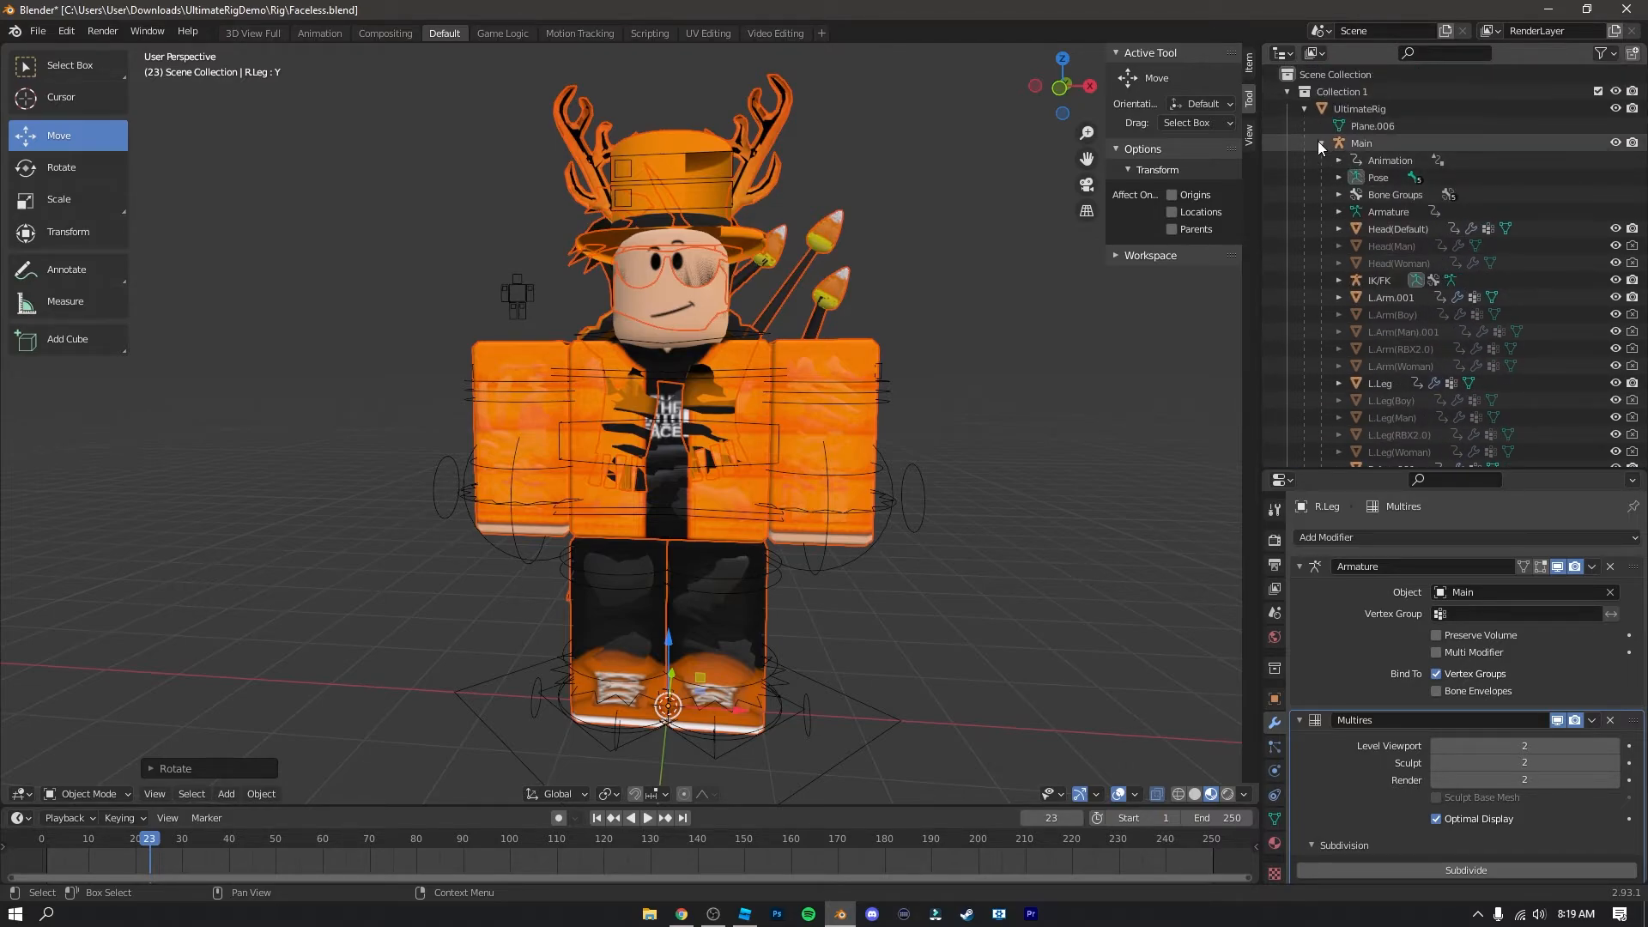
Step: Collapse the rig hierarchy in the outliner and delete the imported character's duplicate head, arm and torso meshes numbered 12, 10 and 11
{"action": "left_click", "coordinate": [1321, 143]}
{"action": "left_click", "coordinate": [1305, 109]}
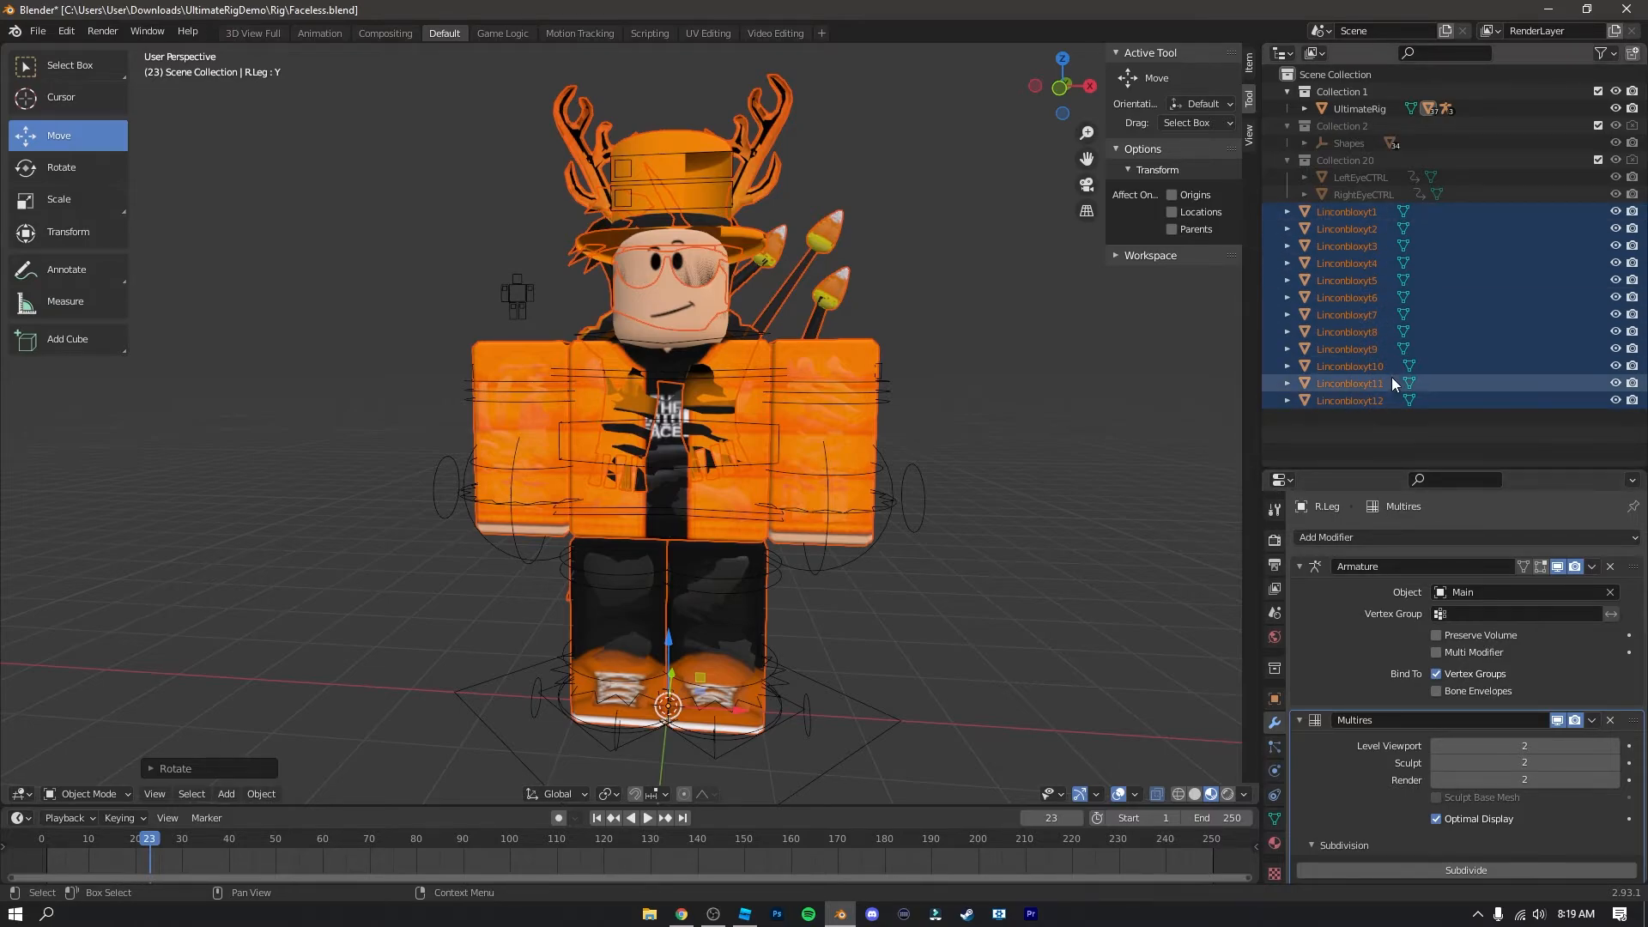
{"action": "left_click", "coordinate": [1377, 400]}
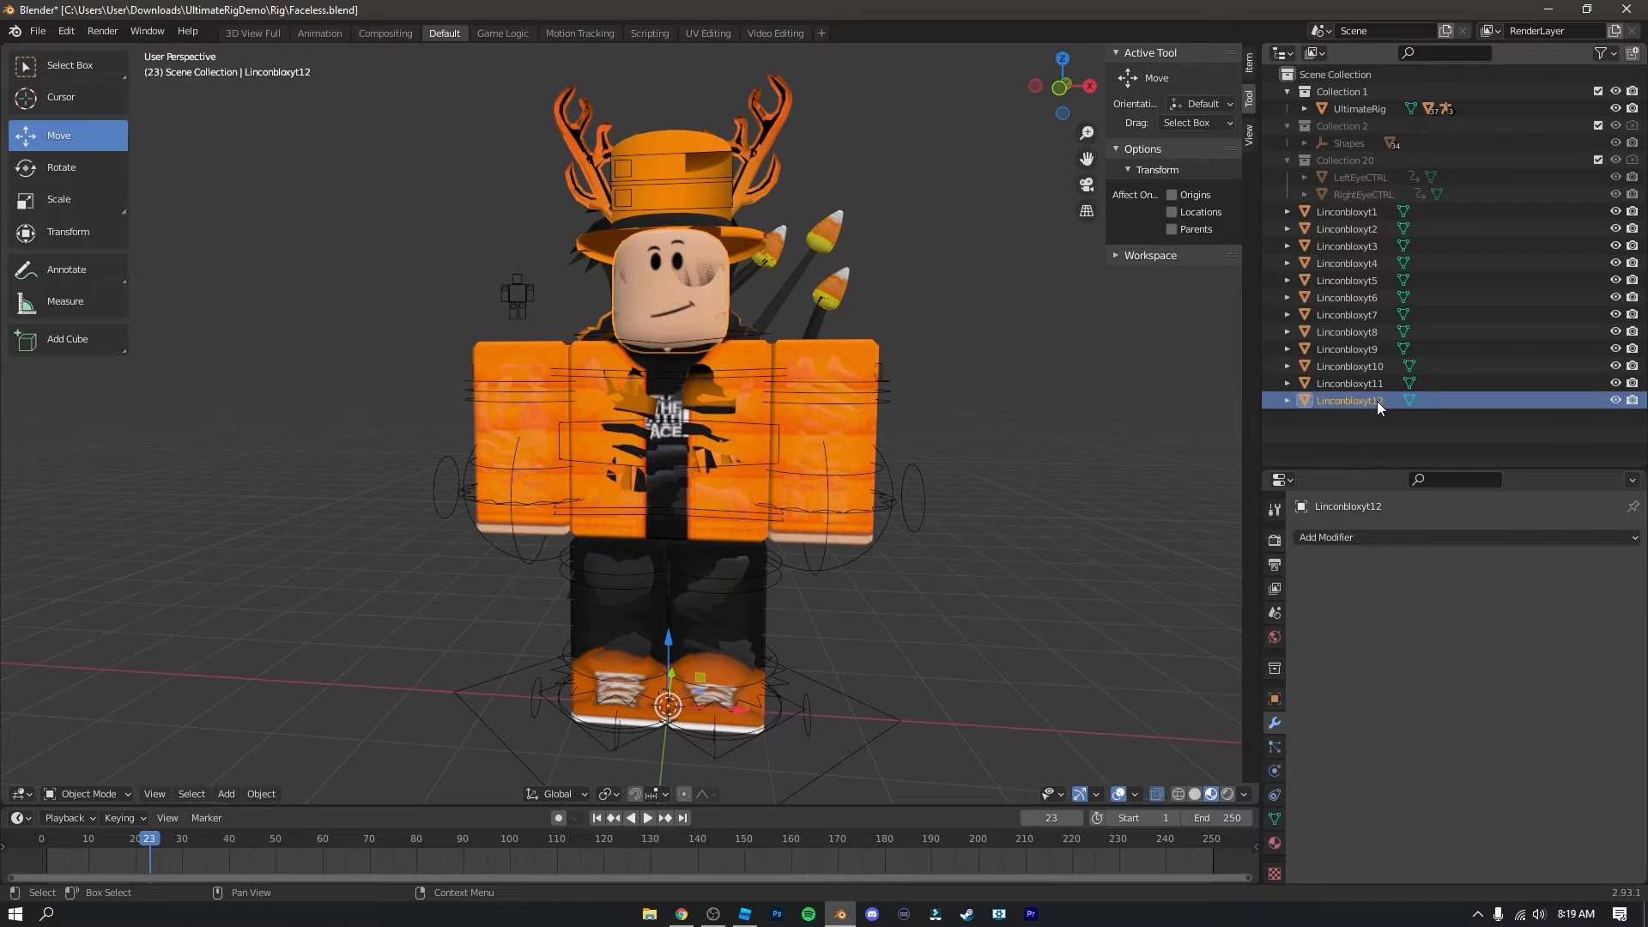
{"action": "key", "text": "x"}
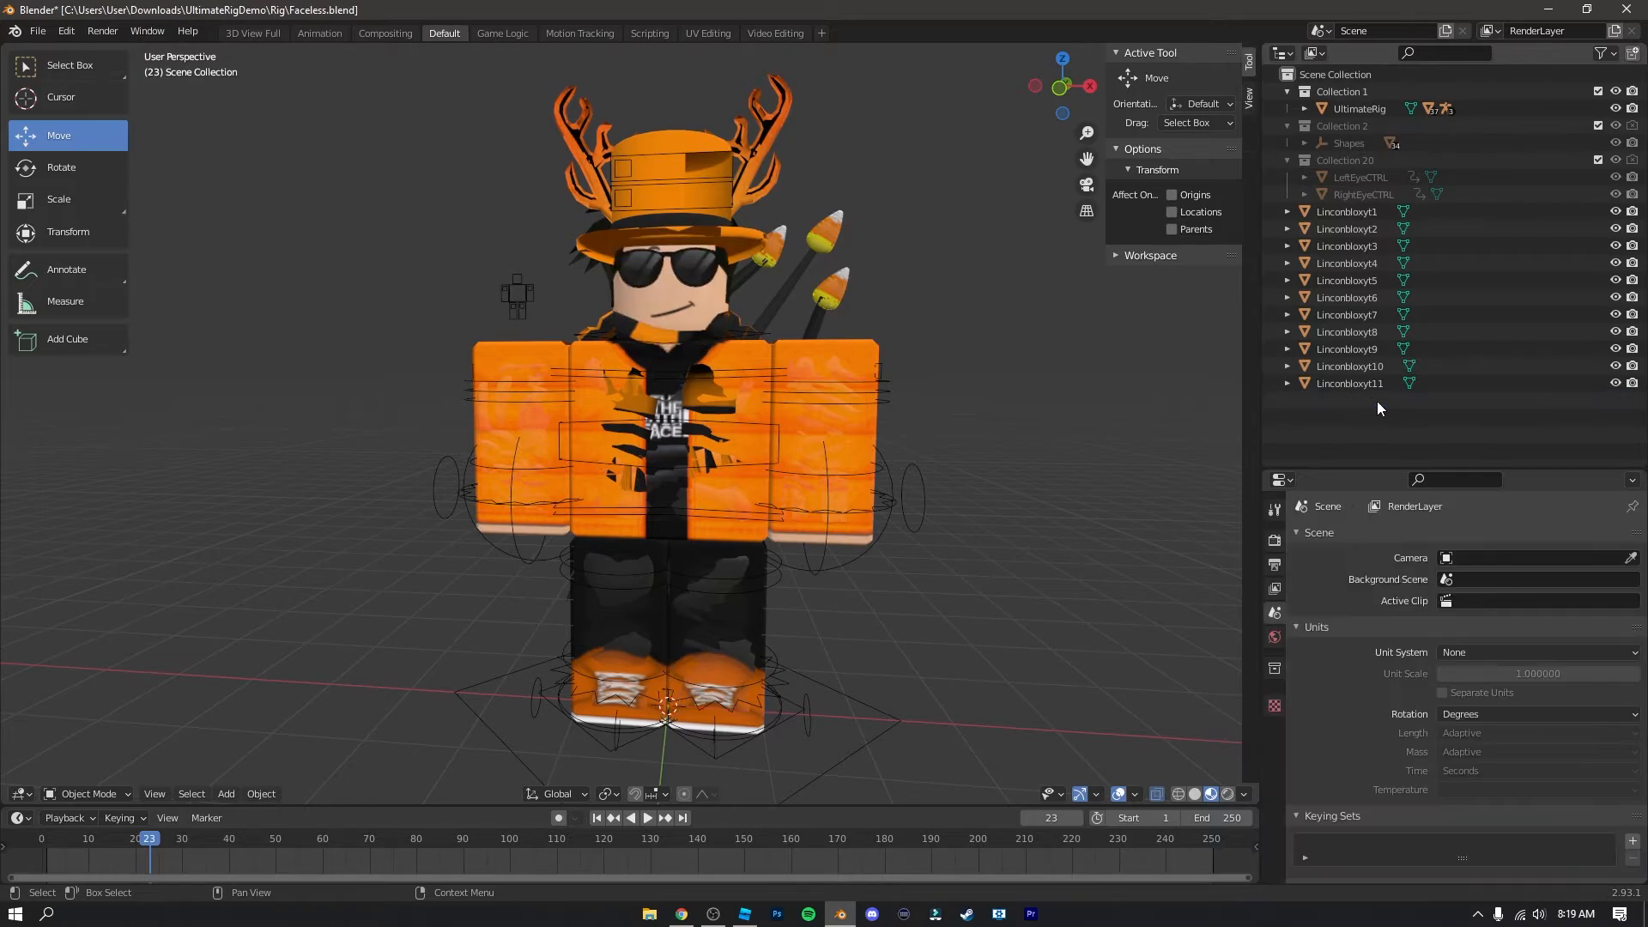
{"action": "left_click", "coordinate": [1365, 368]}
{"action": "key", "text": "x"}
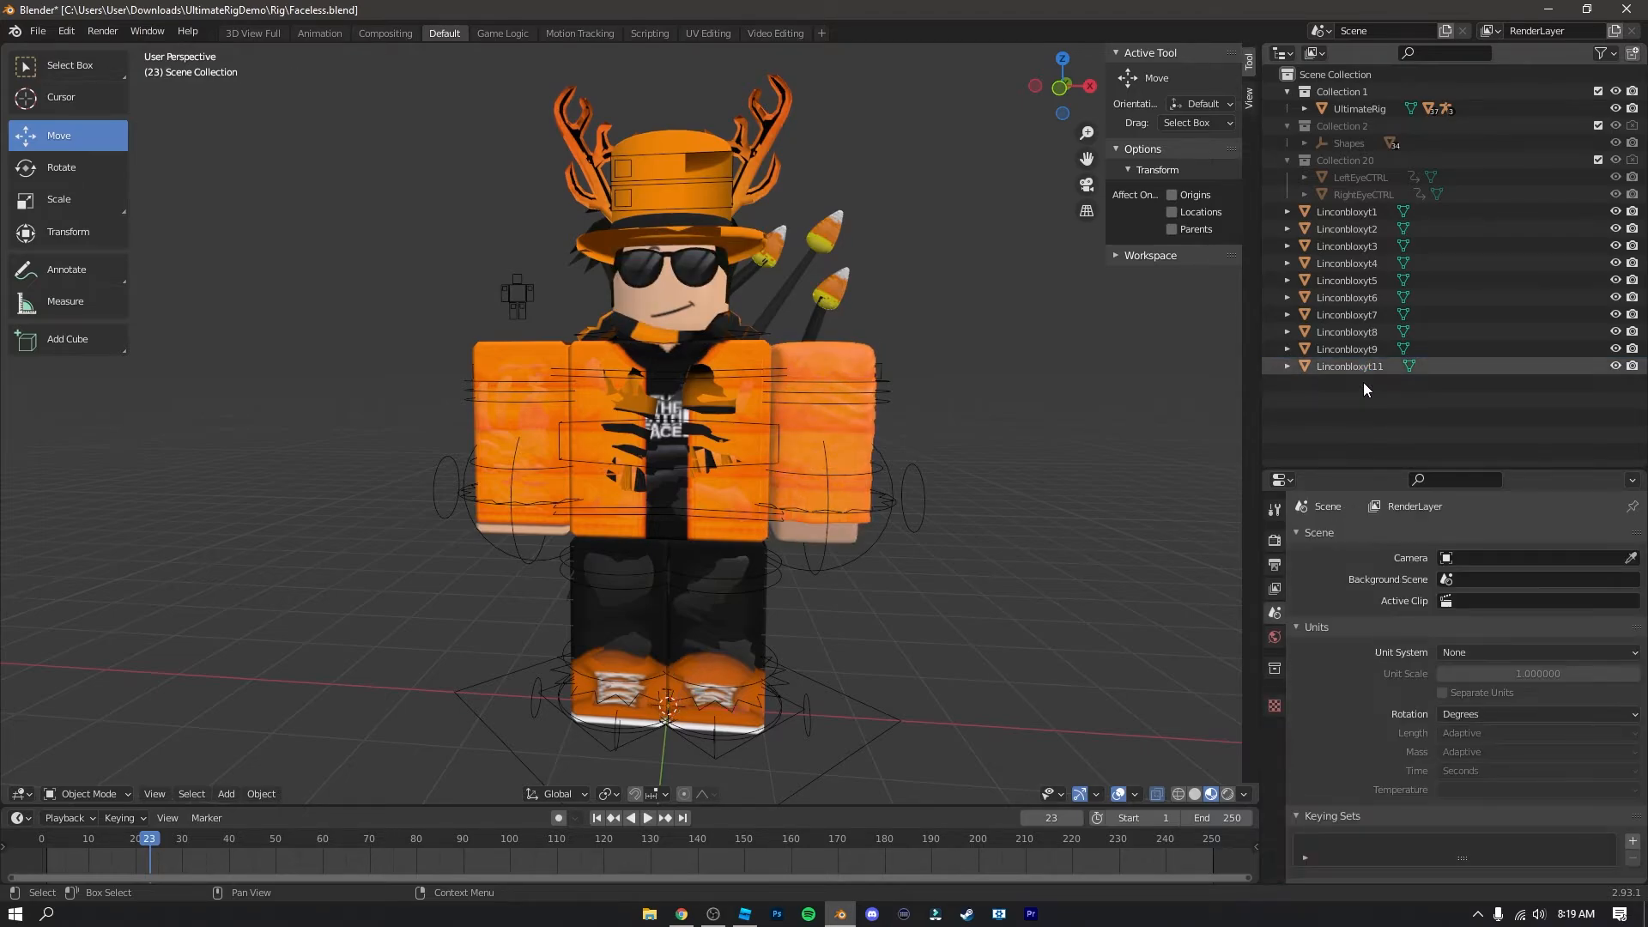
{"action": "left_click", "coordinate": [1358, 364]}
{"action": "key", "text": "x"}
Step: Delete the imported character's remaining arm and both leg meshes, numbered 9, 8 and 7
{"action": "left_click", "coordinate": [1357, 349]}
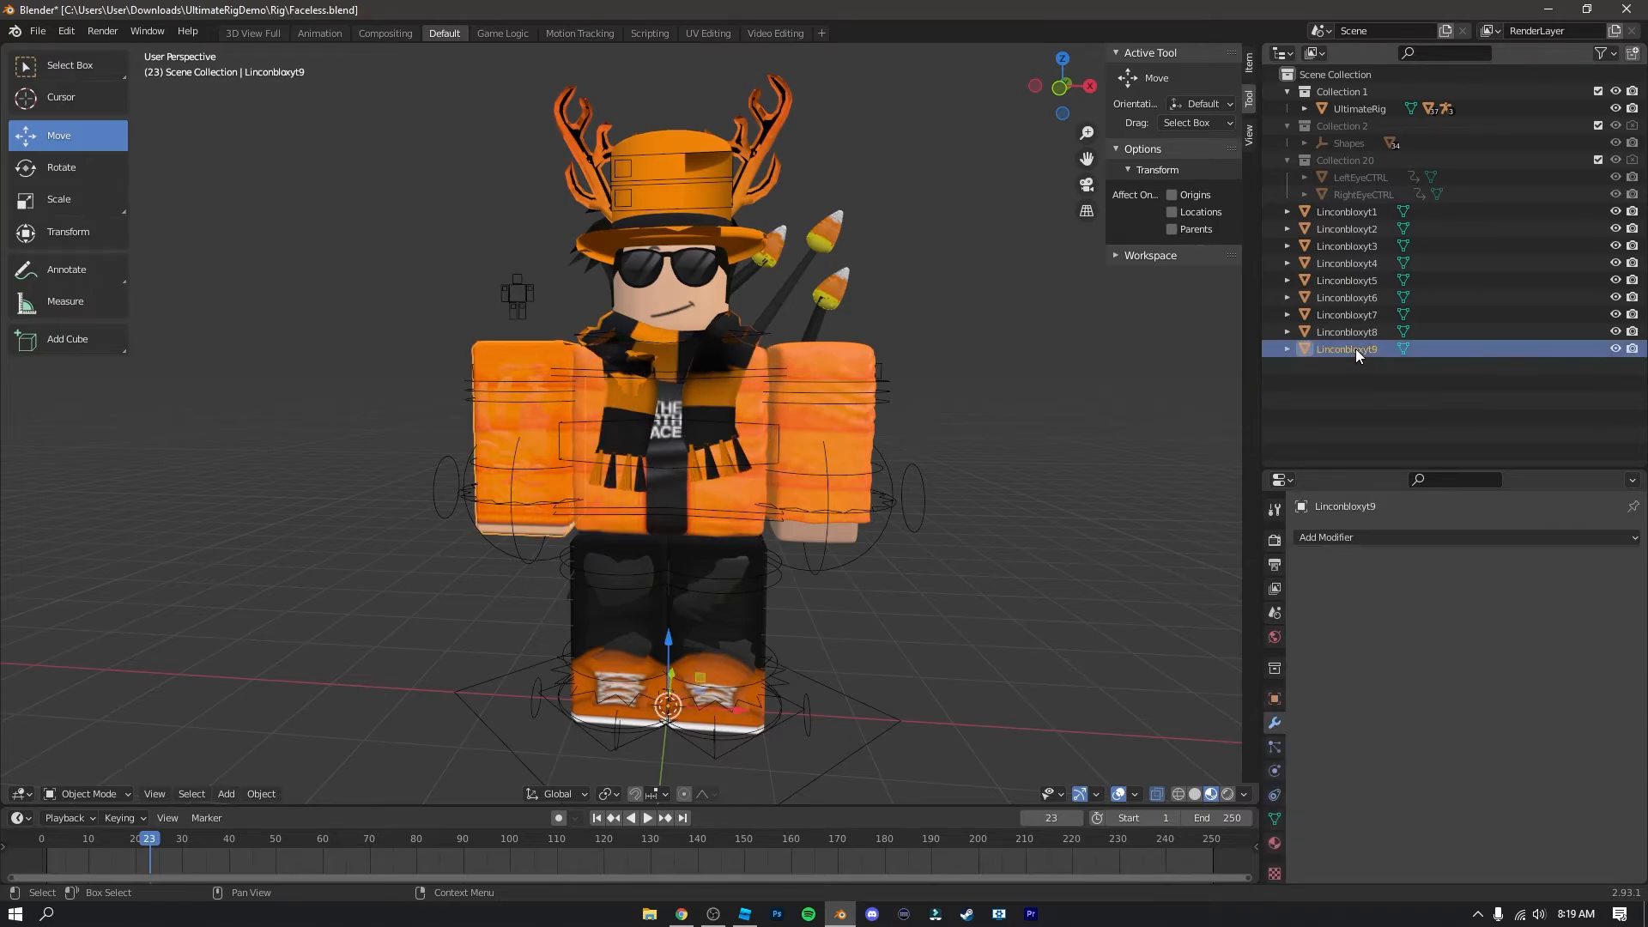
{"action": "key", "text": "x"}
{"action": "left_click", "coordinate": [1353, 334]}
{"action": "key", "text": "x"}
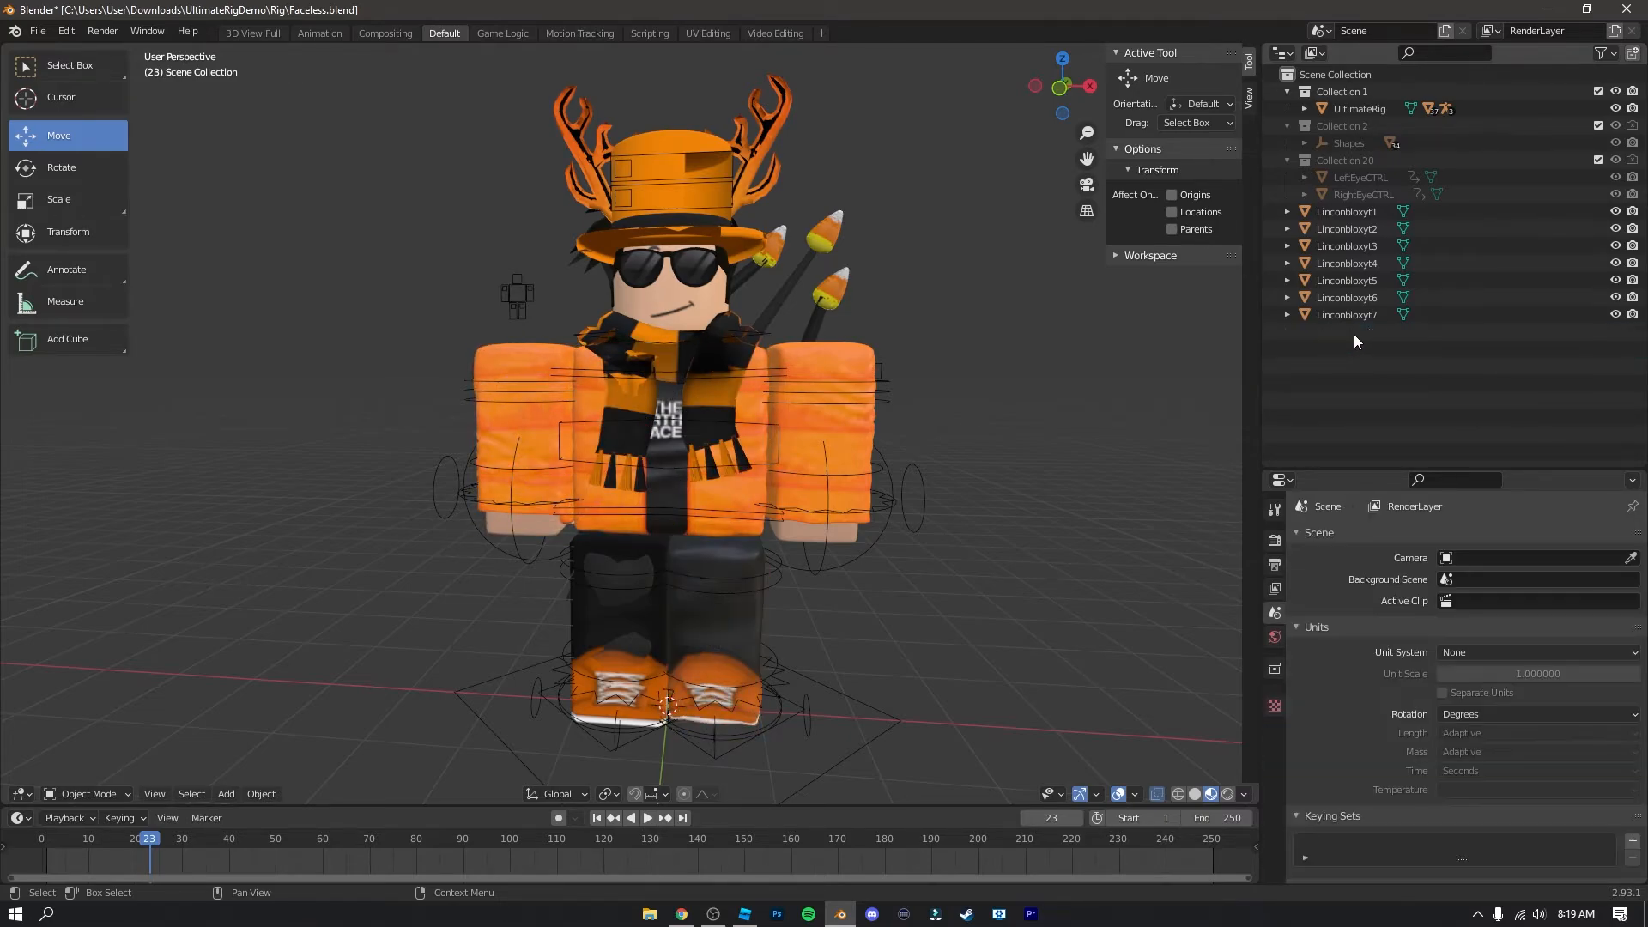
{"action": "left_click", "coordinate": [1350, 314]}
{"action": "key", "text": "x"}
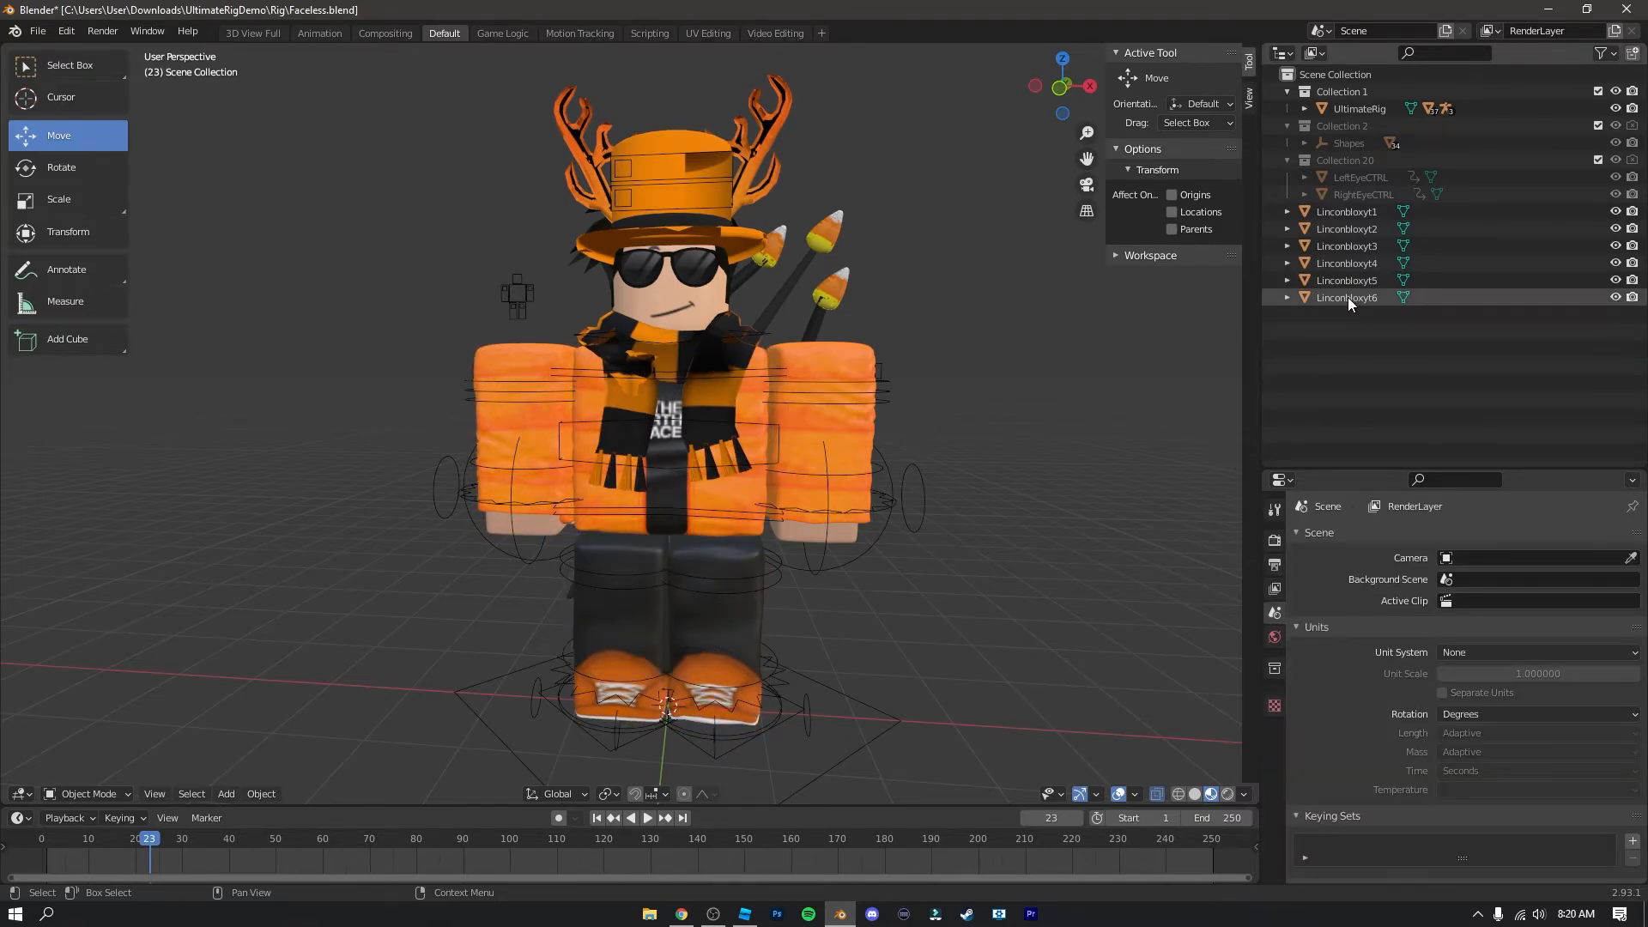
Step: Select the remaining imported objects 1 to 6 one by one to identify which accessory each of them is
{"action": "left_click", "coordinate": [1348, 297]}
{"action": "left_click", "coordinate": [1342, 280]}
{"action": "left_click", "coordinate": [1334, 262]}
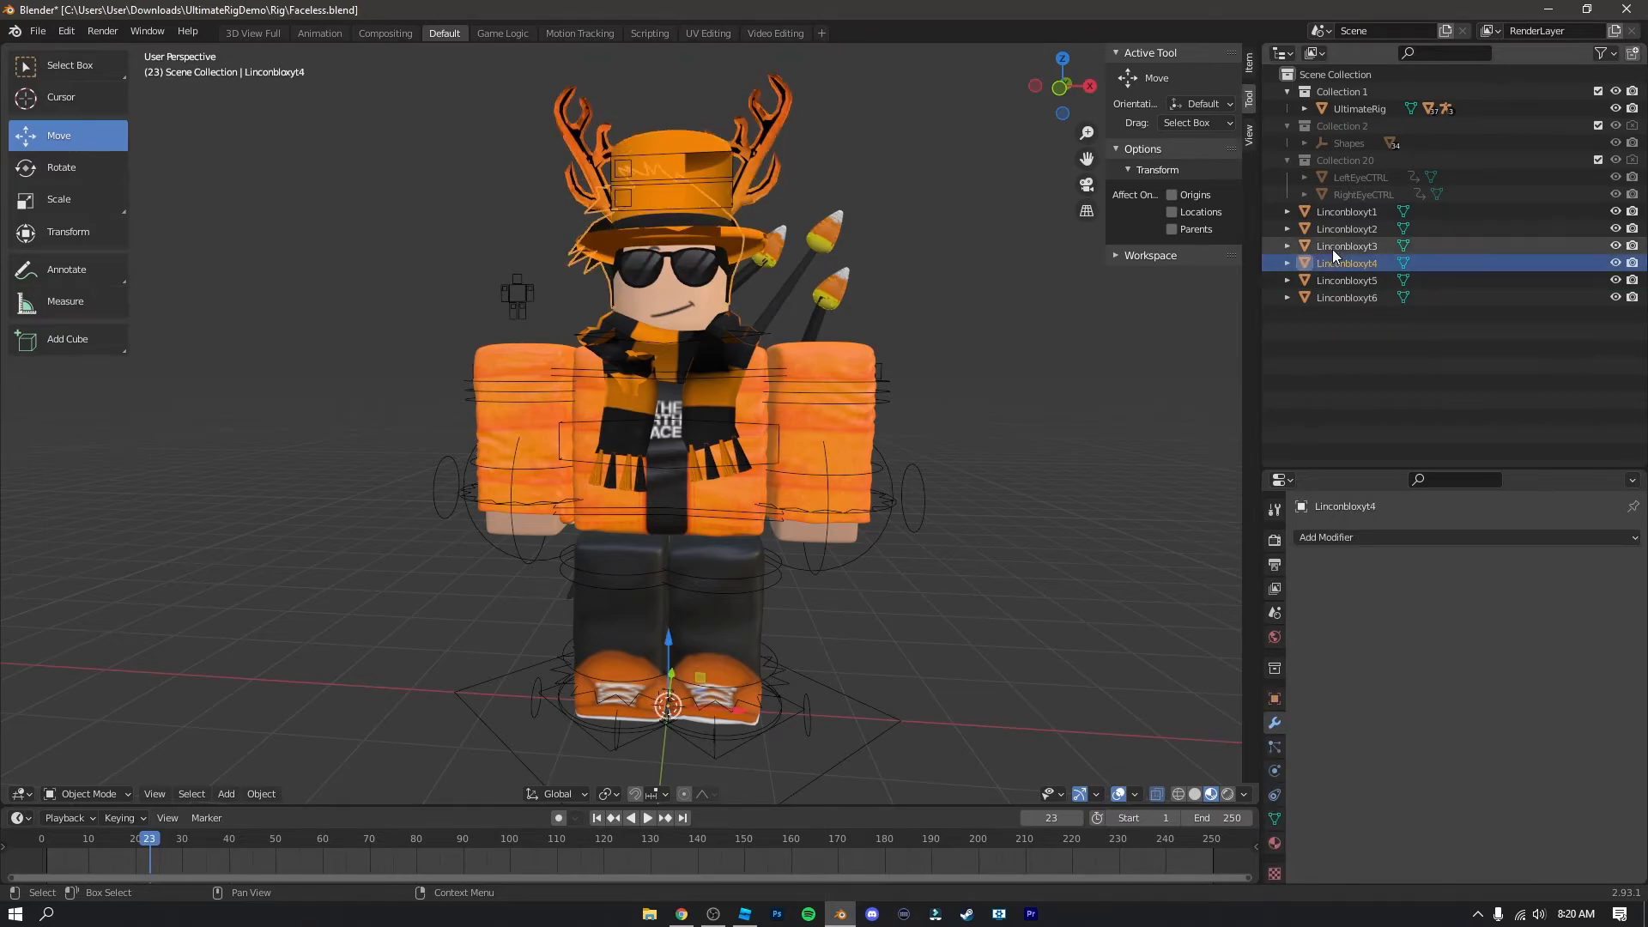
{"action": "left_click", "coordinate": [1333, 234]}
{"action": "left_click", "coordinate": [1333, 246]}
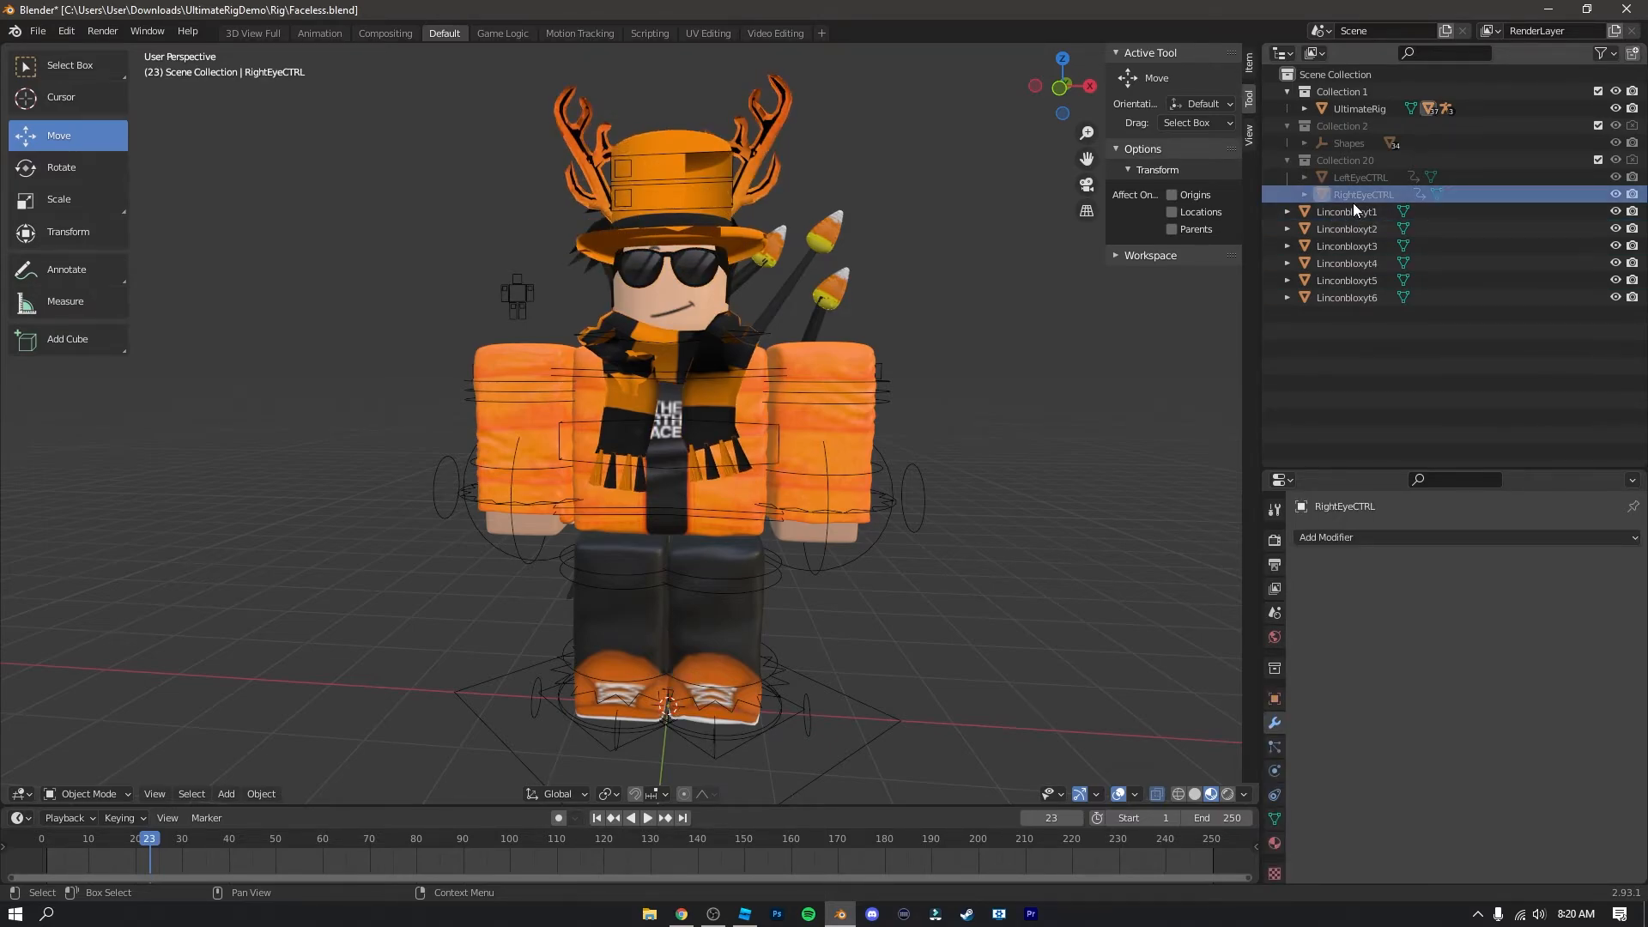
{"action": "left_click", "coordinate": [1349, 211]}
{"action": "left_click", "coordinate": [1344, 226]}
{"action": "left_click", "coordinate": [1338, 246]}
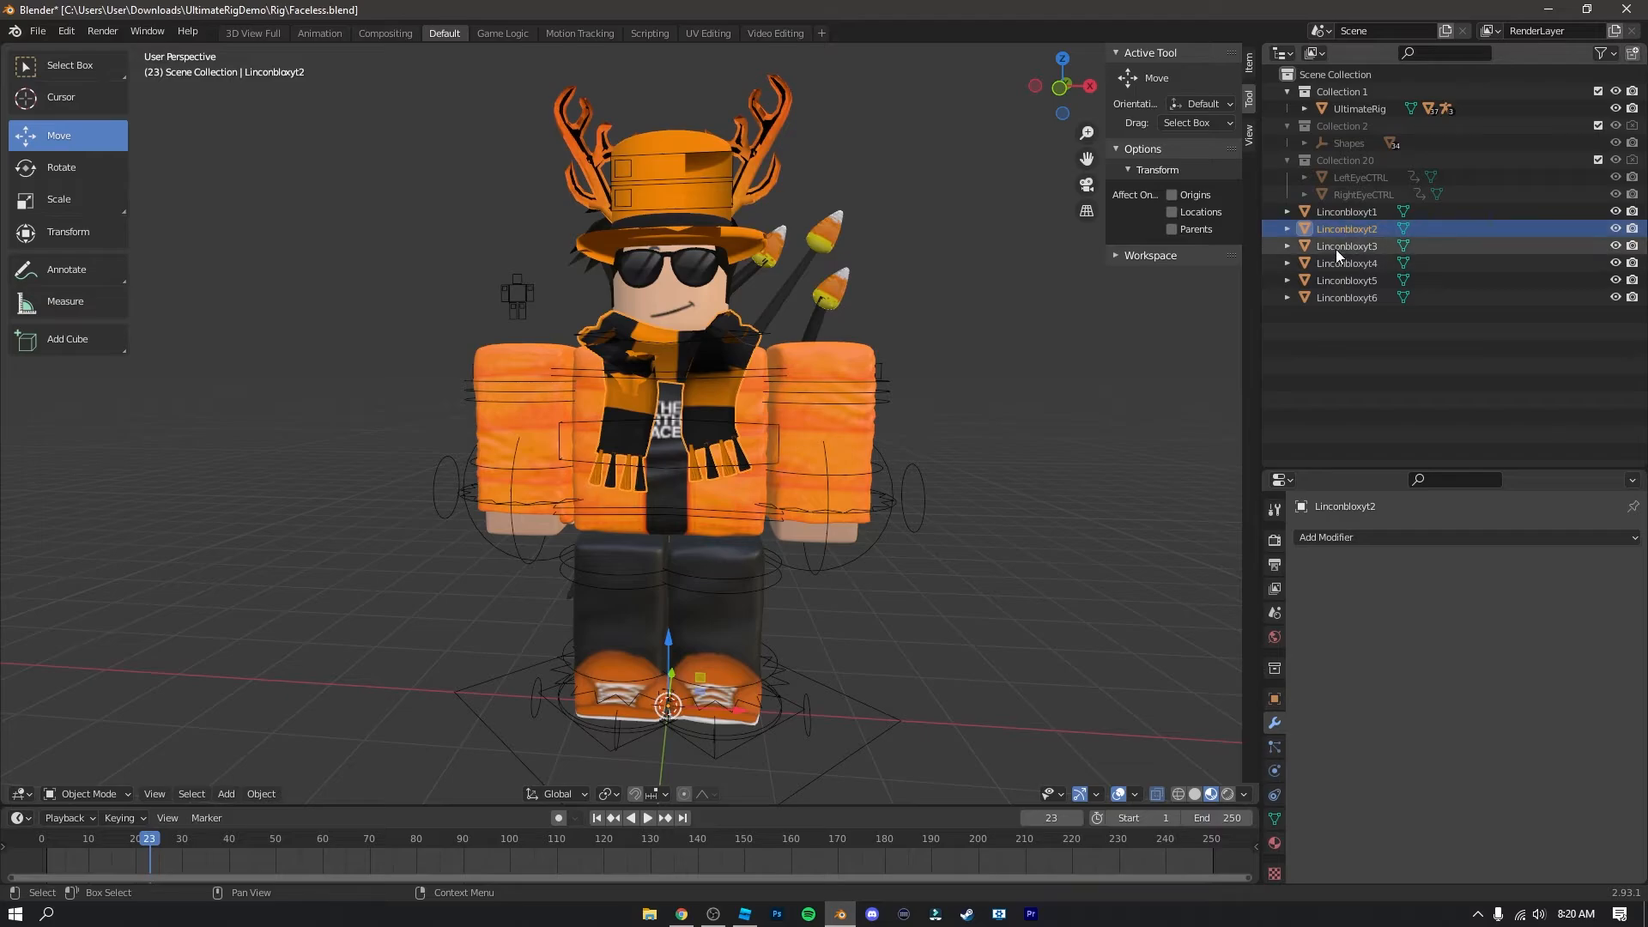
{"action": "left_click", "coordinate": [1339, 263]}
{"action": "left_click", "coordinate": [1348, 298]}
{"action": "left_click", "coordinate": [1334, 212]}
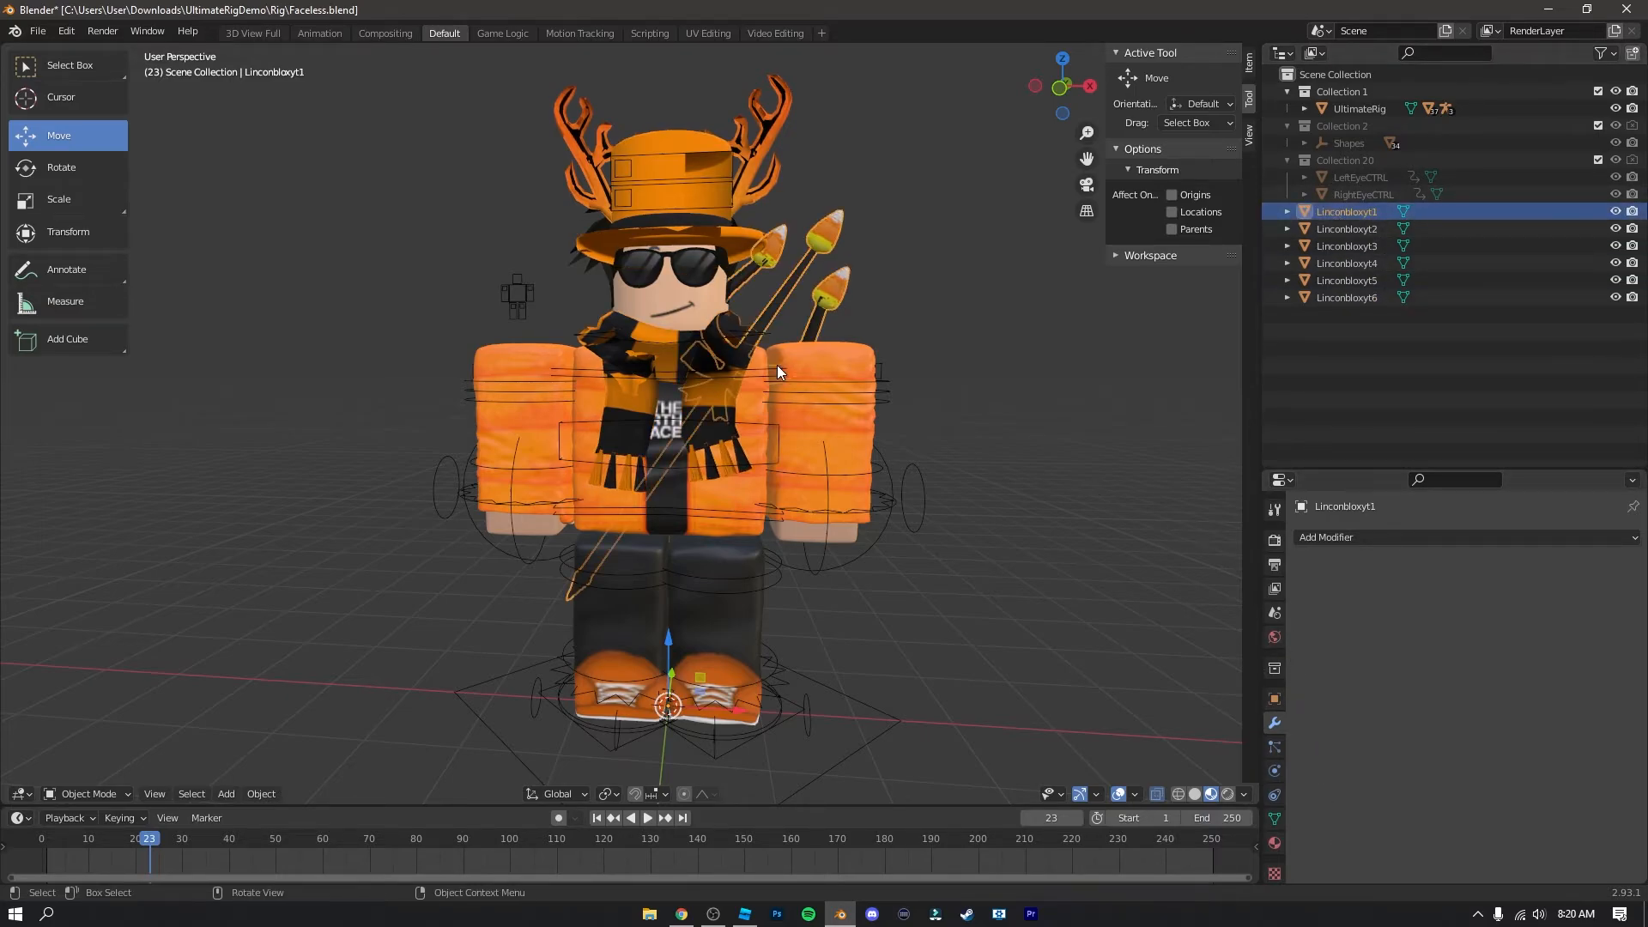
Step: Move UltimateRig sideways to test whether the unparented accessories follow it, and undo the move
{"action": "left_click", "coordinate": [1346, 108]}
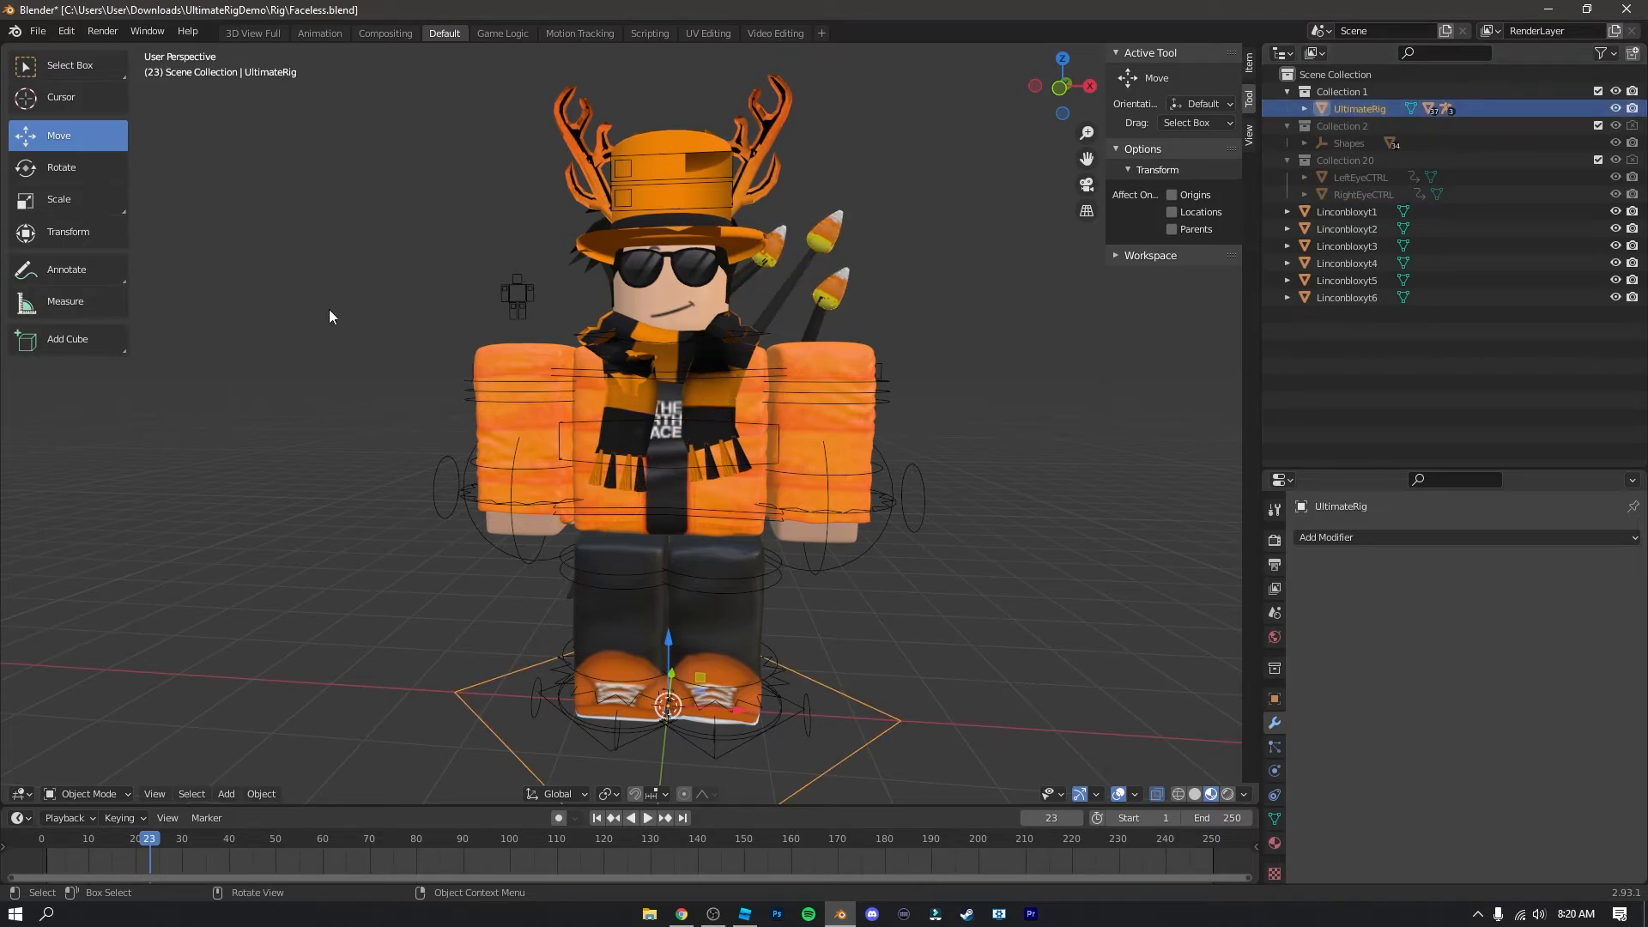
{"action": "key", "text": "g"}
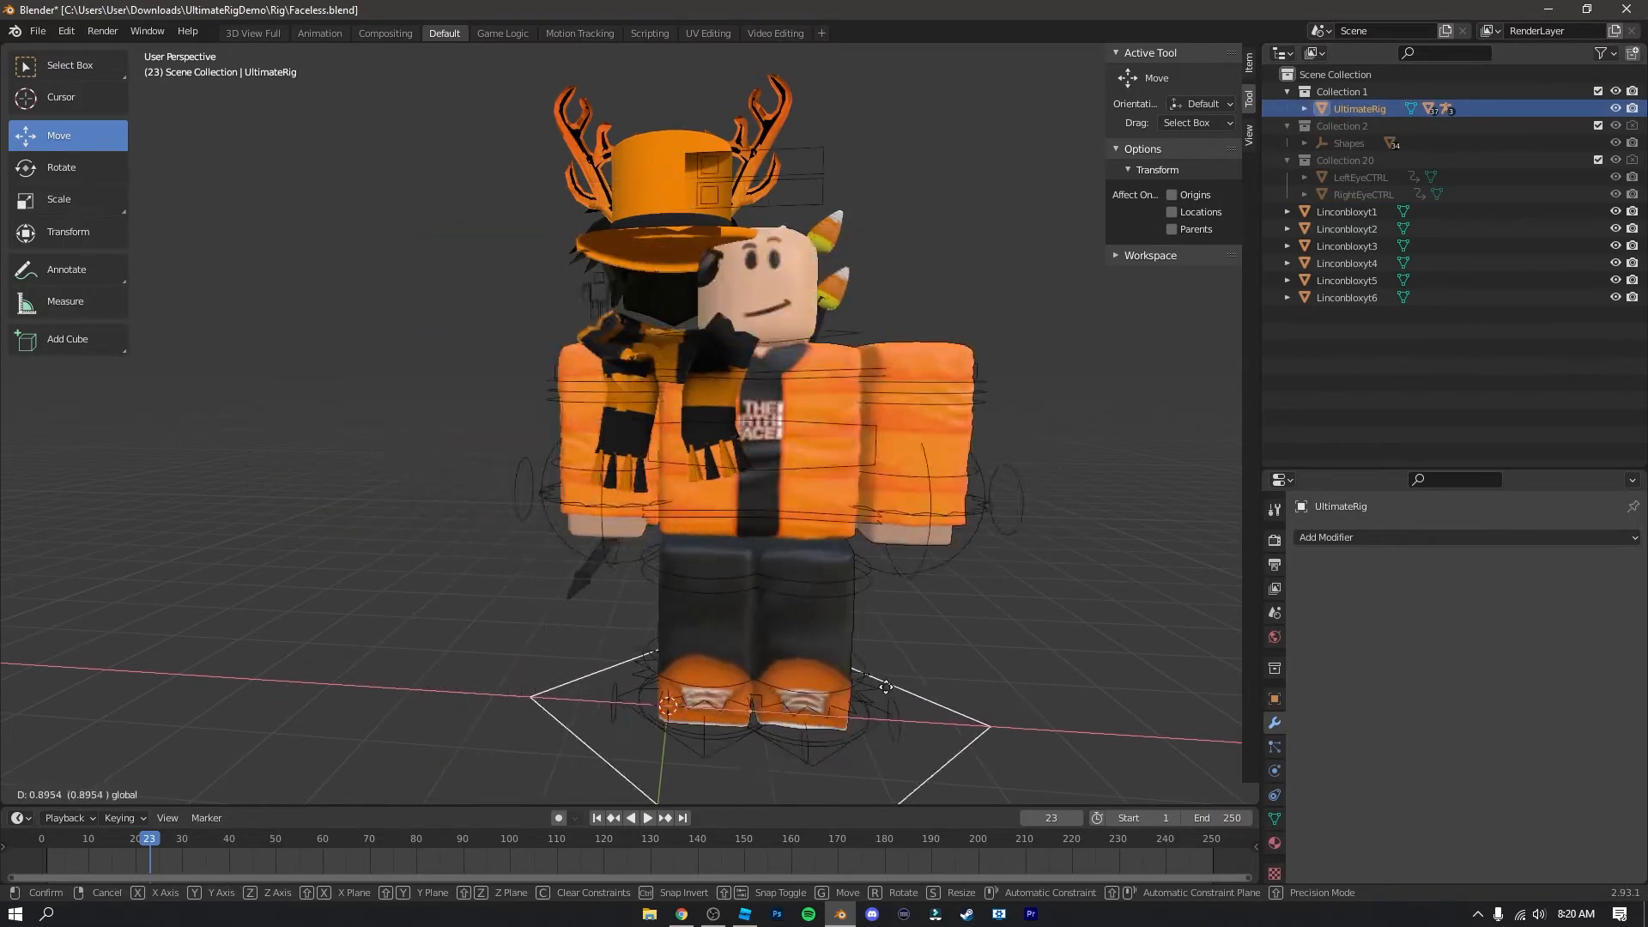
{"action": "left_click", "coordinate": [530, 705]}
{"action": "key", "text": "ctrl+z"}
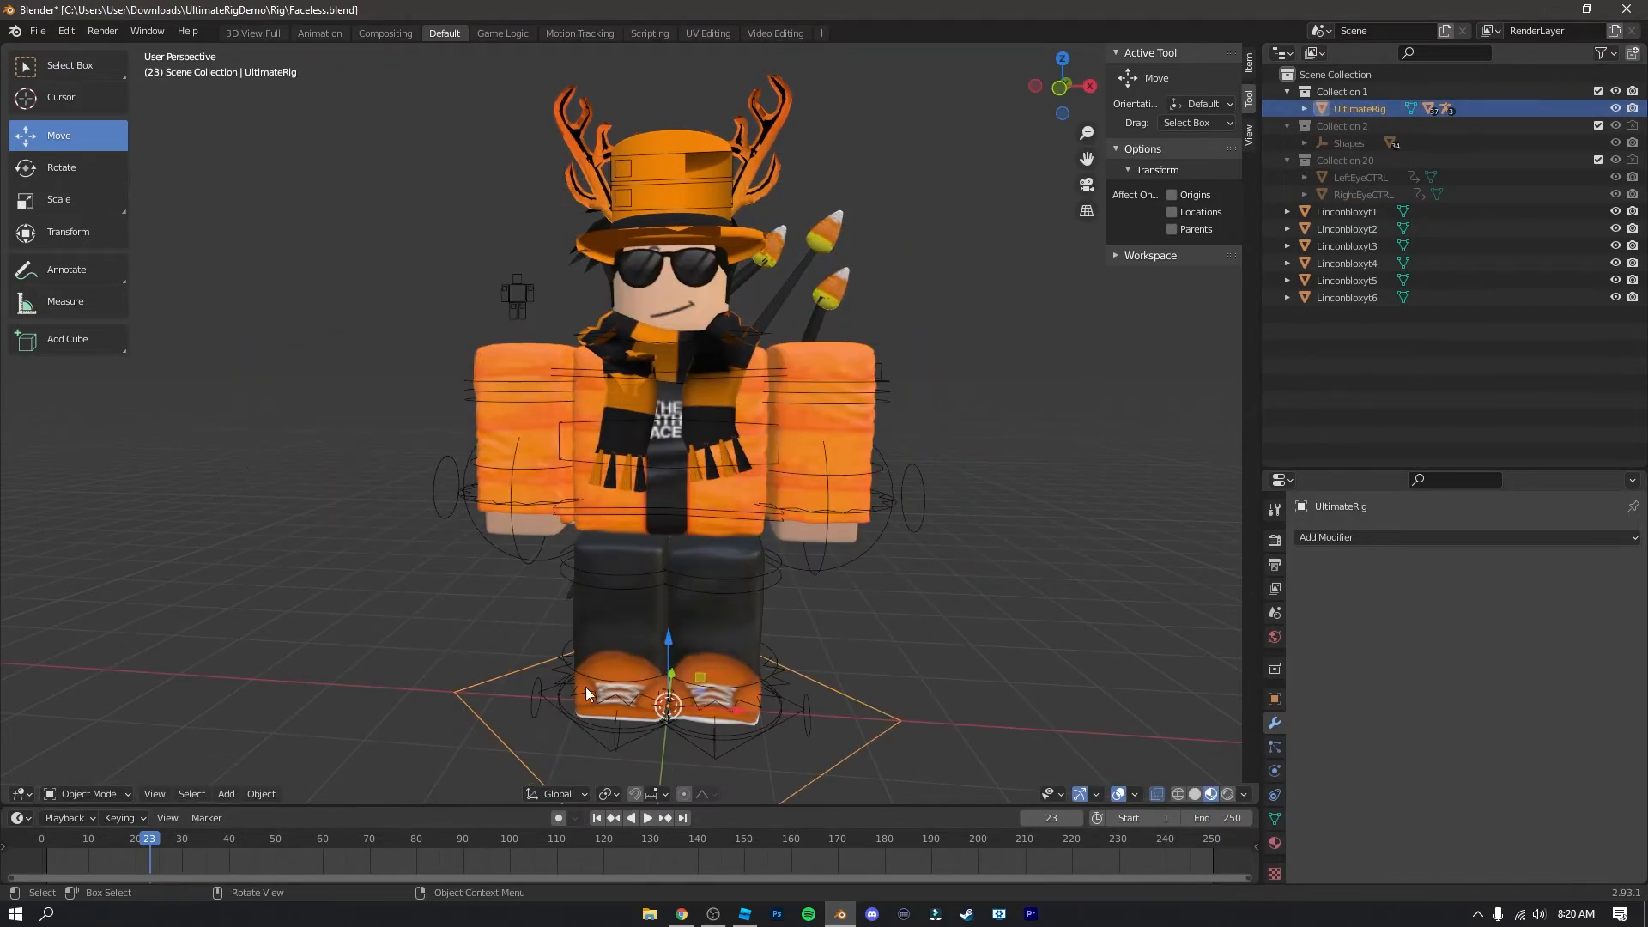
Step: Set Head(Default) as the parent of the imported hat, object 6, in its object relations
{"action": "left_click", "coordinate": [1361, 213]}
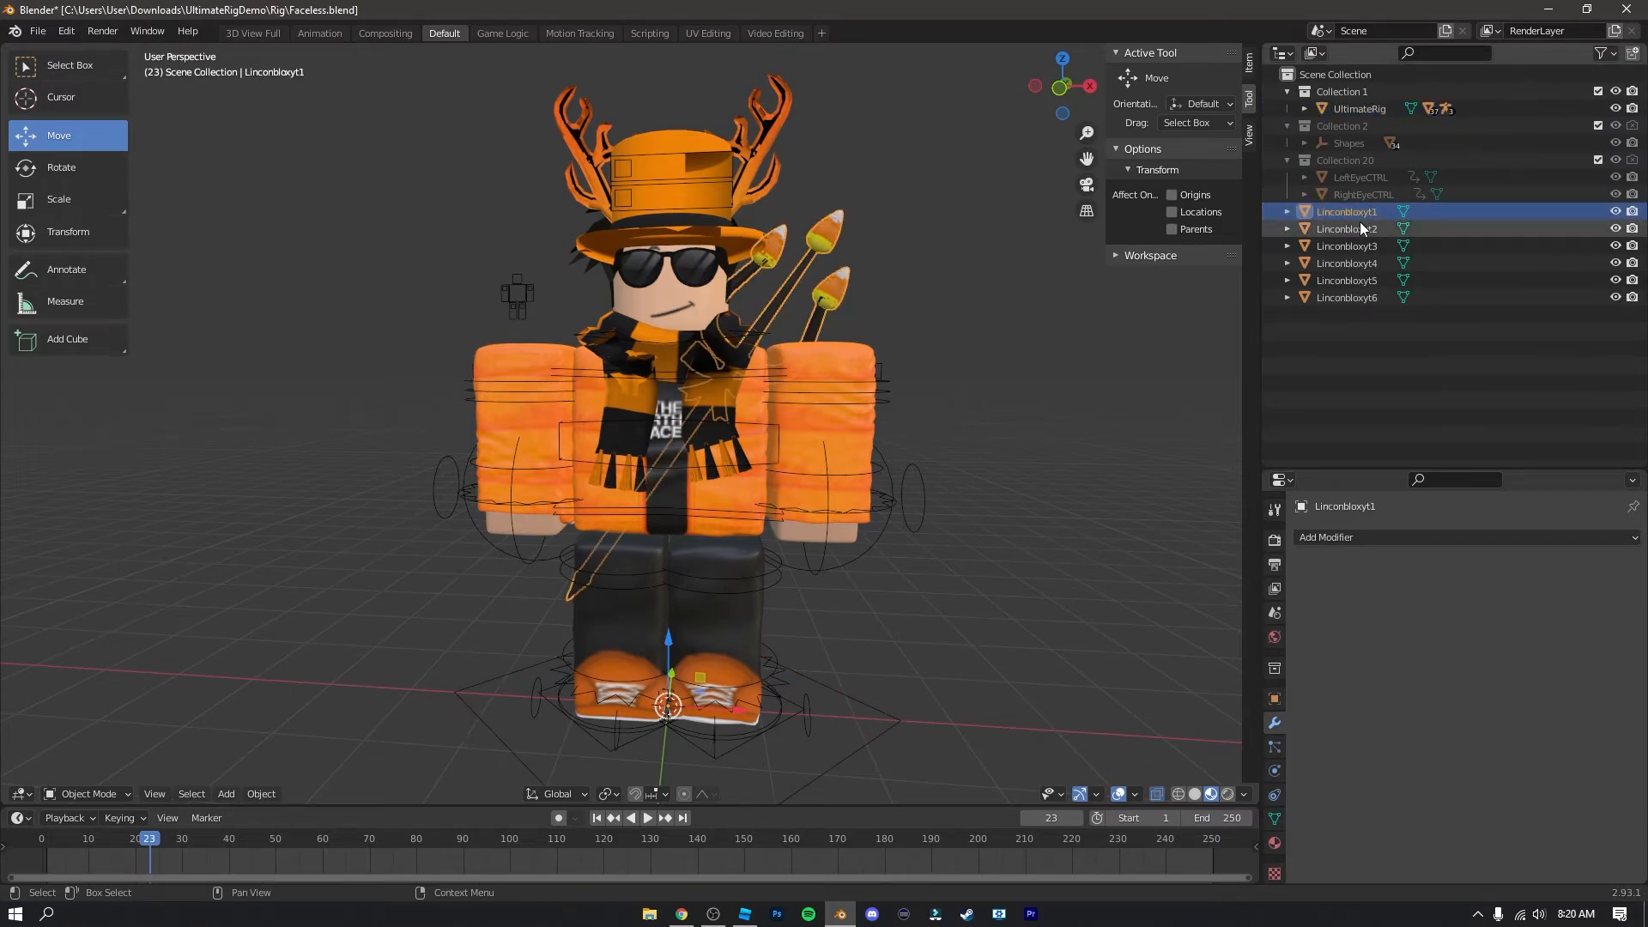
{"action": "left_click", "coordinate": [1358, 297]}
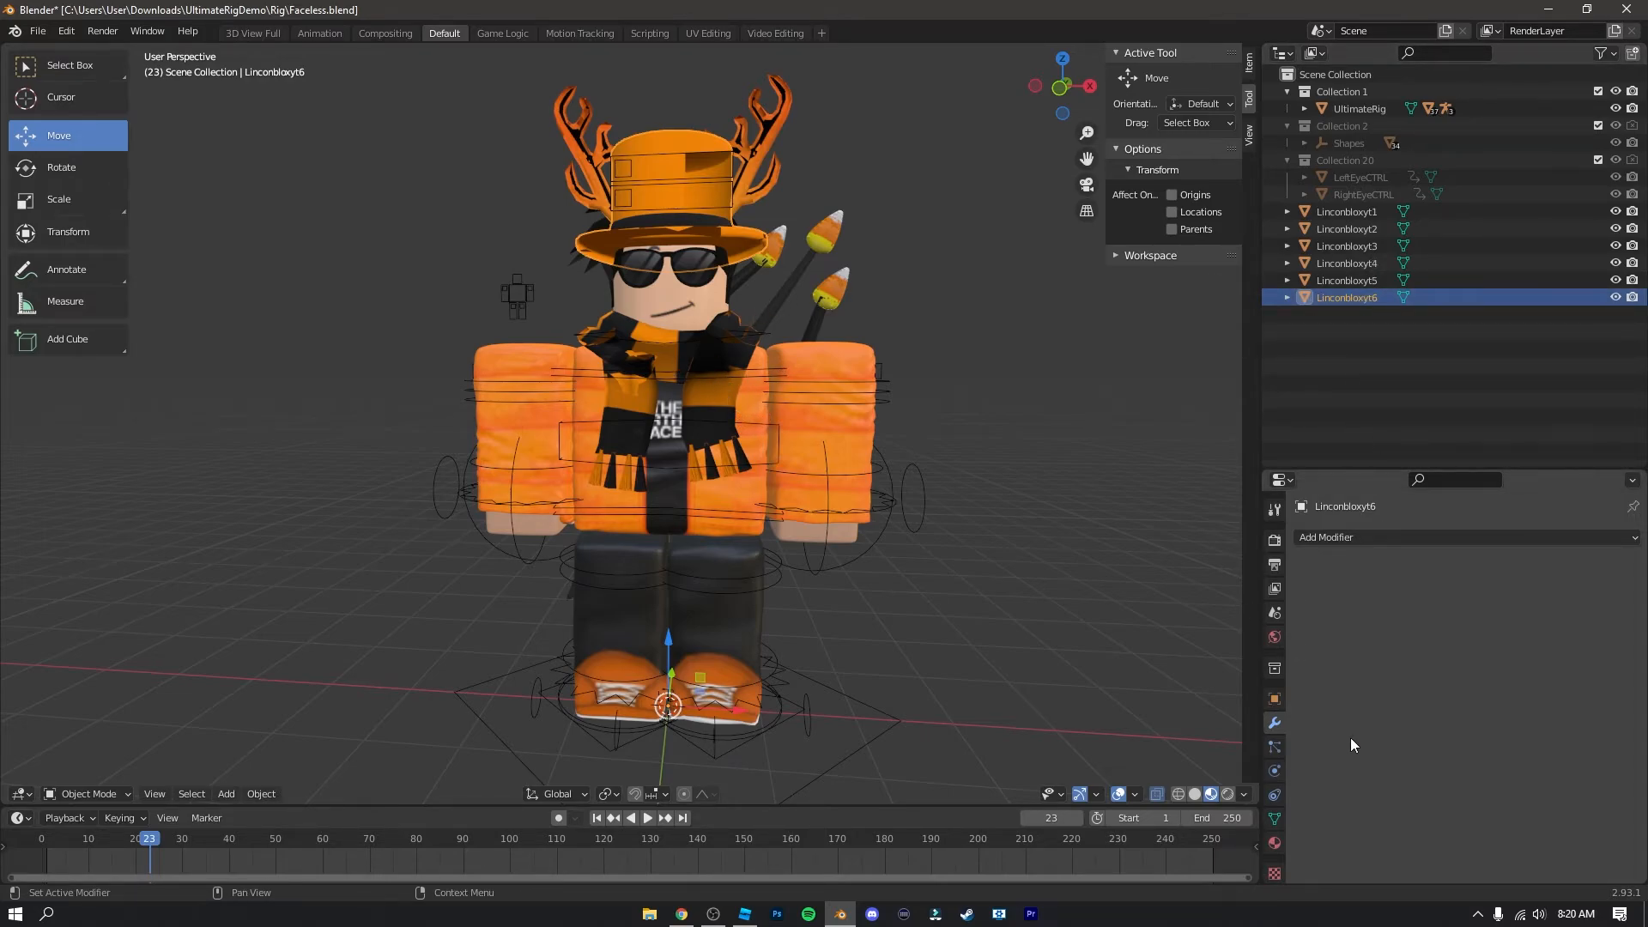
{"action": "left_click", "coordinate": [1275, 702]}
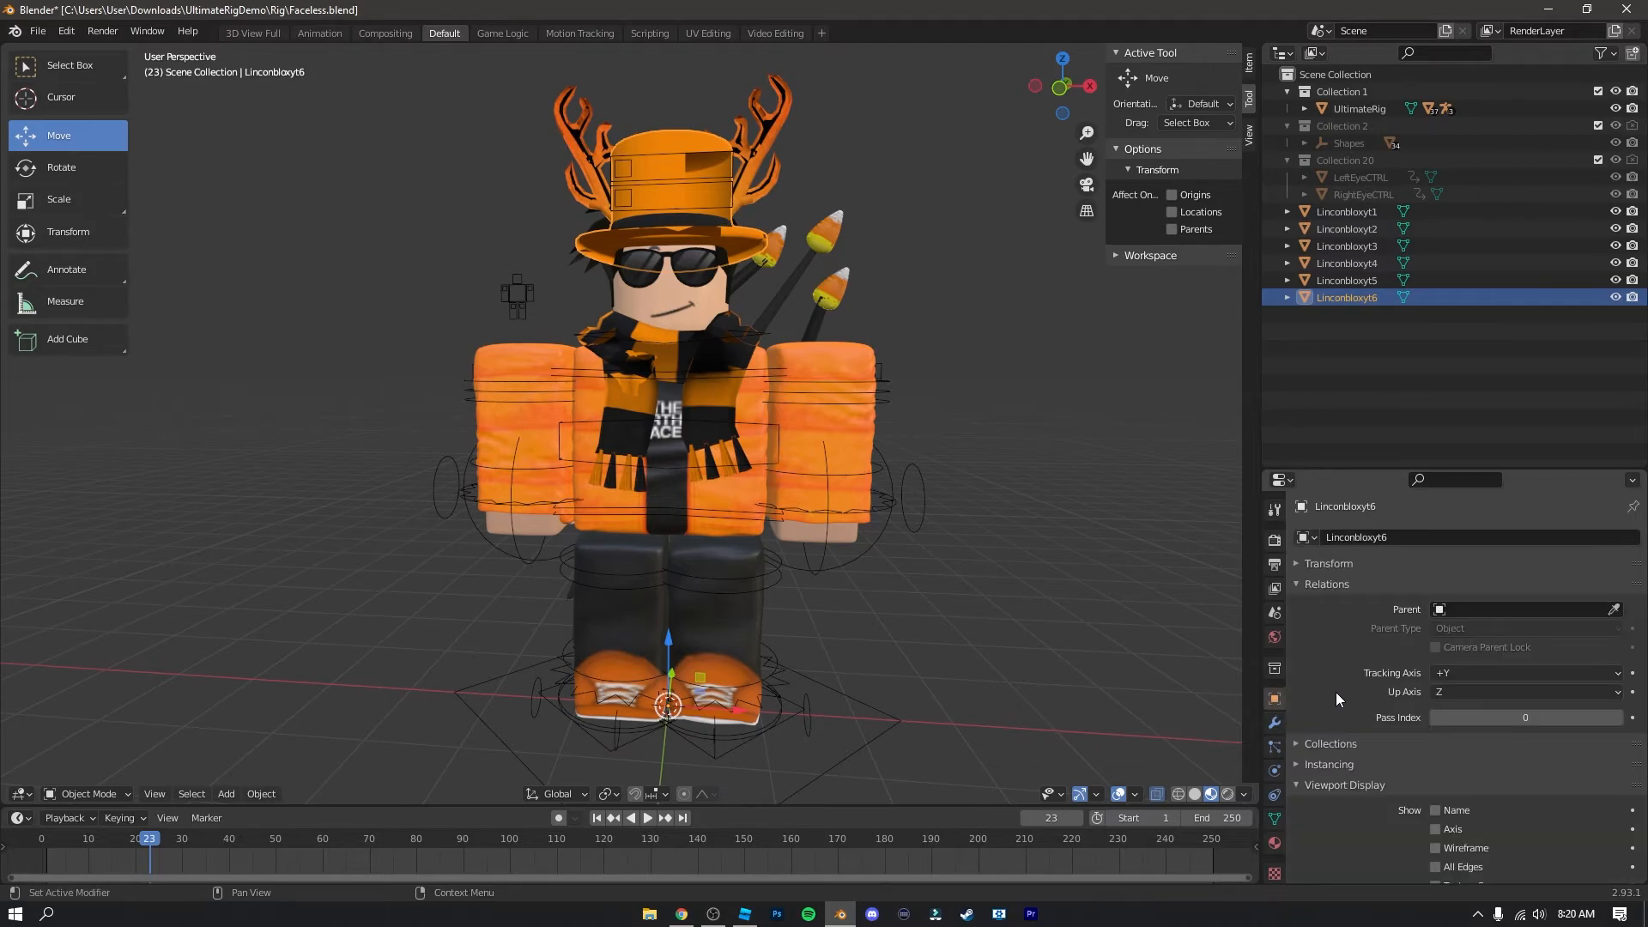
{"action": "left_click", "coordinate": [1485, 605]}
{"action": "type", "text": "Head"}
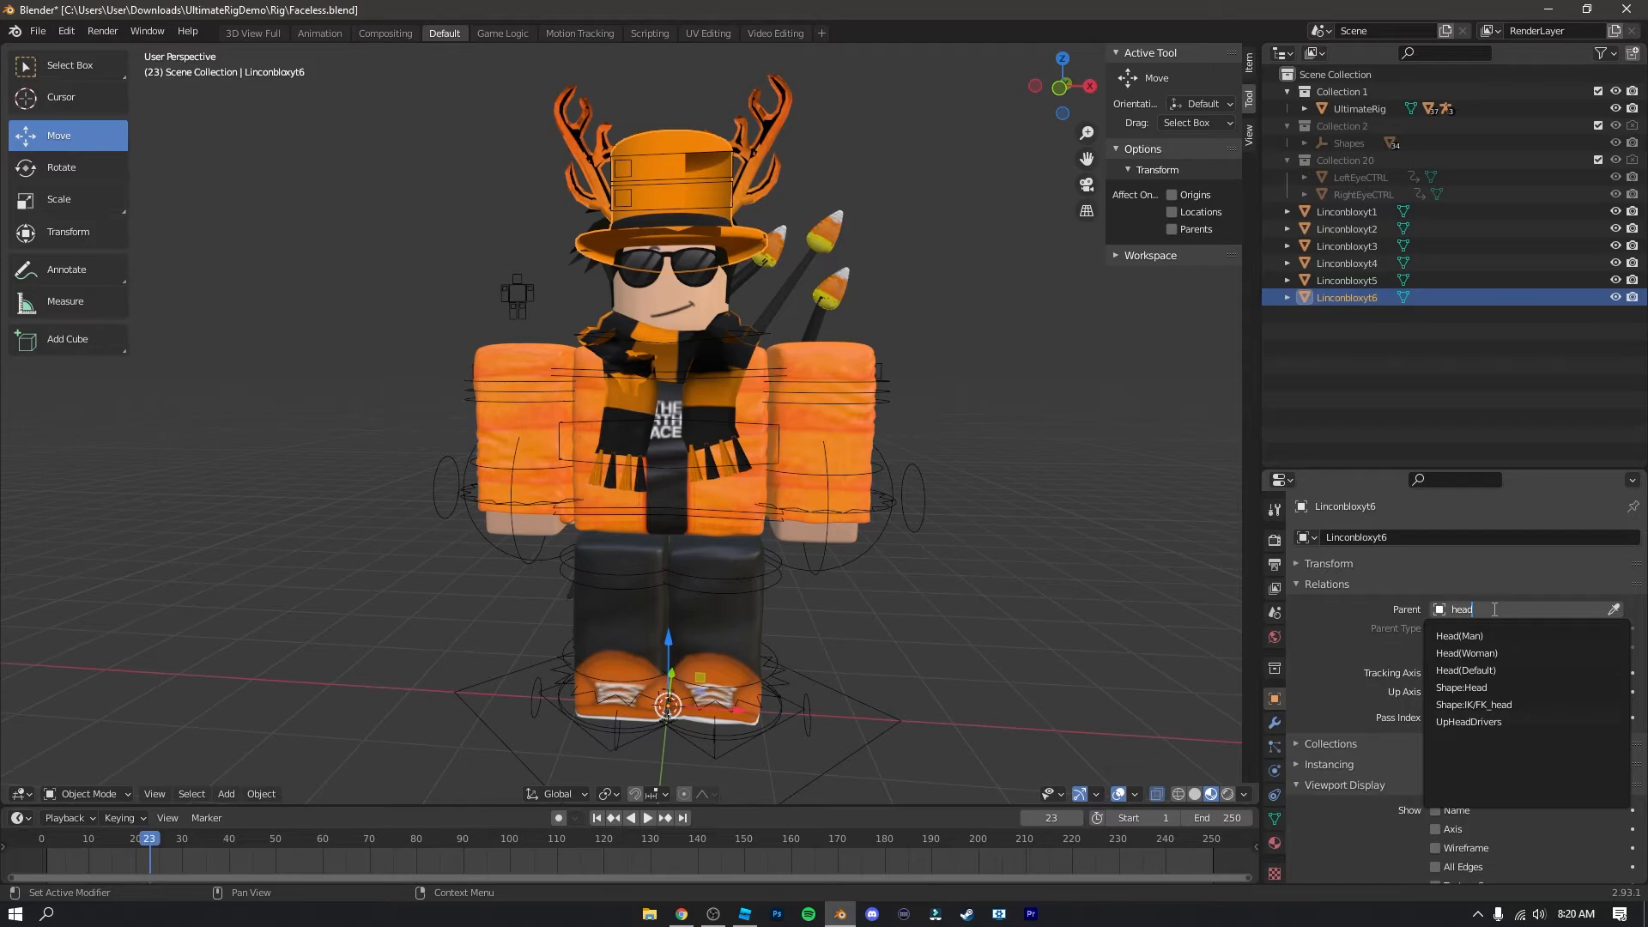
{"action": "left_click", "coordinate": [1494, 671]}
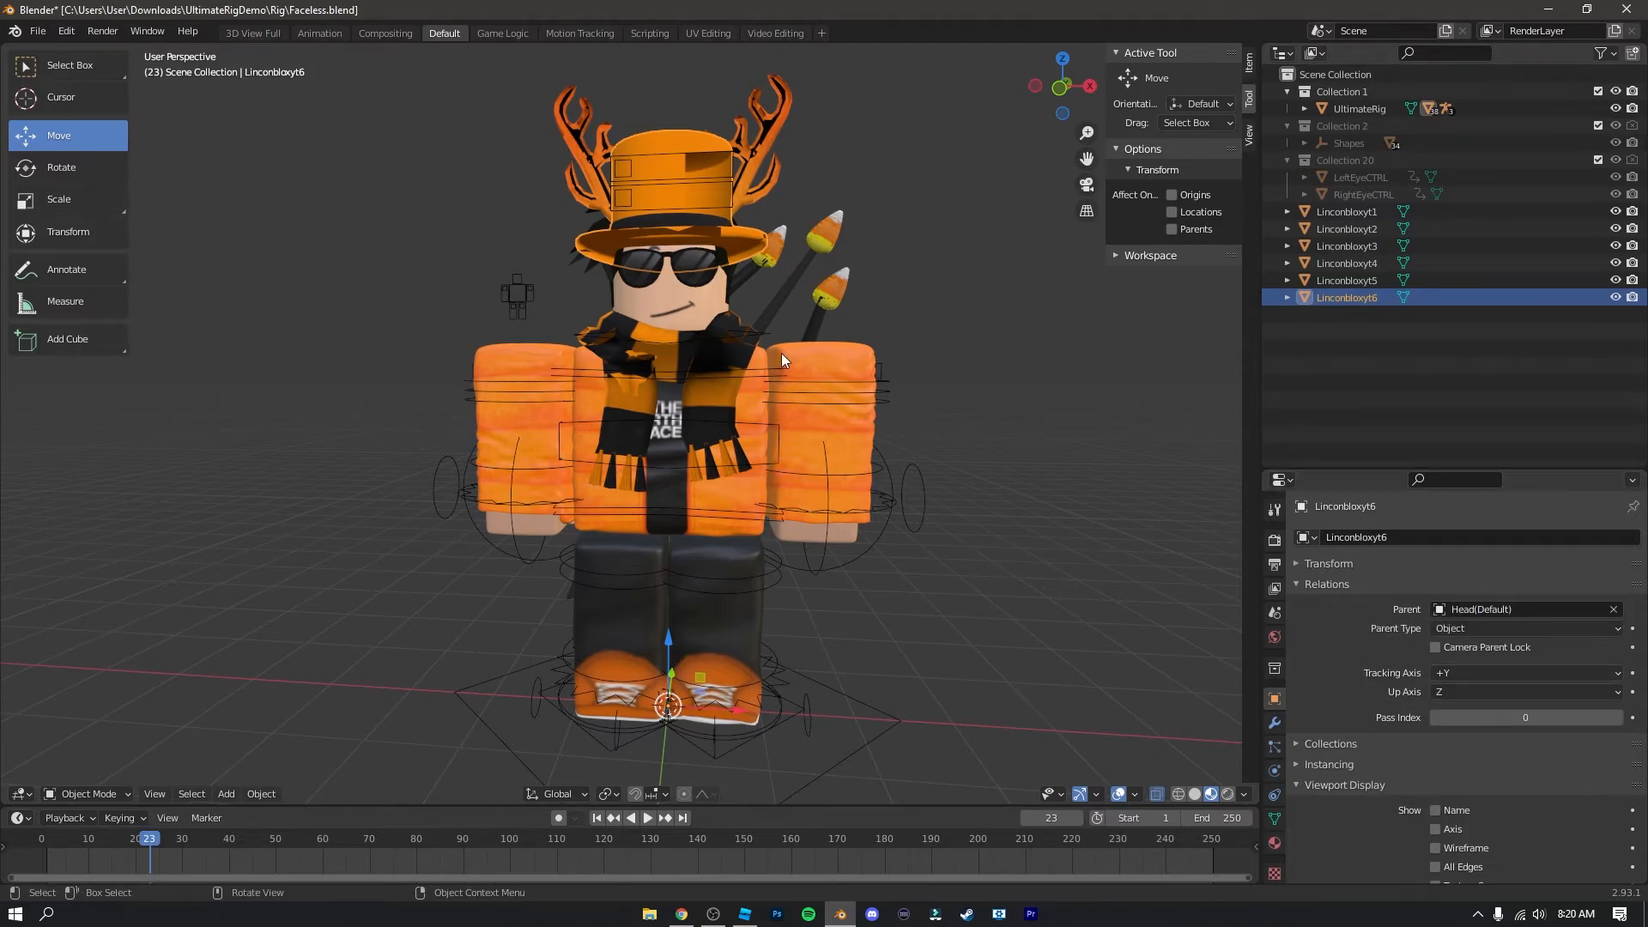
Step: Move UltimateRig along the X axis to test whether the hat follows it, and undo the move
{"action": "left_click", "coordinate": [833, 764]}
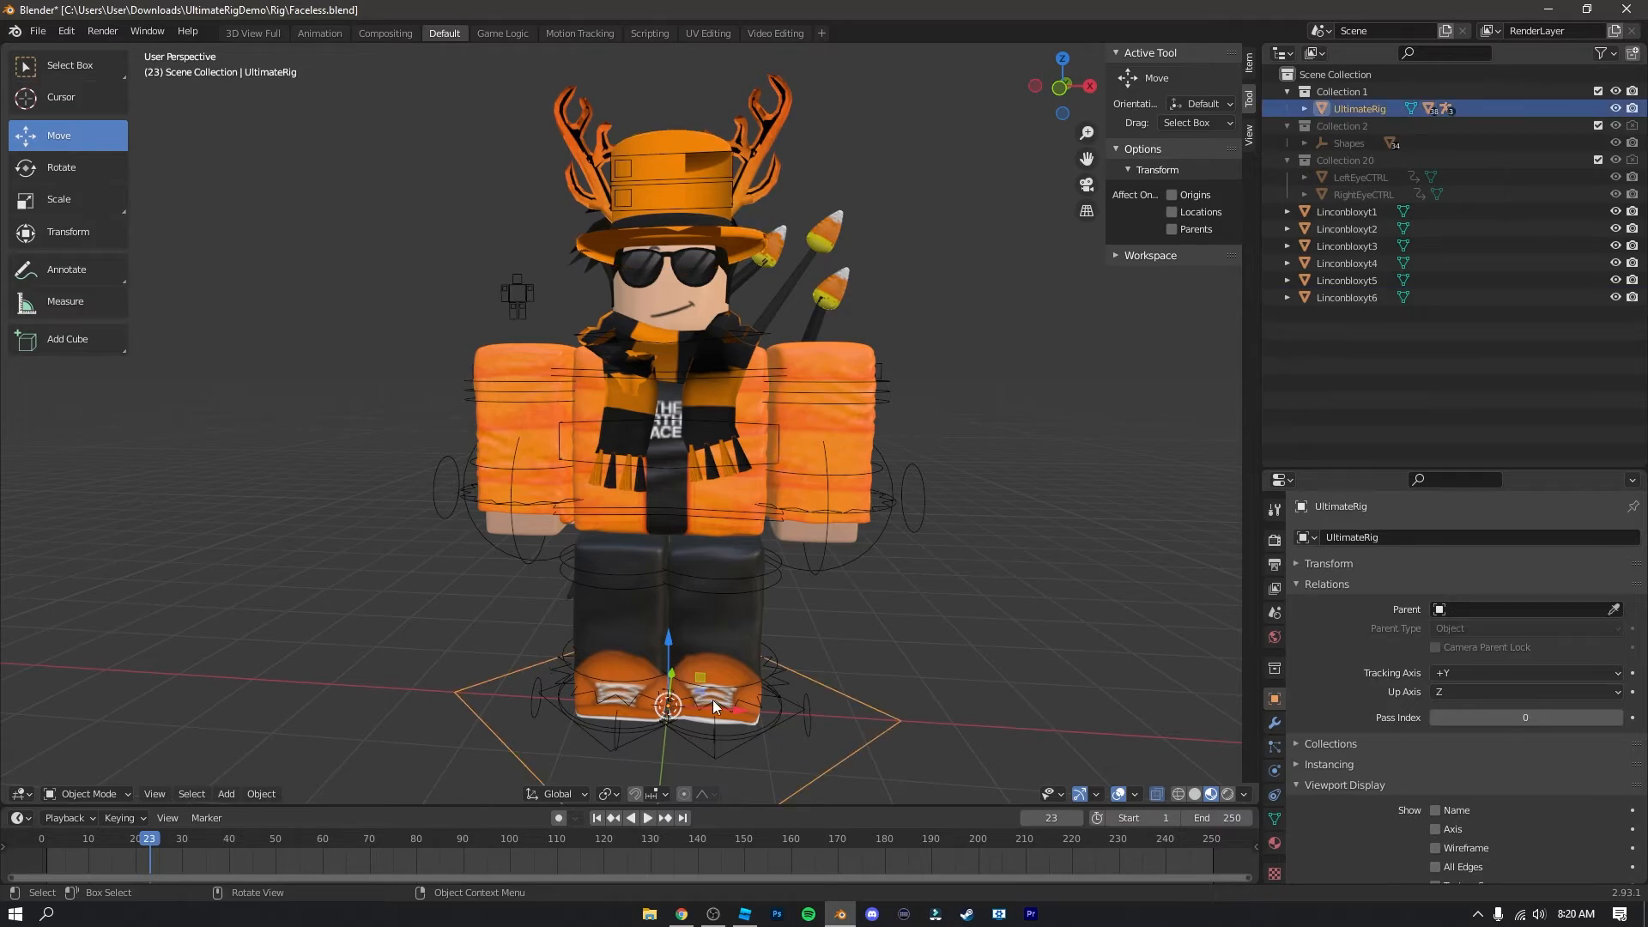
{"action": "left_click_drag", "start_coordinate": [733, 708], "coordinate": [528, 697]}
{"action": "key", "text": "ctrl+z"}
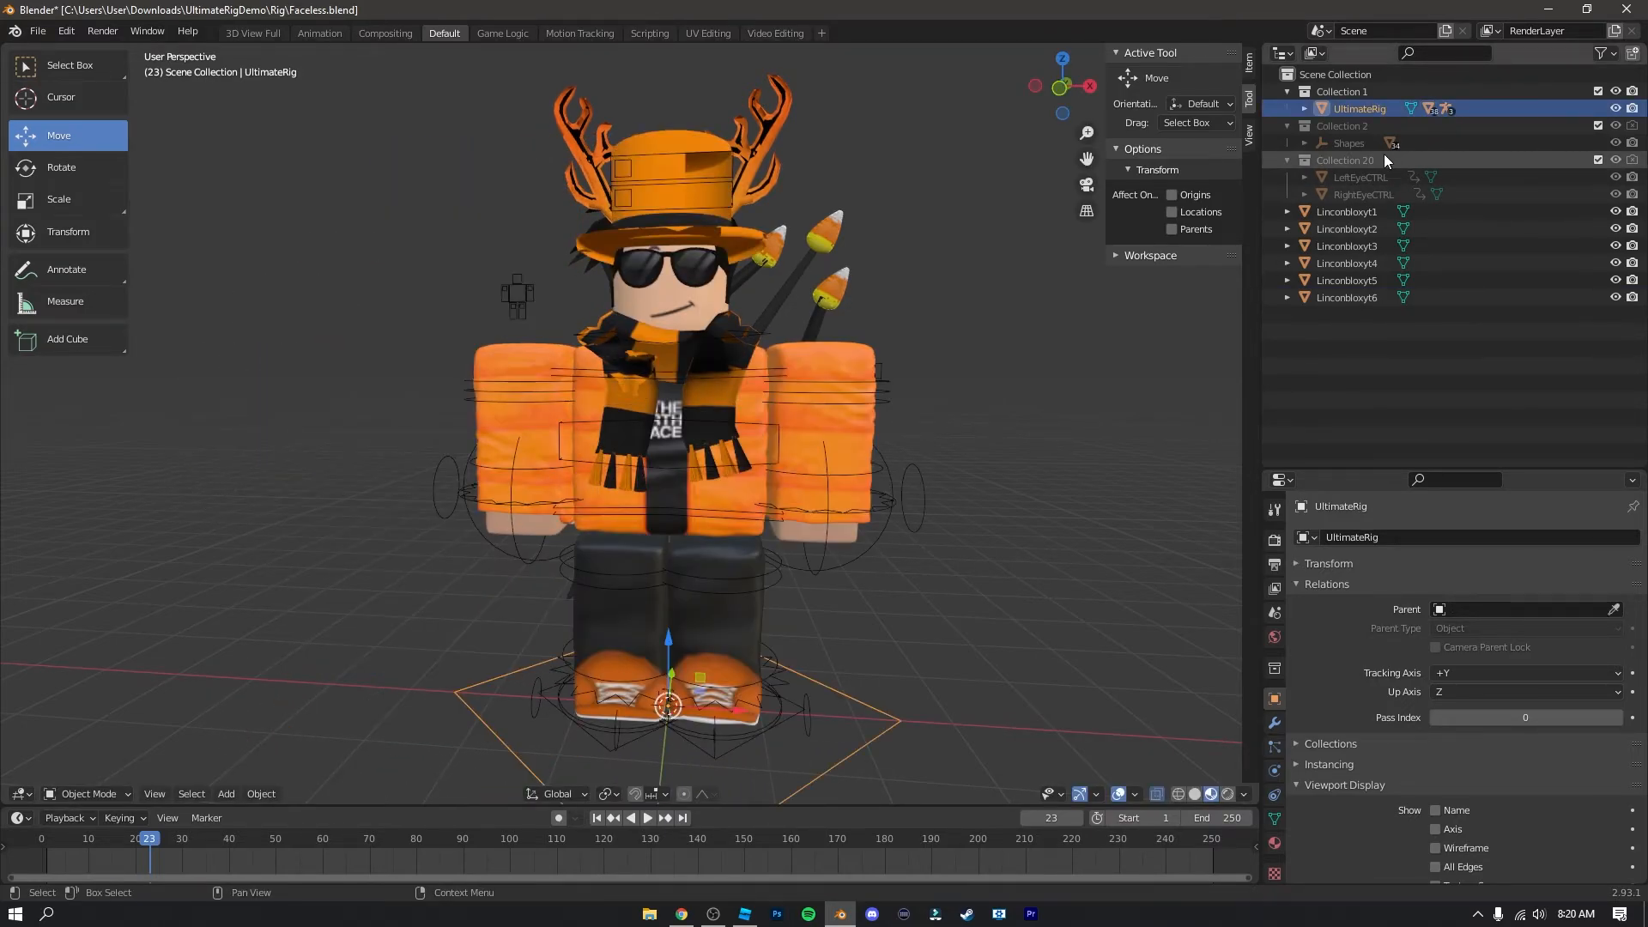
Step: Find the sunglasses, object 3, among the imported accessories and set their parent to Head(Default)
{"action": "left_click", "coordinate": [1357, 213]}
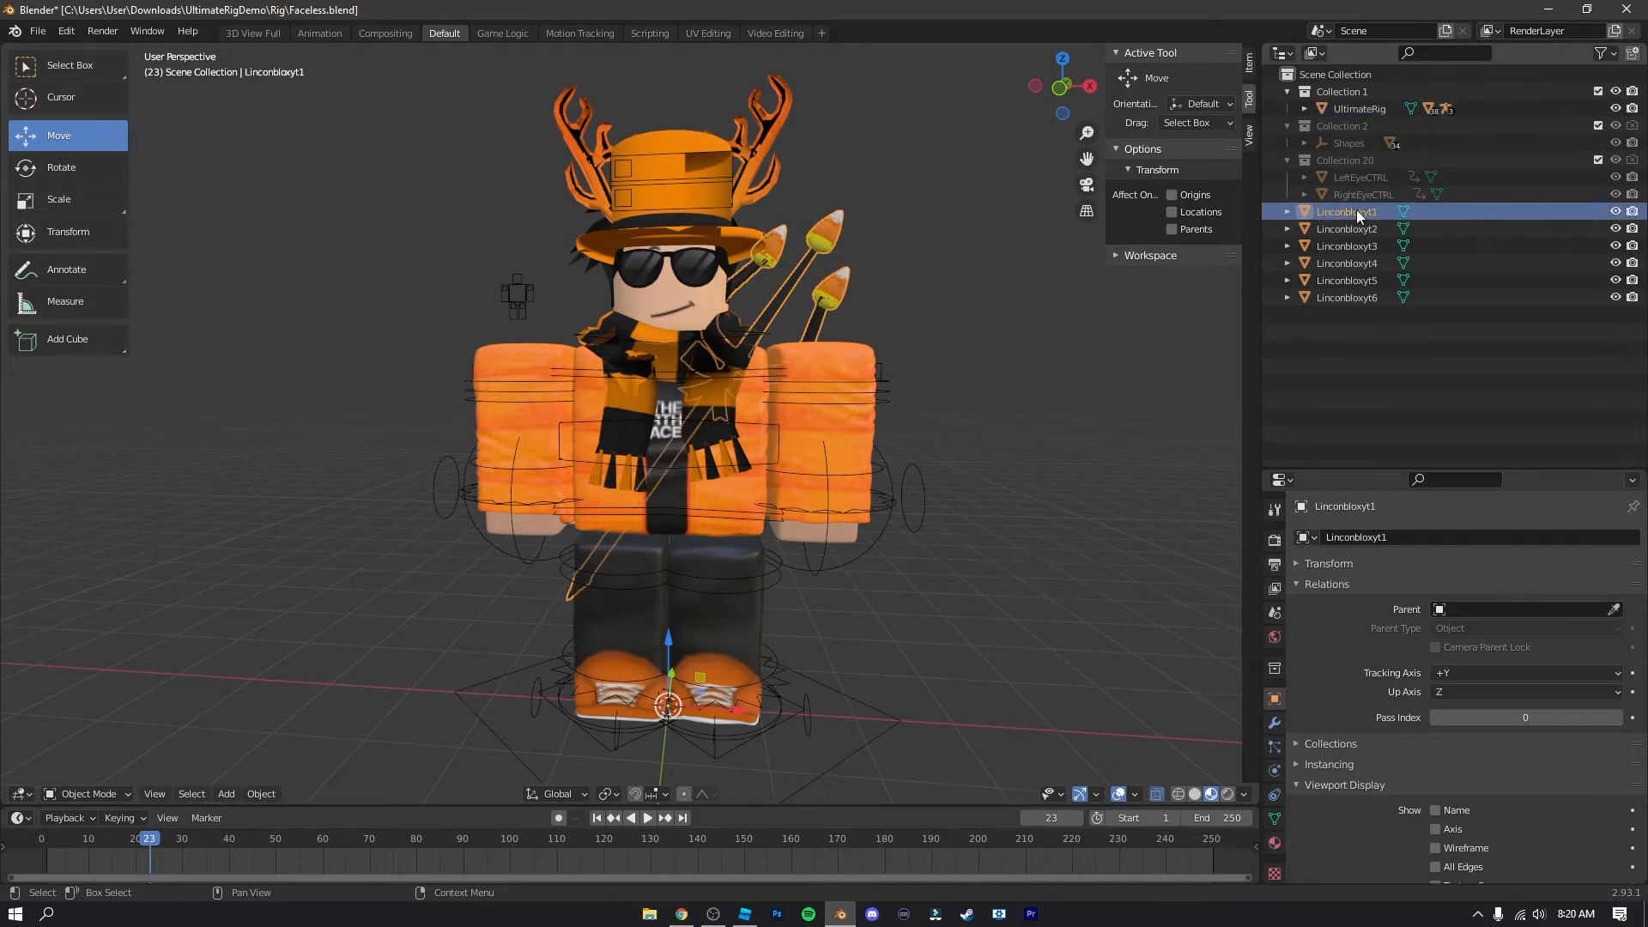
{"action": "left_click", "coordinate": [1353, 227]}
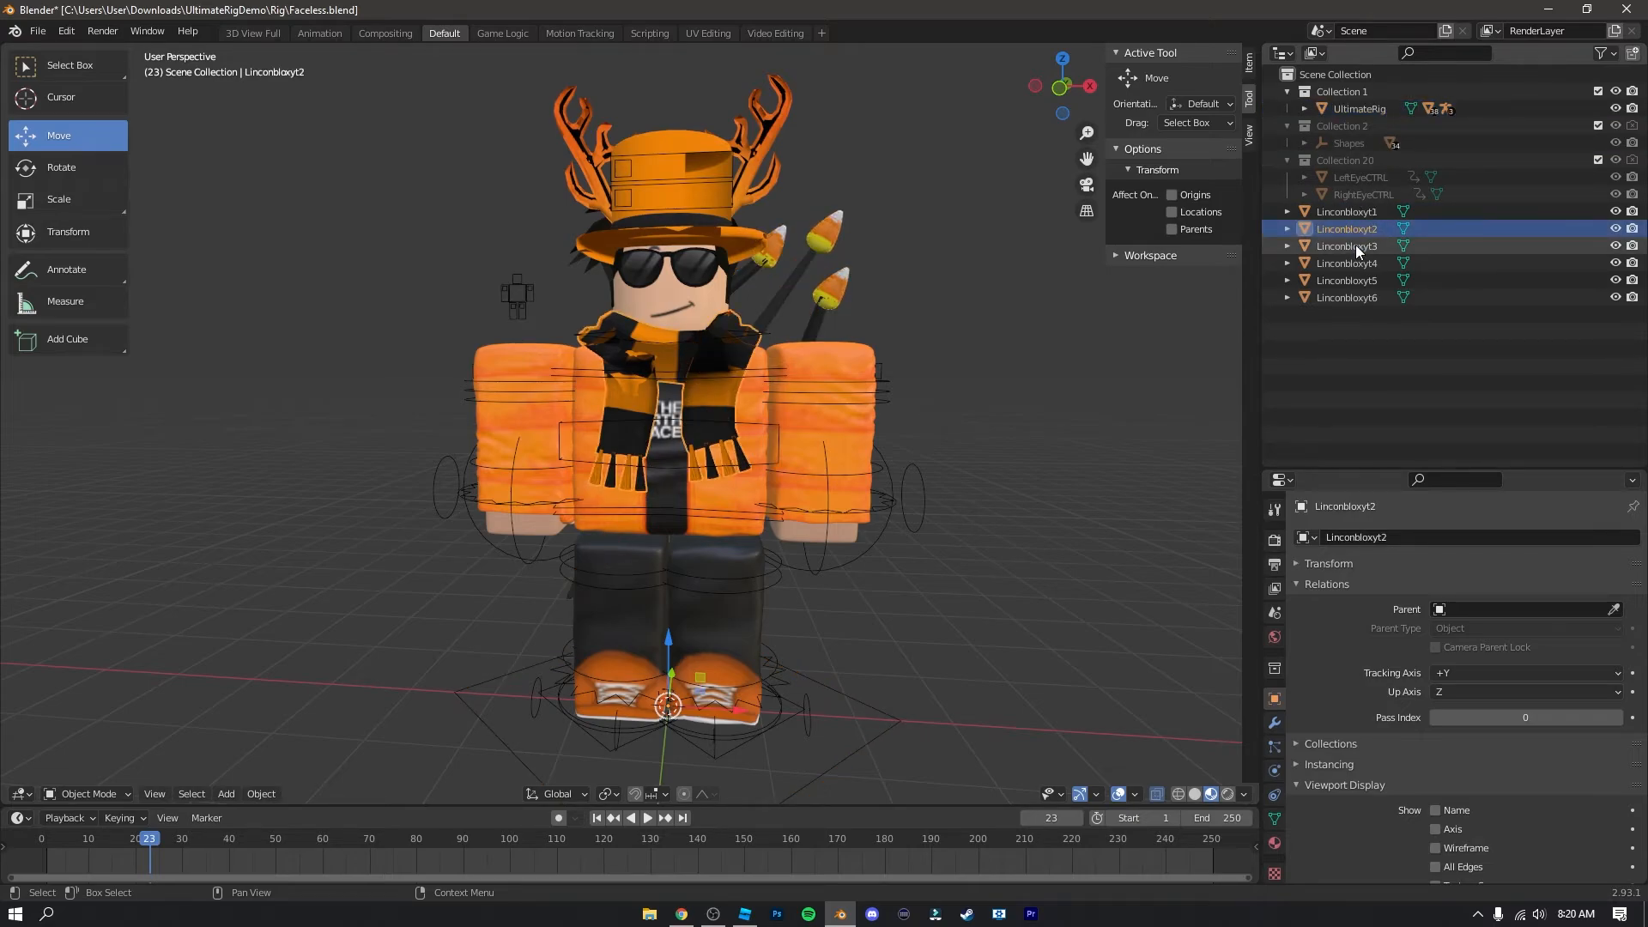
{"action": "left_click", "coordinate": [1353, 248]}
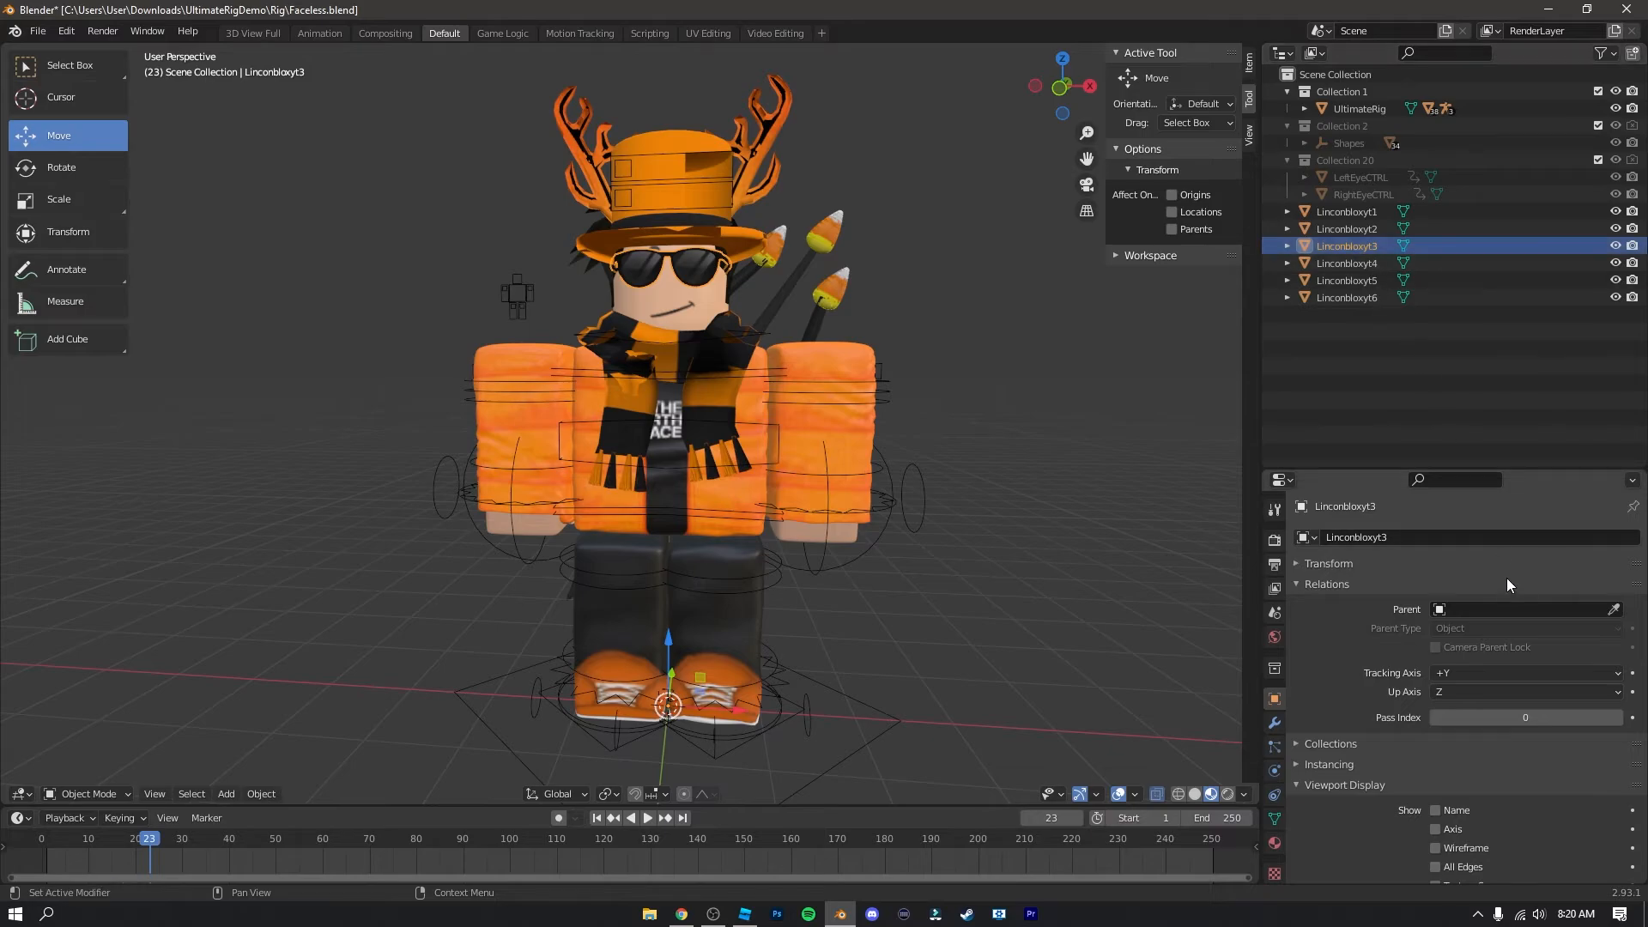
{"action": "left_click", "coordinate": [1492, 608]}
{"action": "type", "text": "H"}
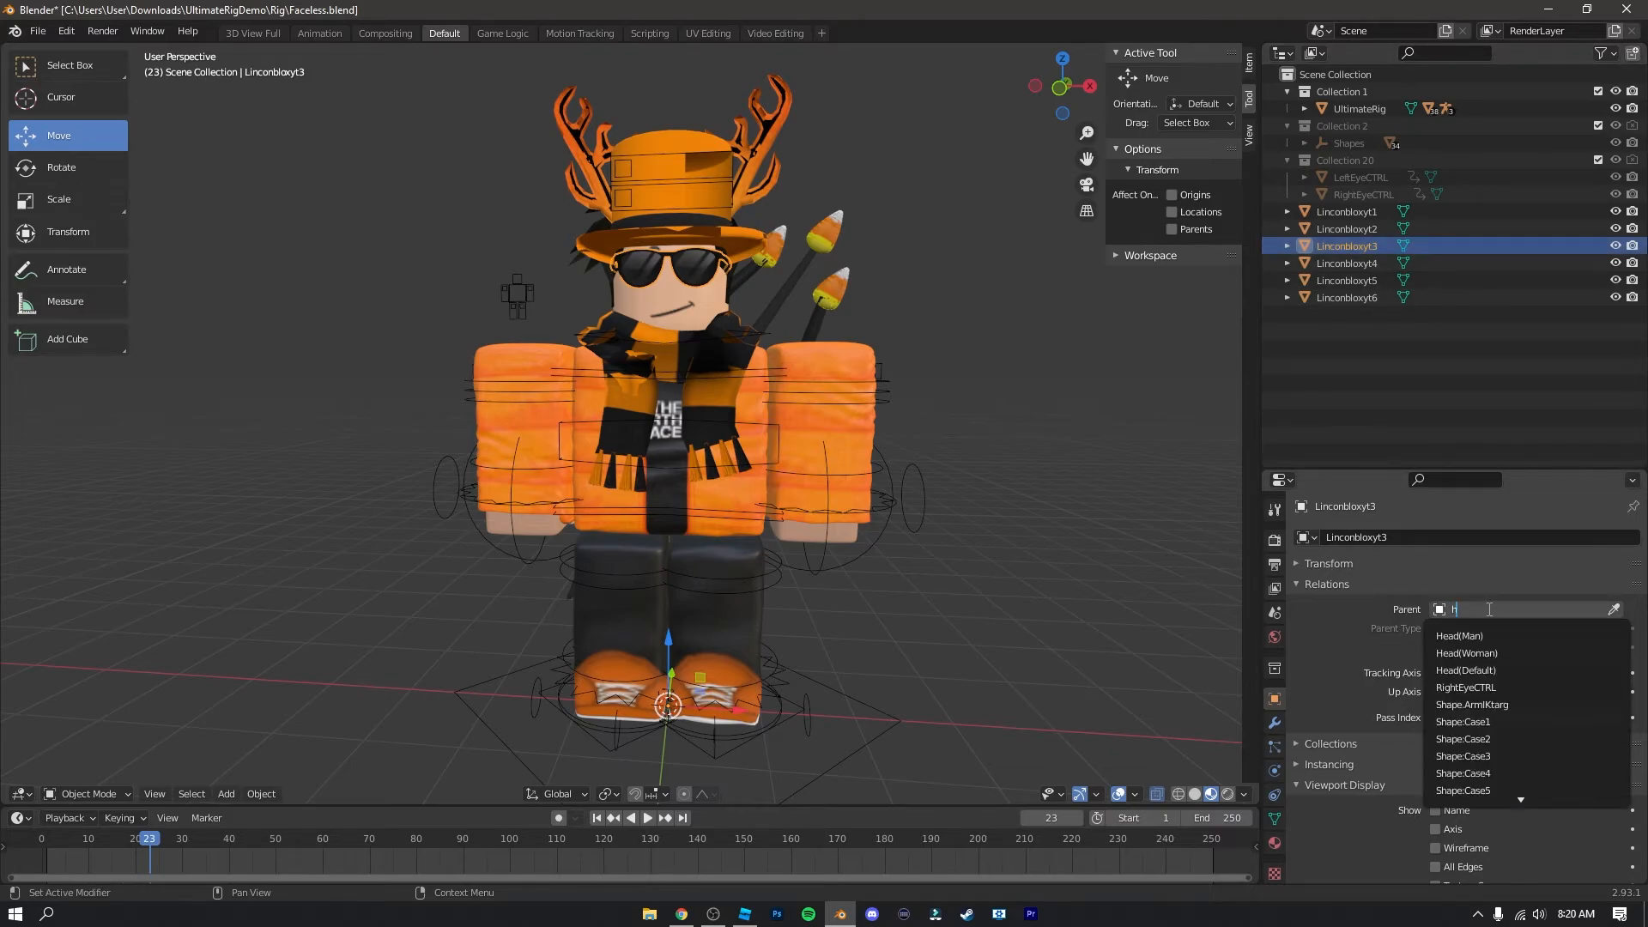
{"action": "left_click", "coordinate": [1485, 671]}
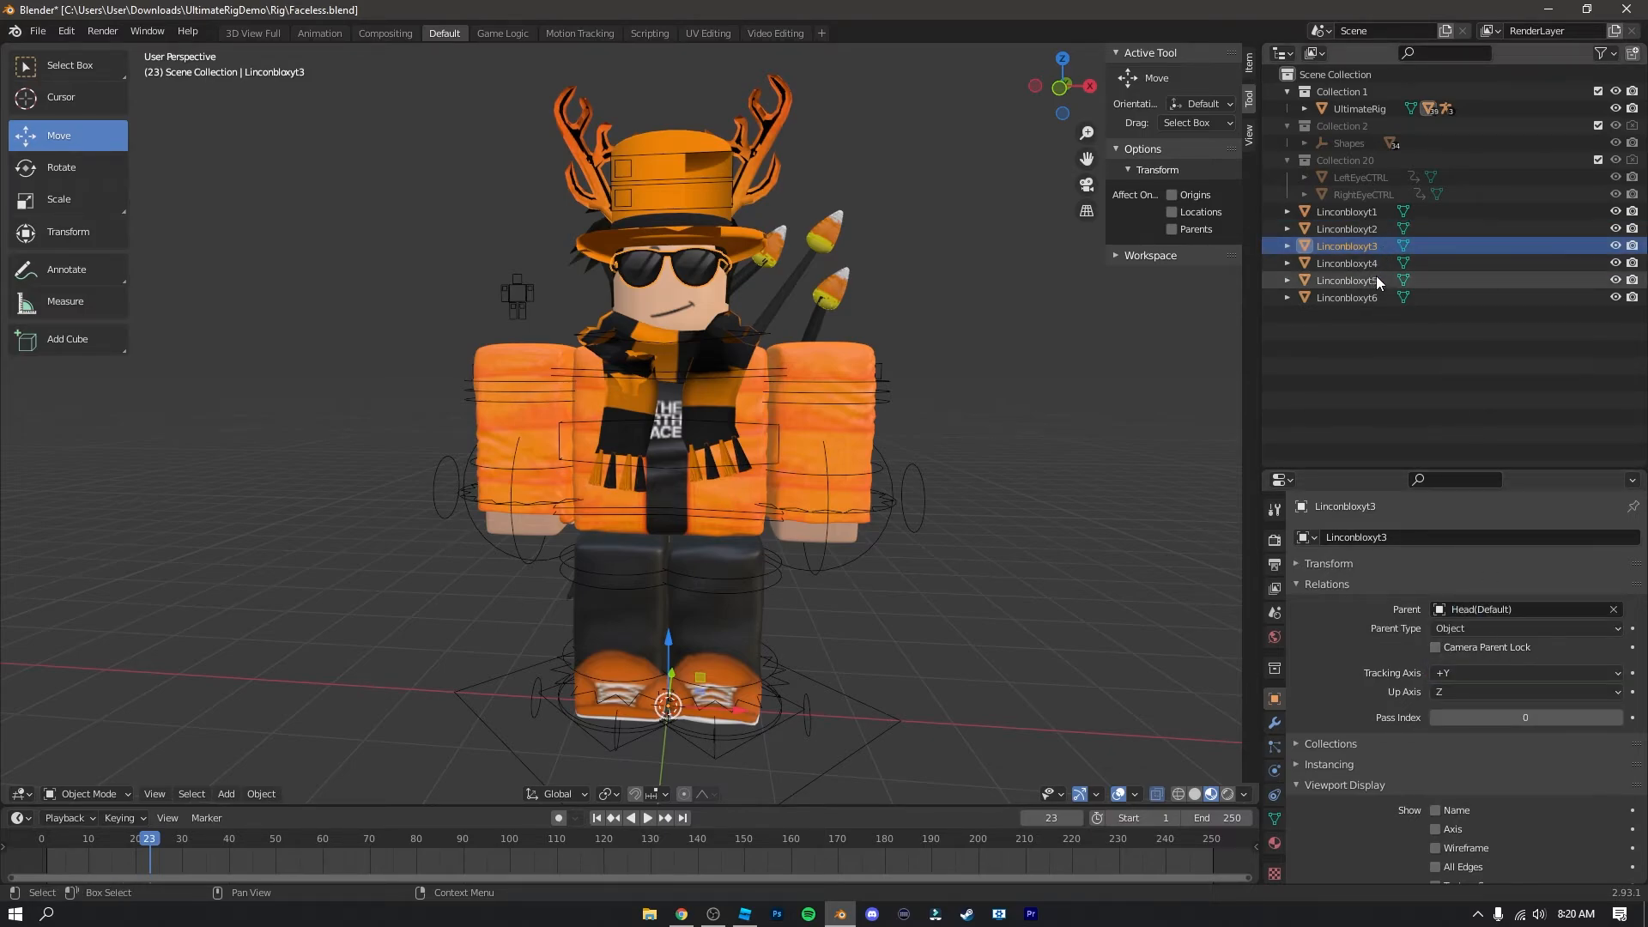
Step: Set Head(Default) as the parent of both the imported hair, object 4, and the antlers, object 5
{"action": "left_click", "coordinate": [1354, 264]}
{"action": "left_click", "coordinate": [1491, 609]}
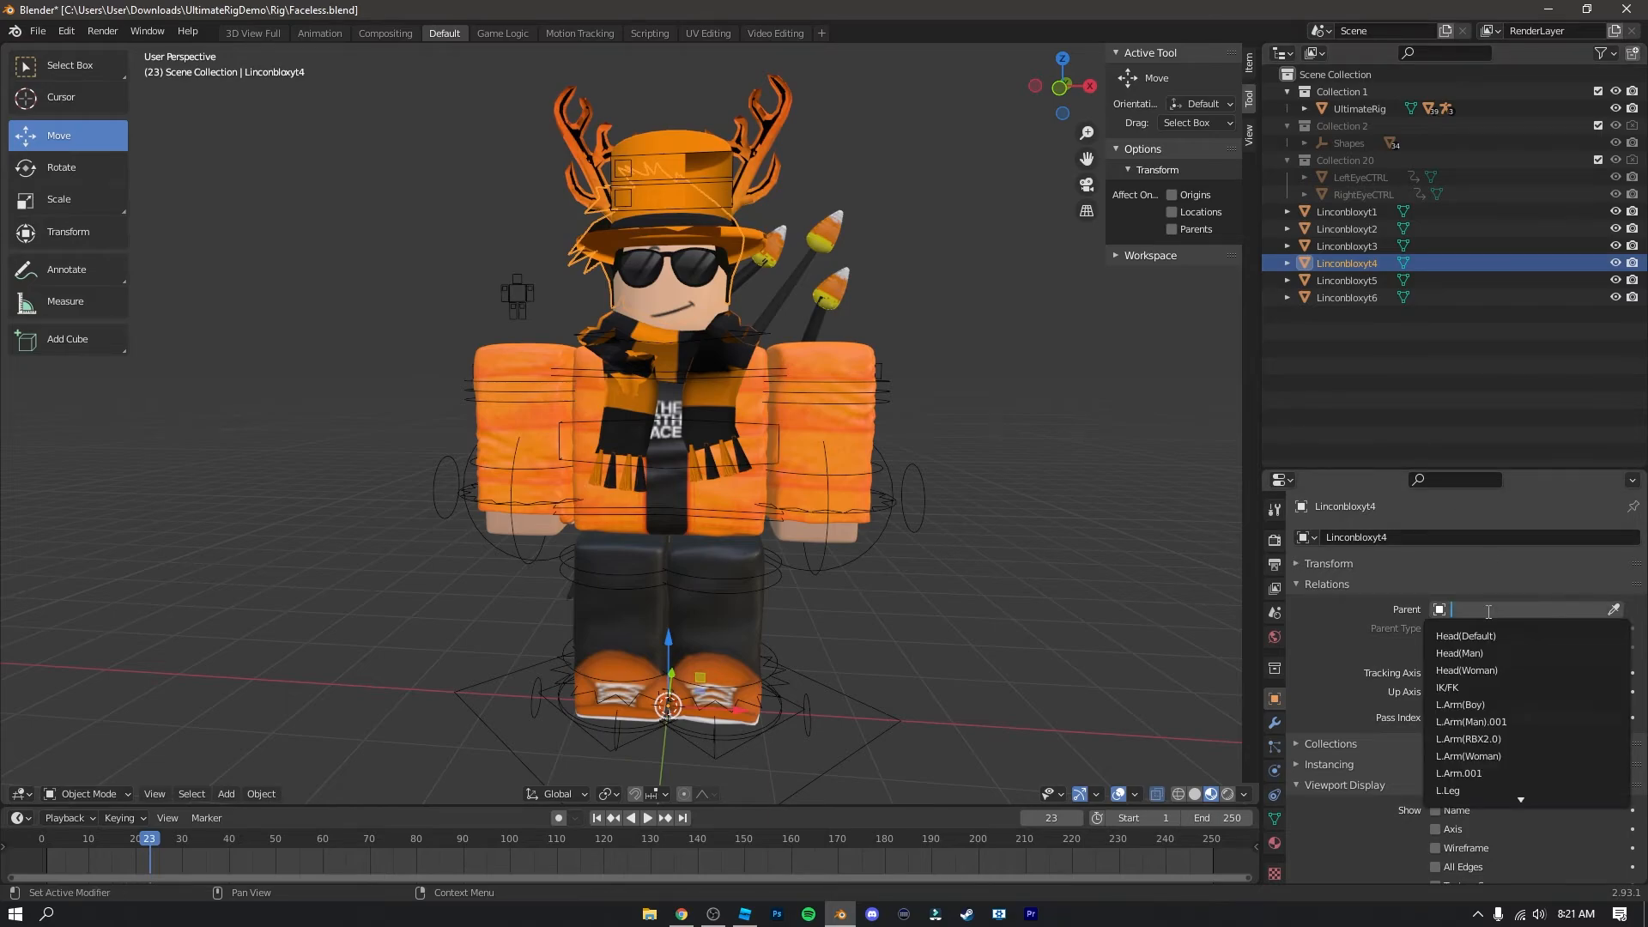
{"action": "left_click", "coordinate": [1477, 636]}
{"action": "left_click", "coordinate": [1352, 282]}
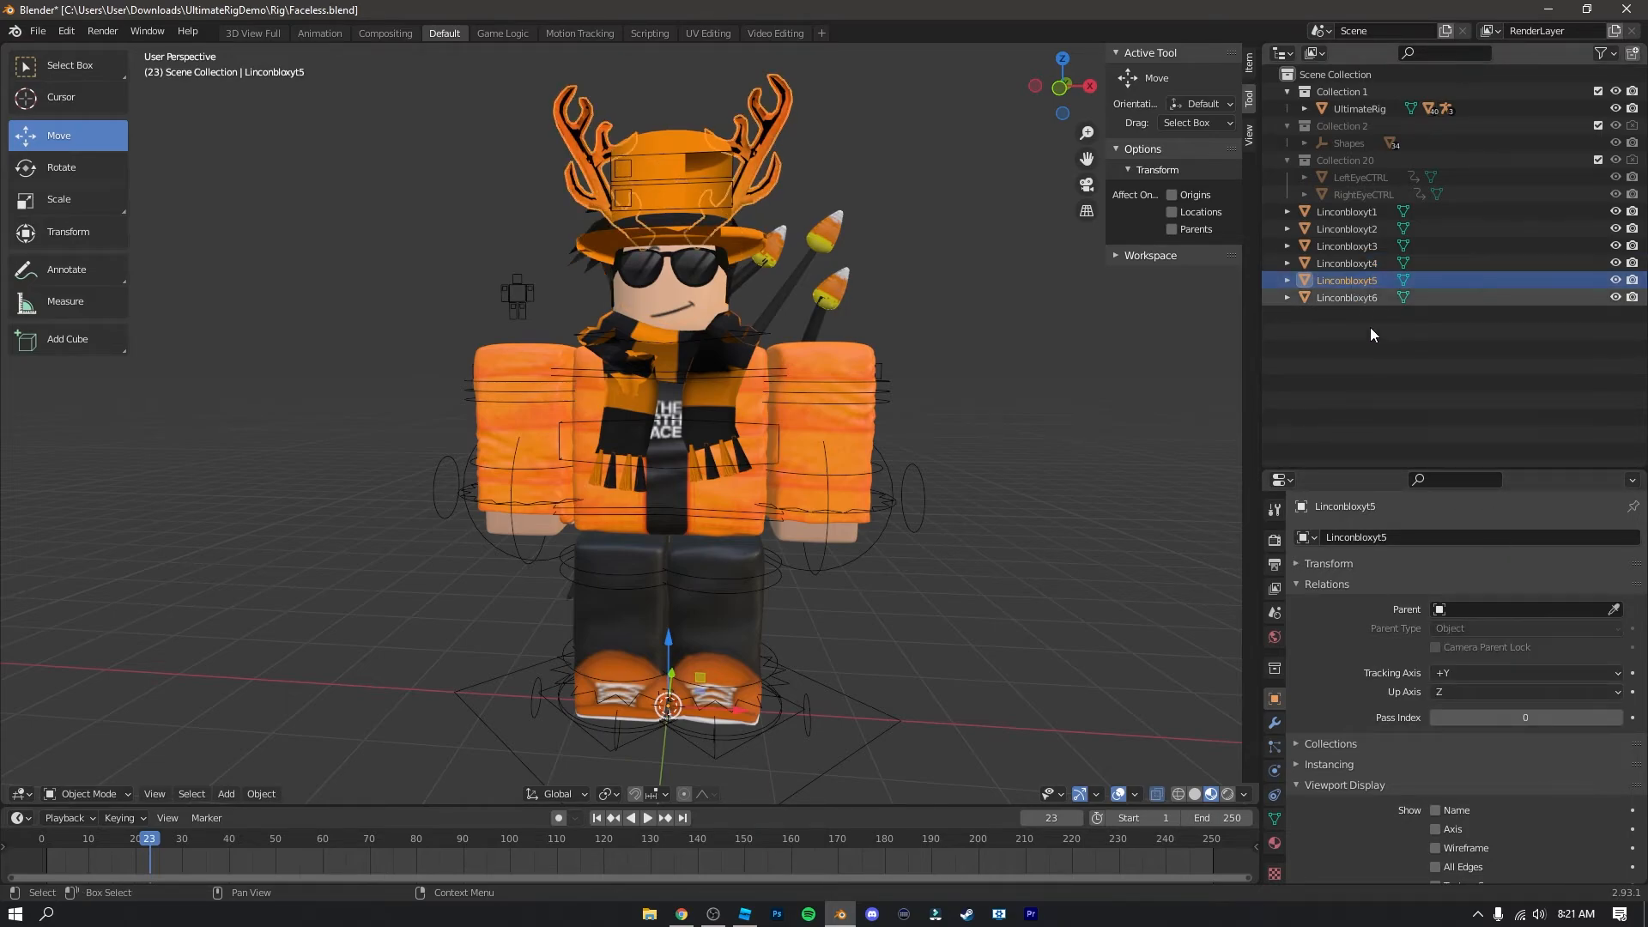
{"action": "left_click", "coordinate": [1491, 609]}
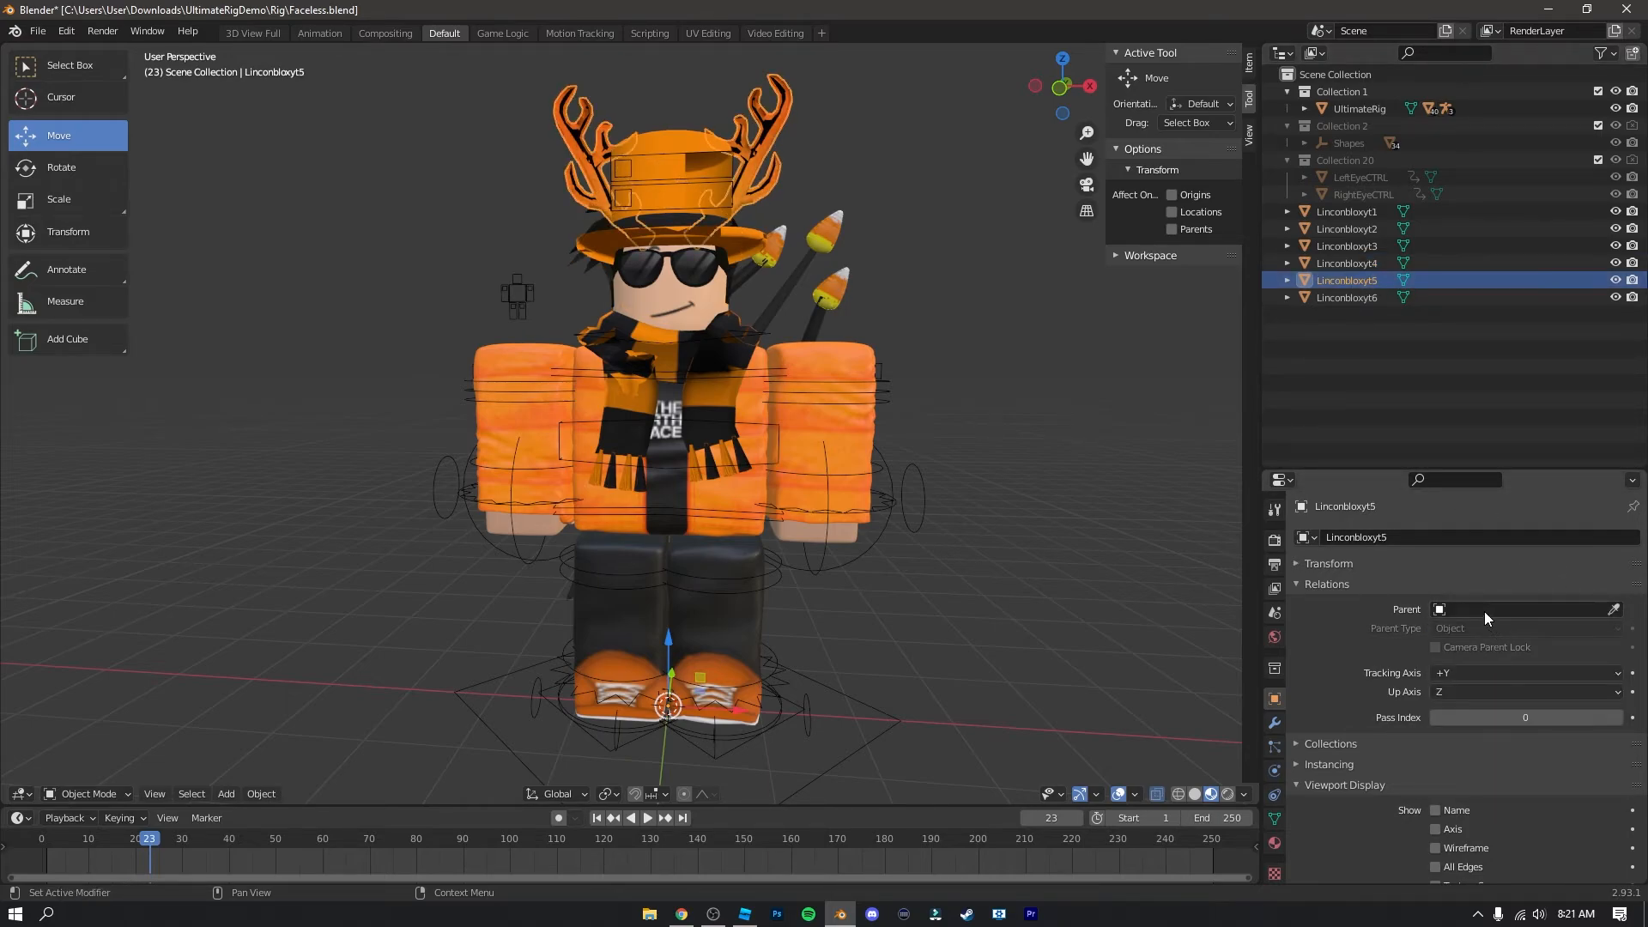
{"action": "left_click", "coordinate": [1490, 609]}
{"action": "left_click", "coordinate": [1477, 635]}
Step: Check the hat's parent, move UltimateRig to test that all head accessories follow it, and undo the move
{"action": "left_click", "coordinate": [1343, 297]}
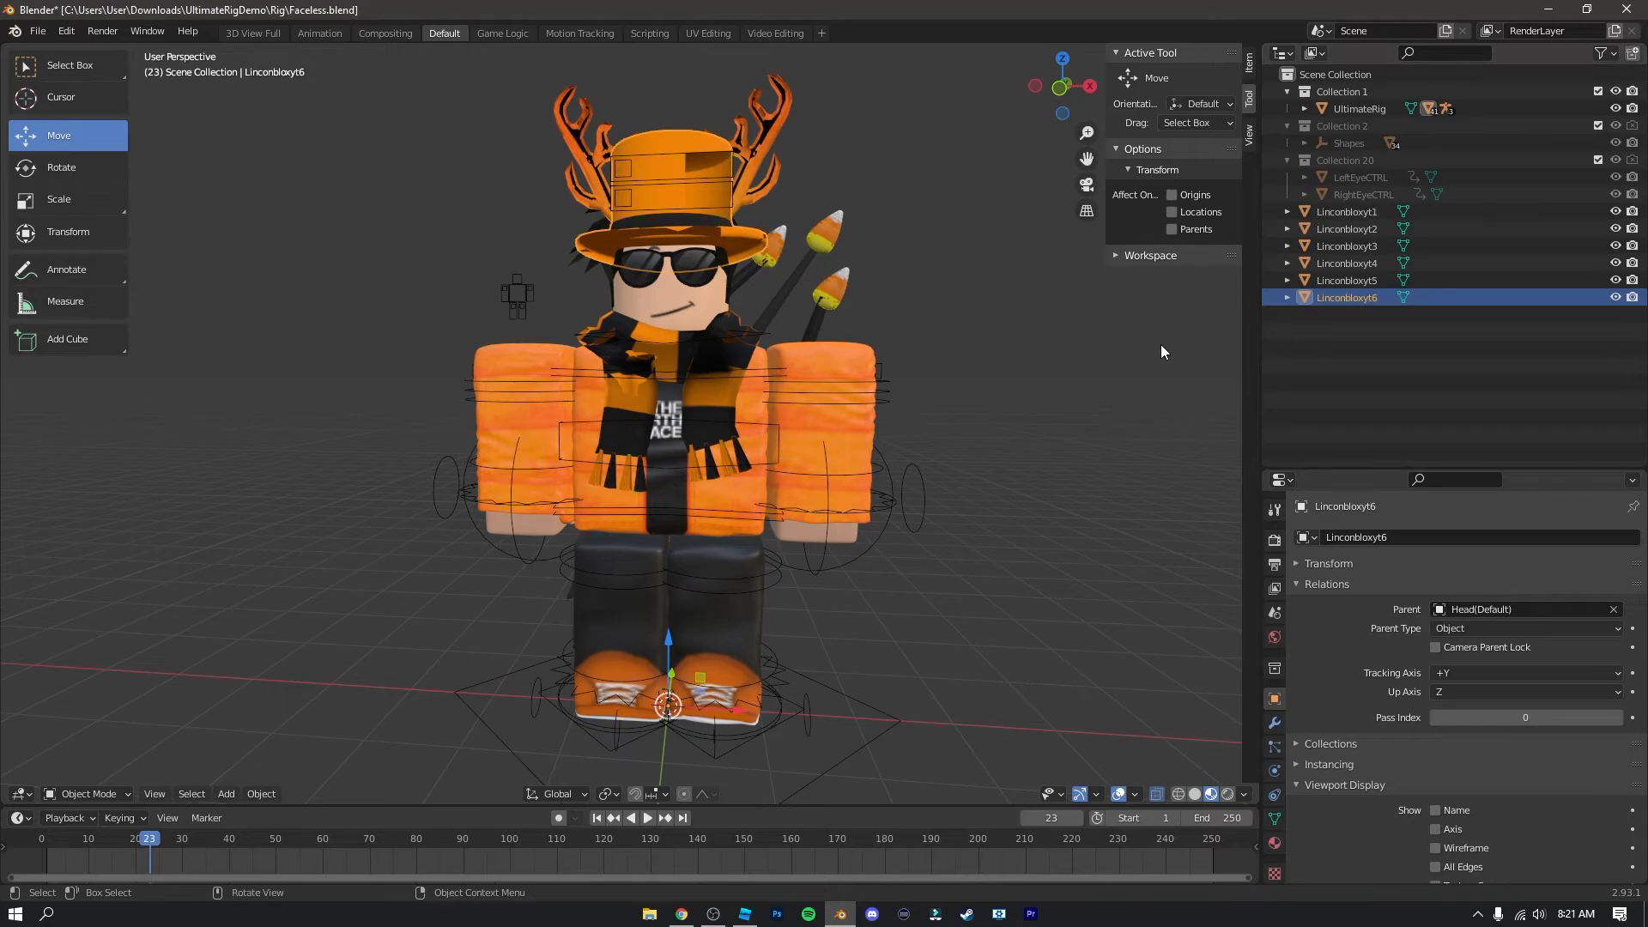
{"action": "left_click", "coordinate": [763, 732]}
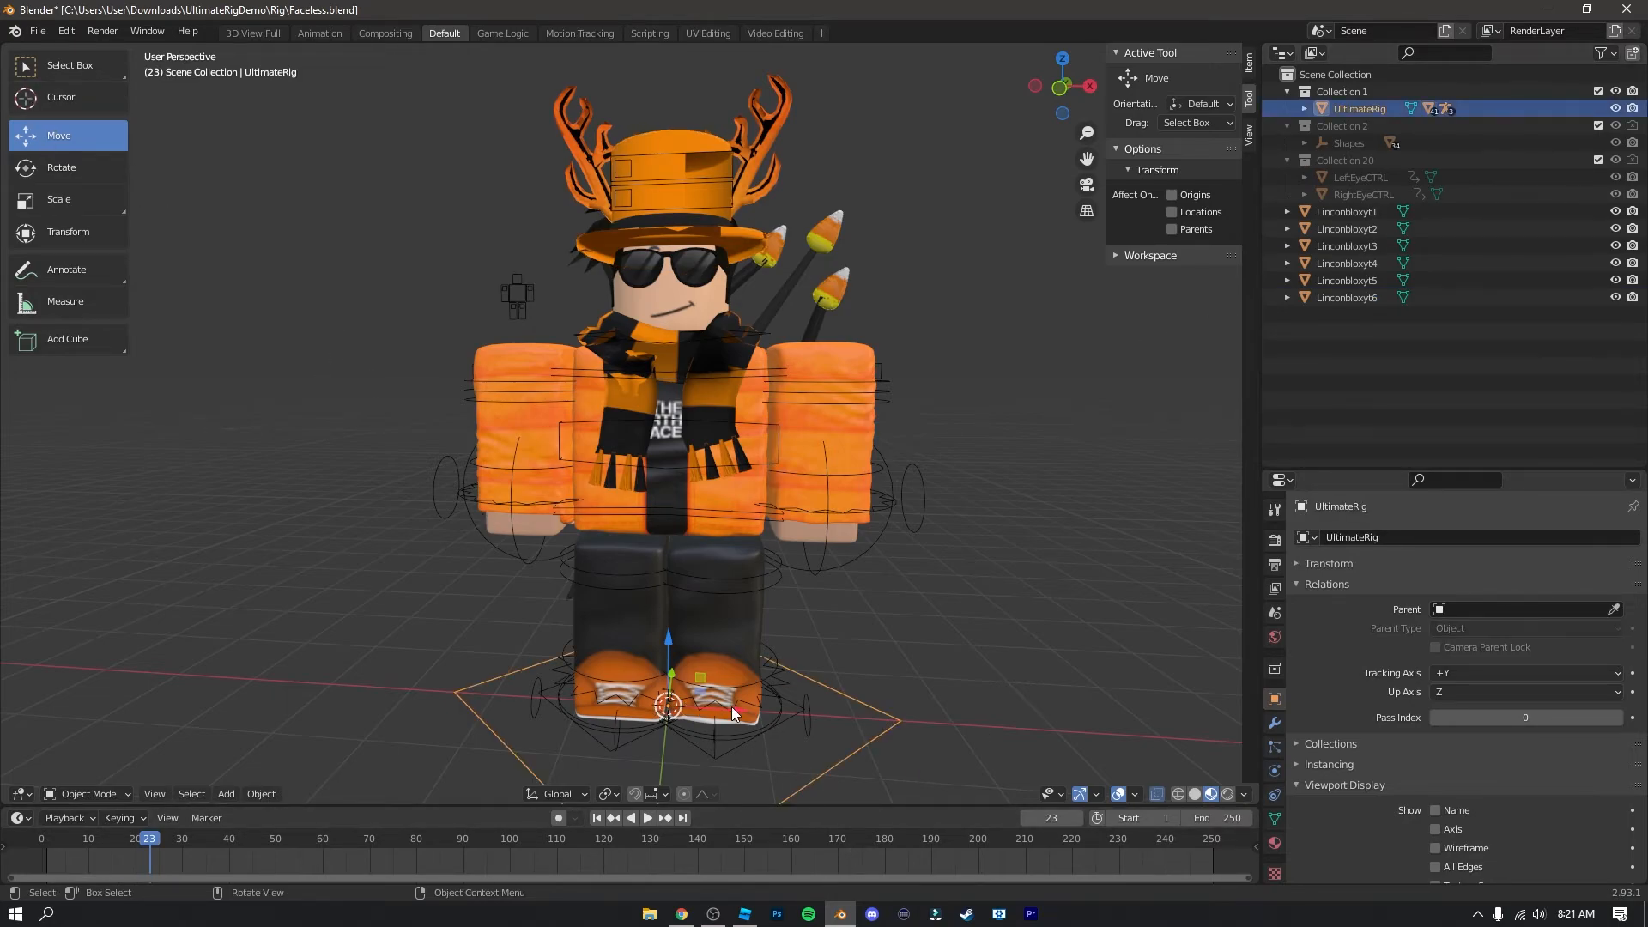
{"action": "left_click_drag", "start_coordinate": [732, 707], "coordinate": [549, 656]}
{"action": "key", "text": "ctrl+z"}
Step: Parent the candy corn accessory on the character's back, object 1, to the rig's Torso bone using the Bone option
{"action": "left_click", "coordinate": [1357, 213]}
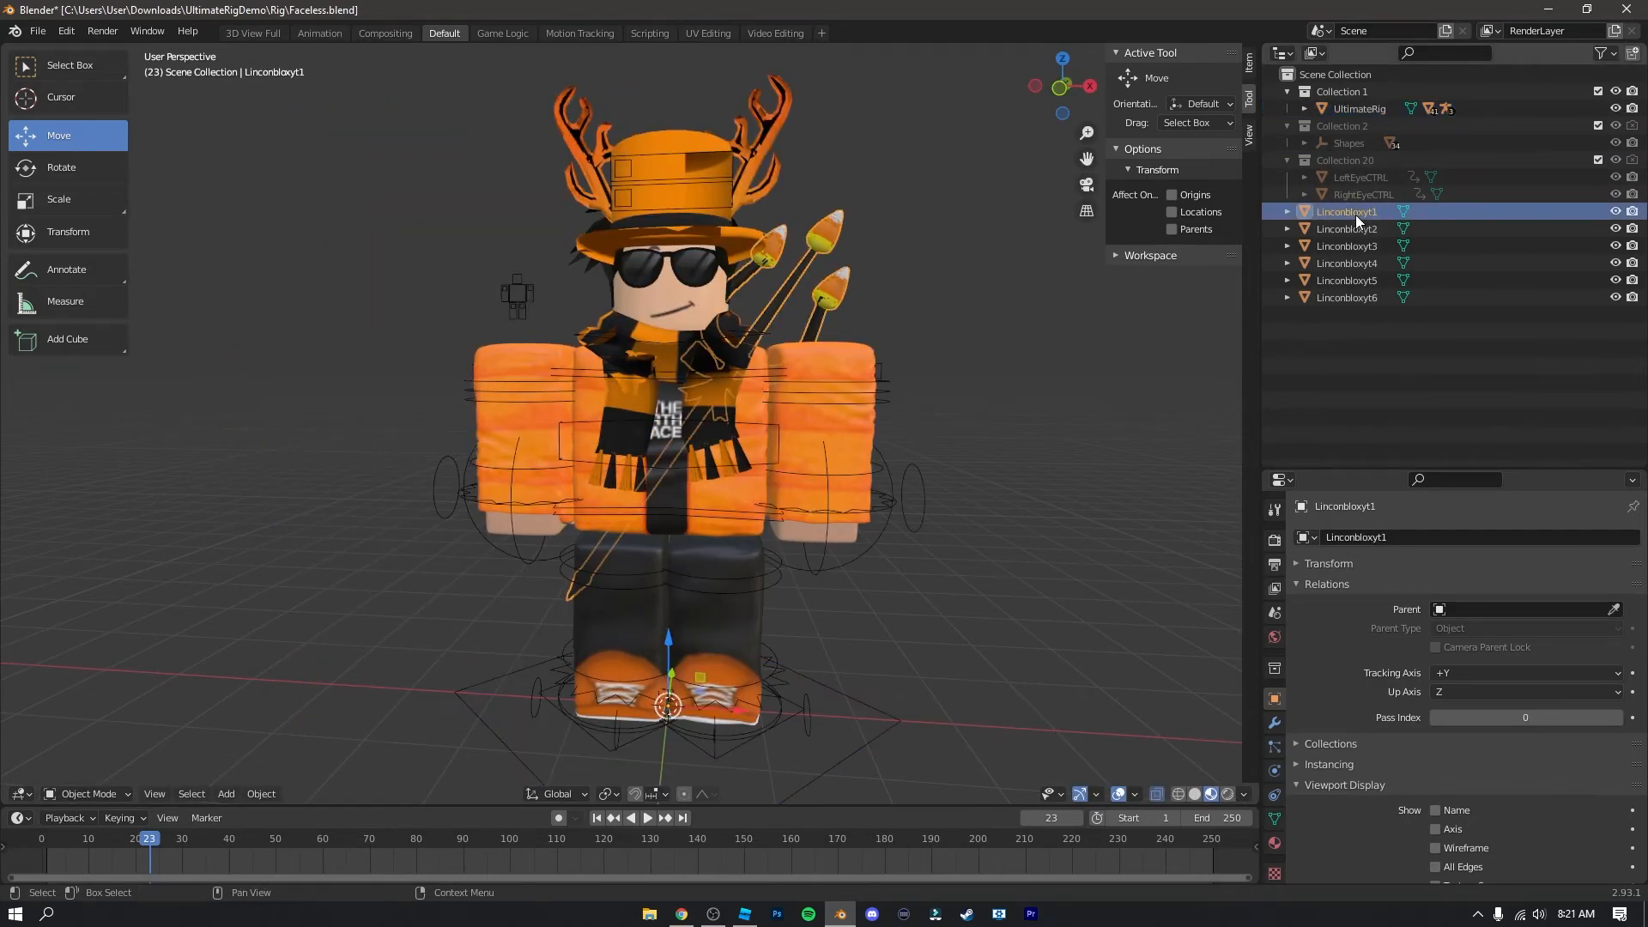
{"action": "middle_click_drag", "start_coordinate": [1100, 342], "coordinate": [1008, 353]}
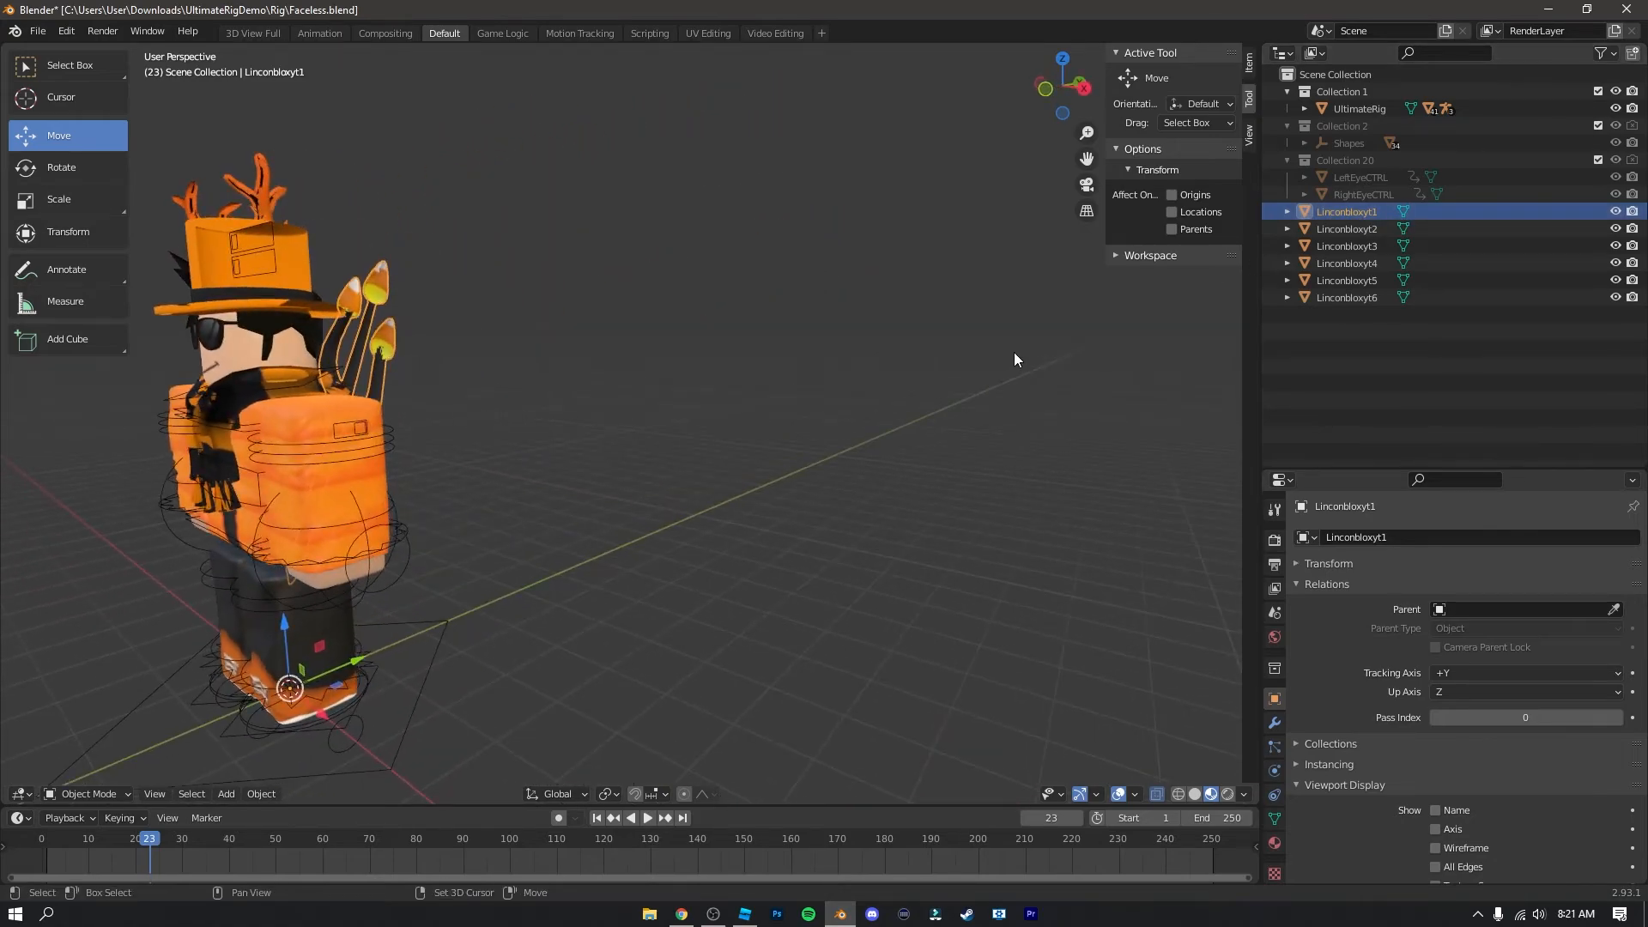
{"action": "key", "text": "shift+grave"}
{"action": "key", "text": "w"}
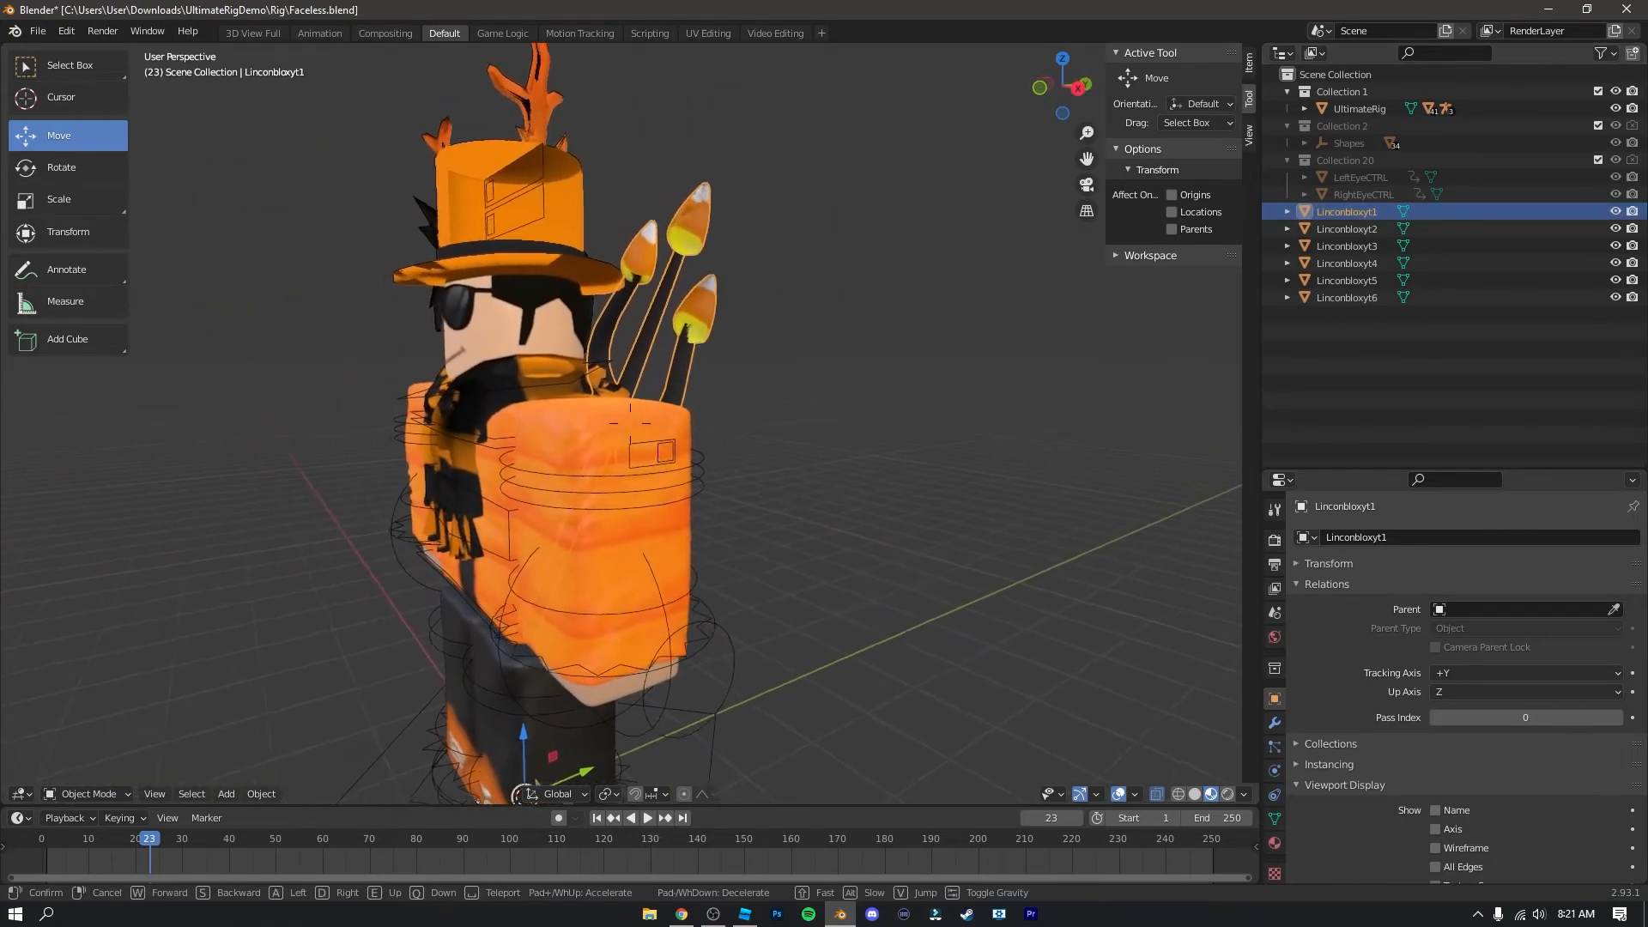
{"action": "left_click", "coordinate": [693, 491]}
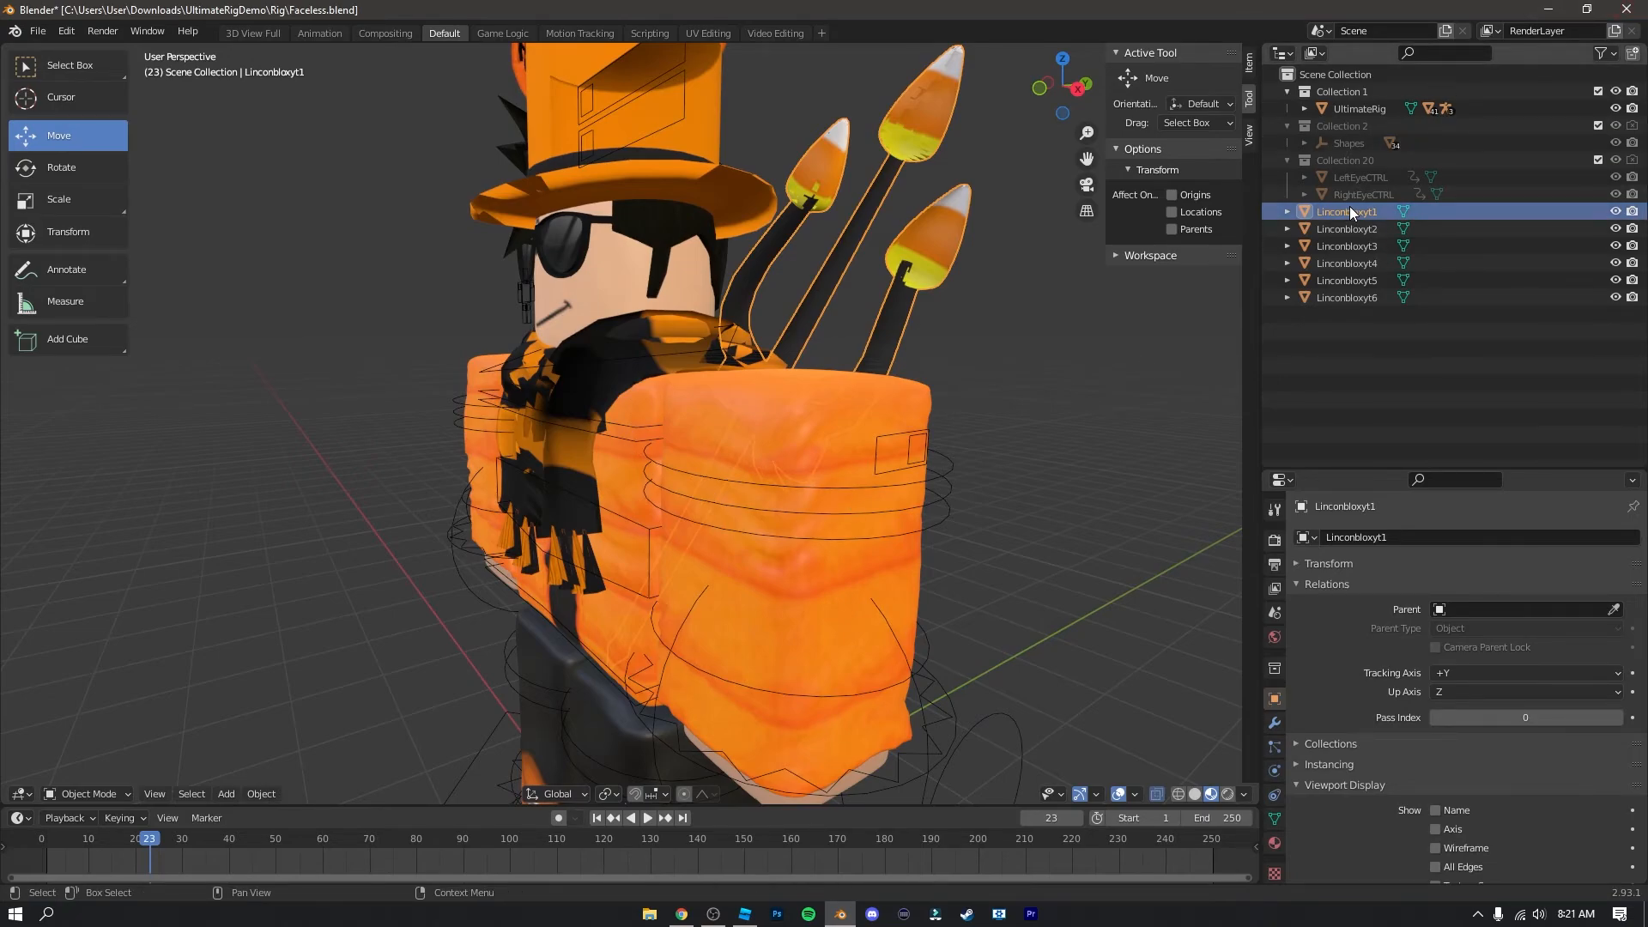
{"action": "left_click", "coordinate": [623, 517], "text": "shift"}
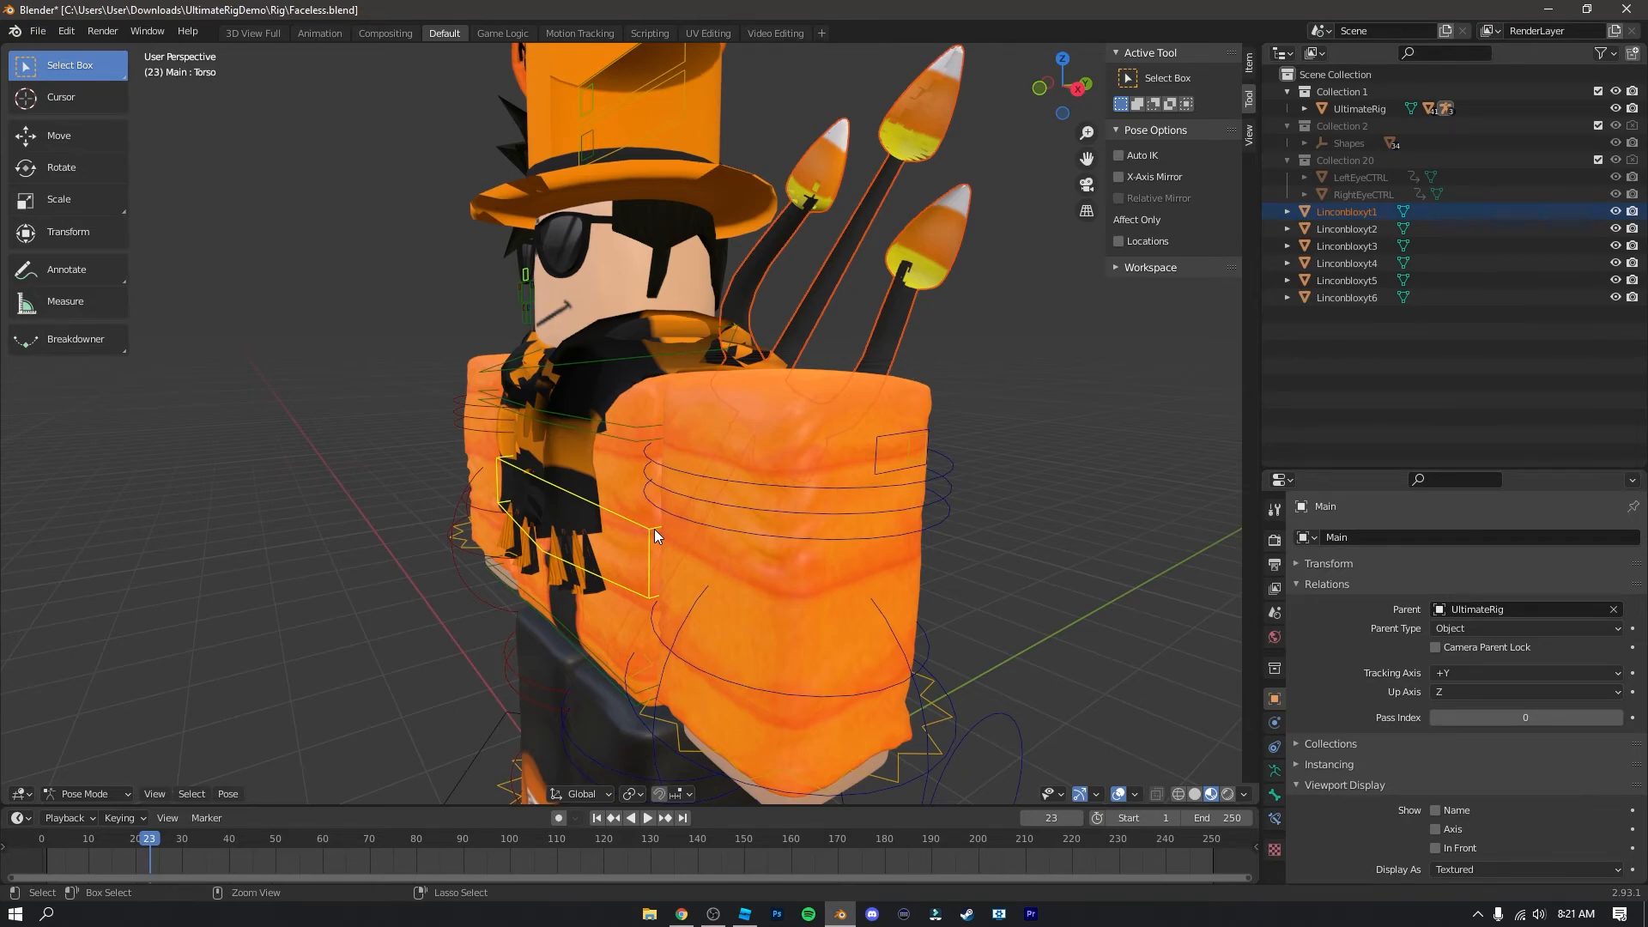
{"action": "key", "text": "ctrl+p"}
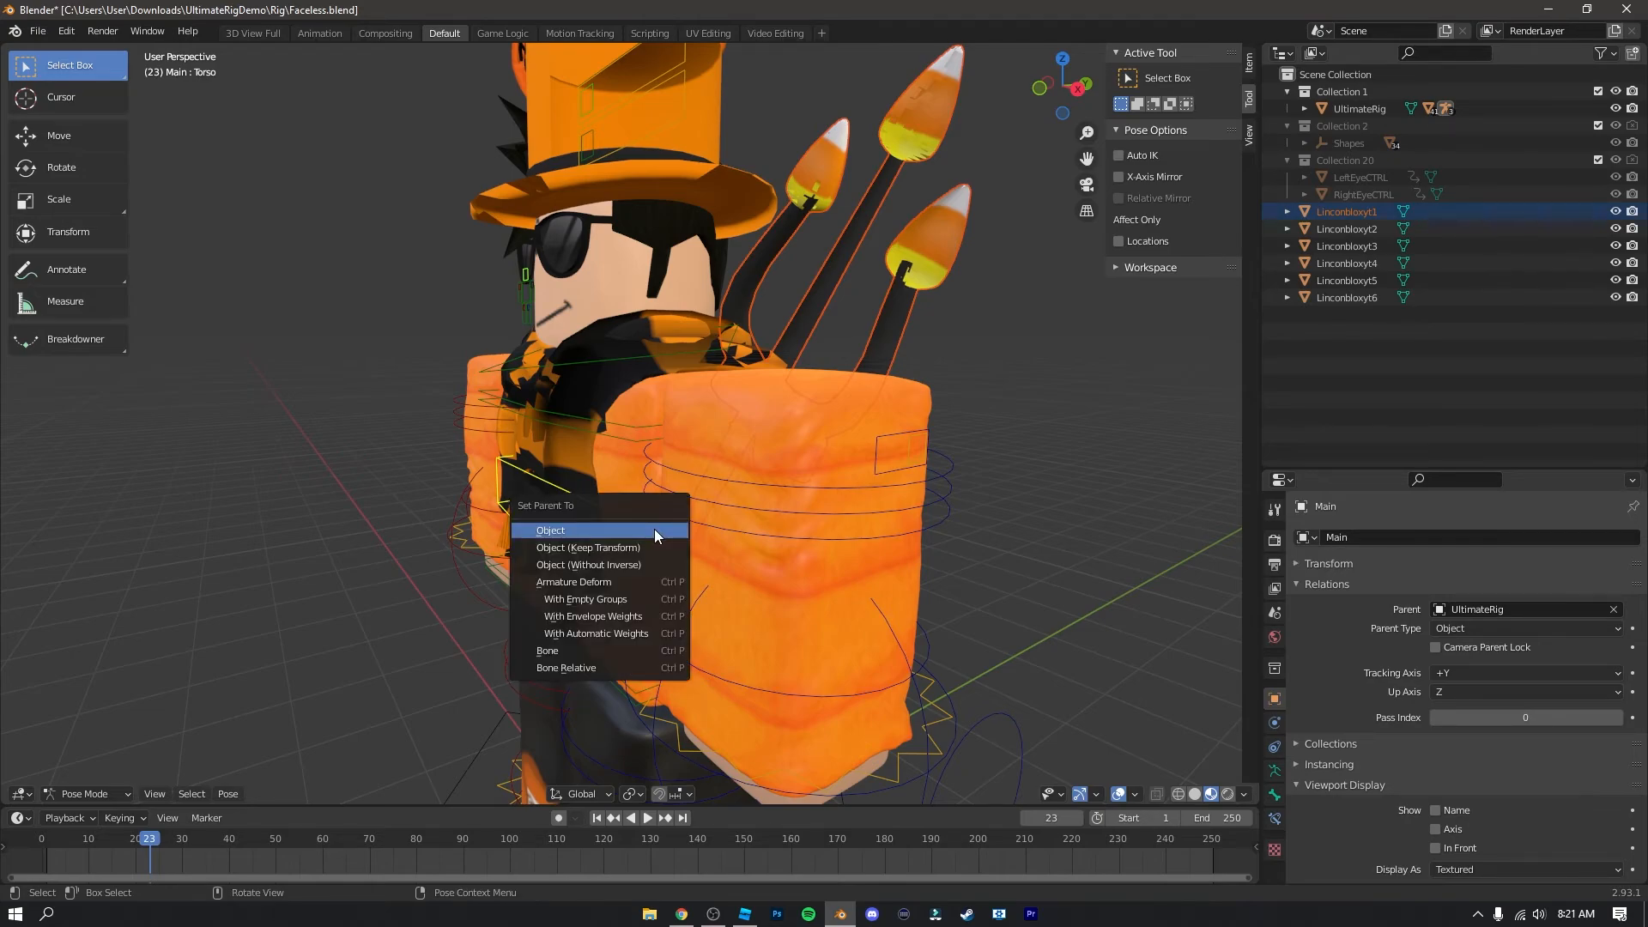
{"action": "left_click", "coordinate": [575, 651]}
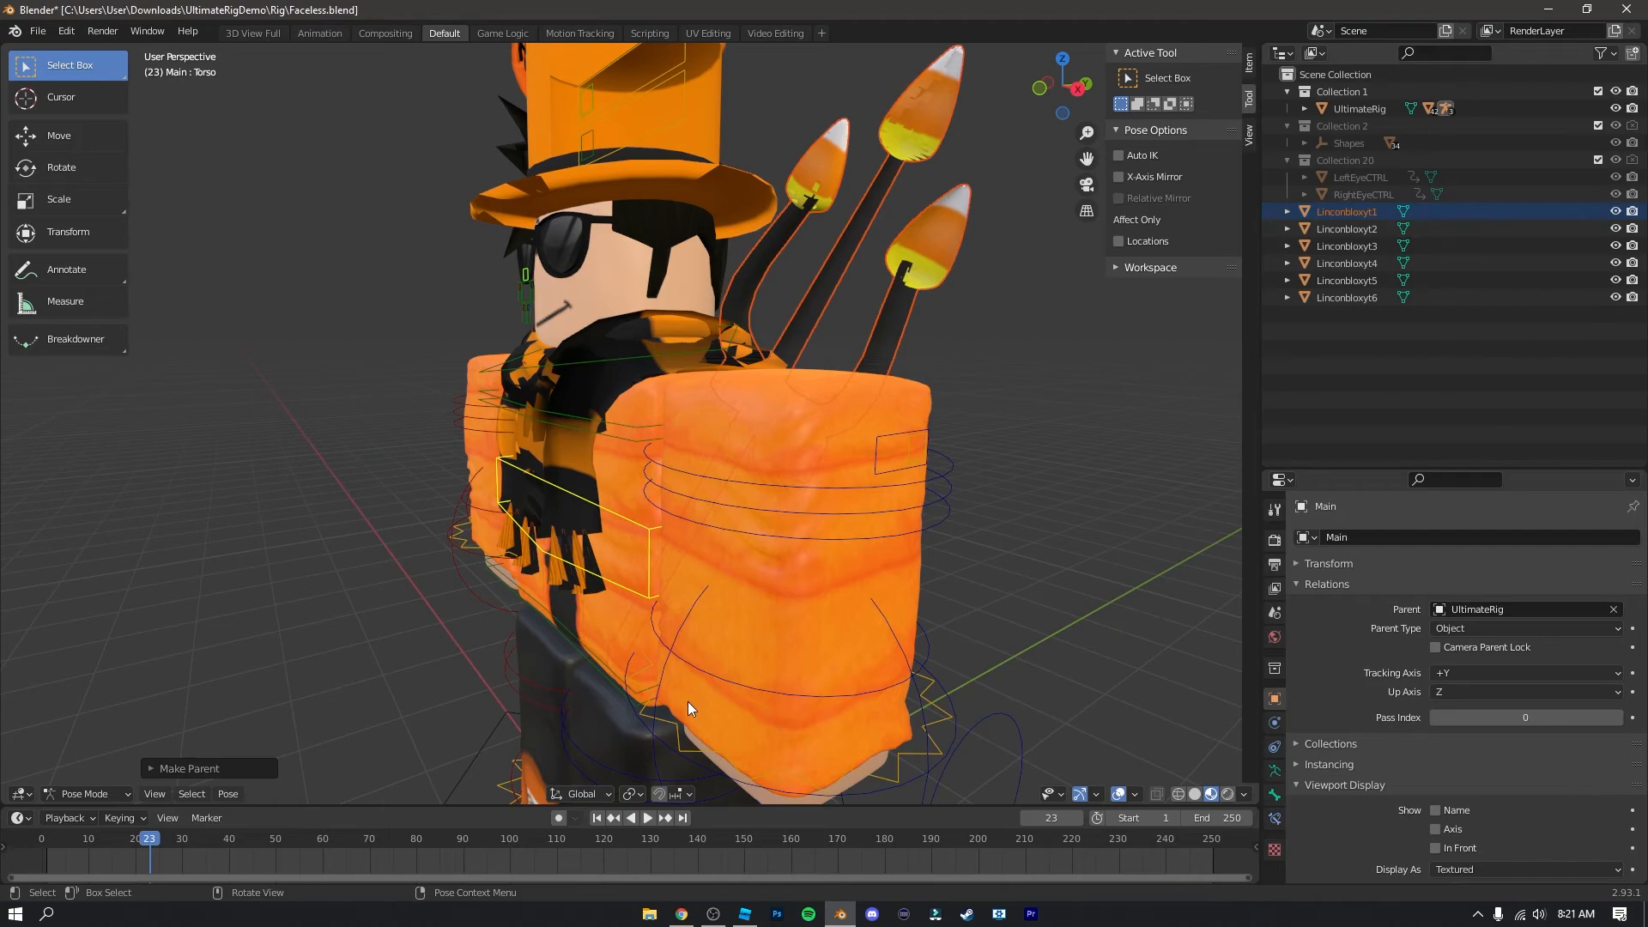
Step: Move UltimateRig to test whether the candy corn back accessory follows it, and undo the move
{"action": "left_click", "coordinate": [1087, 432]}
{"action": "middle_click_drag", "start_coordinate": [1087, 432], "coordinate": [1107, 432]}
{"action": "middle_click_drag", "start_coordinate": [560, 390], "coordinate": [548, 391]}
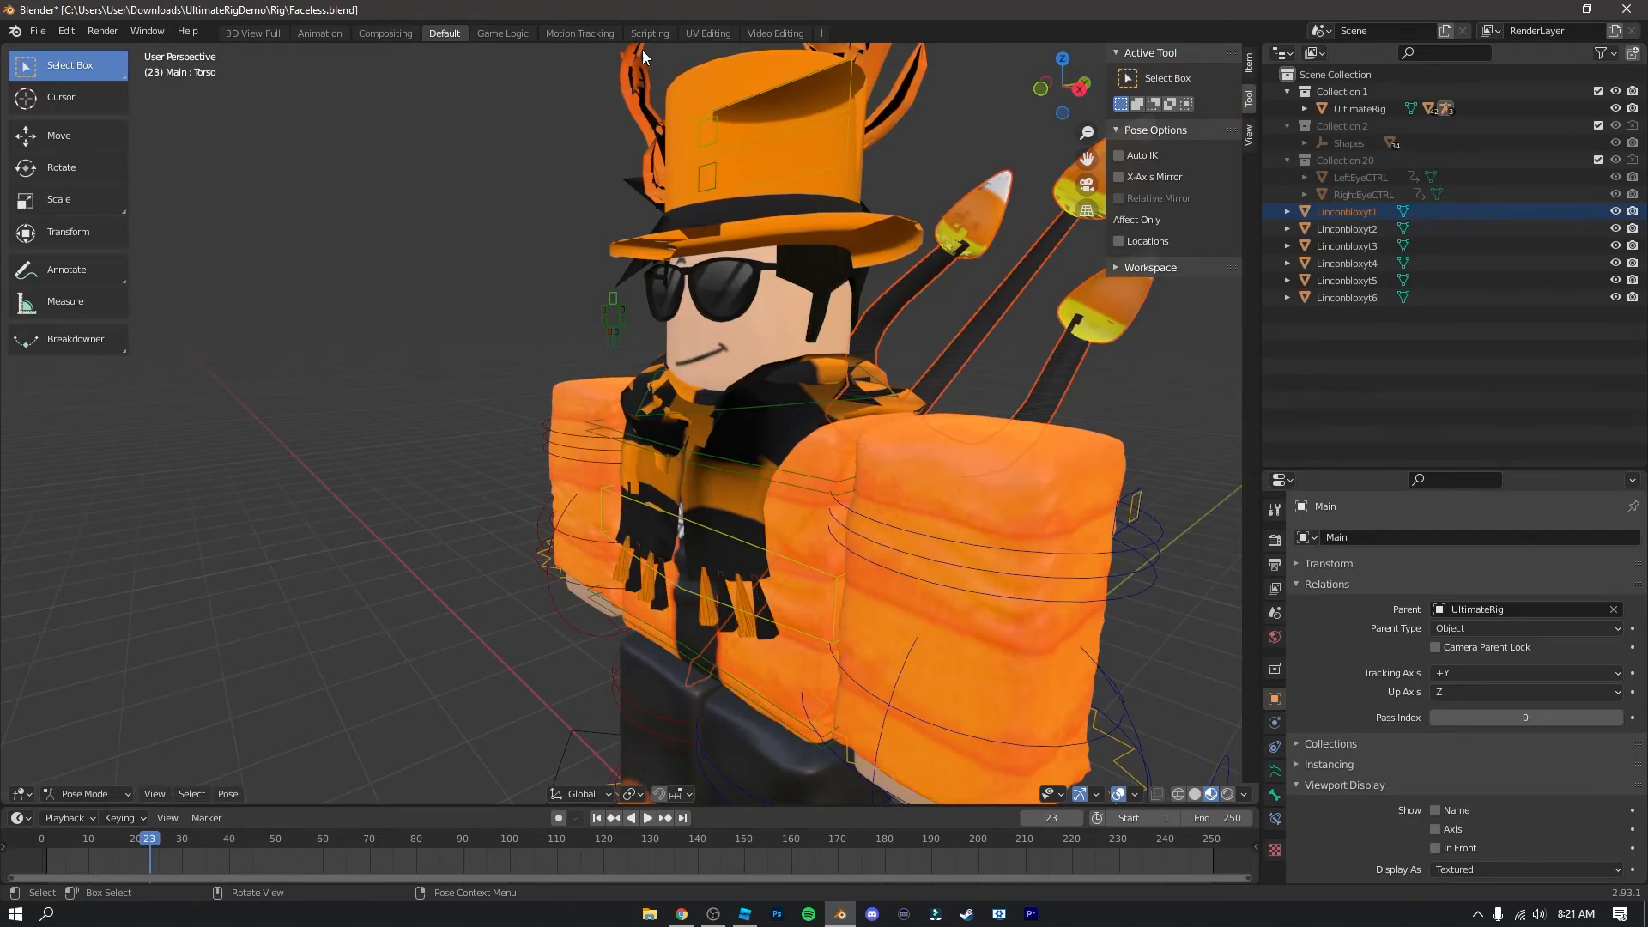
{"action": "left_click", "coordinate": [712, 77]}
{"action": "middle_click_drag", "start_coordinate": [929, 223], "coordinate": [986, 223]}
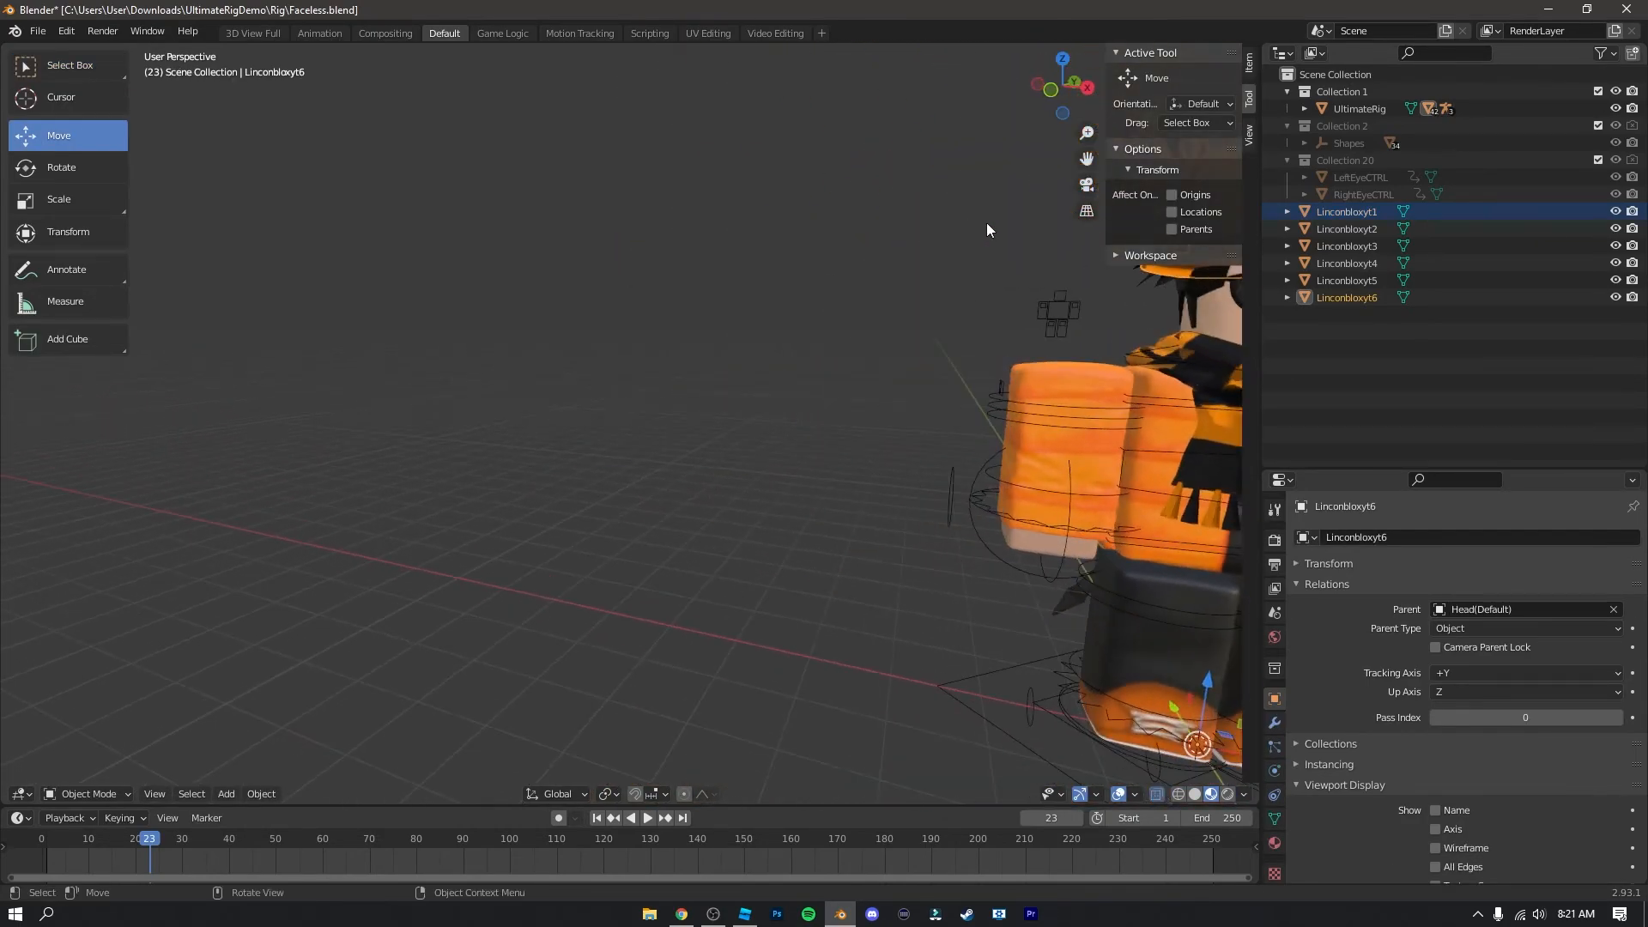
{"action": "left_click", "coordinate": [1033, 751]}
{"action": "middle_click_drag", "start_coordinate": [1034, 750], "coordinate": [994, 730]}
{"action": "left_click_drag", "start_coordinate": [1148, 720], "coordinate": [743, 642]}
{"action": "key", "text": "ctrl+z"}
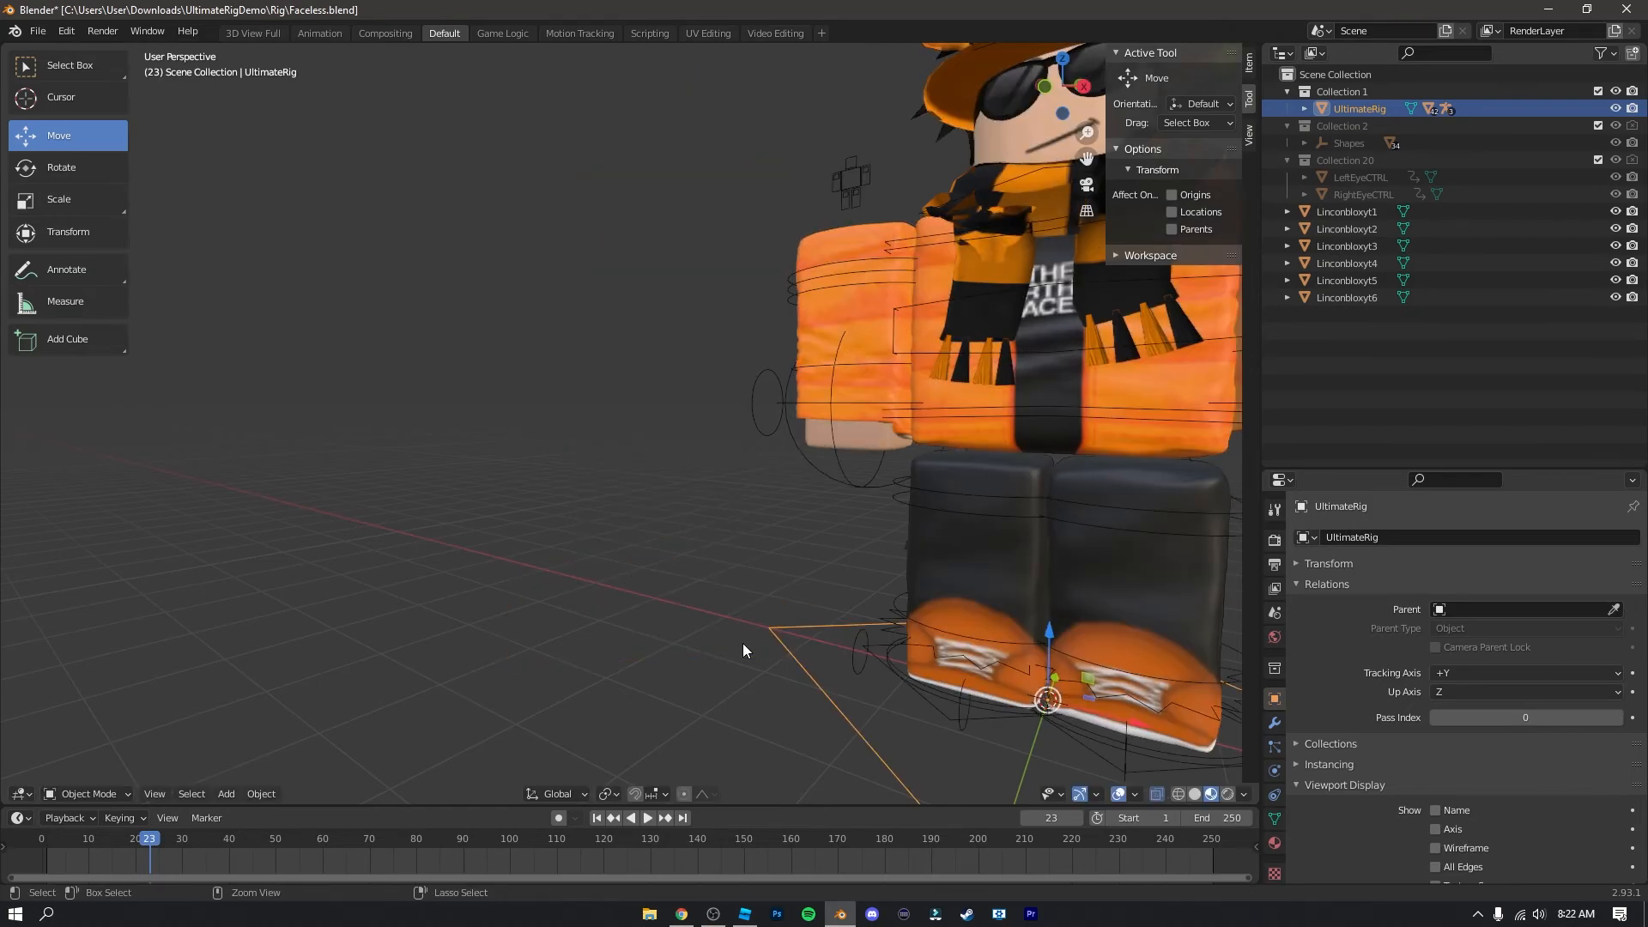
Step: Parent the scarf, object 2, to the rig's UpperTorso bone using the Bone option
{"action": "scroll", "coordinate": [805, 633], "scroll_direction": "down", "scroll_amount": 3}
{"action": "middle_click_drag", "start_coordinate": [806, 633], "coordinate": [789, 646]}
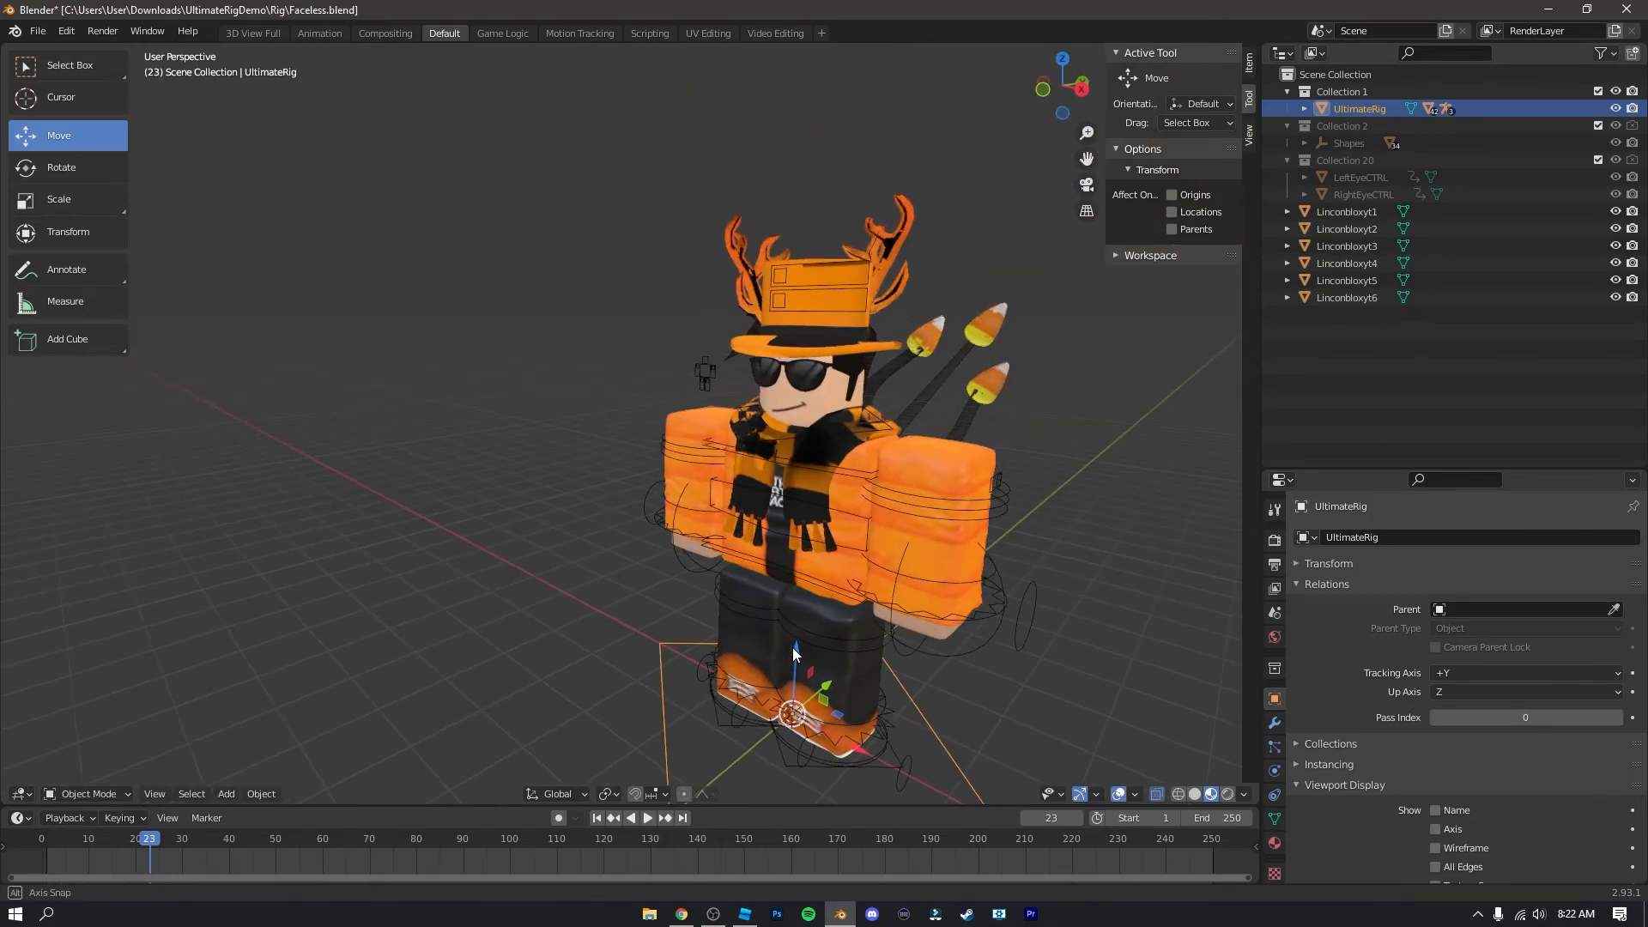
{"action": "scroll", "coordinate": [912, 592], "scroll_direction": "up", "scroll_amount": 3}
{"action": "middle_click_drag", "start_coordinate": [912, 593], "coordinate": [898, 590]}
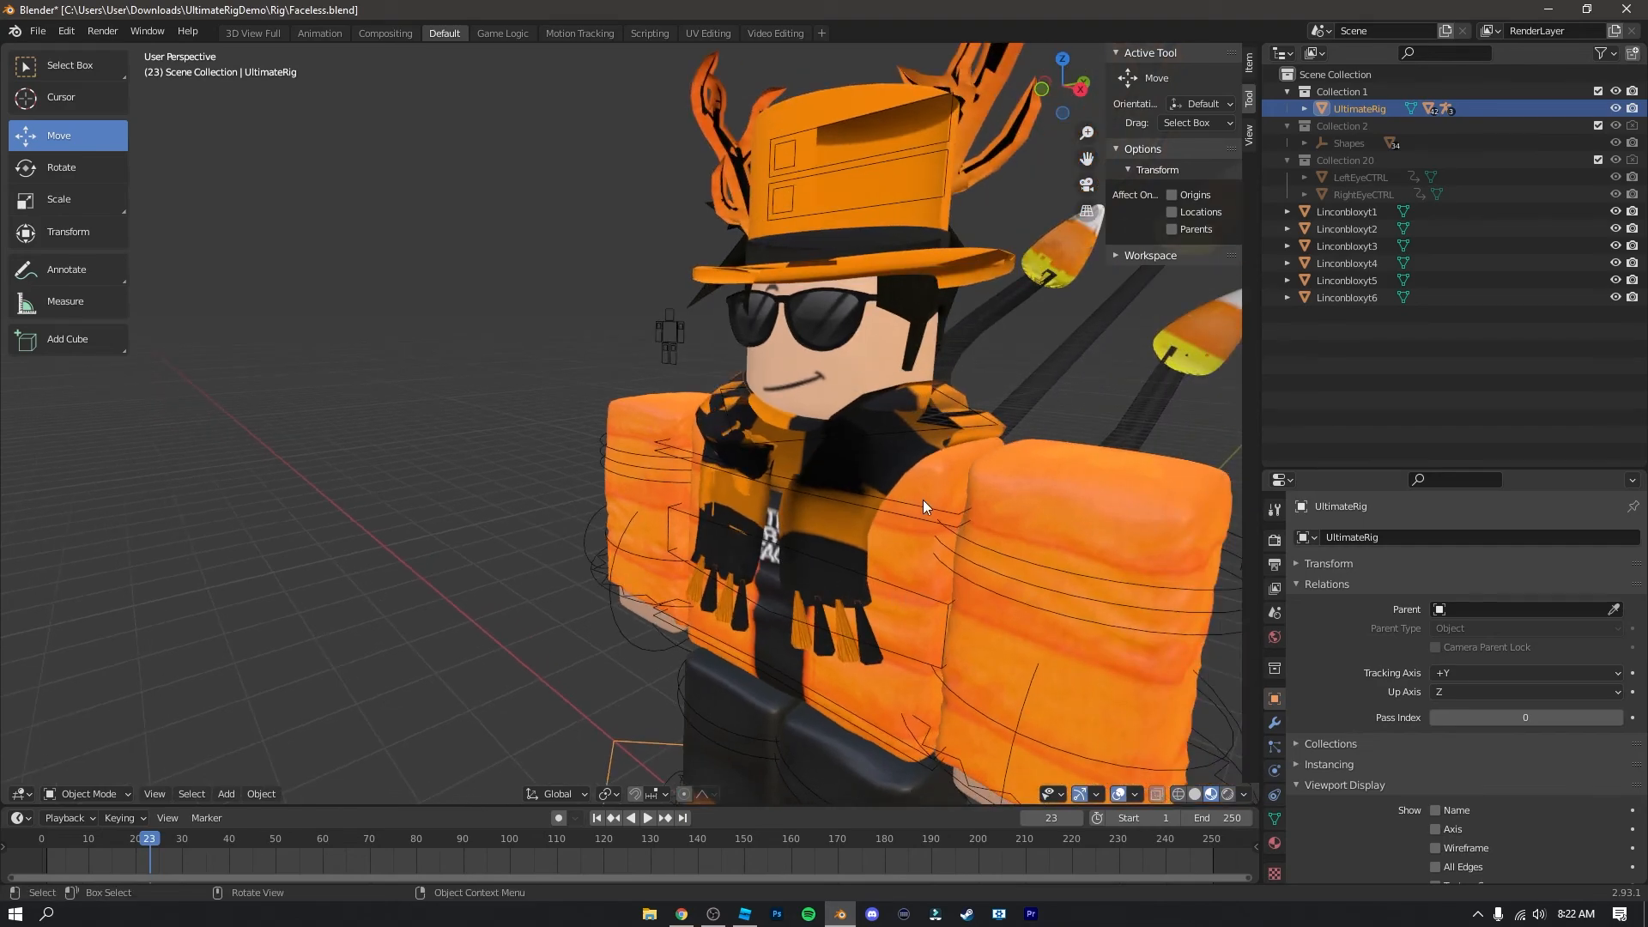
{"action": "left_click", "coordinate": [864, 468]}
{"action": "key", "text": "ctrl+Tab"}
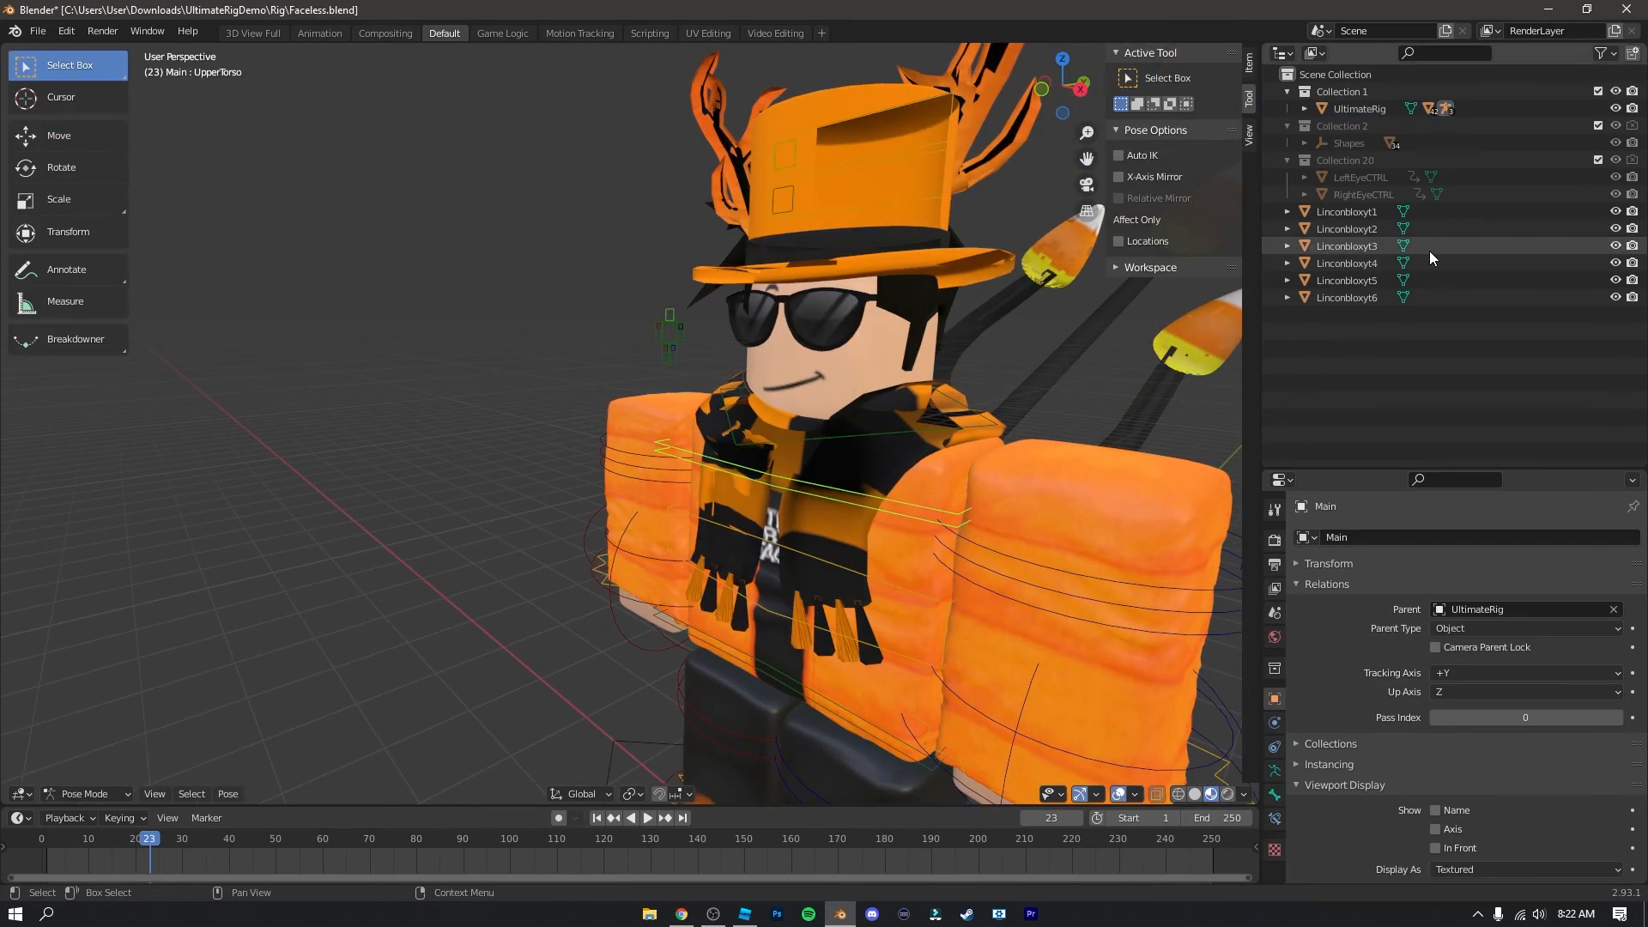
{"action": "left_click", "coordinate": [1371, 226]}
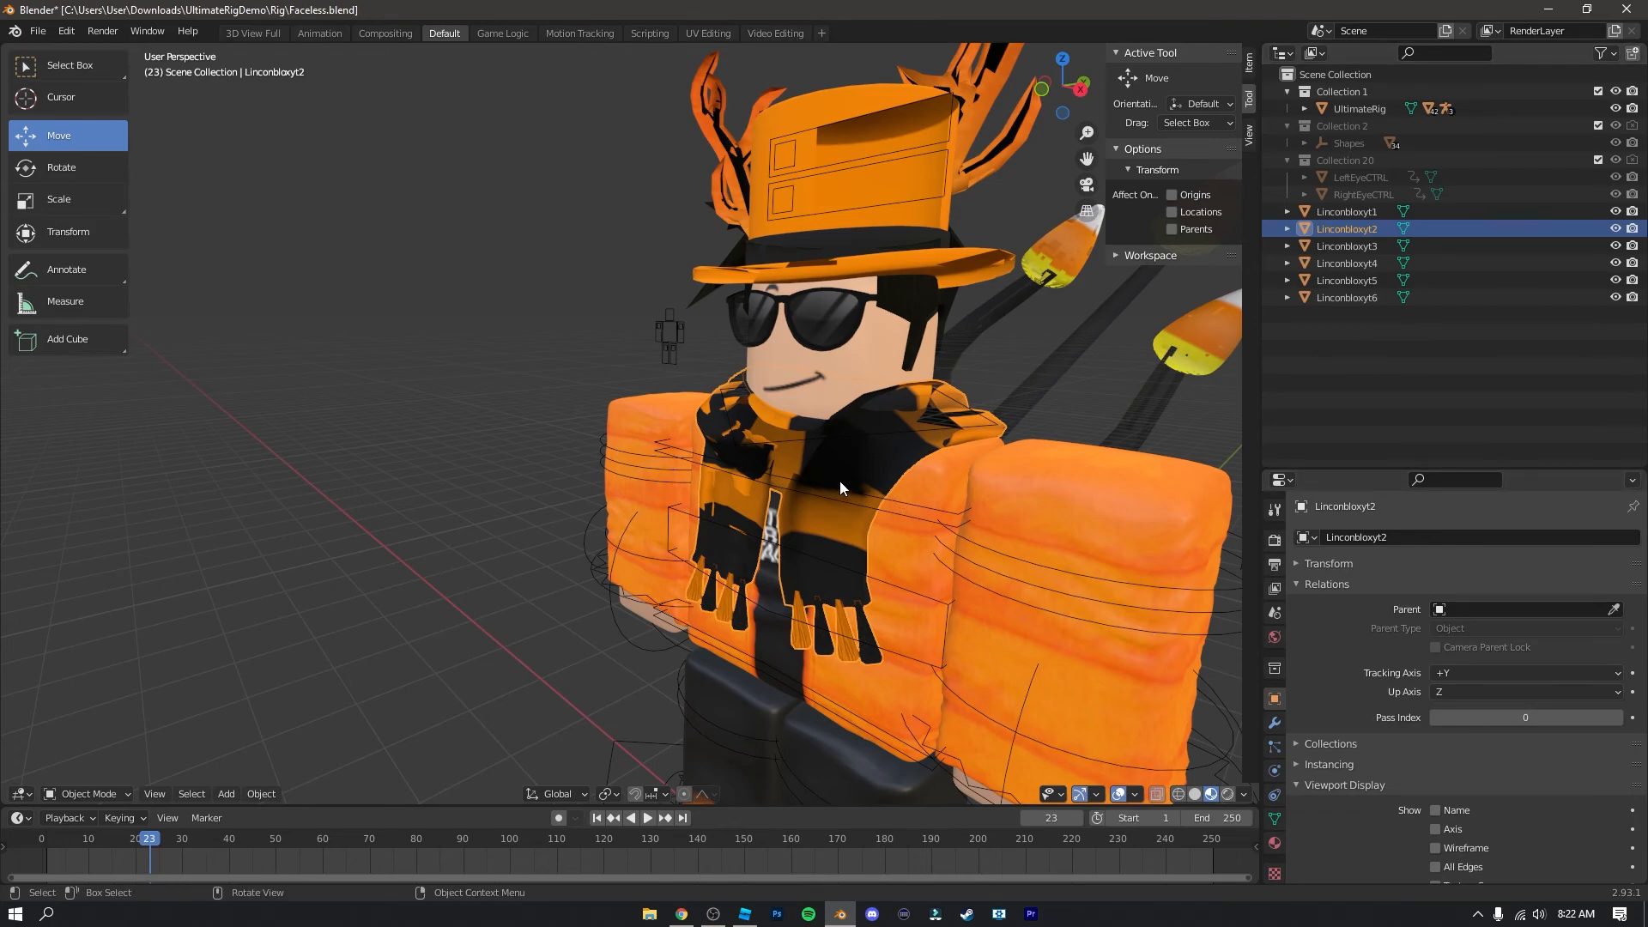
{"action": "left_click", "coordinate": [919, 504], "text": "shift"}
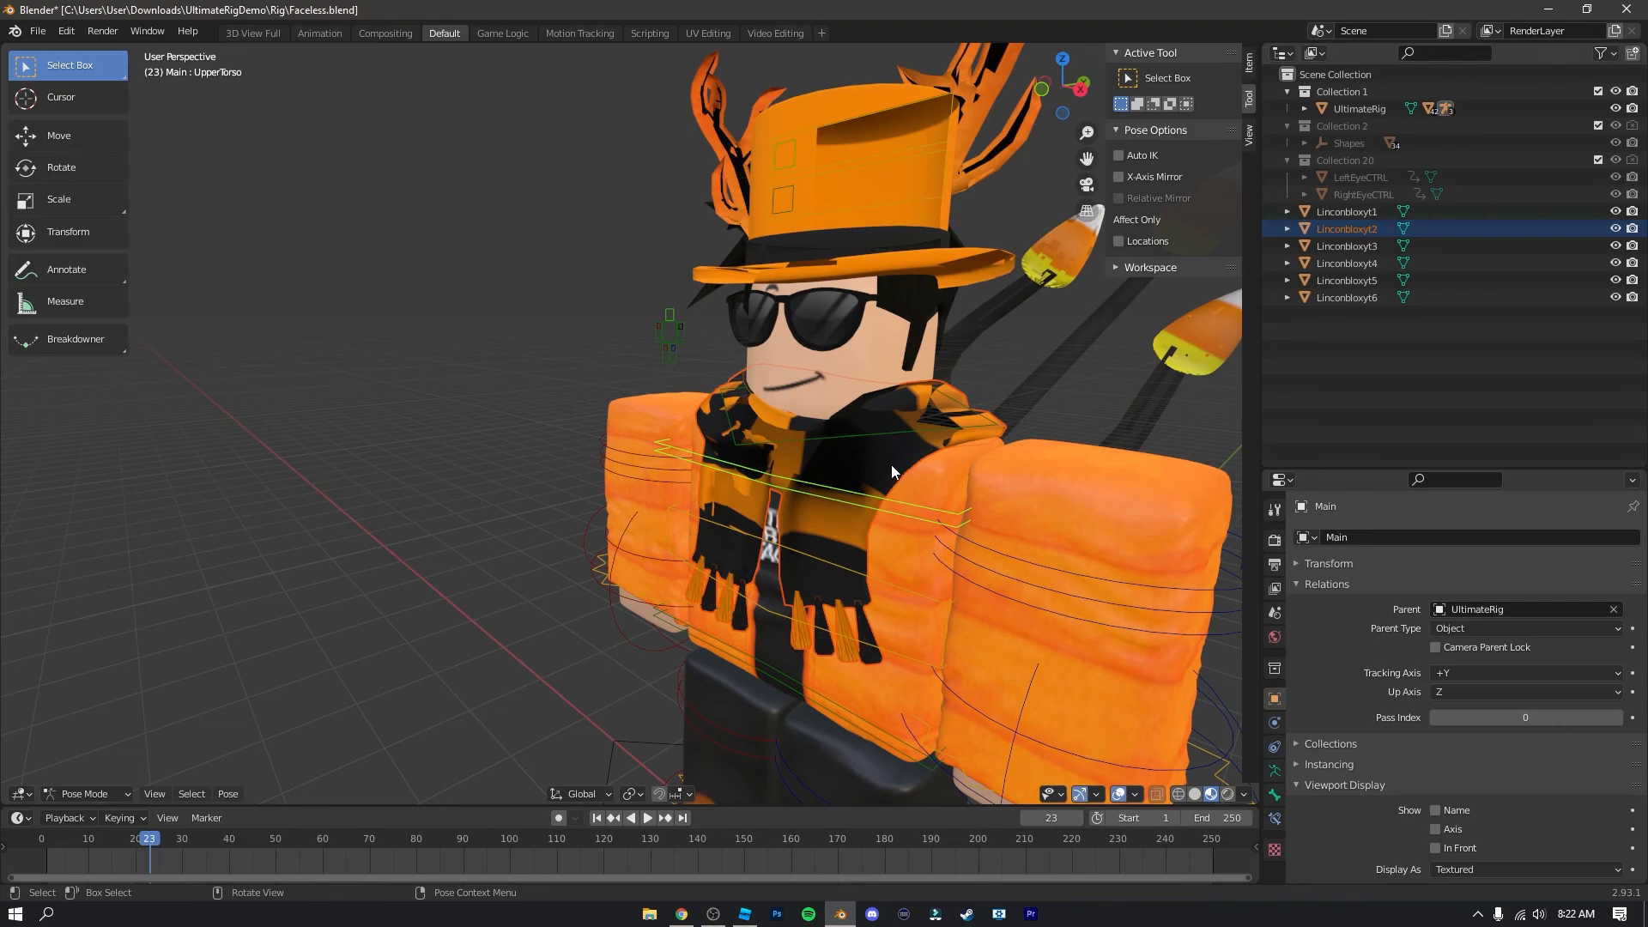
{"action": "key", "text": "ctrl+p"}
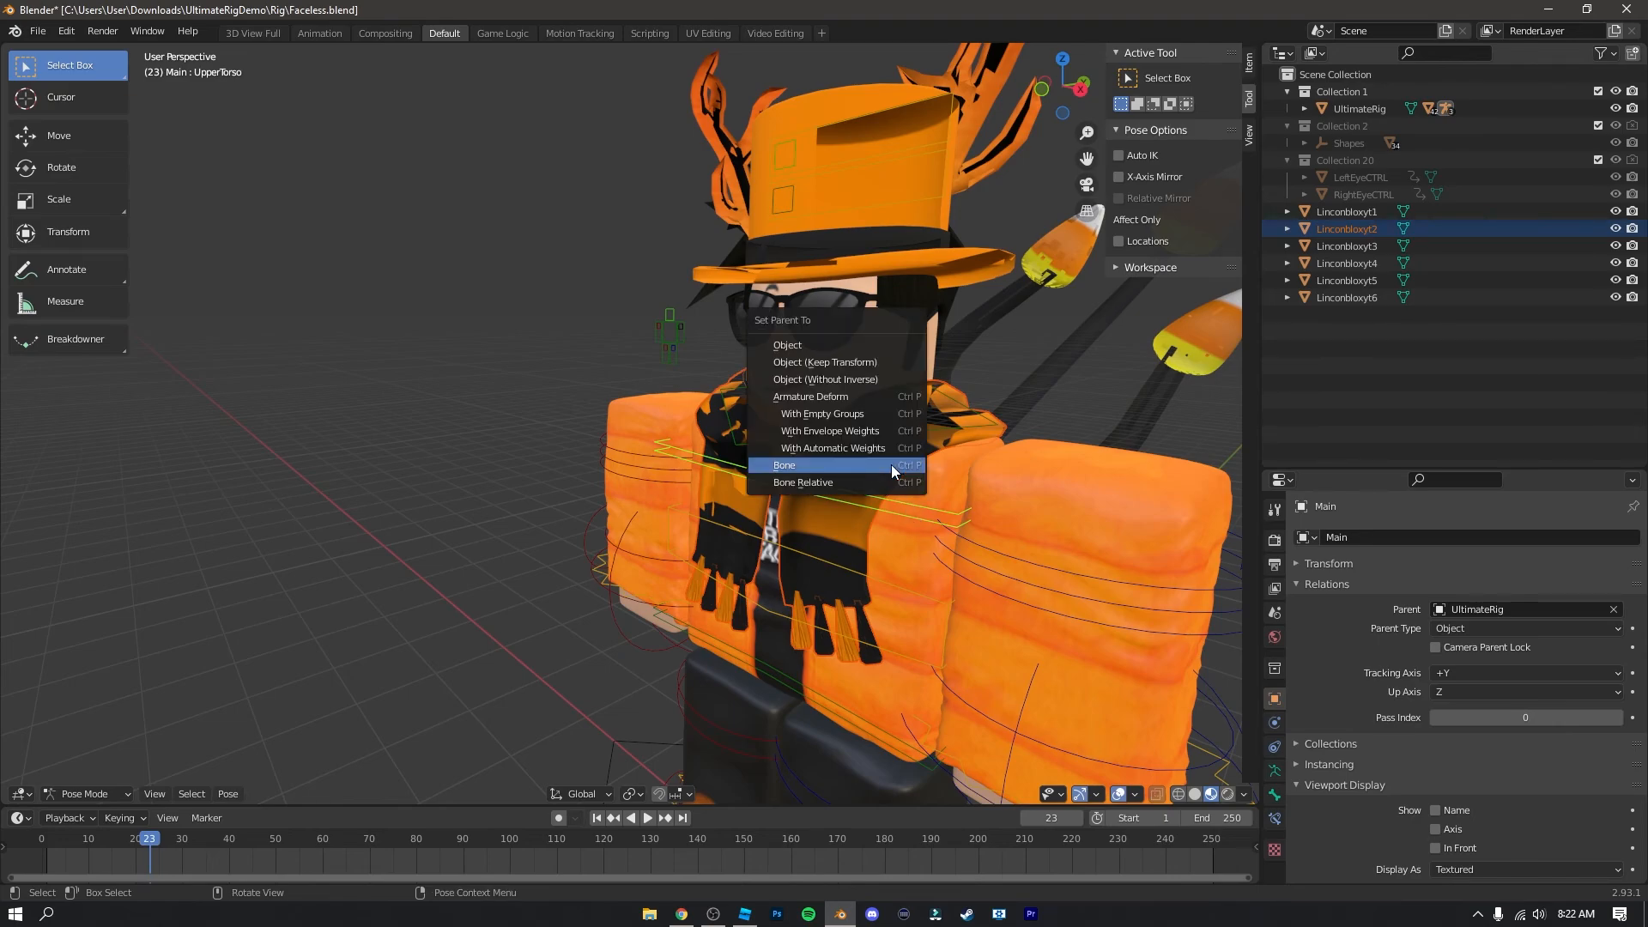
{"action": "left_click", "coordinate": [892, 465]}
Step: Move UltimateRig slightly along the X axis to test whether the scarf follows it, and undo the move
{"action": "scroll", "coordinate": [811, 652], "scroll_direction": "down", "scroll_amount": 5}
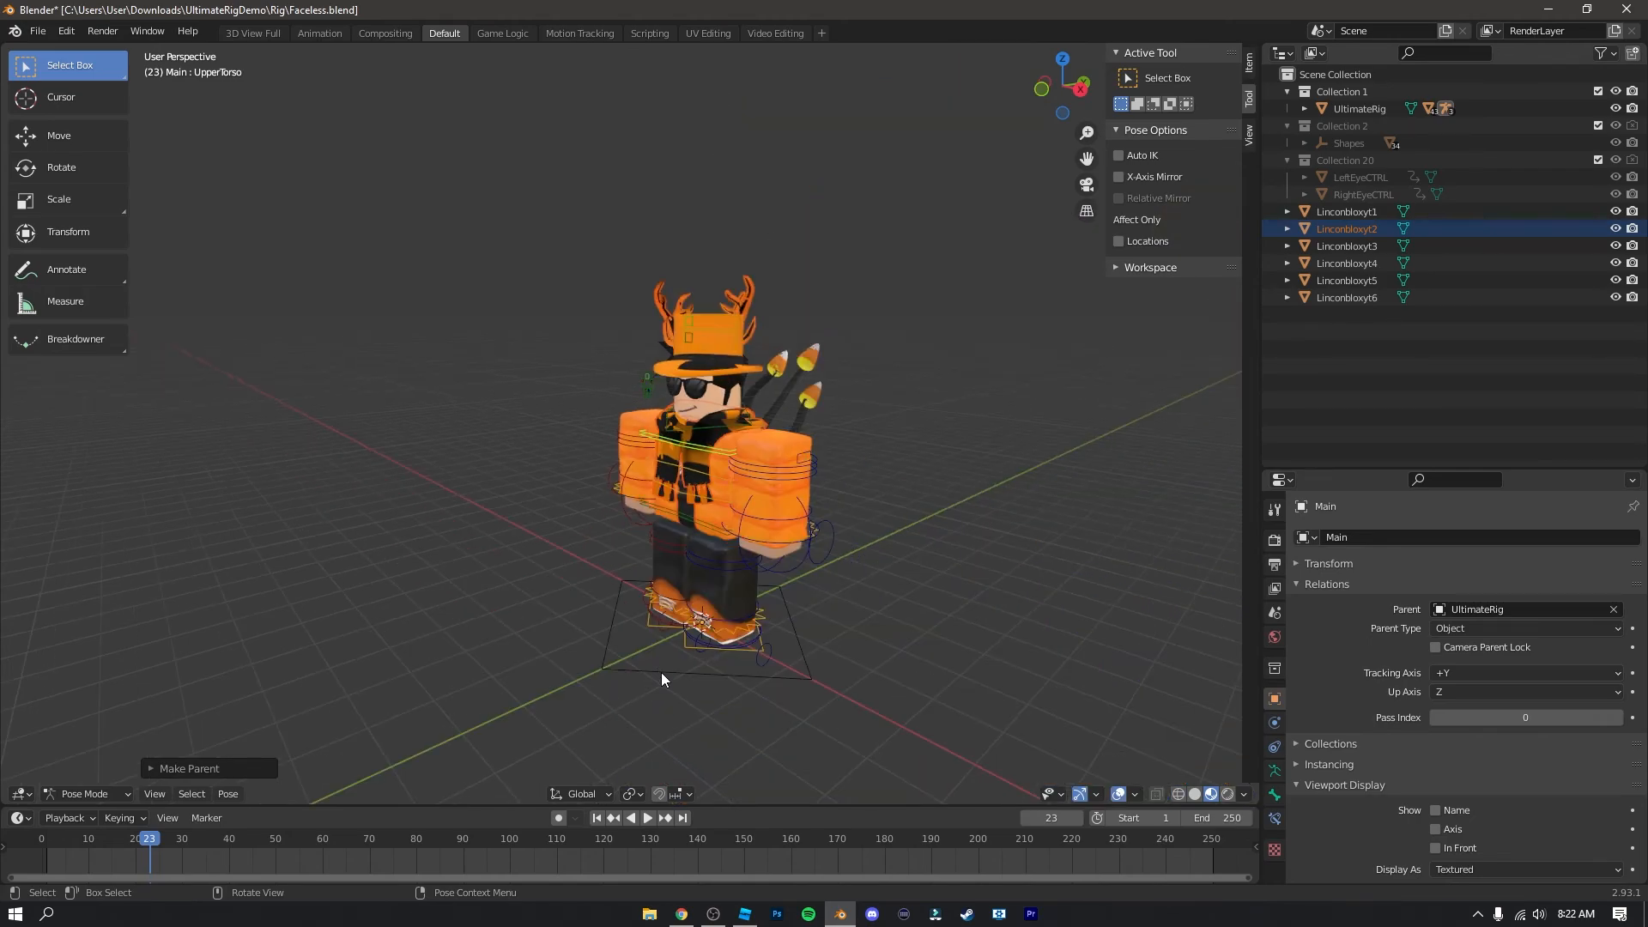
{"action": "key", "text": "ctrl+Tab"}
{"action": "mouse_move", "coordinate": [747, 658]}
{"action": "left_mouse_down"}
{"action": "mouse_move", "coordinate": [696, 631]}
{"action": "mouse_move", "coordinate": [760, 646]}
{"action": "left_mouse_up"}
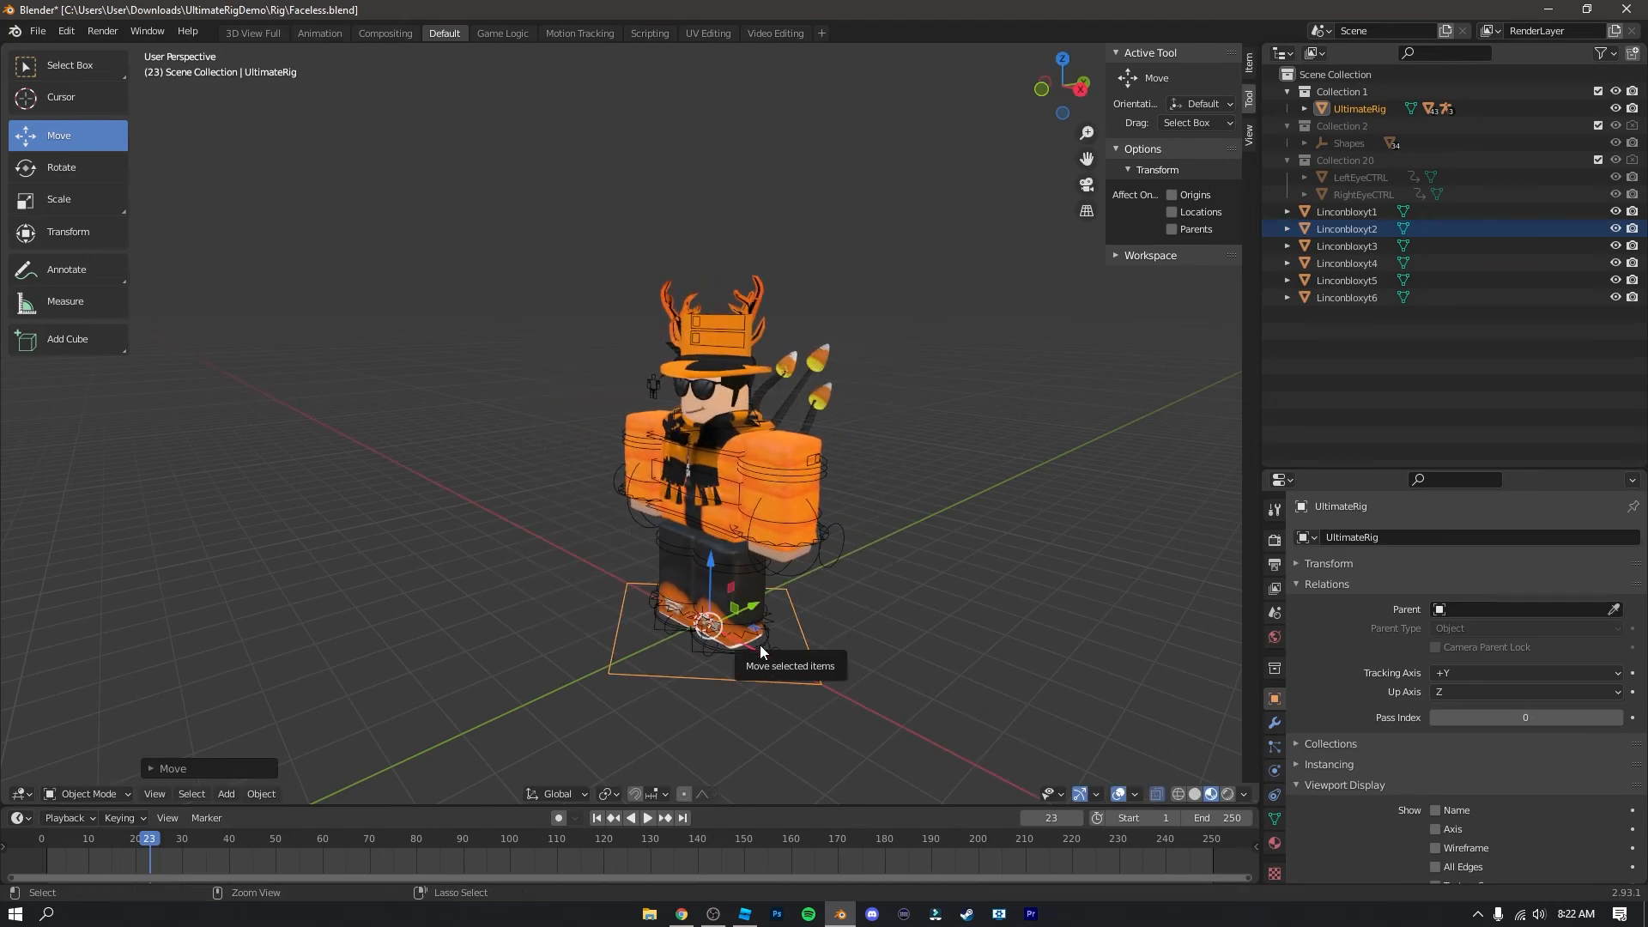
{"action": "key", "text": "ctrl+z"}
{"action": "mouse_move", "coordinate": [895, 622]}
{"action": "middle_mouse_down"}
{"action": "mouse_move", "coordinate": [960, 622]}
{"action": "mouse_move", "coordinate": [888, 620]}
{"action": "mouse_move", "coordinate": [903, 625]}
{"action": "middle_mouse_up"}
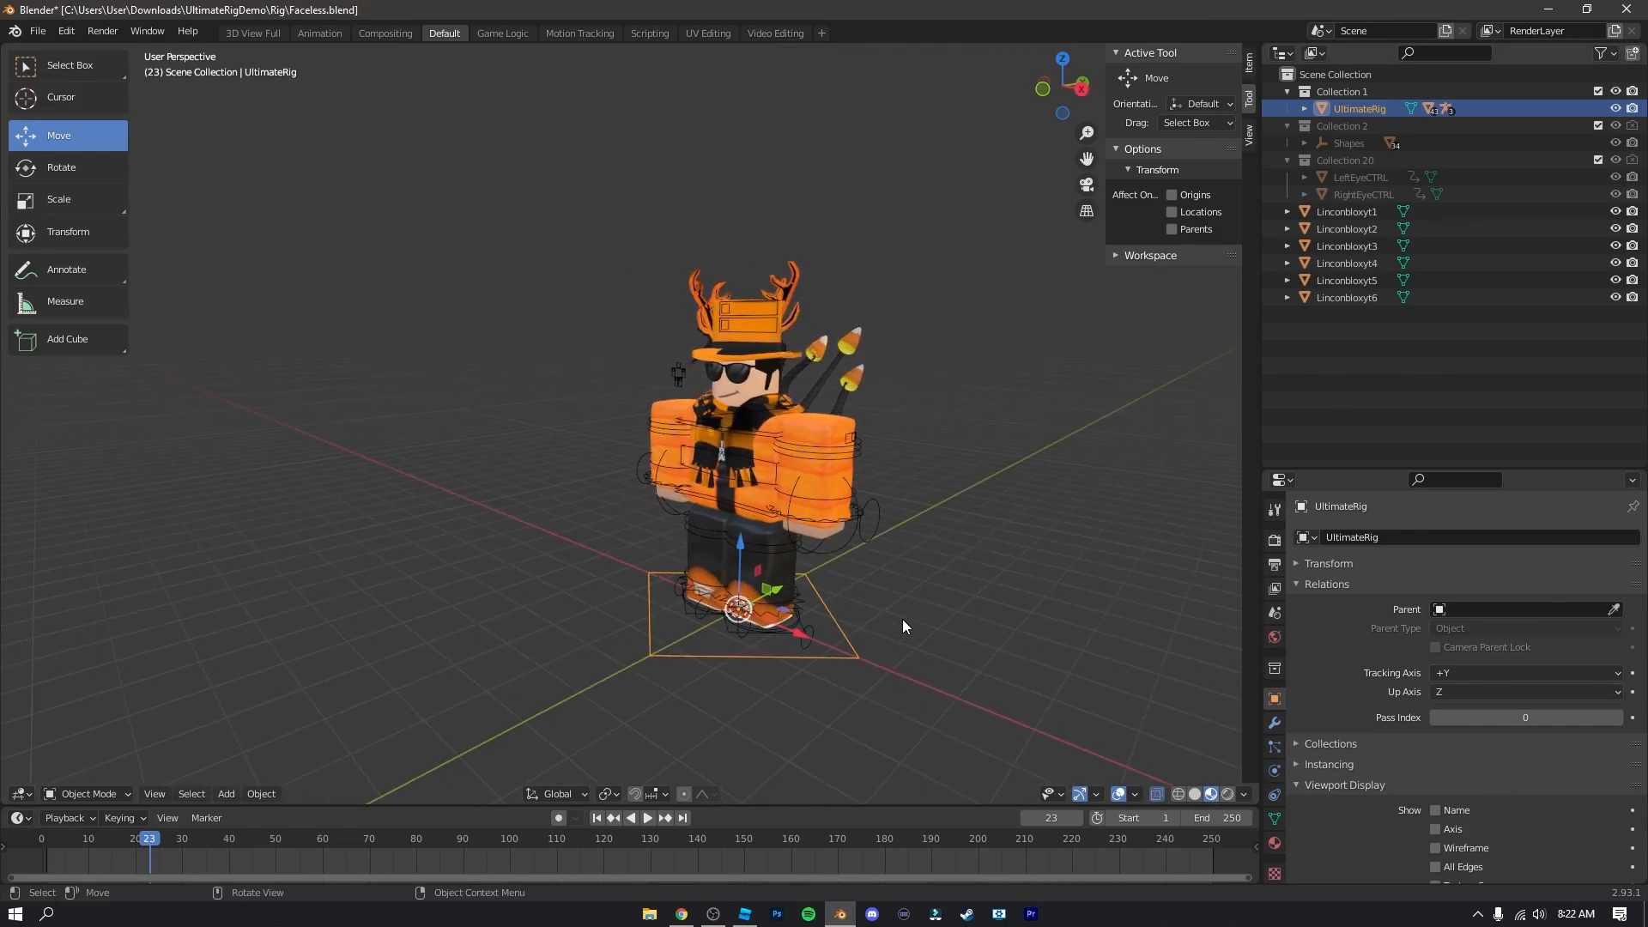